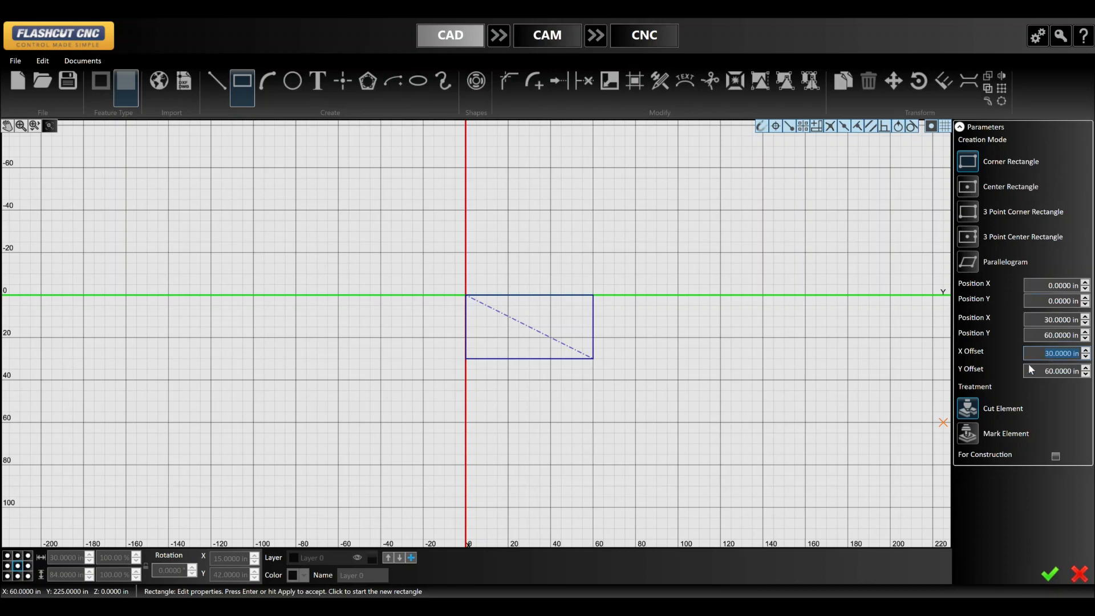
- Complete the corner rectangle from the origin with a Y offset of 84 in and leave the rectangle command
type("4")
key("Return")
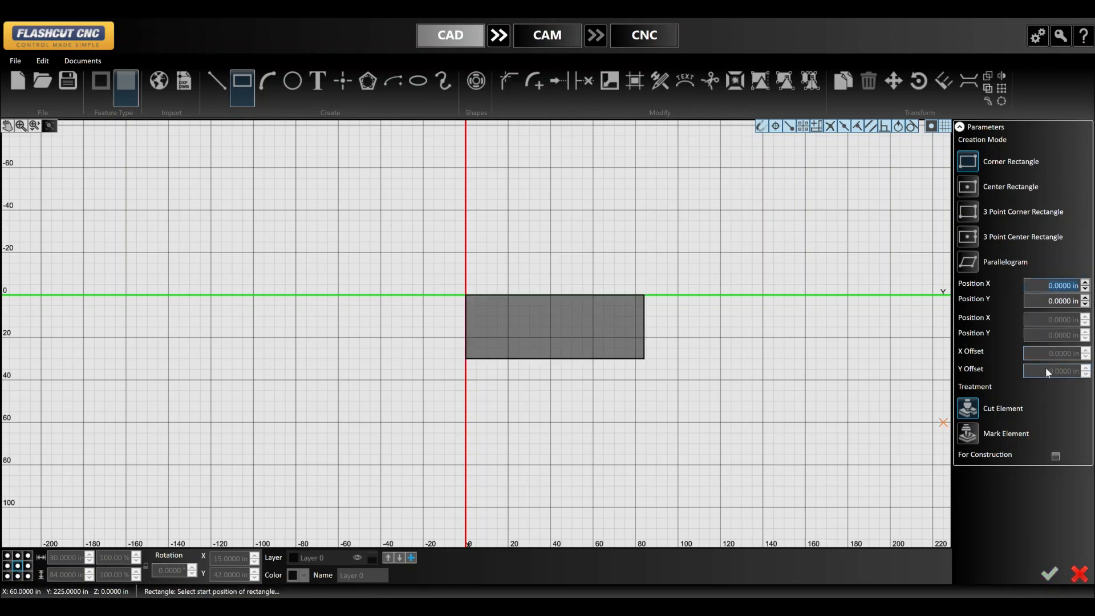
scroll(485, 316, "up", 8)
key("Escape")
- Create a circle centred at X 1 in, Y 1 in with a diameter of 0.4375 in
key("c")
scroll(432, 272, "up", 4)
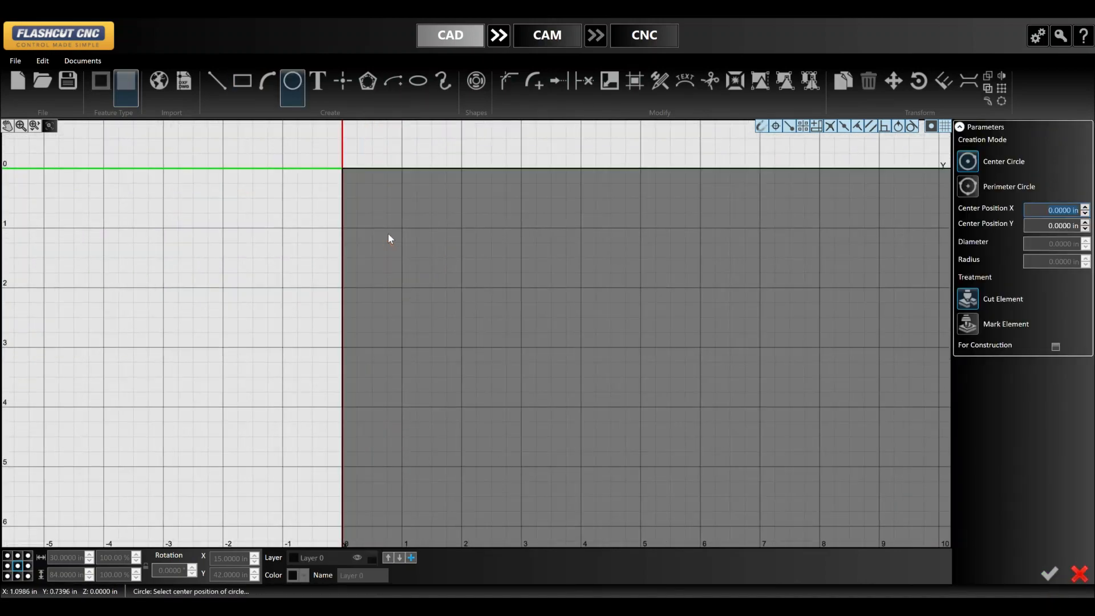
left_click(403, 228)
left_click(437, 230)
type(".43")
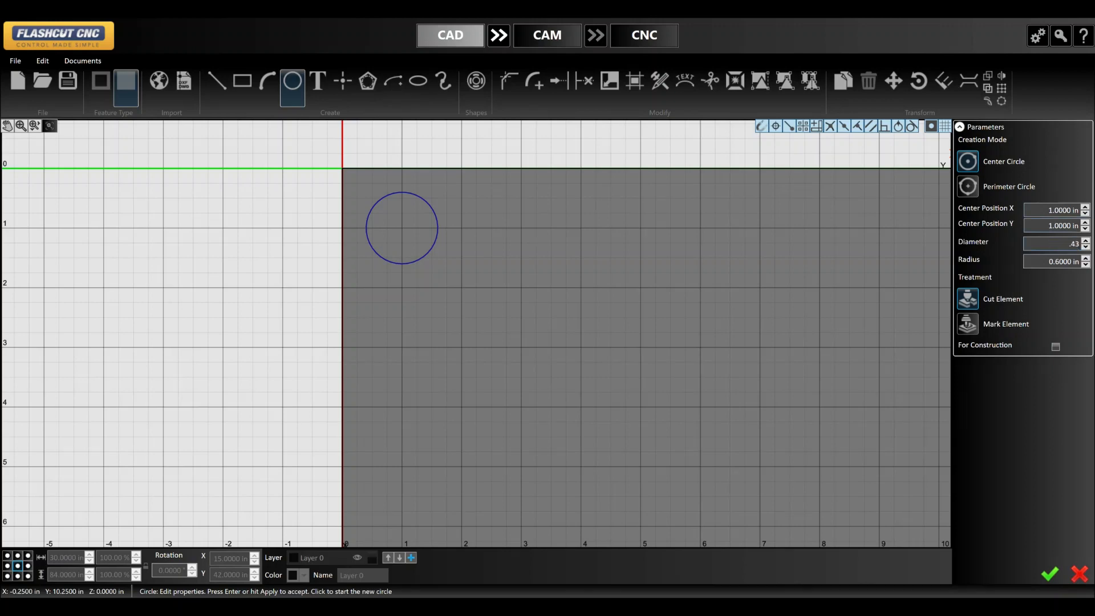
type("75")
key("Return")
key("Escape")
- Linearly pattern the circle at 2 in spacing, with 15 copies at 0° and 42 copies at 90°
left_click_drag(384, 205, 430, 250)
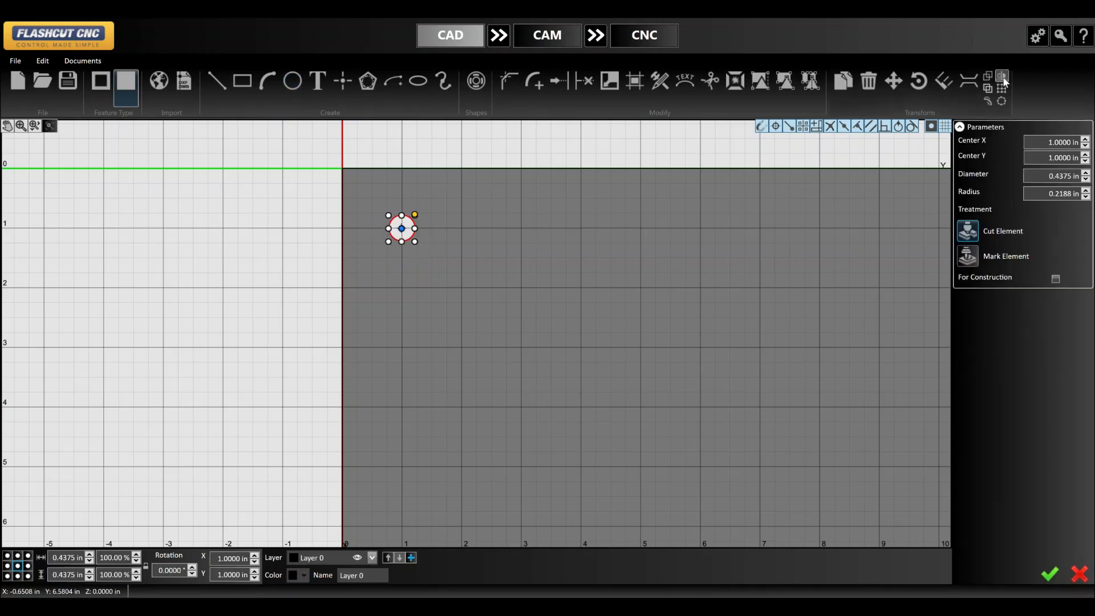
left_click(1004, 80)
scroll(185, 221, "down", 10)
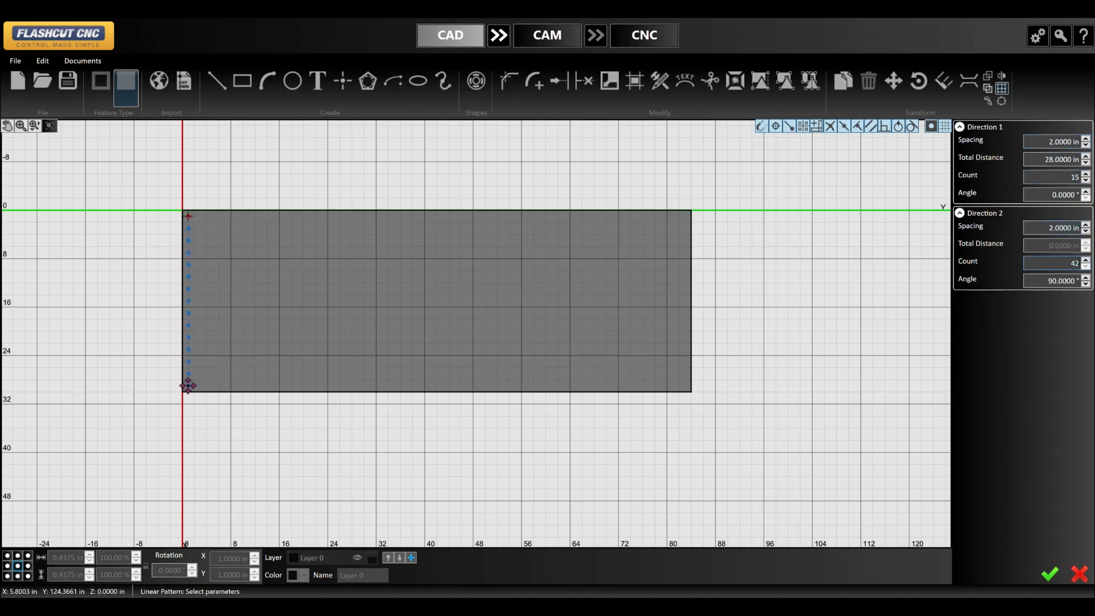
key("Return")
- Offset the panel outline inward by 0.25 in as a construction chain
scroll(360, 251, "up", 6)
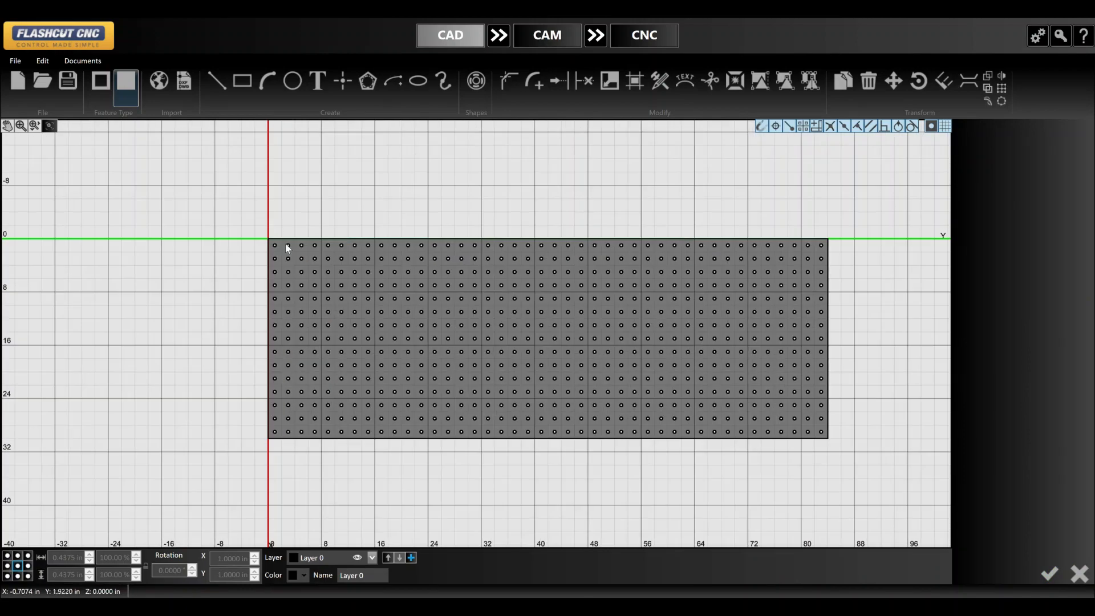
left_click(285, 238)
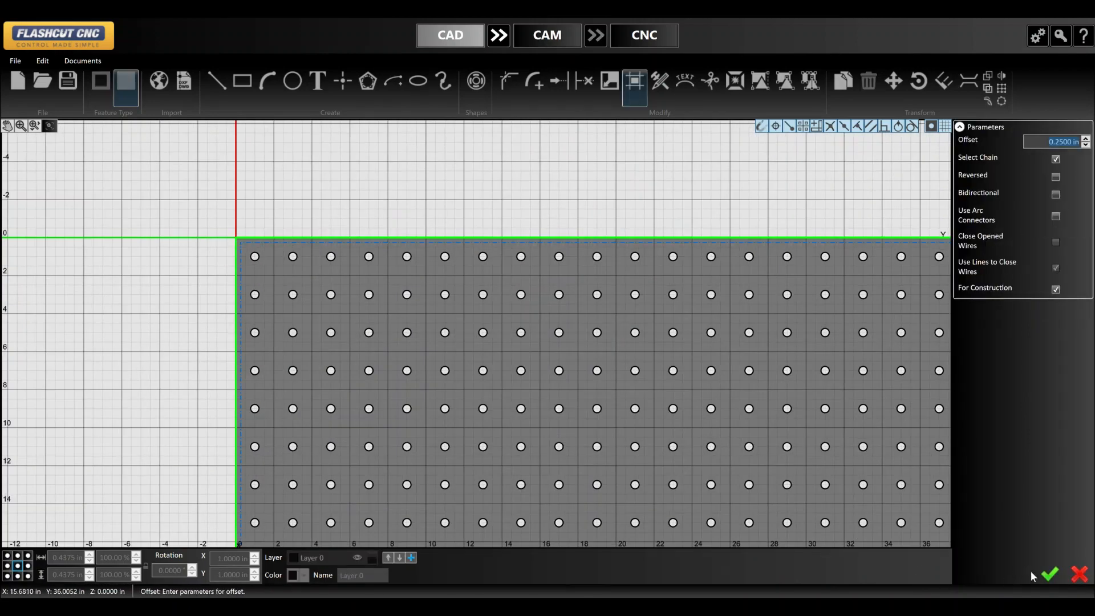
left_click(1048, 573)
- Select the whole perforated panel and set its centre position to X 0, Y 0
scroll(149, 186, "down", 5)
left_click_drag(151, 179, 587, 365)
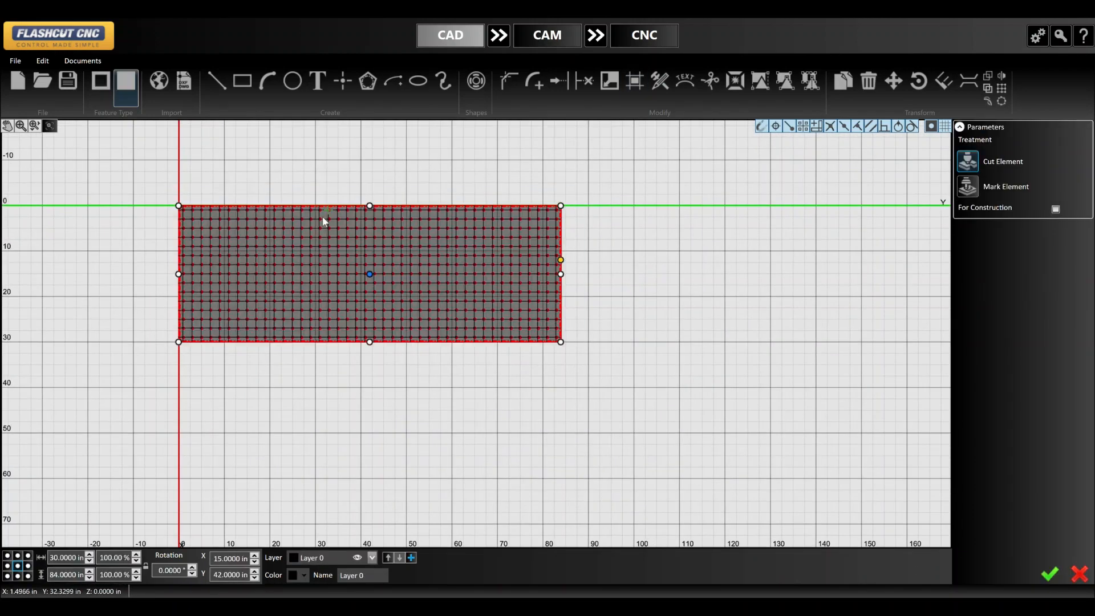
type("0")
key("Tab")
type("0")
key("Return")
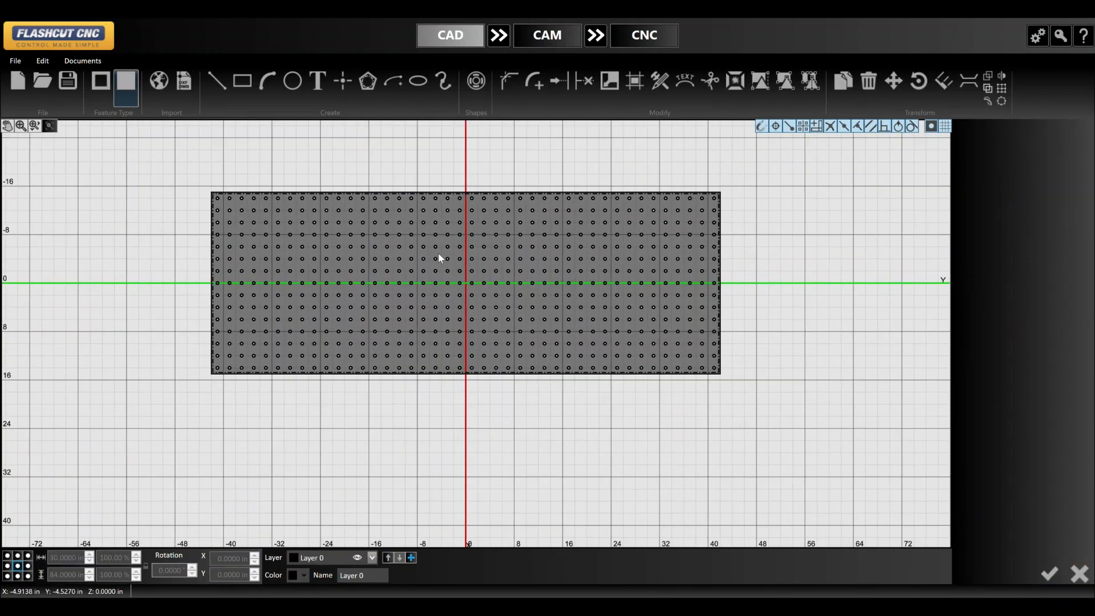
- Copy the Maverick Metalworks logo from the other drawing into the panel drawing and set its Y position to 0
scroll(439, 258, "up", 2)
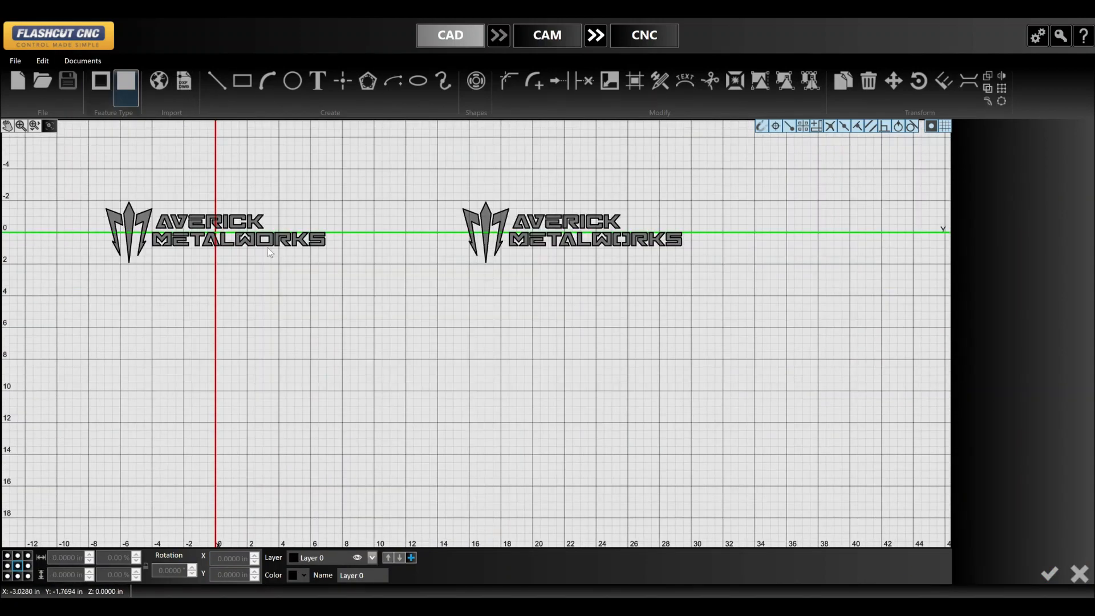
left_click(531, 223)
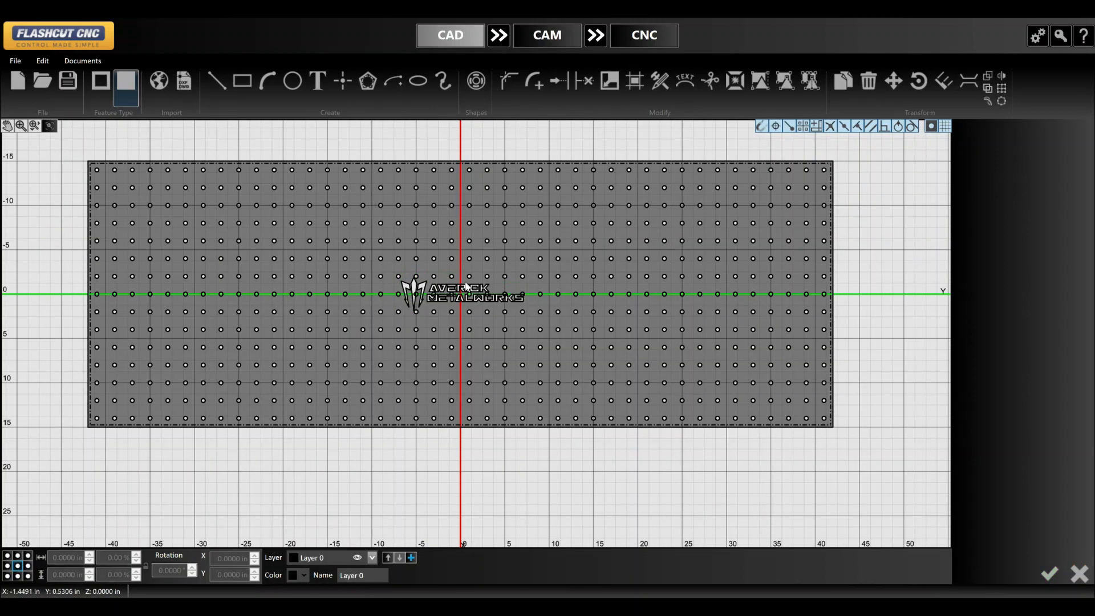
left_click(466, 286)
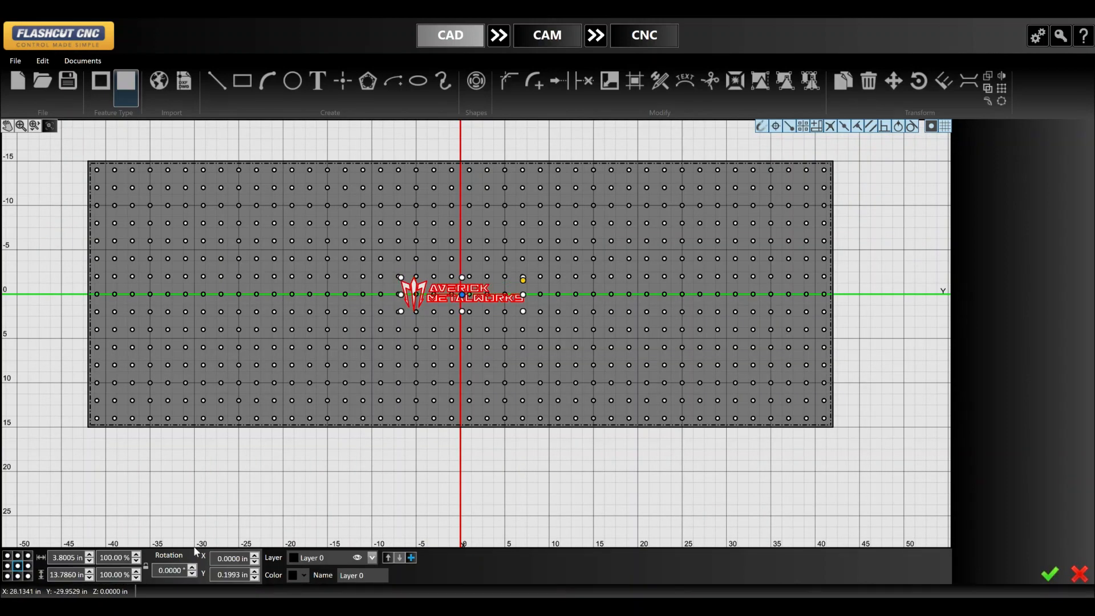
type("0")
key("Return")
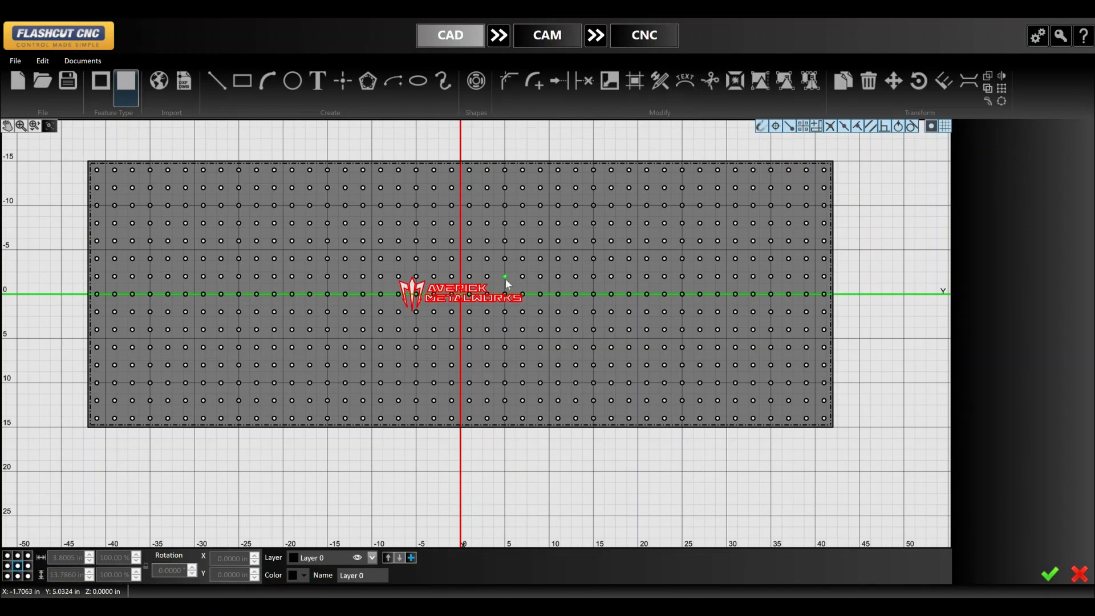
- Scale the logo proportionally to an X size of 8 in
left_click(405, 290)
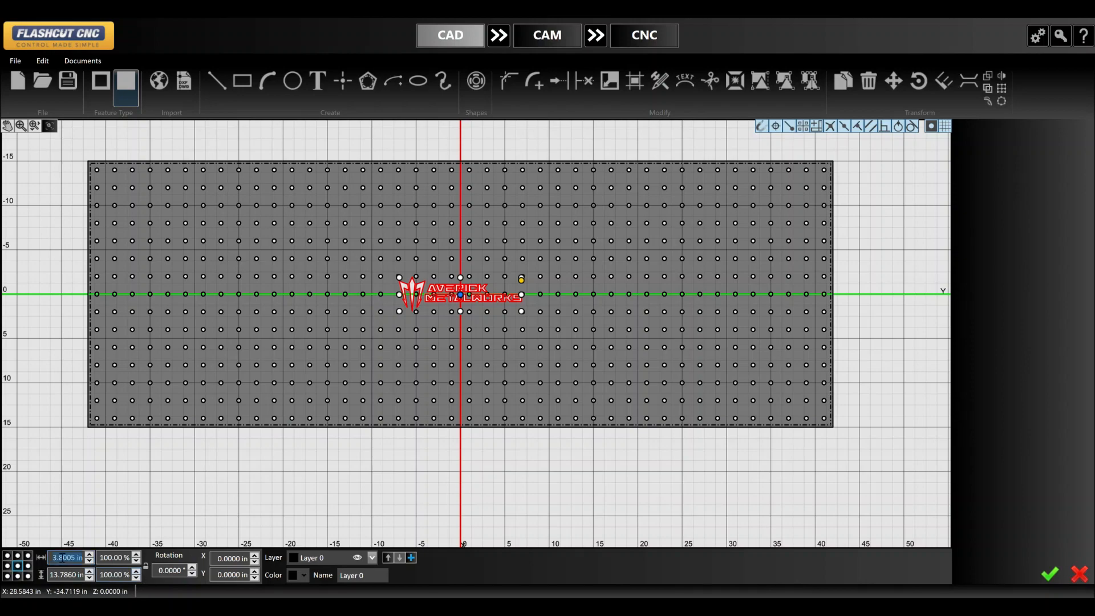
type("8")
key("Return")
- Move the logo by a Y offset of -0.52 in
scroll(371, 228, "up", 6)
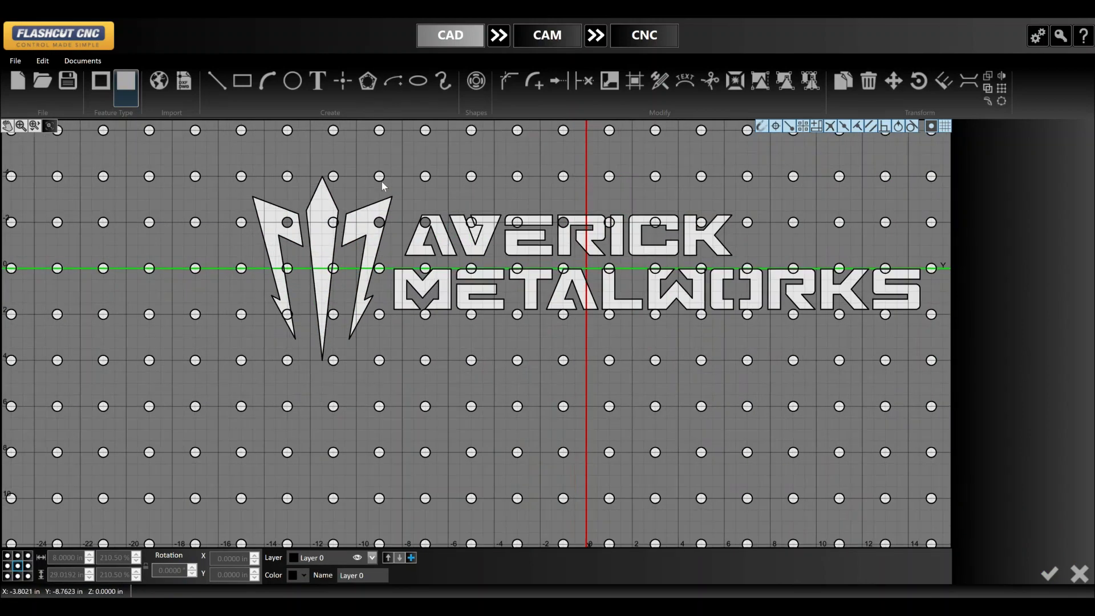
scroll(366, 243, "up", 4)
left_click(465, 247)
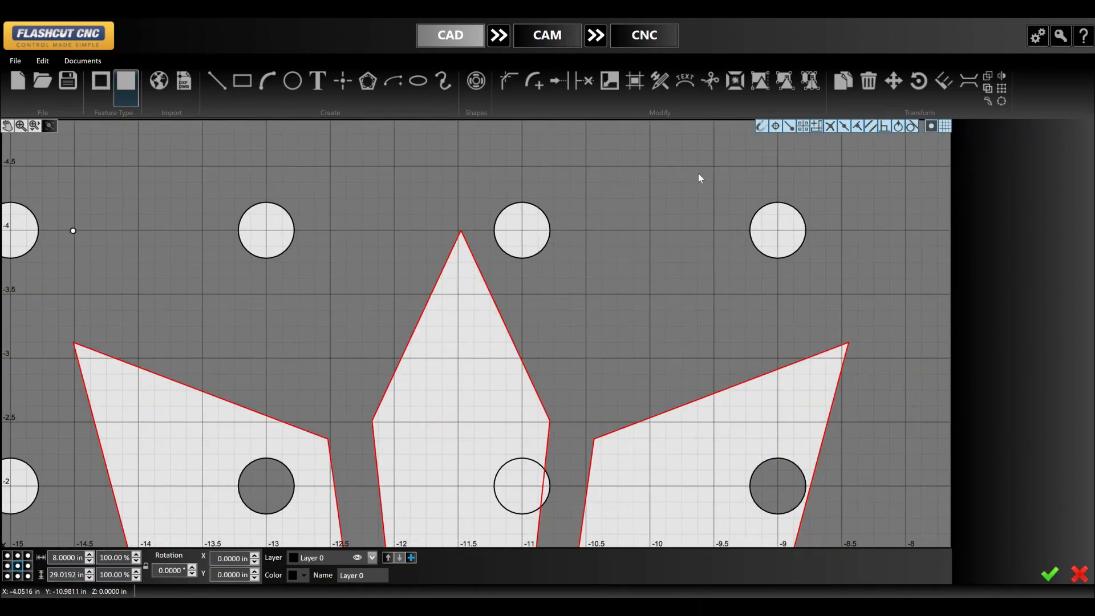
left_click(894, 80)
left_click(1041, 158)
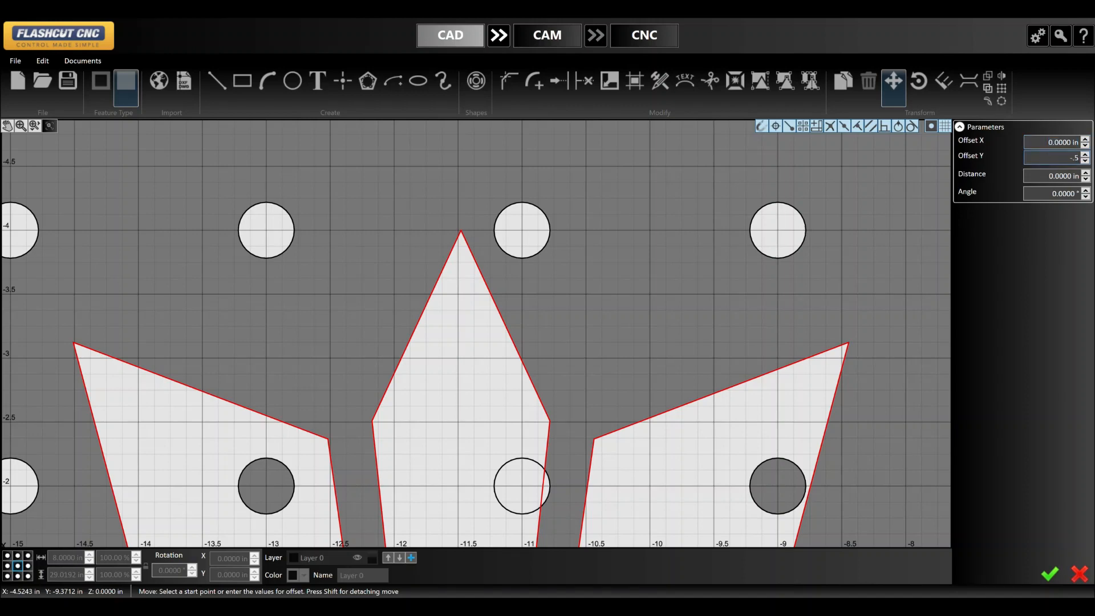
type("-.52")
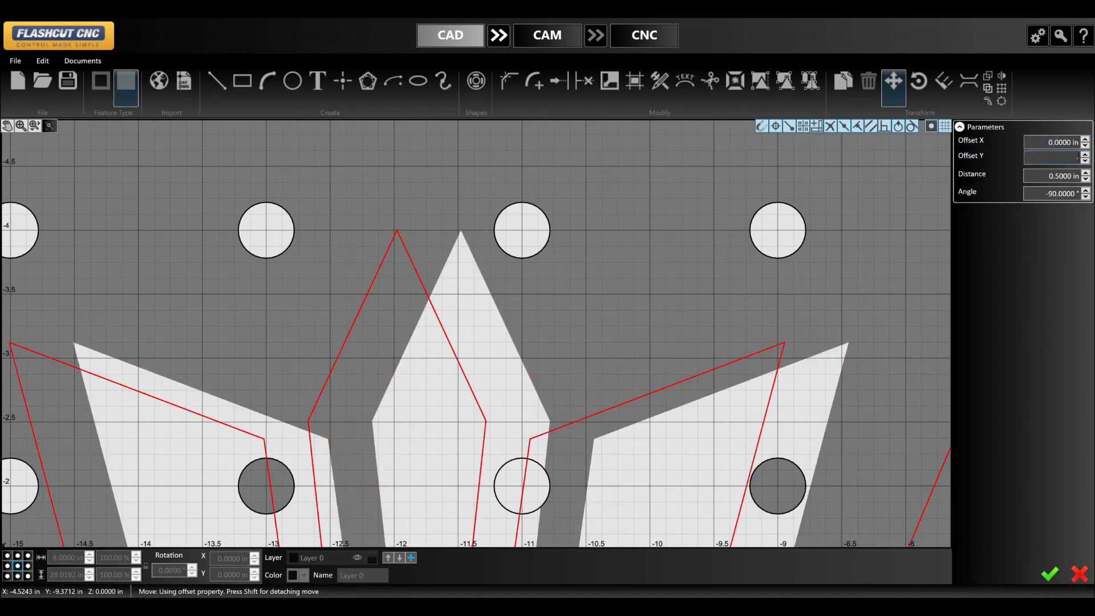
key("Return")
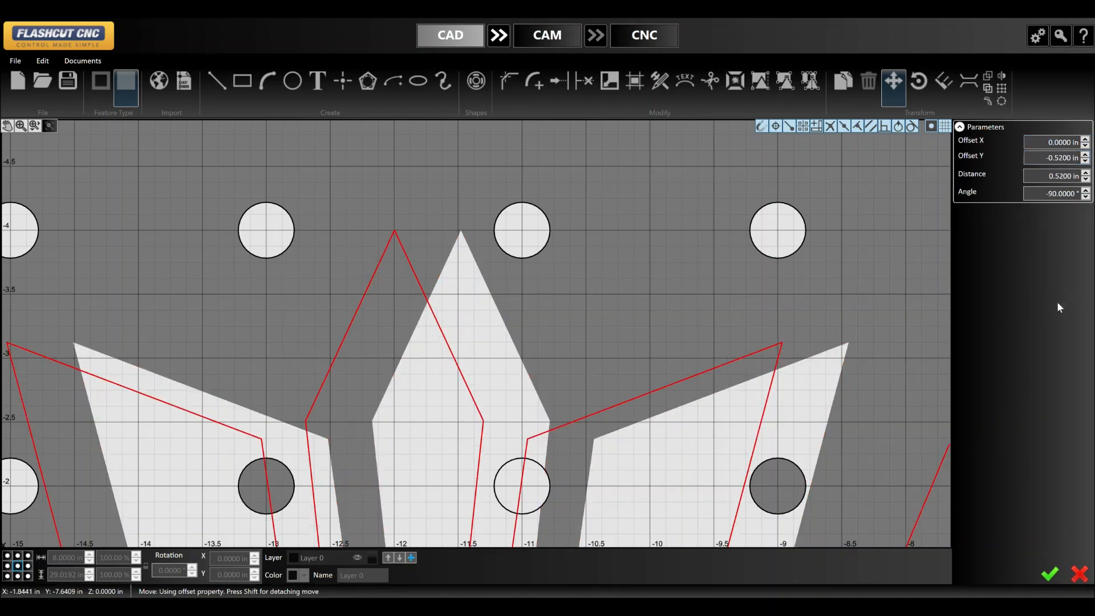
key("Return")
key("Escape")
- Delete the row of holes at X -2 that overlaps the upper trident and the AVERICK lettering
scroll(579, 236, "down", 8)
scroll(355, 359, "up", 2)
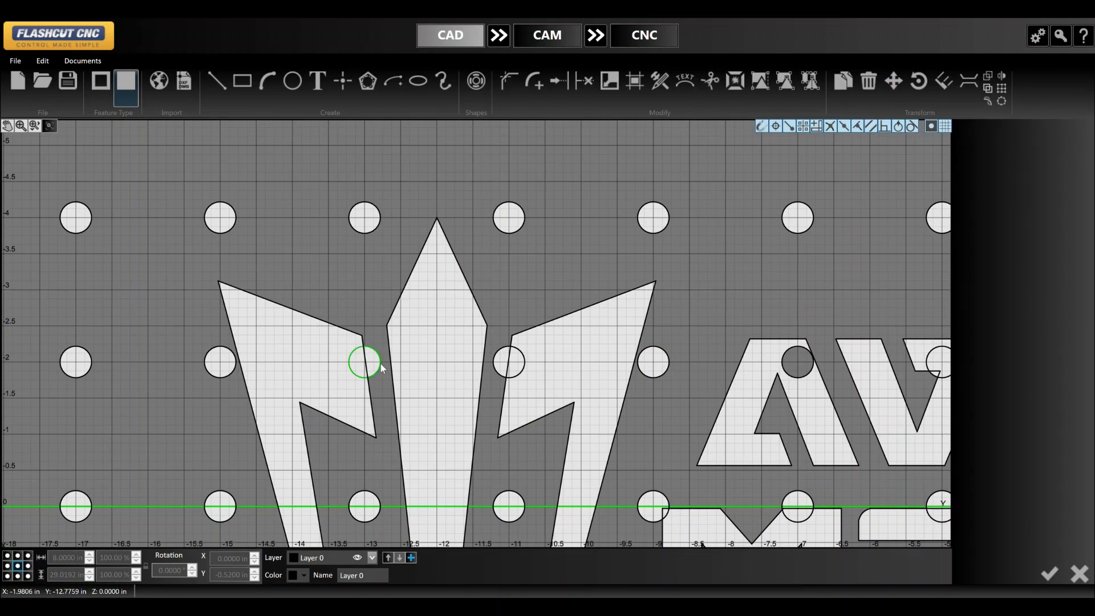
left_click(381, 367)
left_click(206, 372, "shift")
left_click(495, 369, "shift")
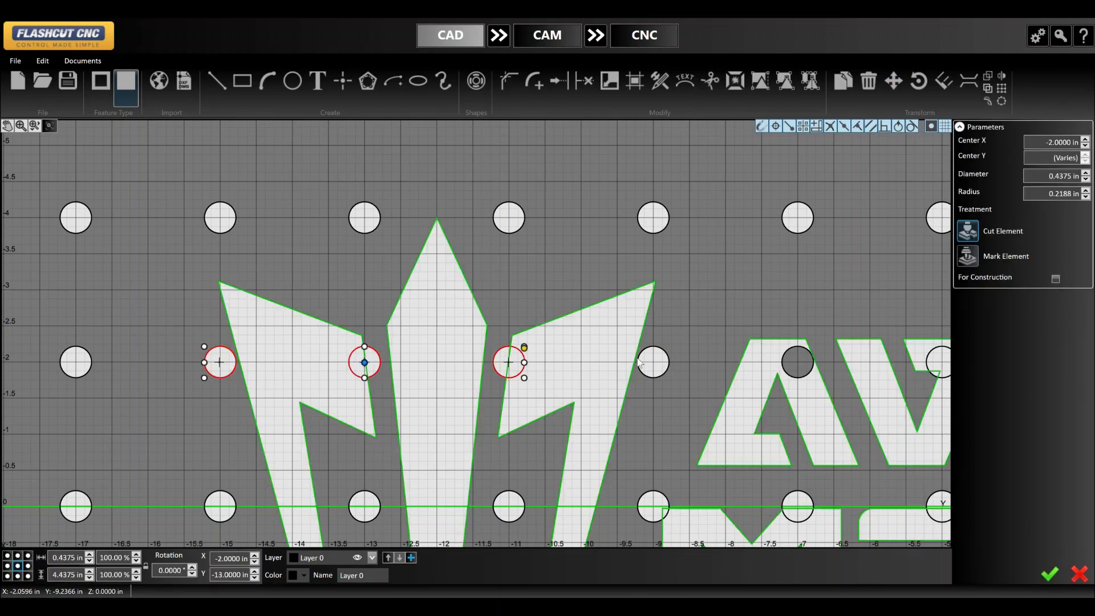
left_click(669, 364, "shift")
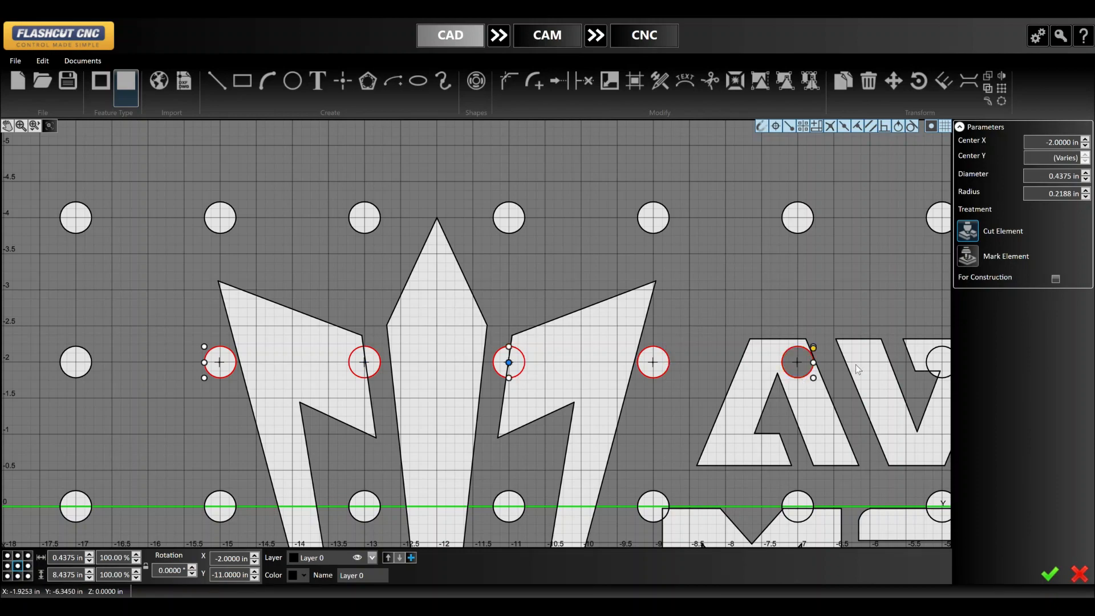
left_click(930, 355, "shift")
scroll(147, 341, "down", 4)
scroll(752, 377, "up", 4)
left_click(667, 323, "shift")
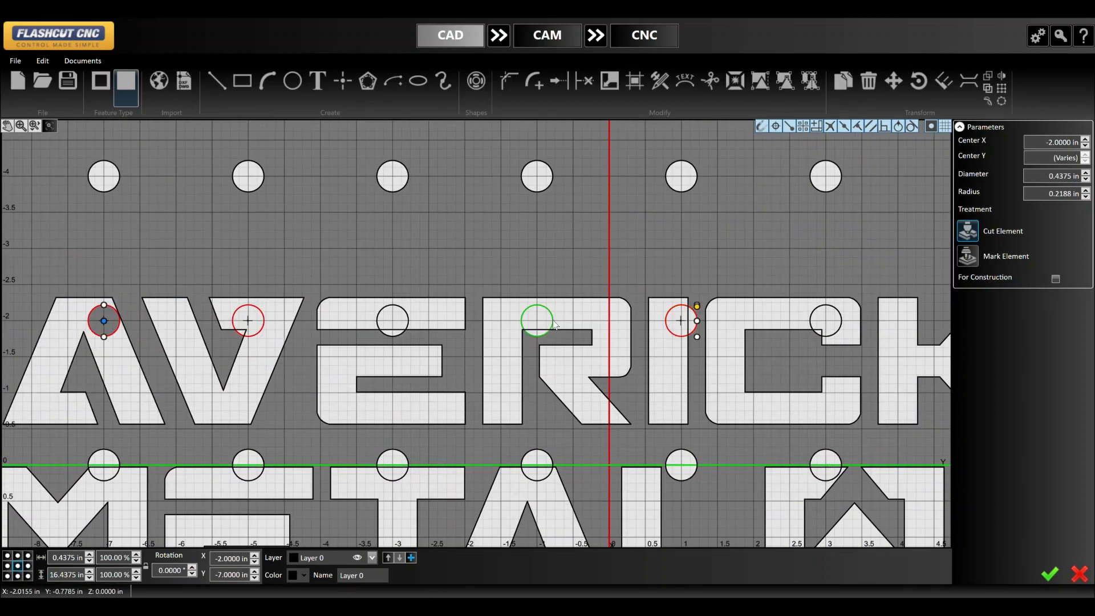
left_click(815, 322, "shift")
scroll(816, 323, "down", 4)
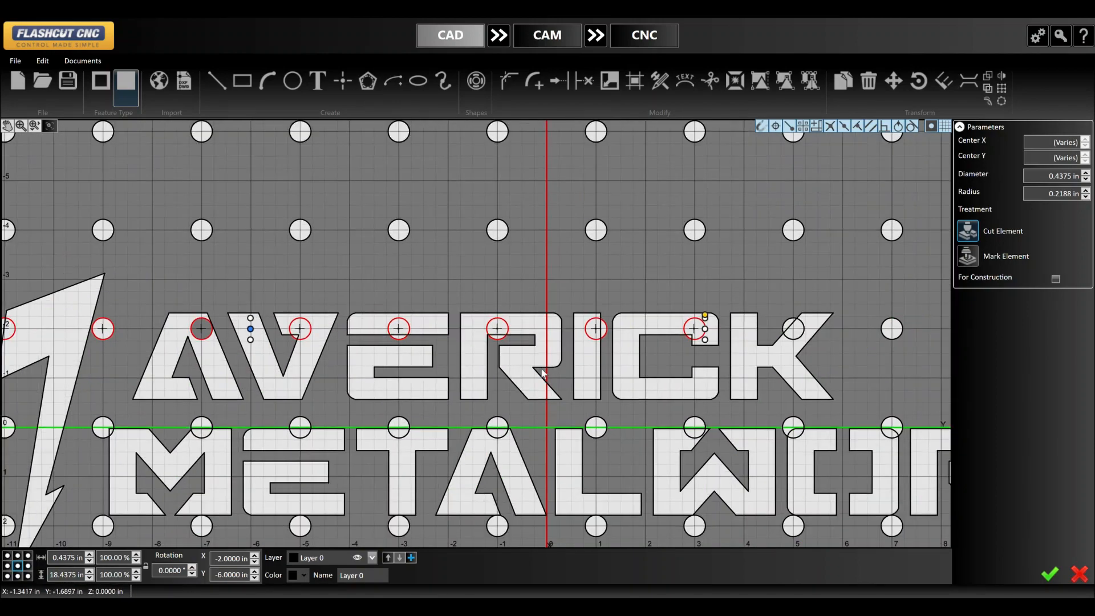
scroll(742, 331, "up", 4)
left_click(742, 331, "shift")
key("Delete")
- Delete the two rows of holes overlapping the upper and lower edges of the METALWORKS lettering
scroll(706, 330, "down", 6)
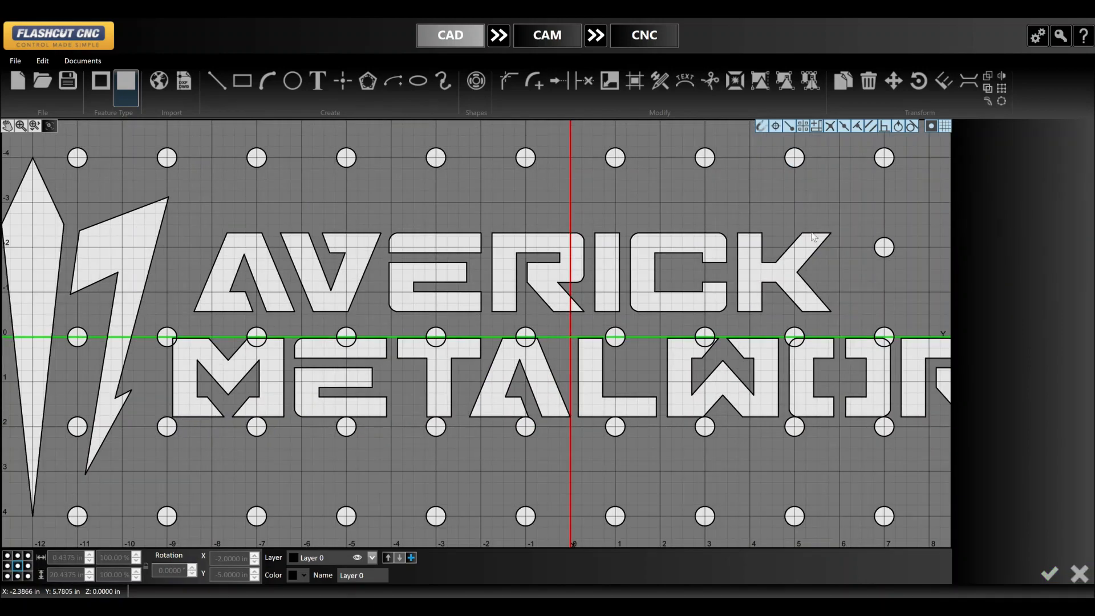
left_click_drag(855, 337, 223, 344)
key("Delete")
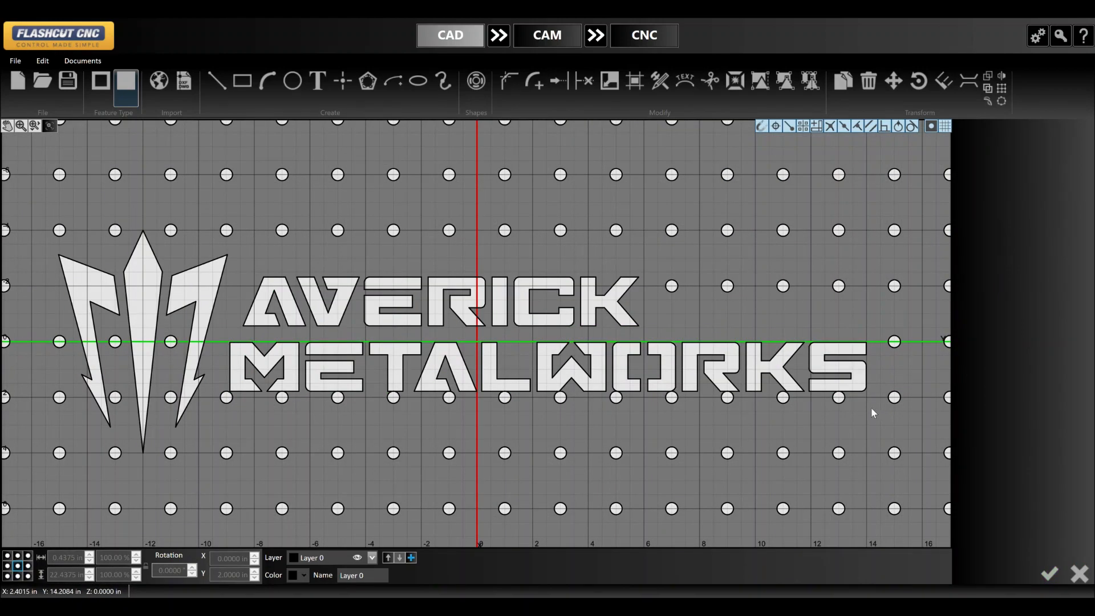
left_click_drag(872, 411, 213, 403)
key("Delete")
- Delete the four holes between the lower prongs of the trident
scroll(144, 333, "up", 1)
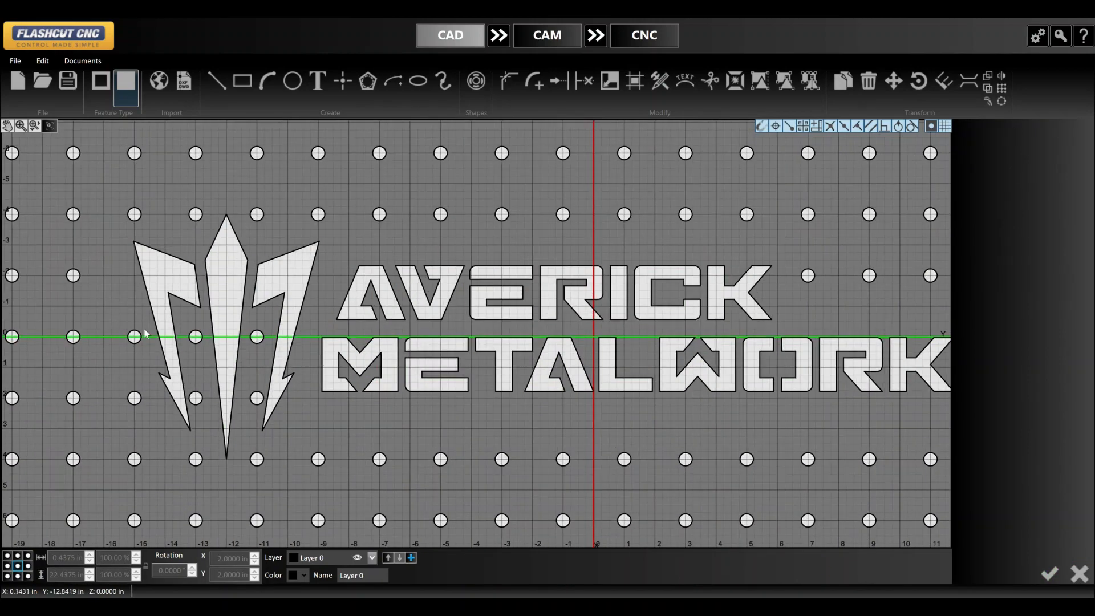
scroll(145, 334, "up", 3)
left_click(267, 364)
left_click(268, 474, "shift")
left_click(382, 474, "shift")
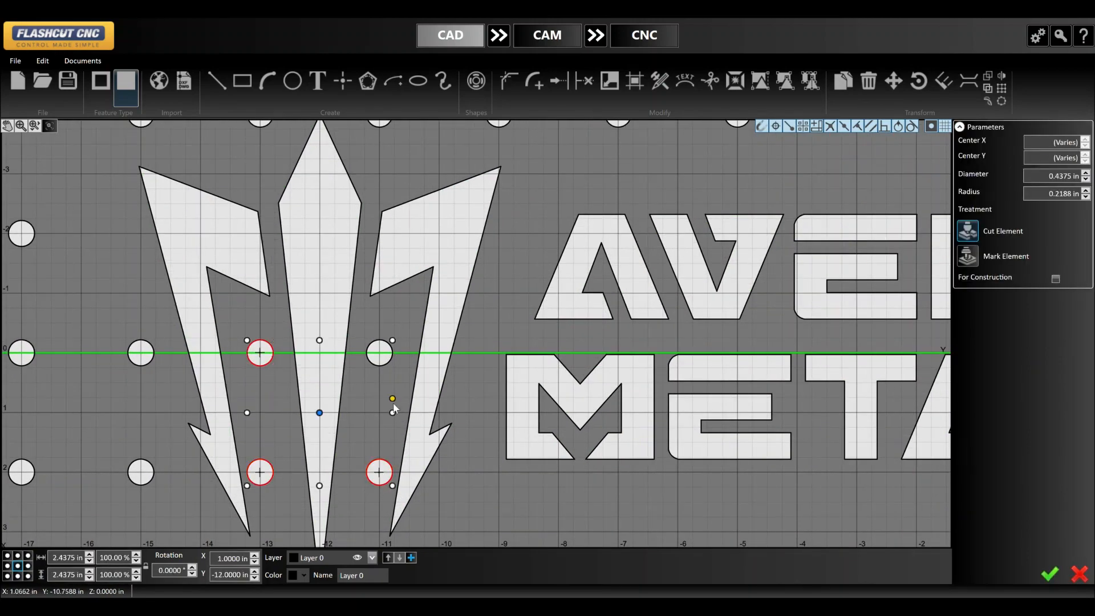
left_click(392, 357, "shift")
key("Delete")
- Use the Line tool to measure from the hole centres above and below the logo to the nearest lettering edges
scroll(312, 350, "down", 3)
scroll(513, 289, "up", 3)
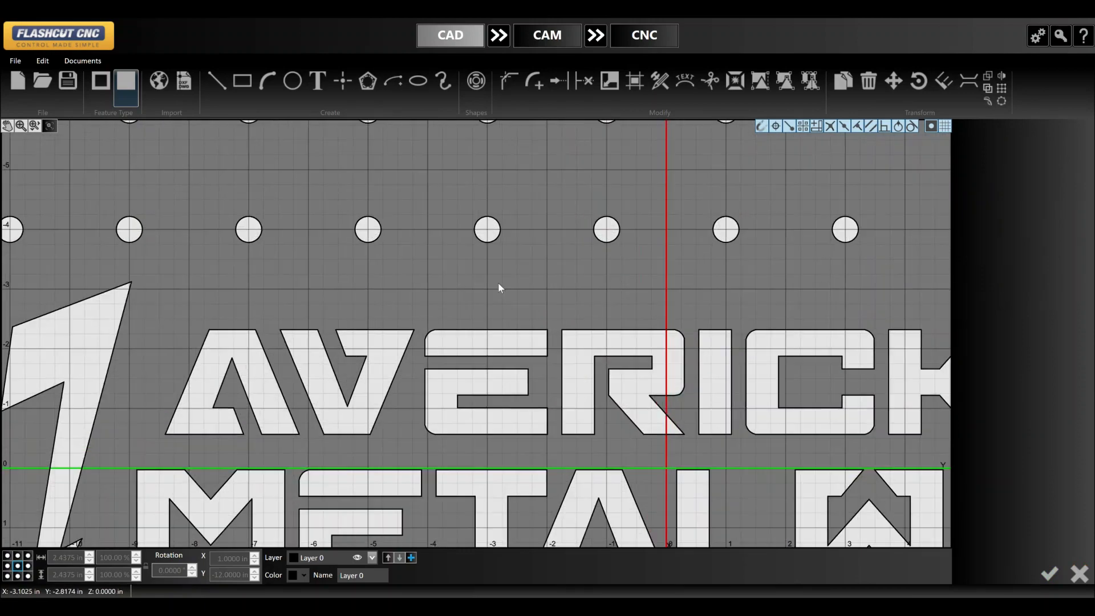
key("l")
left_click(496, 235)
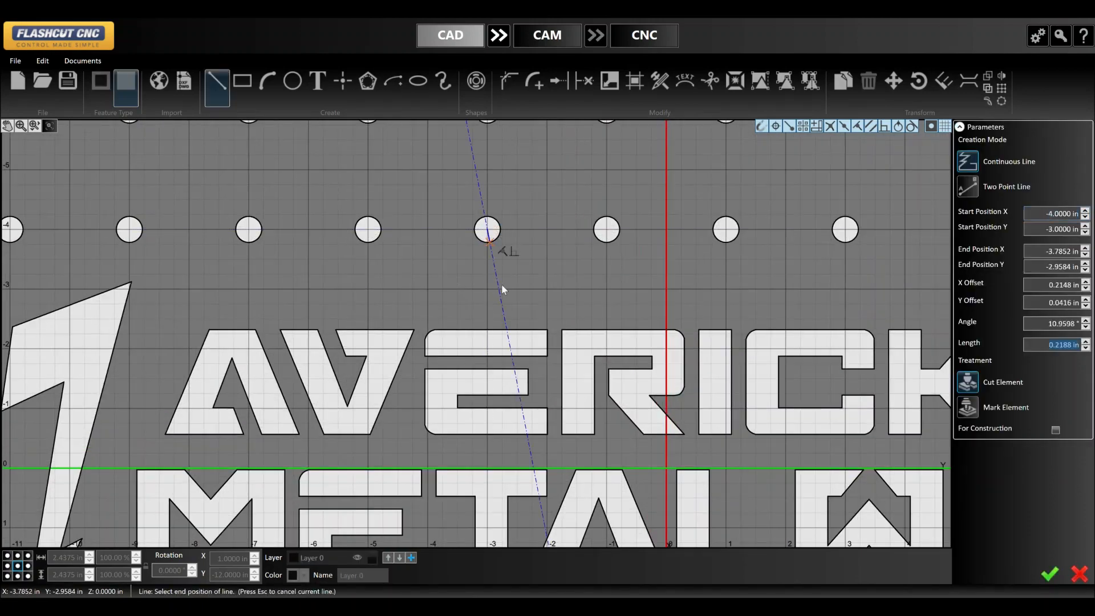
left_click(488, 333)
key("Escape")
scroll(489, 334, "down", 3)
scroll(508, 520, "up", 4)
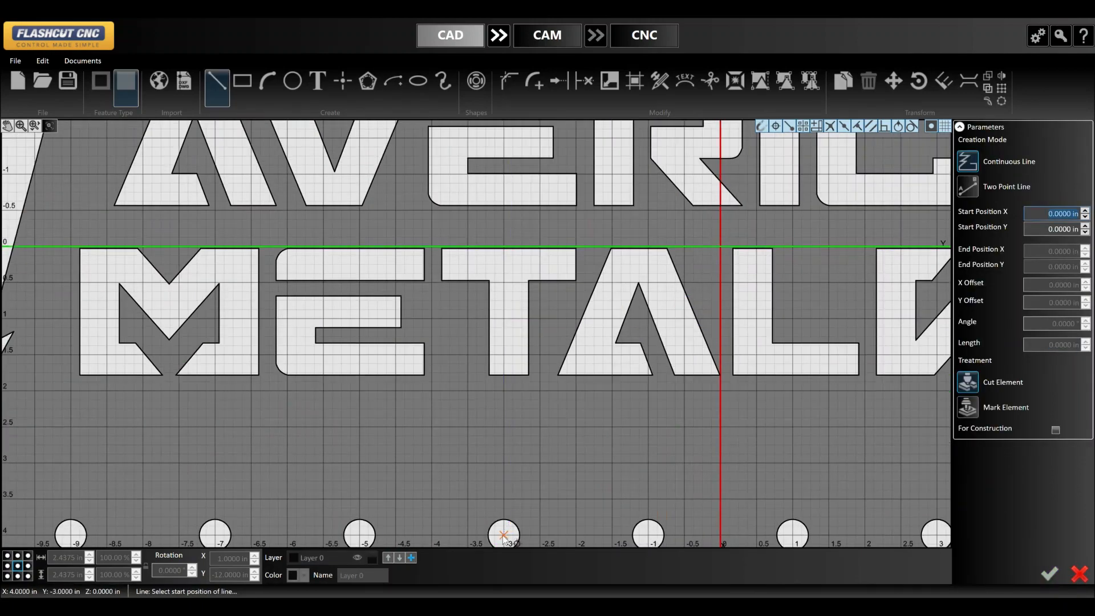
left_click(504, 537)
left_click(503, 375)
key("Escape")
key("Escape")
- Move the logo by an X offset of 0.2681 in
scroll(503, 375, "down", 4)
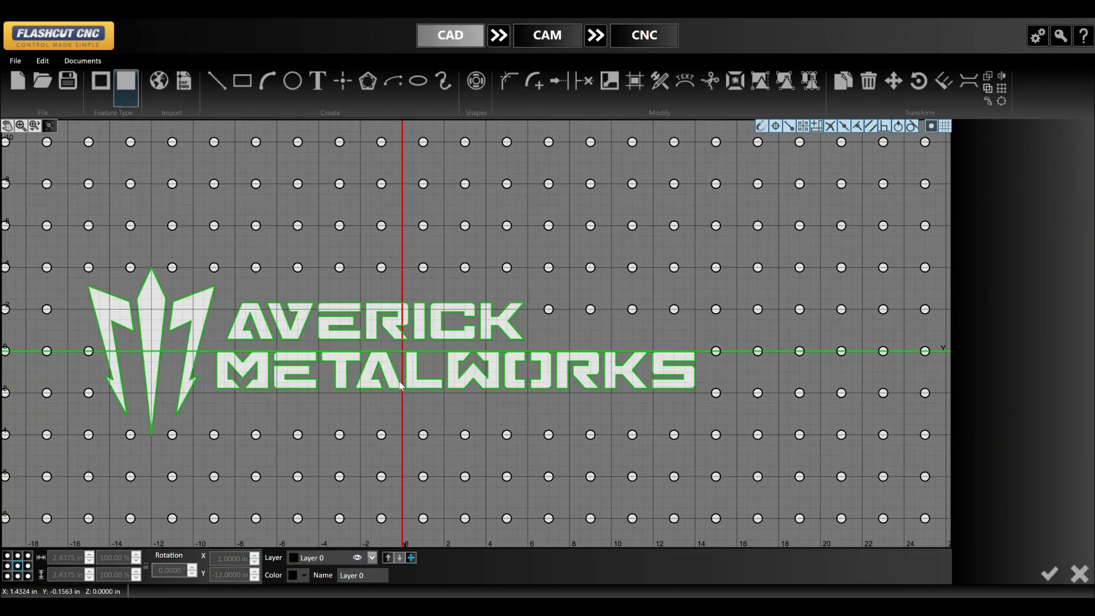
left_click(401, 382)
left_click(892, 80)
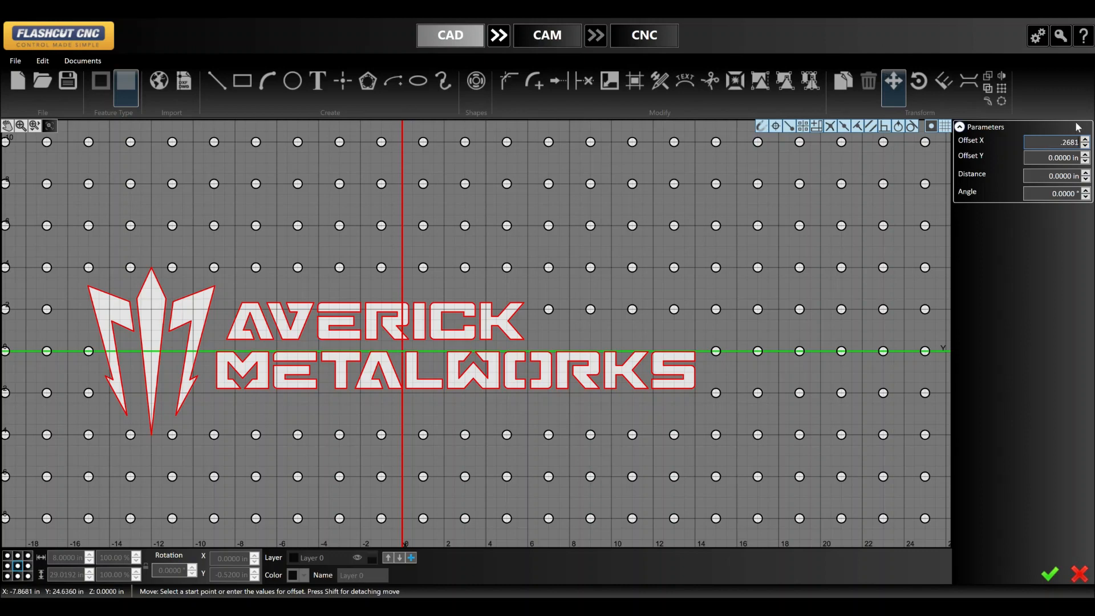
key("Return")
key("Escape")
- Draw a 6 in line 0.375 in above the panel's top-left corner, joined at the corner and crossing back into the panel at its far end
scroll(752, 296, "down", 13)
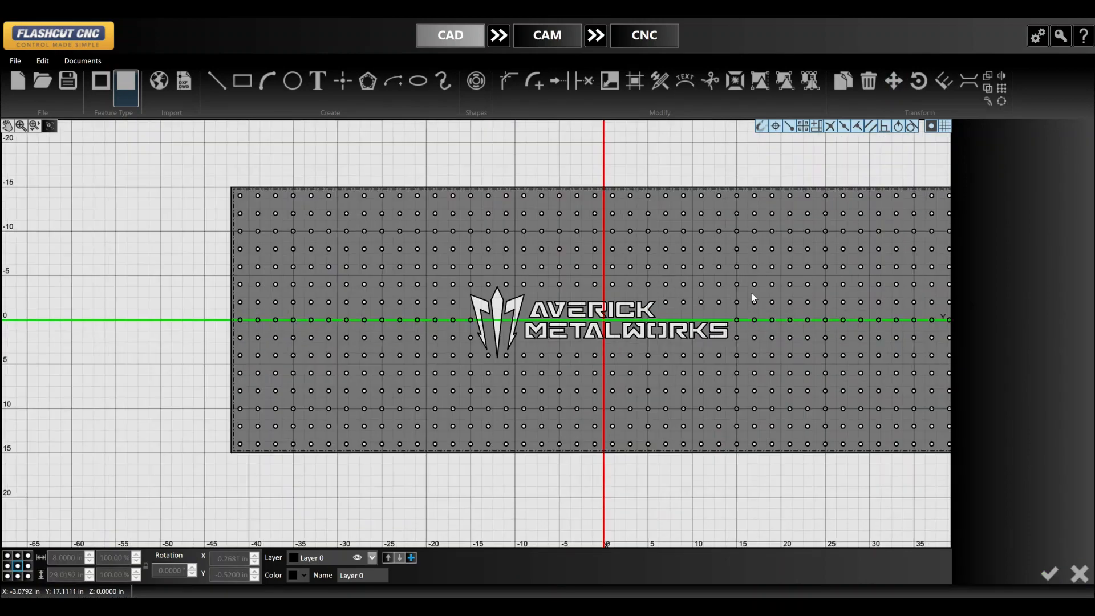
scroll(283, 241, "up", 16)
scroll(280, 137, "up", 10)
key("l")
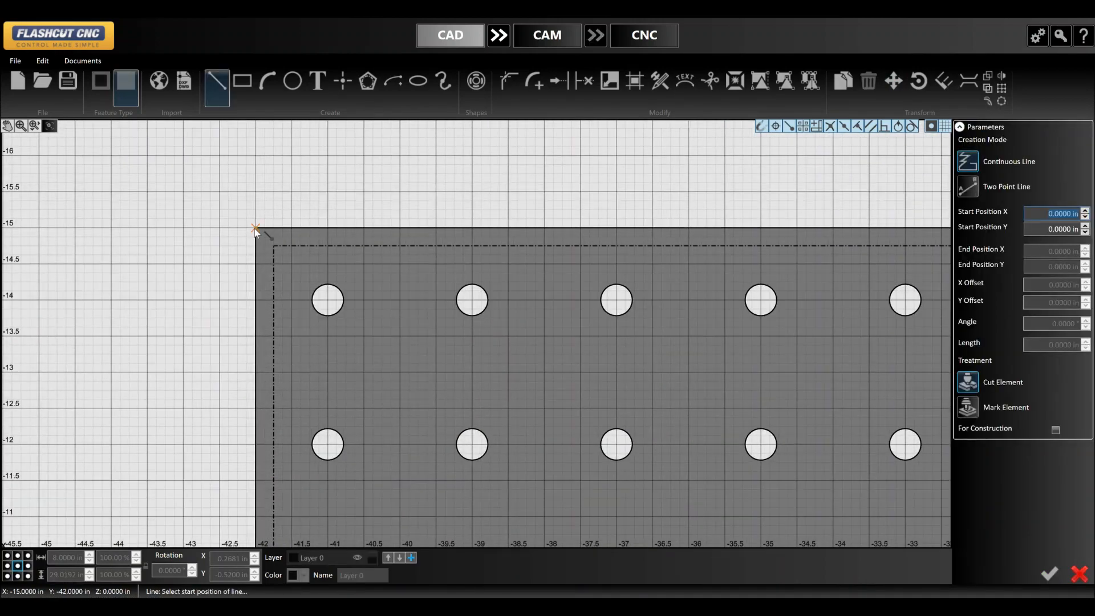
left_click(256, 227)
left_click(256, 201)
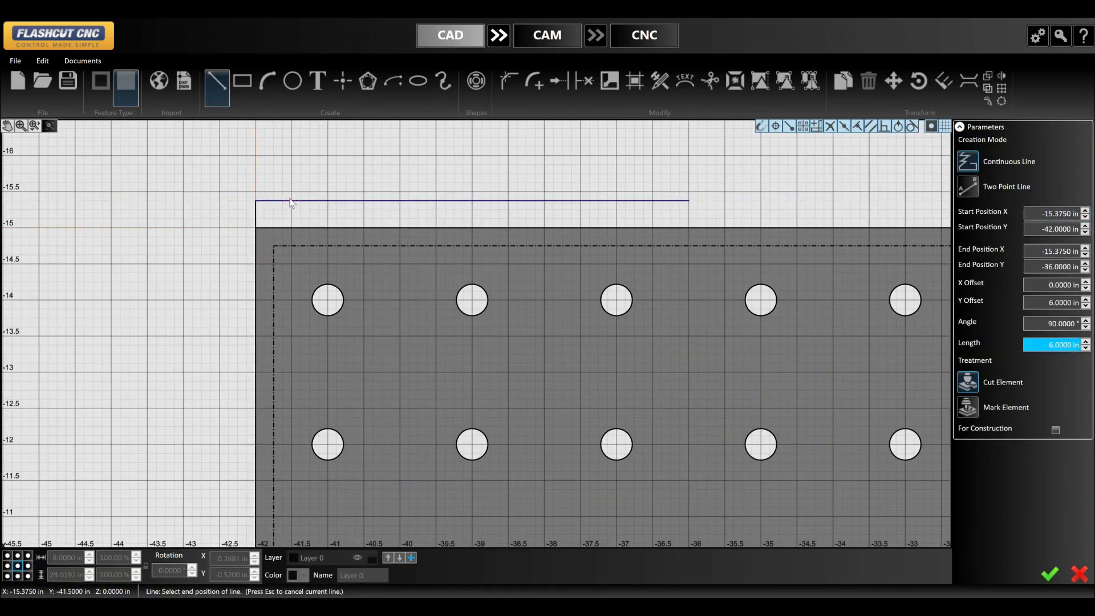
left_click(694, 205)
key("Escape")
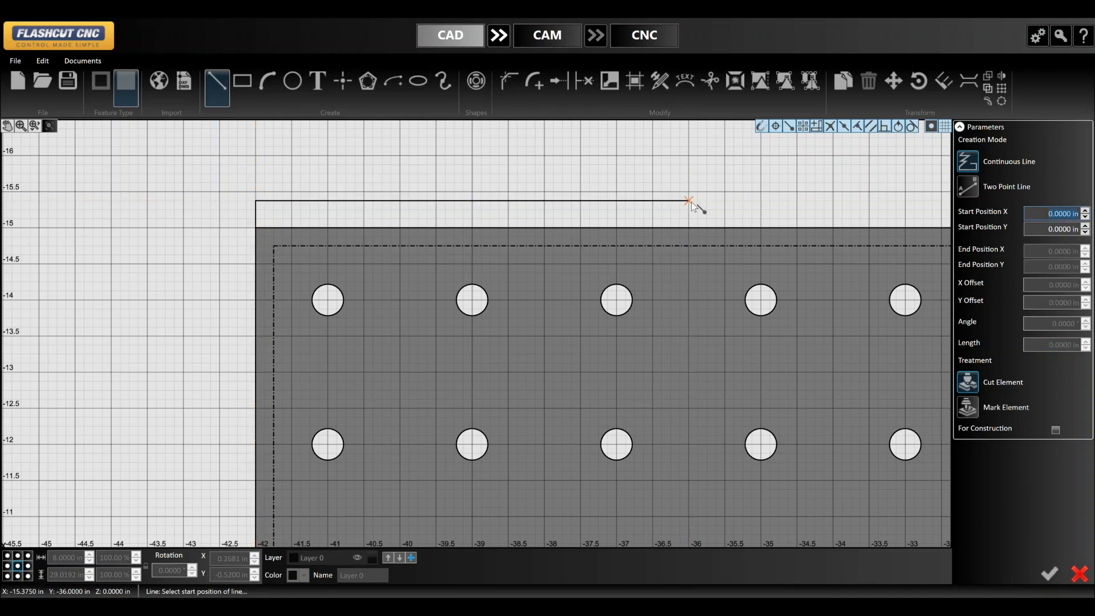
left_click(690, 202)
left_click(691, 267)
key("Escape")
key("Escape")
- Mirror a copy of the panel outline, the three leftmost hole columns and the 6 in guide lines about a vertical axis at Y -43 in
scroll(736, 187, "down", 4)
scroll(706, 183, "down", 5)
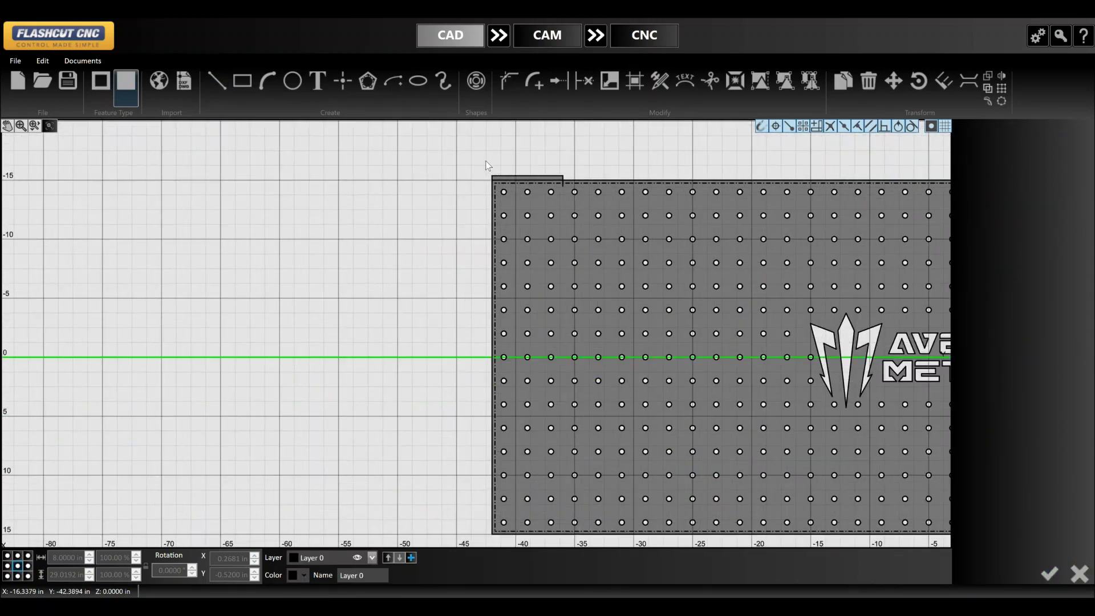
left_click_drag(539, 203, 425, 500)
left_click(1001, 76)
scroll(488, 176, "up", 4)
left_click(455, 156)
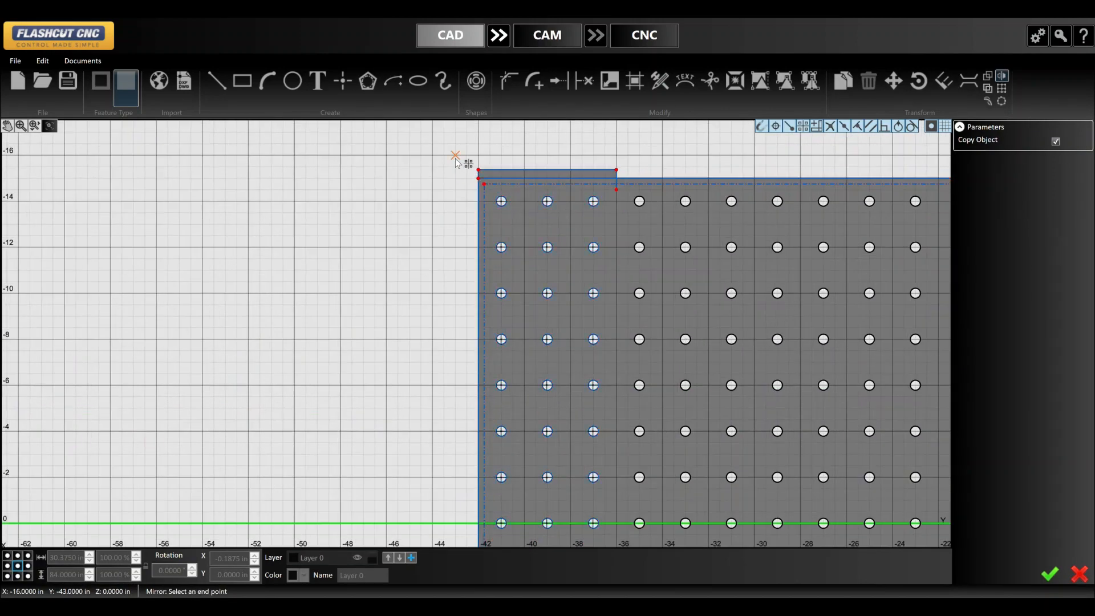
left_click(456, 168)
key("Escape")
- Delete the 6 in guide lines above the original panel's top-left corner
scroll(617, 162, "up", 1)
scroll(617, 162, "up", 2)
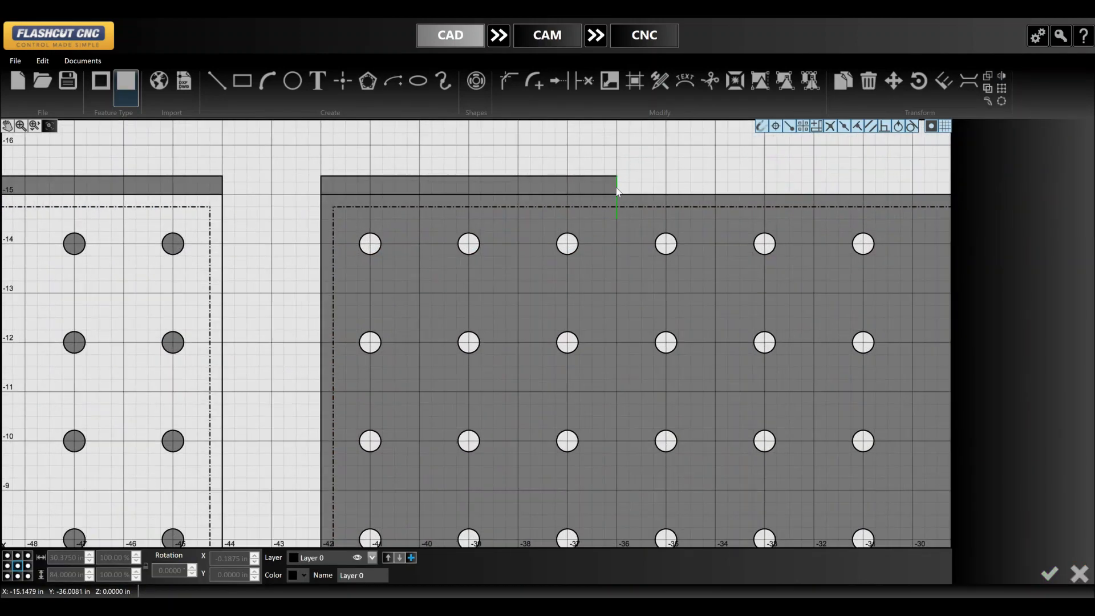
left_click_drag(623, 181, 280, 160)
key("Delete")
- Extend the short end line of the mirrored left strip down to the strip's bottom edge
scroll(419, 181, "down", 4)
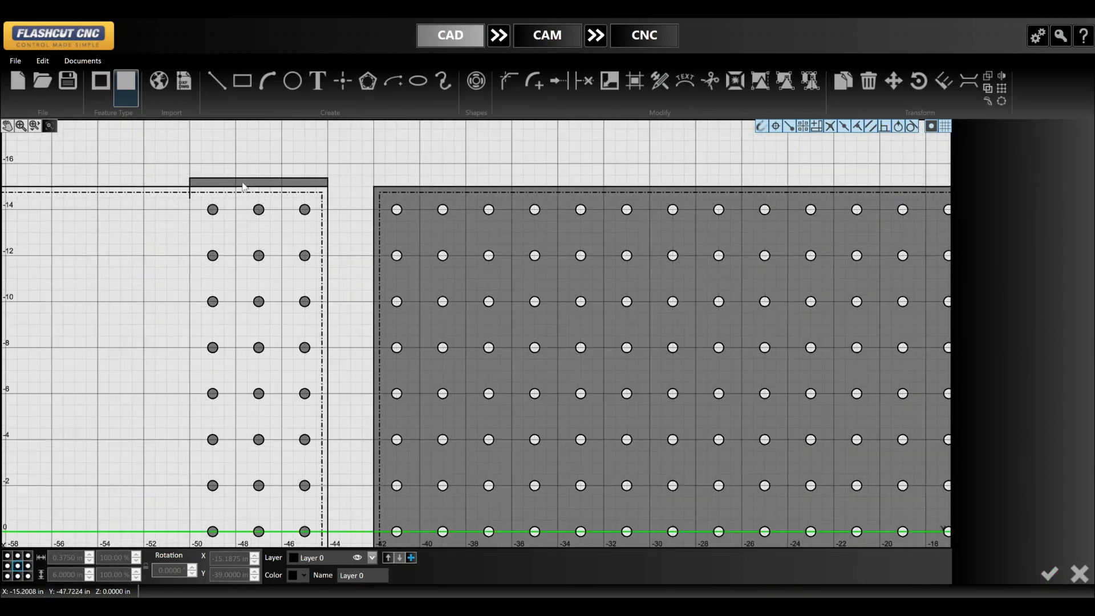
scroll(203, 207, "up", 2)
key("e")
left_click(184, 195)
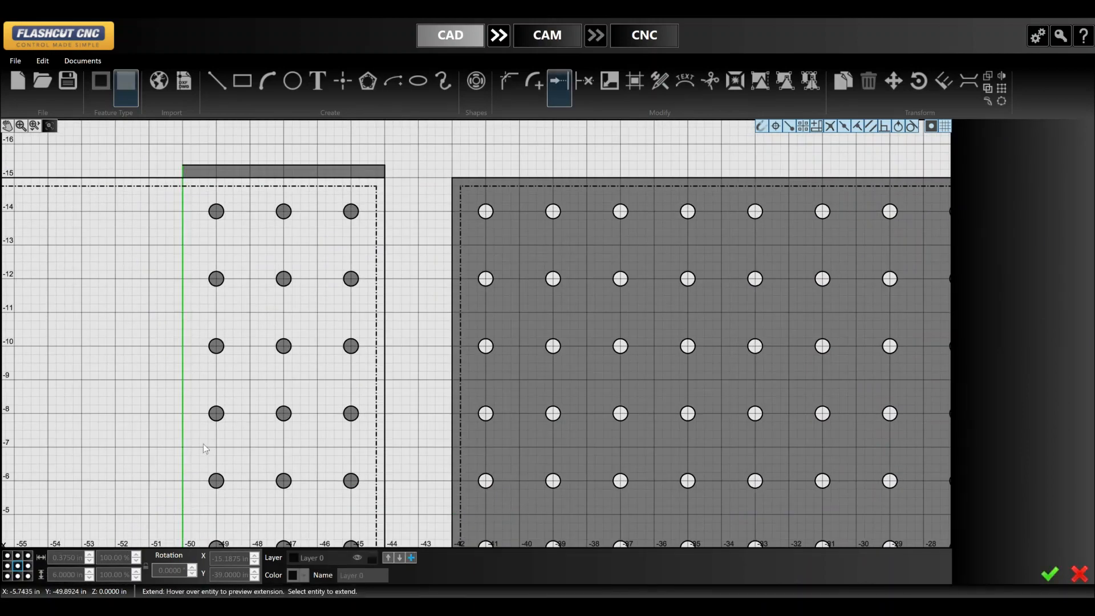
scroll(188, 502, "down", 3)
middle_click_drag(236, 464, 301, 331)
left_click(301, 331)
- Trim the outline and inset lines that overrun the left edge of the mirrored strip at its bottom and top
scroll(303, 437, "up", 3)
key("t")
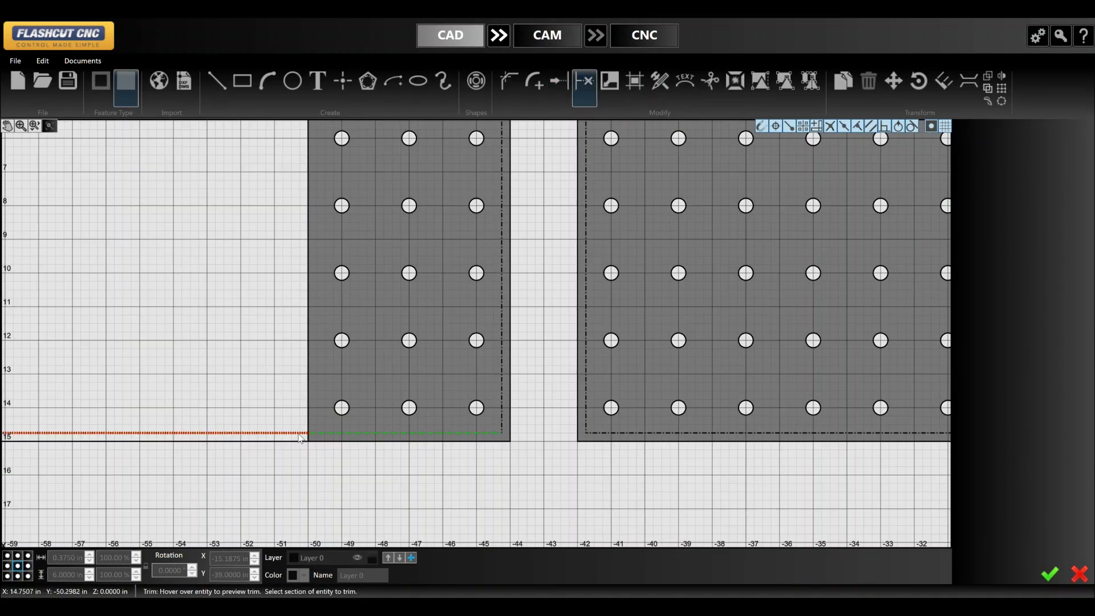
scroll(303, 446, "down", 5)
scroll(300, 250, "up", 3)
left_click(298, 245)
left_click(320, 248)
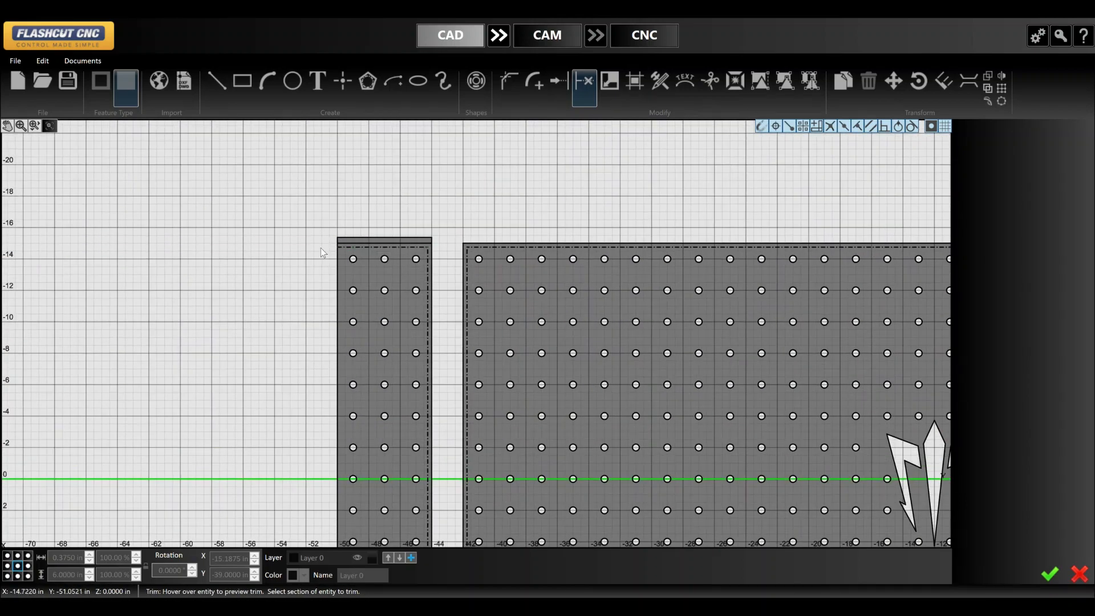
- Trim away the leftover 6 in guide line and its end stub above the left strip's top edge
scroll(314, 254, "down", 3)
scroll(357, 439, "up", 2)
scroll(357, 440, "down", 2)
scroll(388, 263, "up", 2)
scroll(393, 266, "up", 2)
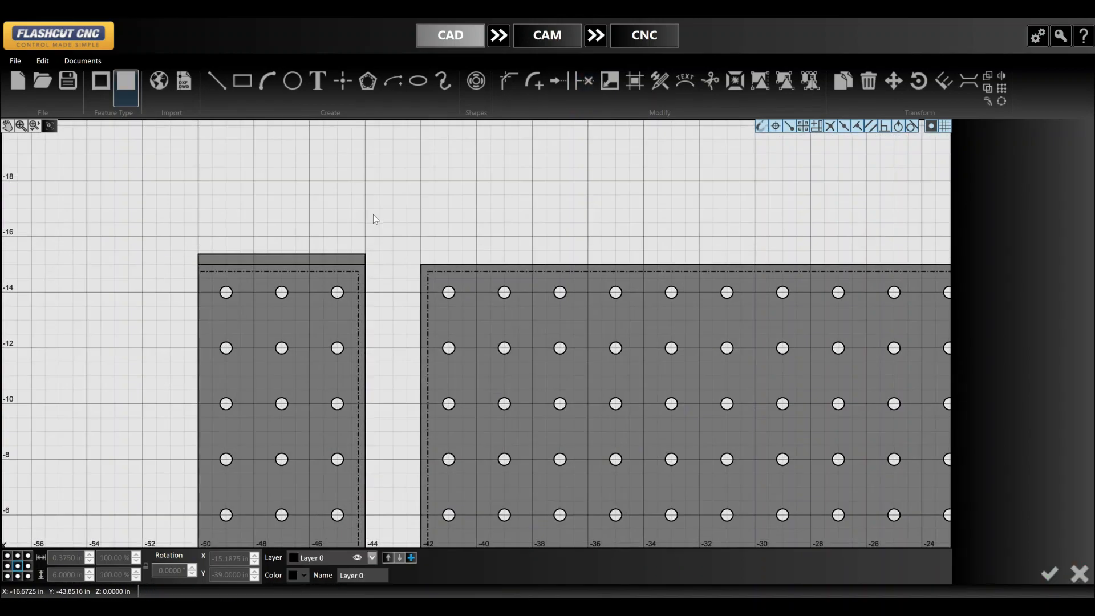
scroll(373, 215, "up", 1)
left_click(316, 253)
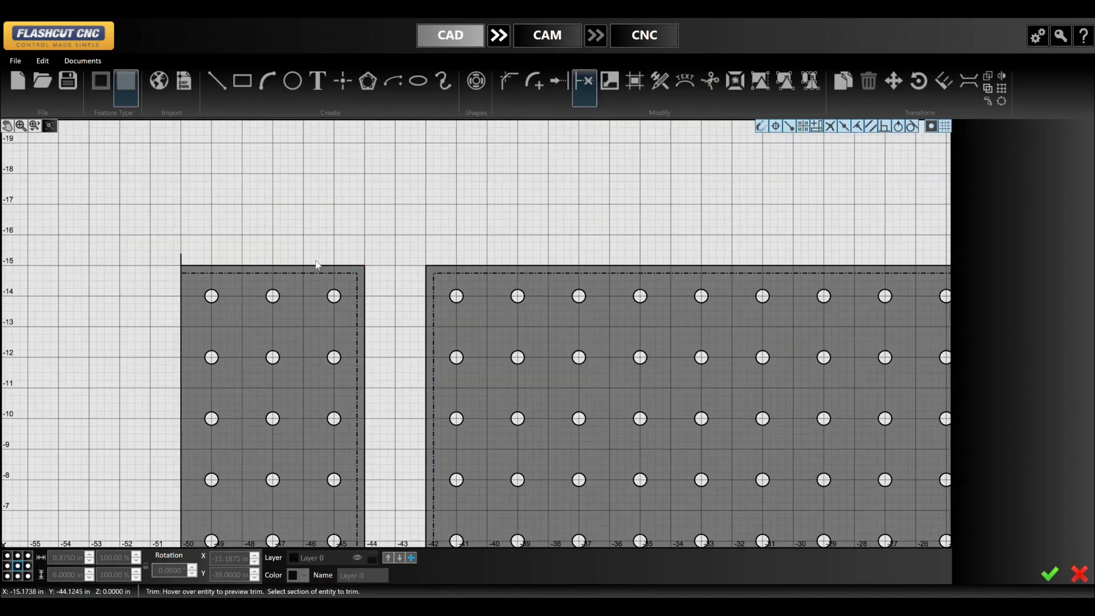
left_click(181, 258)
key("Escape")
- Draw a line 0.5 in out from the main panel's top-left corner, 6 in down, and back across the panel's left edge
scroll(167, 227, "down", 5)
scroll(212, 217, "up", 4)
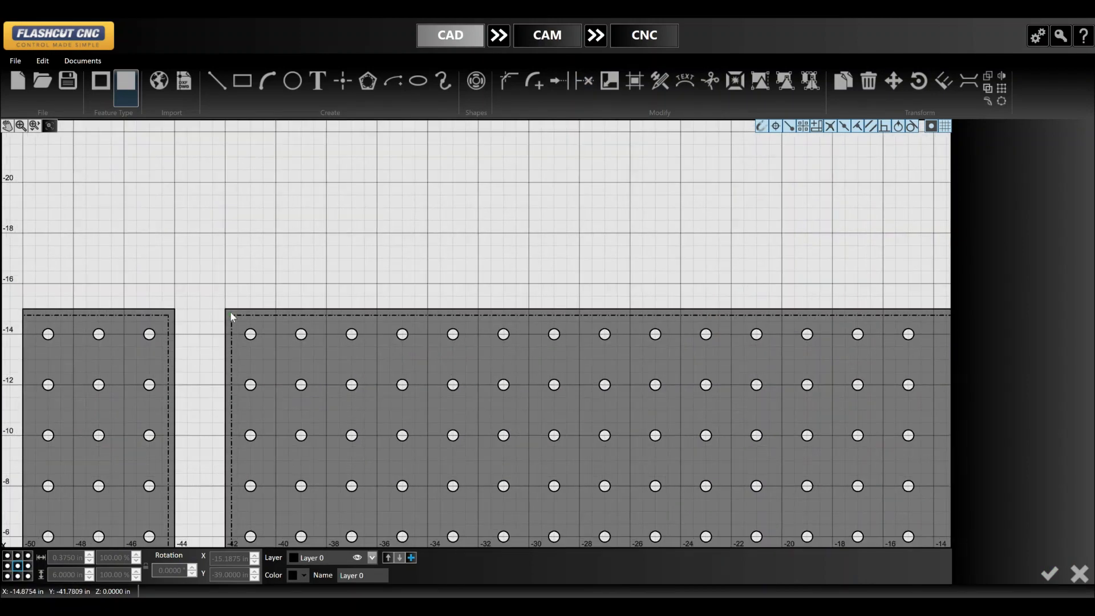
key("l")
scroll(228, 312, "up", 5)
left_click(211, 322)
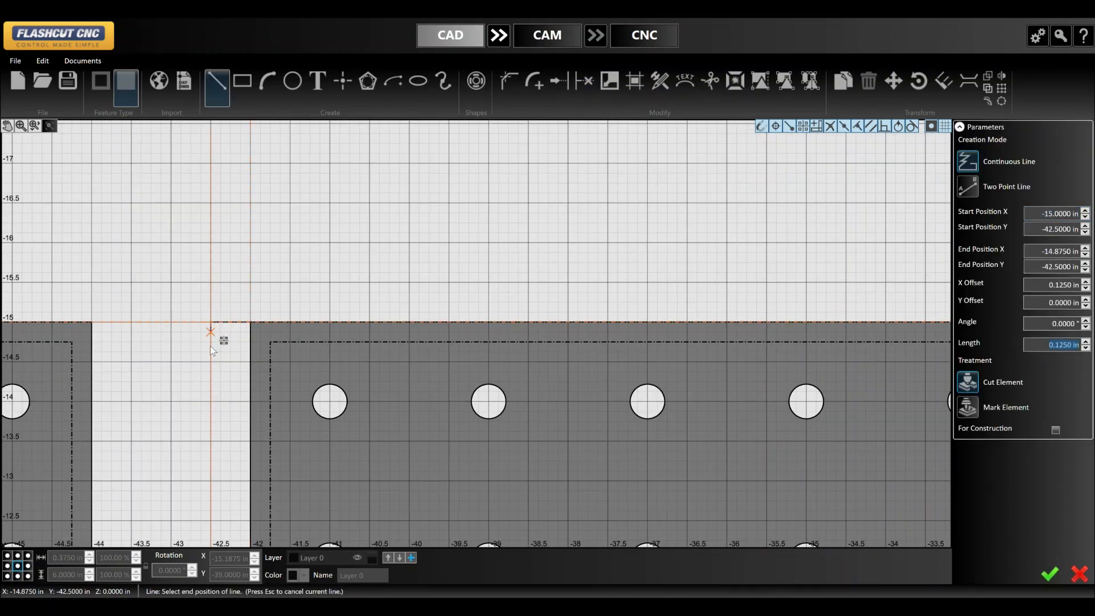
scroll(290, 197, "down", 3)
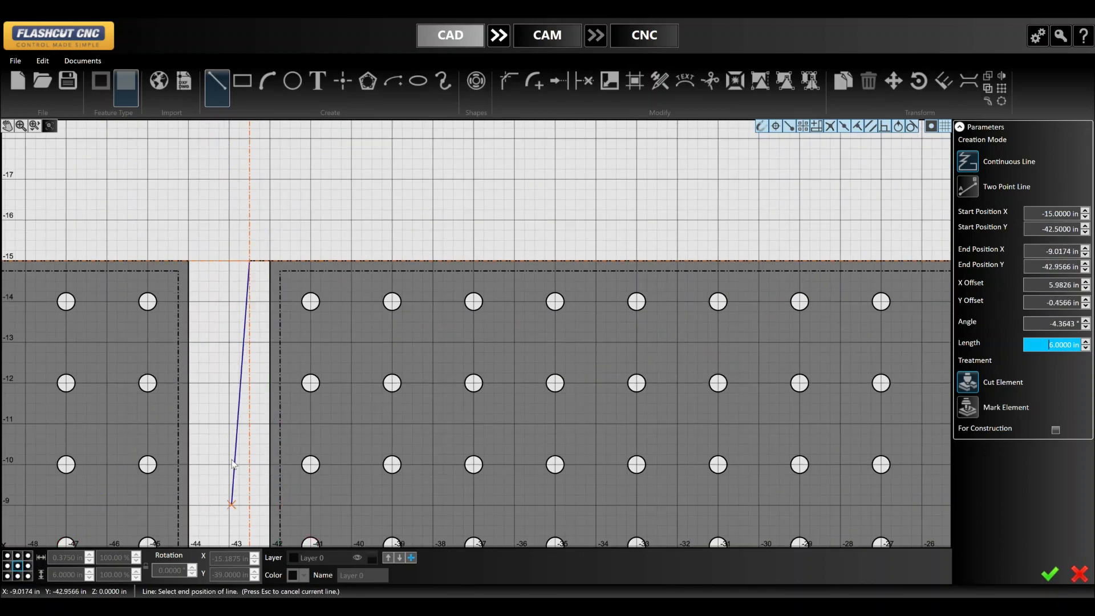
left_click(250, 506)
left_click(341, 504)
key("Escape")
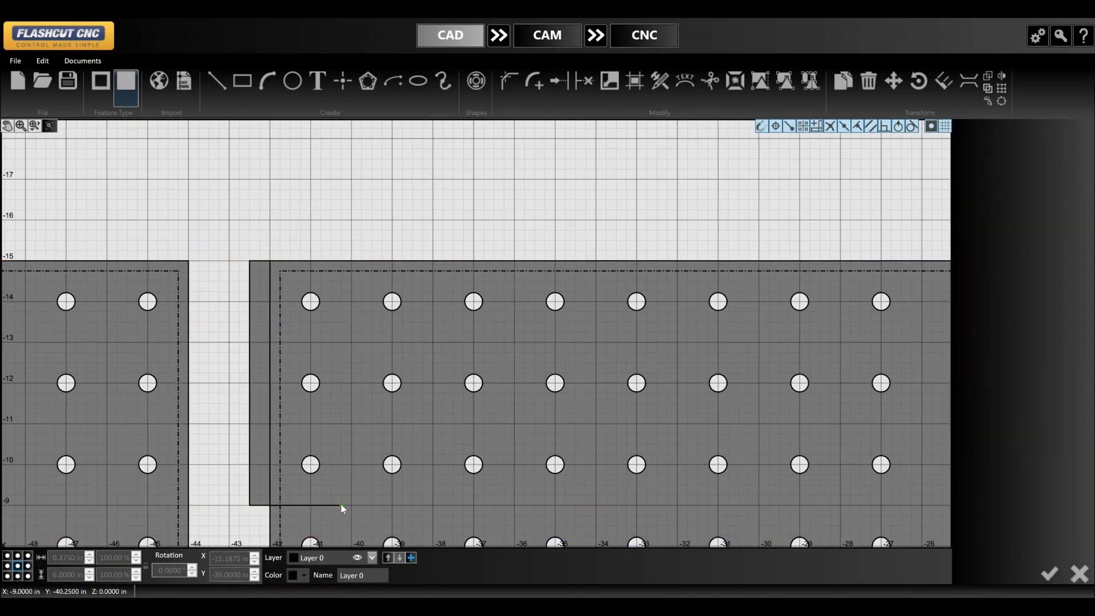
- Mirror a copy of the panel outline, the top three hole rows and the new guide lines about a horizontal axis at X -16 in
scroll(306, 464, "down", 4)
scroll(312, 423, "up", 3)
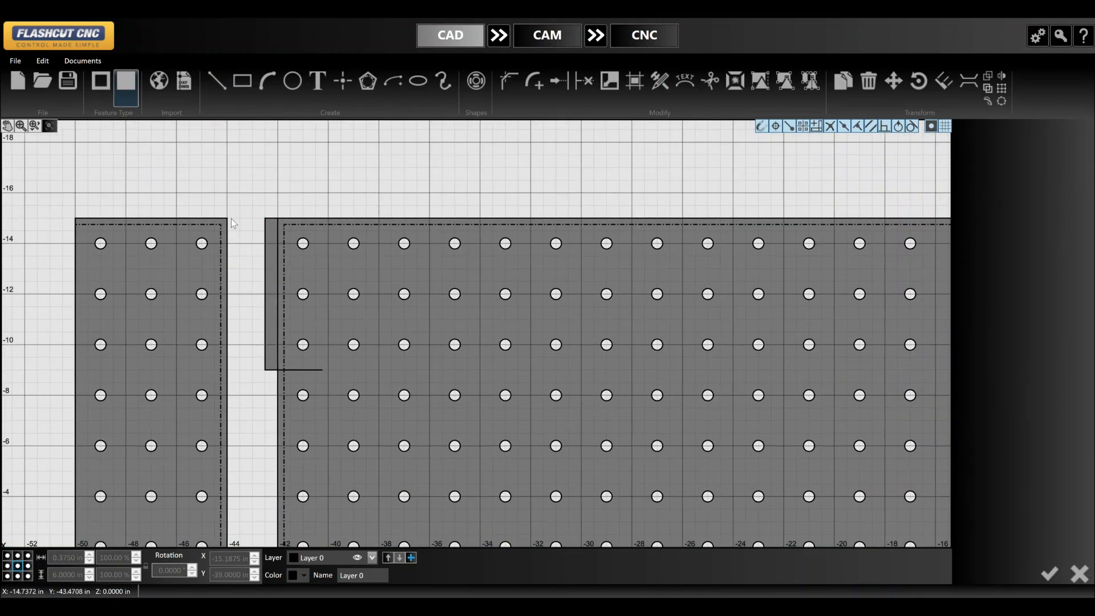
scroll(232, 222, "down", 5)
left_click_drag(652, 278, 191, 275)
left_click(1002, 76)
scroll(520, 195, "up", 3)
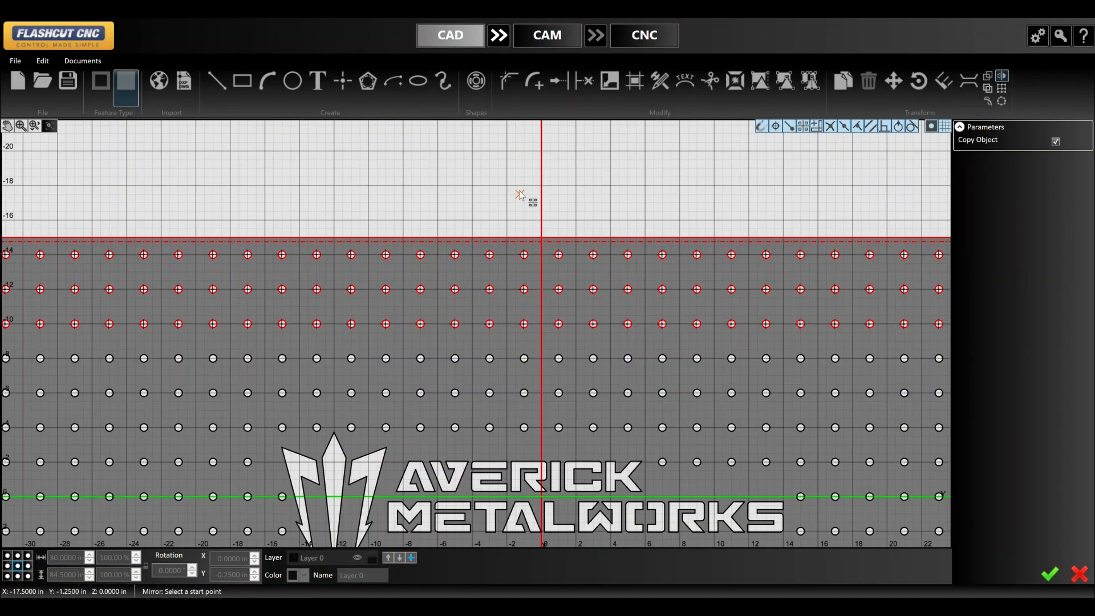
left_click(473, 220)
left_click(507, 222)
- Delete the 6 in guide lines beside the original panel's top-left corner
scroll(525, 225, "down", 4)
scroll(276, 229, "up", 5)
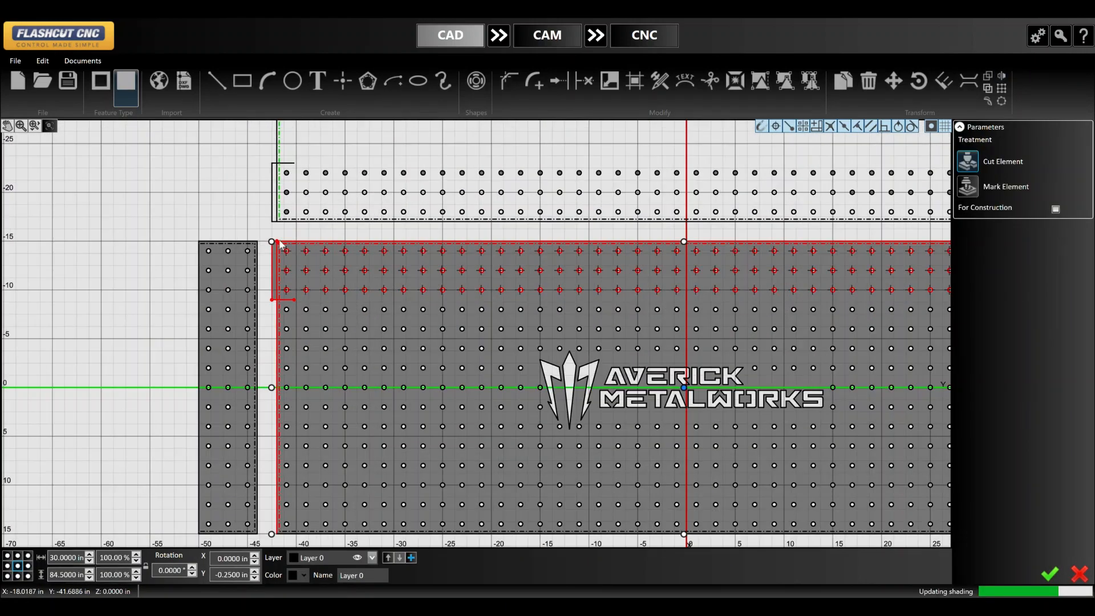
key("Escape")
mouse_move(252, 199)
left_mouse_down()
mouse_move(285, 382)
mouse_move(259, 196)
left_mouse_up()
key("Delete")
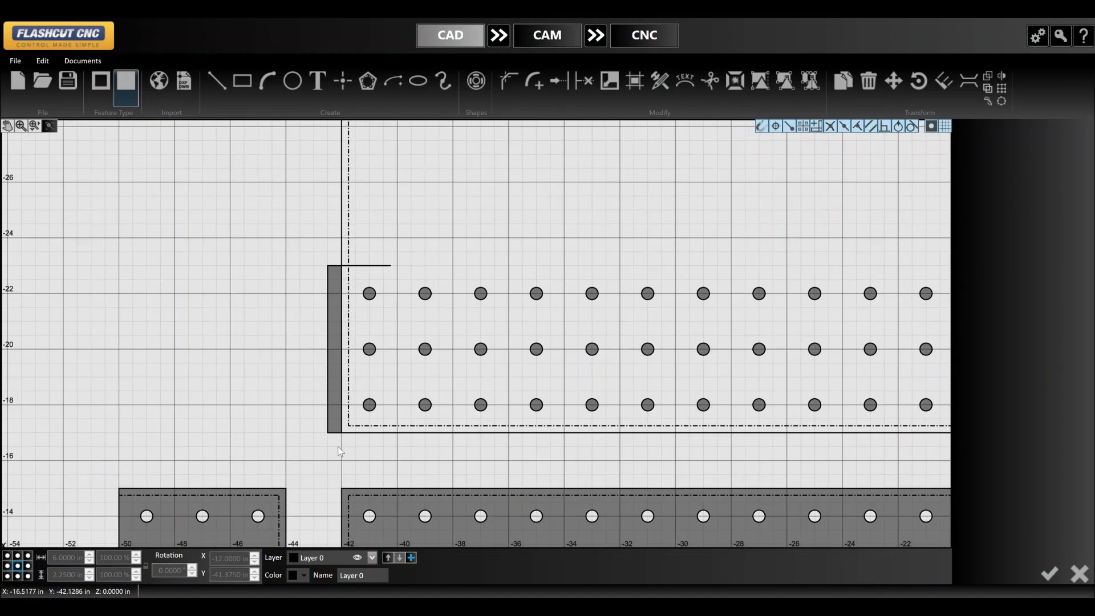
- Extend the short guide line across the mirrored top strip and trim its remaining guide lines beyond the strip's left edge
left_click_drag(340, 447, 299, 227)
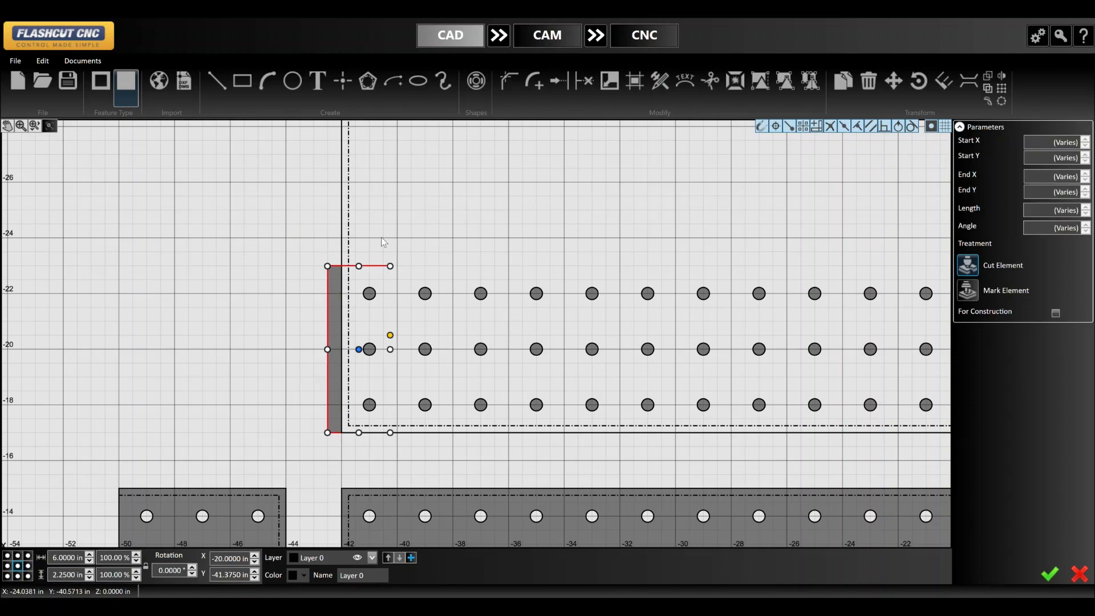
key("e")
left_click(378, 270)
key("t")
left_click(332, 266)
left_click(328, 354)
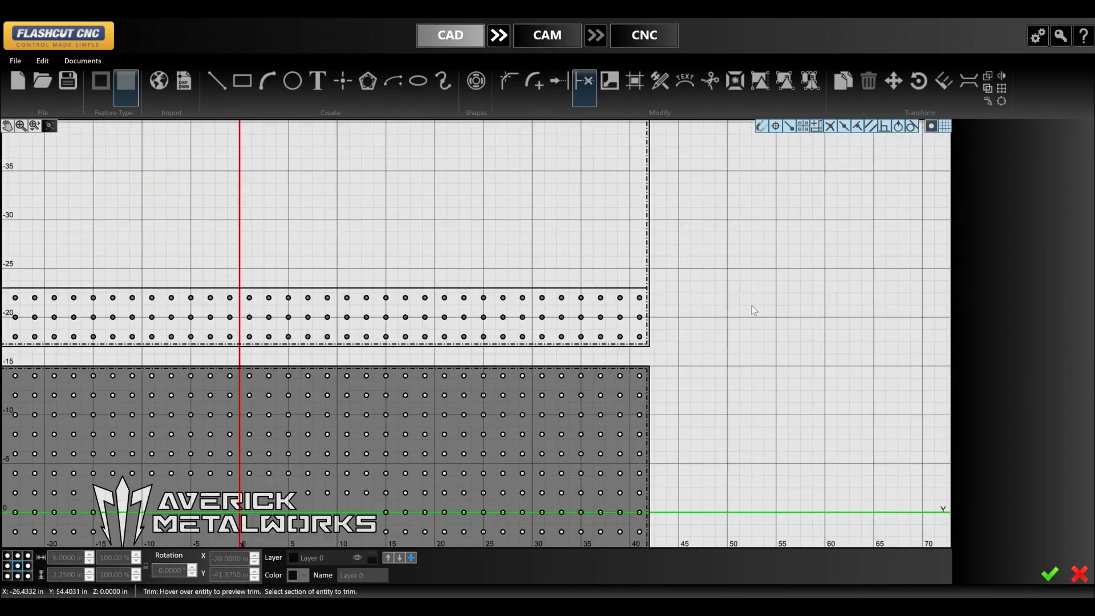
- Trim the vertical lines above the top strip's right end and extend its upper edge to the outer right edge
left_click(648, 300)
left_click(656, 286)
key("e")
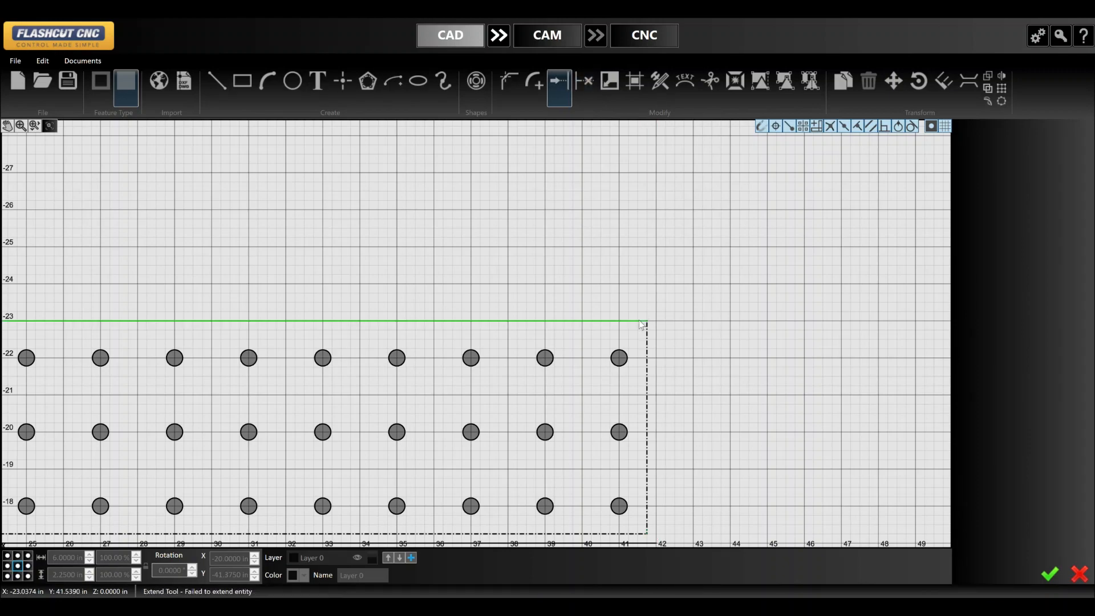
left_click(632, 320)
key("t")
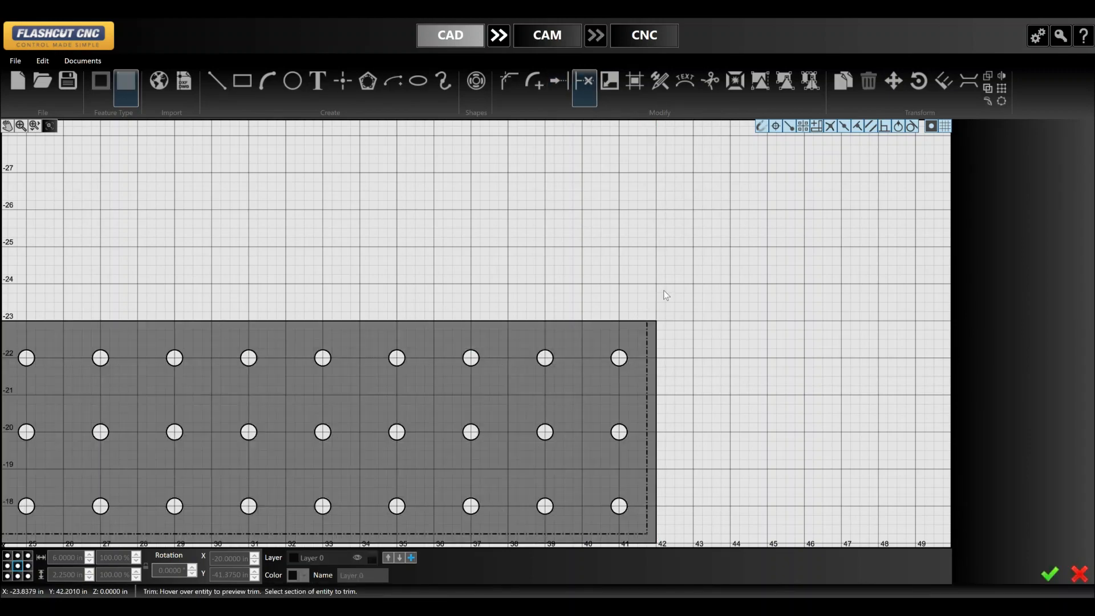
- Draw a horizontal line at X -5 in from the main panel's right edge and extend it to the left strip's outer edge
scroll(680, 290, "down", 8)
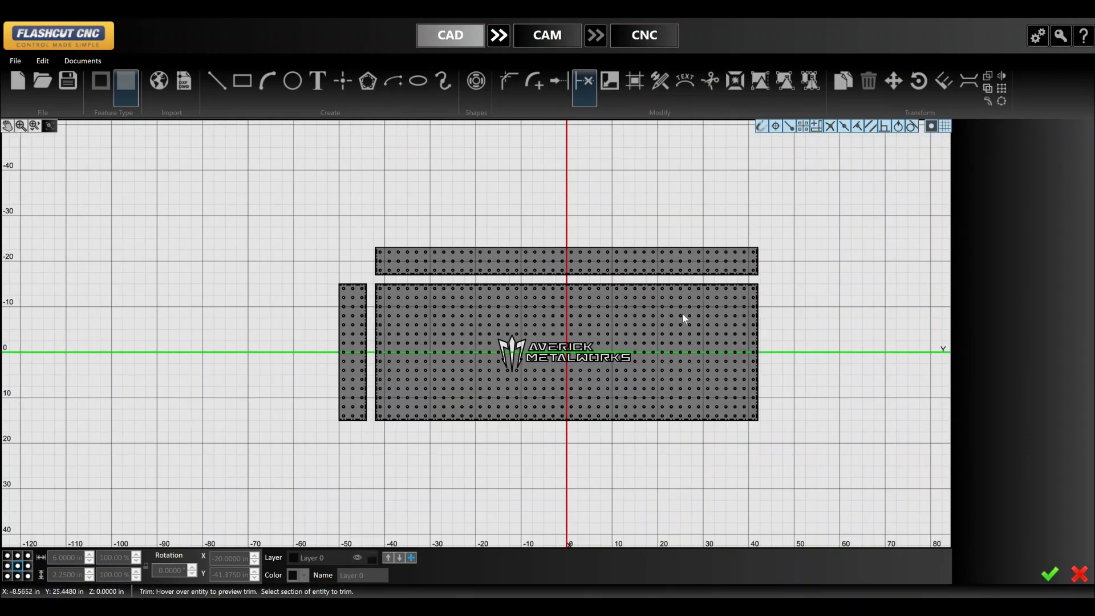
scroll(682, 313, "up", 3)
scroll(744, 301, "up", 5)
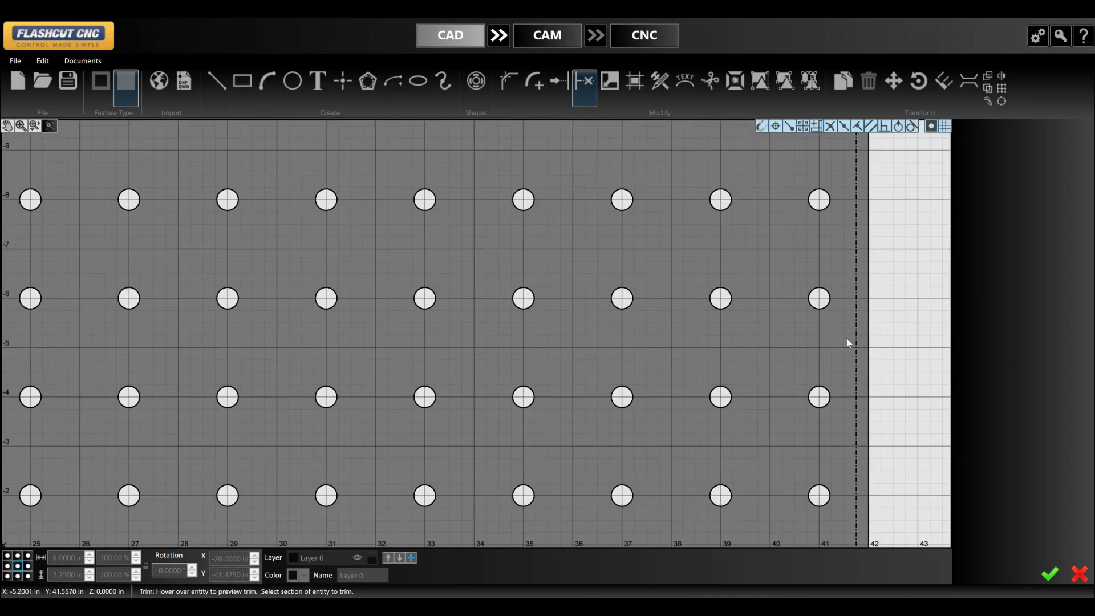
key("l")
left_click(869, 347)
left_click(803, 351)
key("Escape")
key("e")
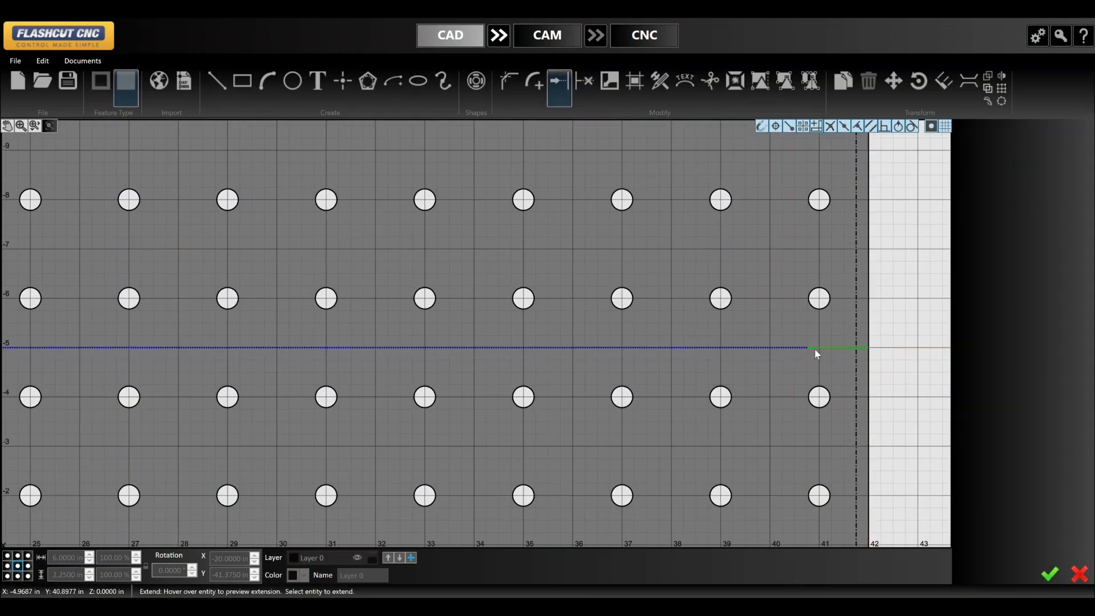
left_click(814, 348)
scroll(792, 347, "down", 5)
scroll(433, 337, "up", 3)
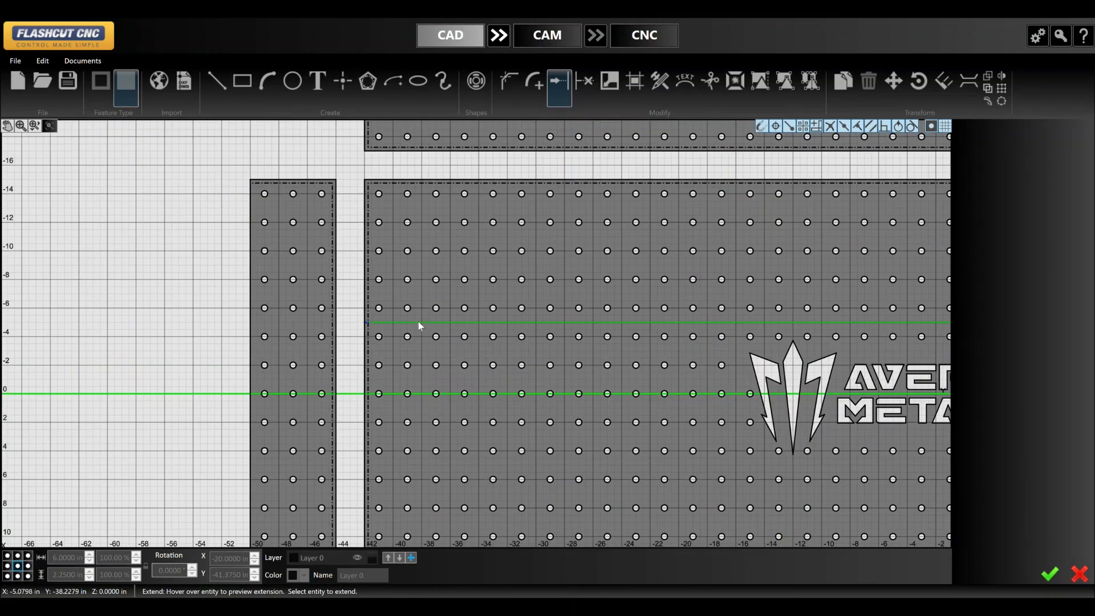
left_click(393, 324)
scroll(371, 320, "down", 3)
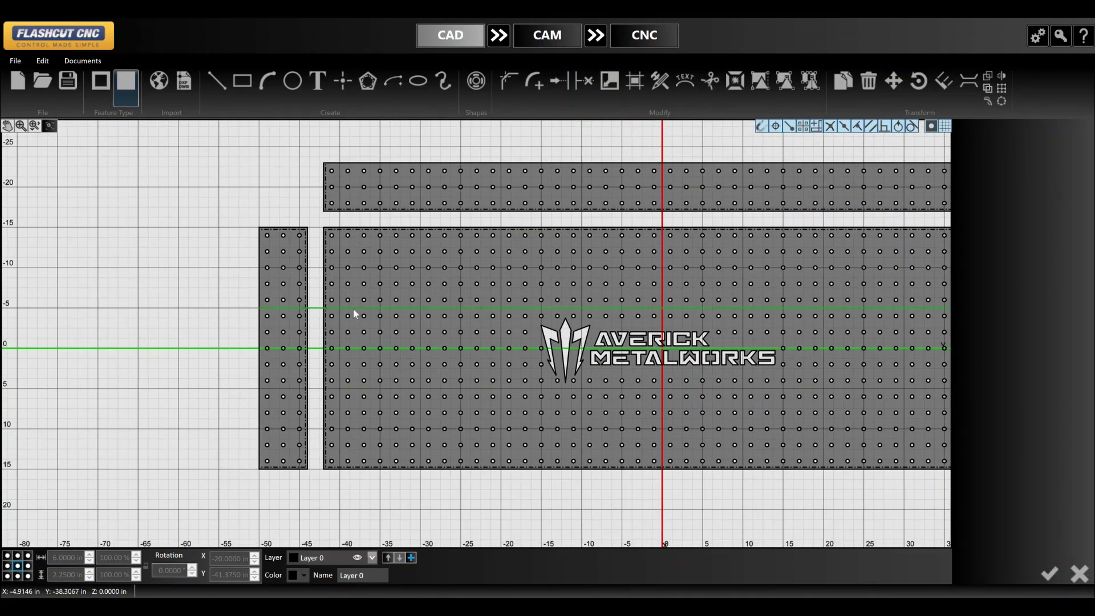
- Make the line at X -5 in dash-dotted like the inset lines and mirror a copy about the panel's horizontal centreline
left_click(432, 310)
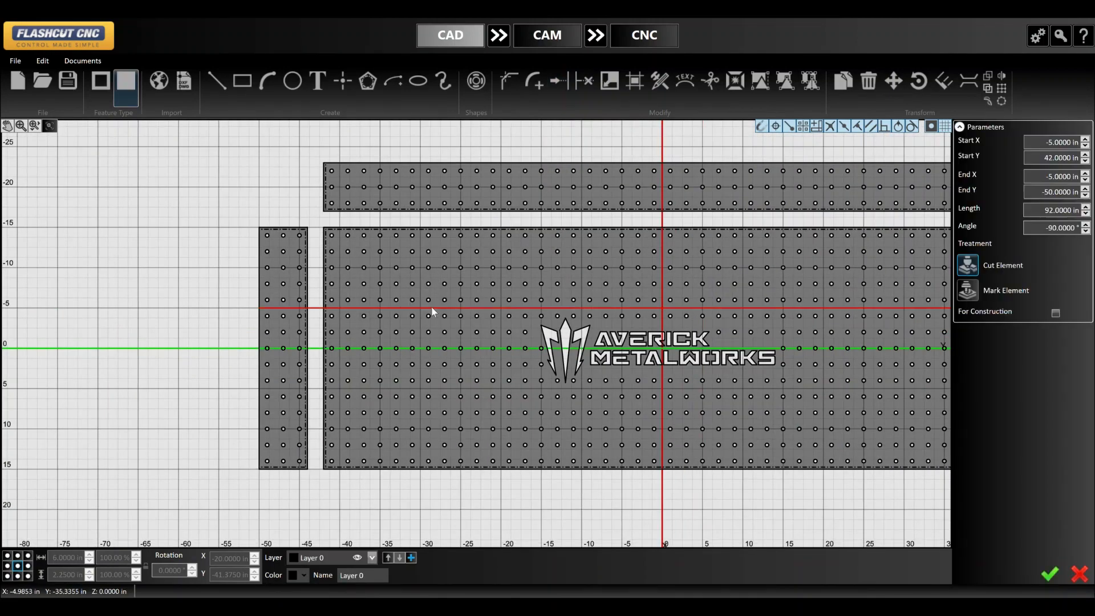
left_click(998, 78)
scroll(405, 354, "up", 5)
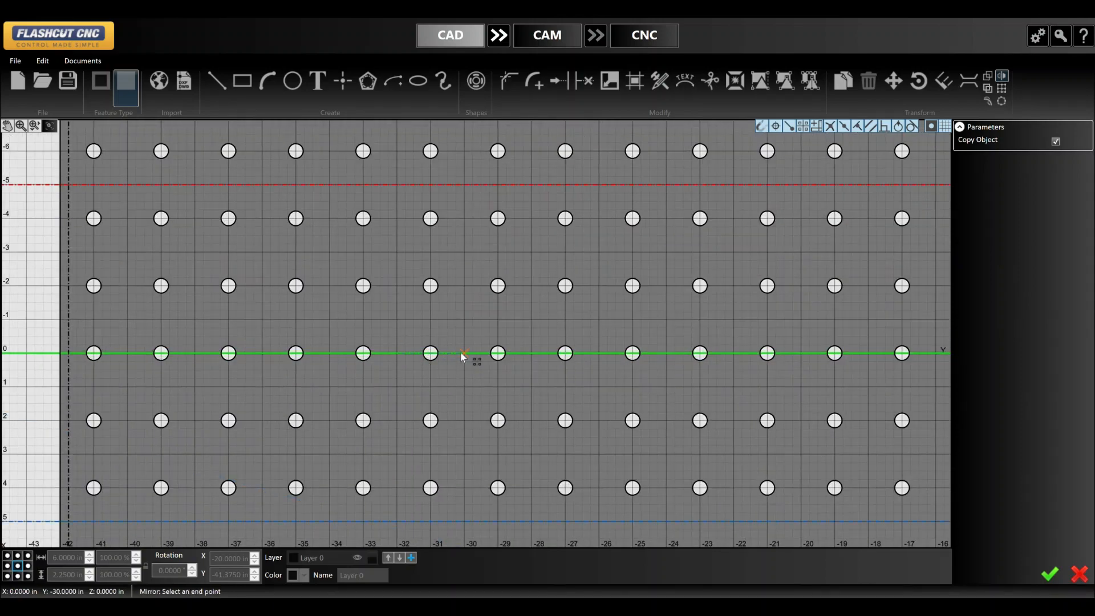
left_click(461, 315)
scroll(453, 350, "down", 5)
- Draw a vertical line at Y 6 in from below the main panel up past the top strip
scroll(805, 275, "up", 3)
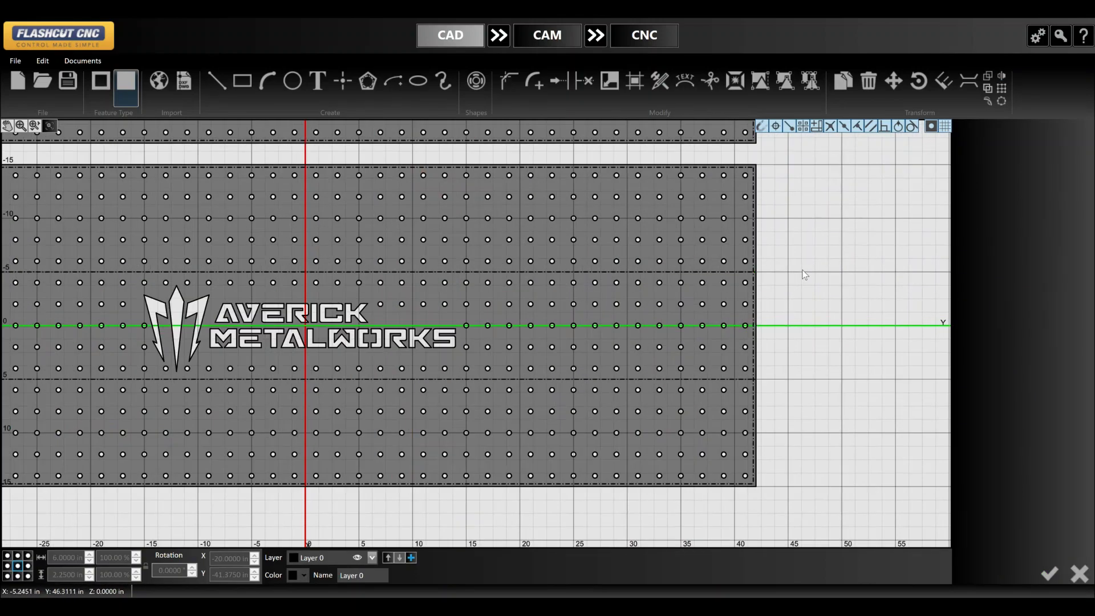
scroll(314, 272, "up", 5)
key("l")
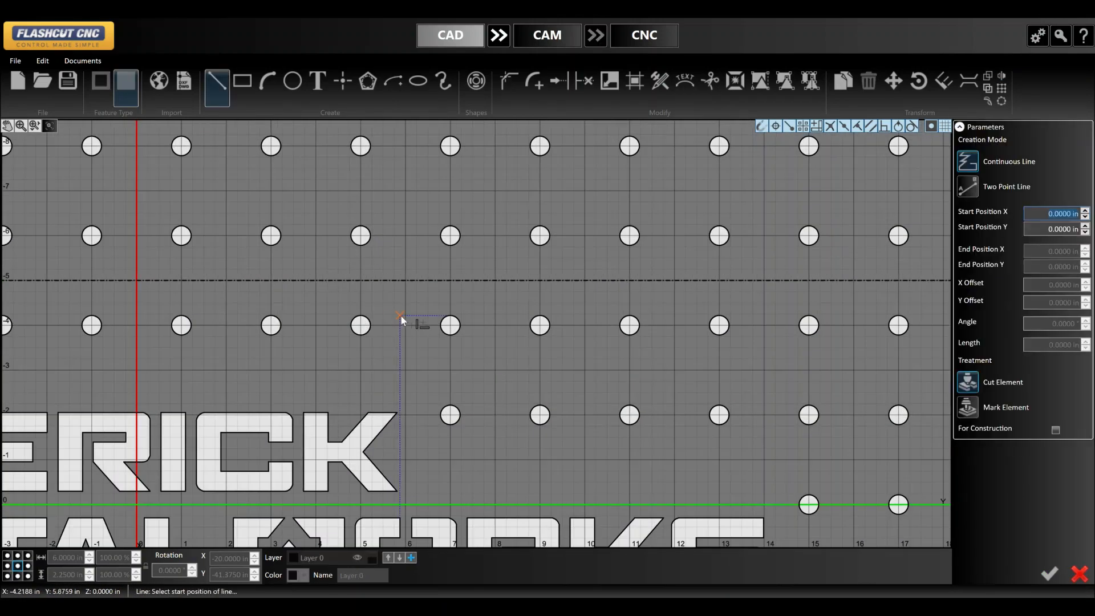
scroll(410, 273, "down", 5)
scroll(418, 442, "up", 3)
left_click(400, 523)
scroll(406, 520, "down", 5)
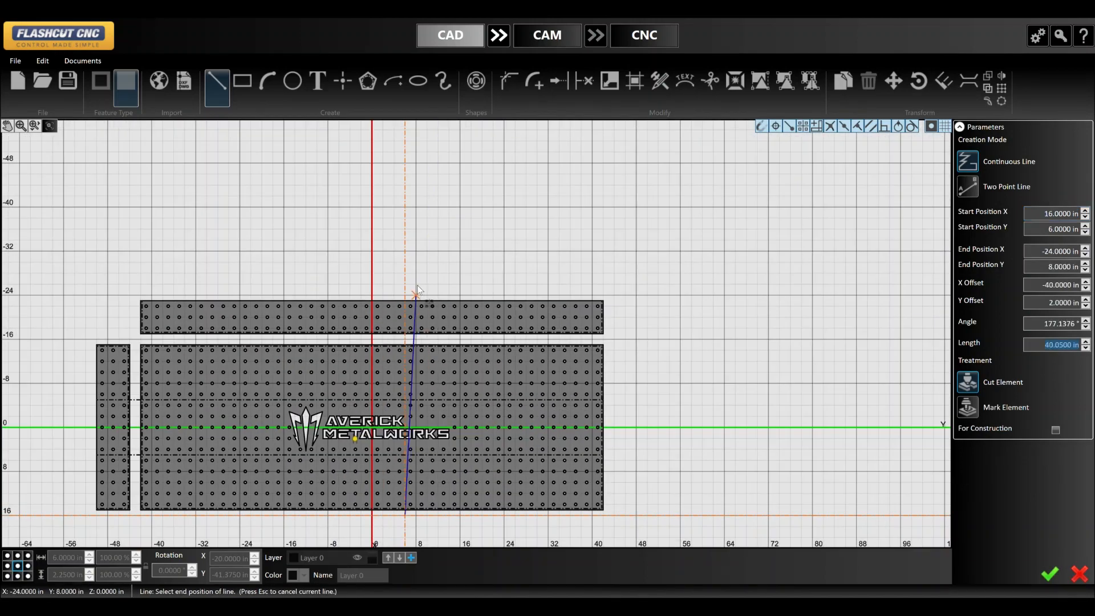
left_click(407, 269)
- Trim the vertical line's ends beyond the main panel and top strip and make it a construction line
key("t")
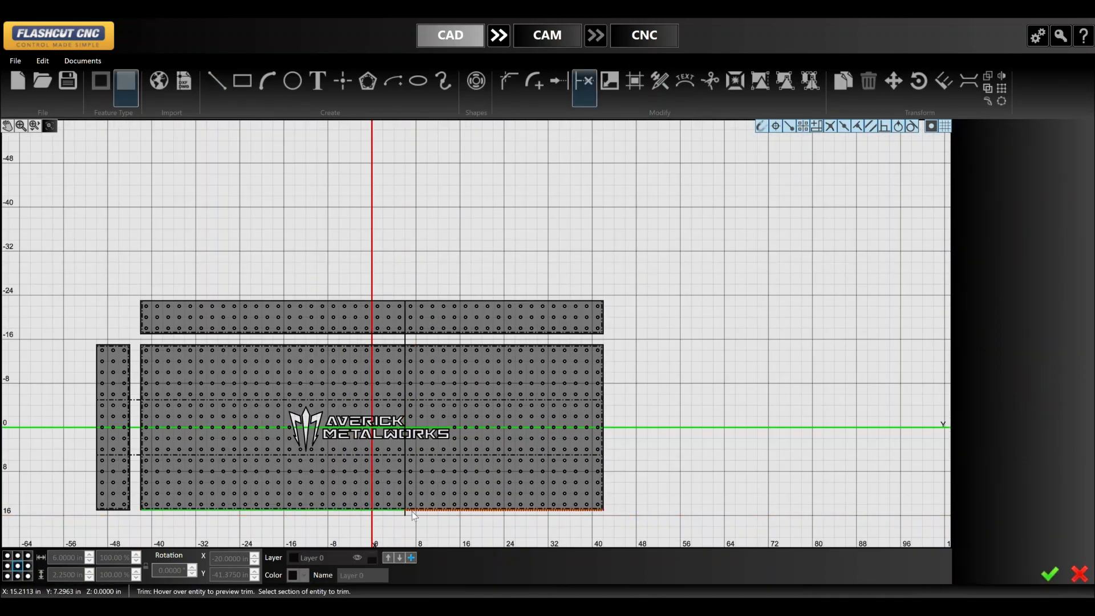
left_click(414, 515)
key("Escape")
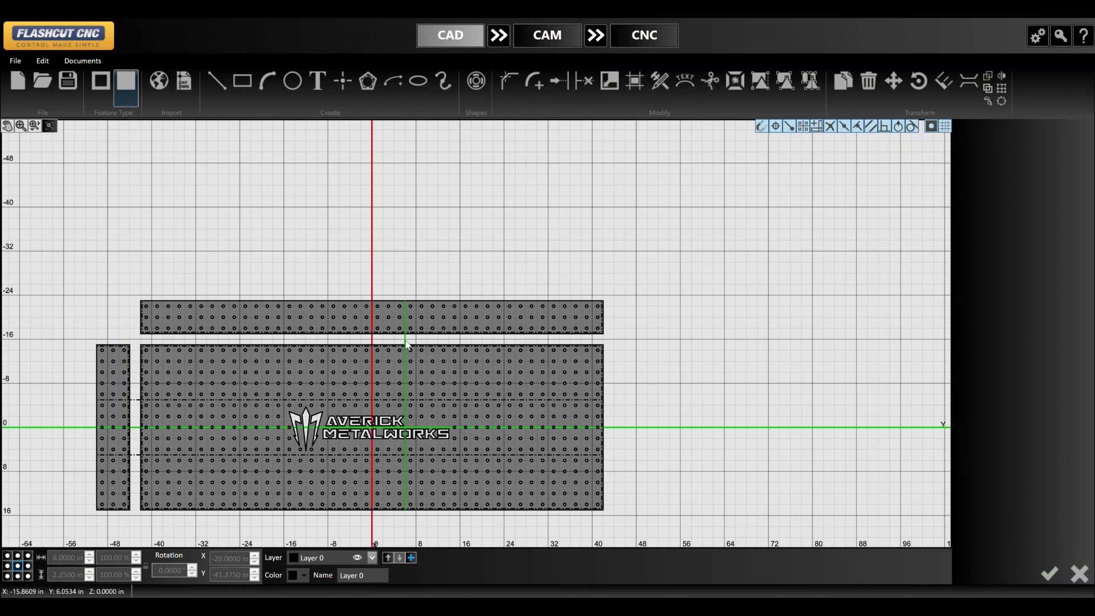
left_click(406, 344)
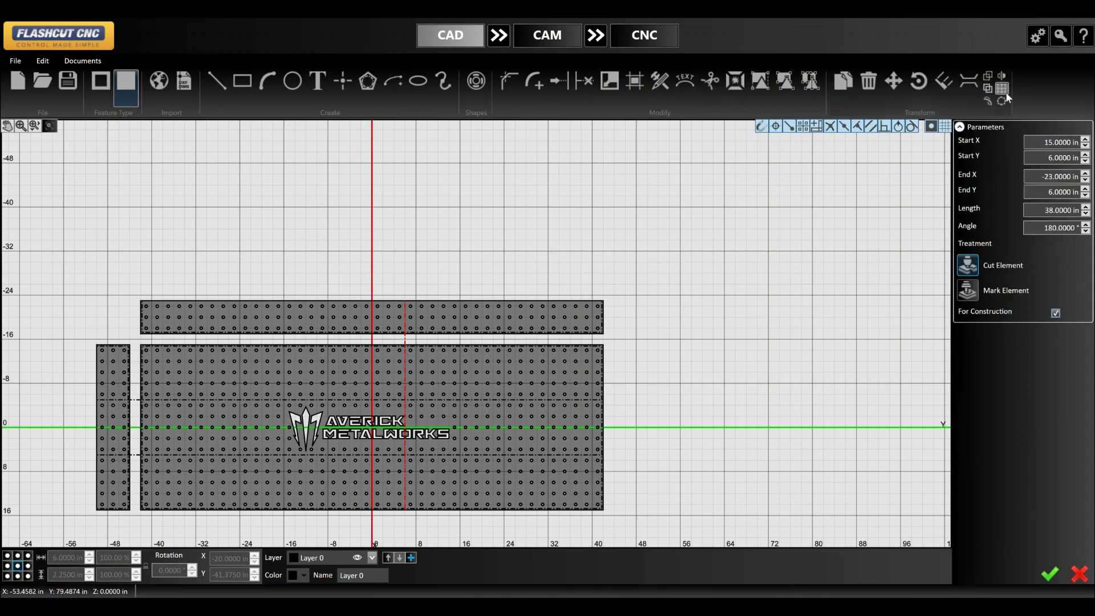
- Create a linear pattern of the vertical construction line with 12 in spacing and a count of 3 in the 90° direction
left_click(1003, 89)
left_click(1076, 263)
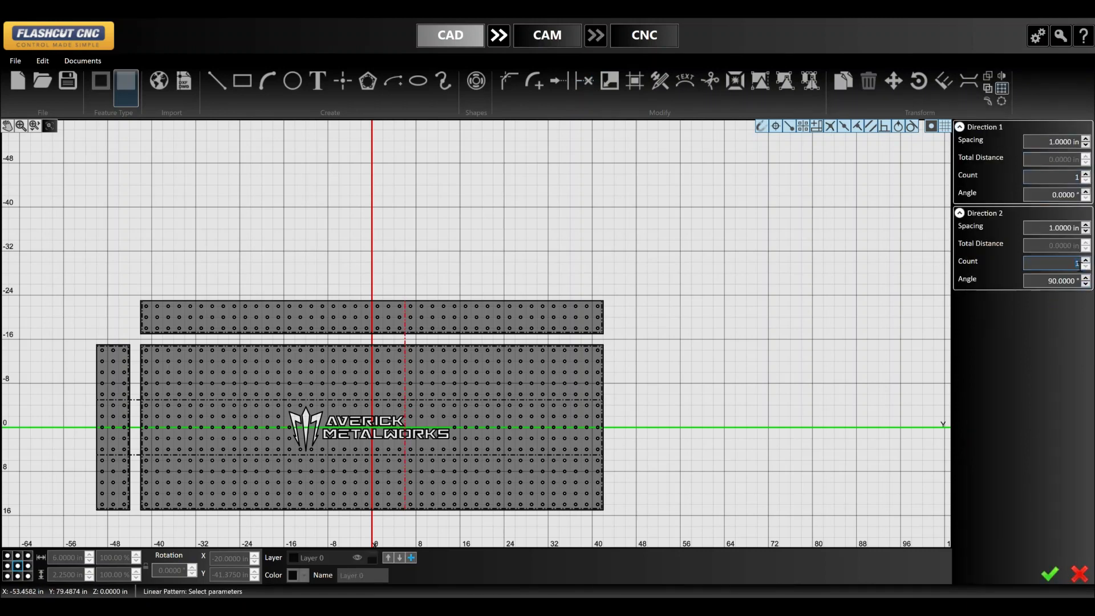
key("Return")
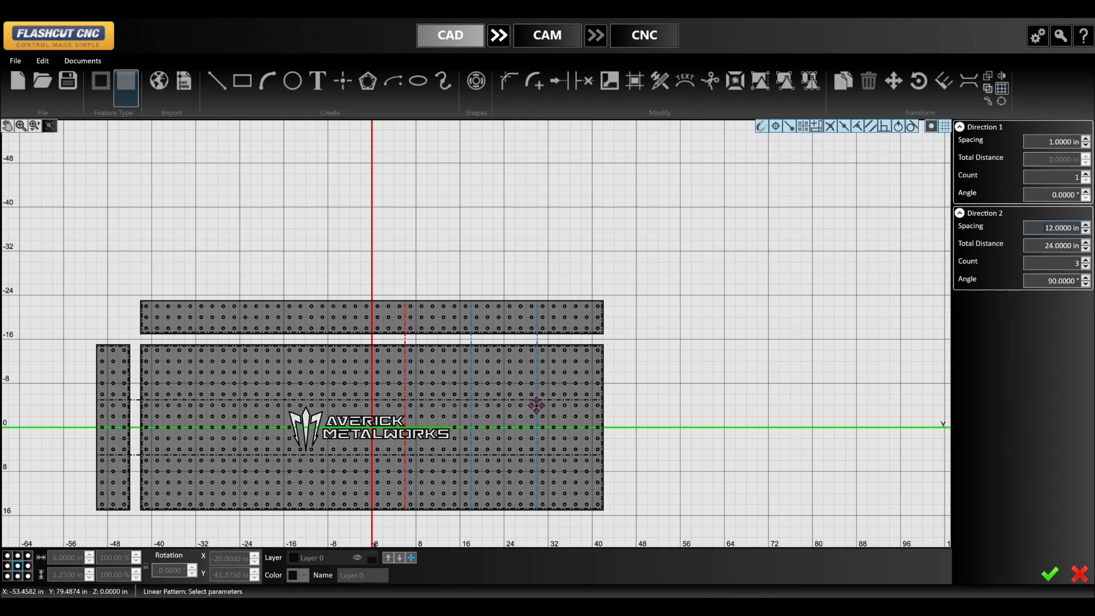
left_click(1050, 576)
- Mirror copies of the three vertical dash-dotted lines about the panel's vertical centreline at Y 0
scroll(427, 328, "up", 3)
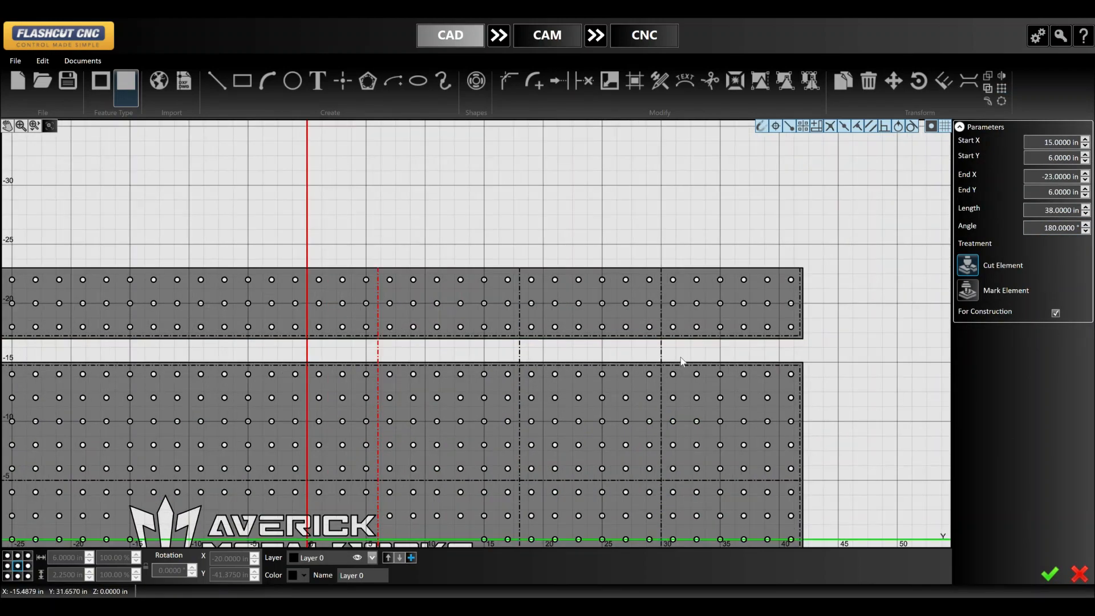
left_click(1001, 88)
left_click(1002, 76)
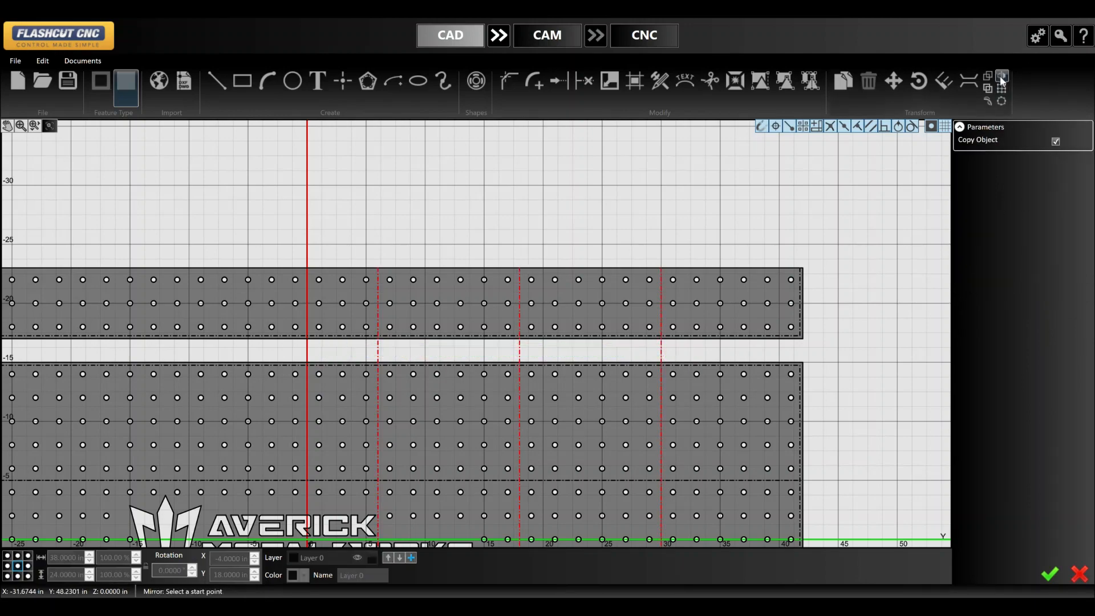
left_click(307, 214)
left_click(578, 194)
- Turn off the drawing grid
scroll(600, 180, "down", 5)
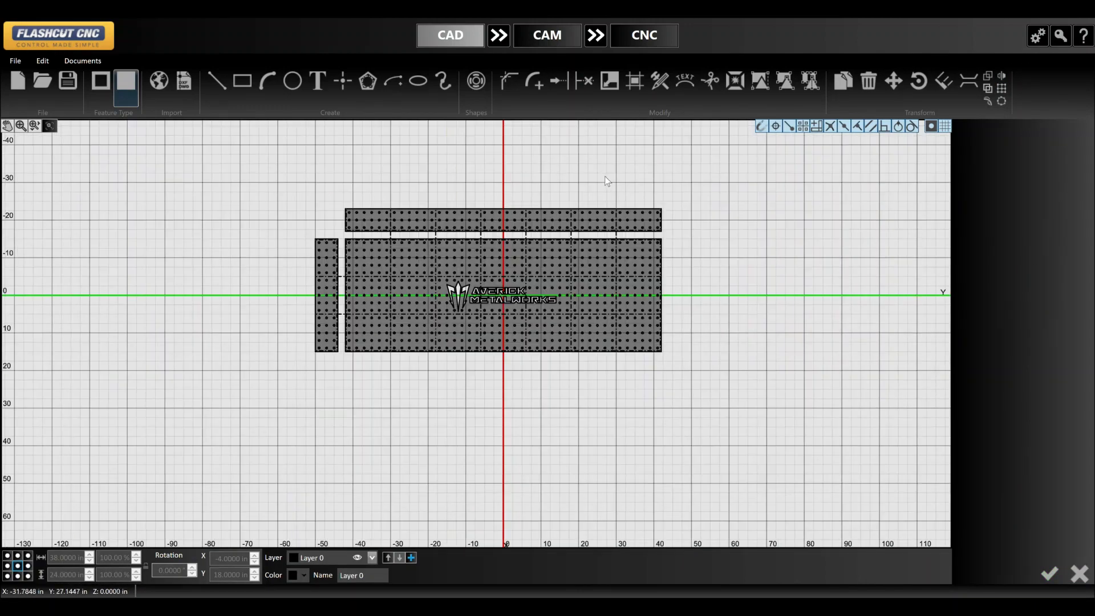
scroll(503, 161, "up", 2)
left_click(946, 126)
scroll(721, 210, "down", 1)
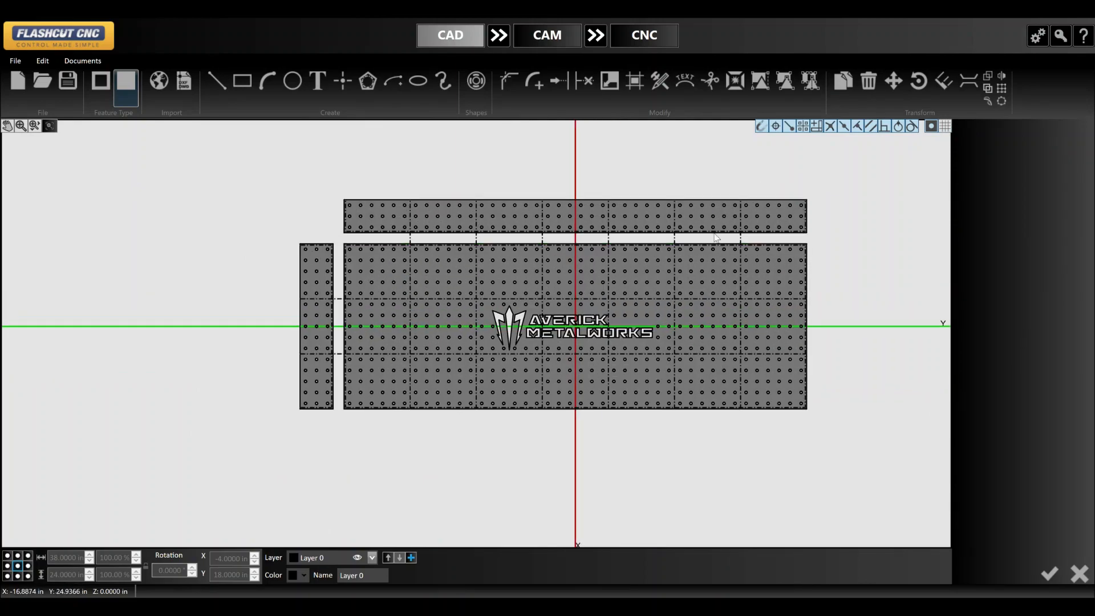
- Draw a line across the top strip's height over its leftmost full-height dash-dotted line at Y -30 in
scroll(719, 225, "up", 4)
scroll(410, 223, "down", 1)
scroll(372, 251, "up", 4)
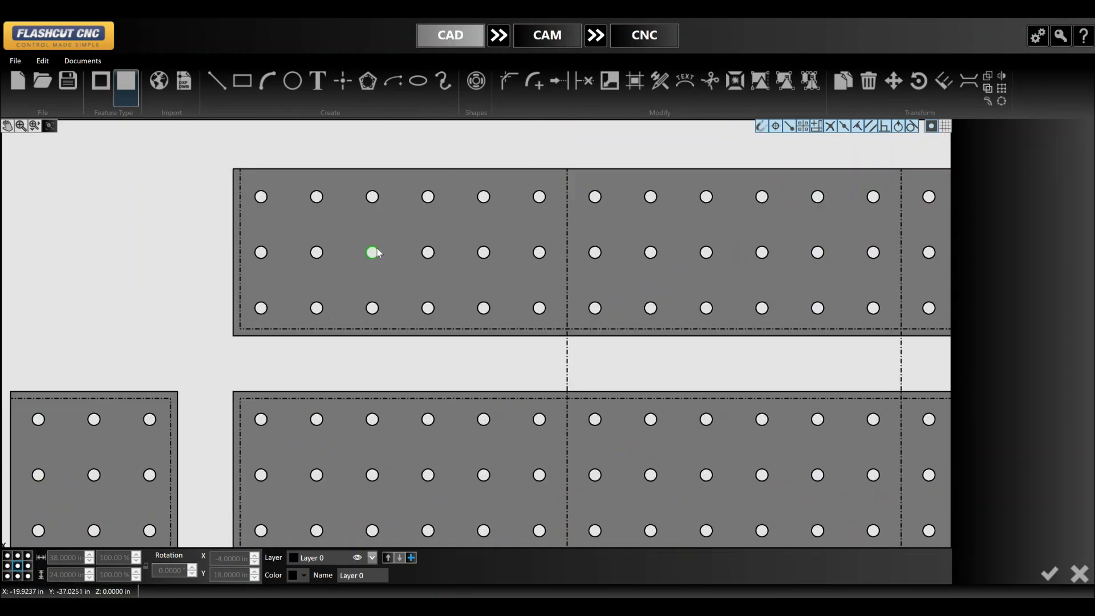
scroll(371, 251, "down", 2)
scroll(330, 237, "down", 2)
scroll(365, 235, "up", 3)
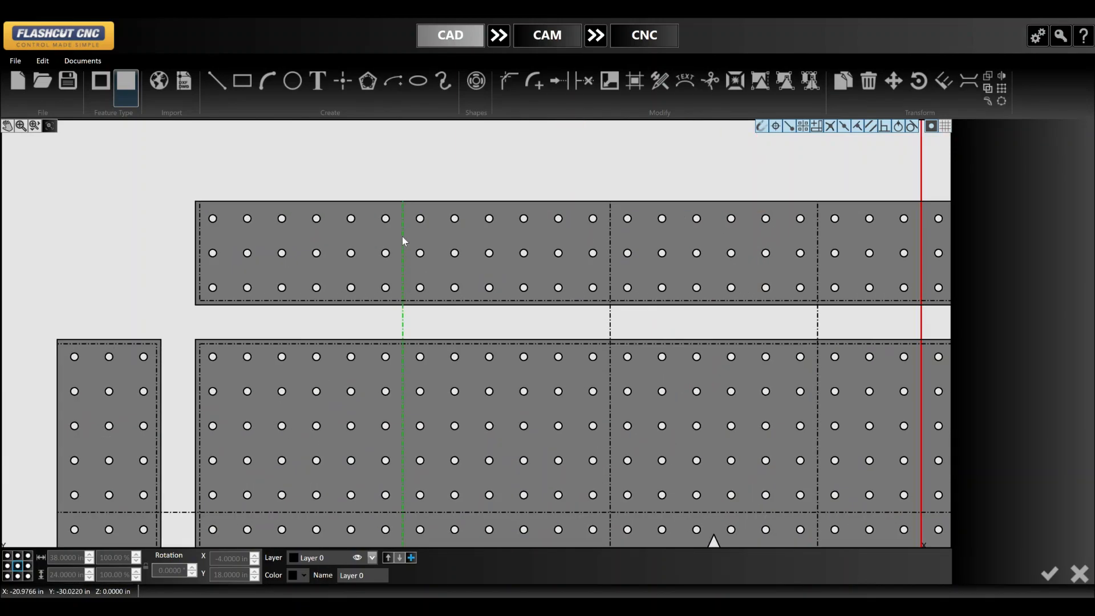
scroll(402, 236, "up", 3)
key("l")
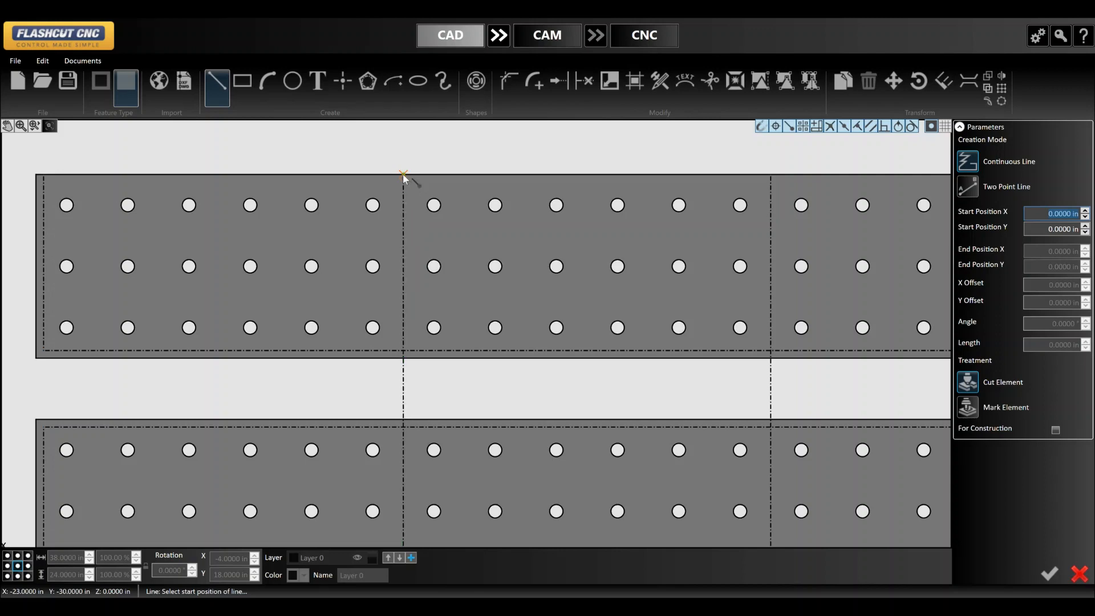
left_click(404, 175)
left_click(402, 358)
key("Escape")
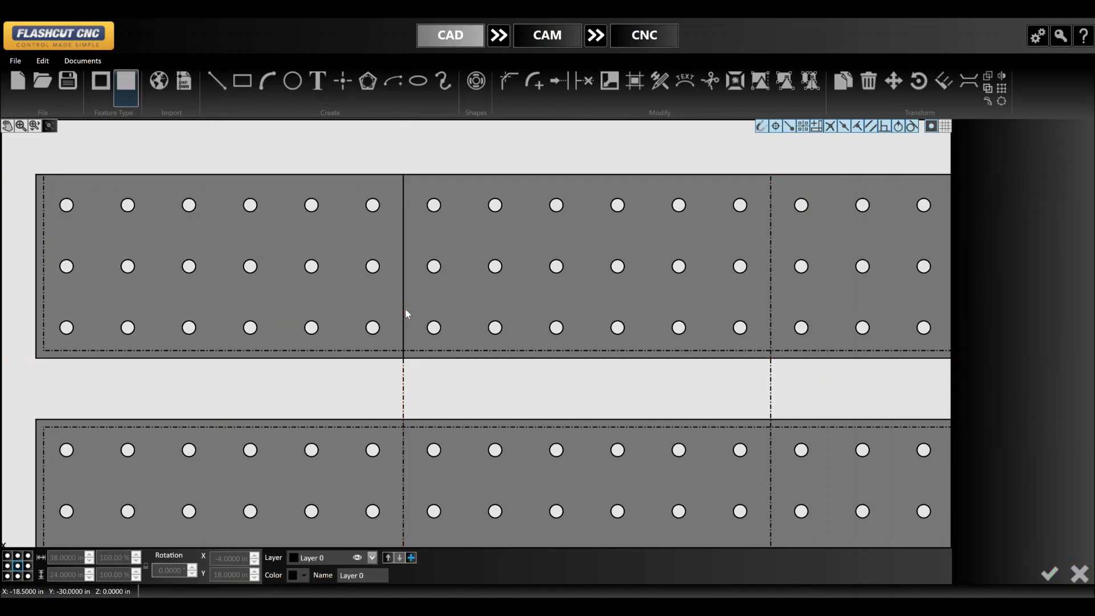
- Move the new line across the top strip by -6 in in Y and make it a construction line
left_click(405, 309)
left_click(894, 81)
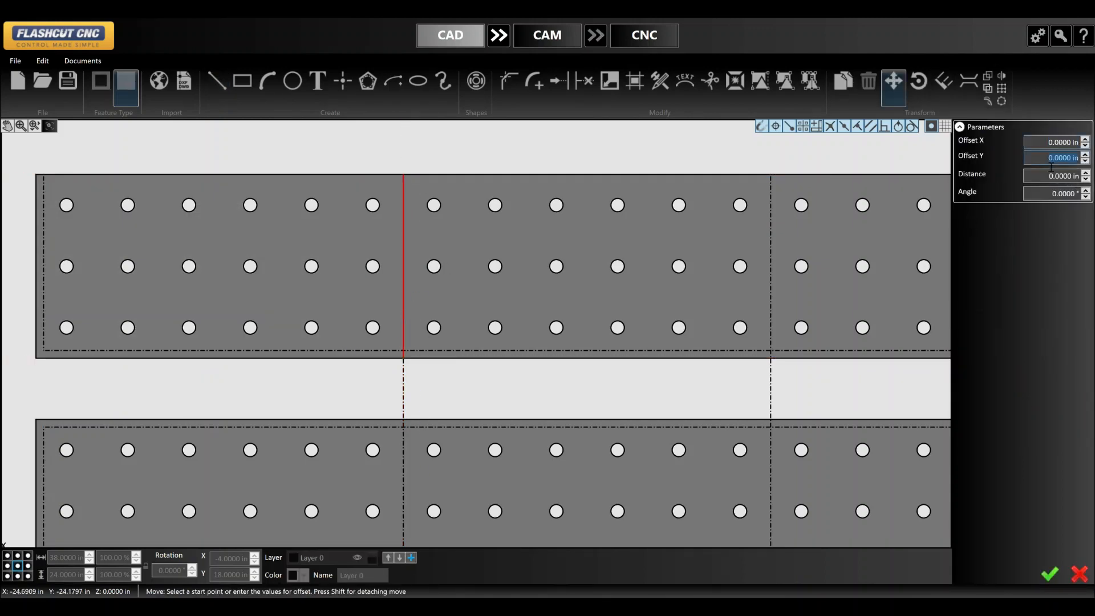
type("-6")
key("Return")
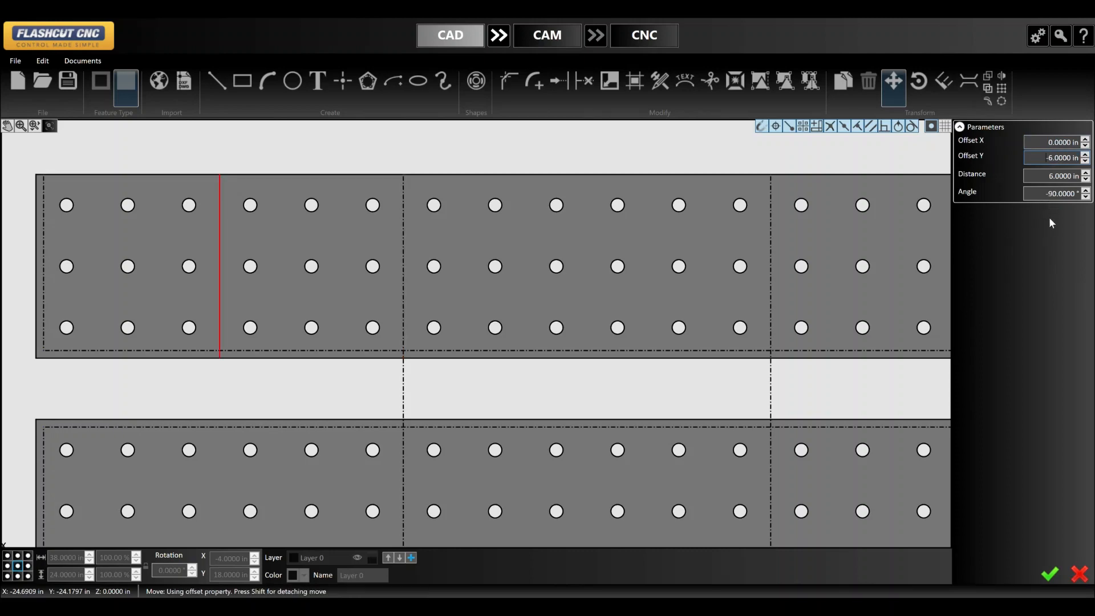
left_click(1049, 574)
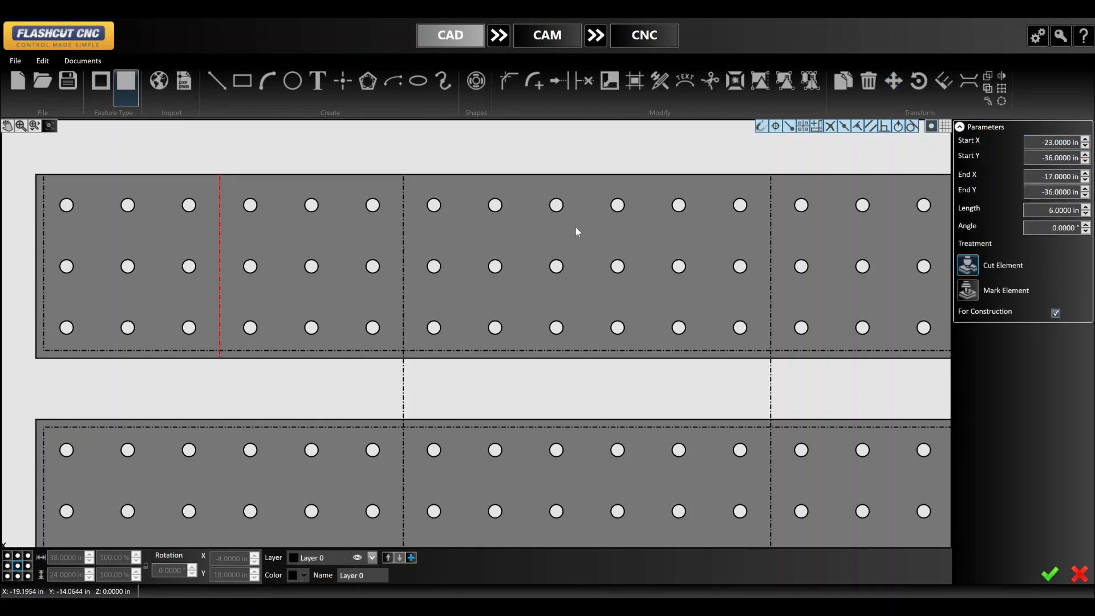
- Create a linear pattern of the short construction line along the top strip with 12 in spacing and a count of 7
left_click(989, 90)
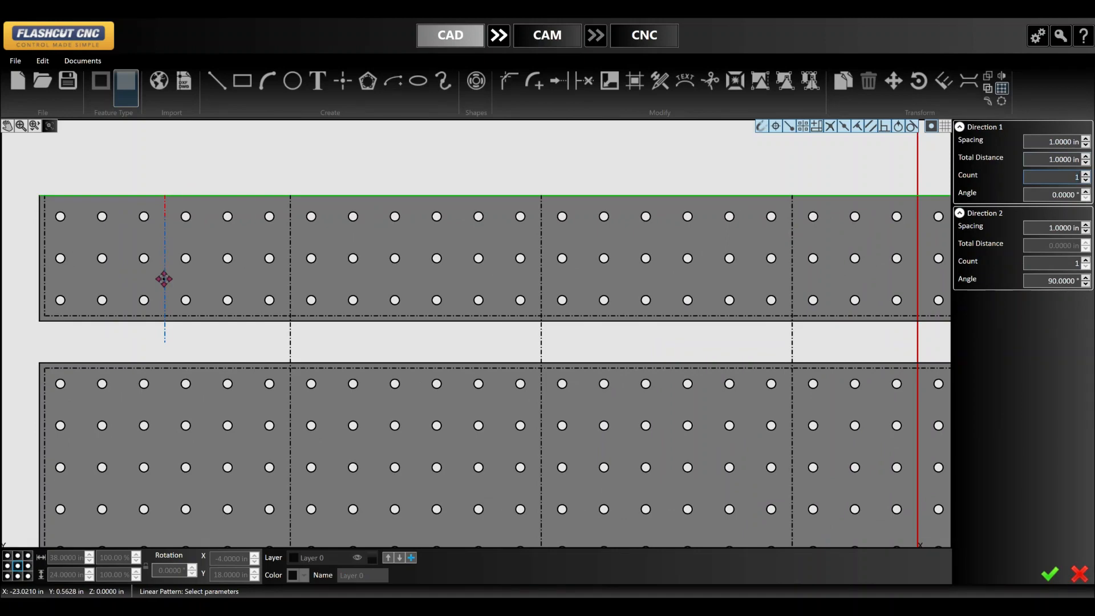
left_click(1069, 228)
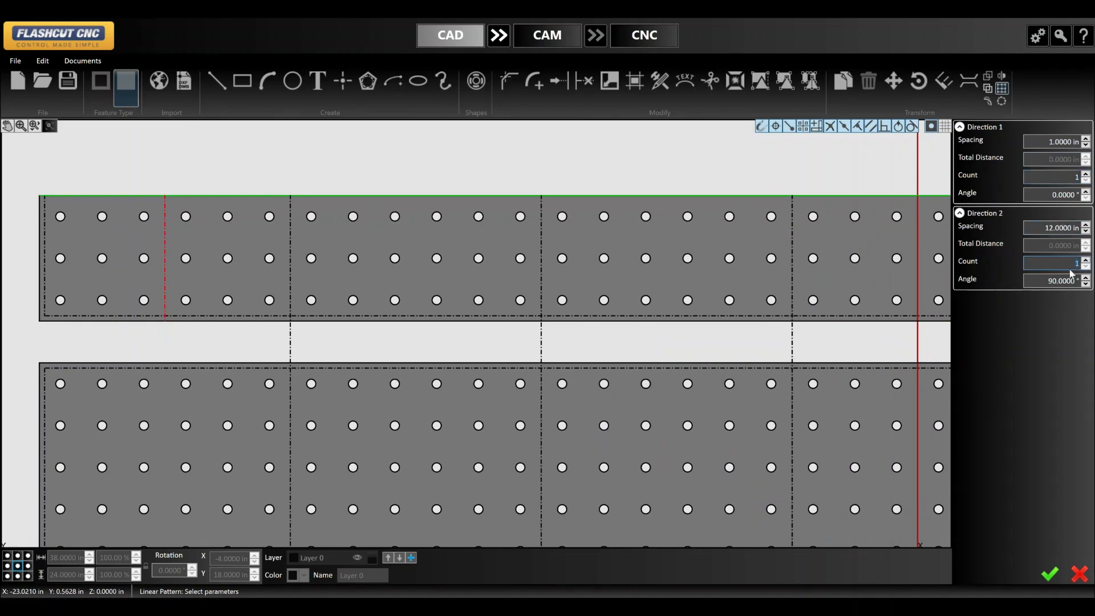
type("6")
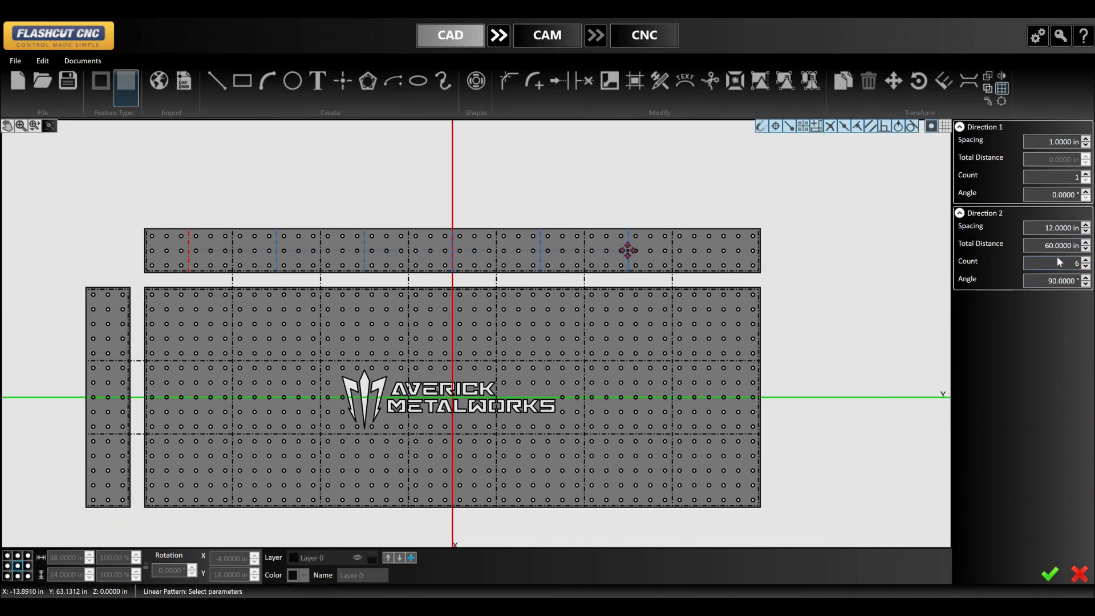
left_click(1051, 574)
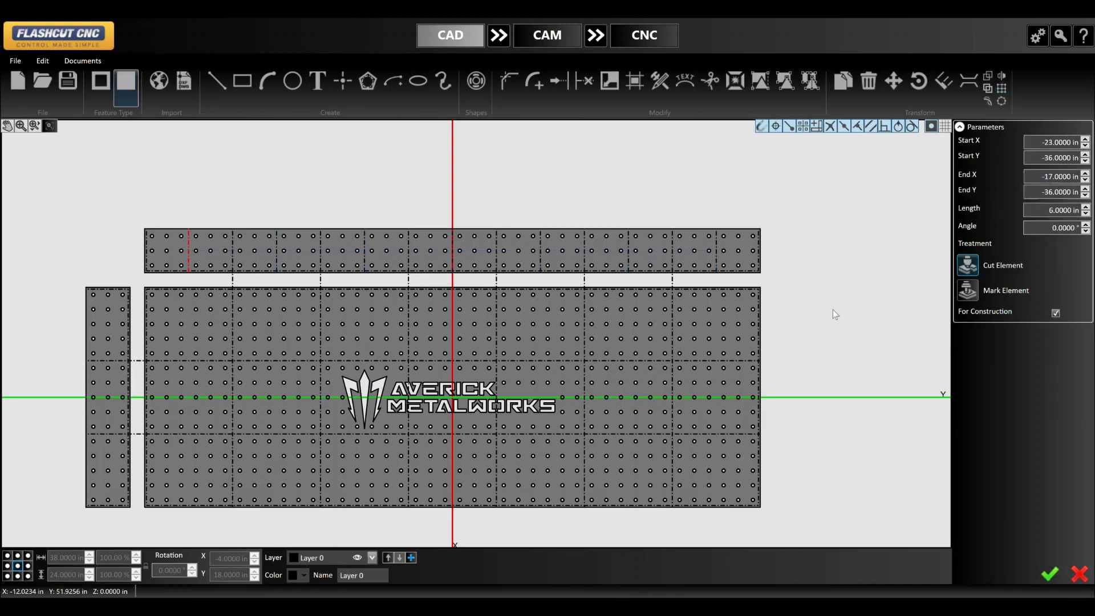
- Draw a center rectangle at the first short line's midpoint in the top strip, with offsets of 1.25 in in X and 4 in in Y
scroll(424, 279, "up", 6)
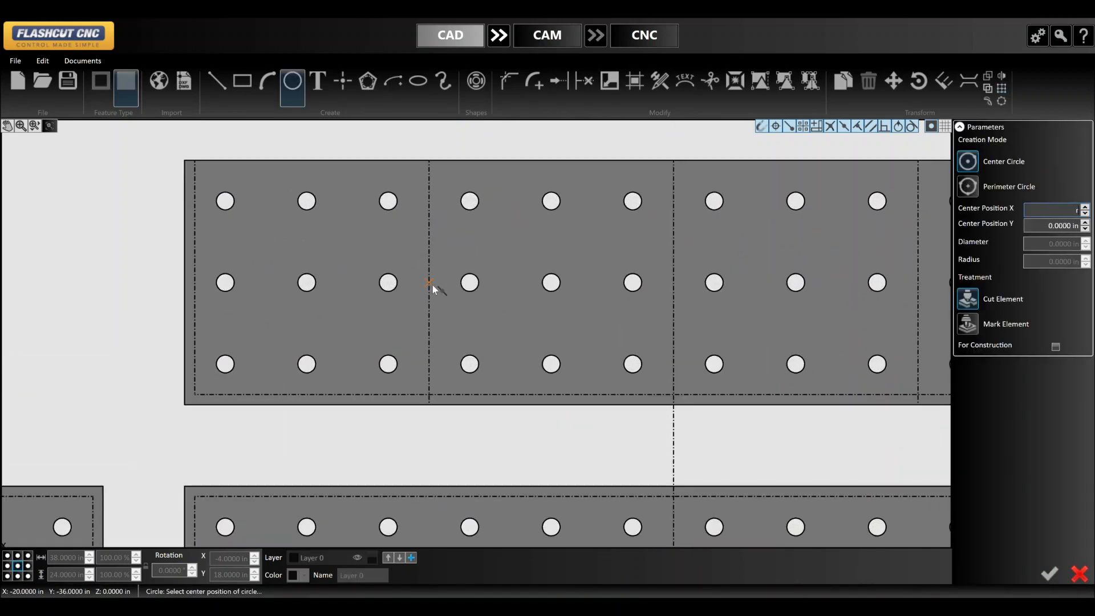
key("Escape")
key("r")
left_click(970, 189)
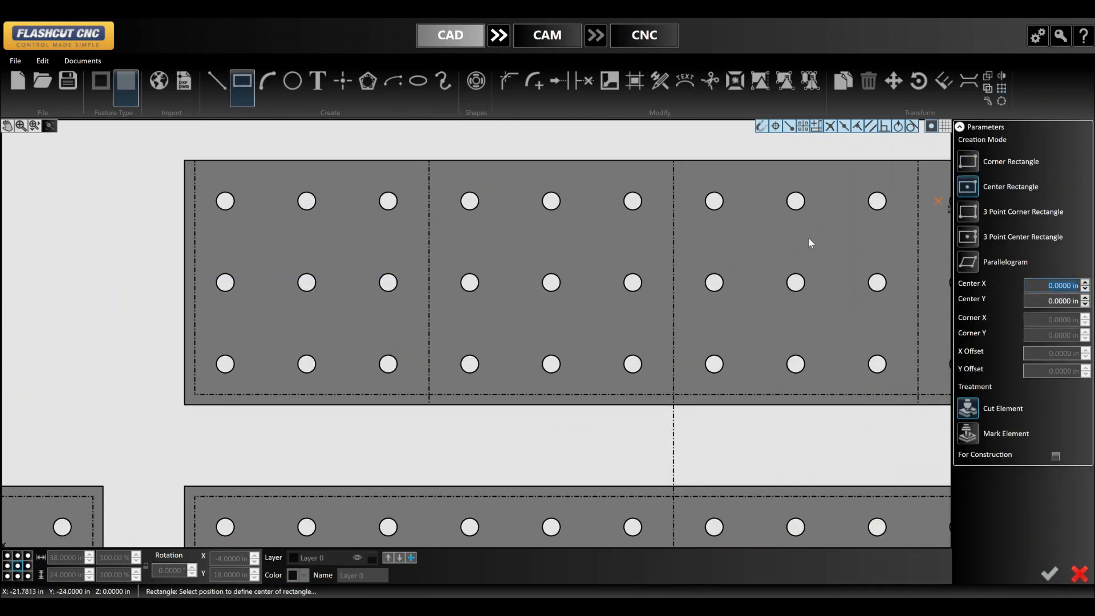
left_click(429, 282)
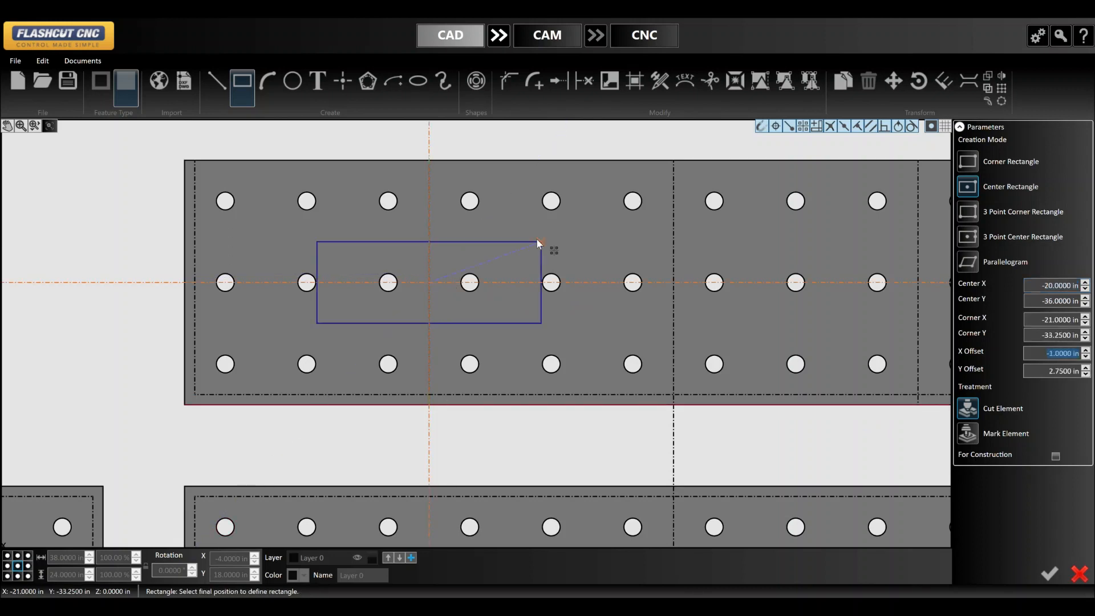
left_click(536, 239)
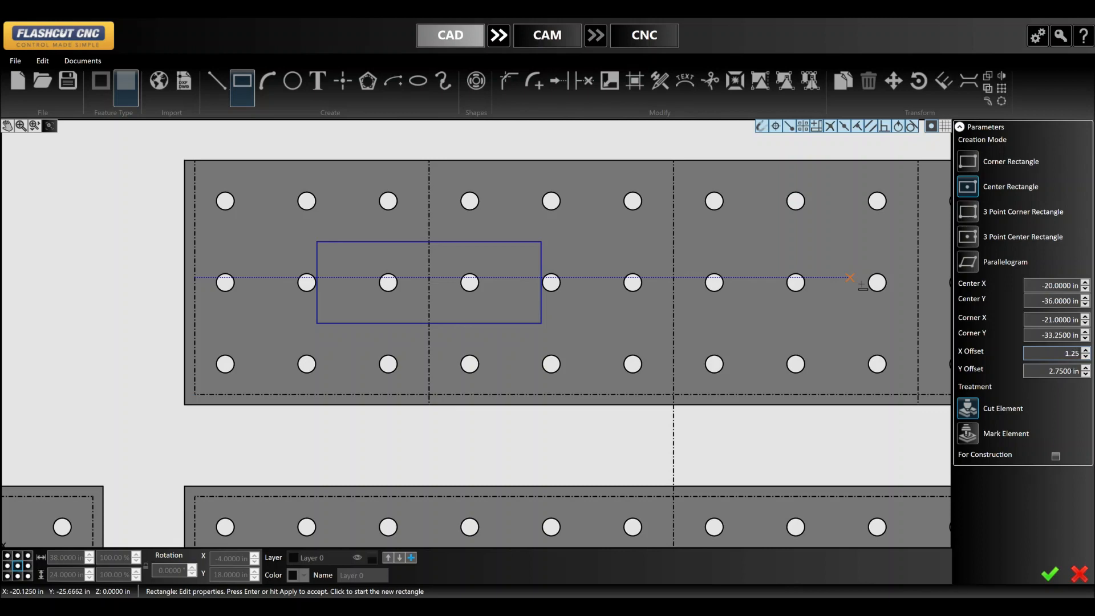
left_click(1057, 371)
key("Return")
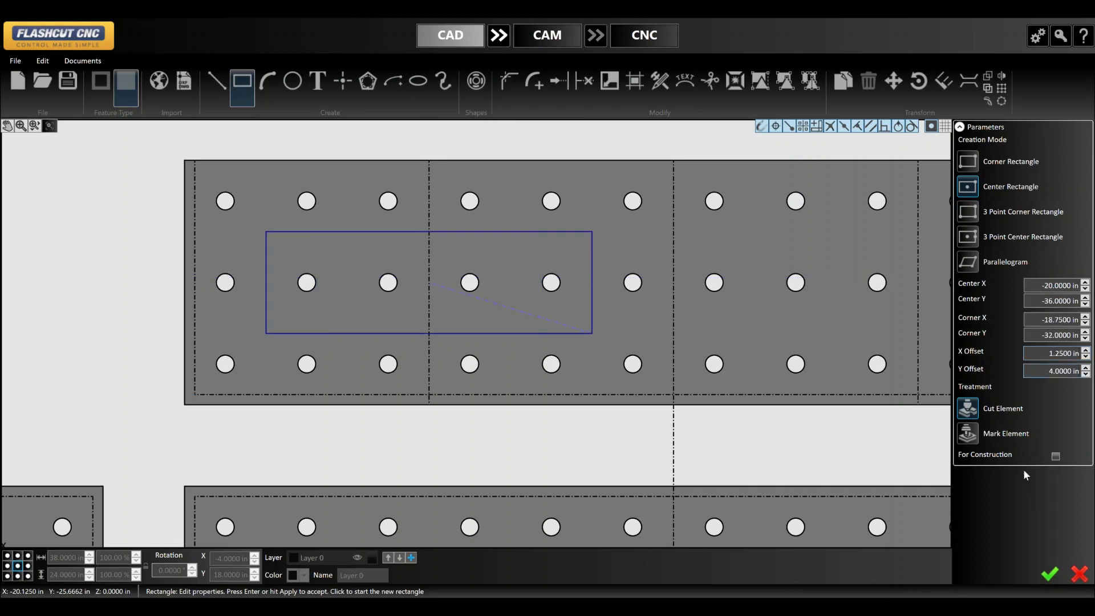
key("Return")
key("Escape")
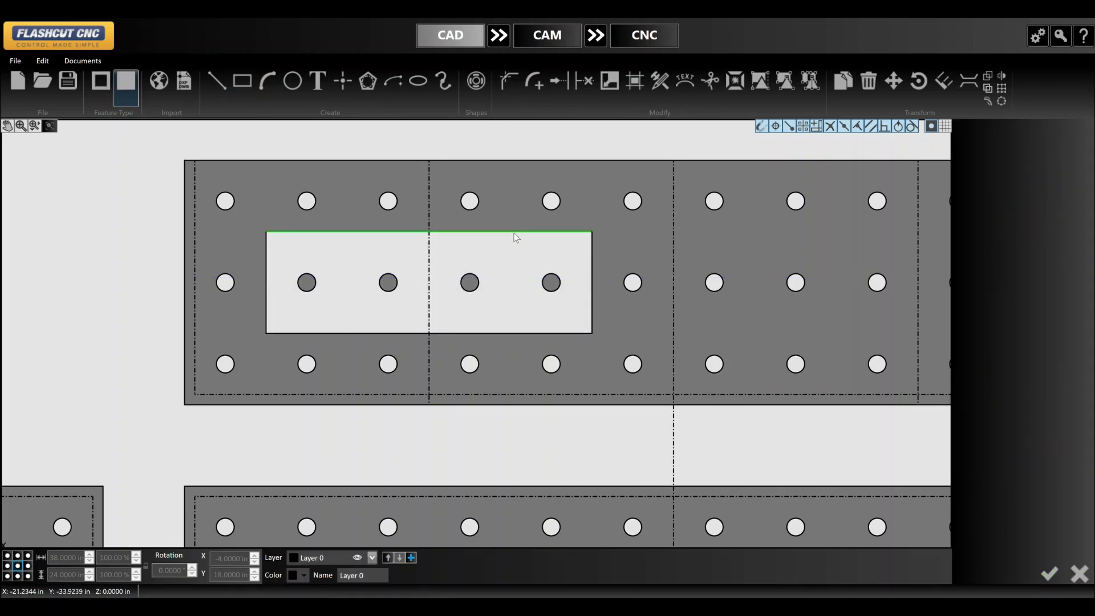
- Fillet all four corners of the rectangular cutout in the top strip with a 0.5 in radius
left_click(592, 231)
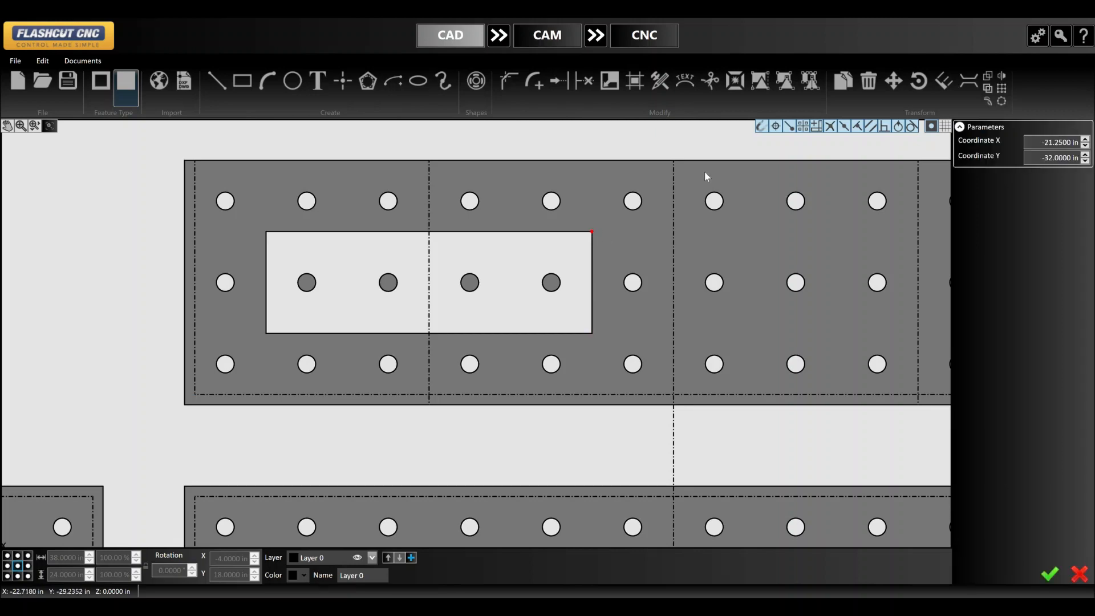
left_click(534, 81)
type("0.5")
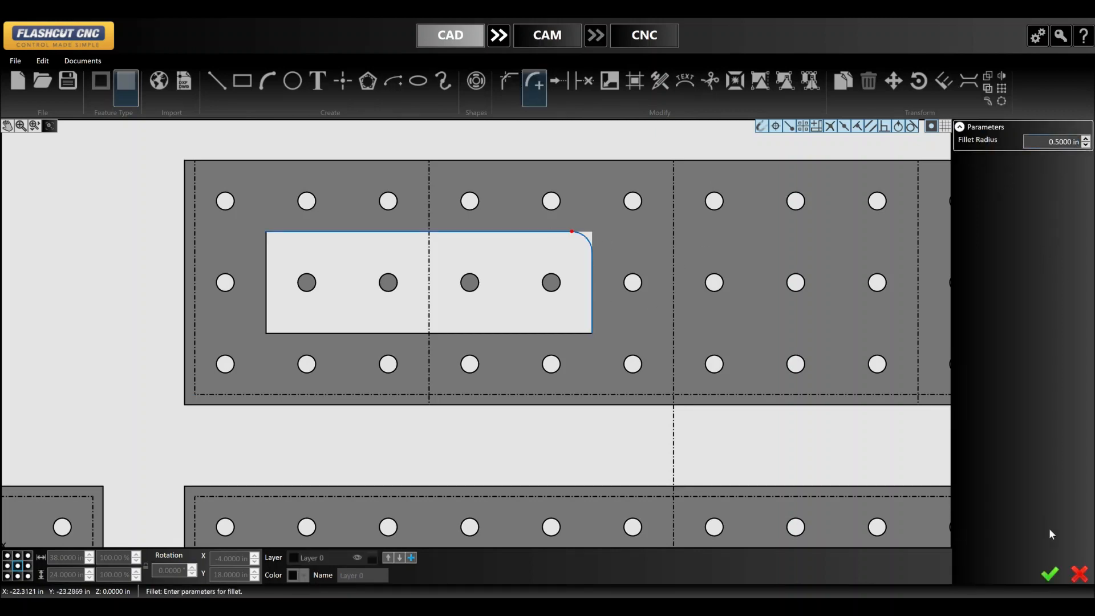
left_click(1055, 578)
left_click(591, 334)
key("Return")
key("Return")
scroll(921, 365, "up", 1)
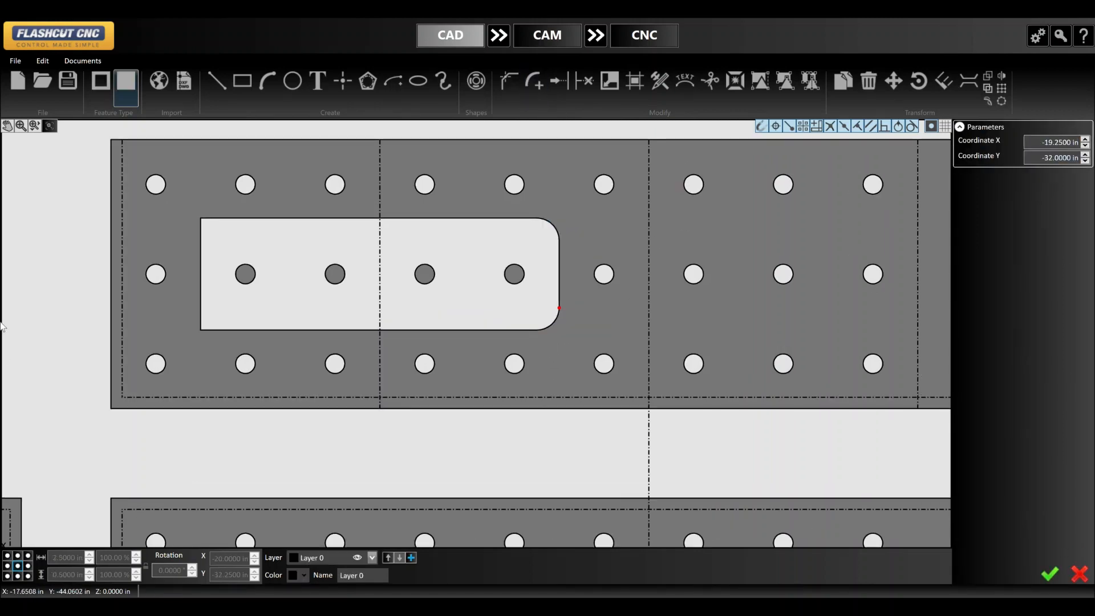
left_click(204, 330)
key("Return")
key("Return")
key("Return")
key("Return")
- Delete the four holes inside the rounded cutout in the top strip
left_click_drag(549, 226, 223, 306)
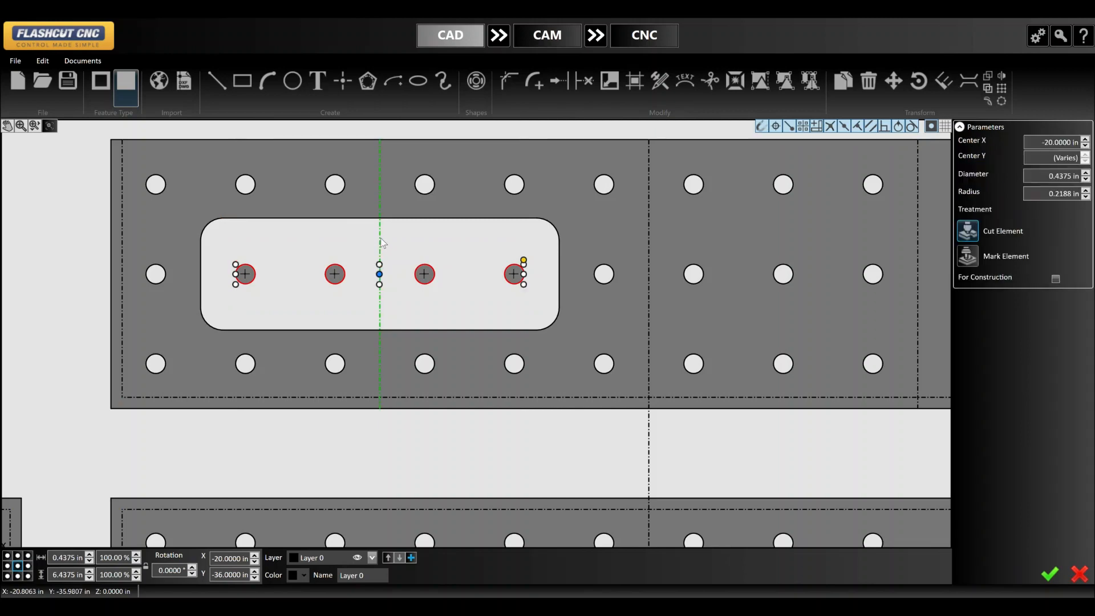
key("Delete")
scroll(287, 238, "down", 2)
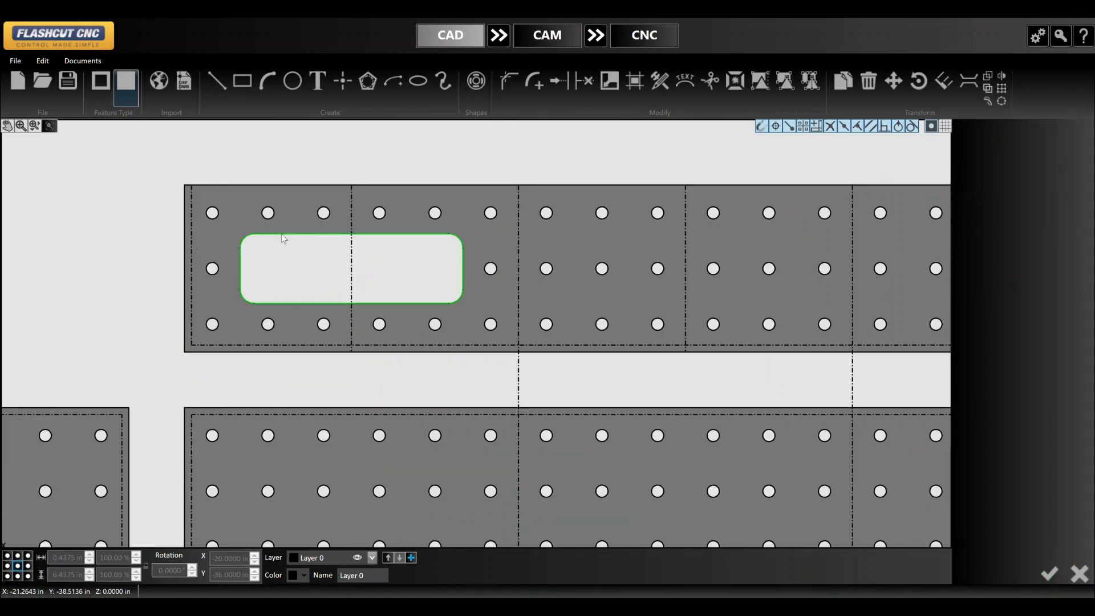
left_click(282, 236)
key("Escape")
scroll(437, 185, "down", 4)
scroll(292, 229, "up", 11)
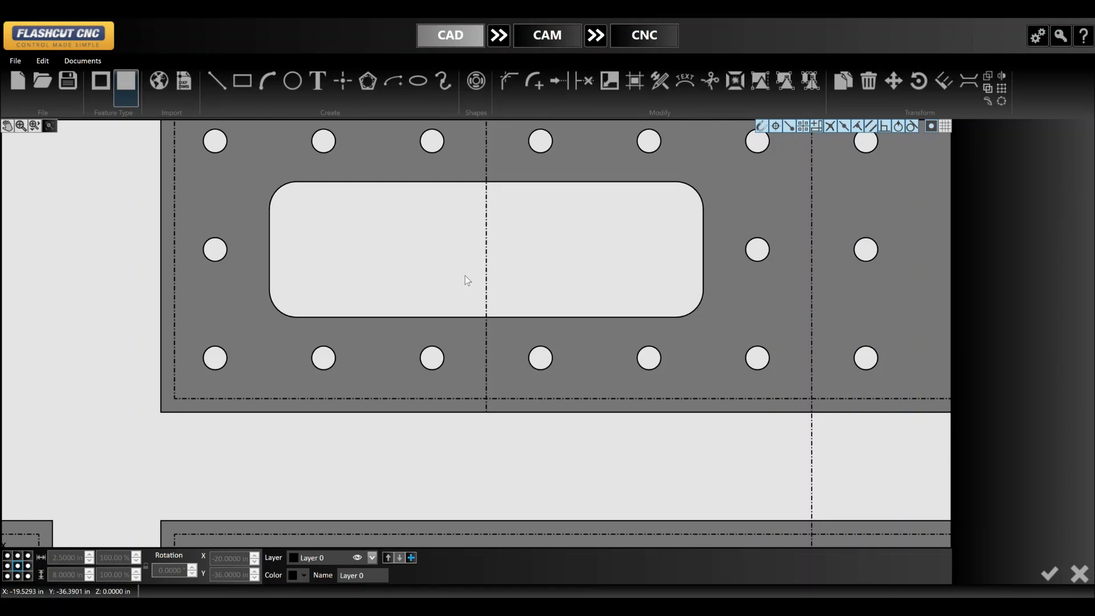
- Draw a 2 in line perpendicular to the top strip's lower edge, starting on that edge near the strip's left end
scroll(402, 247, "down", 2)
scroll(257, 403, "up", 3)
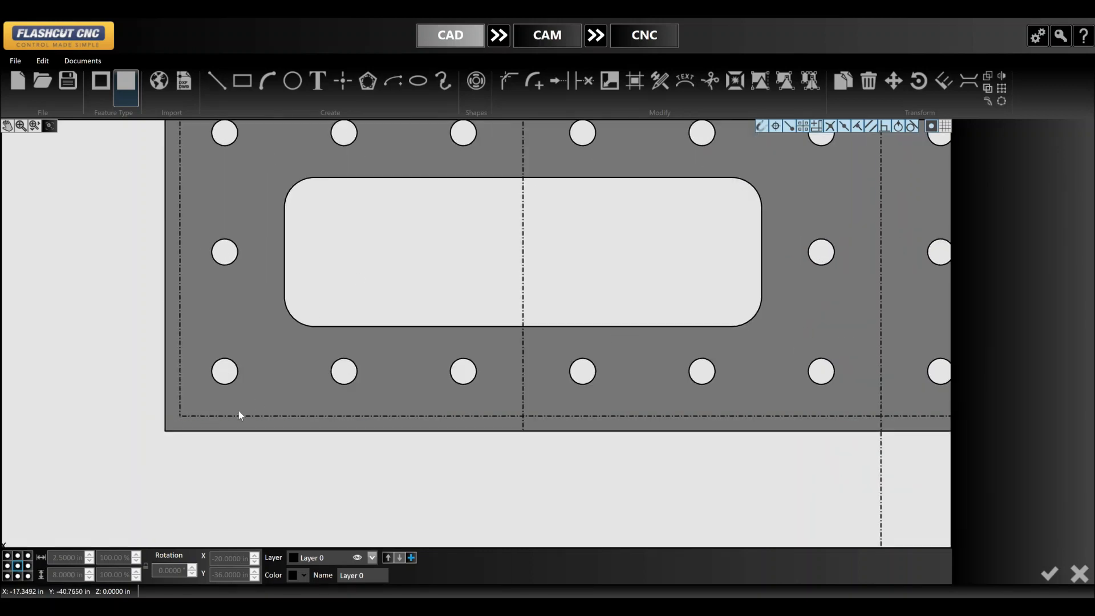
key("l")
left_click(174, 430)
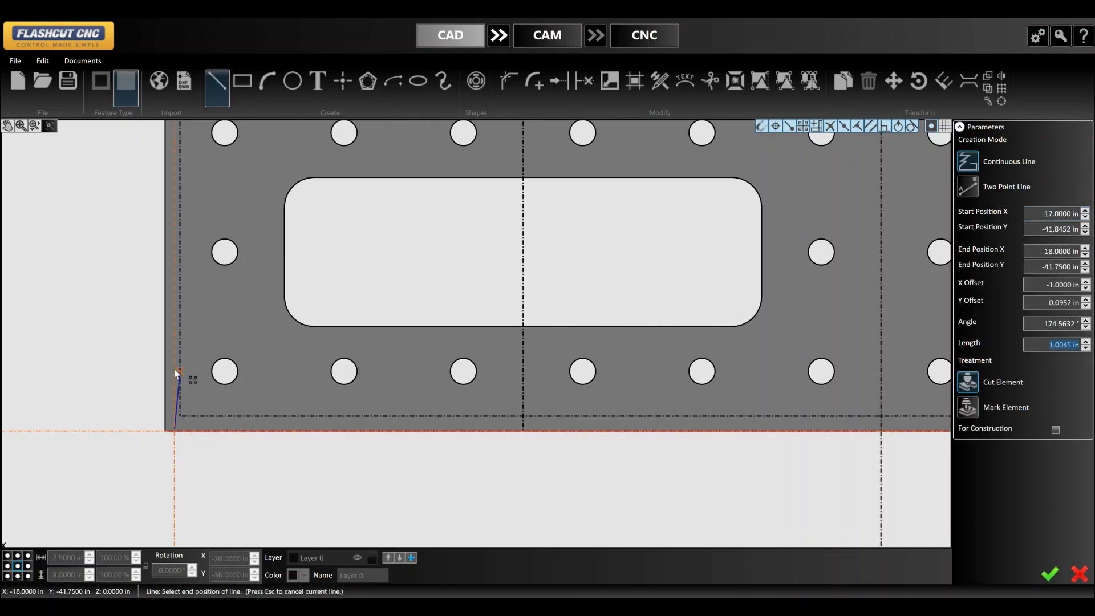
type("2")
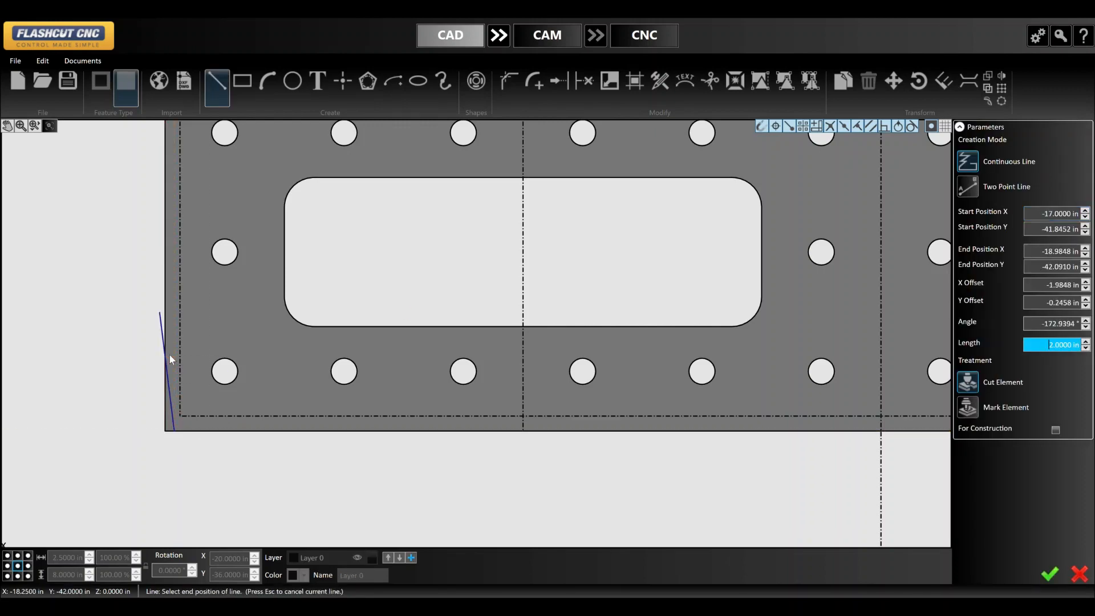
left_click(176, 294)
- Continue the line lengthwise along the top strip to just beyond its far end, and make the long line construction geometry
scroll(12, 287, "down", 6)
scroll(878, 291, "up", 3)
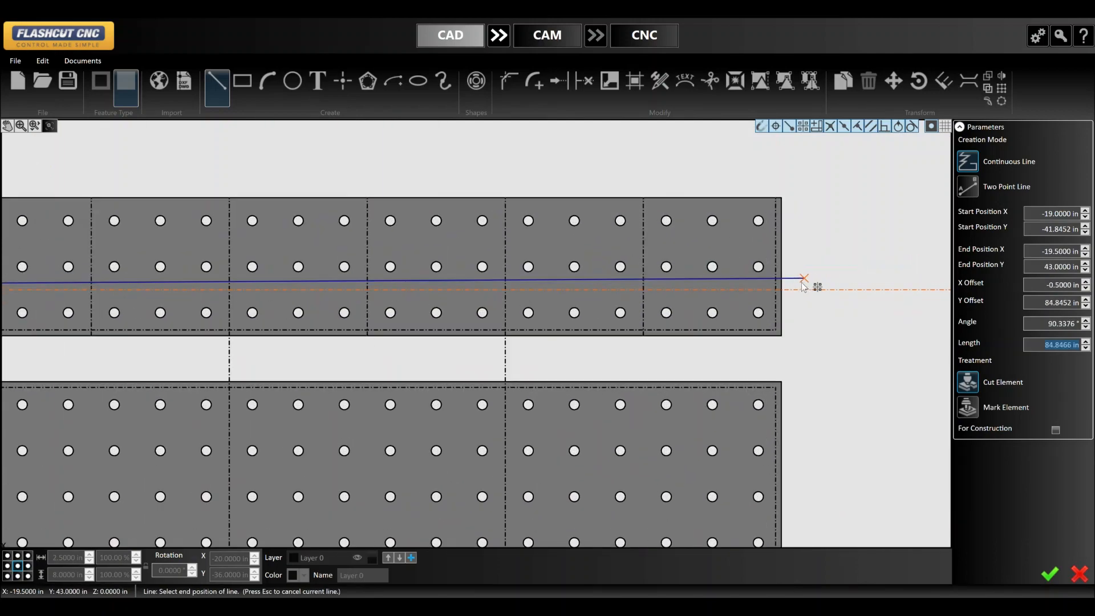
left_click(805, 290)
key("Escape")
left_click(799, 289)
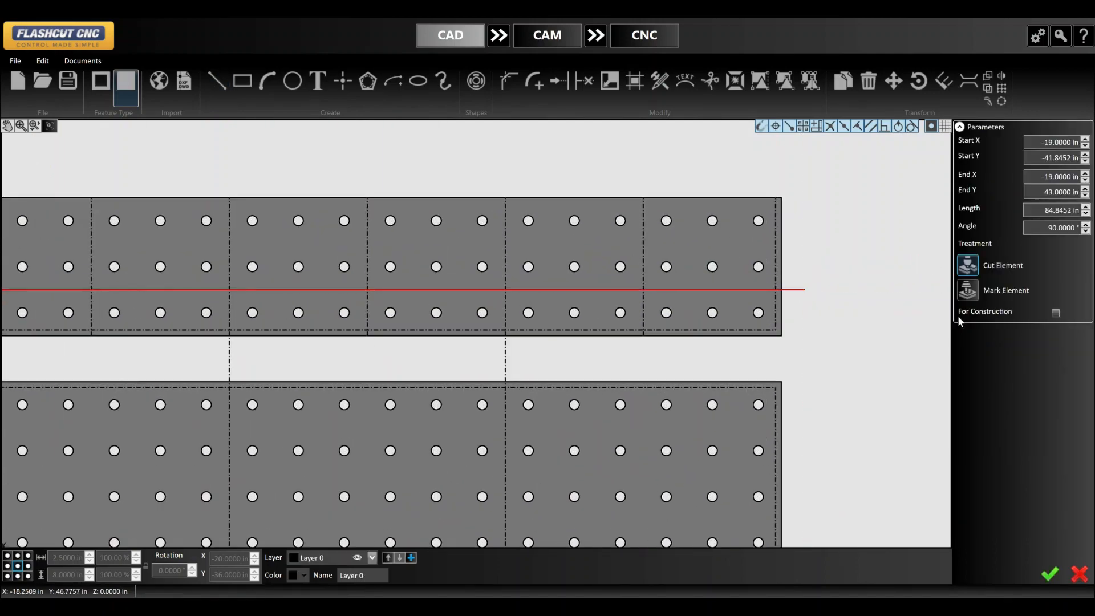
left_click(847, 294)
- Trim away the long line's overhang and the 2 in helper line, and extend the construction line to the strip's near end
key("t")
left_click(790, 291)
scroll(838, 293, "down", 6)
scroll(412, 297, "up", 9)
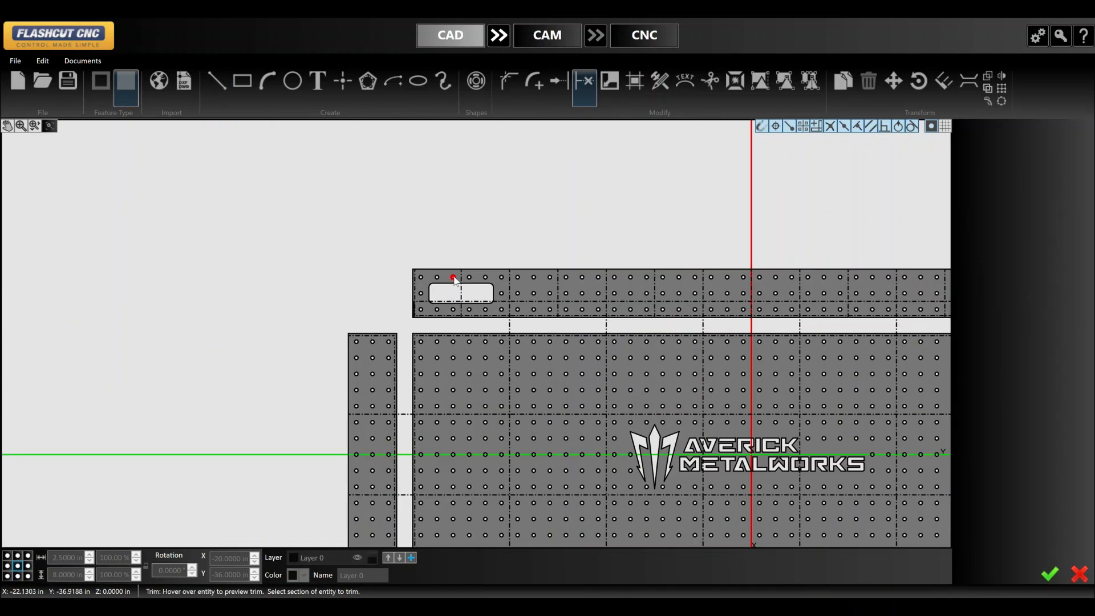
scroll(402, 306, "up", 3)
key("e")
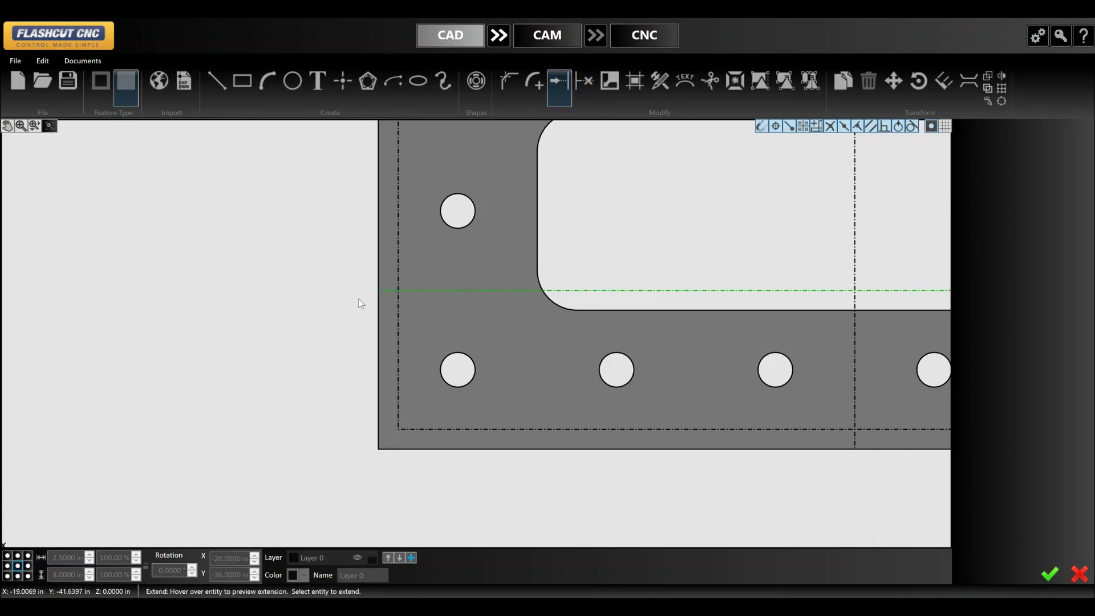
scroll(222, 288, "down", 3)
key("Escape")
- Create a linear pattern of the lengthwise construction line with 2 in spacing, a count of 2 and an angle of 180°
left_click(378, 291)
left_click(1001, 88)
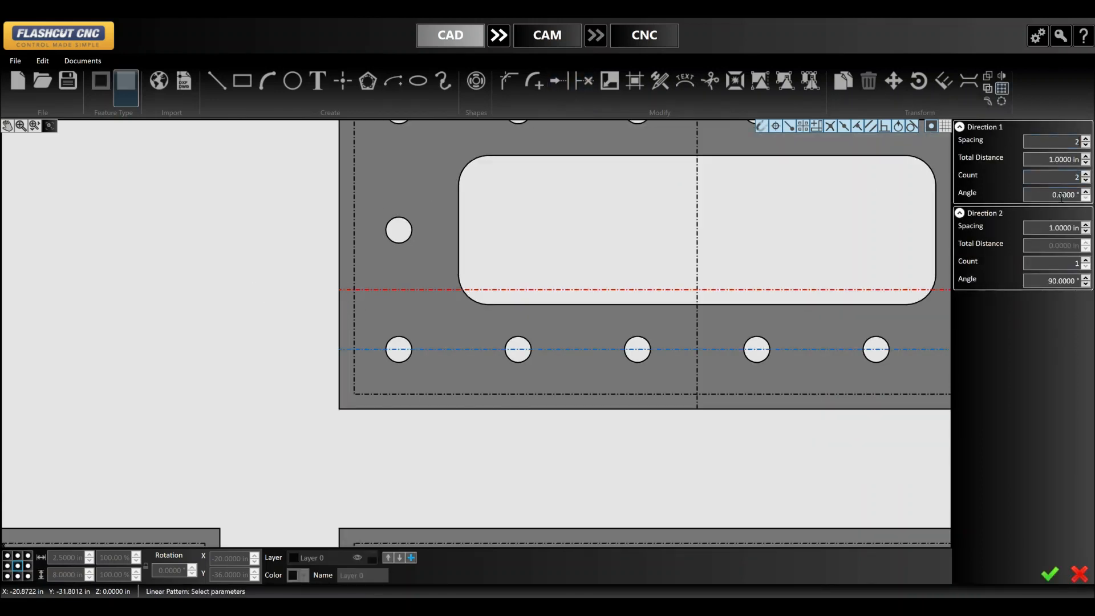
left_click(1061, 197)
type("180")
key("Return")
scroll(399, 417, "down", 3)
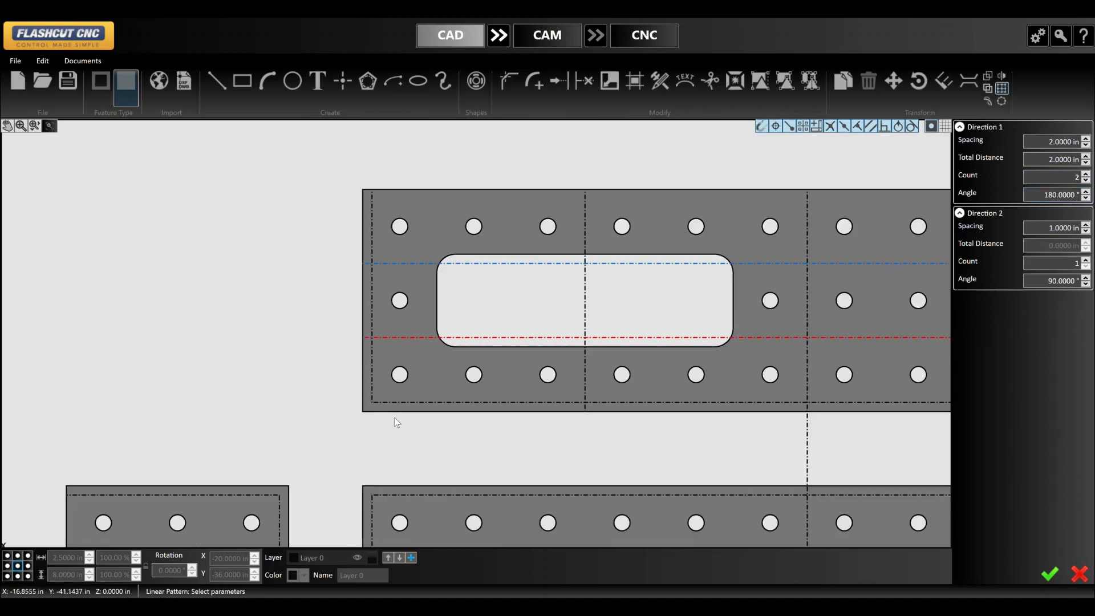
scroll(662, 410, "up", 2)
left_click(1049, 573)
key("Escape")
- Switch to the document with the slotted parts and copy the notched tab profile with its adjoining edge lines
scroll(259, 440, "down", 6)
scroll(428, 432, "up", 5)
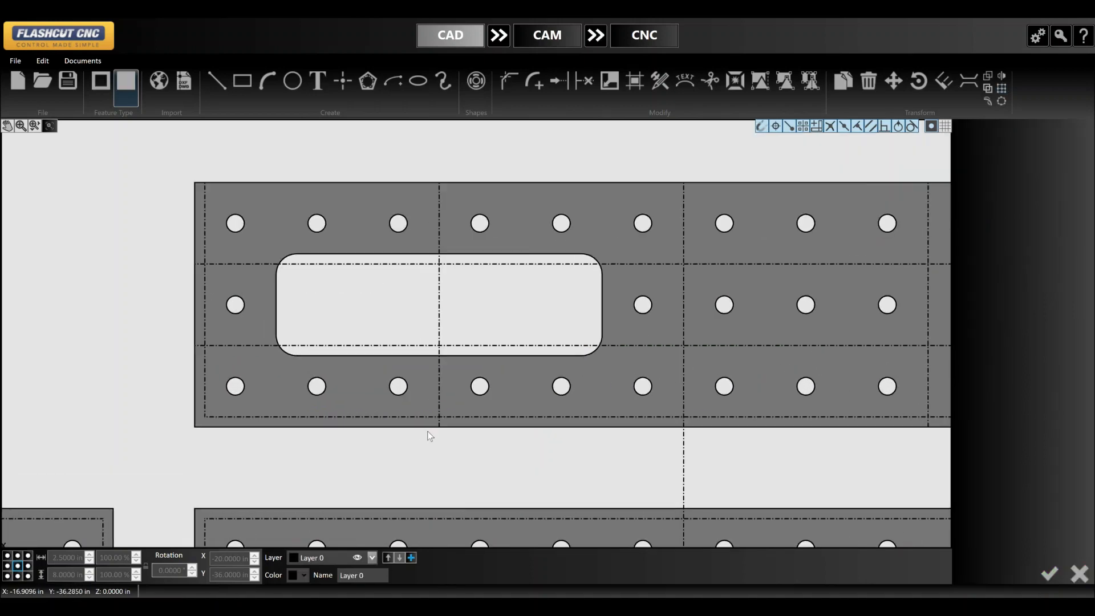
scroll(430, 437, "up", 2)
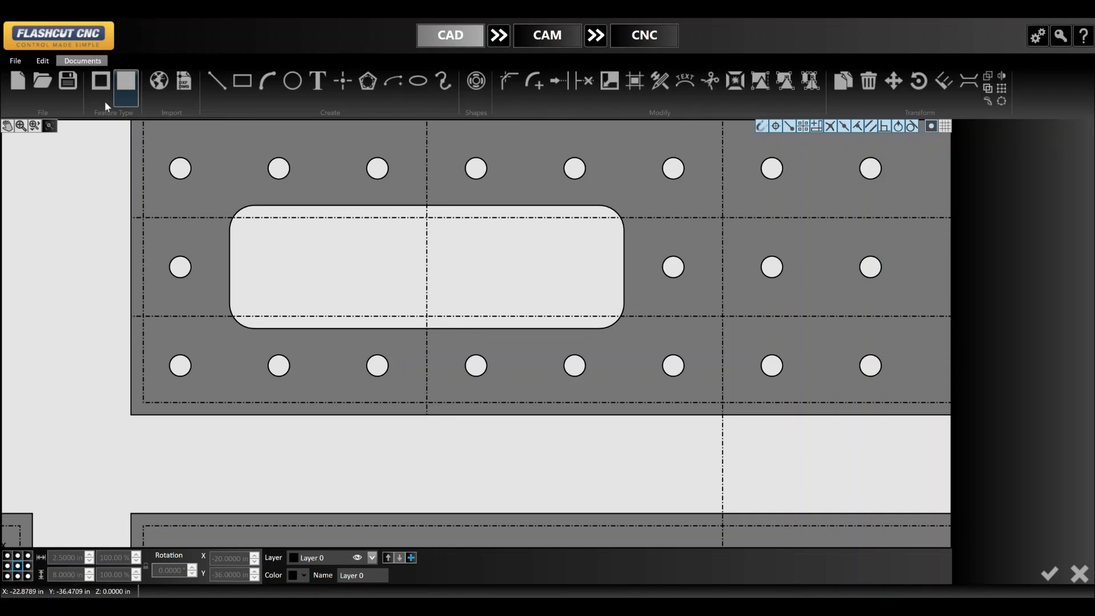
scroll(402, 385, "down", 2)
scroll(348, 397, "up", 8)
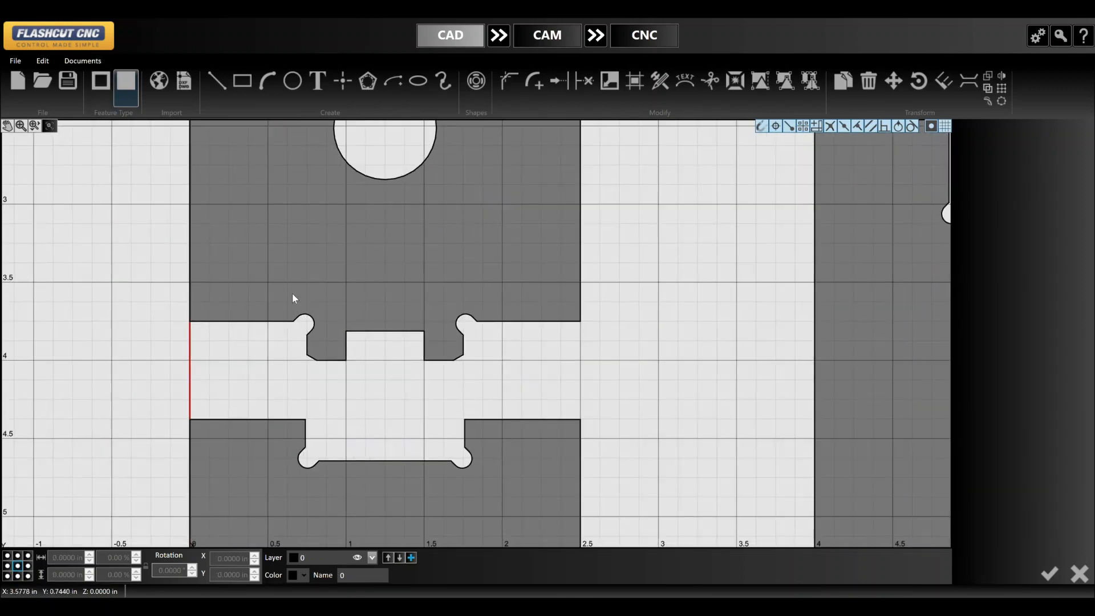
left_click_drag(265, 287, 504, 381)
scroll(255, 309, "down", 3)
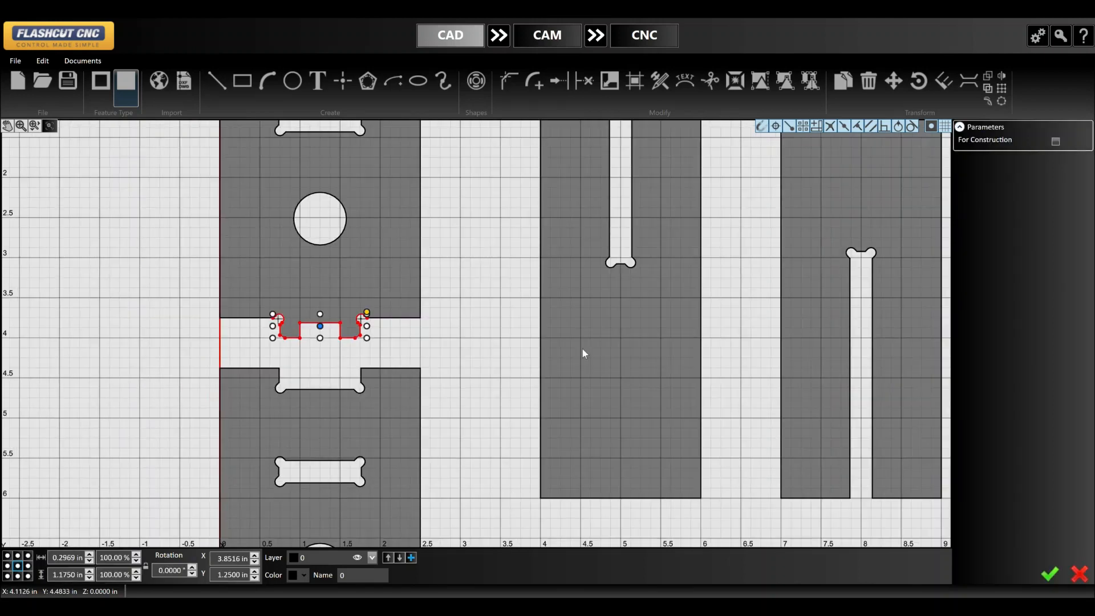
- Paste the tab profile inside the top strip's rounded cutout on its center guide, and remove the profile's straight side lines
scroll(582, 353, "down", 6)
scroll(246, 317, "up", 5)
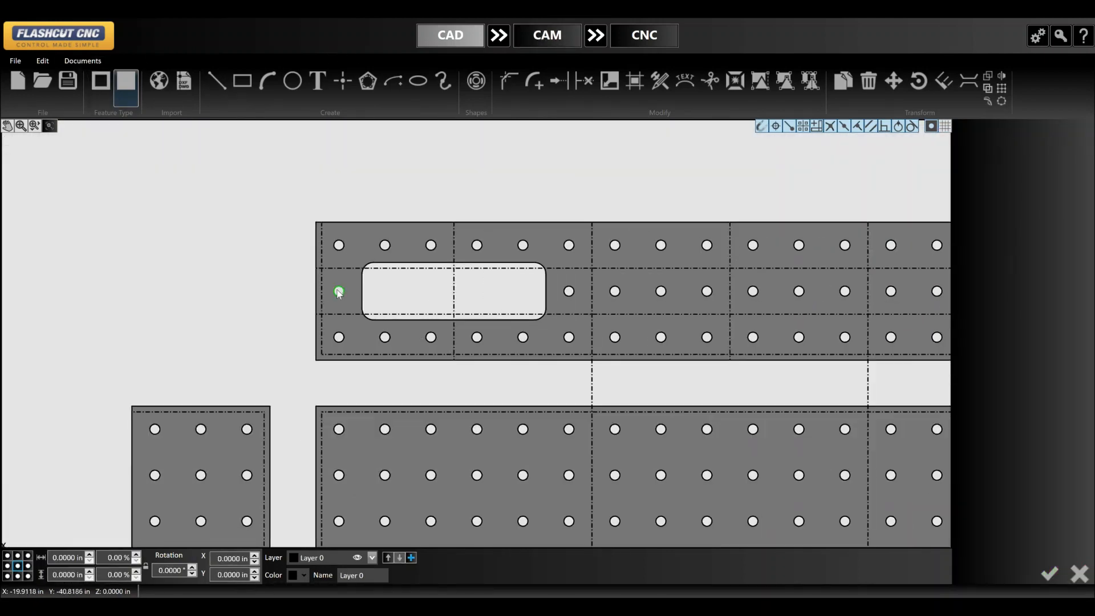
scroll(628, 266, "up", 3)
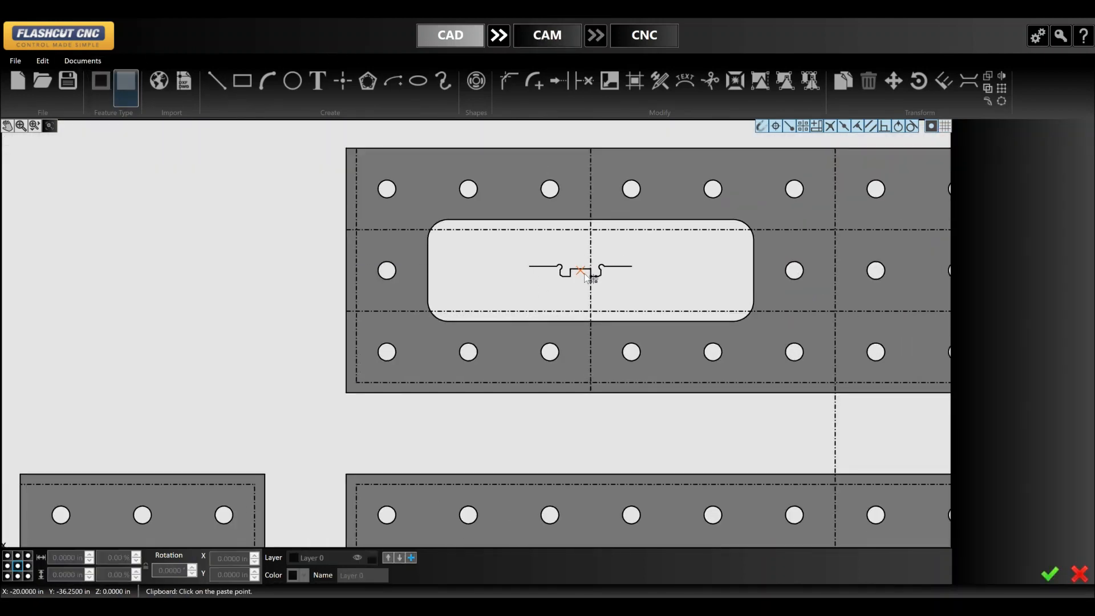
scroll(625, 283, "up", 3)
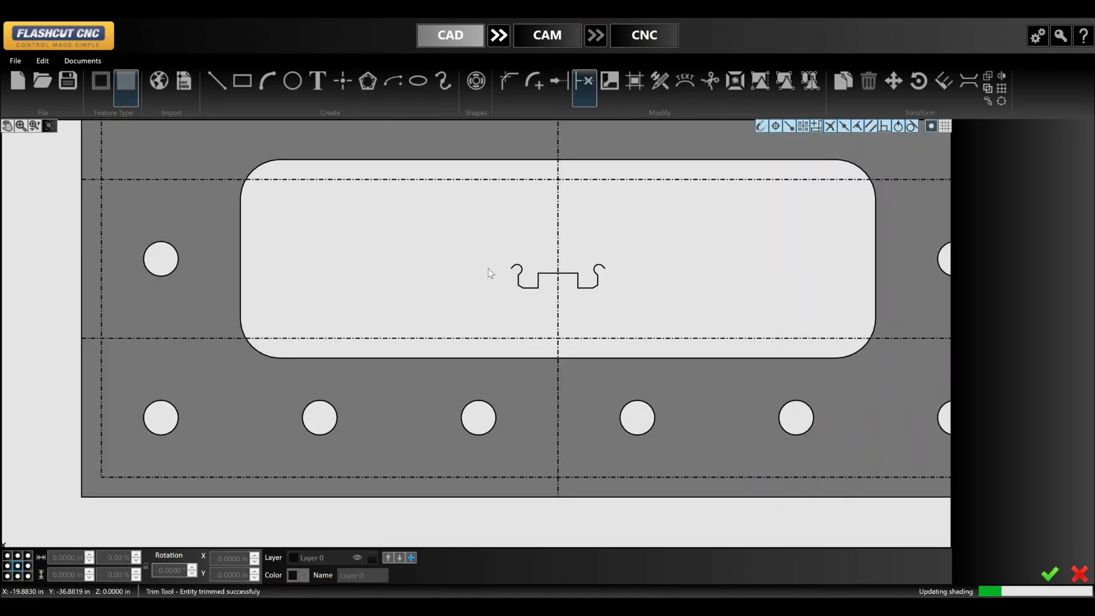
- Move the whole tab profile onto the strip's lower edge by setting its bottom-center reference point to X -17 in
left_click_drag(489, 243, 676, 316)
left_click(556, 290)
left_click(570, 275)
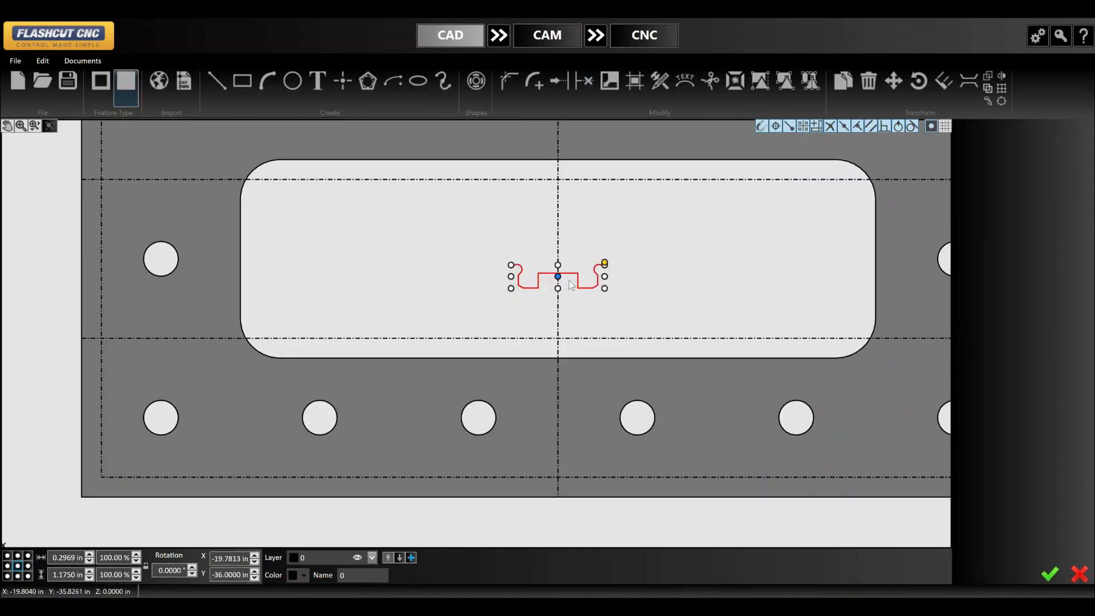
left_click(564, 497)
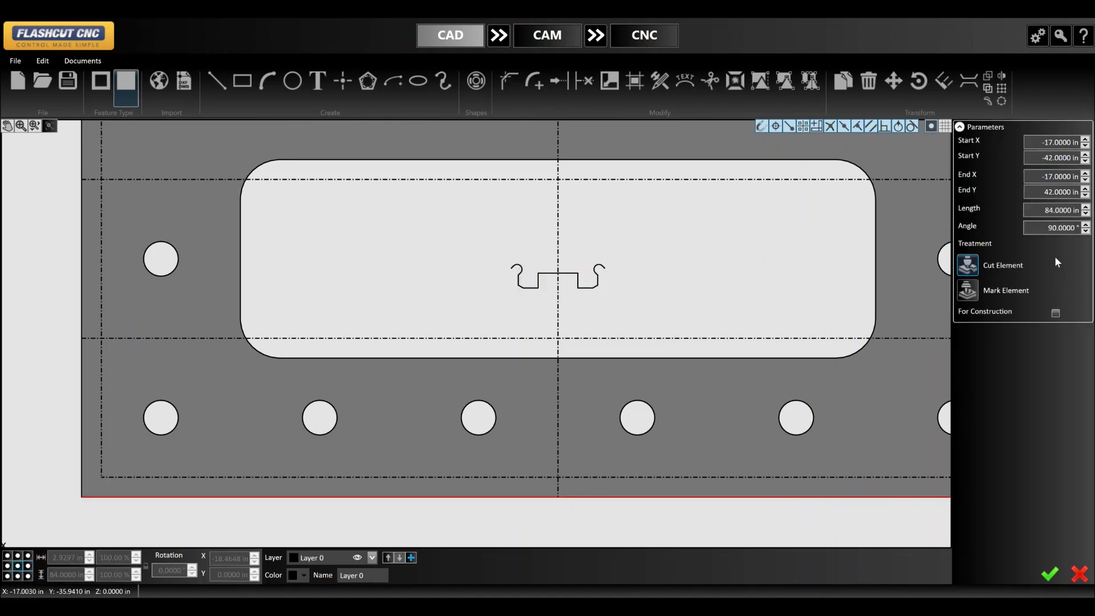
left_click(599, 285)
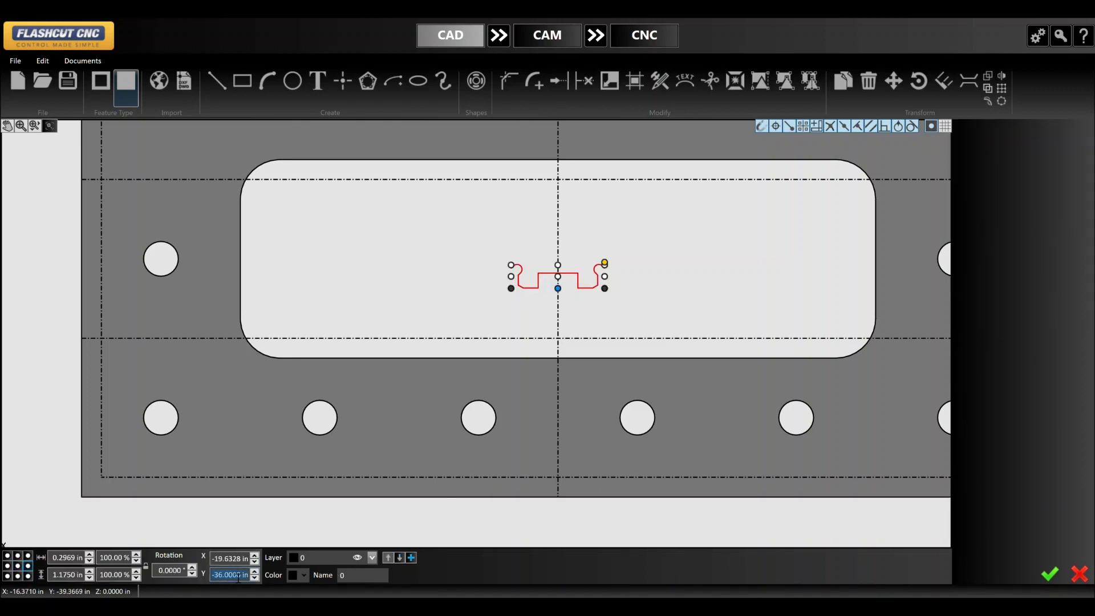
left_click(239, 560)
type("-17")
key("Return")
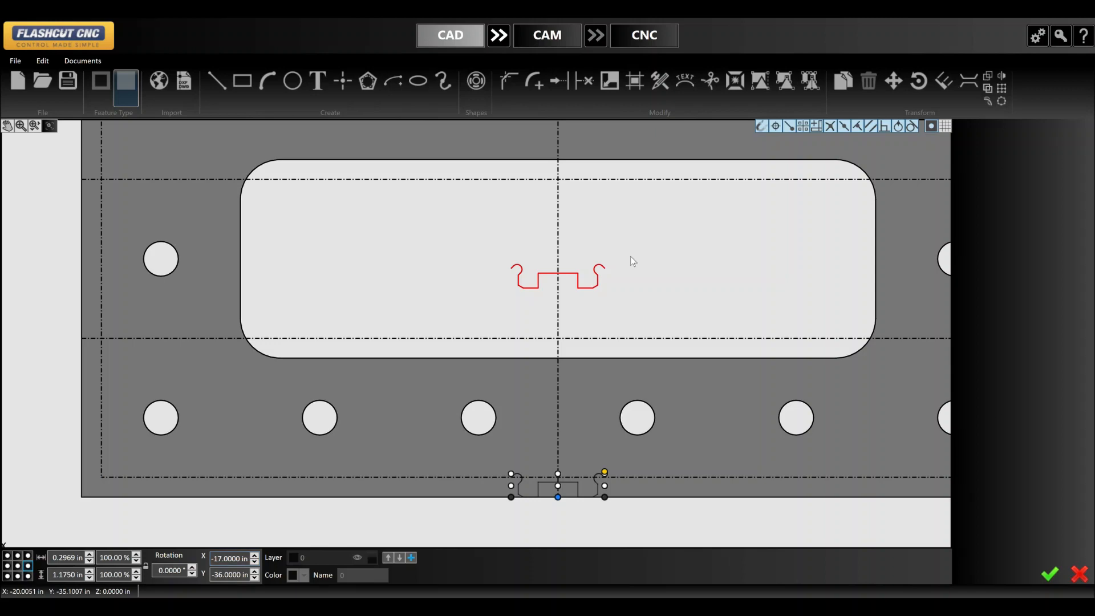
left_click(631, 256)
scroll(356, 280, "down", 3)
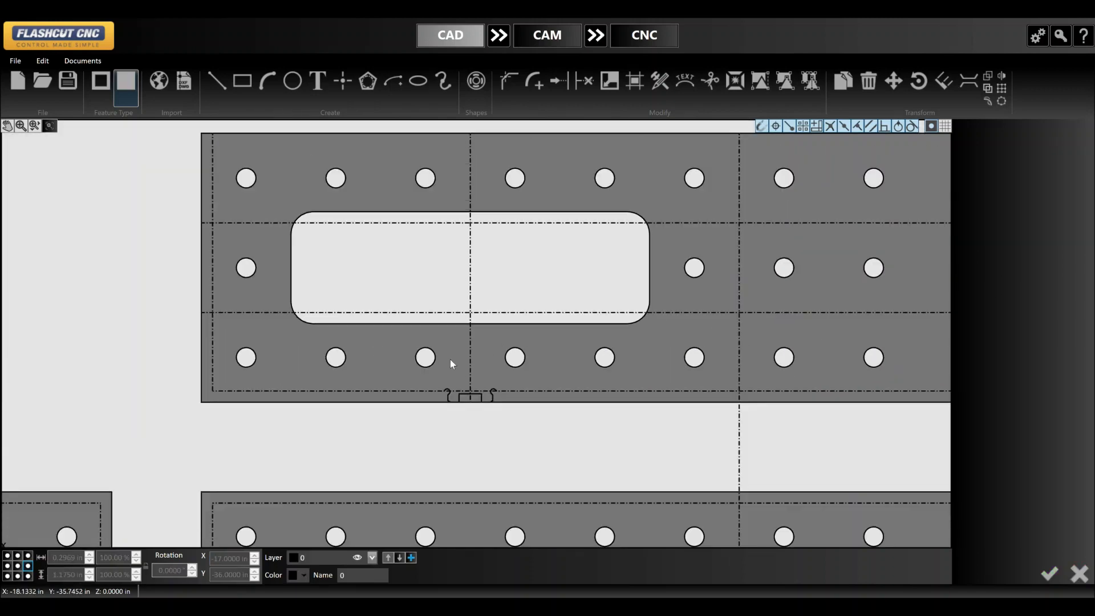
- Pattern the rounded cutout and tab profile along the top strip, with count 1 in direction 1 and seven copies 12 in apart in direction 2
scroll(452, 364, "up", 1)
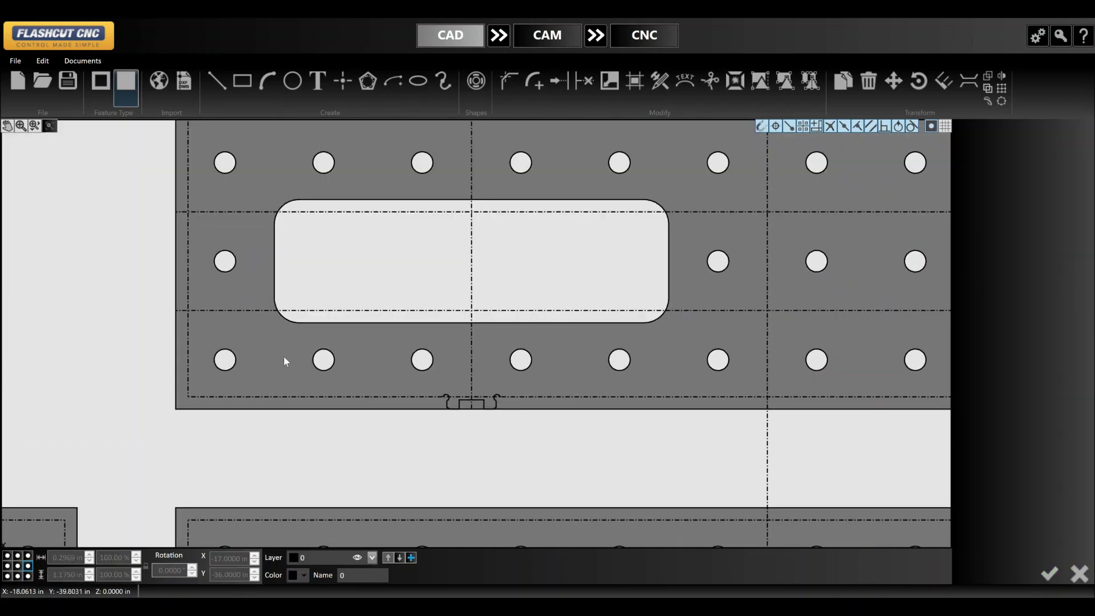
left_click(497, 410)
scroll(430, 281, "down", 3)
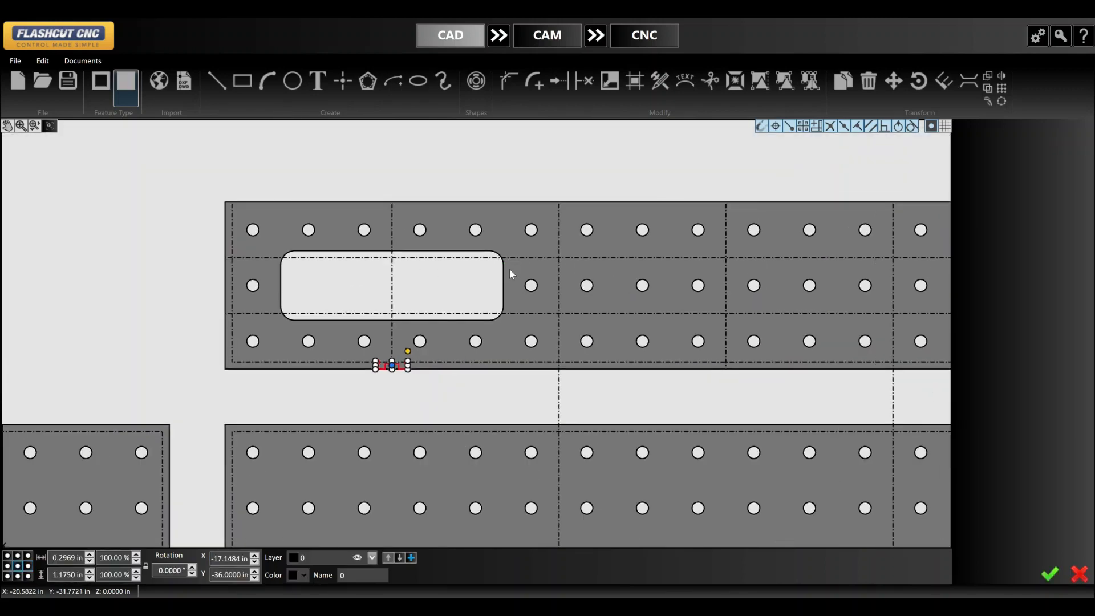
left_click(498, 320, "shift")
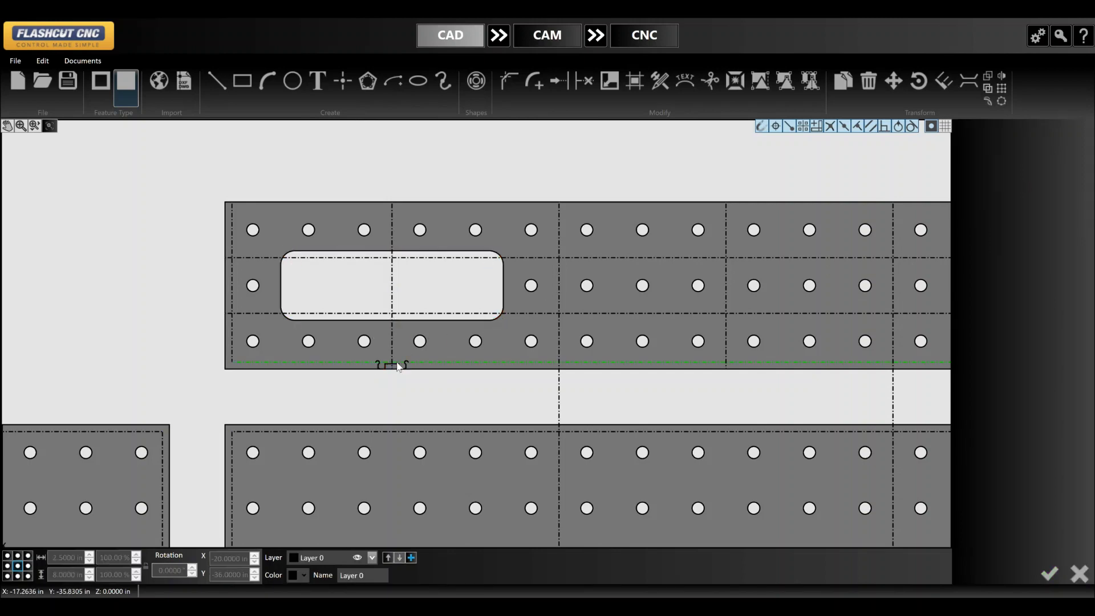
left_click(400, 366)
left_click(488, 320, "shift")
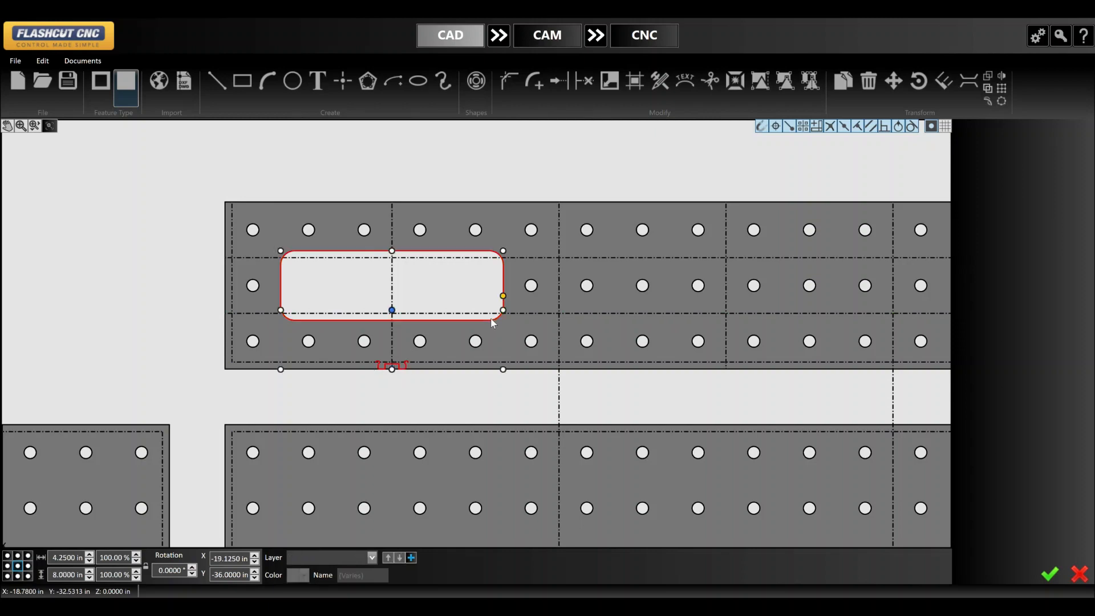
left_click(1001, 88)
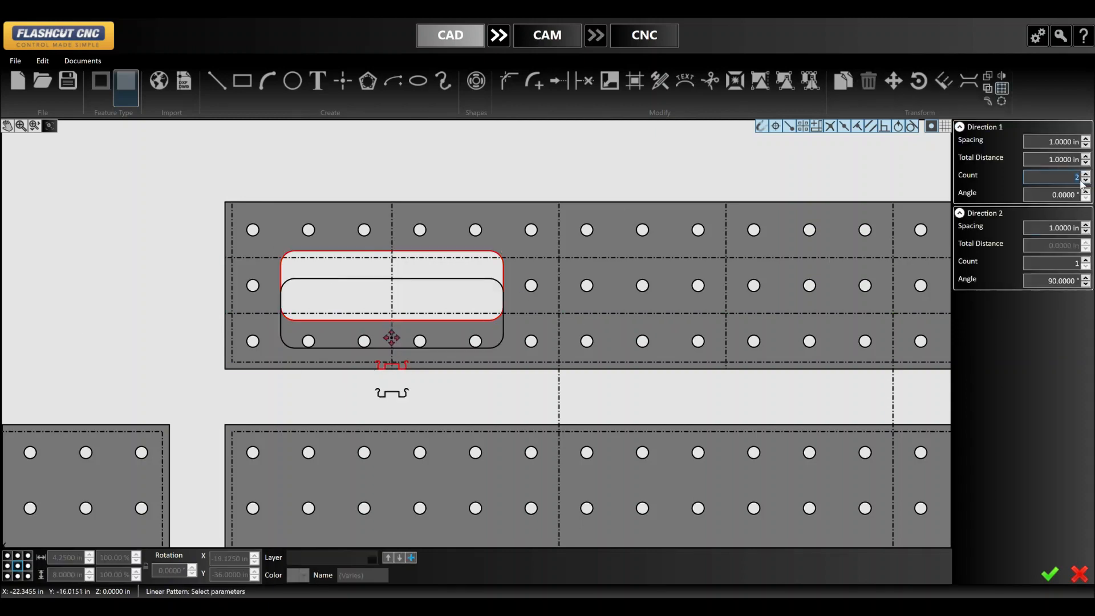
left_click(1076, 267)
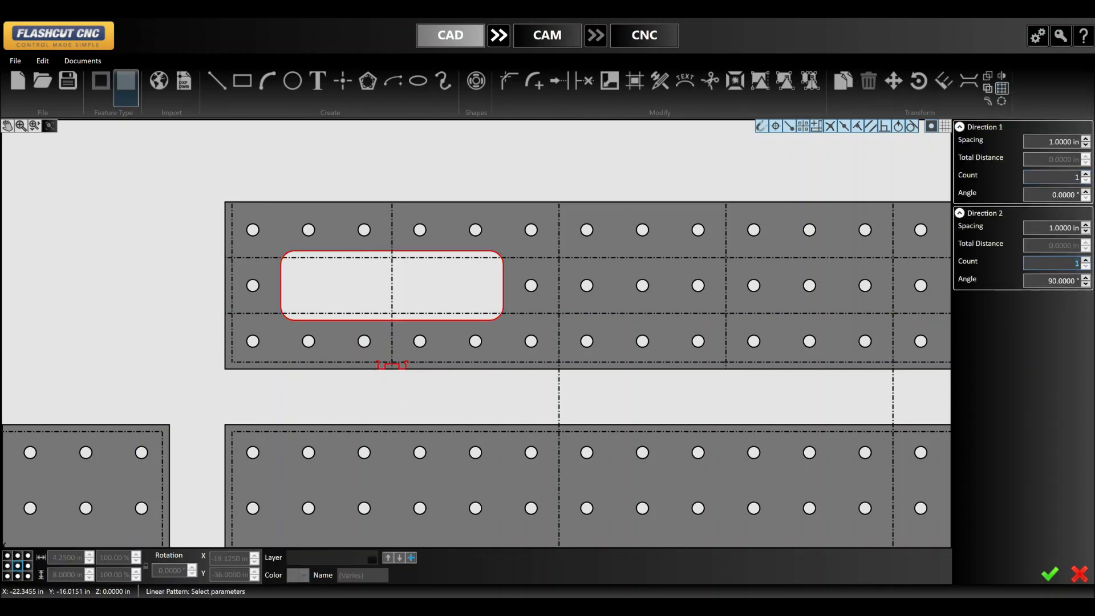
type("7")
key("Return")
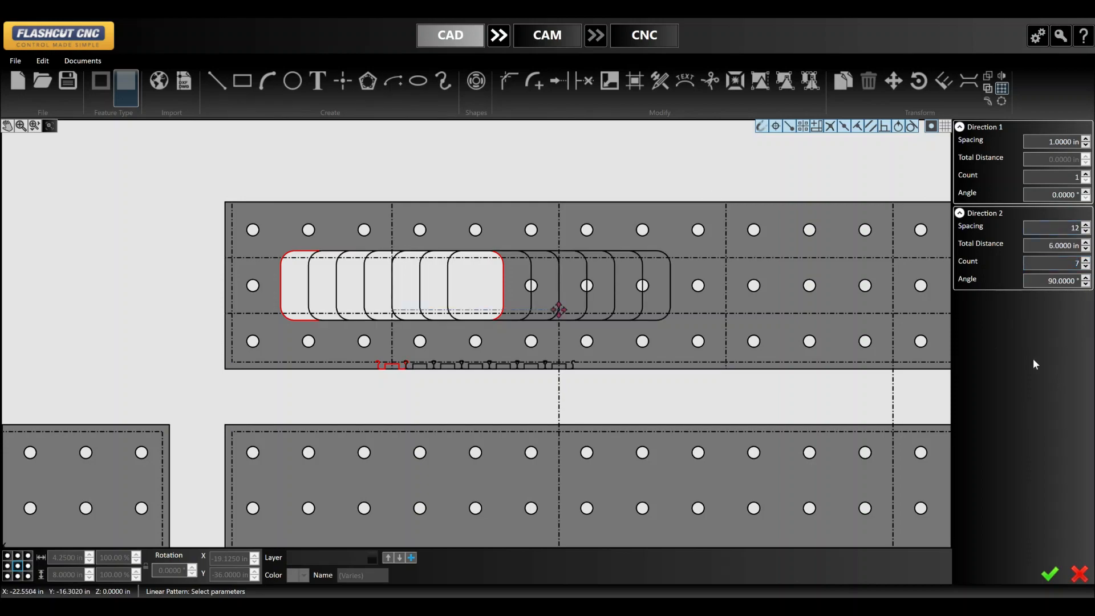
type("12")
key("Return")
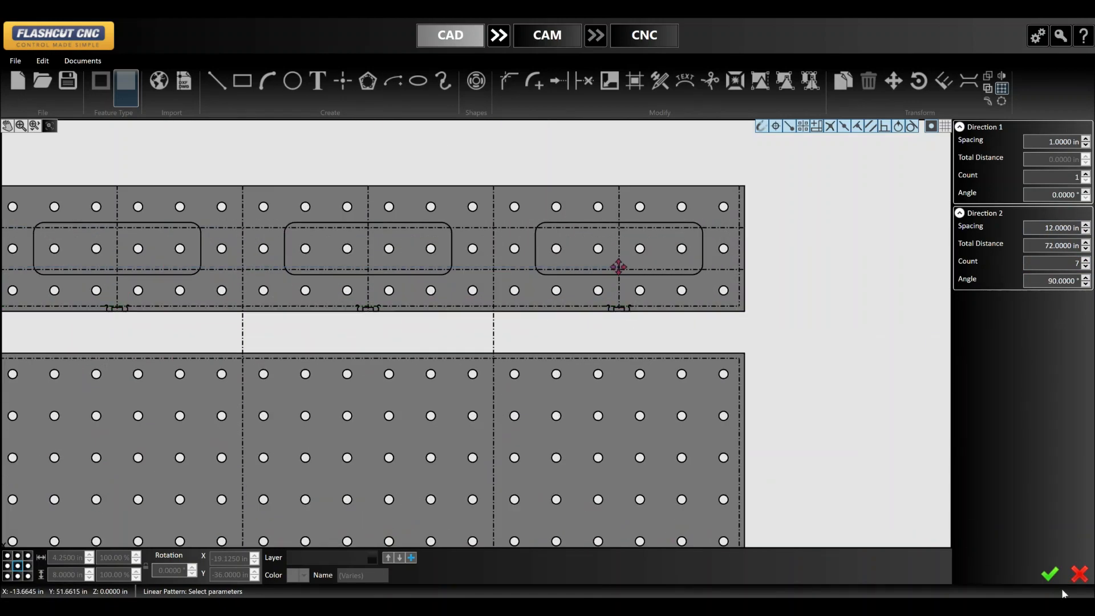
left_click(1052, 575)
- Delete the holes inside the six patterned rounded cutouts along the top strip
scroll(638, 218, "up", 5)
left_click_drag(419, 231, 820, 296)
key("Delete")
scroll(804, 285, "down", 5)
scroll(424, 265, "up", 5)
left_click_drag(426, 264, 786, 335)
key("Delete")
scroll(919, 321, "down", 5)
scroll(500, 301, "up", 4)
left_click_drag(501, 302, 801, 361)
key("Delete")
scroll(802, 361, "down", 5)
scroll(456, 328, "up", 5)
left_click_drag(455, 328, 830, 381)
key("Delete")
scroll(654, 356, "down", 5)
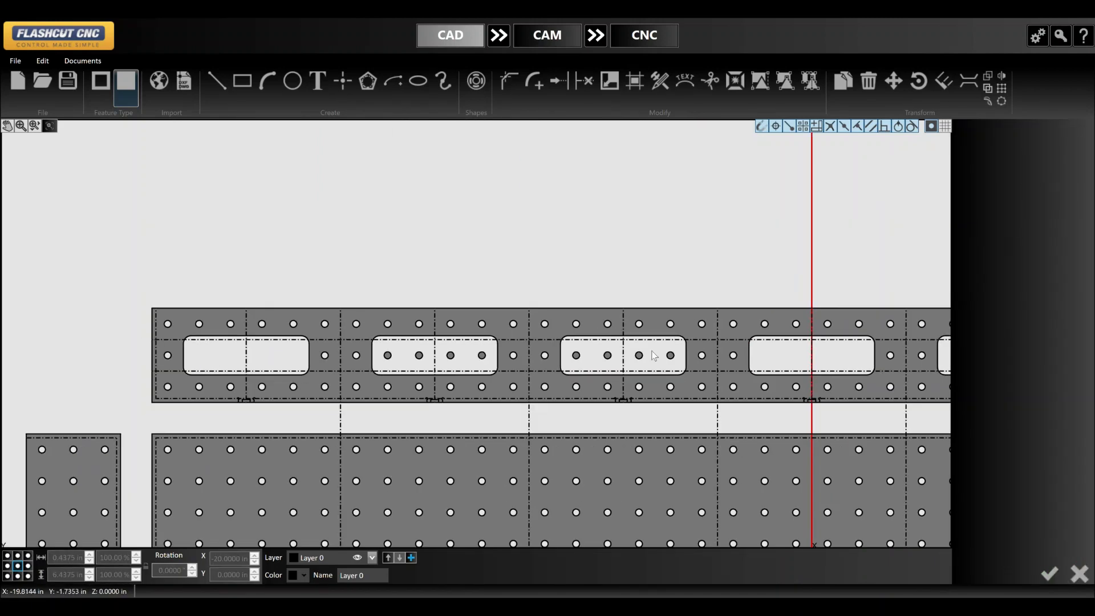
scroll(655, 356, "up", 5)
left_click_drag(608, 337, 914, 406)
key("Delete")
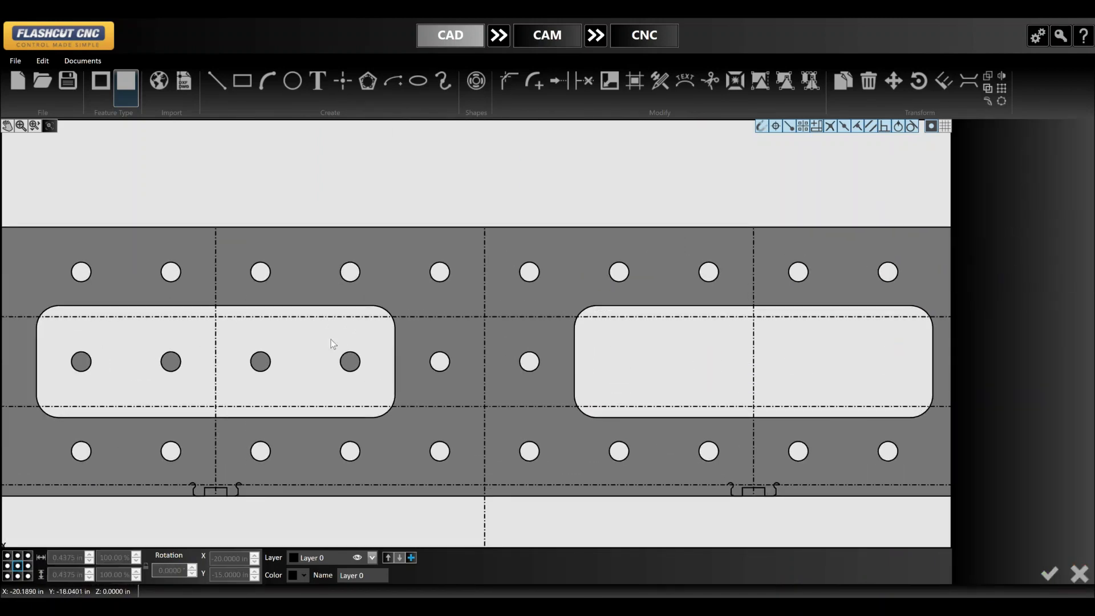
left_click_drag(65, 329, 386, 404)
key("Delete")
scroll(392, 338, "down", 5)
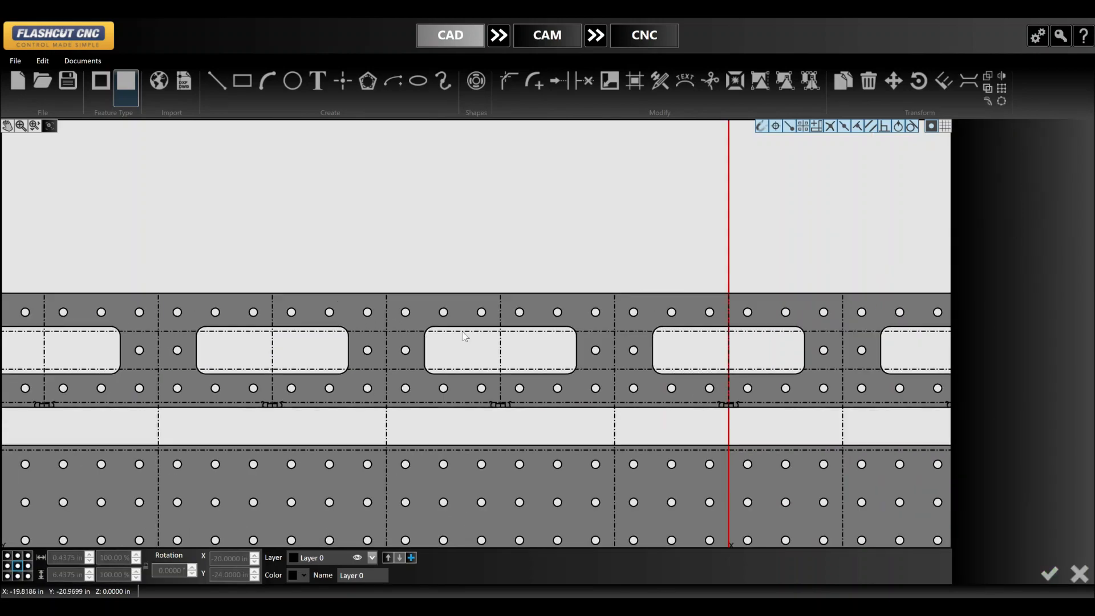
- Convert the dash-dotted guide along the top strip's lower edge from construction geometry to a regular cut line
scroll(392, 338, "up", 5)
left_click(218, 313)
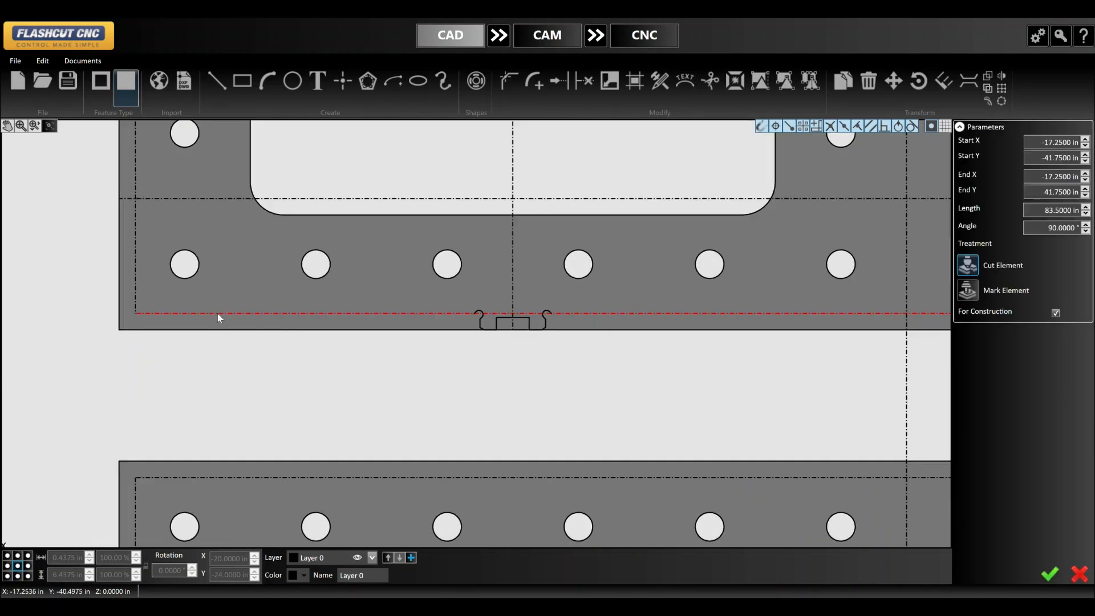
key("Escape")
- Trim the converted line where it crosses the first tab profile so it meets the profile's rounded relief corners
scroll(511, 308, "up", 5)
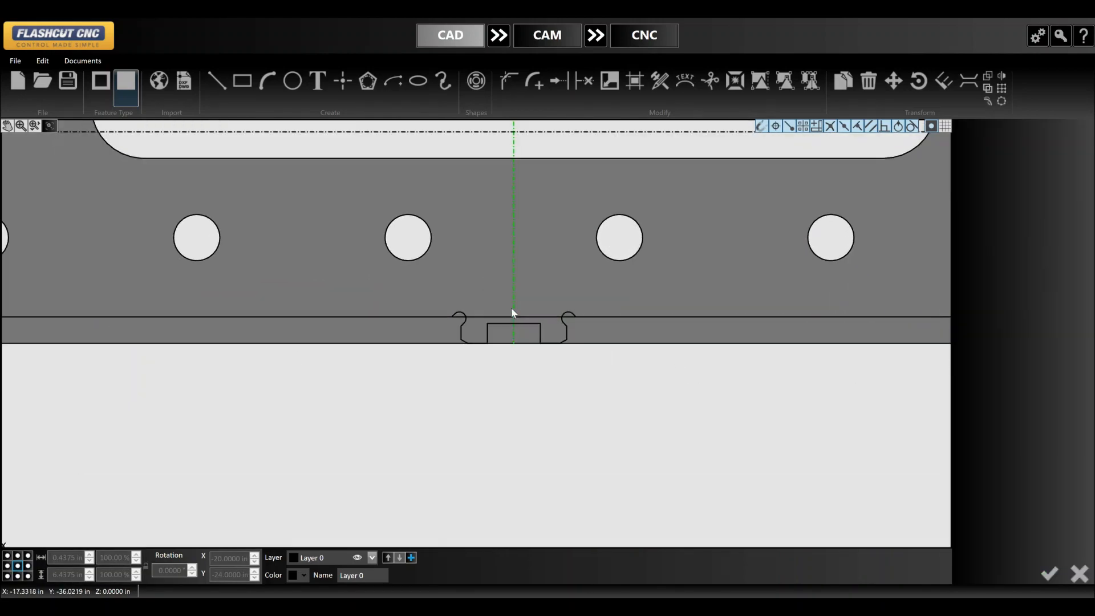
key("t")
left_click(421, 323)
left_click(445, 325)
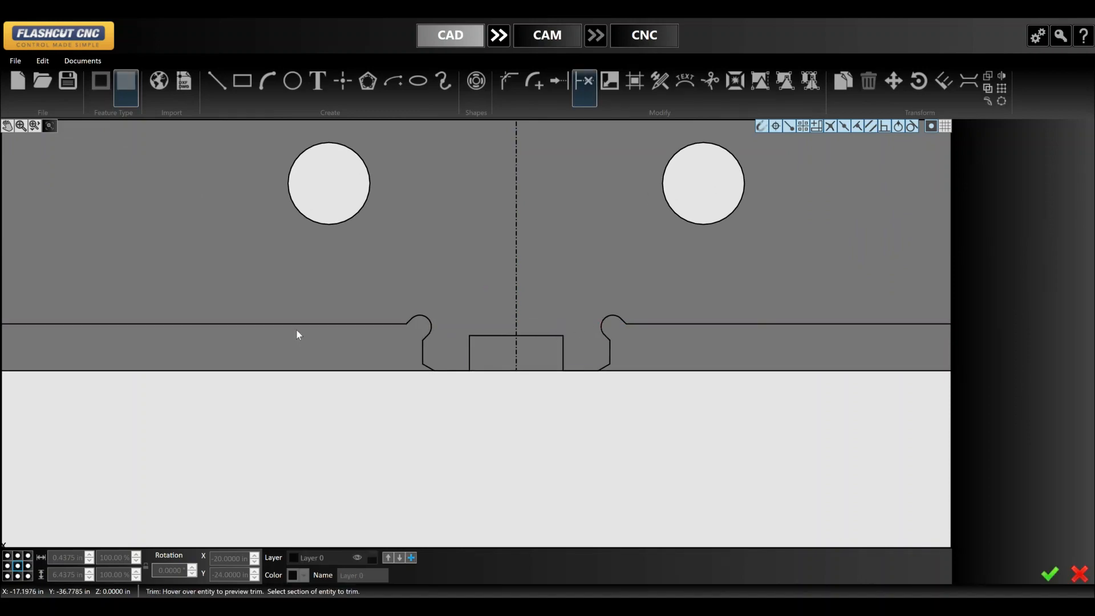
- Trim the converted line where it crosses each of the remaining tab profiles along the top strip's lower edge
scroll(298, 334, "down", 5)
scroll(766, 368, "up", 5)
left_click(593, 270)
left_click(518, 272)
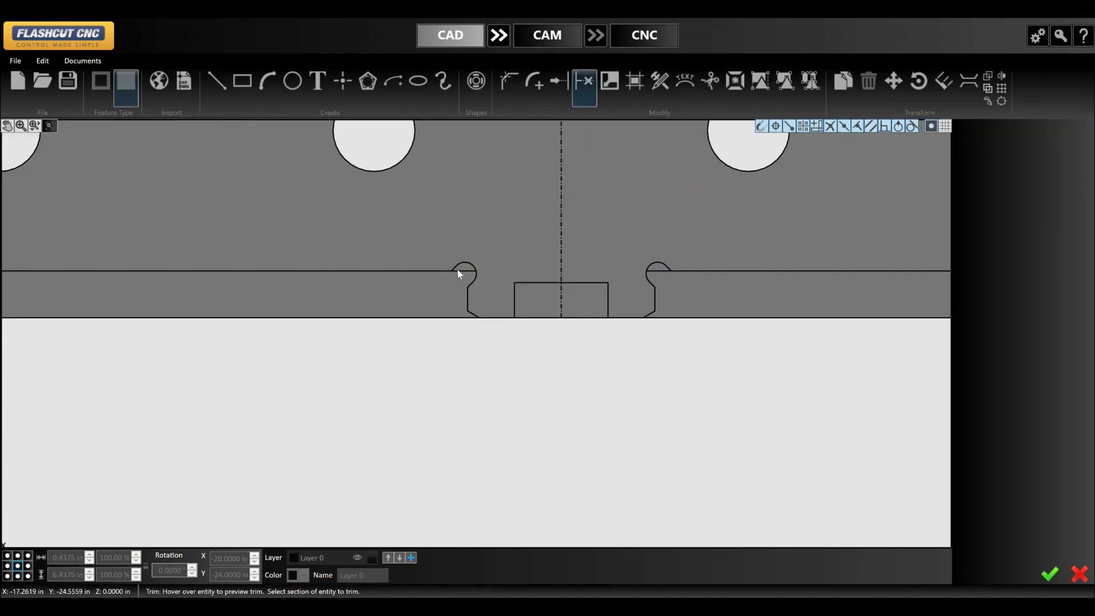
scroll(523, 262, "down", 5)
scroll(631, 273, "up", 6)
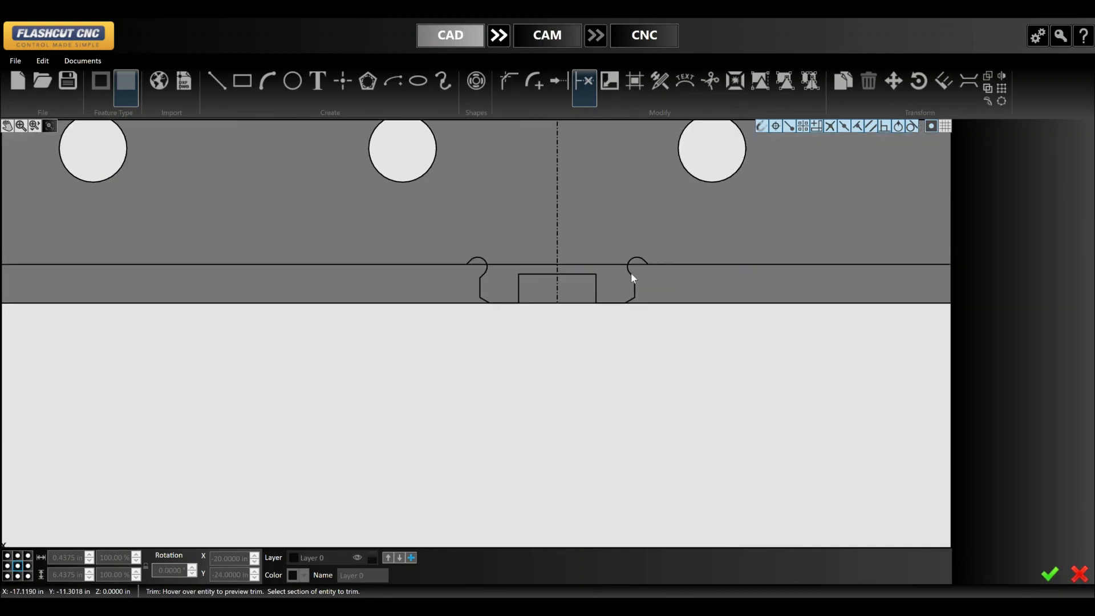
left_click(415, 264)
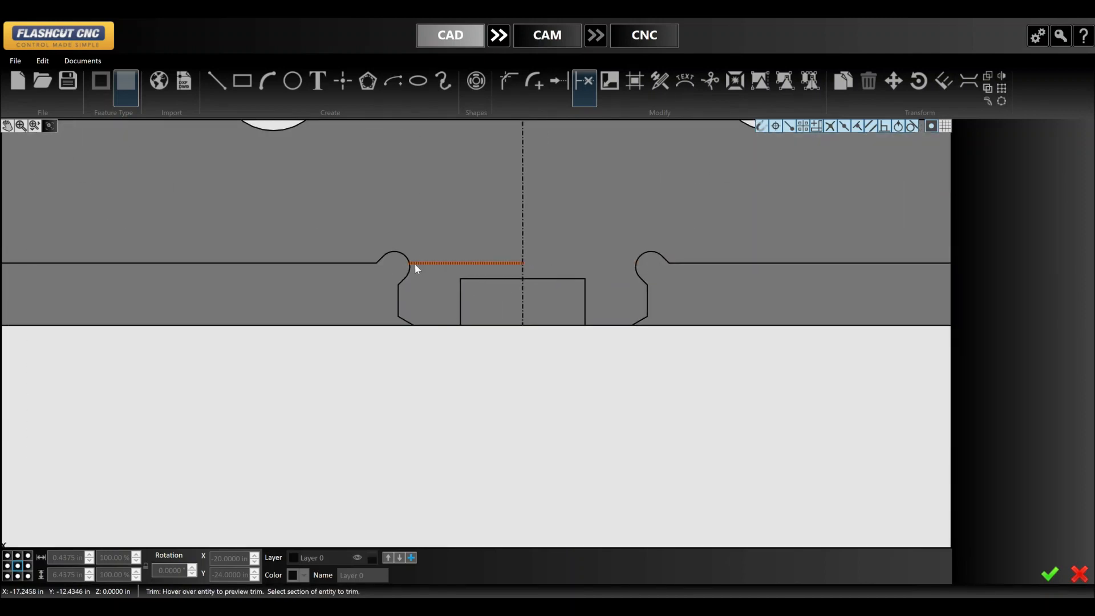
scroll(176, 259, "down", 7)
scroll(673, 260, "up", 3)
scroll(584, 273, "up", 5)
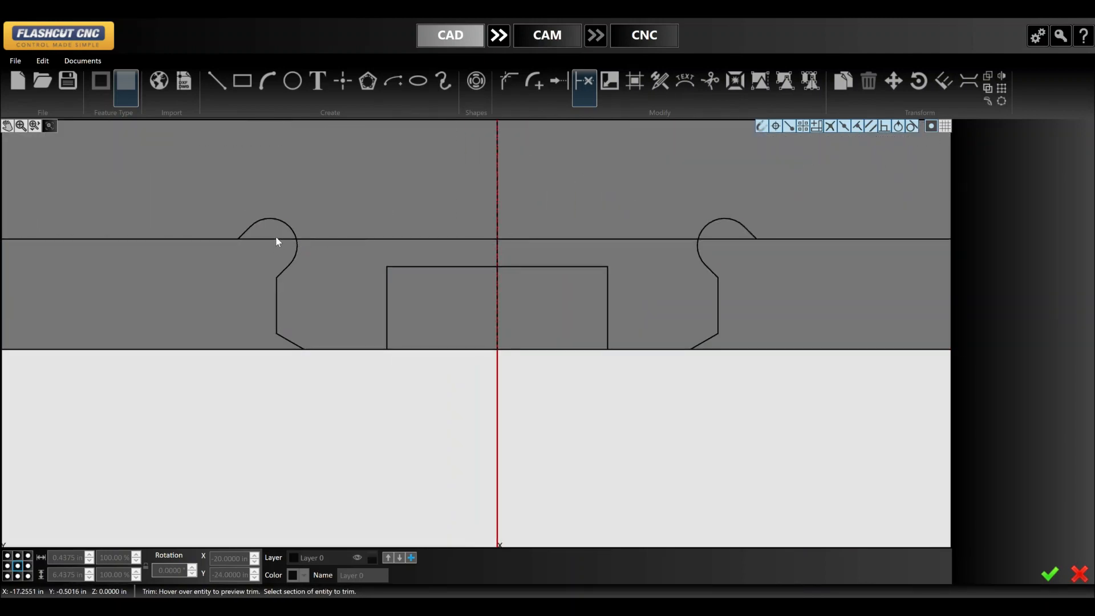
left_click(276, 238)
left_click(342, 239)
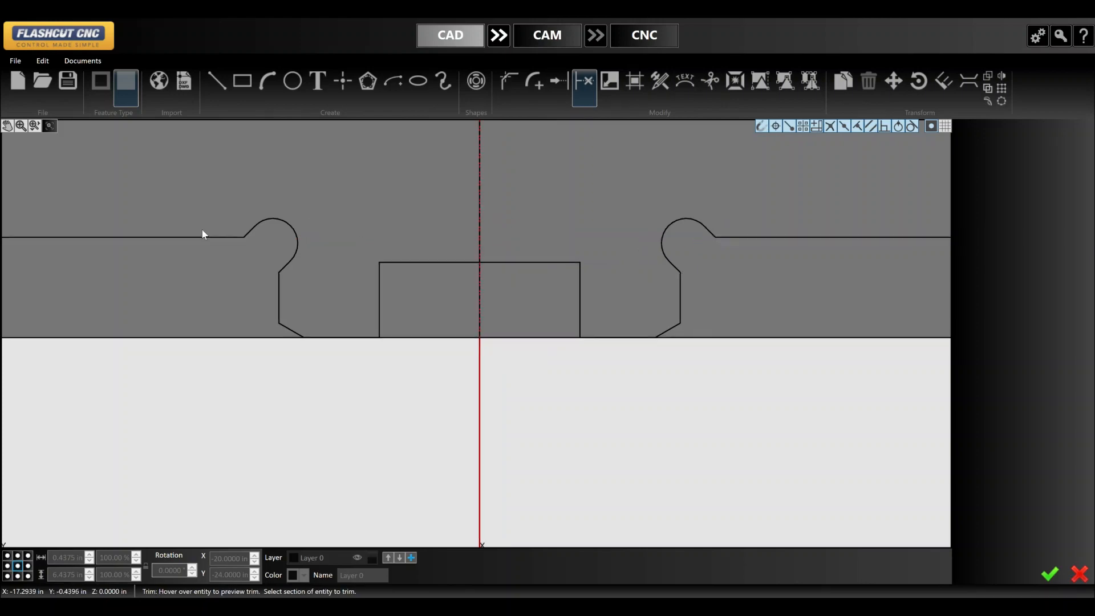
scroll(202, 230, "down", 8)
scroll(337, 222, "up", 7)
left_click(264, 239)
left_click(399, 240)
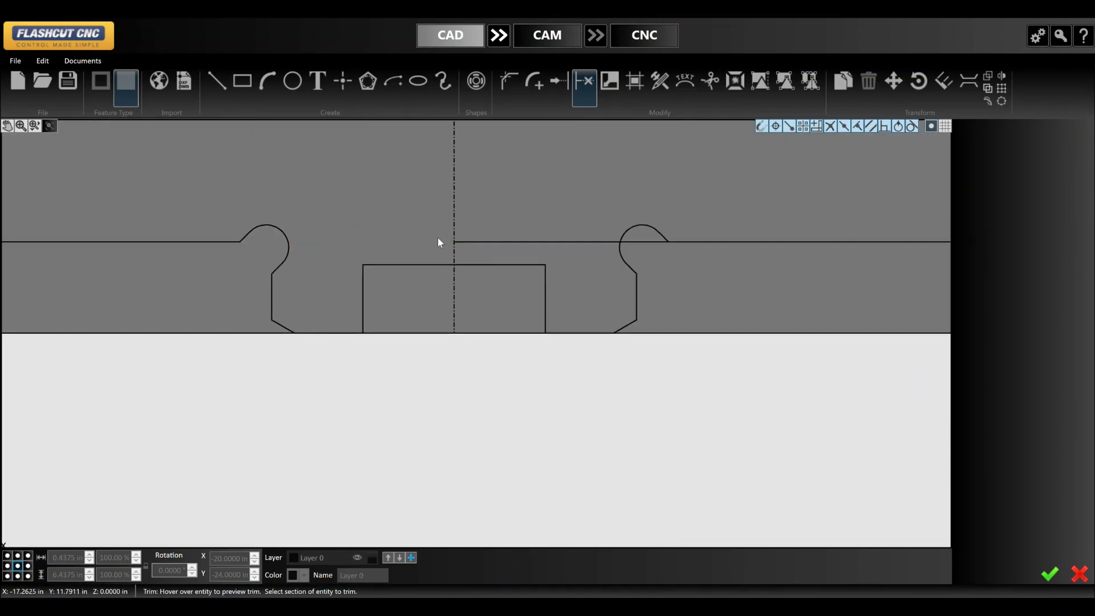
left_click(537, 241)
left_click(651, 244)
scroll(206, 248, "down", 7)
scroll(655, 260, "up", 8)
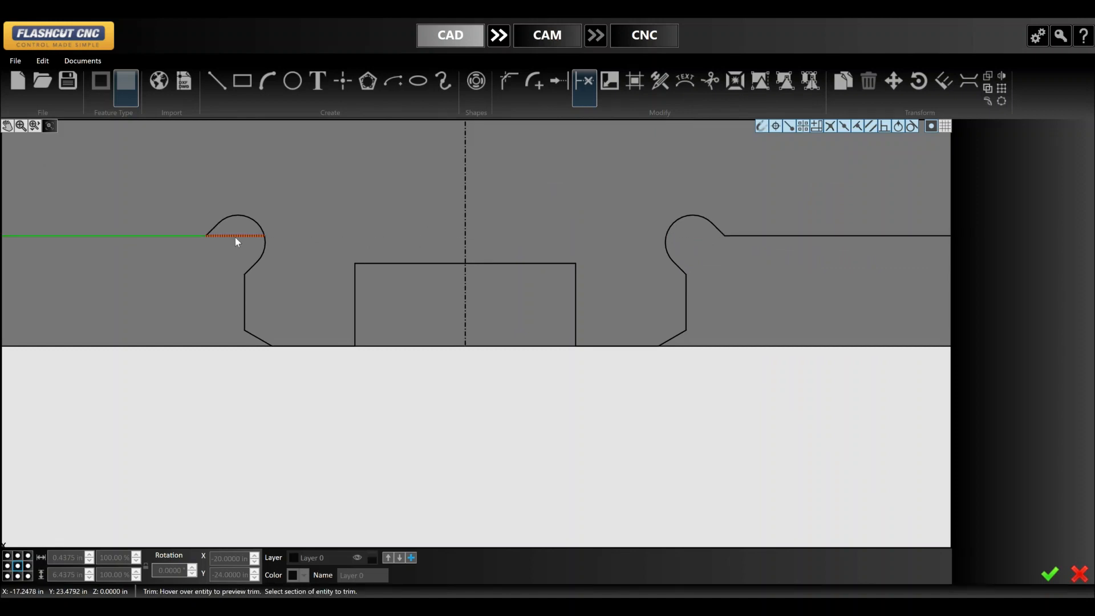
scroll(235, 237, "down", 8)
scroll(237, 233, "up", 8)
left_click(237, 232)
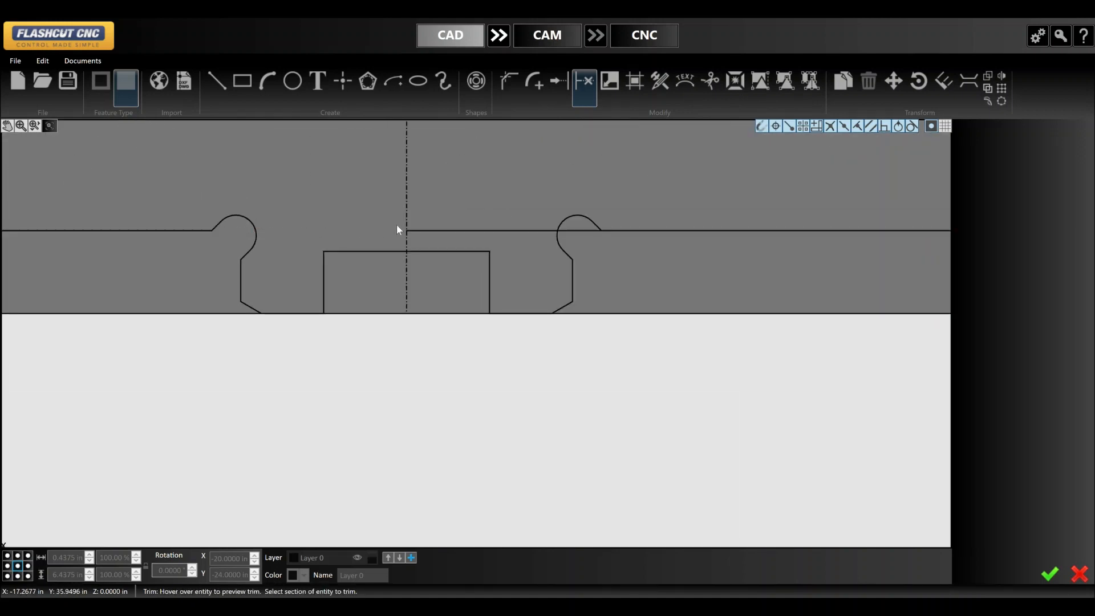
left_click(446, 231)
left_click(588, 233)
scroll(362, 257, "down", 8)
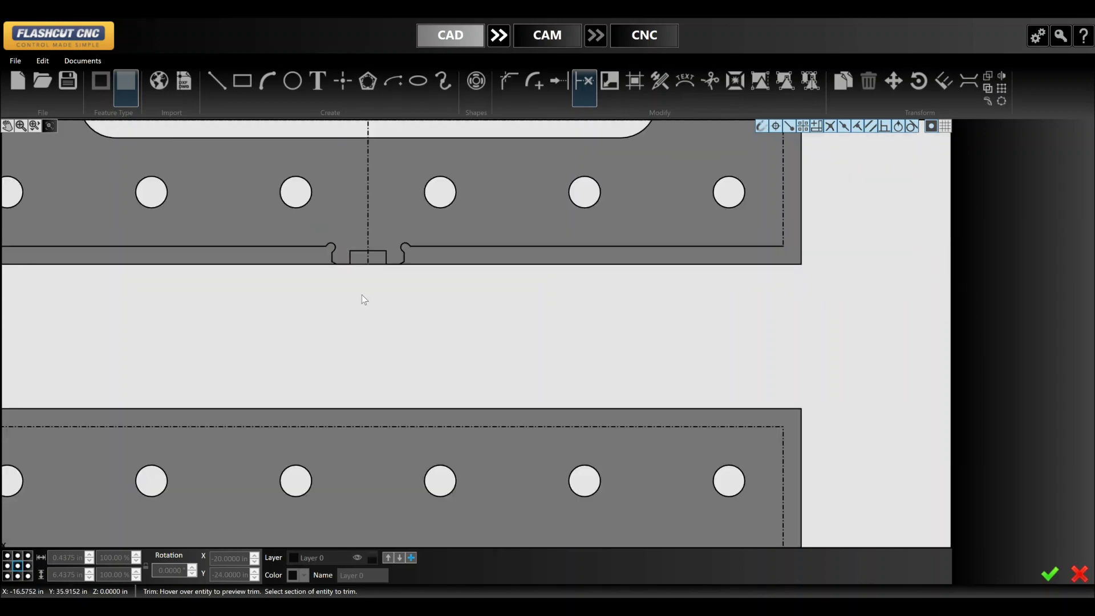
- Extend the trimmed lower line to both ends of the top strip and trim the end edges that project below it
scroll(655, 264, "up", 3)
key("e")
left_click(632, 288)
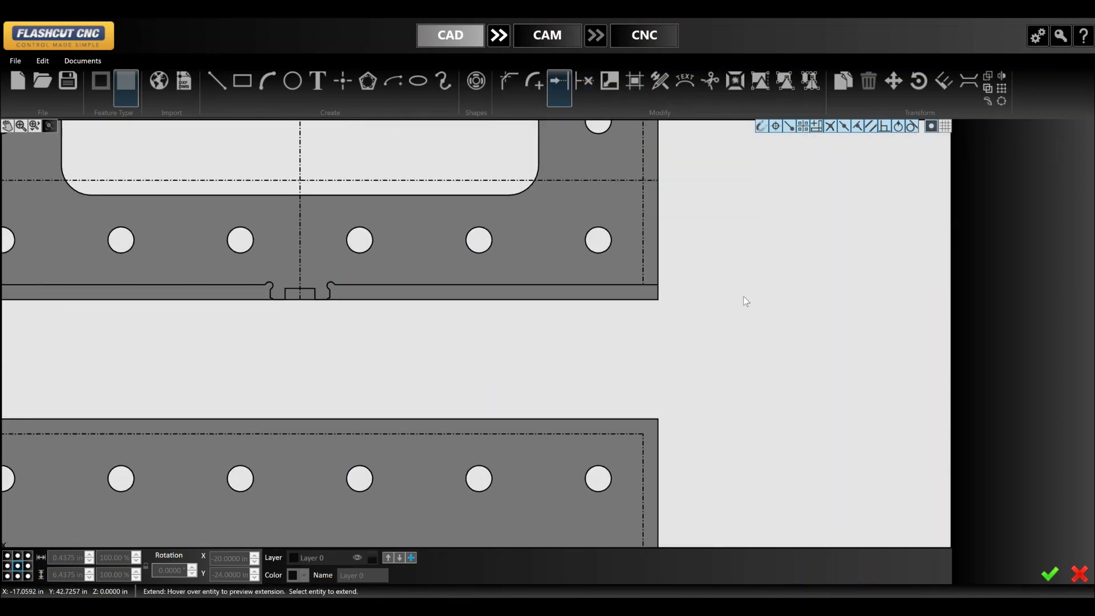
scroll(745, 301, "down", 5)
key("t")
scroll(781, 411, "down", 3)
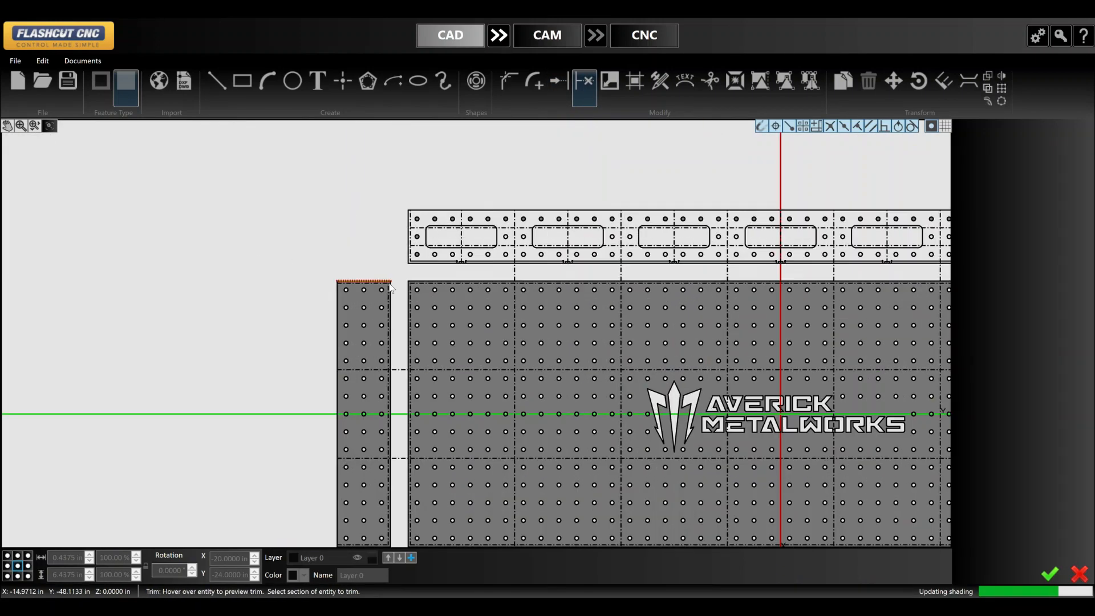
scroll(398, 258, "up", 7)
key("e")
key("Escape")
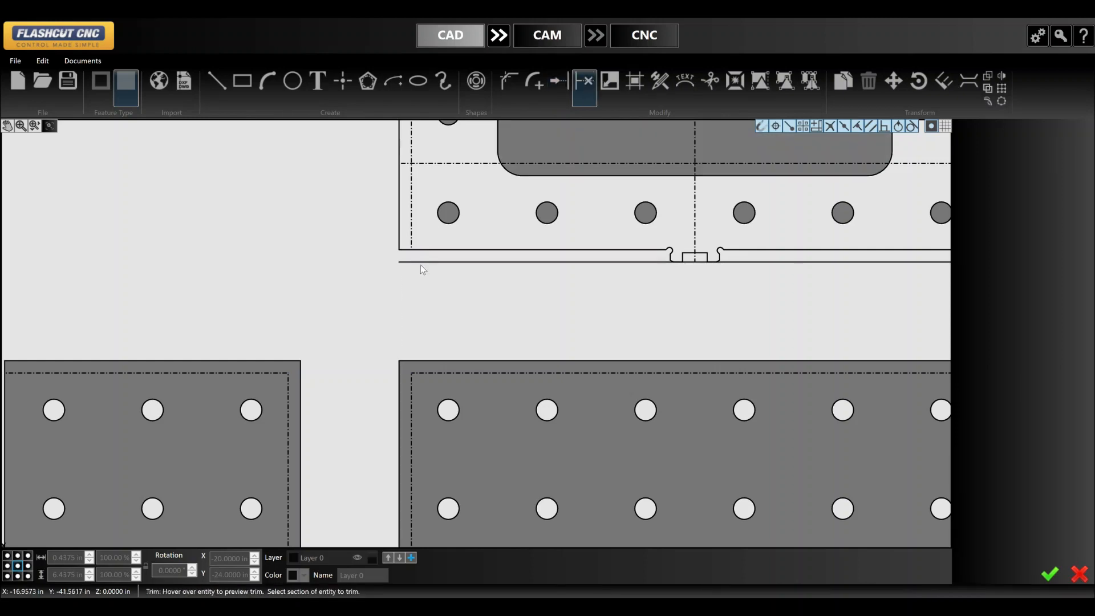
- Delete the outer lower edge line of the top strip so only the tabbed contour remains
left_click(435, 262)
key("Delete")
scroll(400, 283, "down", 5)
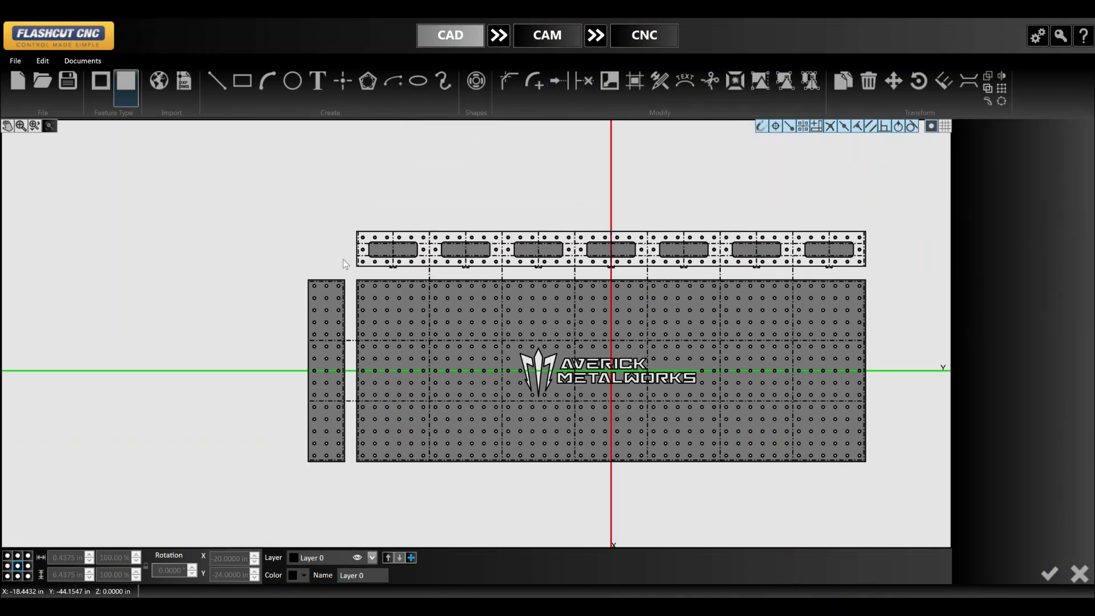
- Assign the whole top strip, including its cutouts and tab profiles, to Layer 0
scroll(757, 274, "up", 3)
left_click_drag(879, 269, 48, 174)
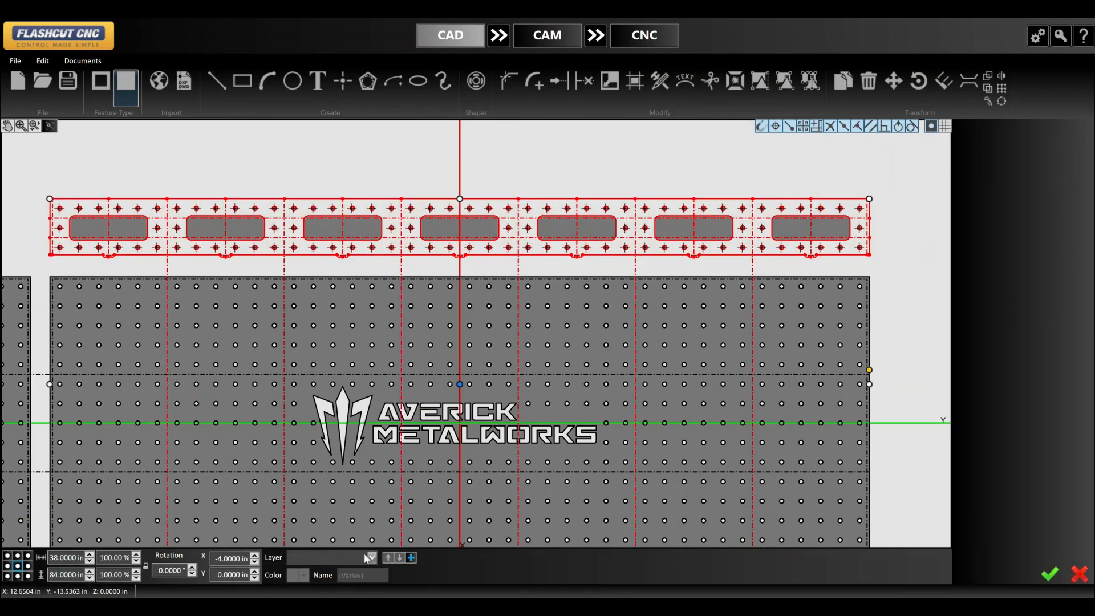
left_click(489, 169)
scroll(398, 159, "down", 3)
scroll(409, 269, "up", 8)
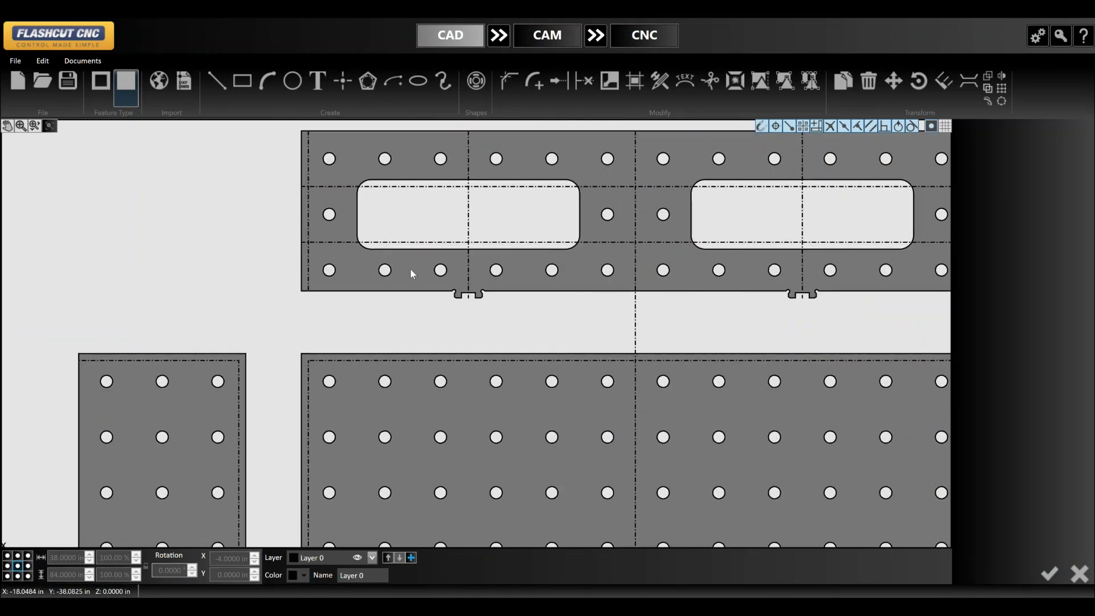
- Copy the first tab profile on the lower edge and paste it between the first-column holes, on the lower horizontal guide
left_click(498, 305)
scroll(572, 298, "down", 3)
scroll(453, 242, "up", 2)
key("ctrl+c")
key("ctrl+v")
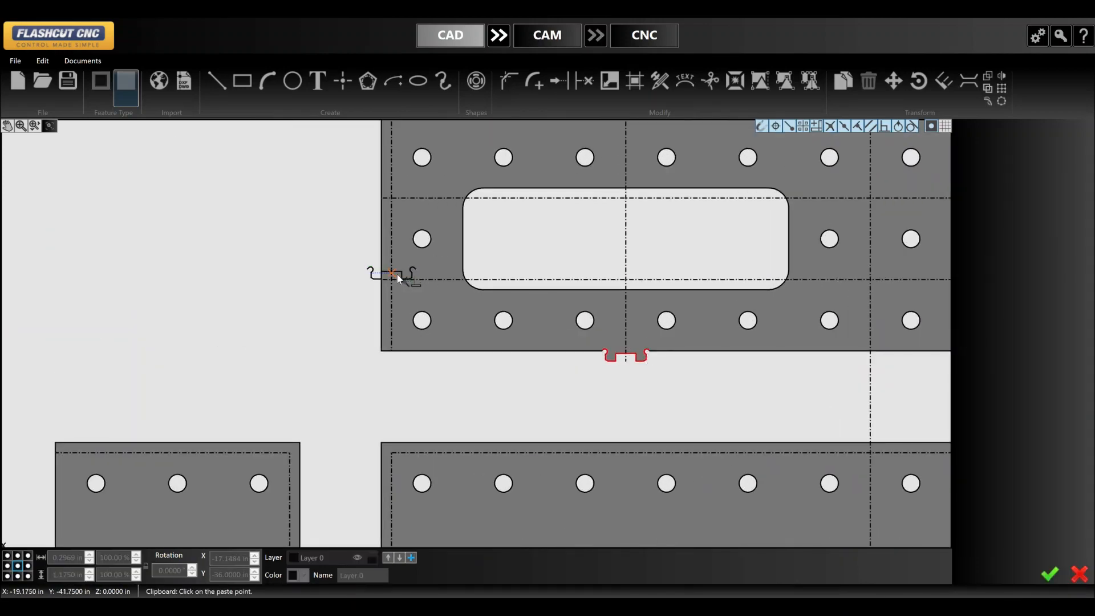
scroll(419, 279, "up", 3)
left_click(419, 278)
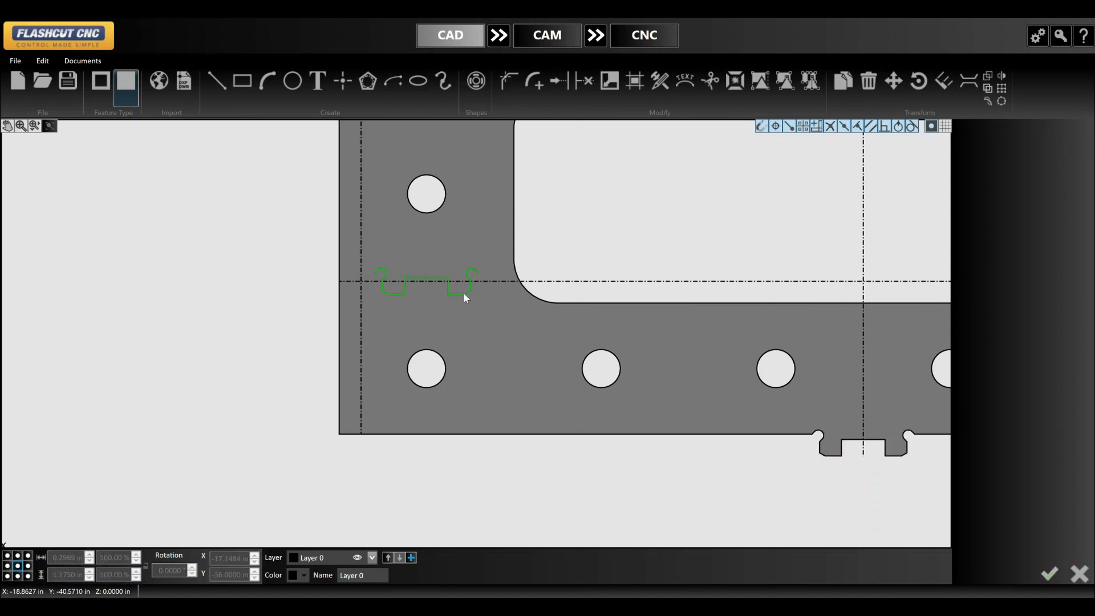
- Rotate the pasted tab profile by 90° so its tabs face the strip's left end
left_click(464, 293)
type("90")
key("Return")
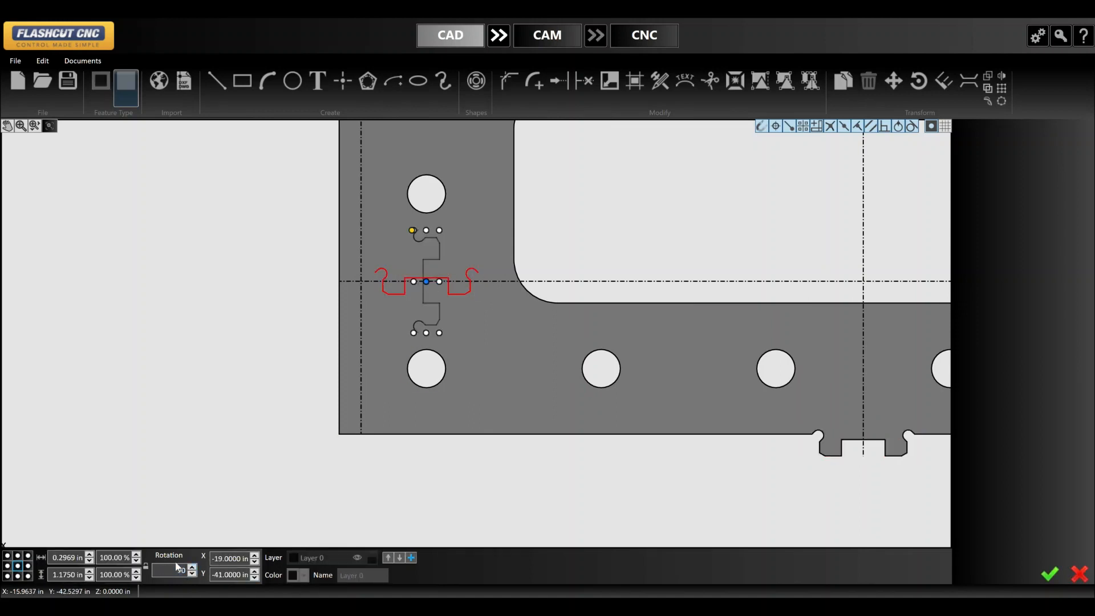
left_click(419, 396)
scroll(399, 279, "up", 2)
- Align the rotated tab profile's outer side with the strip's left edge at Y -42 in
left_click(454, 278)
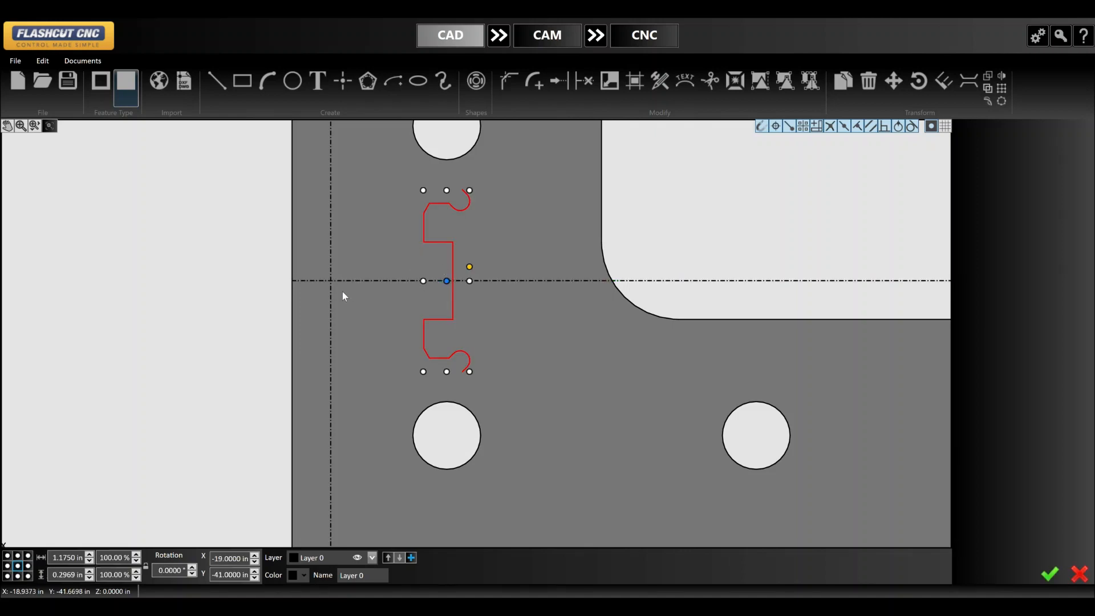
left_click(292, 320)
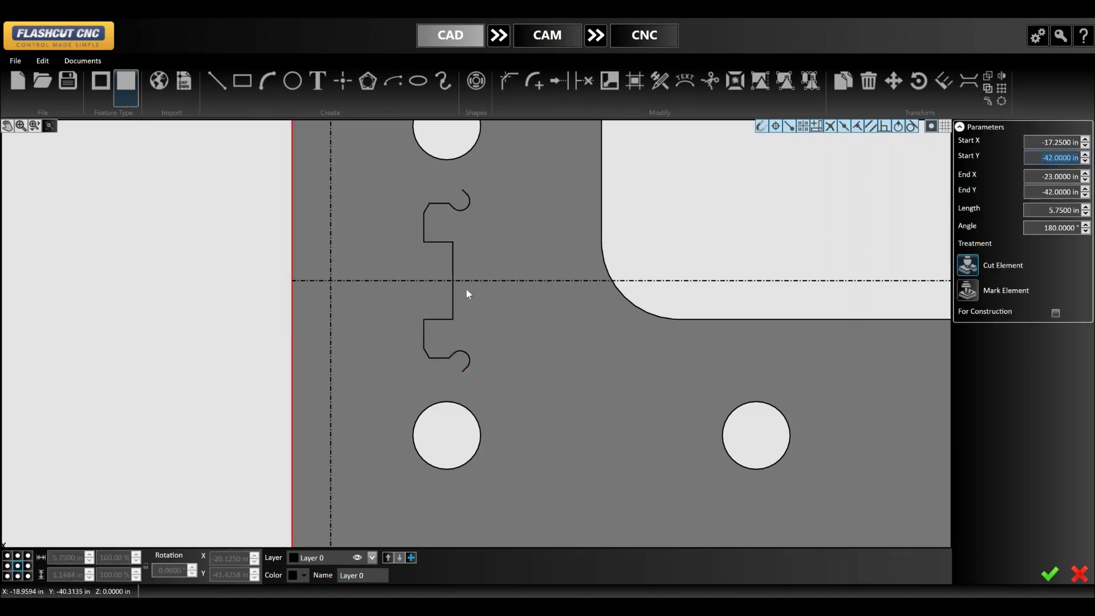
left_click(453, 303)
left_click(226, 517)
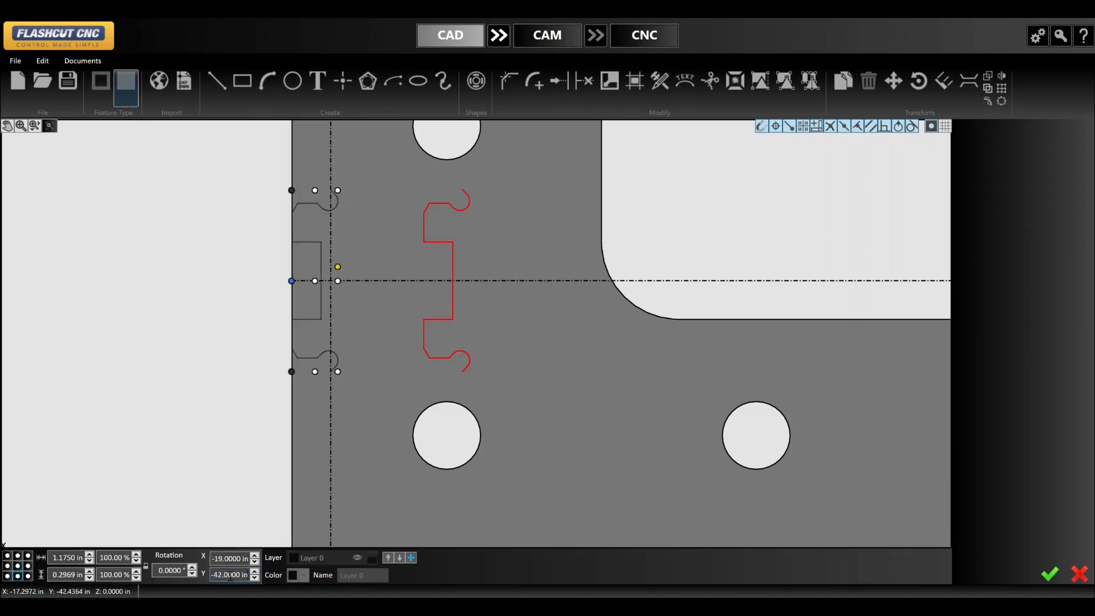
scroll(513, 355, "down", 3)
left_click(368, 292)
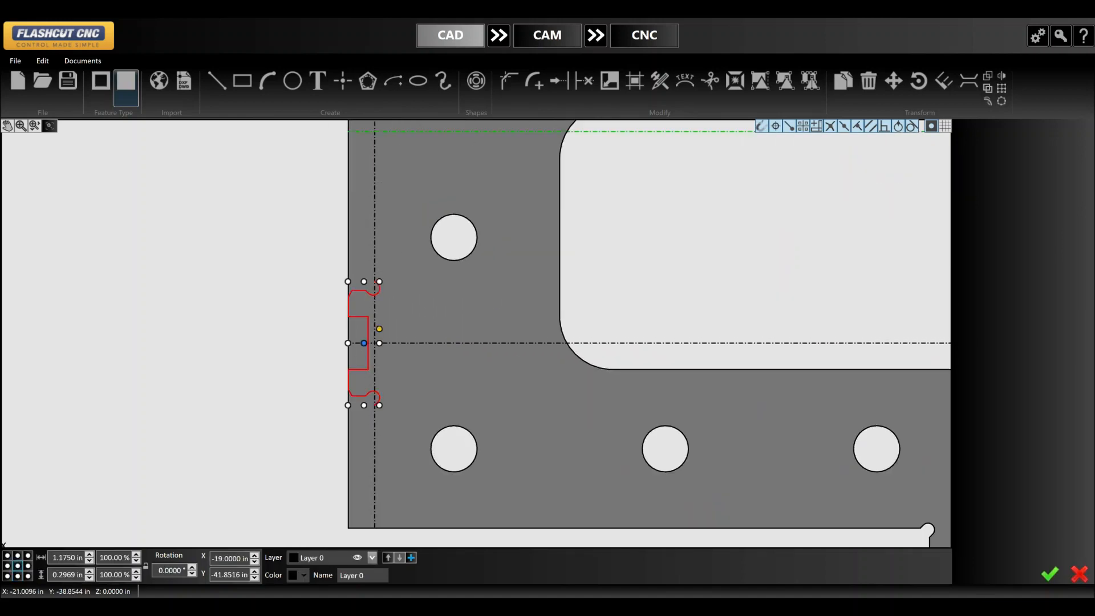
- Create a linear pattern of the end tab profile with two copies, 2 in spacing and a 180° angle in direction 1
left_click(1002, 88)
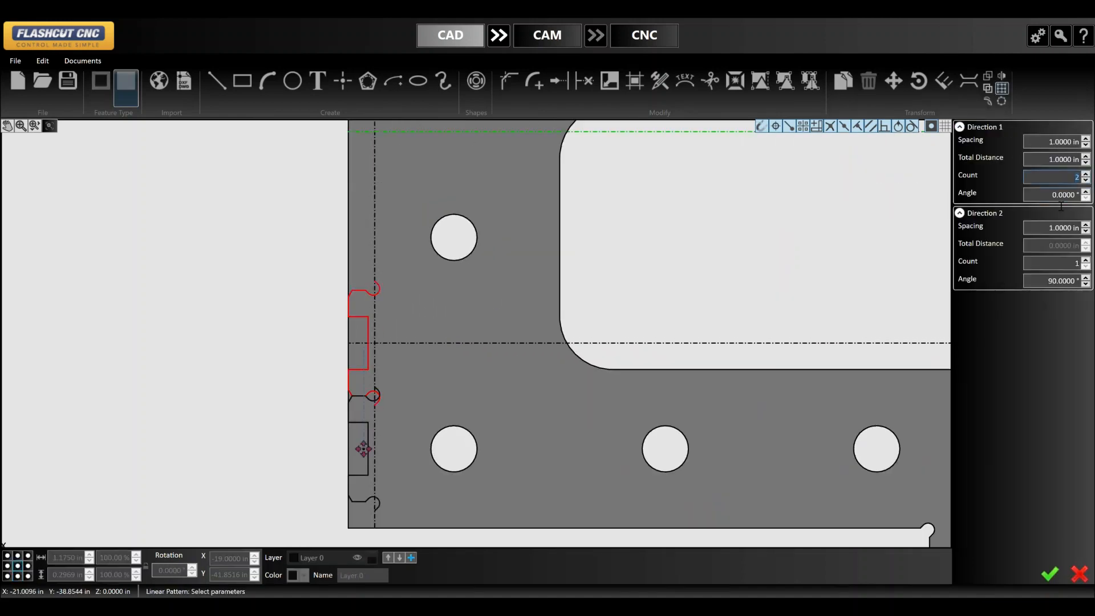
key("Tab")
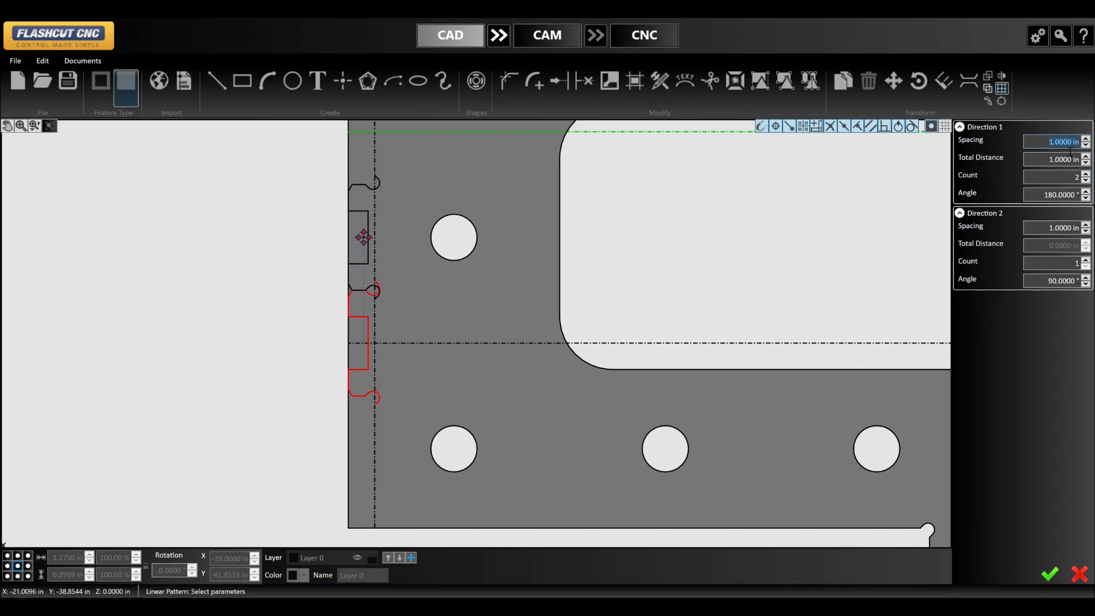
type("2")
key("Return")
scroll(229, 284, "down", 3)
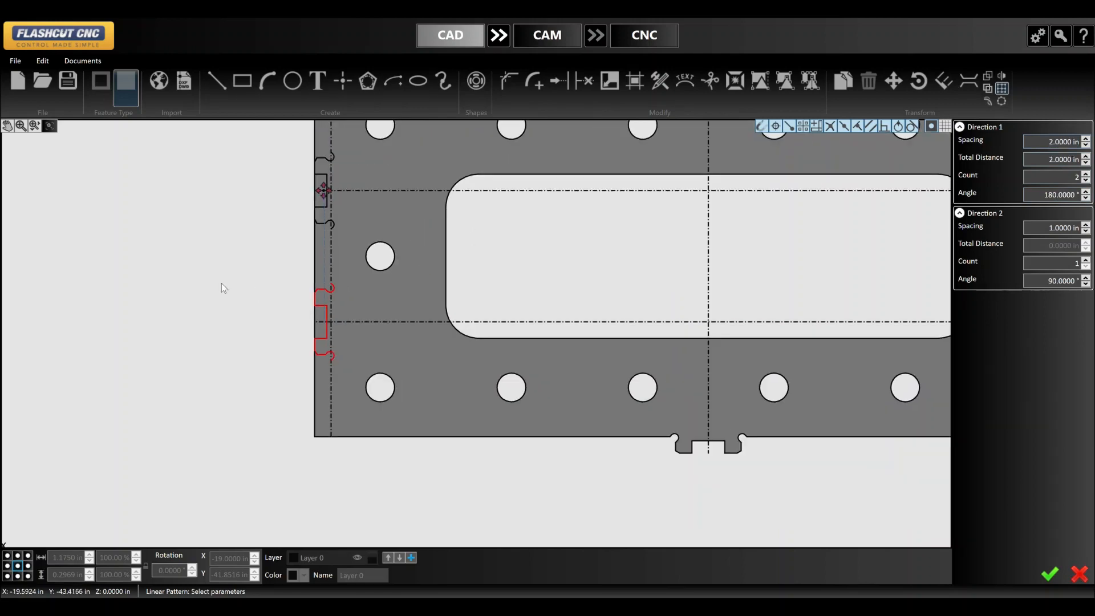
scroll(342, 264, "up", 2)
left_click(1052, 579)
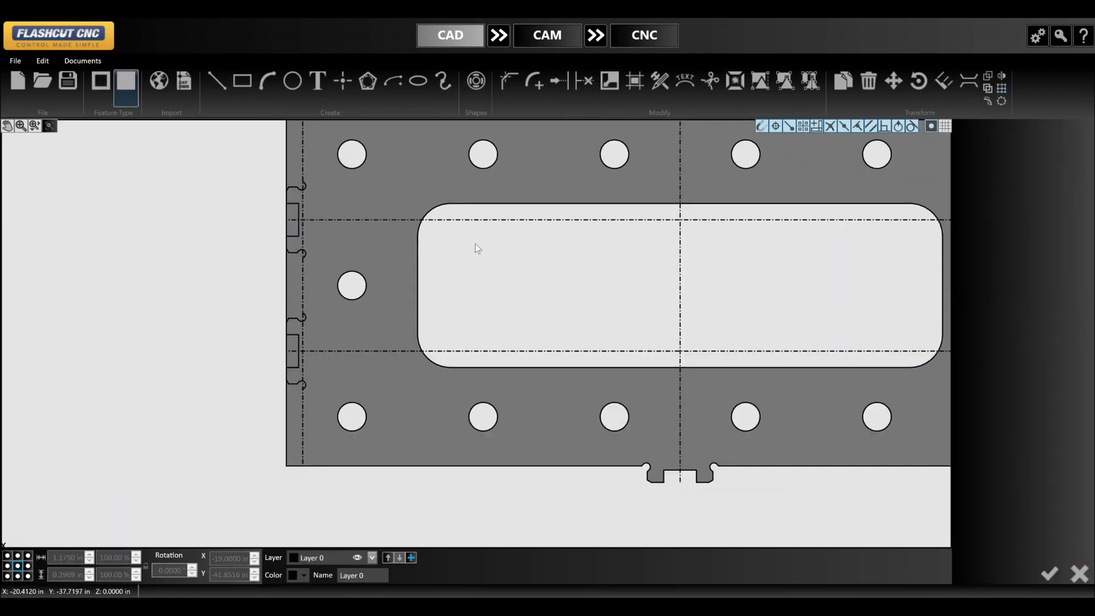
- Convert the vertical guide along the strip's left end from construction geometry to a regular cut line
scroll(474, 244, "down", 1)
left_click(305, 190)
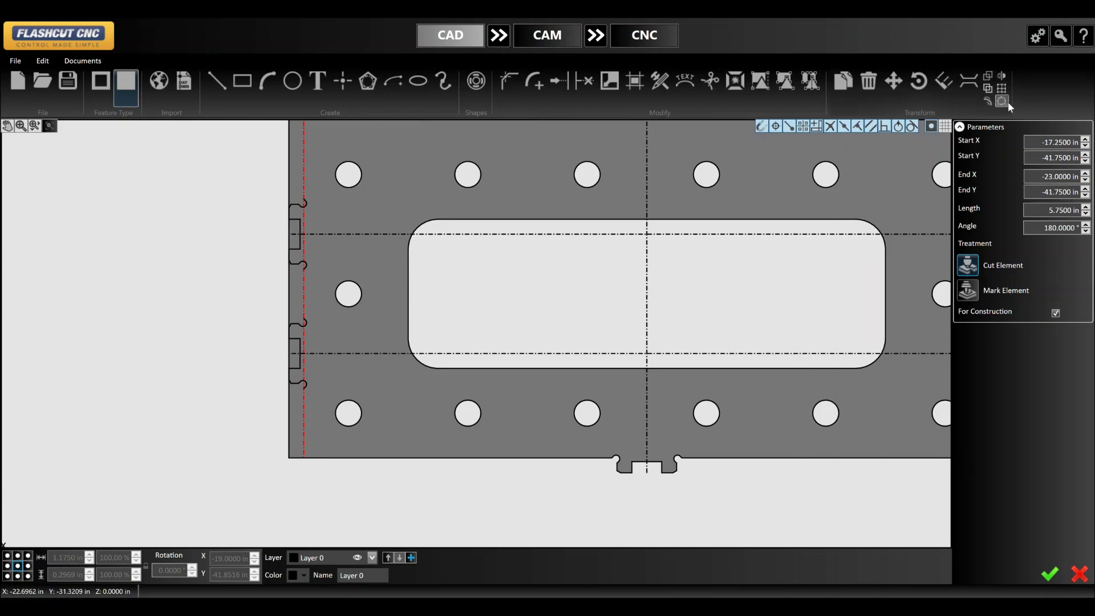
left_click(863, 308)
scroll(531, 309, "down", 2)
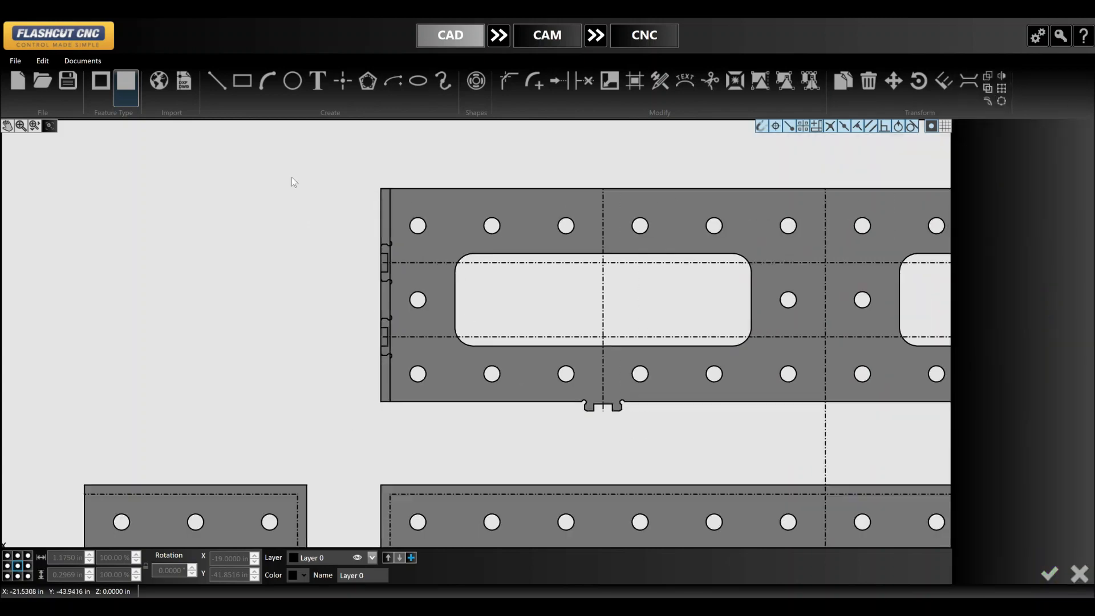
- Trim the converted vertical line where it passes through the two end tab profiles so it meets their rounded relief corners
scroll(379, 211, "up", 6)
key("t")
left_click(434, 354)
left_click(434, 390)
scroll(442, 346, "down", 5)
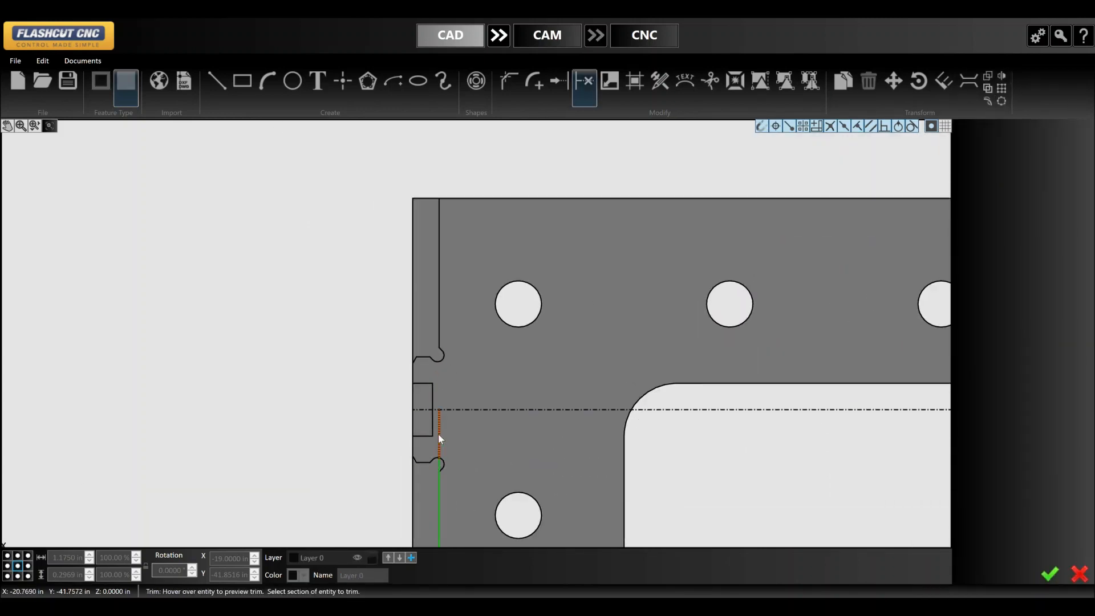
left_click(438, 433)
scroll(501, 322, "down", 9)
scroll(475, 442, "up", 11)
left_click(434, 355)
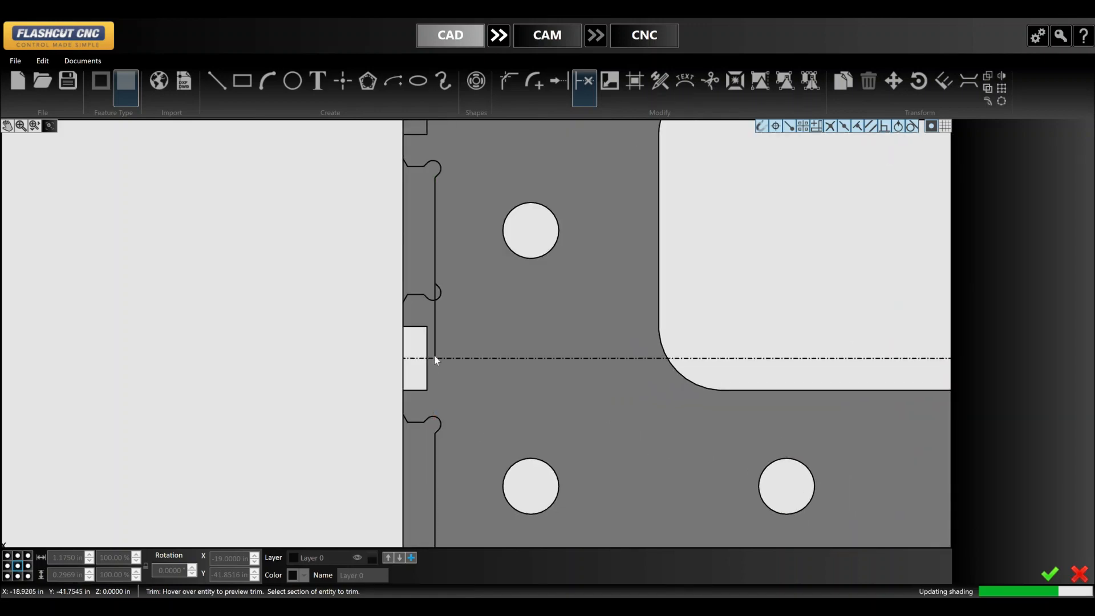
scroll(258, 310, "down", 5)
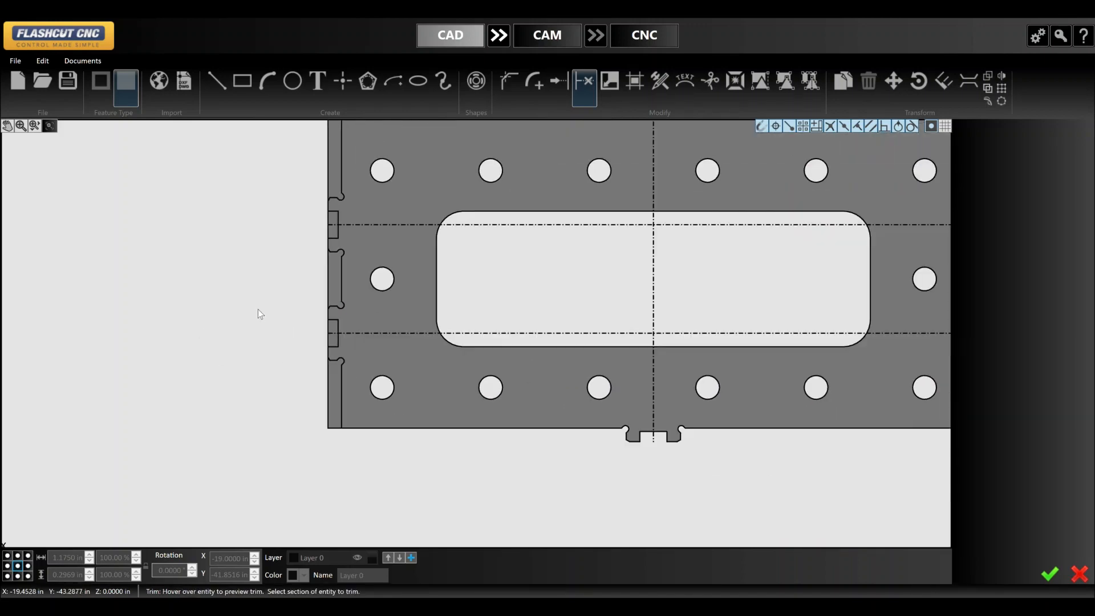
scroll(286, 340, "up", 4)
key("Escape")
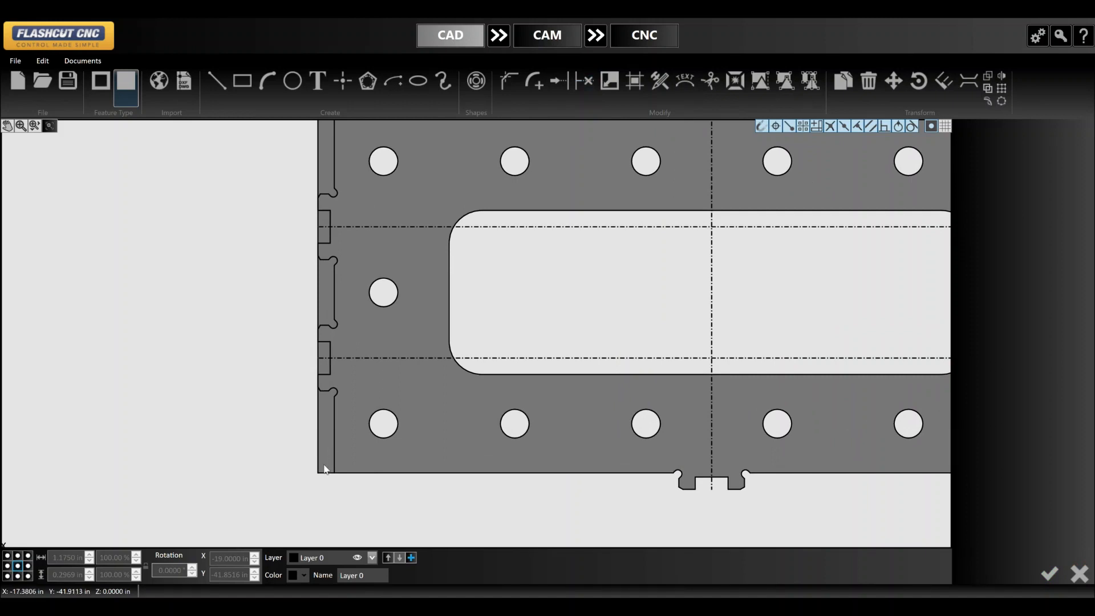
- Trim the strip's upper and lower edges back to the new left end line and delete the old outer left edge
key("Return")
left_click(327, 473)
scroll(325, 472, "down", 5)
scroll(326, 271, "up", 4)
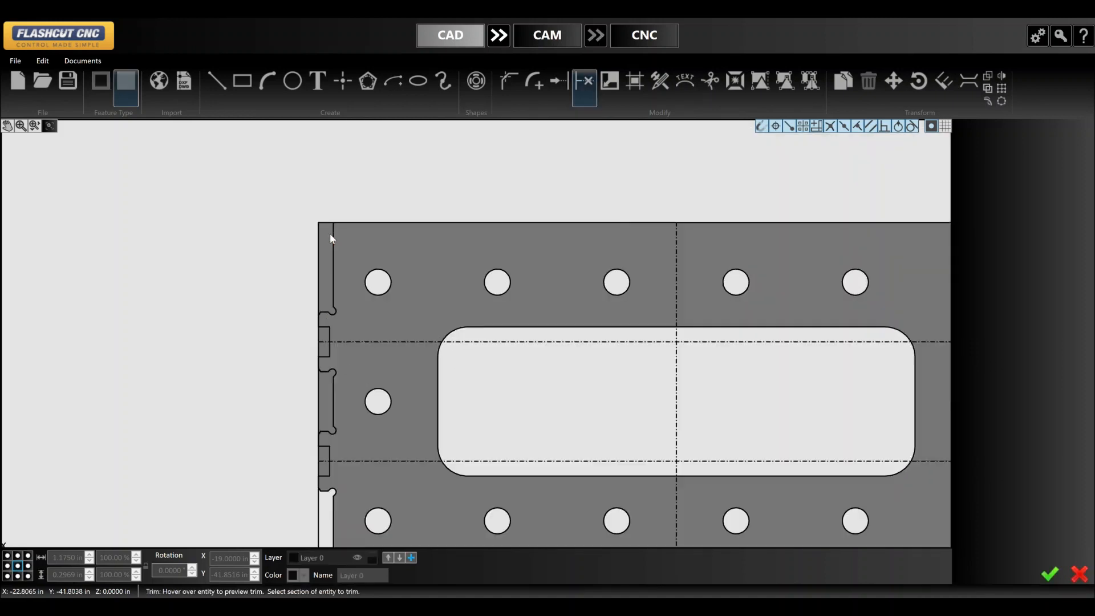
scroll(330, 234, "up", 3)
left_click(328, 219)
key("Escape")
left_click(317, 256)
key("Delete")
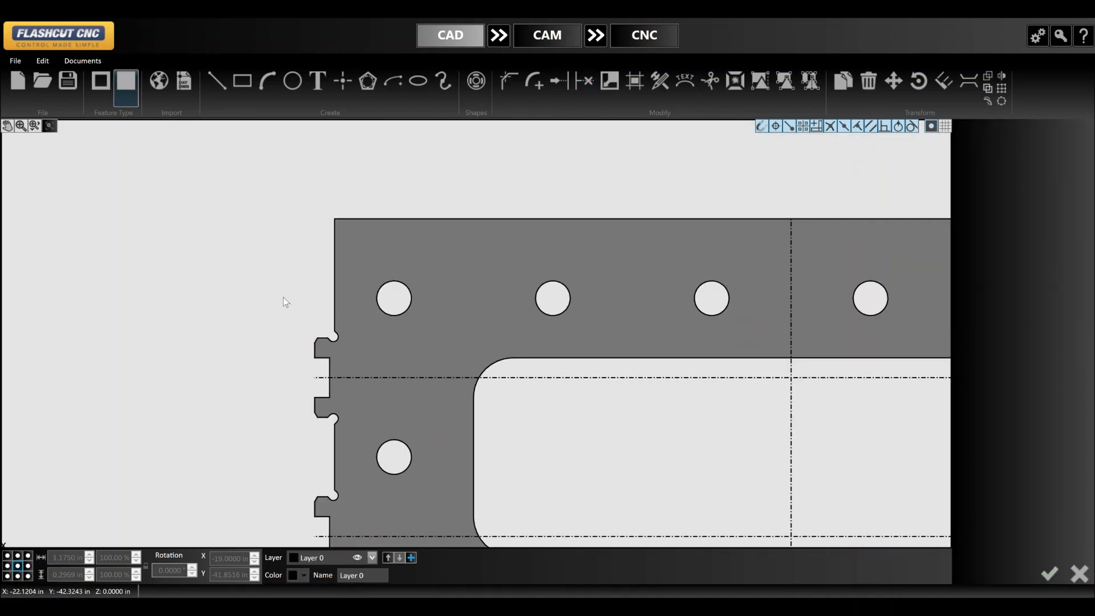
- Trim the two horizontal guides where they project into the notches between the left end tabs
scroll(283, 298, "down", 3)
scroll(308, 477, "up", 4)
key("Return")
left_click(304, 474)
left_click(303, 299)
scroll(251, 301, "down", 12)
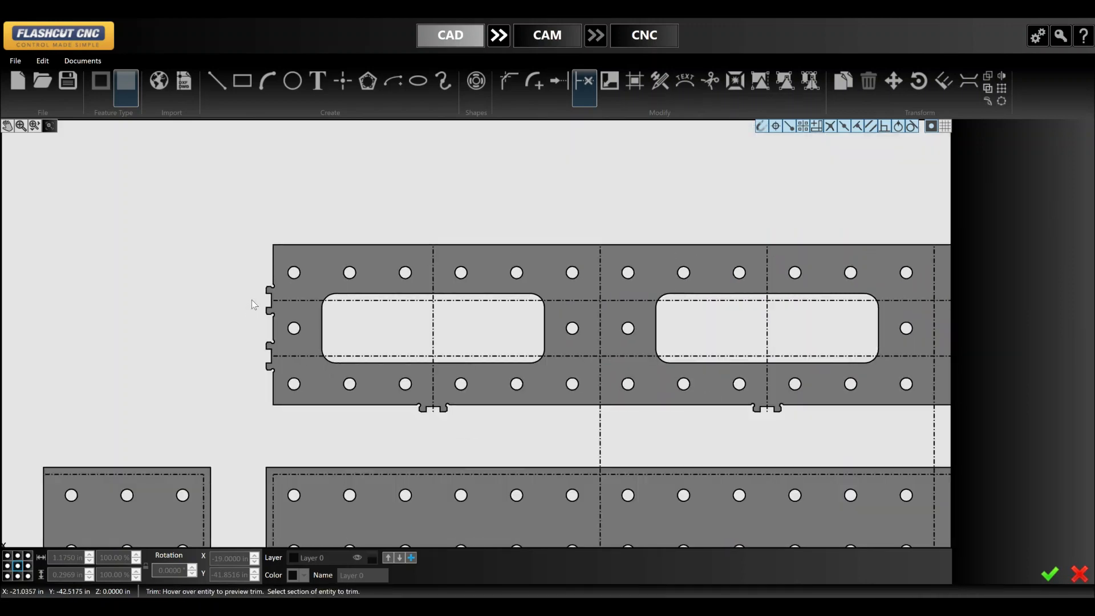
- Mirror a copy of the two left end tab profiles about the vertical centre axis onto the strip's right end
scroll(251, 300, "up", 3)
key("Escape")
left_click(281, 278)
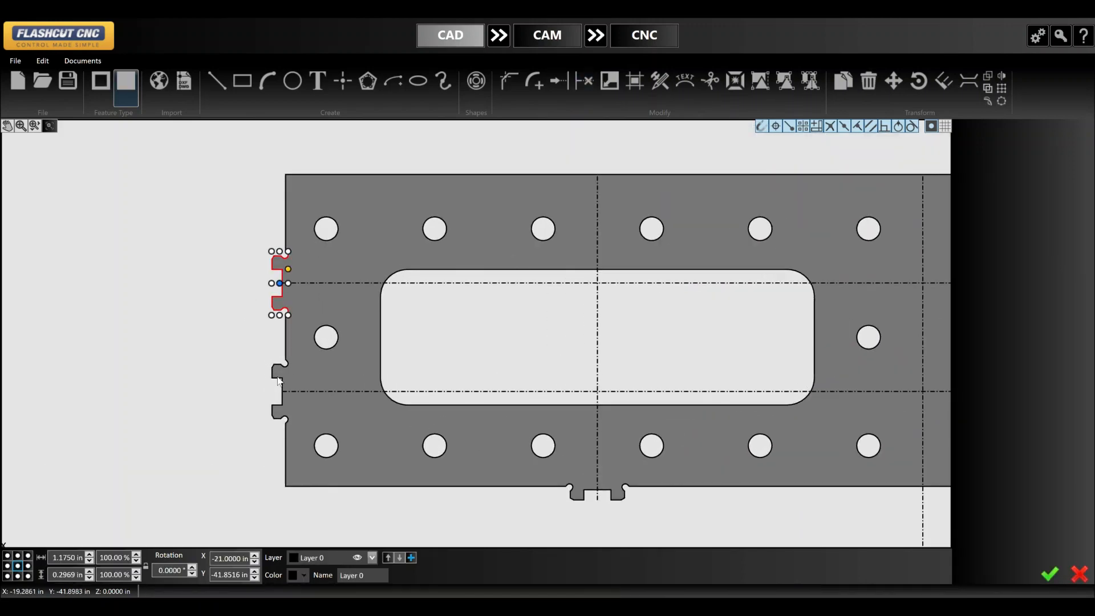
left_click(277, 377, "shift")
scroll(212, 360, "down", 9)
scroll(454, 280, "up", 2)
left_click(1001, 76)
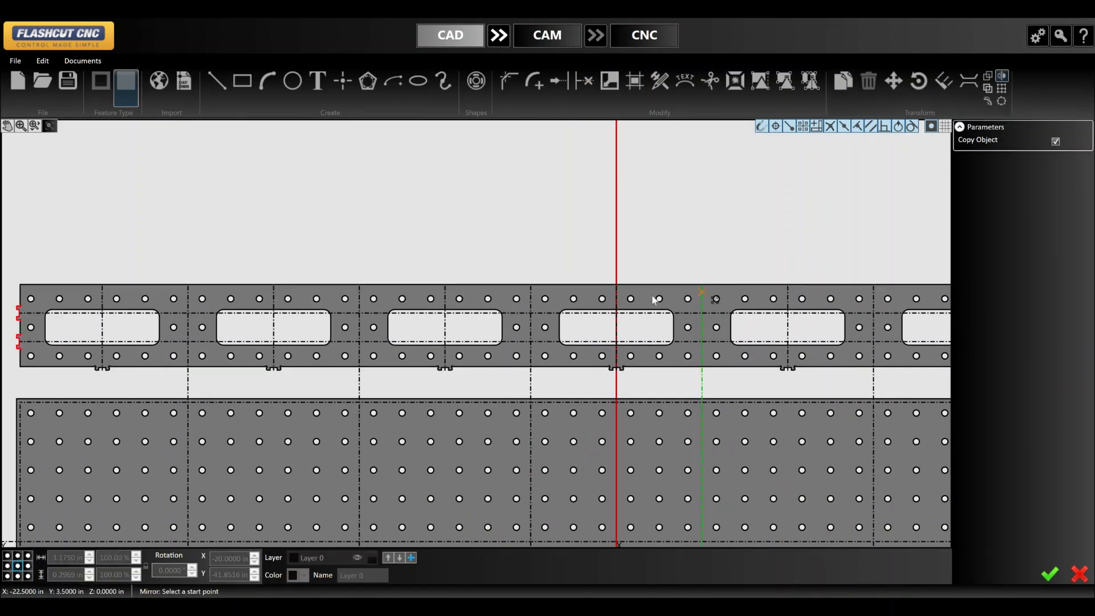
scroll(627, 325, "up", 5)
left_click(599, 337)
left_click(599, 308)
- Convert the vertical guide along the strip's right end from construction geometry to a regular cut line
scroll(281, 310, "down", 11)
scroll(446, 294, "up", 9)
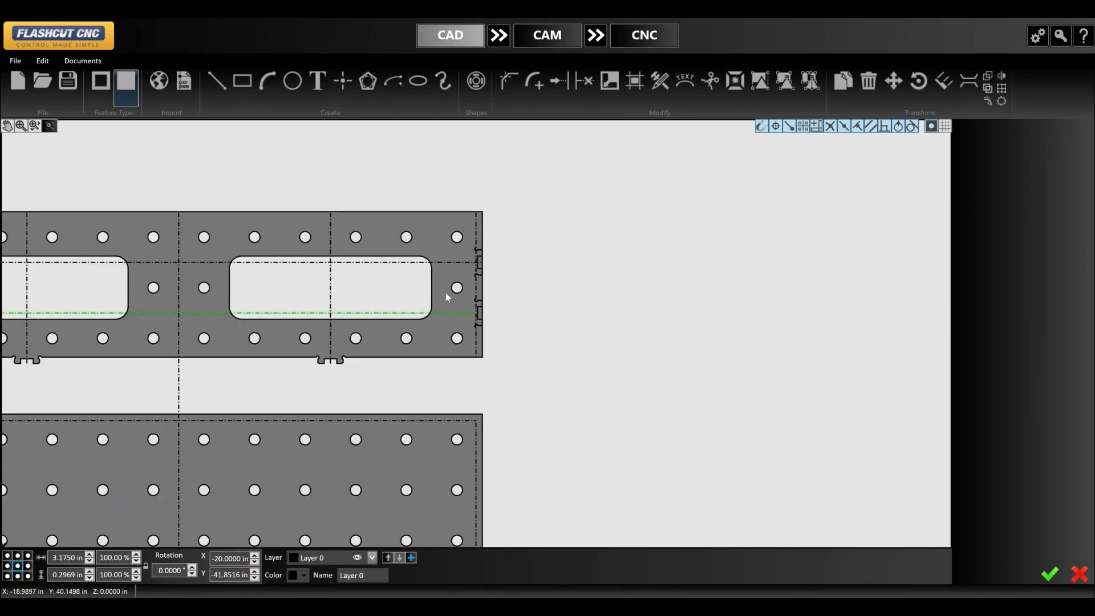
scroll(580, 289, "up", 6)
scroll(580, 211, "down", 2)
left_click(512, 201)
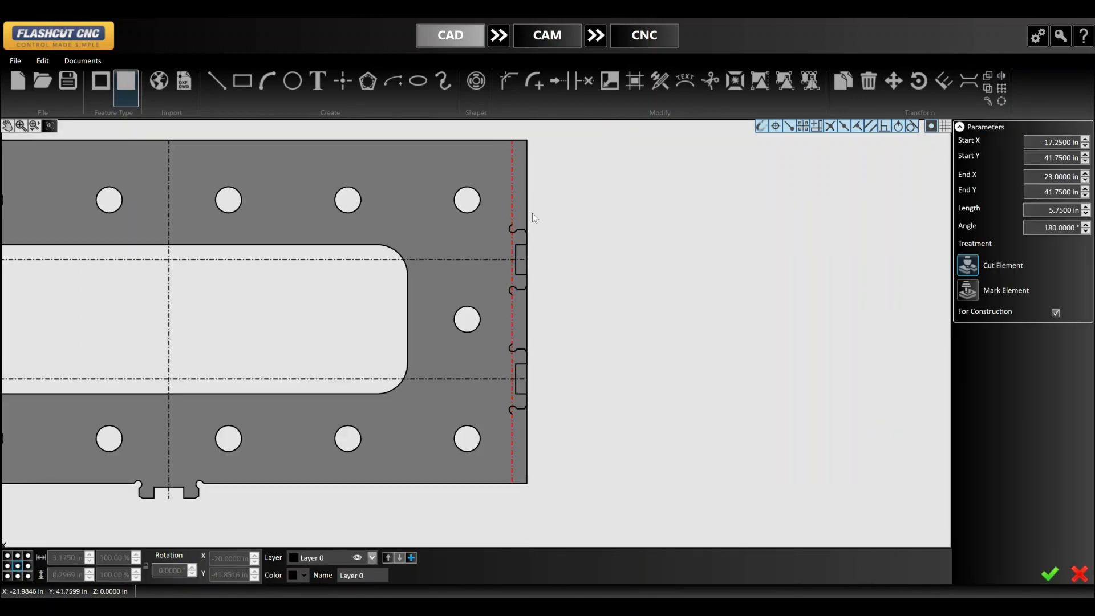
left_click(1055, 314)
left_click(545, 204)
- Trim the strip's upper and lower edges back to the new right end line and delete the old outer right edge
scroll(520, 130, "down", 5)
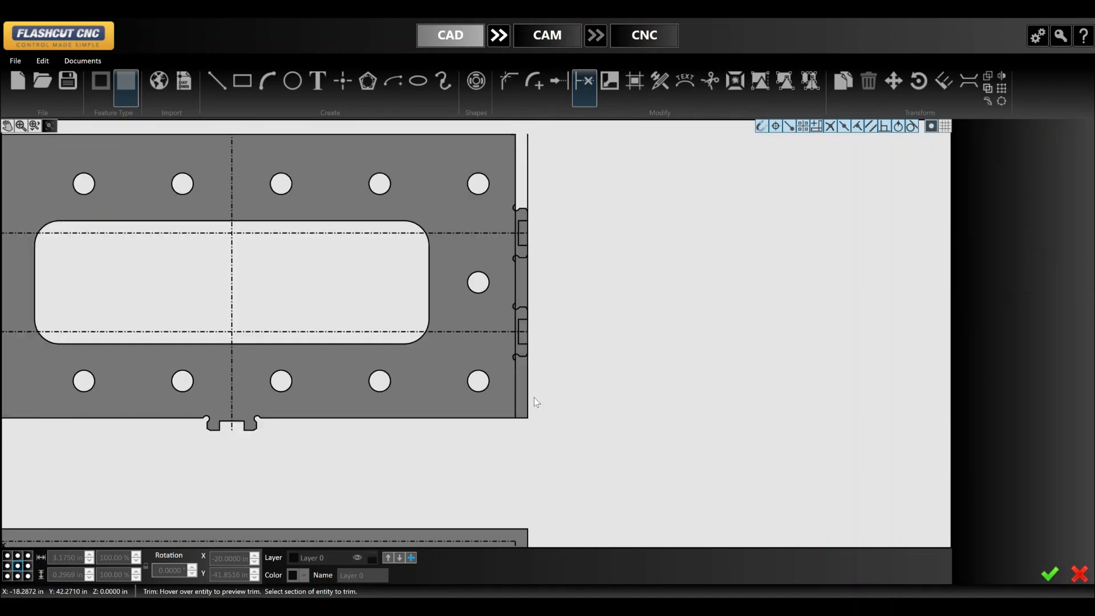
left_click(526, 418)
key("Escape")
left_click(528, 372)
key("Delete")
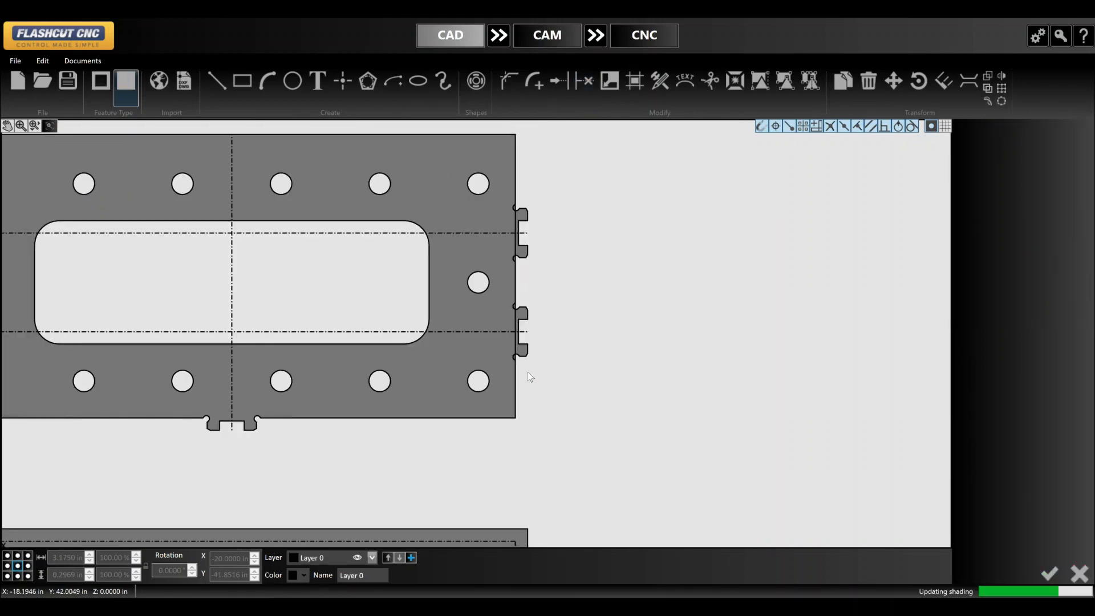
- Trim the right end line where it passes through the upper tab so it meets the rounded relief corners
scroll(489, 190, "up", 4)
scroll(519, 207, "up", 5)
key("t")
left_click(544, 243)
left_click(544, 269)
scroll(543, 289, "down", 2)
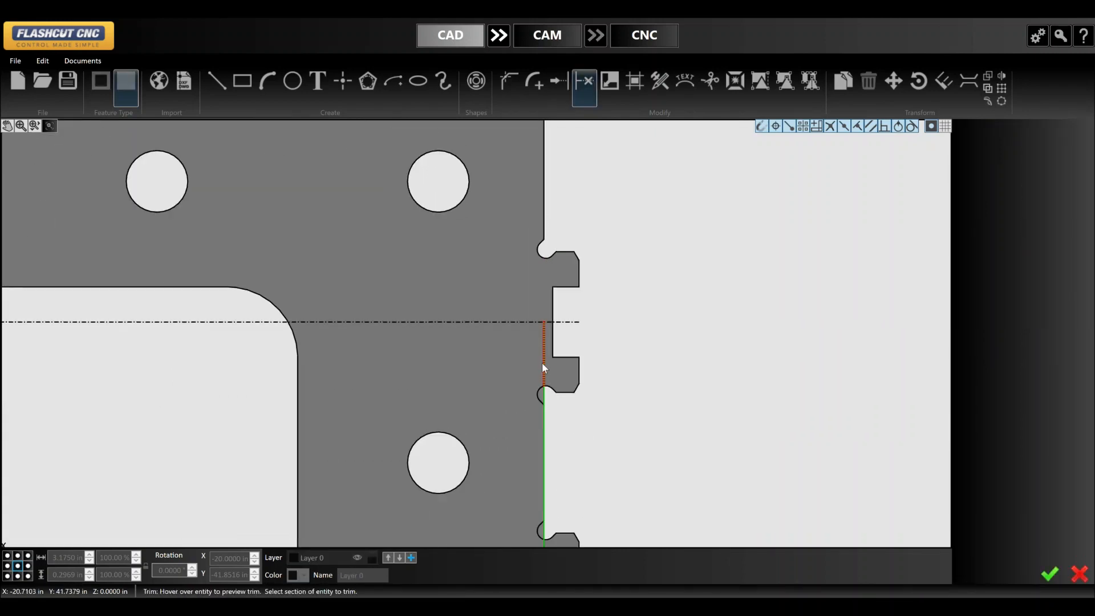
left_click(543, 365)
- Trim the right end line where it passes through the lower tab so it meets that tab's relief corners
scroll(542, 383, "down", 4)
scroll(544, 465, "up", 7)
left_click(528, 414)
left_click(528, 442)
scroll(552, 334, "down", 6)
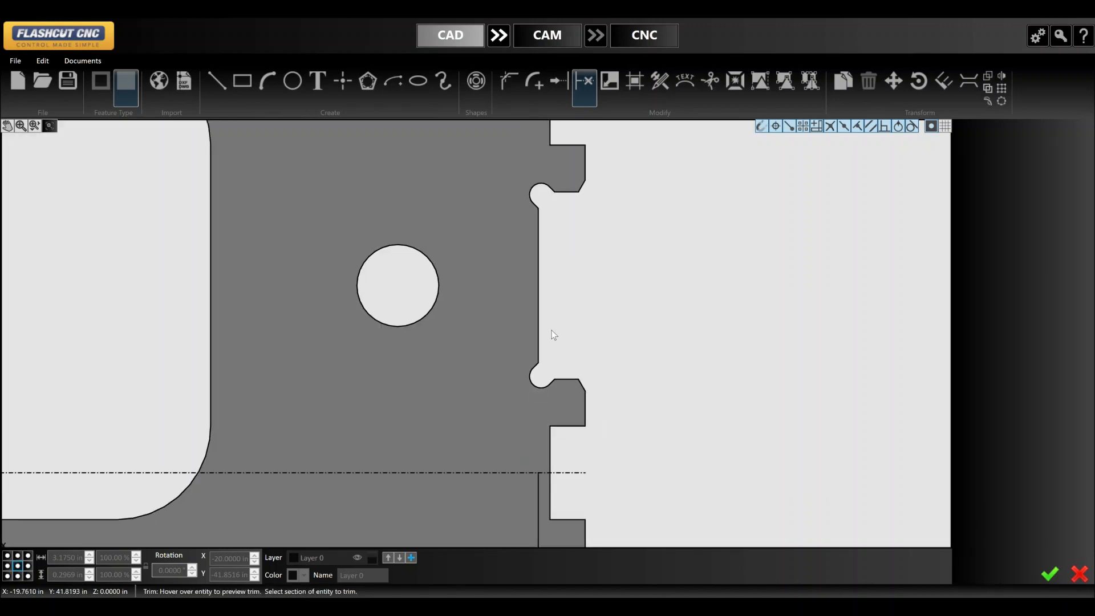
scroll(544, 431, "up", 4)
left_click(548, 440)
- Examine both tabbed ends of the long strip, the overall layout and the upper part of the narrow side strip
scroll(701, 328, "down", 6)
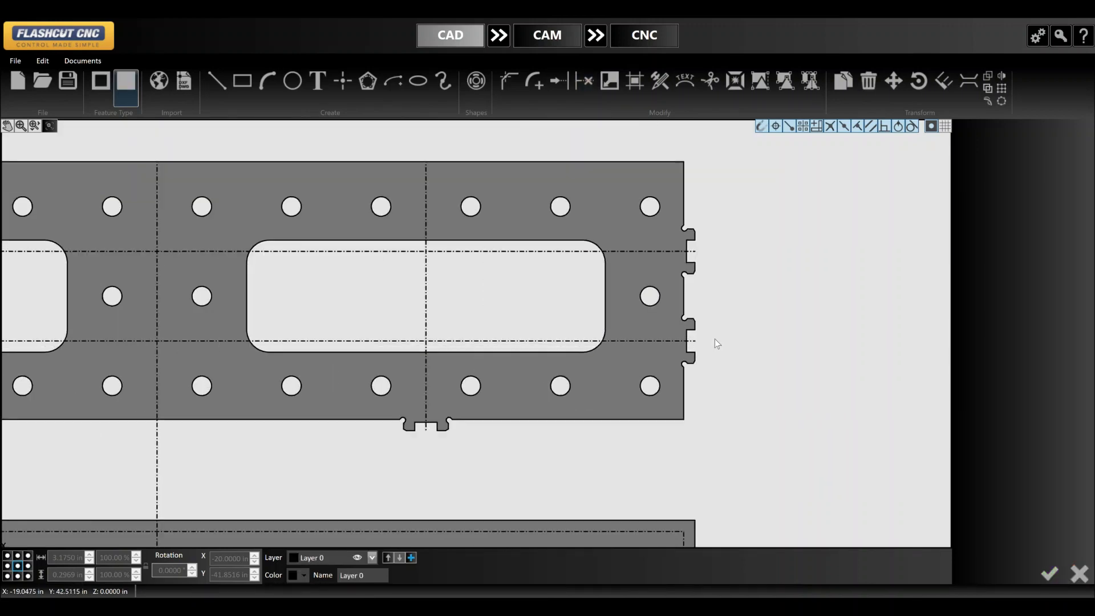
scroll(689, 341, "up", 3)
scroll(726, 206, "down", 6)
key("Escape")
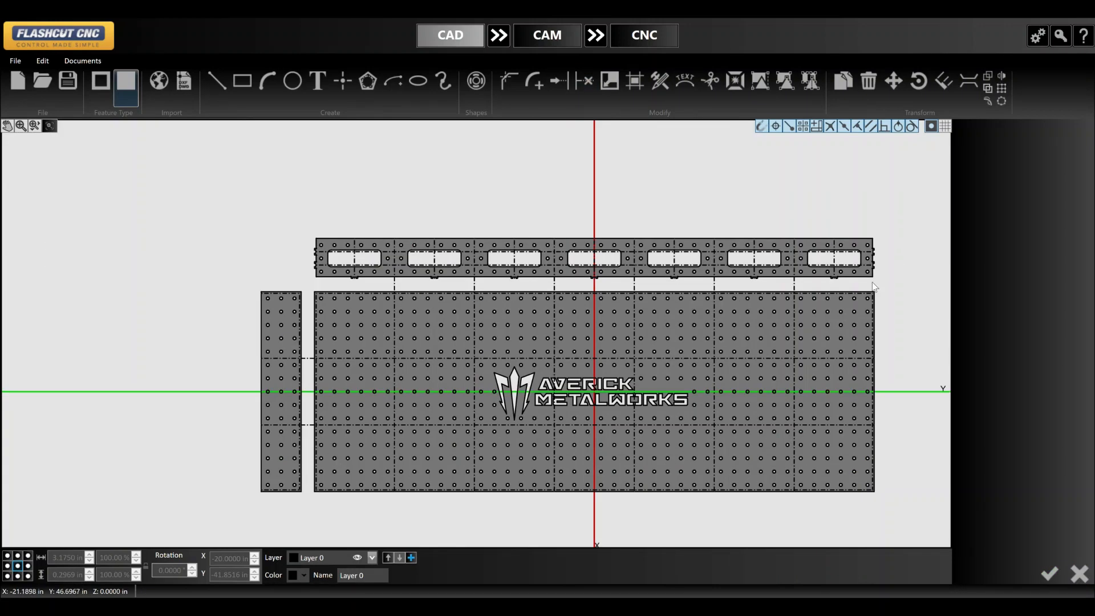
scroll(604, 239, "up", 3)
scroll(564, 233, "up", 1)
scroll(456, 239, "down", 5)
scroll(587, 258, "up", 4)
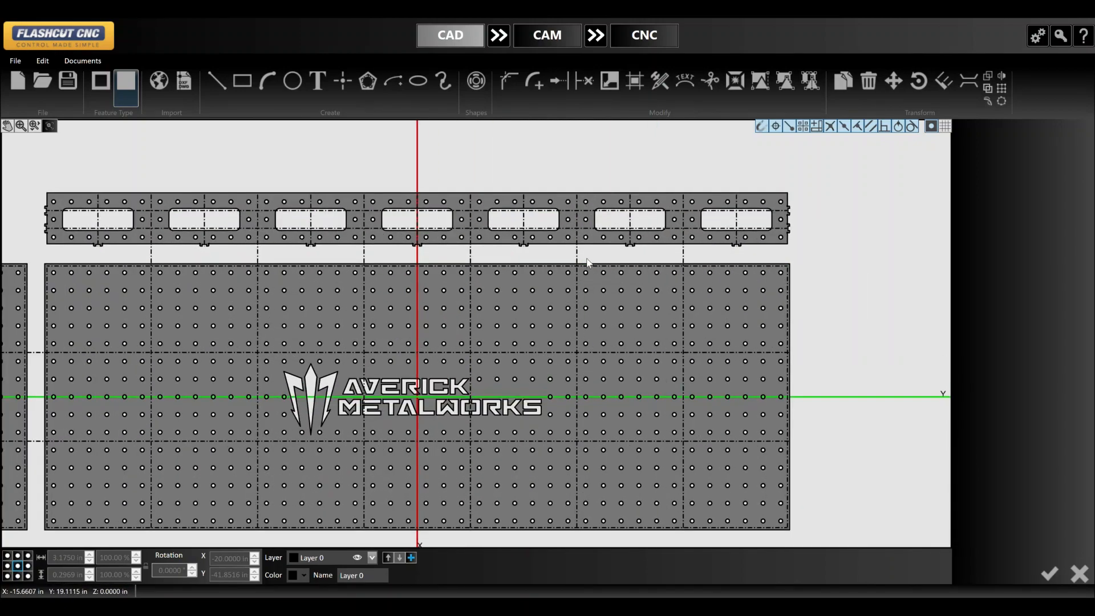
scroll(823, 233, "down", 2)
scroll(406, 252, "down", 2)
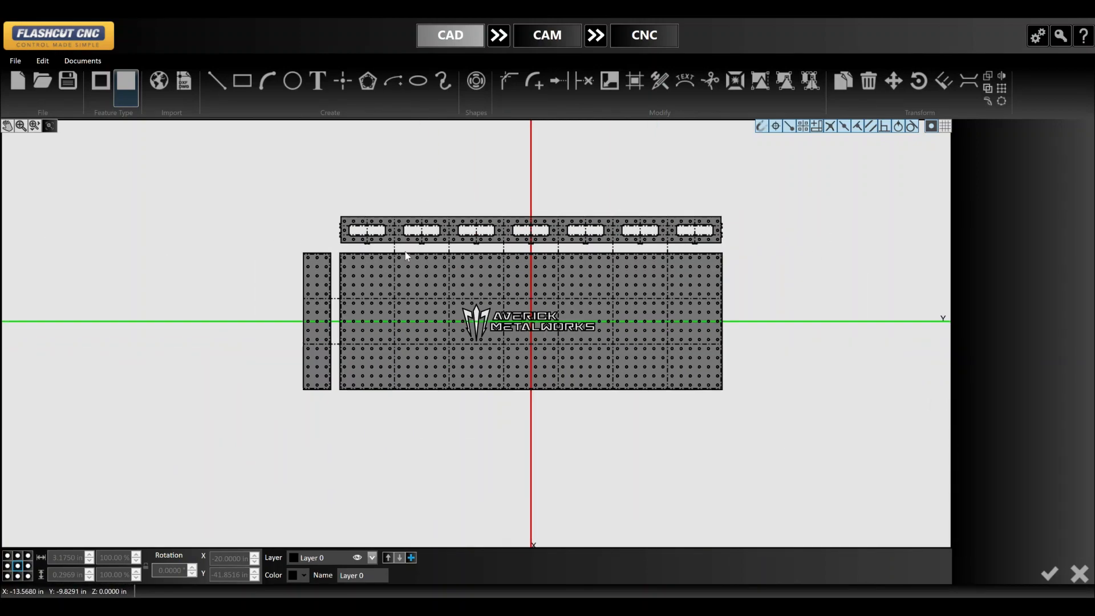
scroll(342, 274, "up", 6)
scroll(321, 296, "up", 2)
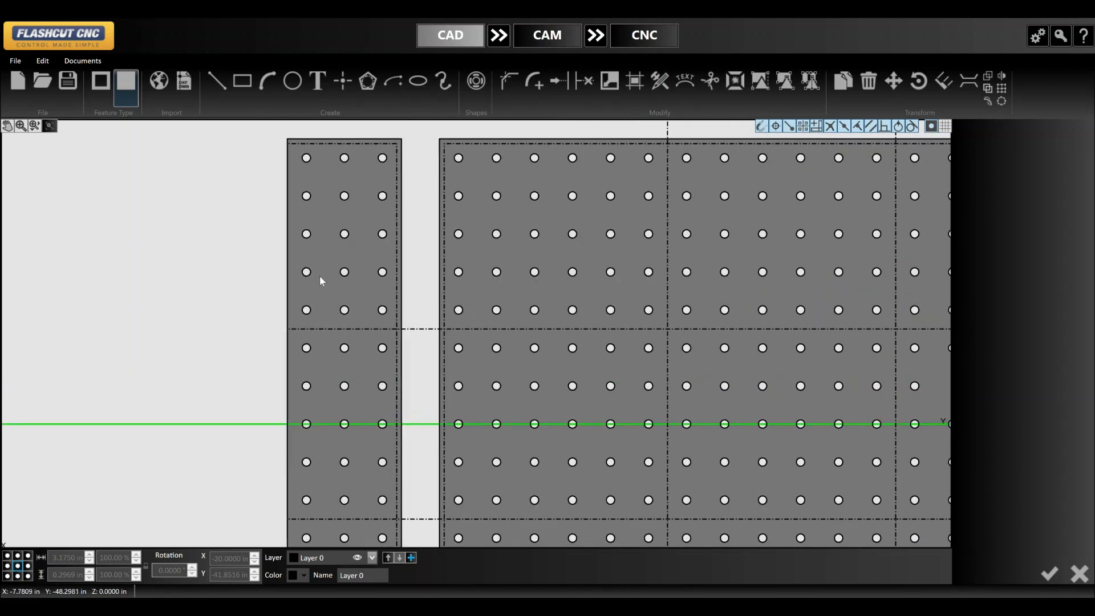
scroll(370, 381, "down", 5)
scroll(374, 277, "up", 6)
scroll(374, 194, "up", 4)
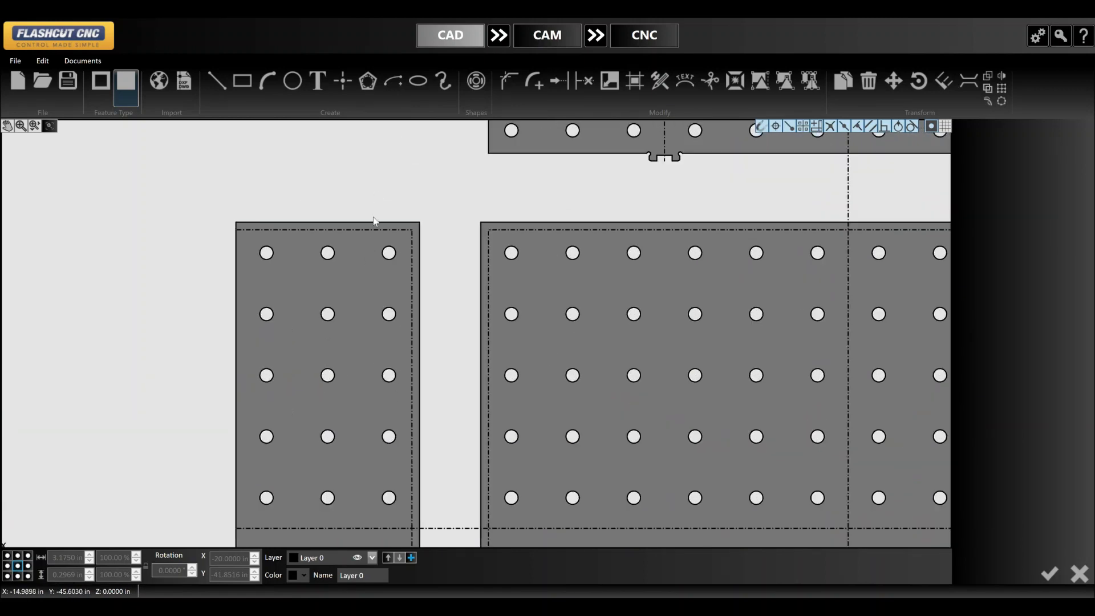
key("t")
key("l")
left_click(375, 222)
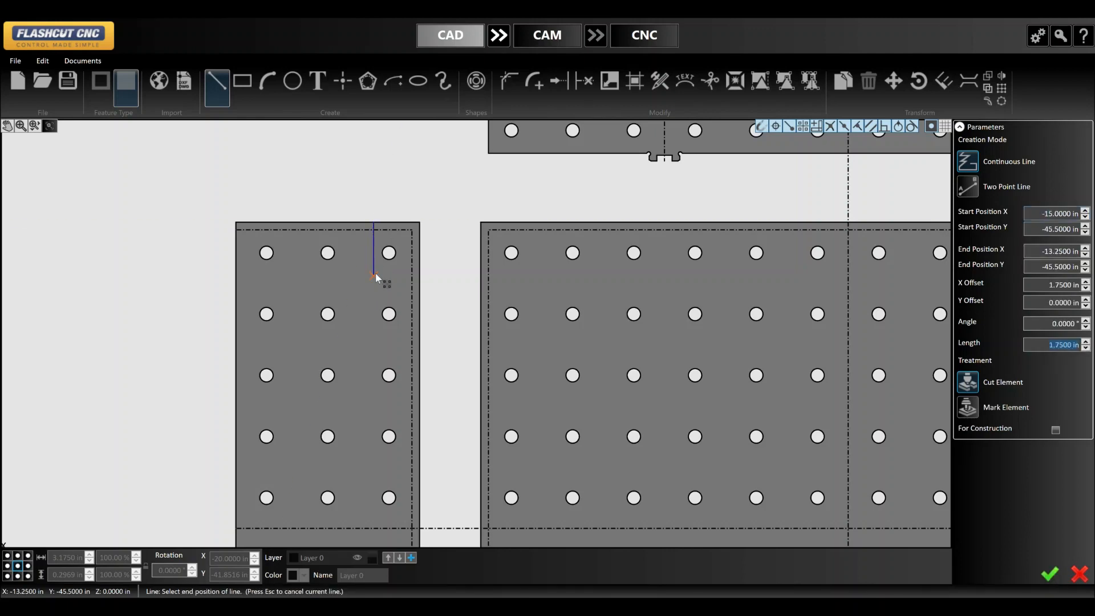
key("Return")
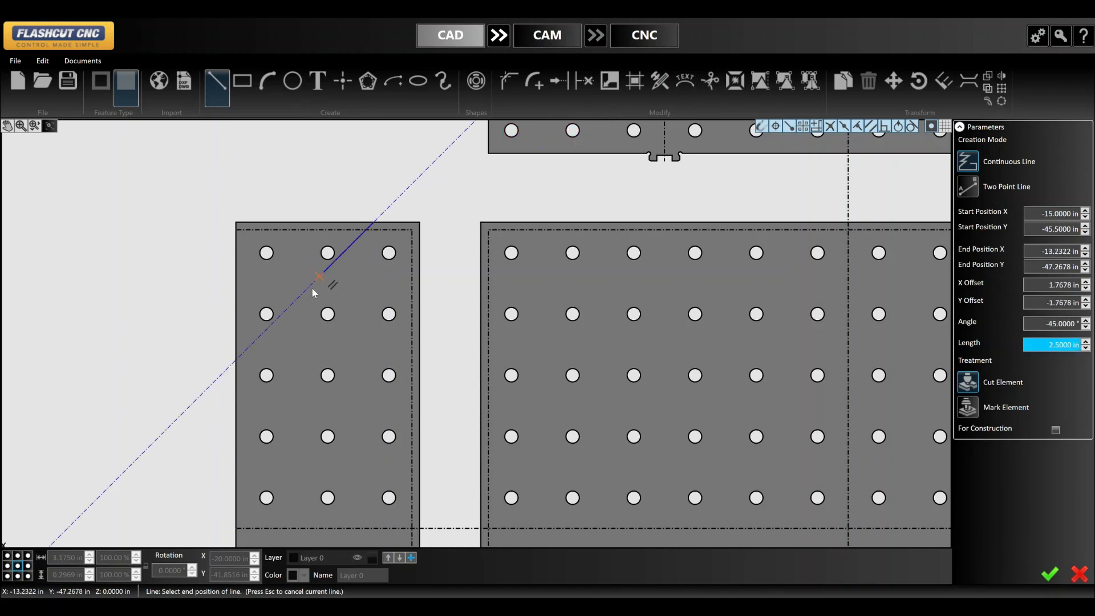
key("Escape")
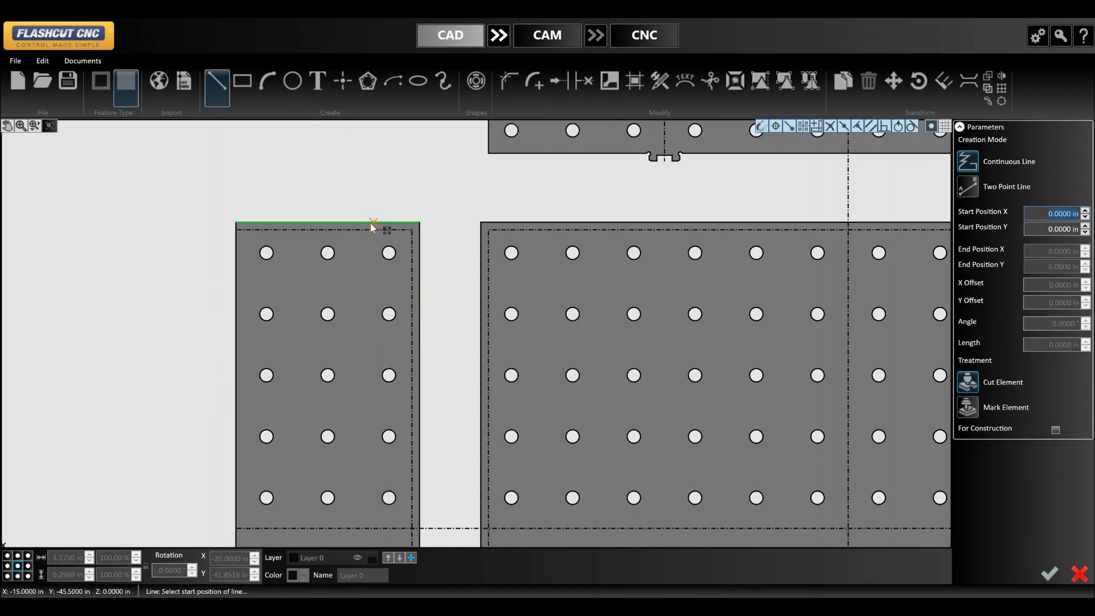
- Draw a 5 in vertical line down from the narrow strip's top edge, plus a short horizontal line at its lower end
left_click(371, 223)
type("5")
key("Return")
left_click(374, 375)
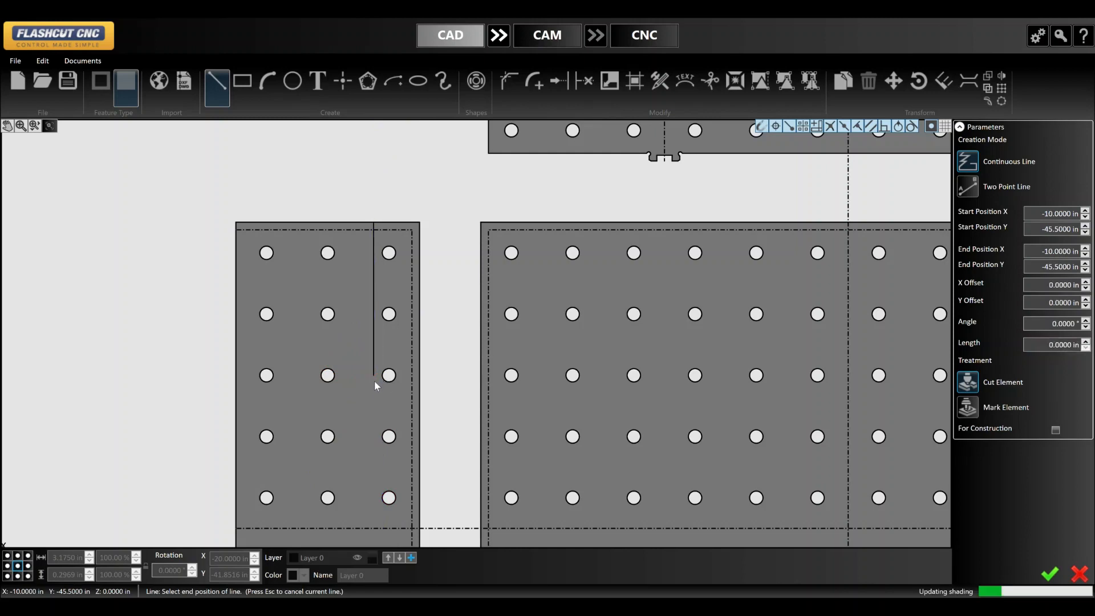
left_click(358, 376)
key("Escape")
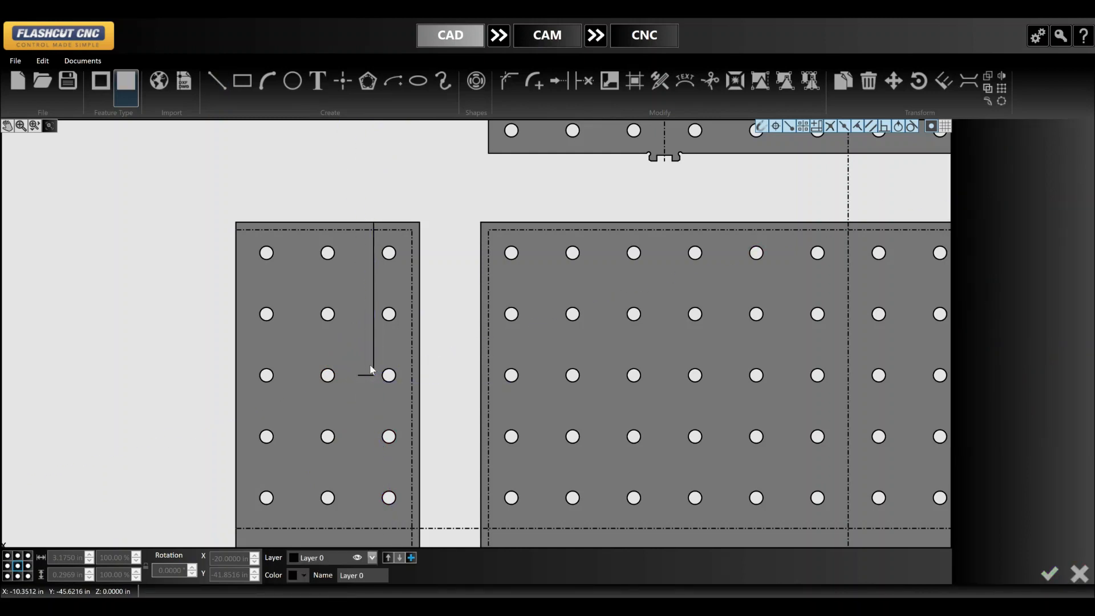
- Extend the short horizontal line in both directions to the narrow strip's left and right edges
key("e")
left_click(370, 375)
left_click(365, 376)
left_click(353, 375)
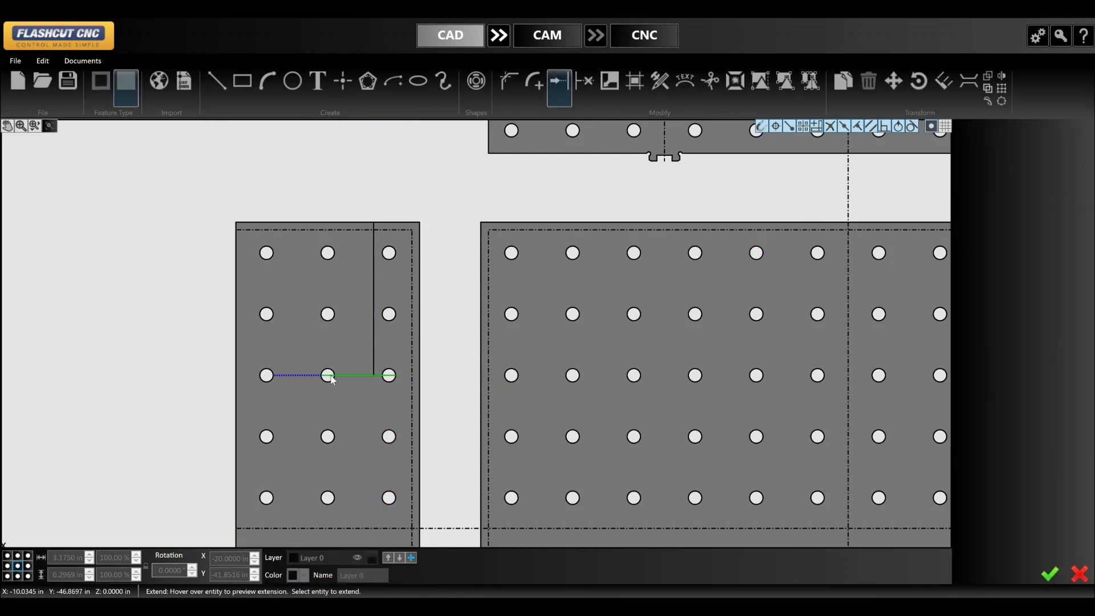
left_click(319, 375)
left_click(291, 375)
left_click(288, 375)
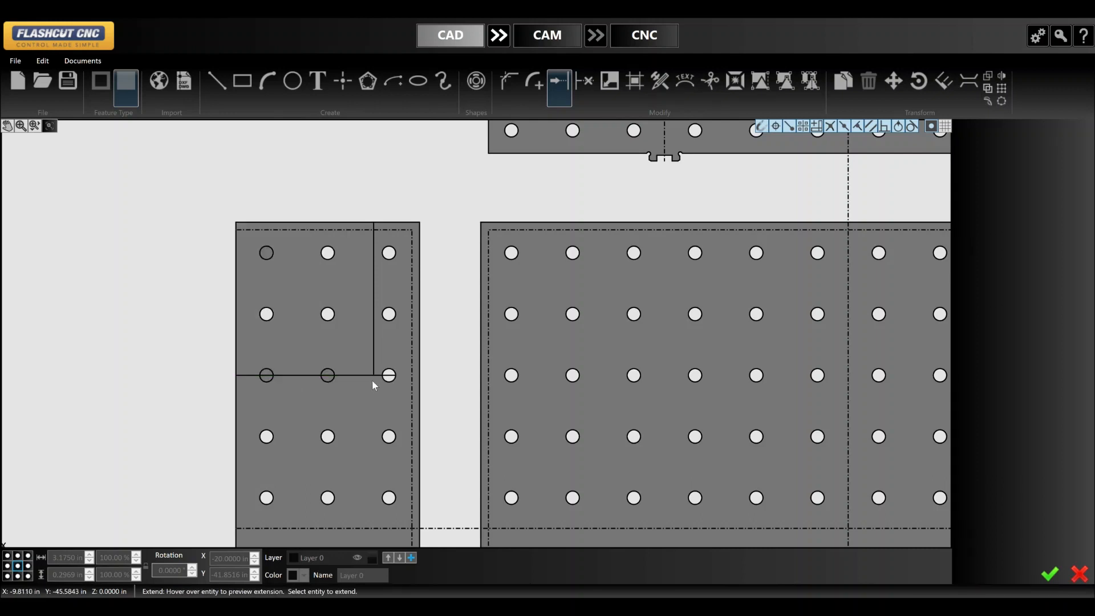
left_click(406, 378)
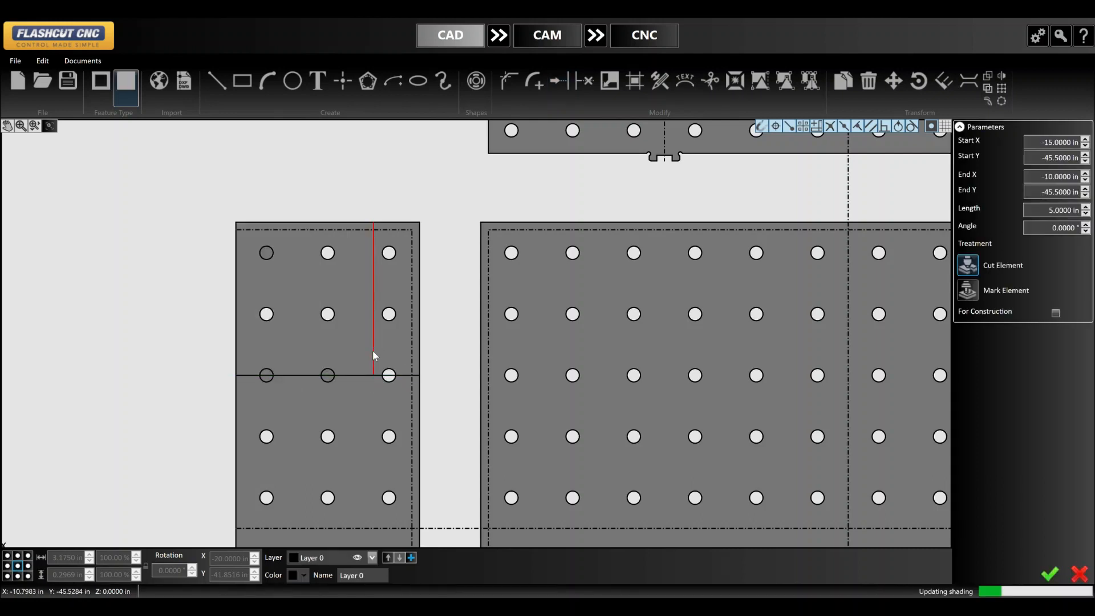
- Delete the 5 in vertical helper line and convert the horizontal line to construction geometry
left_click(444, 330)
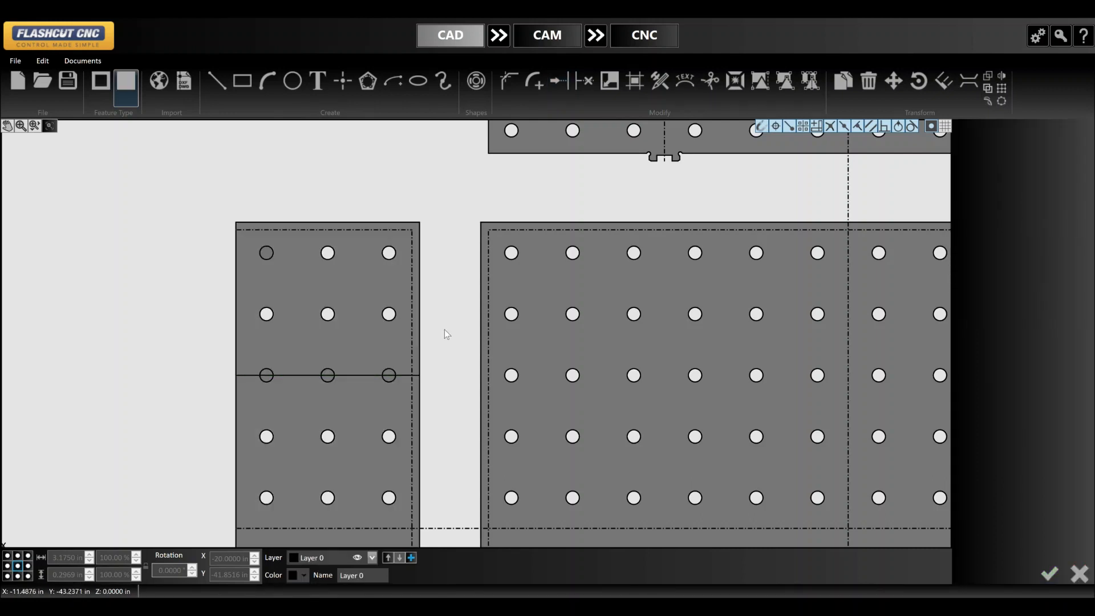
left_click(354, 375)
left_click(1056, 313)
left_click(465, 386)
scroll(378, 404, "up", 2)
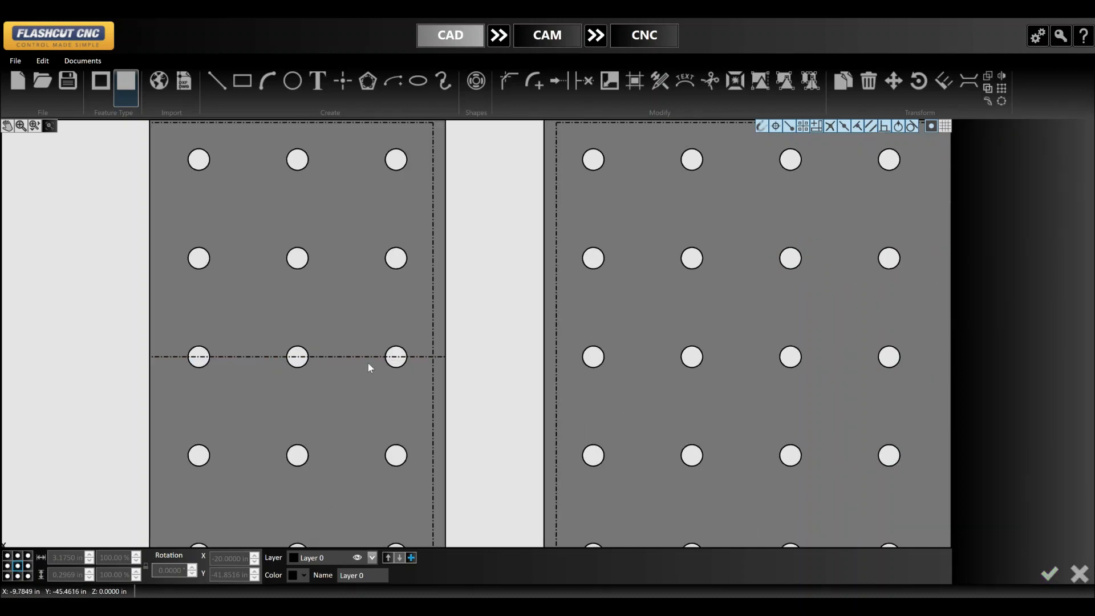
- Create a linear pattern of the horizontal guide down the narrow strip with 10 in spacing and a count of 3
left_click(352, 357)
scroll(324, 400, "down", 2)
middle_click_drag(324, 399, 412, 330)
scroll(381, 264, "down", 7)
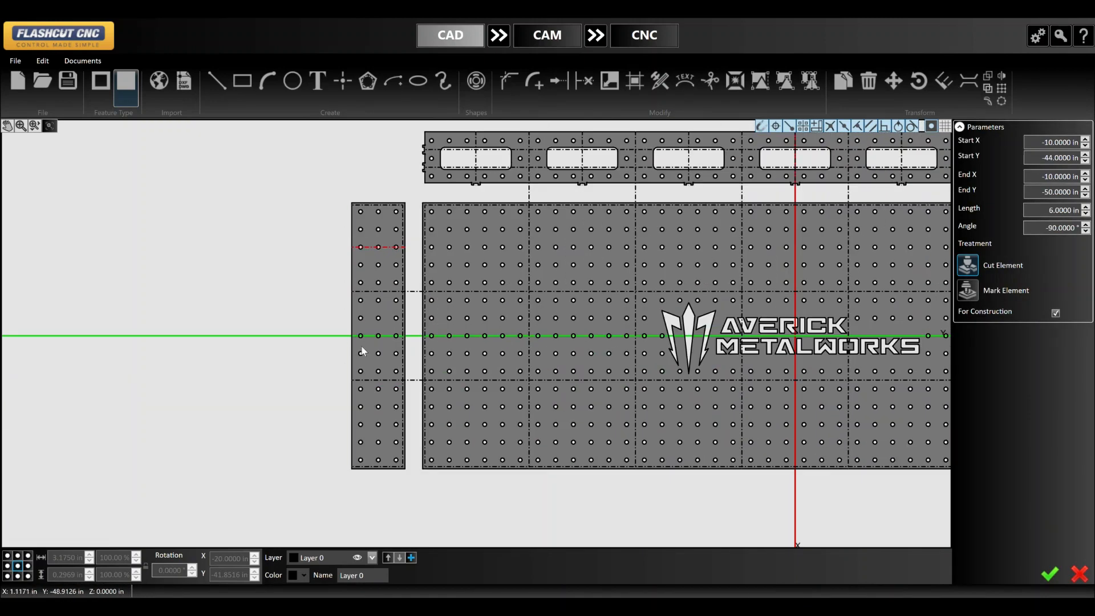
scroll(361, 349, "up", 1)
left_click(892, 82)
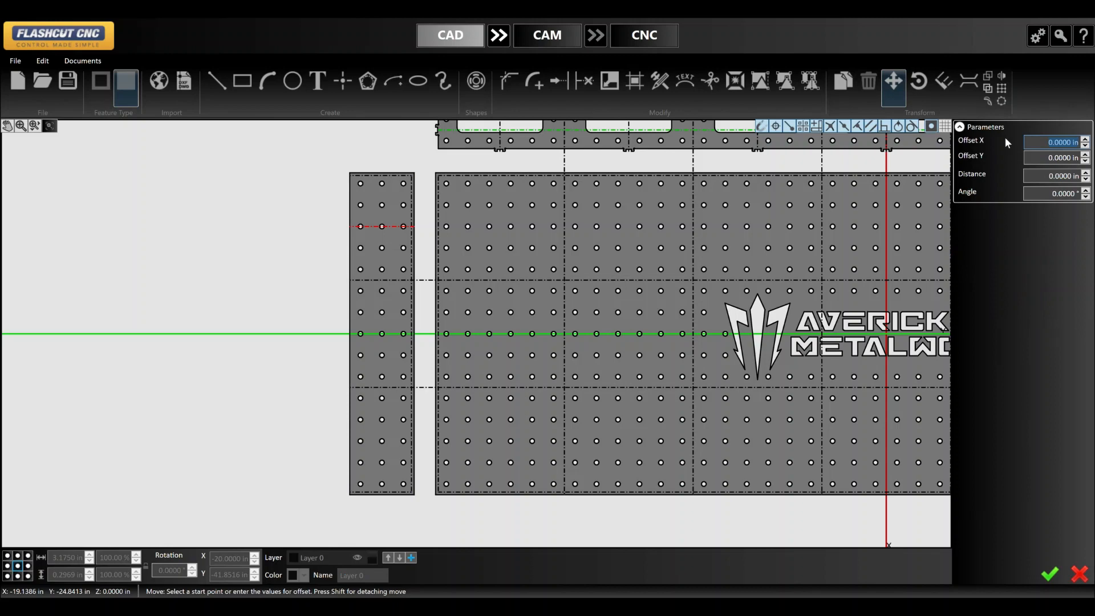
left_click(1002, 88)
left_click(1086, 174)
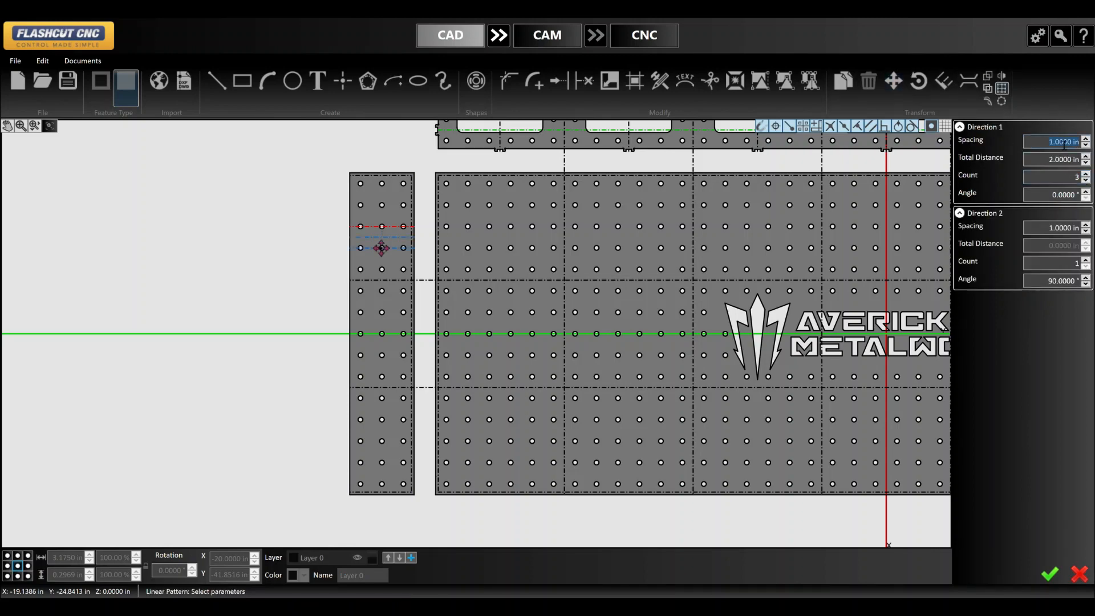
type("10")
key("Return")
left_click(1050, 572)
- Draw a 2 in horizontal line inward from the narrow strip's right edge, starting at X -14.25, Y -44 in
scroll(388, 171, "up", 5)
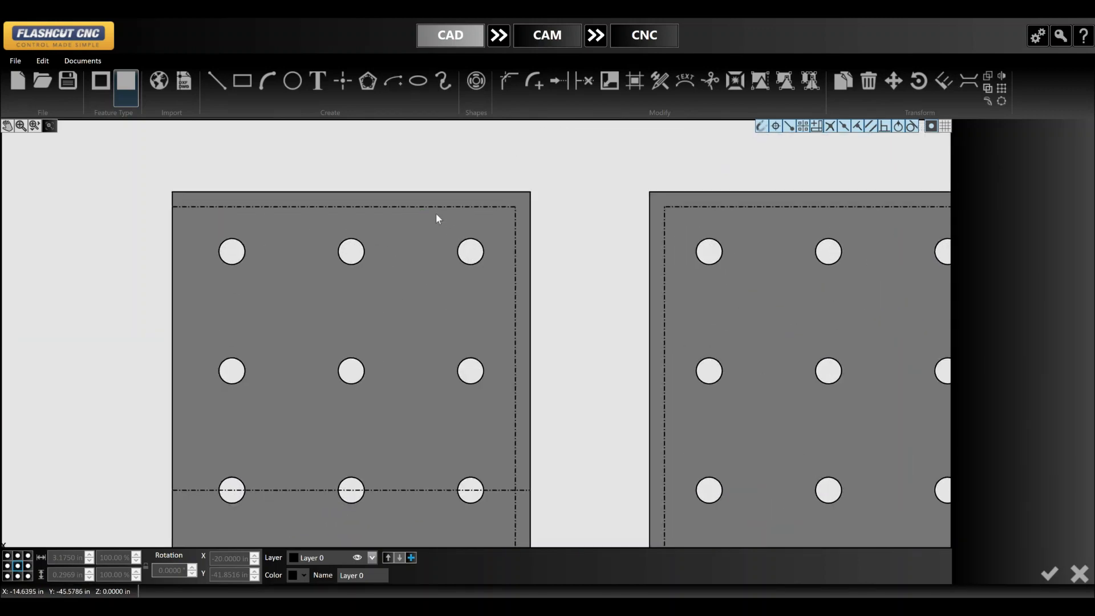
key("l")
left_click(530, 236)
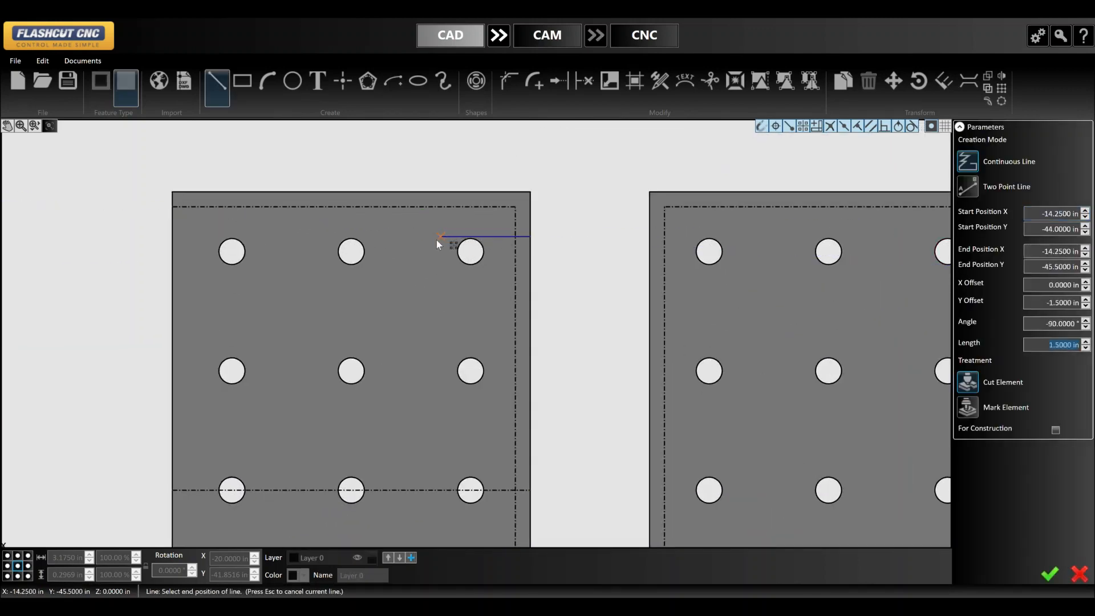
key("Return")
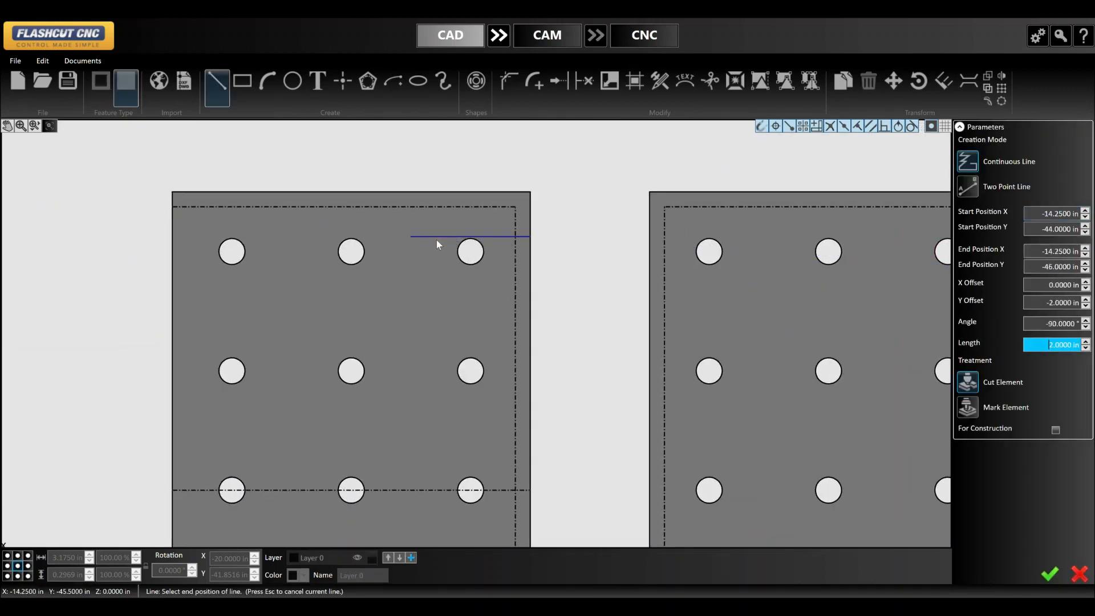
- Continue with a vertical line at angle 0° from the 2 in line's inner end to just past the strip's bottom edge
scroll(419, 151, "down", 5)
scroll(371, 171, "down", 3)
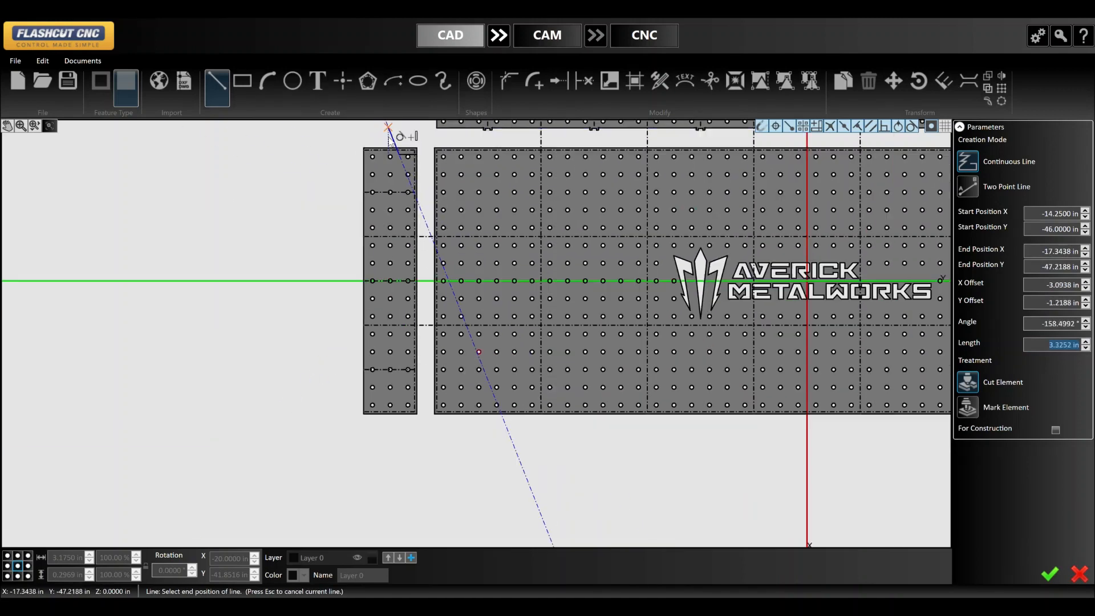
left_click(1062, 325)
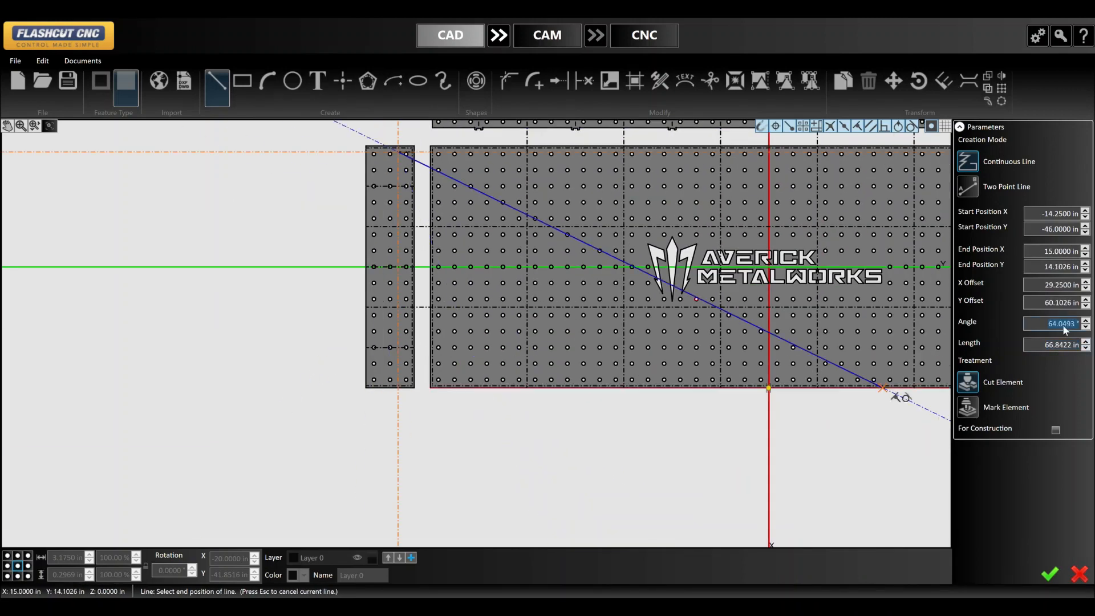
type("0")
key("Return")
left_click(443, 404)
key("Escape")
- Extend the new vertical line up to the narrow strip's top edge and delete the short horizontal helper line
key("t")
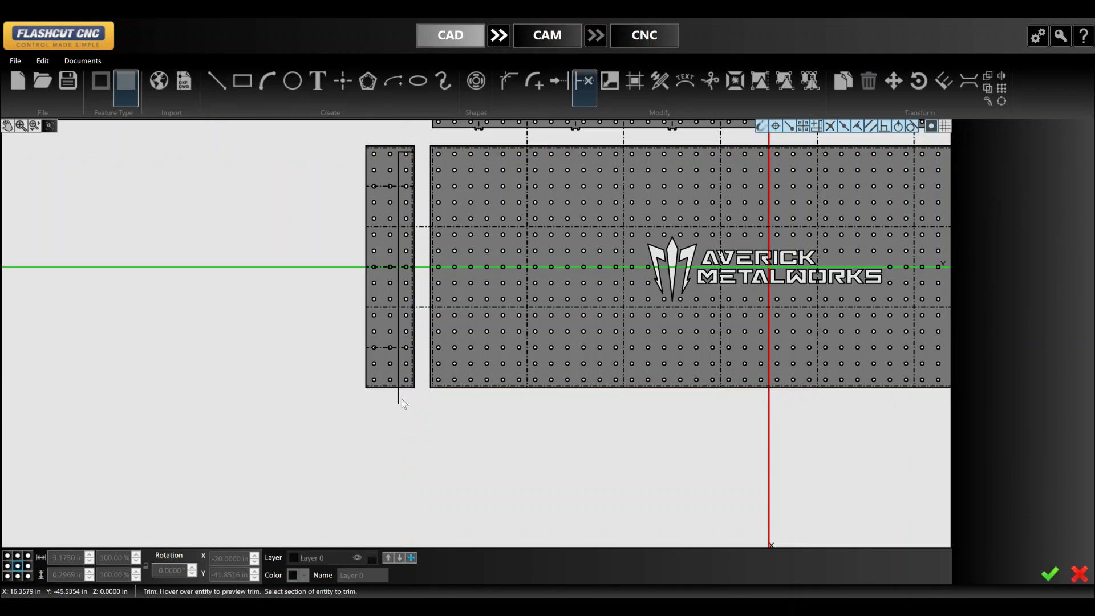
scroll(399, 410, "down", 2)
scroll(352, 334, "up", 6)
key("e")
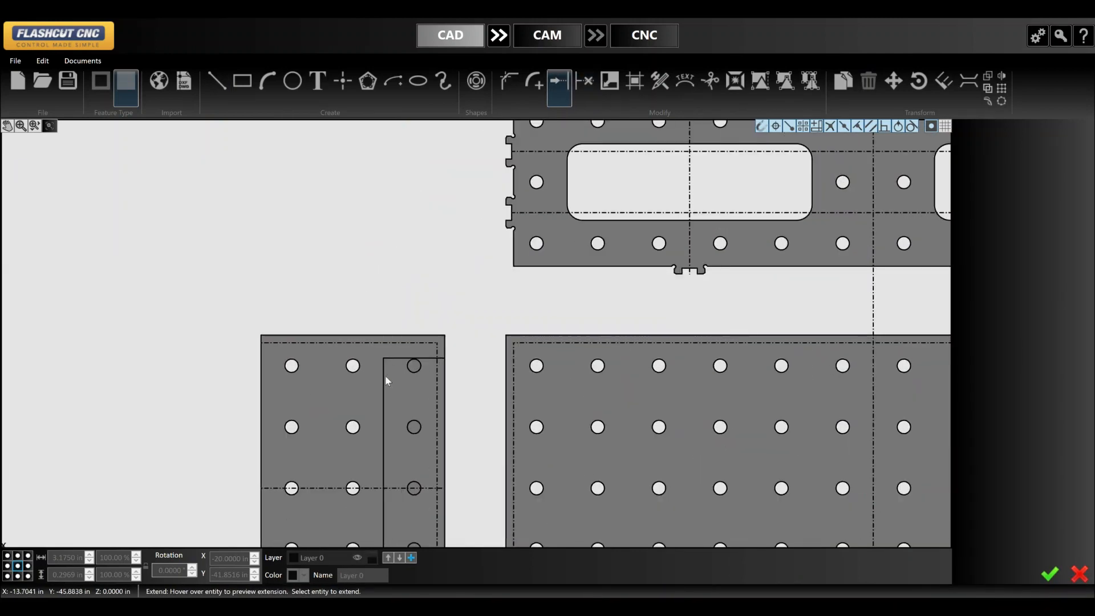
left_click(383, 374)
key("Escape")
scroll(399, 365, "down", 3)
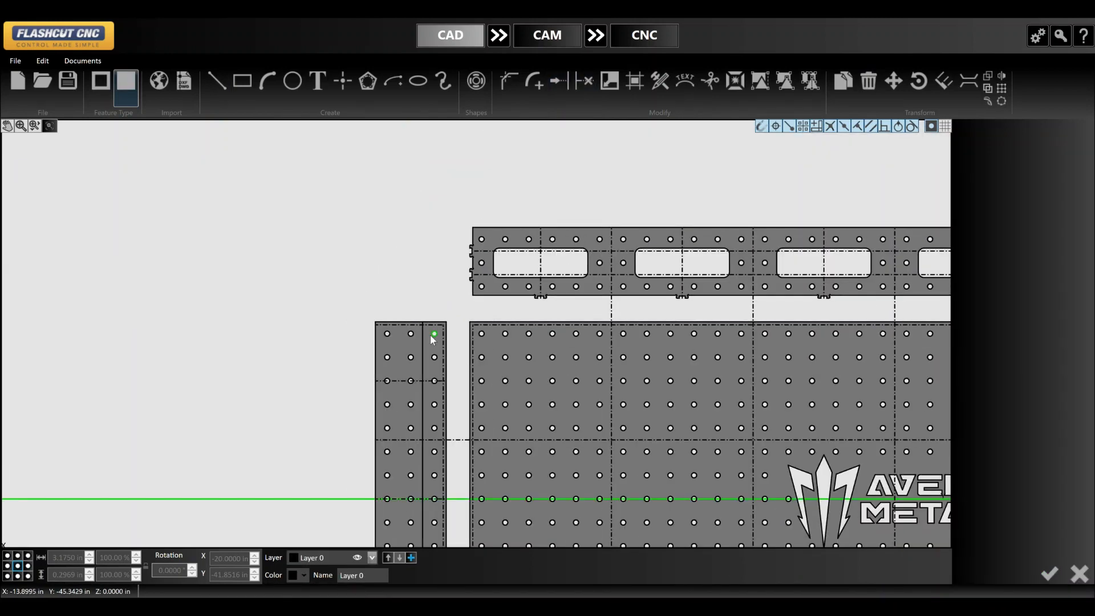
- Convert the new vertical line on the narrow side strip to a construction line
scroll(418, 354, "up", 2)
left_click(417, 352)
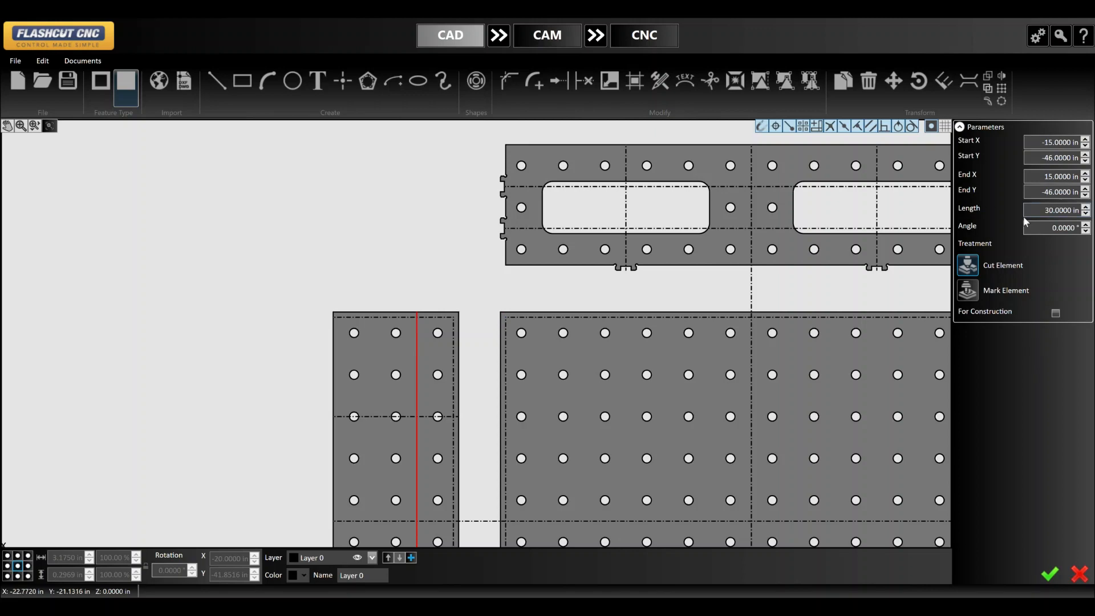
left_click(1056, 313)
left_click(410, 281)
- Linear-pattern the vertical guide with a Direction 2 count of 2, placing the copy between the side strip's left and middle hole columns
left_click(417, 354)
left_click(1002, 87)
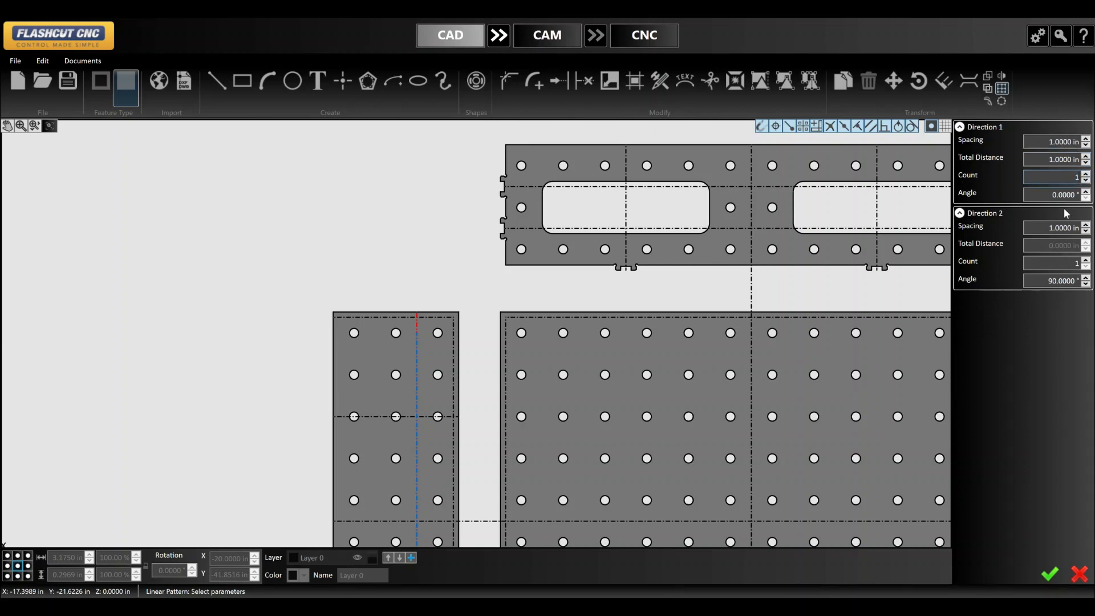
left_click(1078, 263)
left_click(1072, 282)
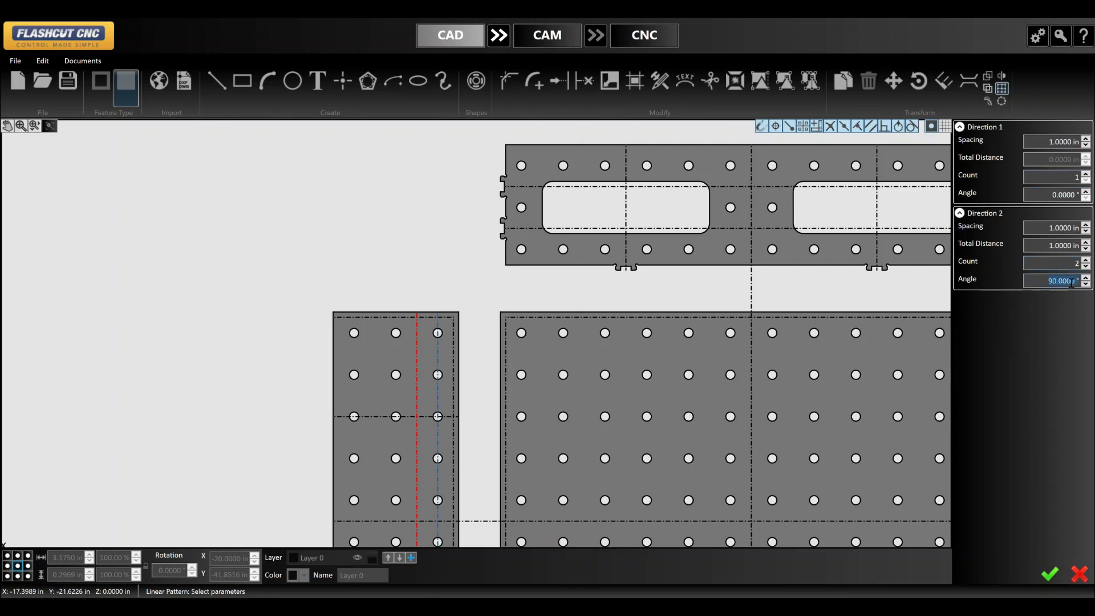
key("Return")
key("Return")
left_click(1052, 576)
- Draw a center rectangle on the side strip's middle hole at X -10, Y -47 in, on the upper horizontal guide
scroll(408, 308, "down", 5)
scroll(416, 290, "up", 5)
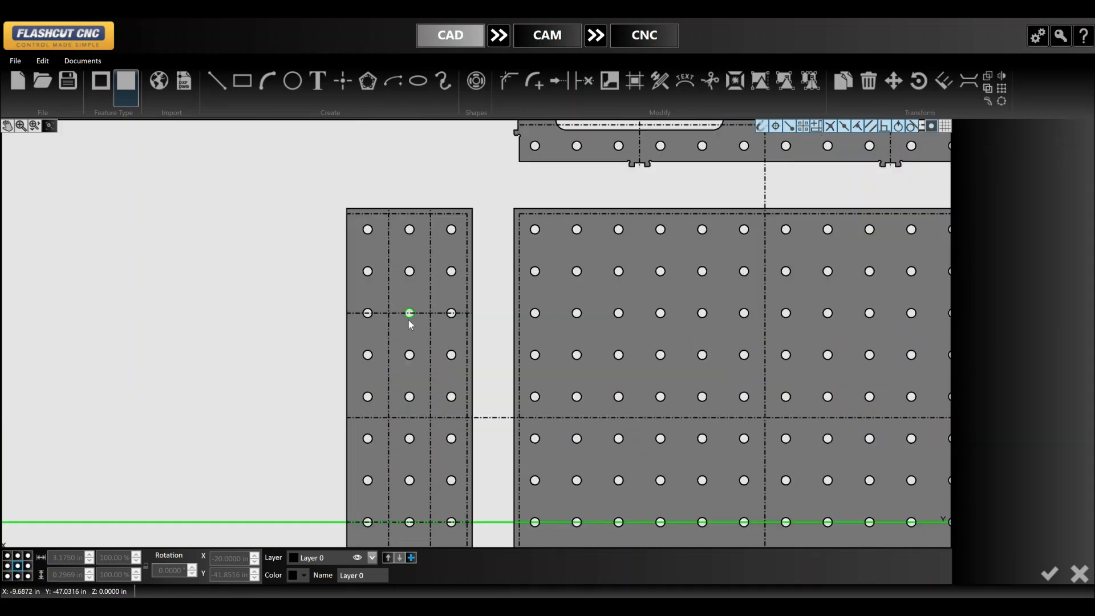
scroll(428, 265, "down", 3)
scroll(424, 285, "up", 2)
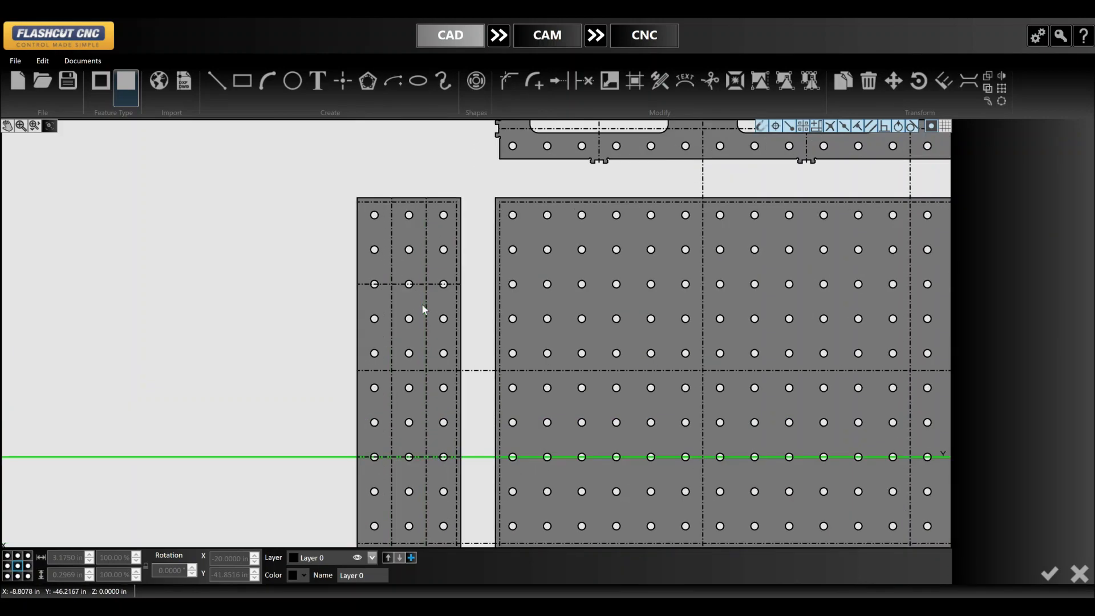
scroll(418, 291, "up", 5)
scroll(413, 291, "down", 2)
key("r")
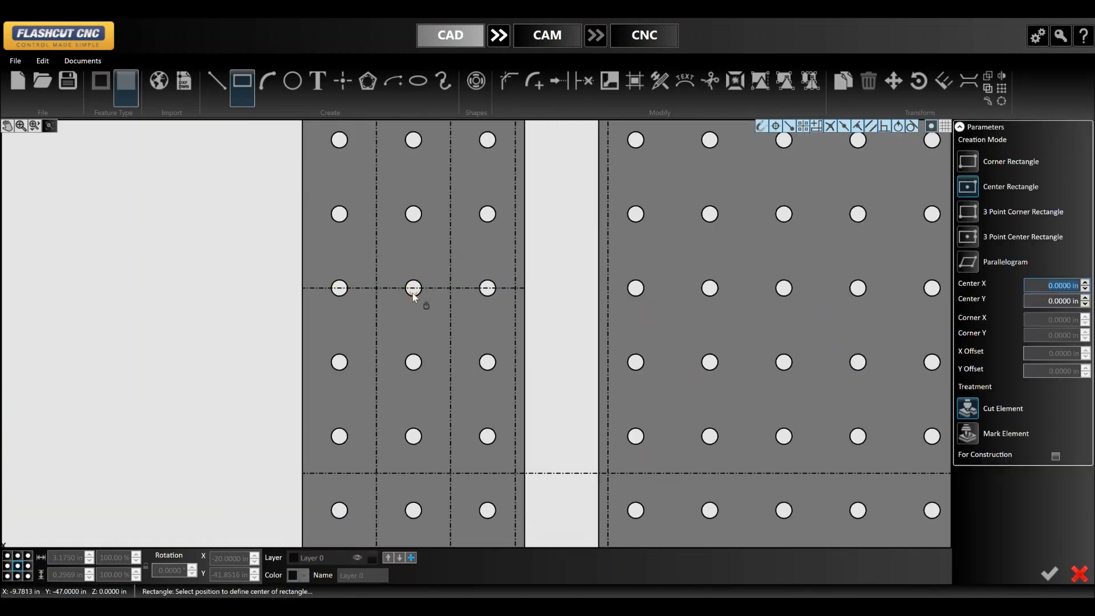
left_click(414, 288)
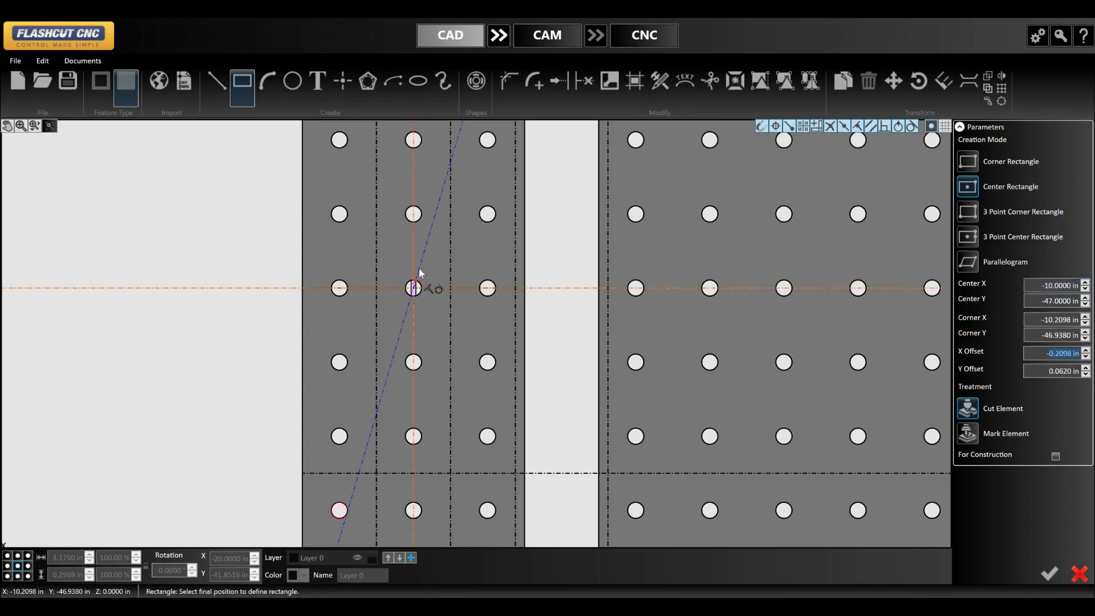
left_click(444, 205)
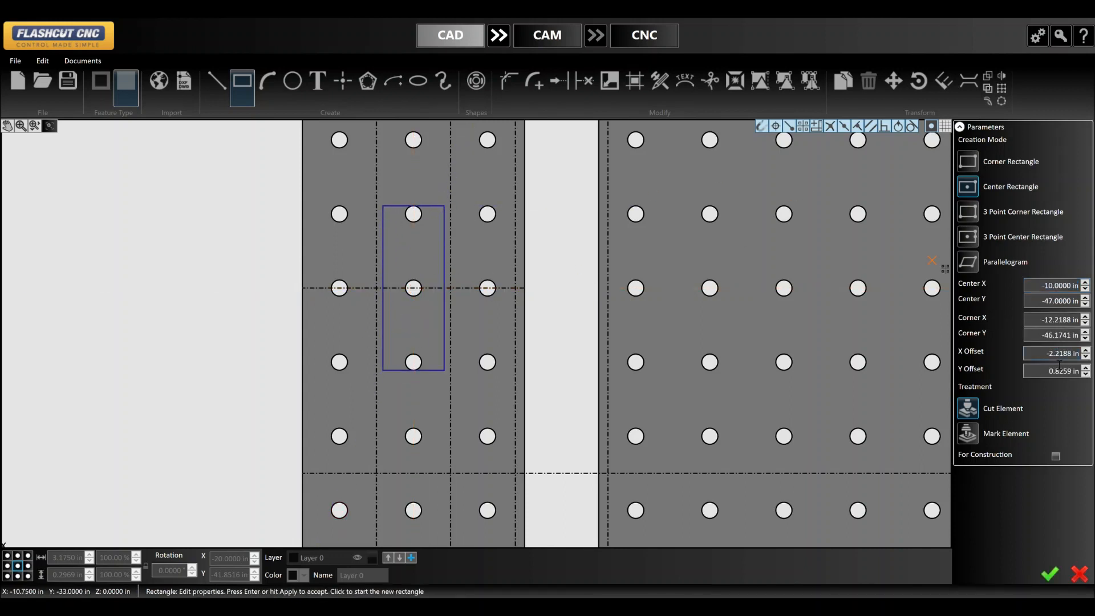
- Size the rectangle with an X offset of 3 in and a Y offset of 1.25 in, and accept it
type("1.35")
key("Return")
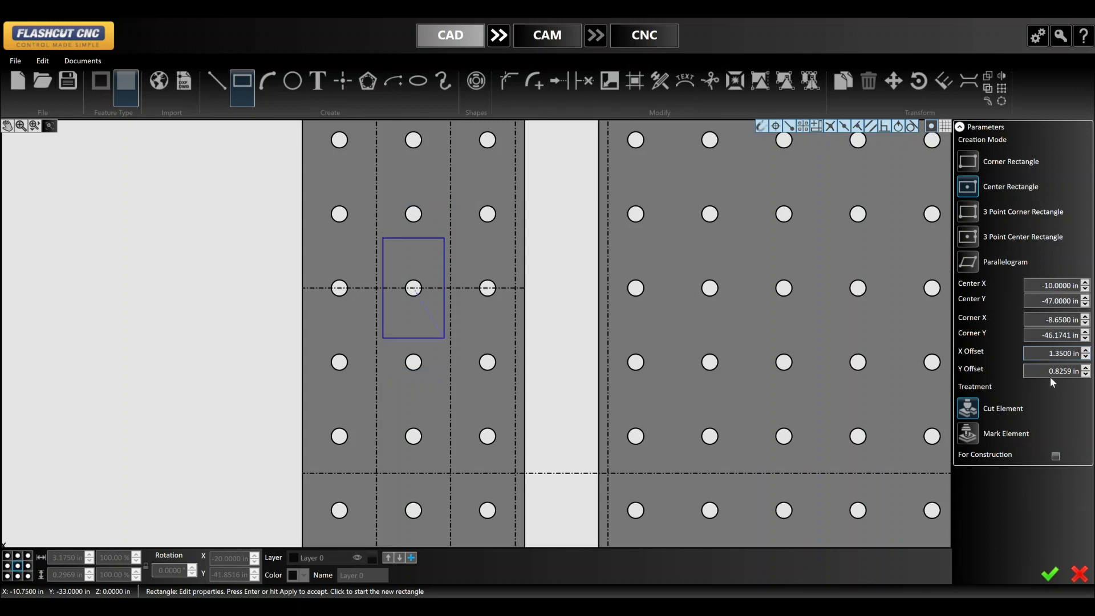
left_click(1044, 352)
left_click(1070, 375)
key("Return")
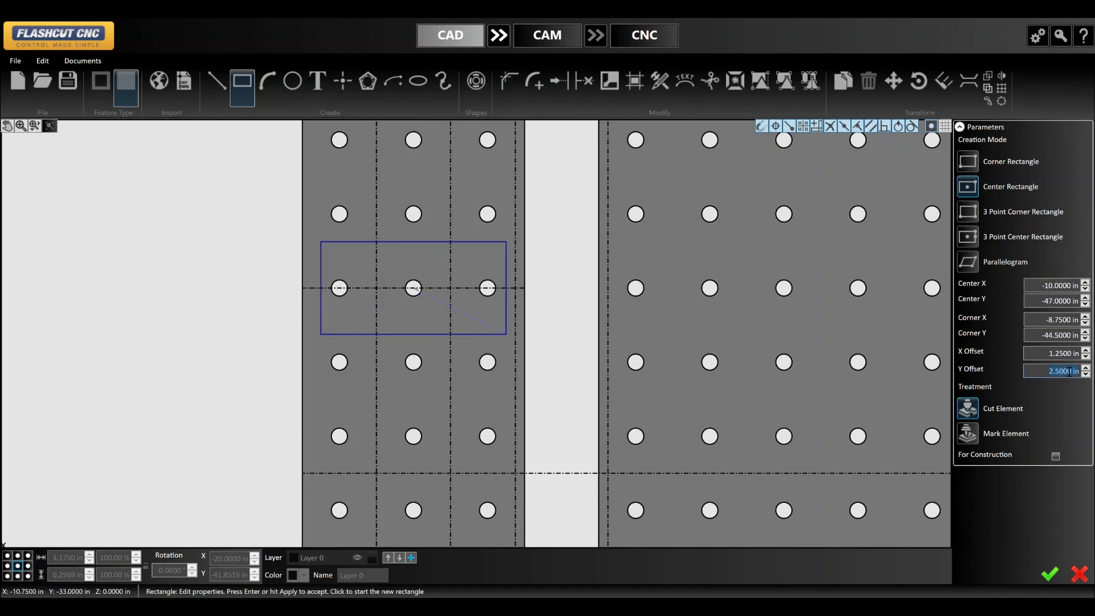
left_click(1054, 357)
type("5")
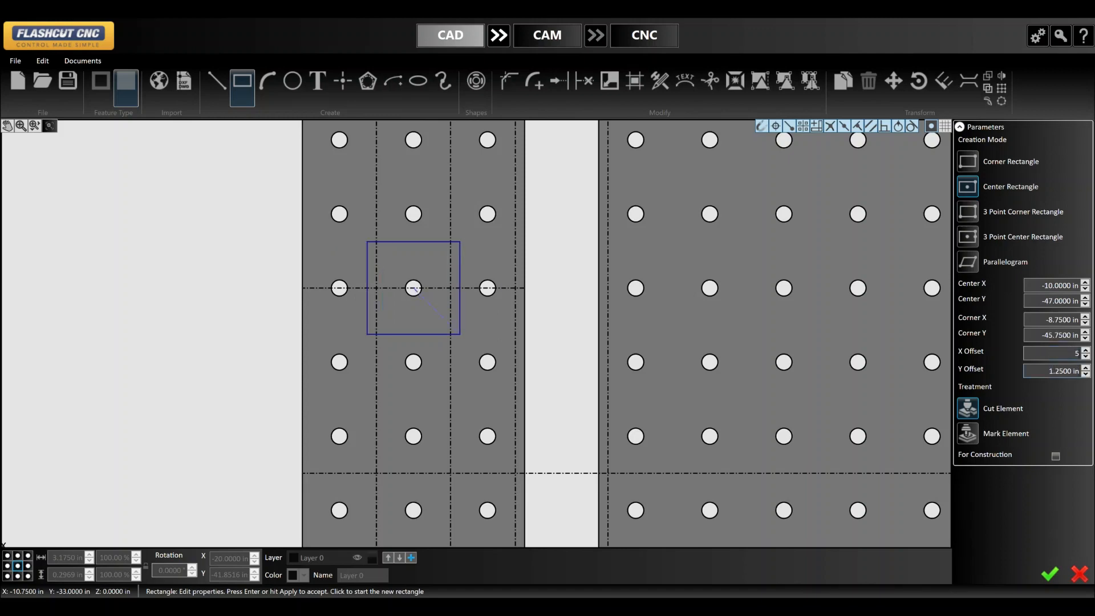
key("Return")
scroll(647, 448, "down", 2)
scroll(748, 420, "up", 1)
left_click(1065, 356)
type("2")
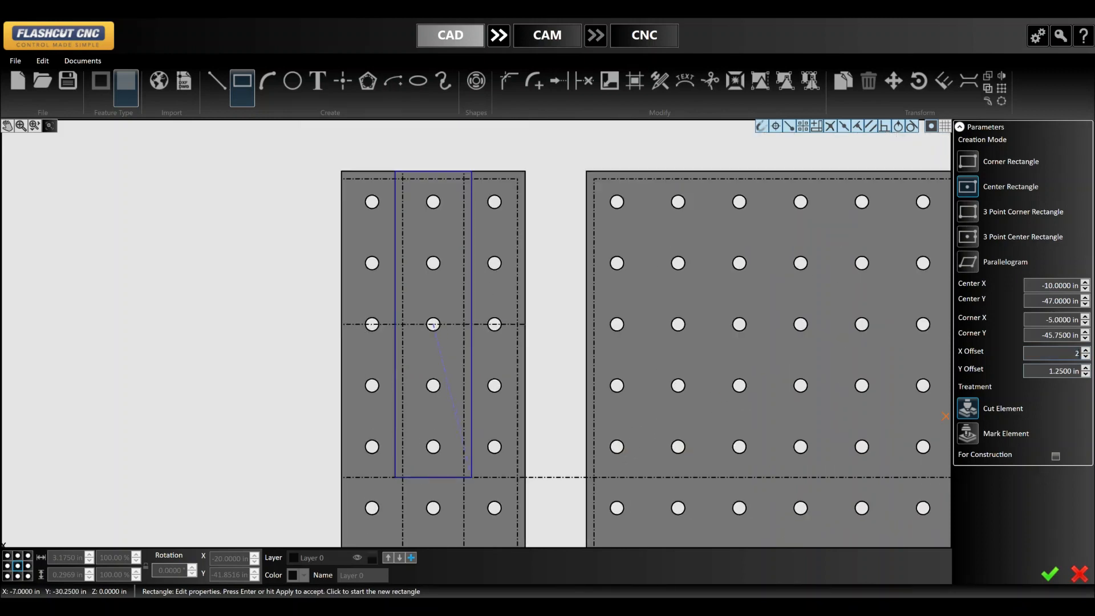
key("Return")
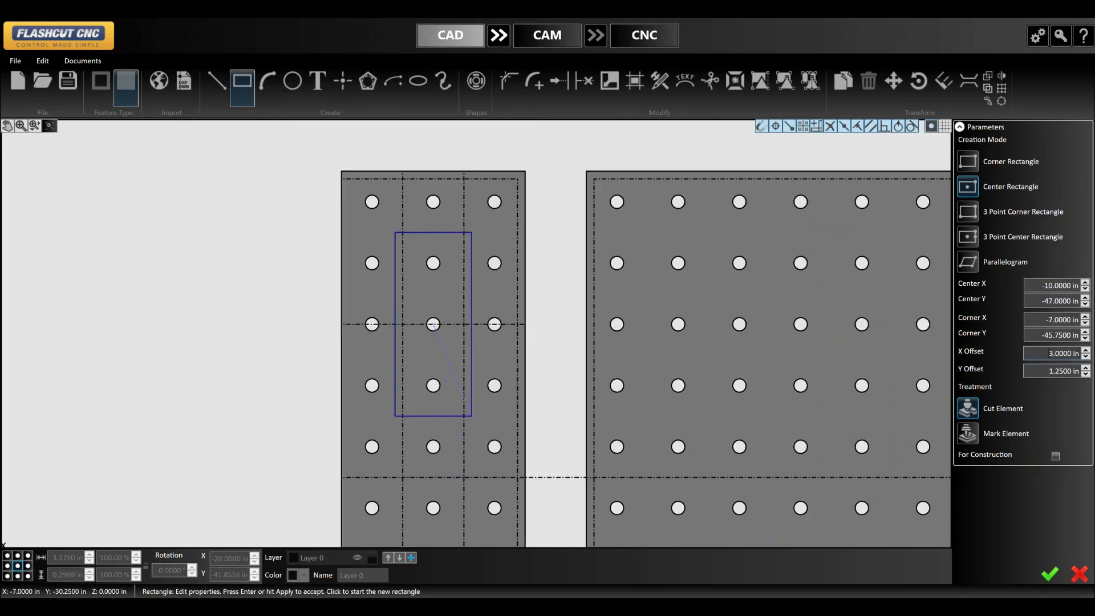
key("Return")
- Fillet all four corners of the side strip's new rectangular cutout with a 0.5 in radius
scroll(498, 363, "up", 2)
scroll(498, 363, "down", 1)
scroll(507, 451, "up", 1)
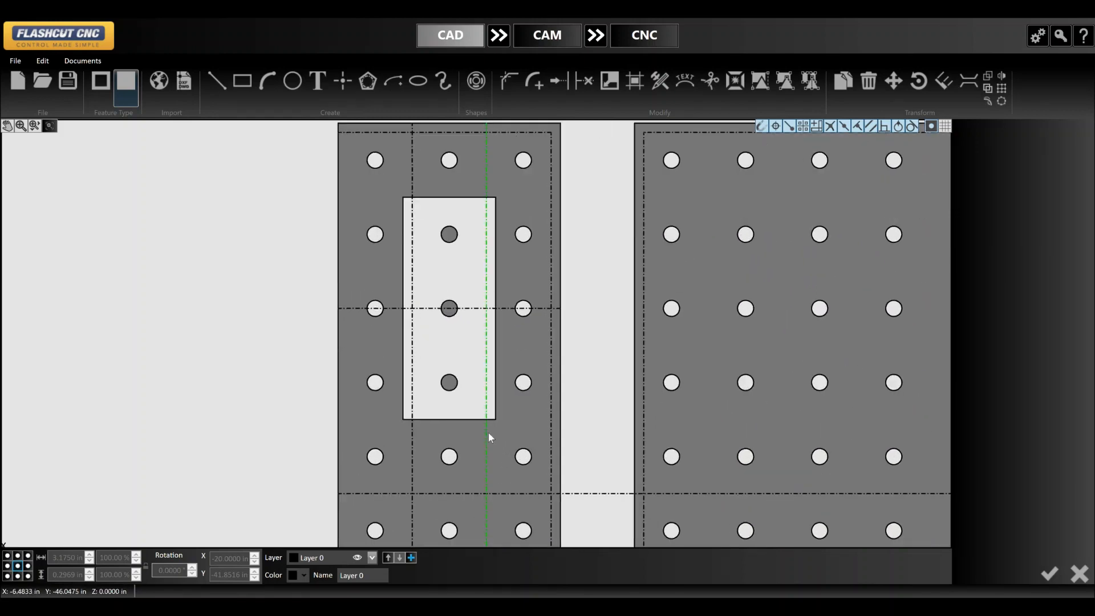
left_click(496, 420)
key("f")
key("Return")
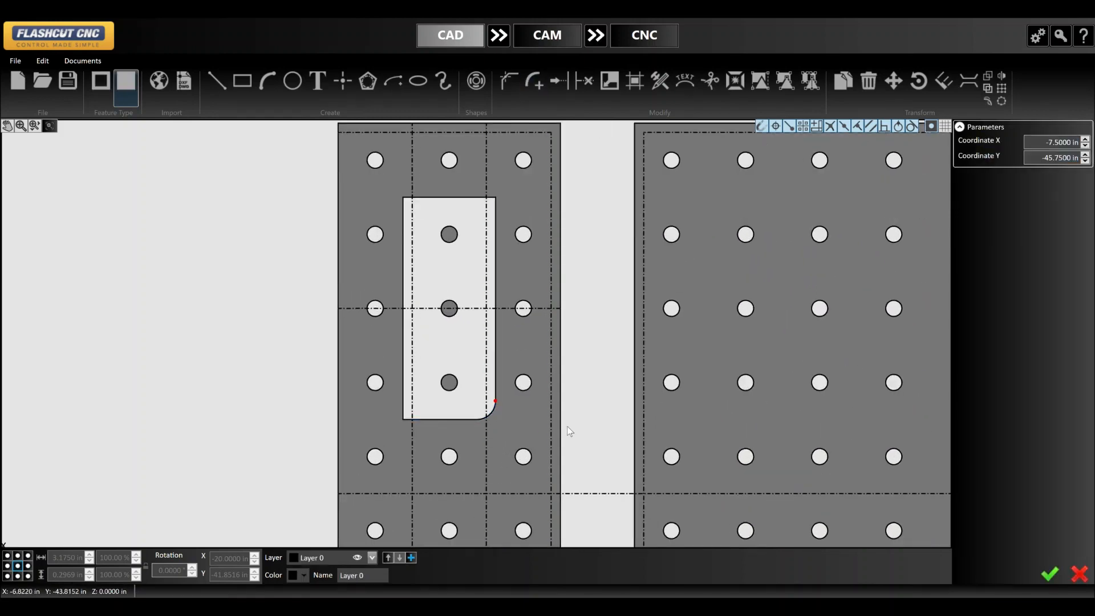
left_click(495, 199)
key("f")
key("Return")
left_click(406, 200)
key("f")
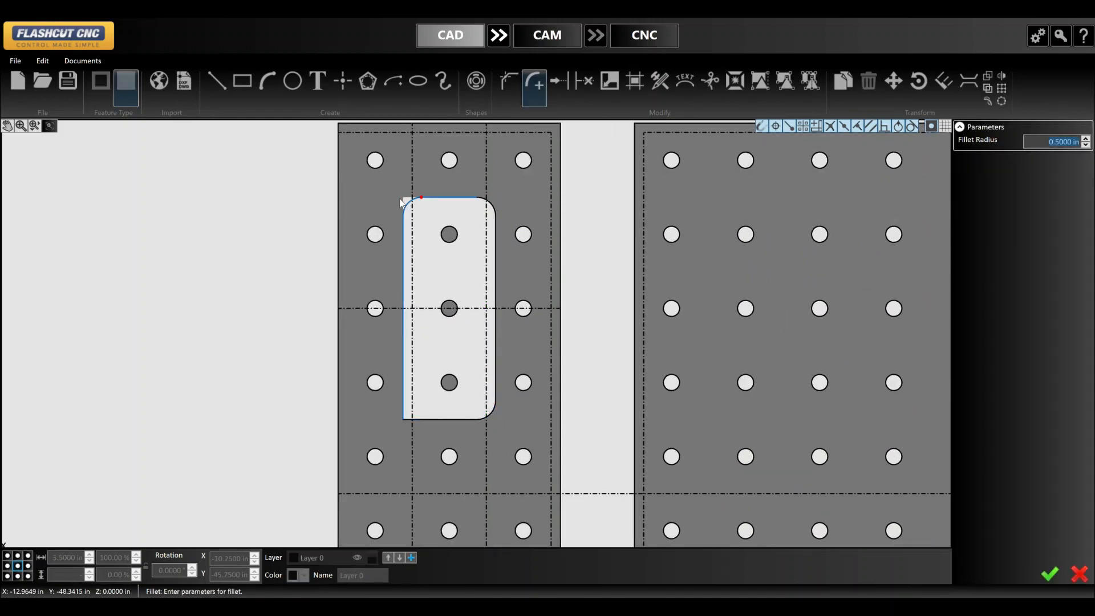
key("Return")
left_click(404, 421)
key("f")
key("Return")
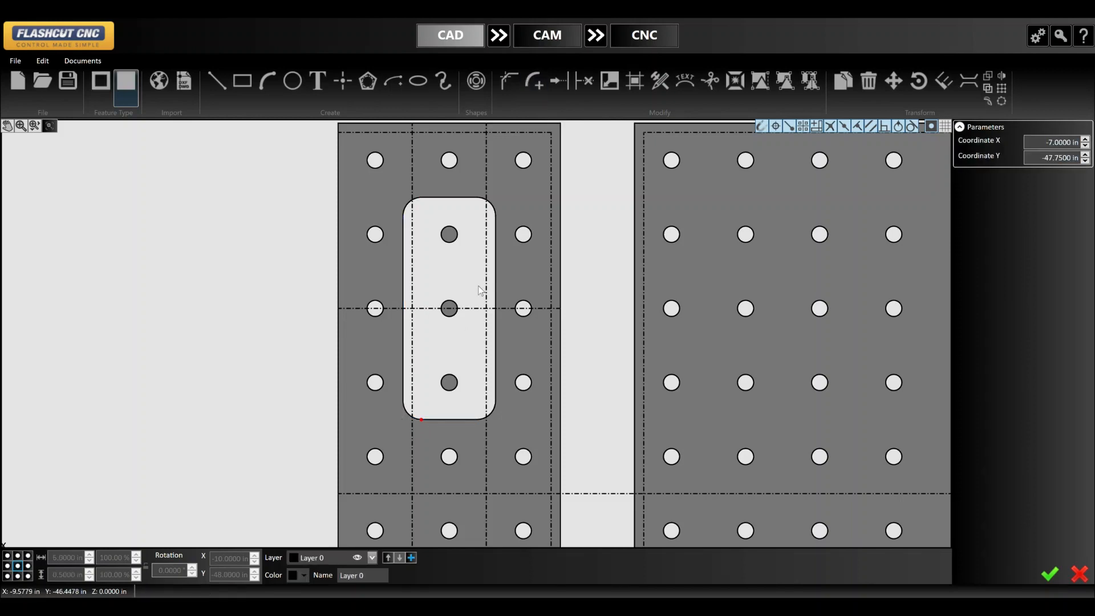
- Delete the three holes inside the side strip's rounded cutout
left_click_drag(430, 215, 474, 409)
key("Delete")
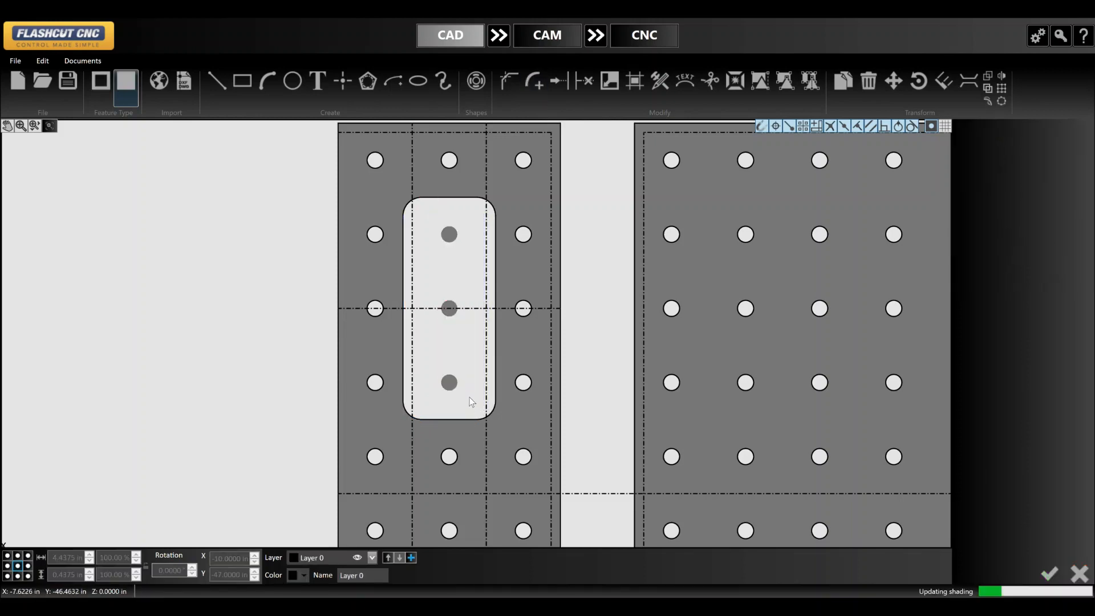
left_click(496, 378)
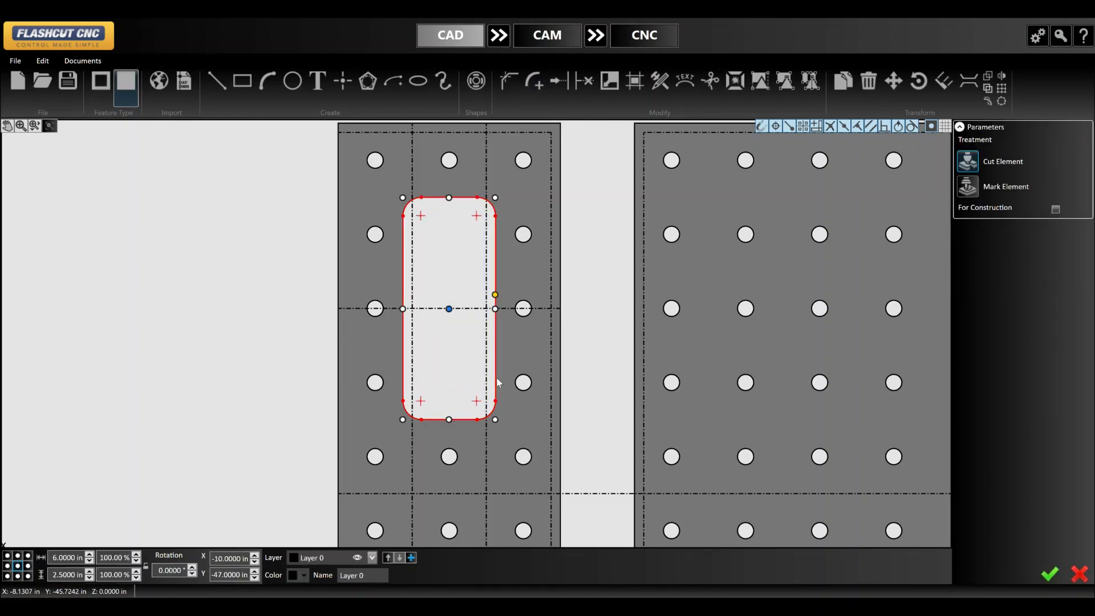
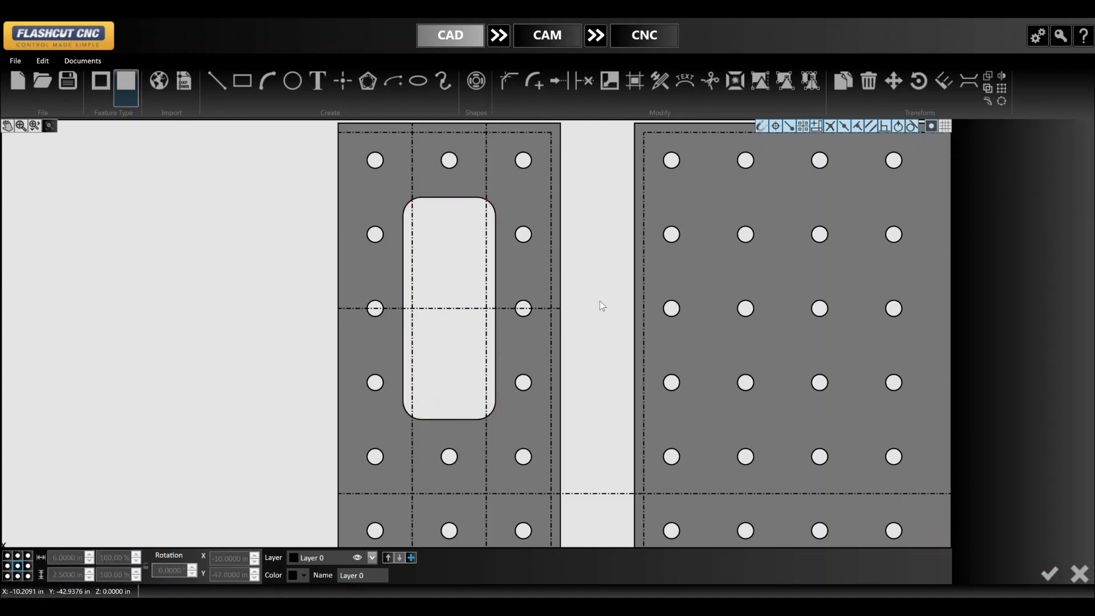
- Copy the upper tab profile from the top strip's right end onto the side strip's right edge, centered on the upper horizontal guide
scroll(433, 313, "down", 3)
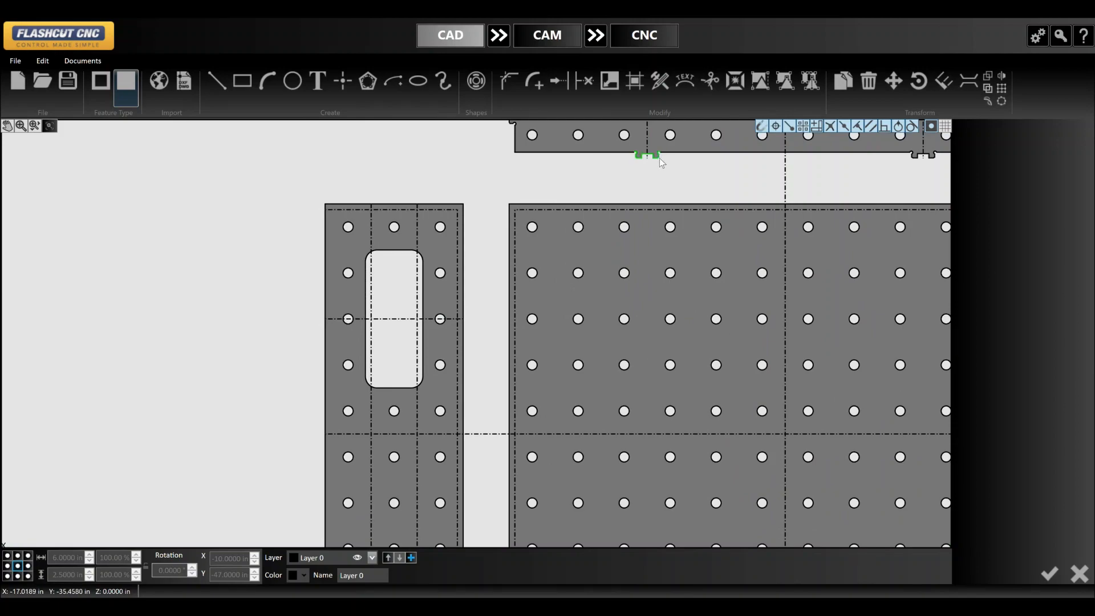
scroll(515, 158, "down", 3)
scroll(881, 150, "up", 6)
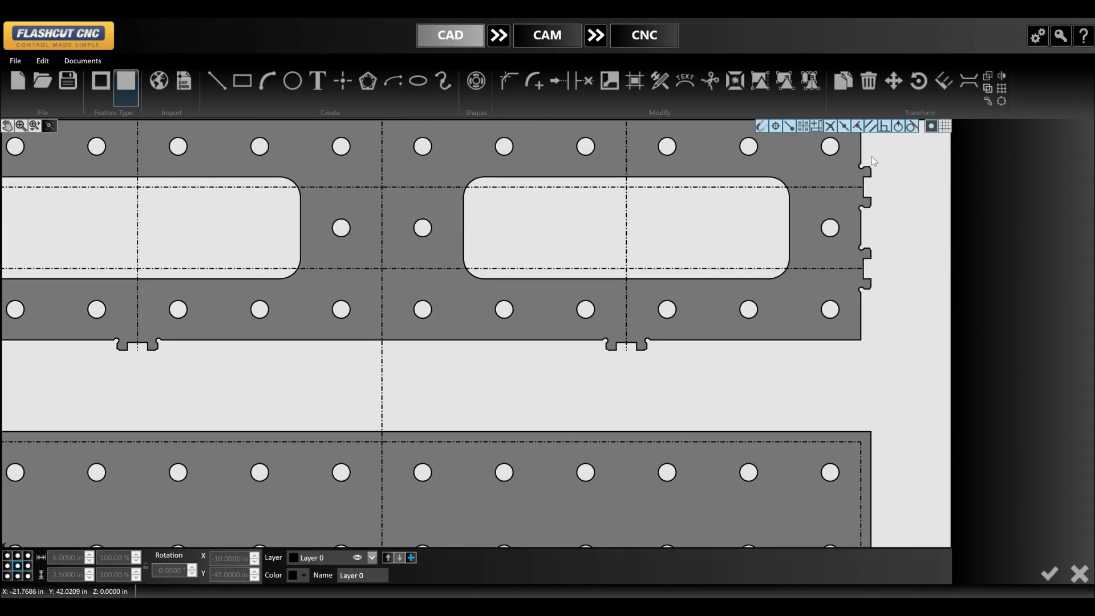
scroll(871, 156, "up", 2)
left_click(871, 183)
scroll(903, 177, "down", 8)
scroll(489, 234, "up", 3)
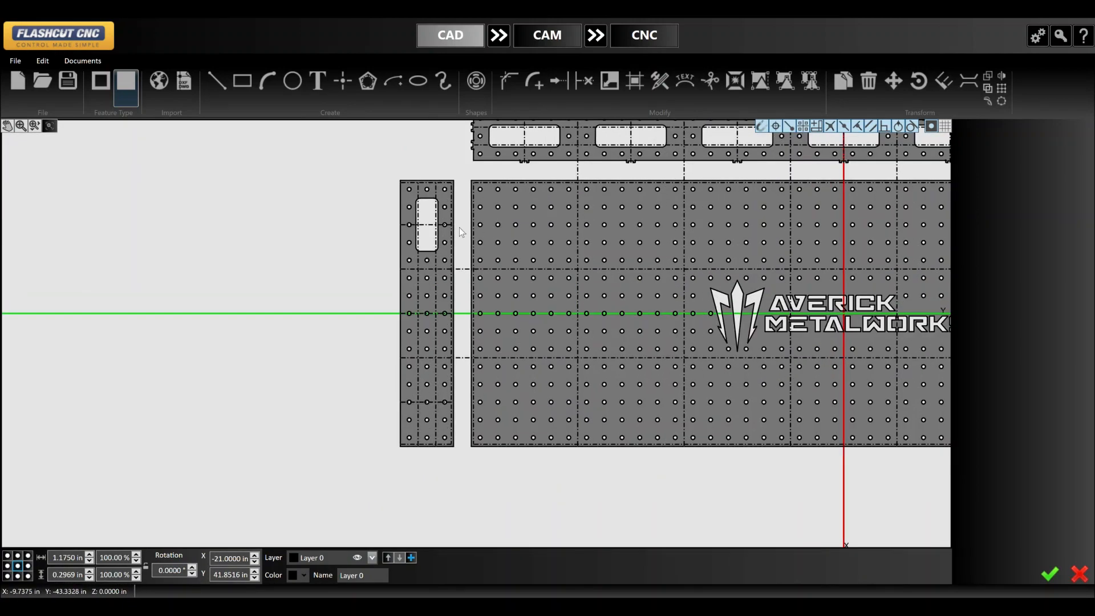
scroll(460, 227, "up", 3)
scroll(452, 225, "up", 2)
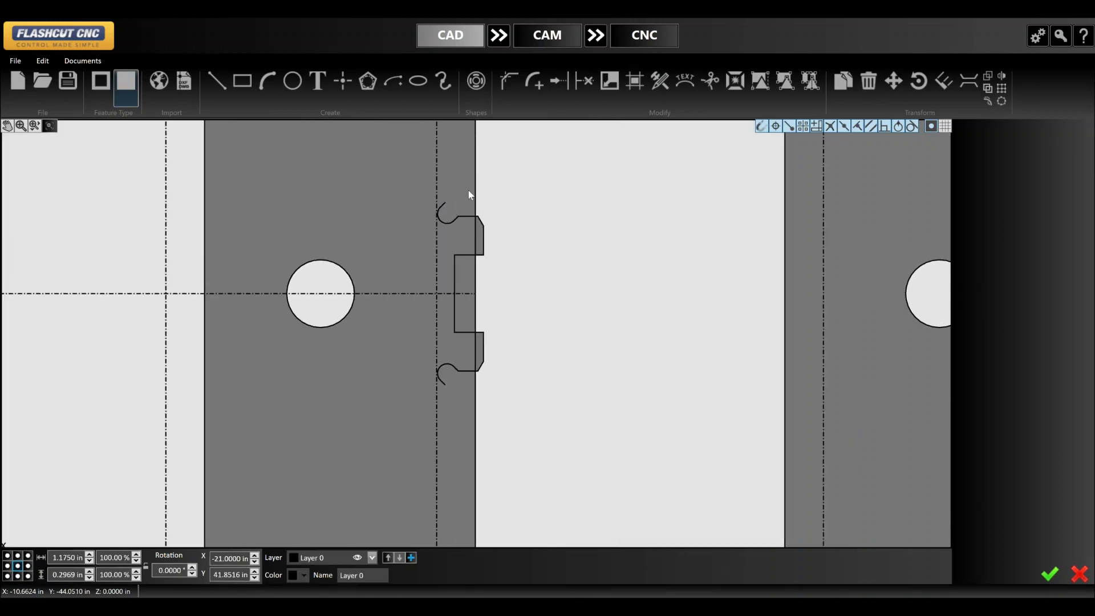
- Set the copied tab's outer edge to Y -44 in so it is flush with the side strip's right edge
left_click(476, 188)
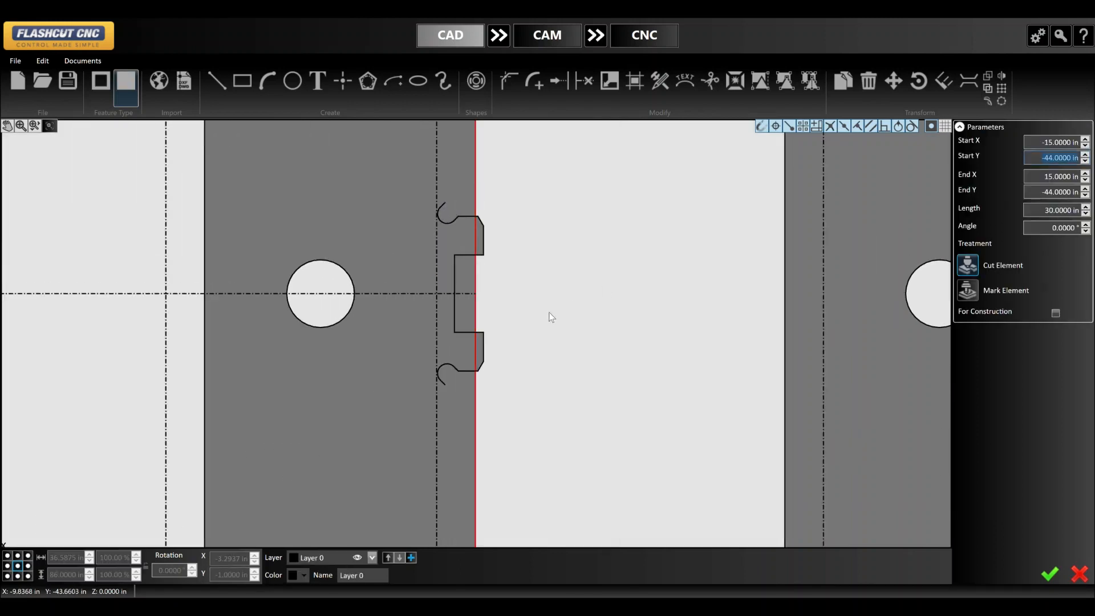
left_click(484, 235)
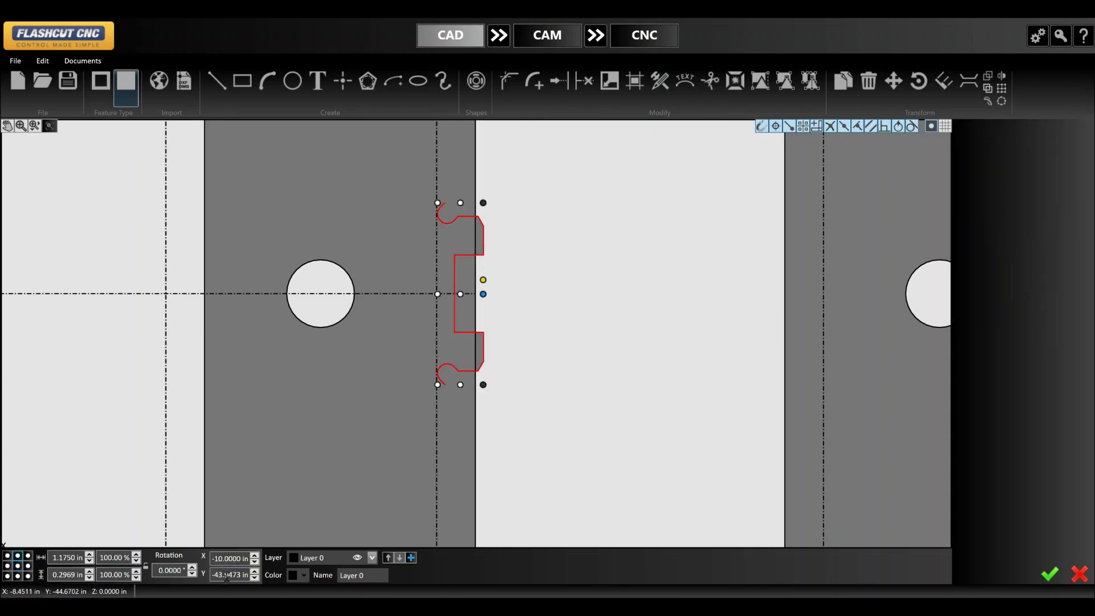
type("-44")
key("Return")
left_click(562, 373)
- Create a linear pattern of the side strip's tab profile and rounded cutout together, with 10 in spacing and a count of 3
scroll(384, 250, "down", 7)
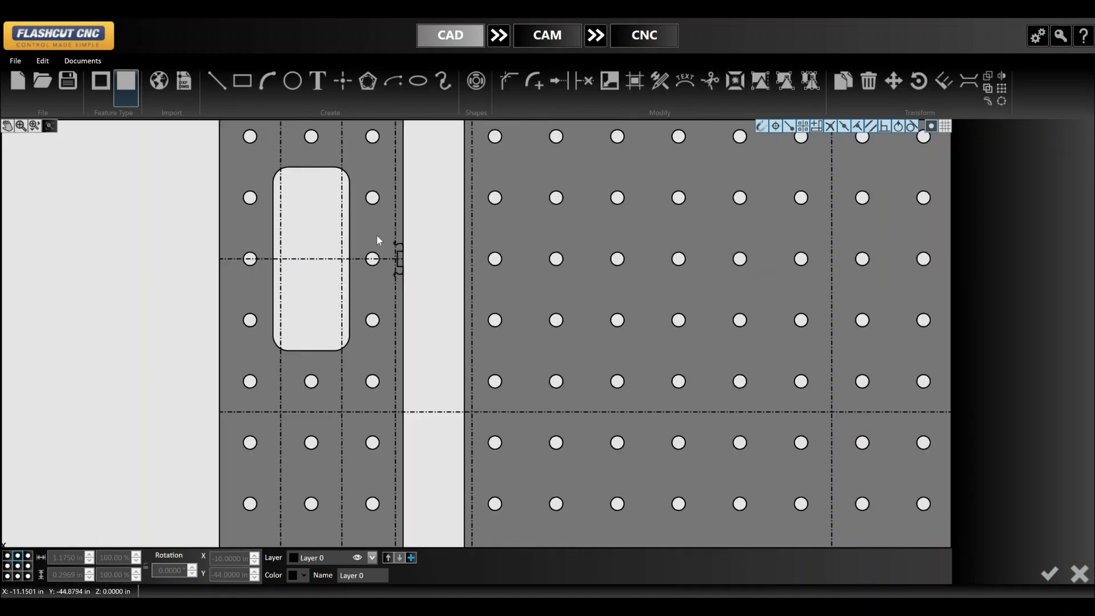
scroll(384, 250, "up", 5)
left_click(433, 231)
scroll(549, 275, "down", 4)
scroll(494, 252, "up", 1)
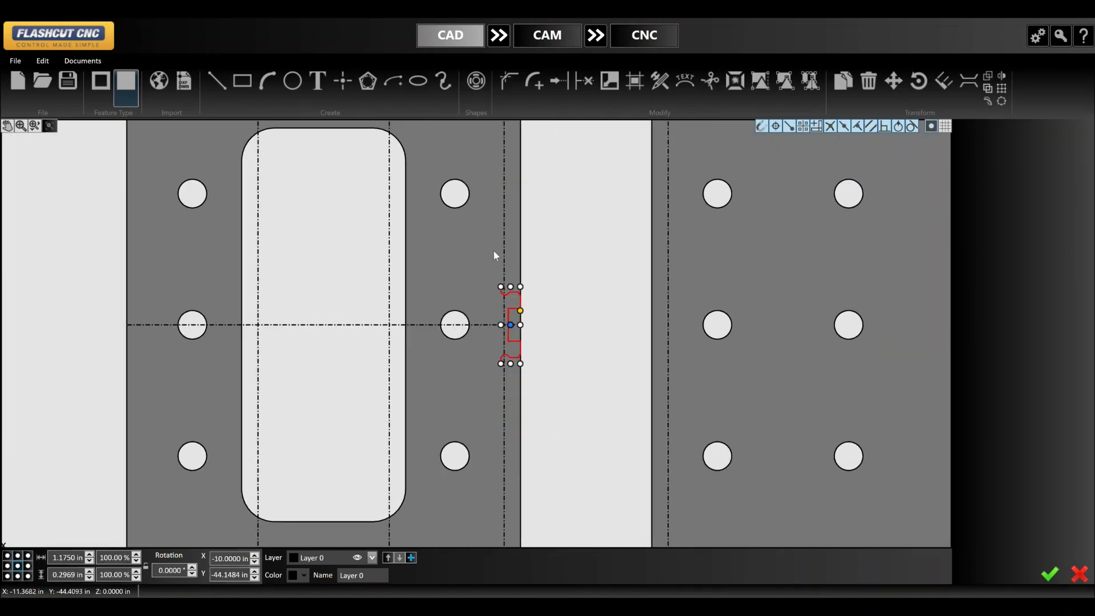
scroll(513, 336, "down", 1)
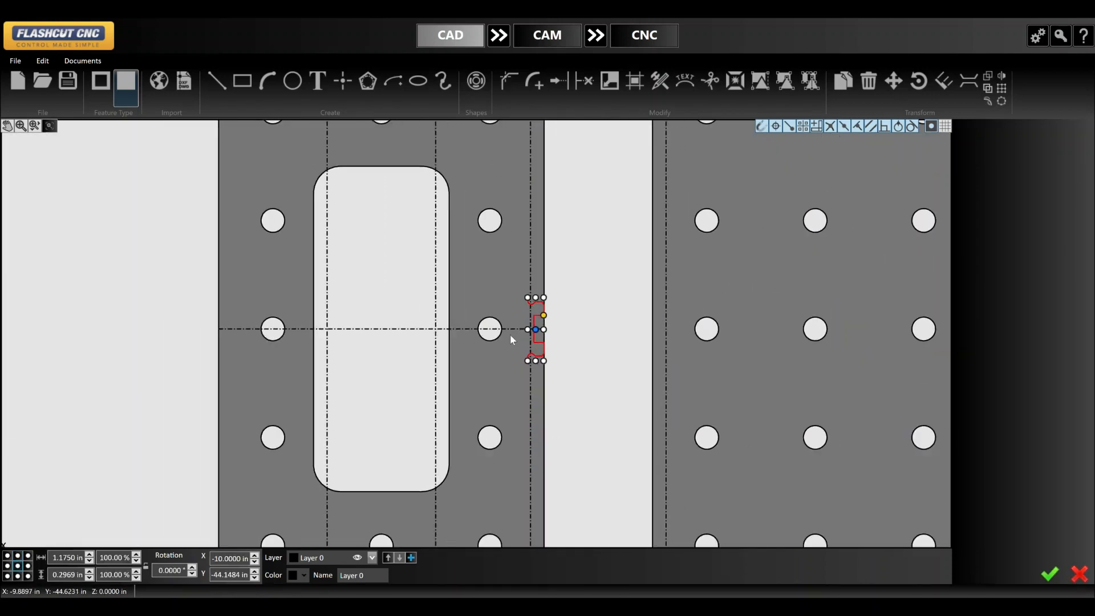
scroll(553, 318, "up", 4)
scroll(533, 264, "down", 10)
left_click(464, 266, "ctrl")
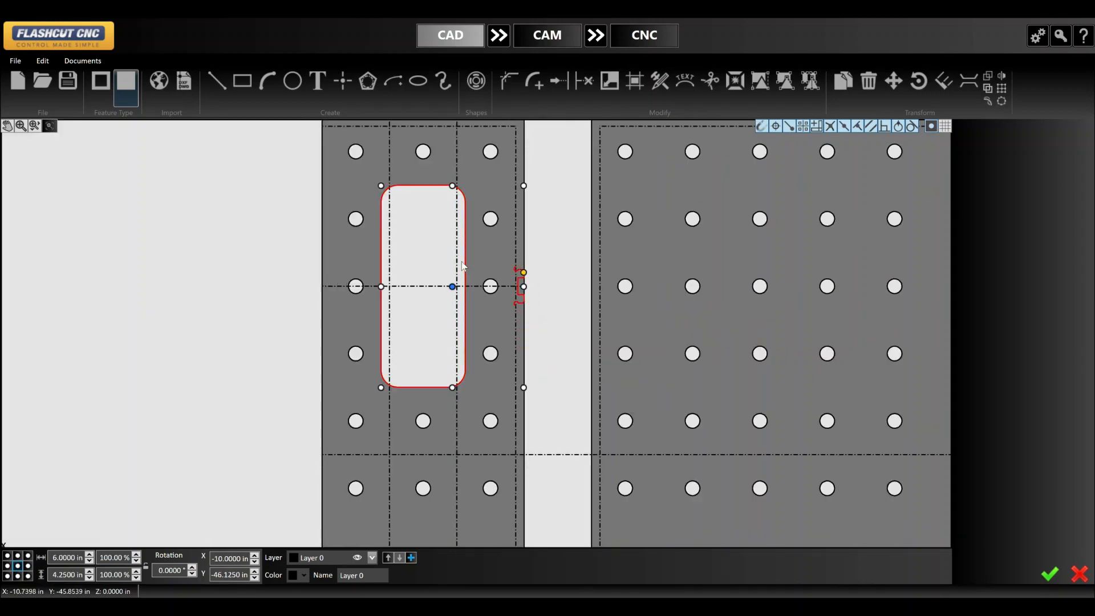
scroll(399, 228, "down", 7)
scroll(414, 292, "up", 2)
left_click(1001, 89)
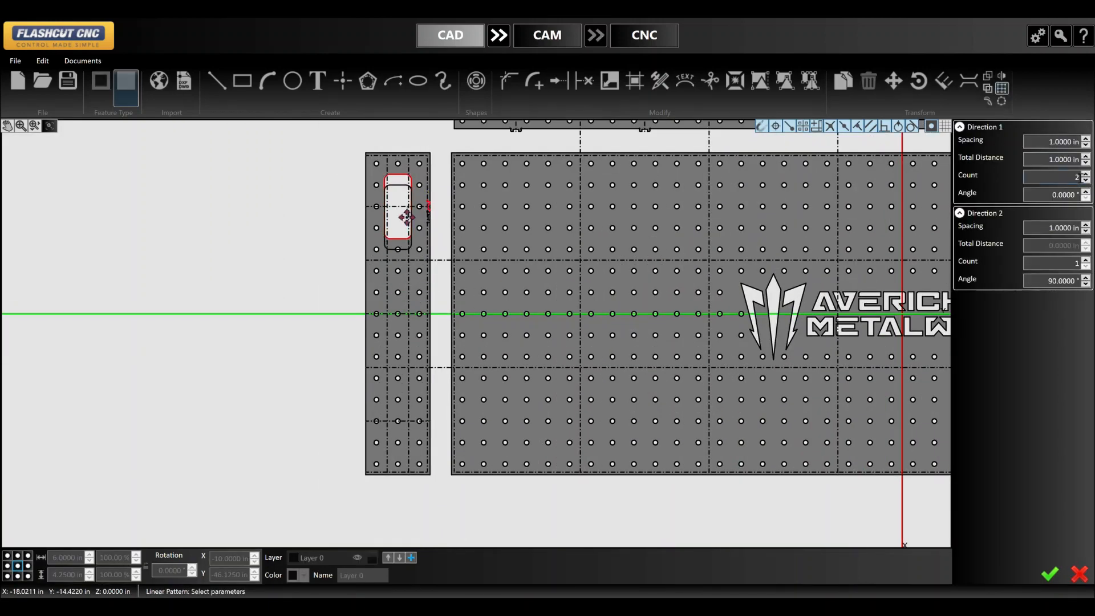
left_click(1086, 156)
key("Return")
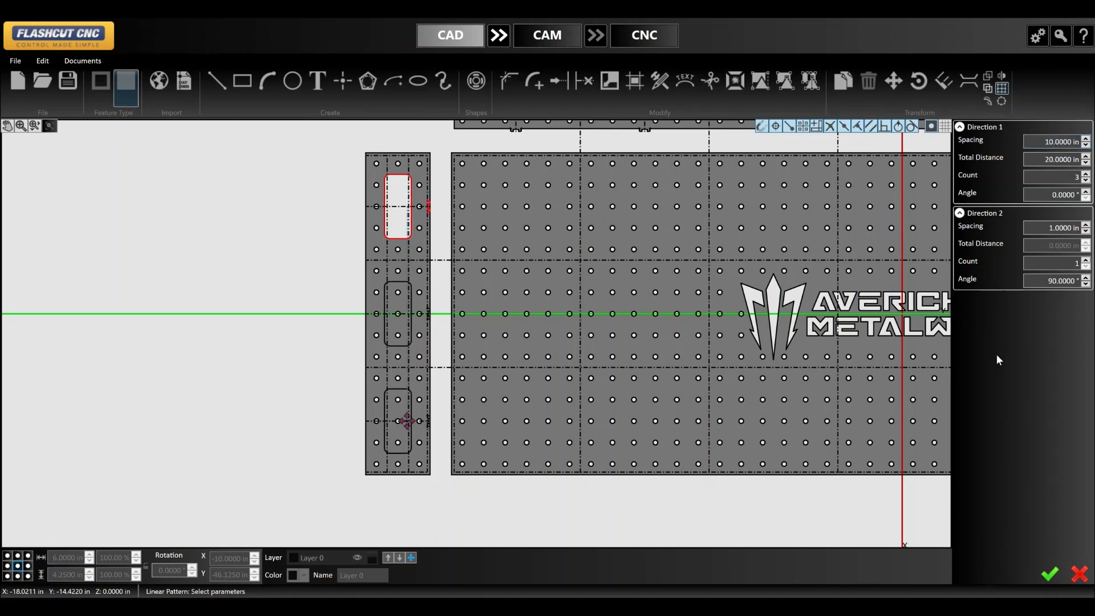
left_click(1050, 573)
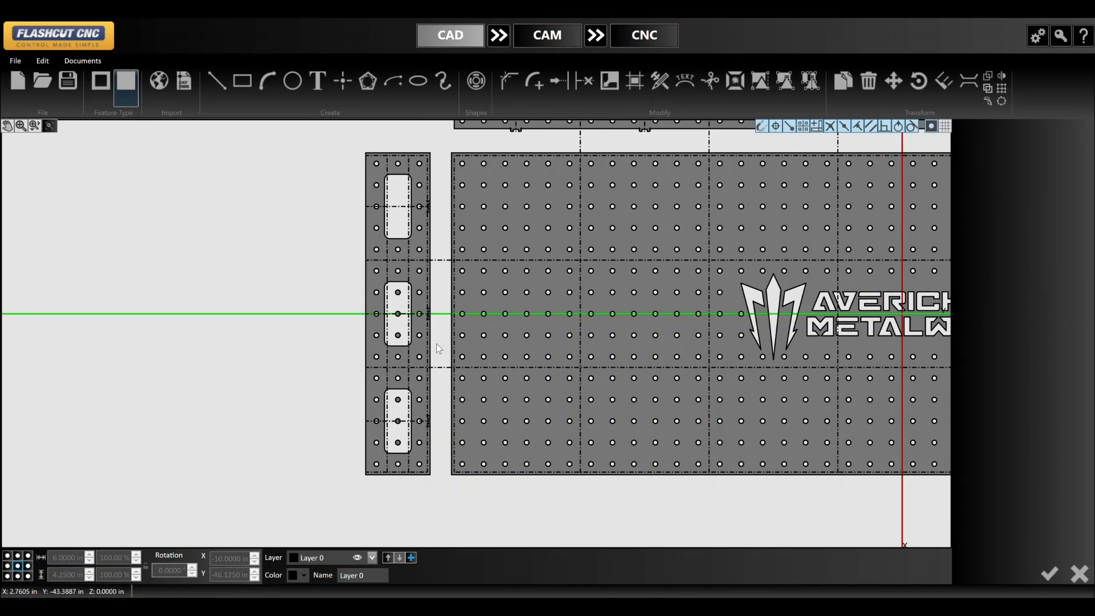
scroll(405, 276, "down", 3)
scroll(405, 276, "up", 3)
scroll(436, 235, "down", 3)
scroll(431, 215, "up", 3)
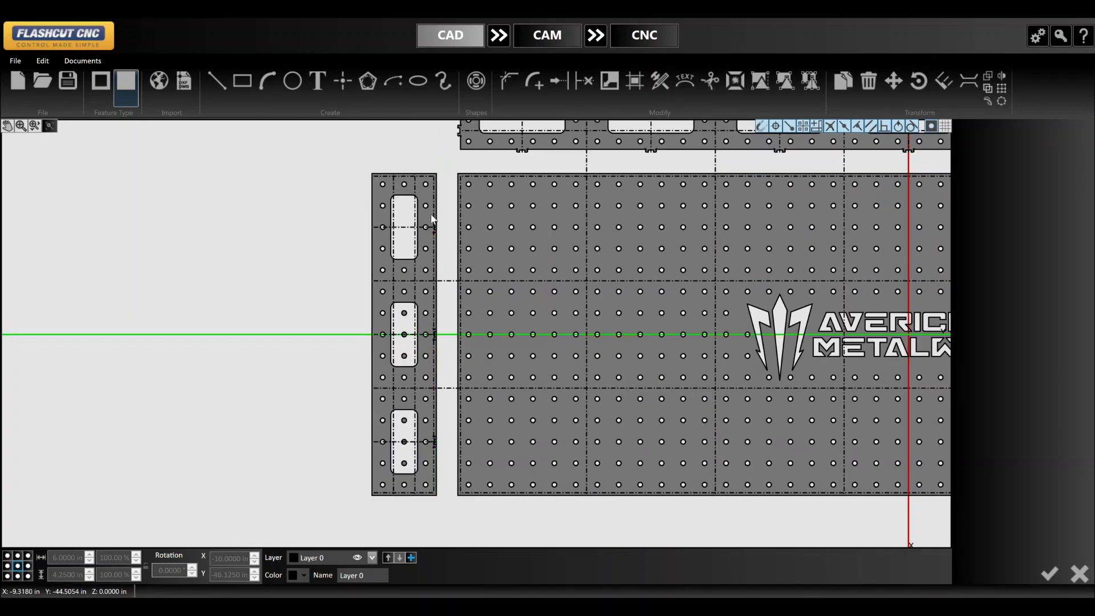
scroll(432, 220, "up", 6)
scroll(433, 346, "down", 1)
scroll(428, 342, "up", 2)
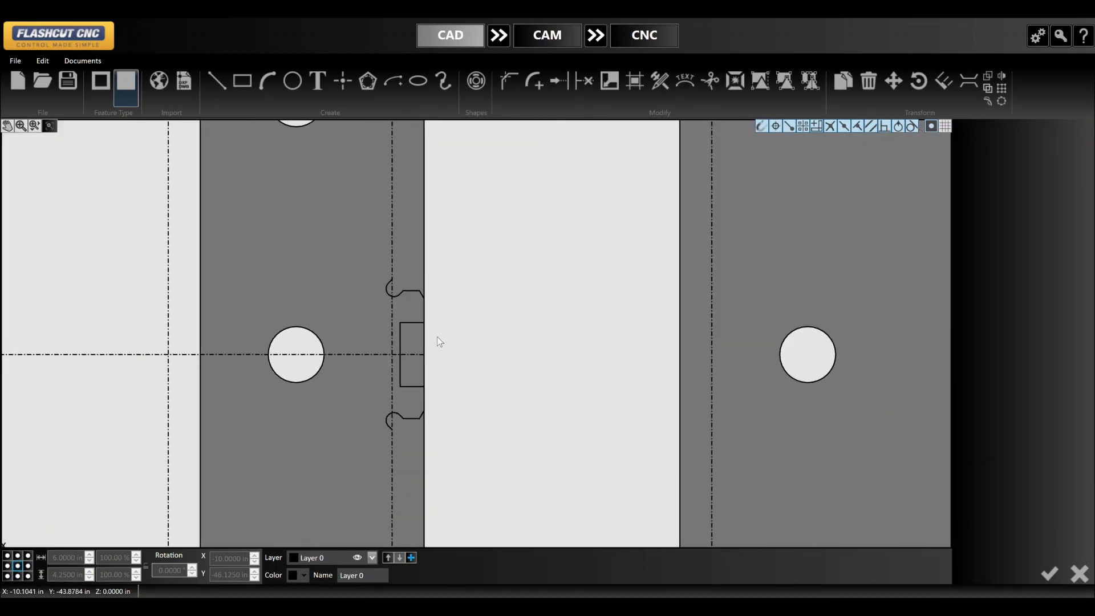
- Turn the construction line just inside the side strip's right edge into a regular cut line
scroll(437, 341, "down", 3)
left_click(418, 278)
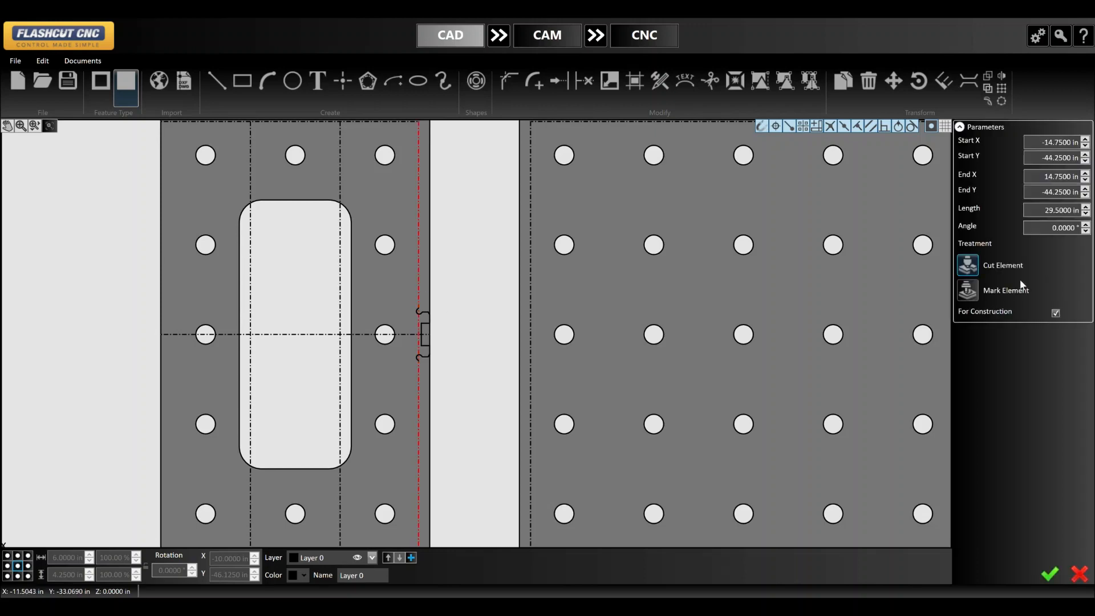
left_click(1056, 313)
left_click(489, 314)
- Extend the converted cut line to the side strip's upper and lower edges
scroll(490, 313, "down", 3)
scroll(458, 221, "up", 5)
key("e")
left_click(434, 256)
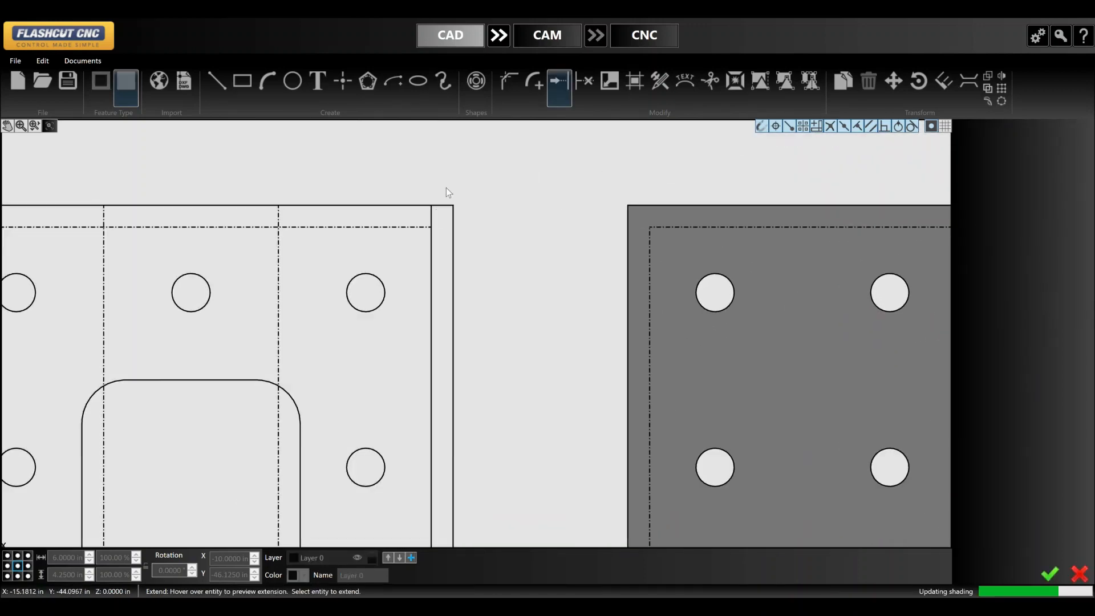
scroll(458, 174, "down", 8)
scroll(470, 174, "down", 3)
scroll(451, 314, "up", 9)
left_click(458, 337)
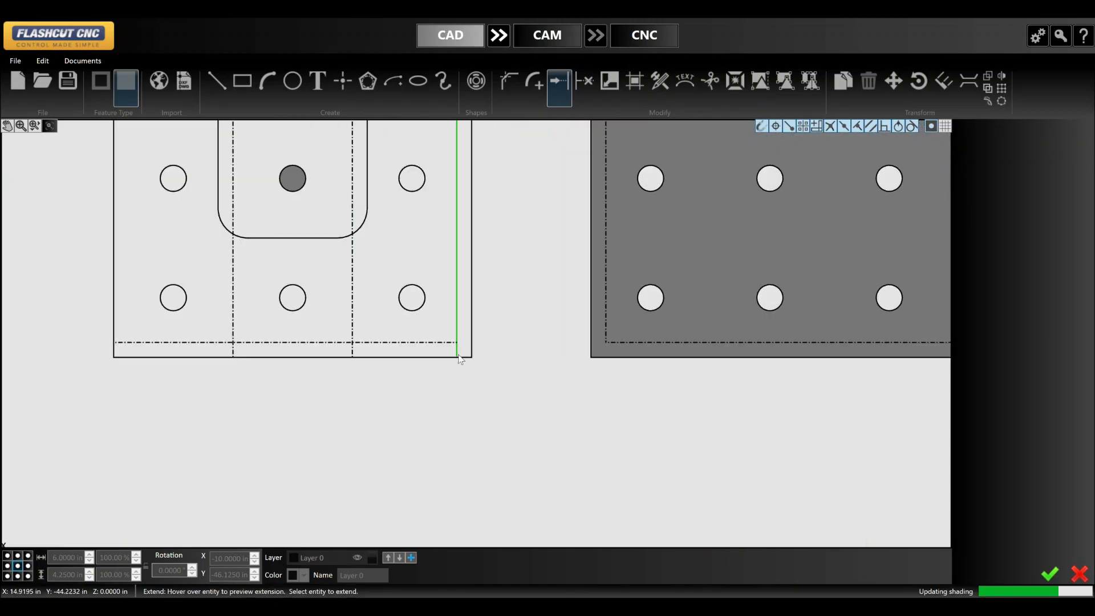
- Trim the side strip's end edges beyond the new cut line and delete the old outer right edge
key("t")
left_click(464, 357)
scroll(462, 394, "down", 8)
scroll(460, 211, "up", 10)
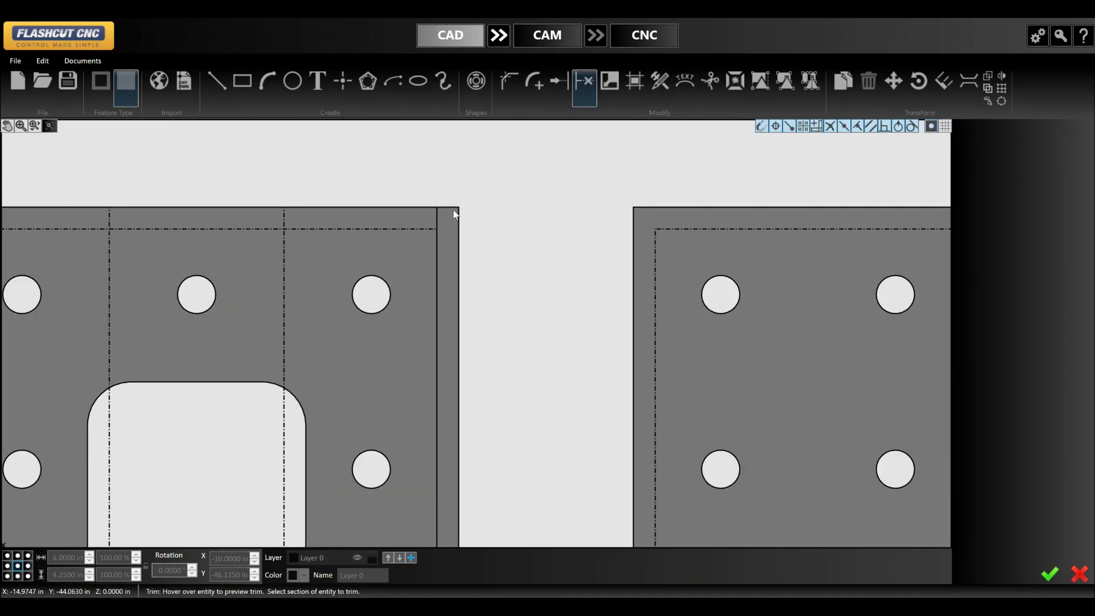
key("Escape")
left_click(460, 226)
key("Delete")
scroll(463, 211, "down", 5)
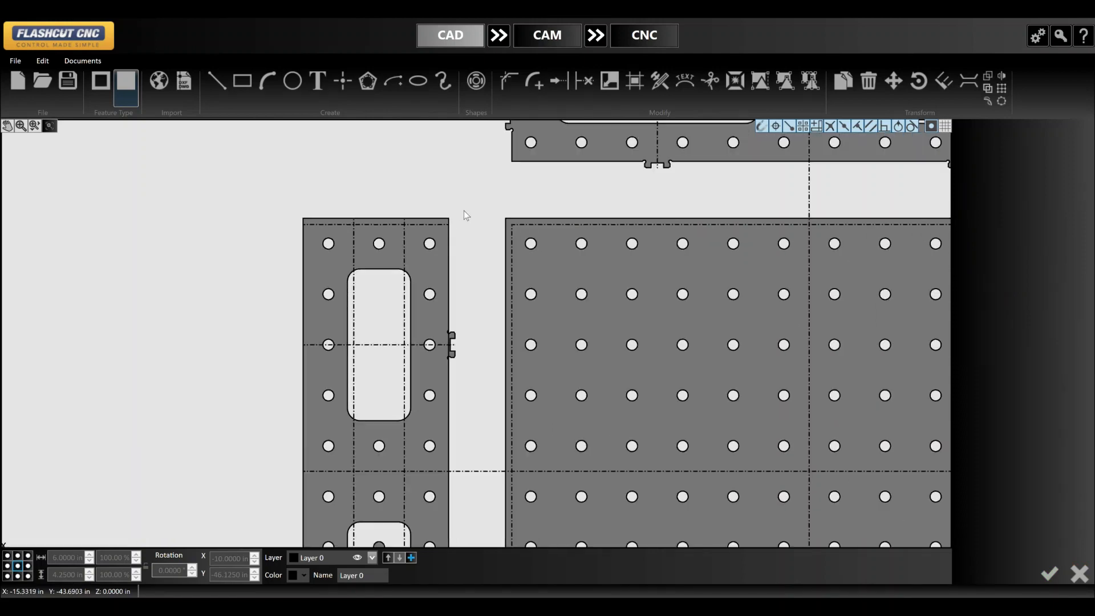
- Trim the side strip's edge line across the upper tab profile, along with the centerline stub beyond the tab notch
scroll(344, 355, "up", 8)
scroll(344, 355, "up", 3)
key("t")
left_click(344, 316)
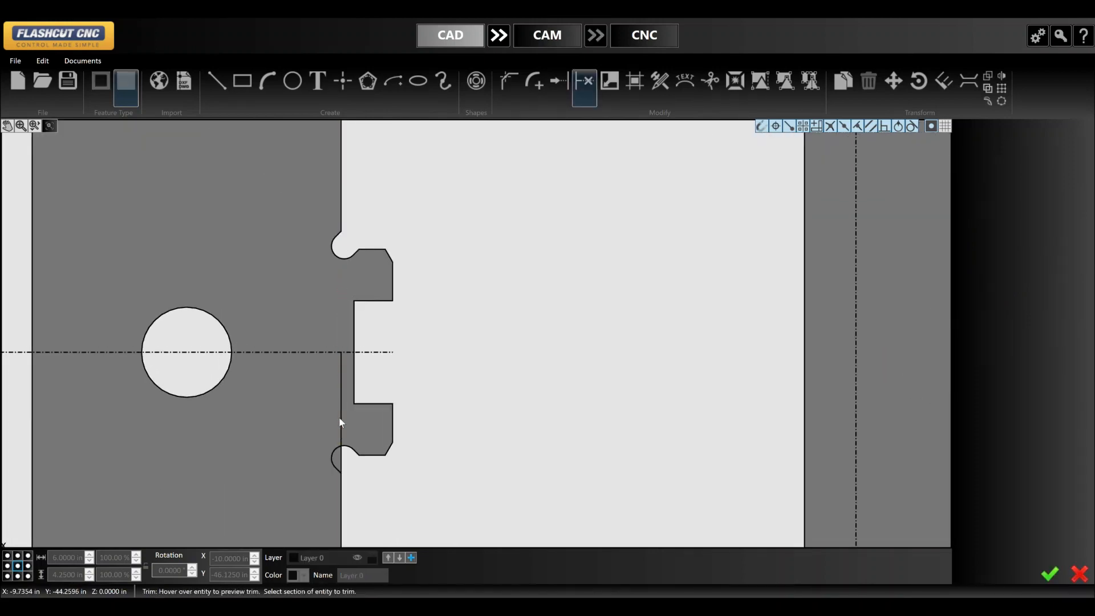
left_click(340, 465)
left_click(384, 356)
scroll(439, 225, "down", 10)
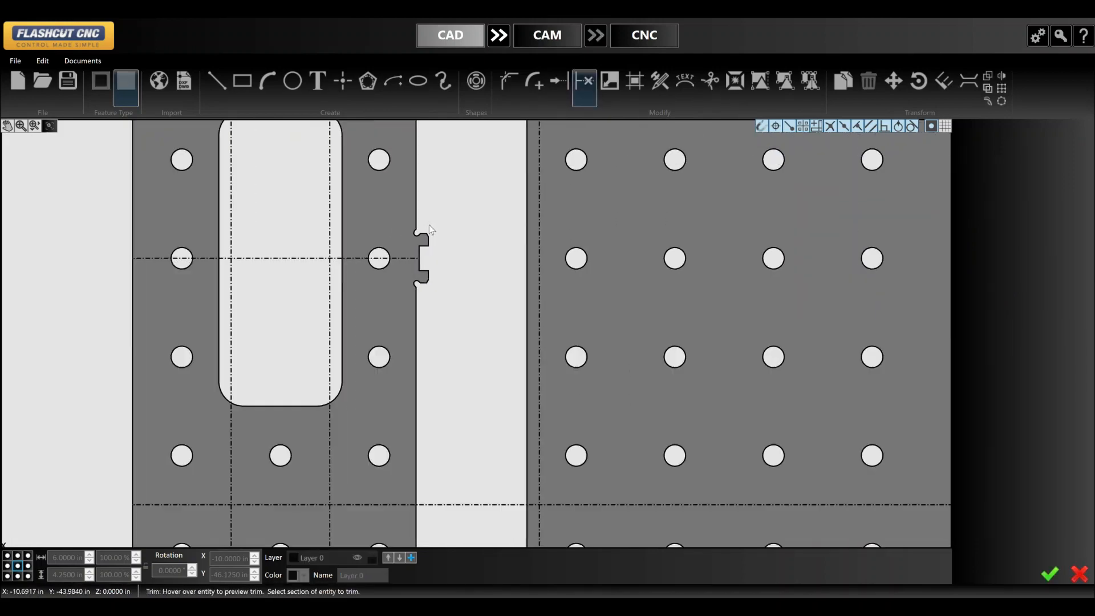
- Trim the leftover edge and centerline segments at the side strip's middle and lower tabs
scroll(408, 490, "up", 1)
scroll(433, 431, "up", 9)
left_click(420, 336)
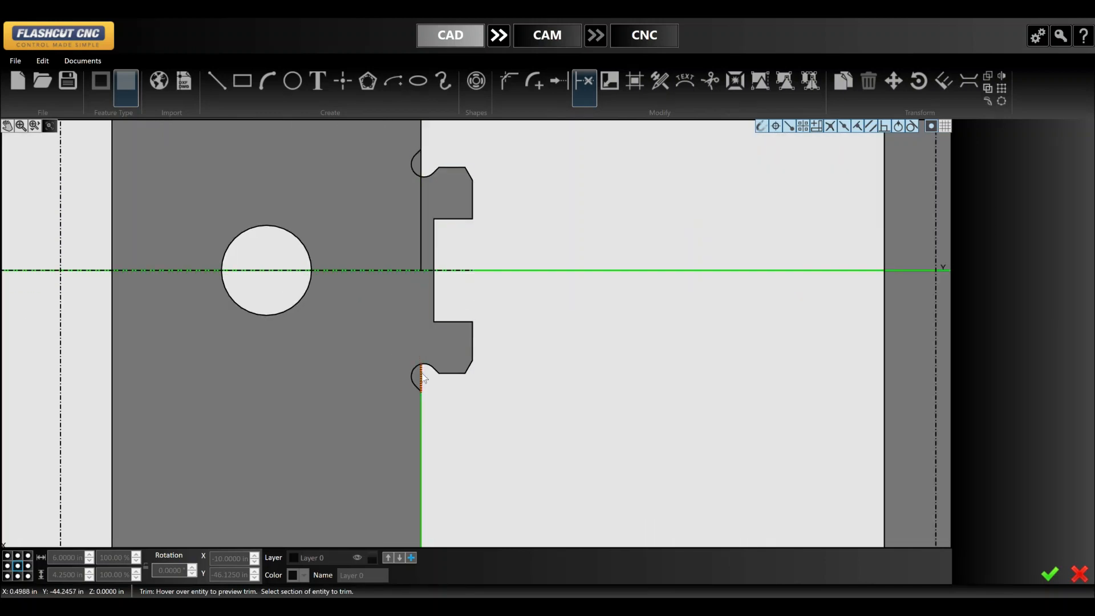
scroll(422, 159, "down", 5)
scroll(433, 283, "up", 6)
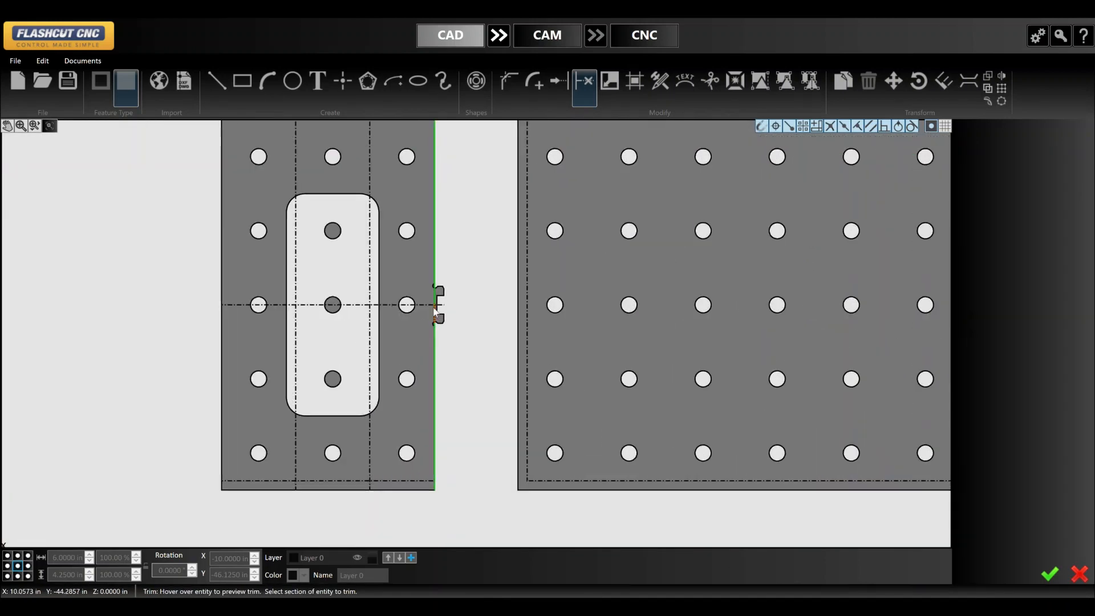
left_click(430, 355)
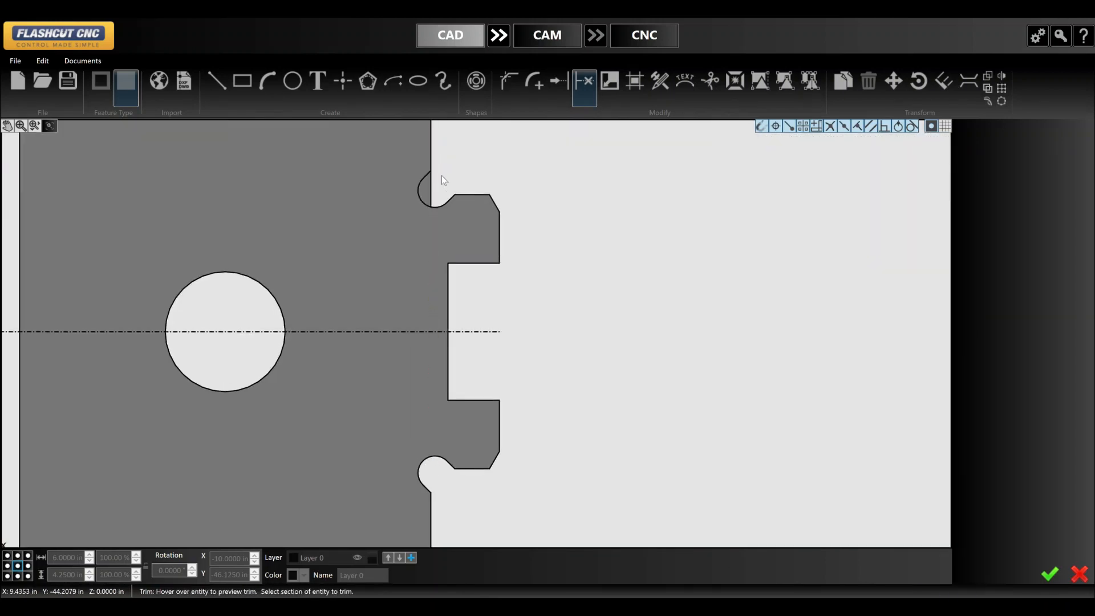
scroll(451, 231, "down", 2)
left_click(467, 267)
key("Escape")
scroll(460, 336, "down", 7)
scroll(462, 251, "up", 4)
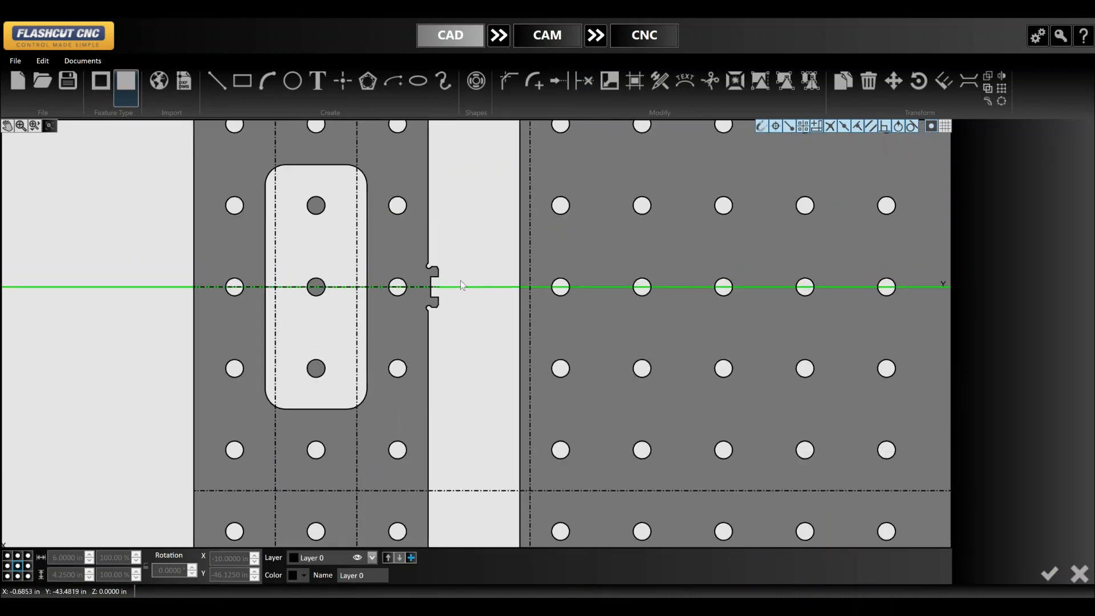
scroll(456, 348, "down", 2)
scroll(448, 337, "up", 2)
scroll(448, 336, "up", 4)
key("space")
scroll(437, 394, "down", 6)
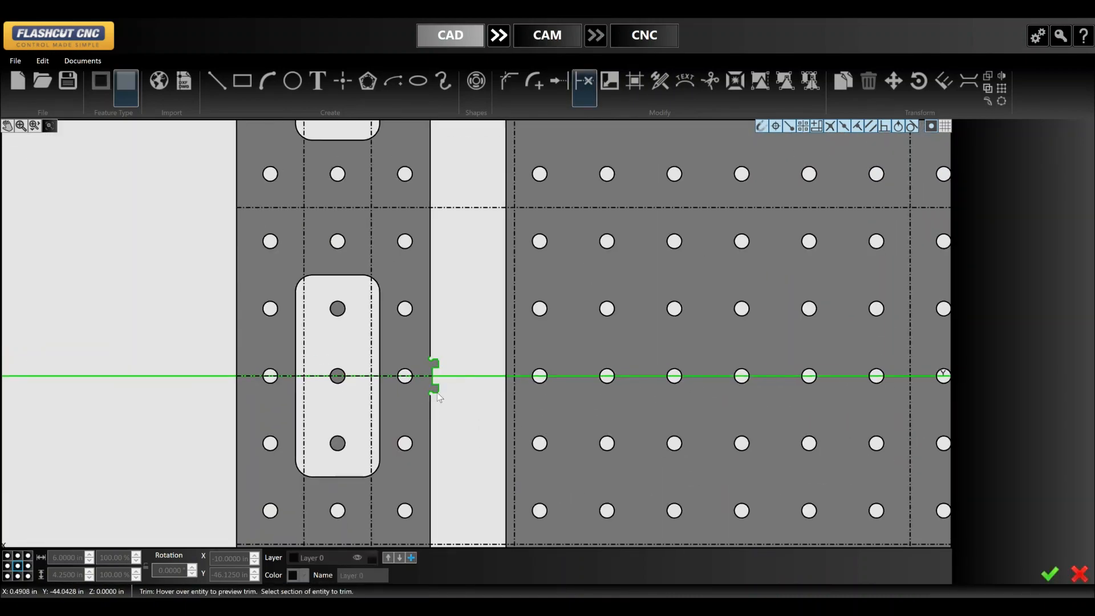
scroll(445, 200, "up", 4)
key("Escape")
- Examine the side strip's cutouts, holes and tabs alongside the main panel and top strip
scroll(433, 198, "down", 6)
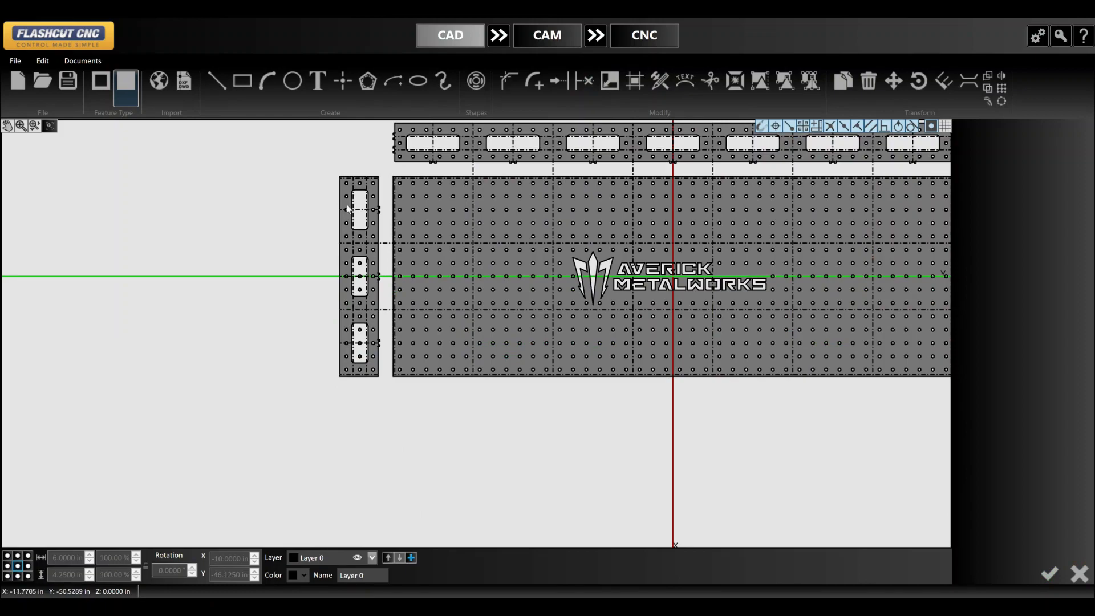
scroll(347, 326, "up", 1)
scroll(344, 392, "up", 2)
scroll(345, 393, "down", 1)
scroll(377, 265, "up", 2)
scroll(378, 234, "down", 2)
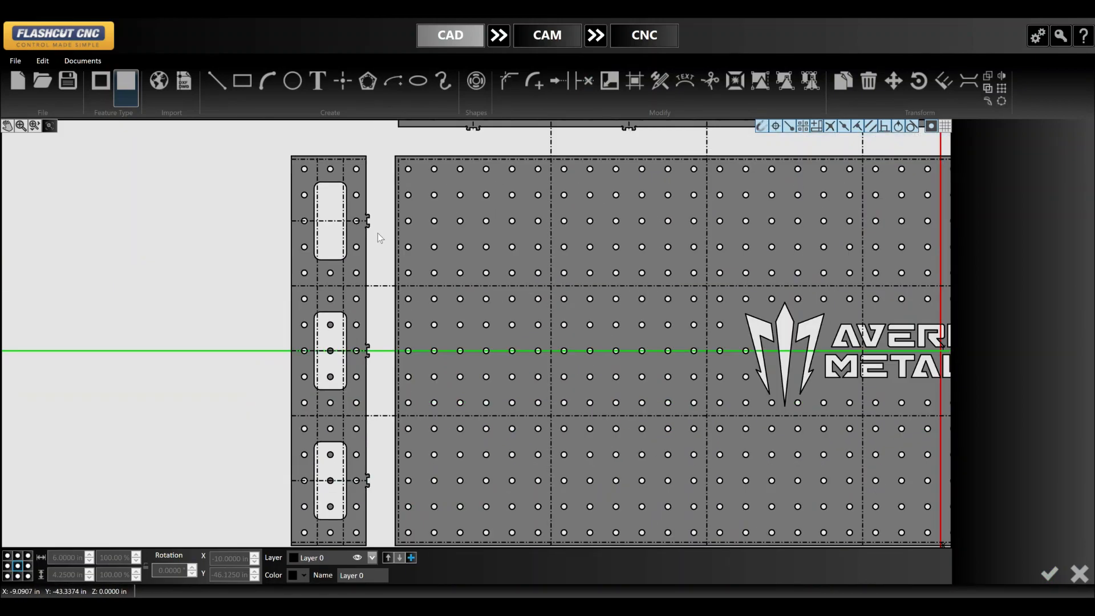
scroll(368, 248, "down", 1)
scroll(342, 231, "up", 2)
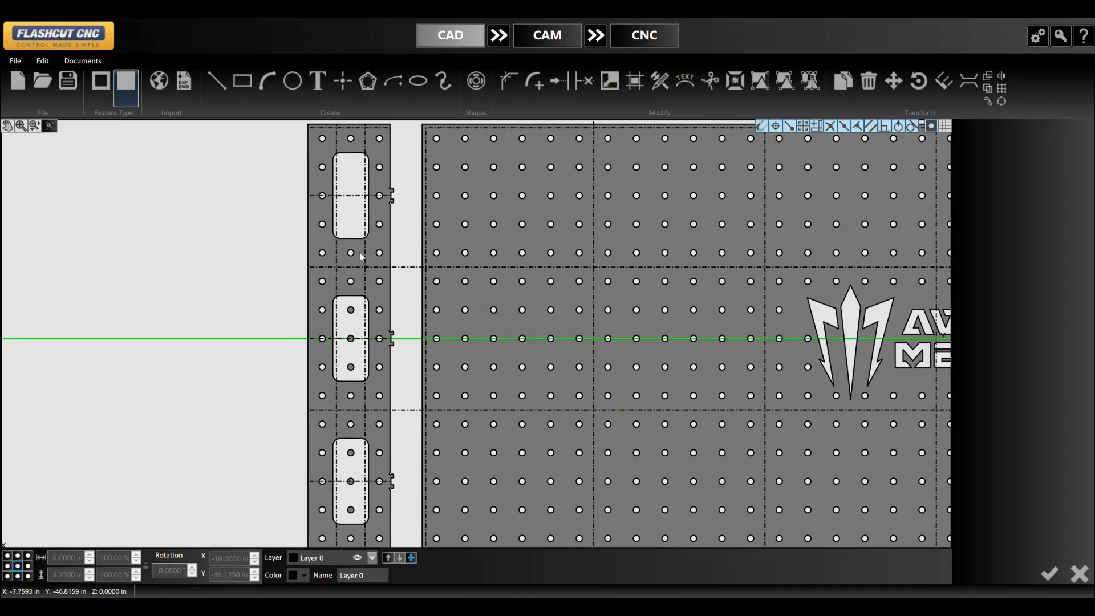
scroll(363, 269, "down", 2)
scroll(364, 279, "up", 1)
scroll(356, 196, "down", 1)
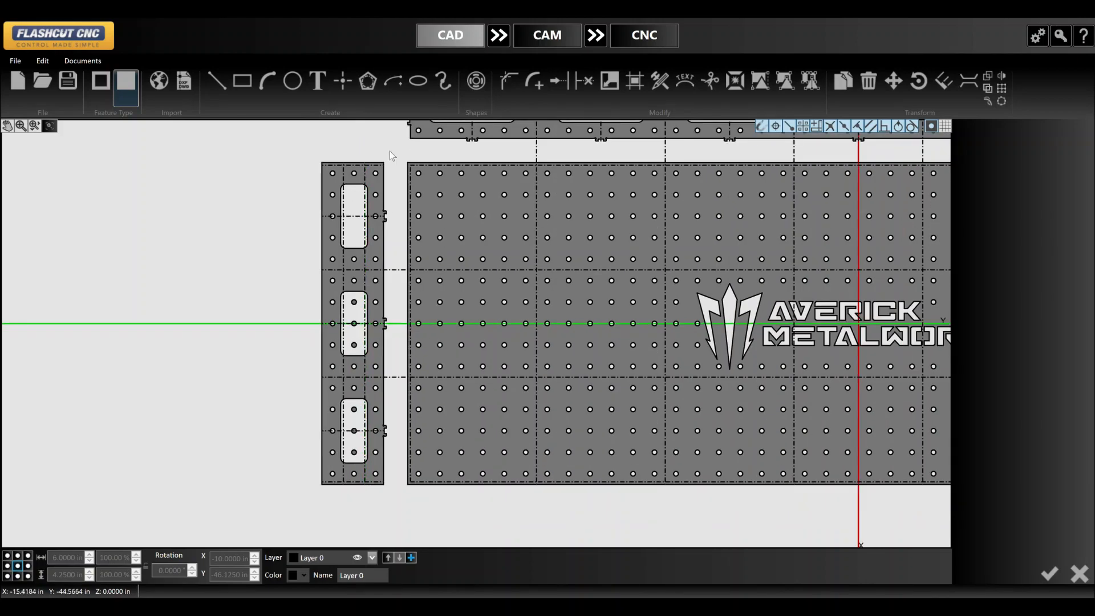
scroll(348, 167, "up", 3)
scroll(399, 176, "down", 5)
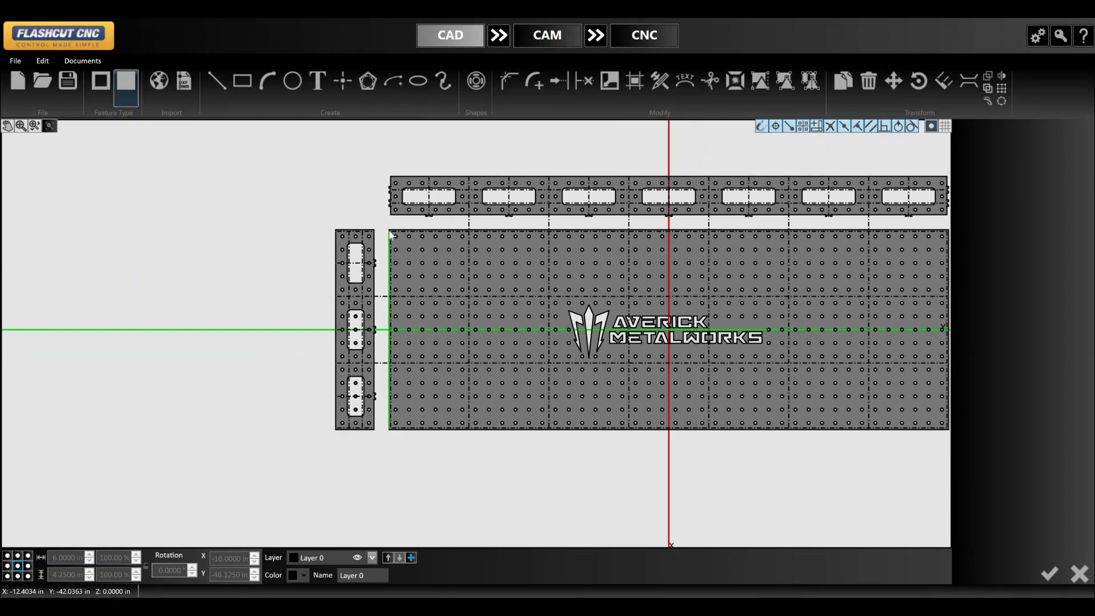
scroll(355, 256, "up", 1)
scroll(355, 256, "up", 4)
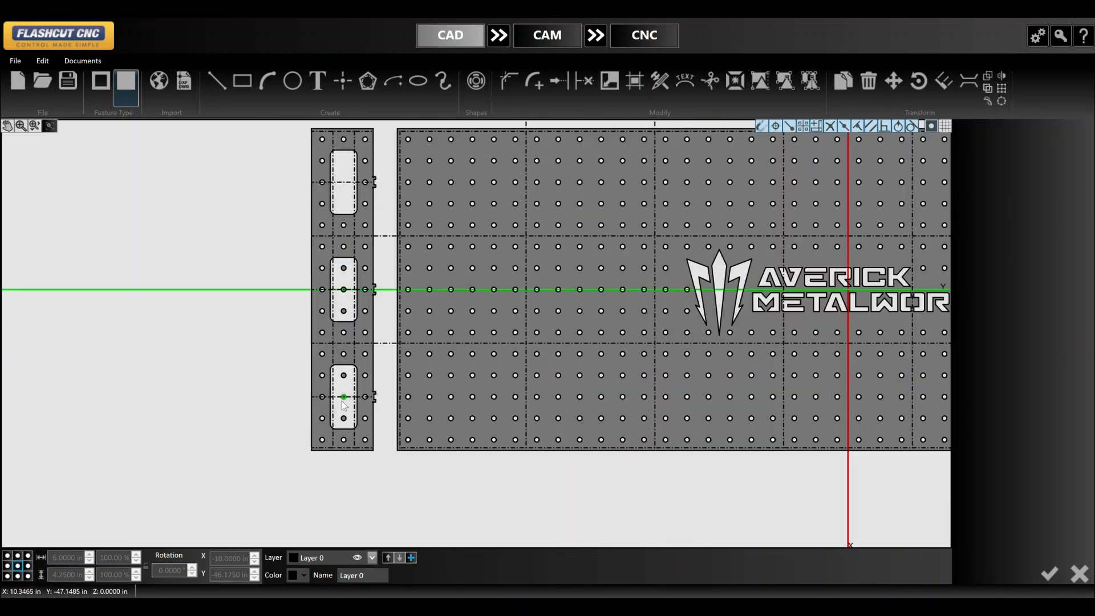
- Delete the three holes inside each of the side strip's lower and middle rounded cutouts
left_click_drag(324, 320, 357, 453)
left_click(357, 454)
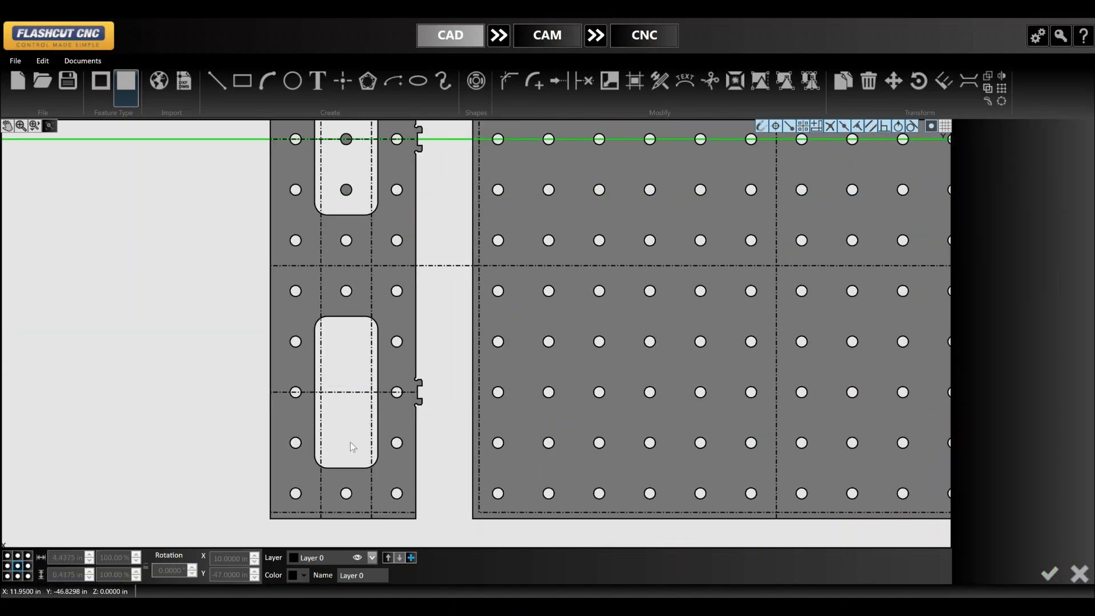
scroll(365, 405, "down", 3)
scroll(359, 285, "up", 3)
left_click_drag(317, 228, 357, 422)
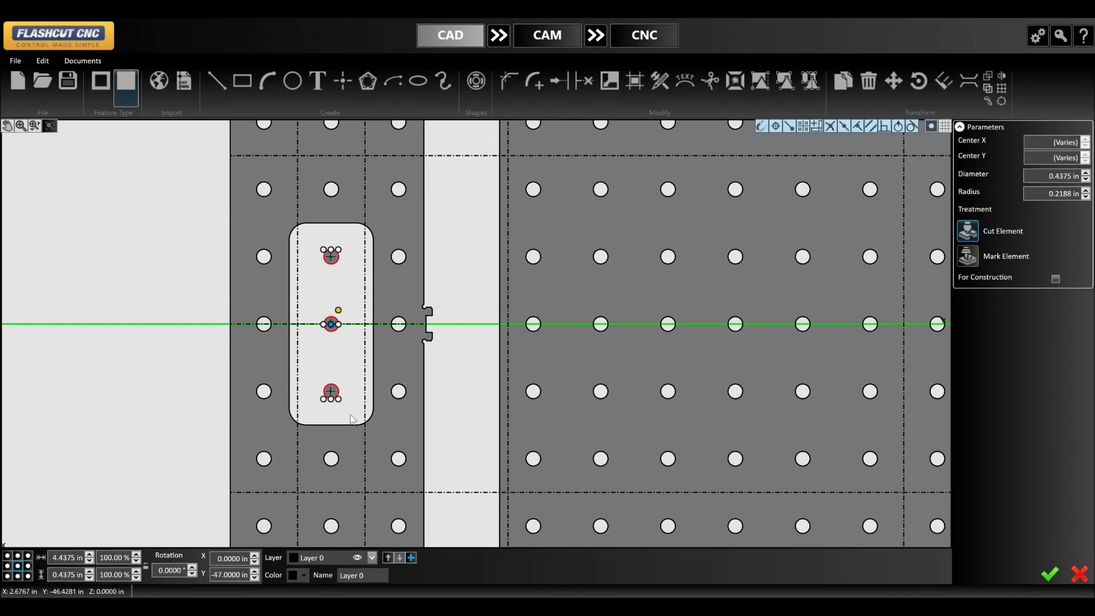
key("Delete")
- Start a linear pattern of the entire side strip with a count of 1 in Direction 1 and 3 in Direction 2
scroll(408, 409, "down", 3)
scroll(409, 409, "down", 3)
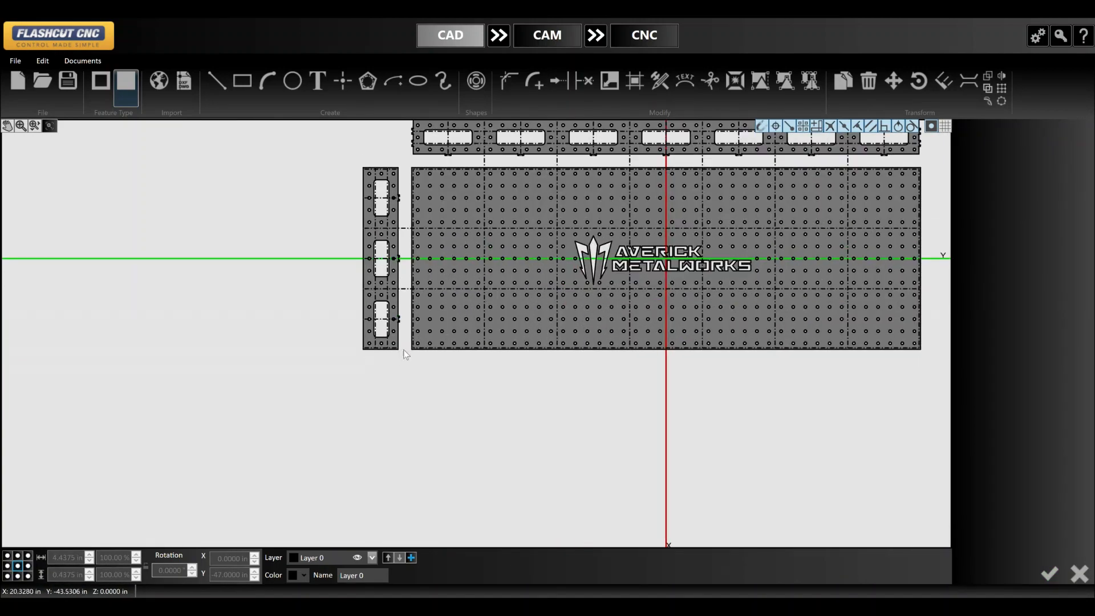
left_click_drag(347, 153, 408, 362)
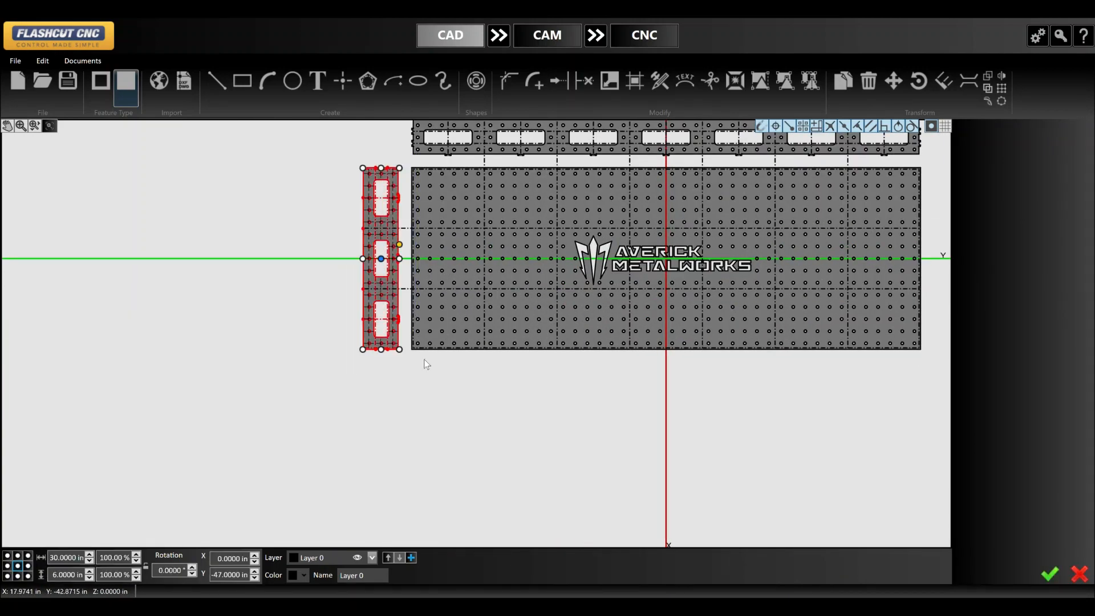
left_click(1003, 89)
left_click(1077, 177)
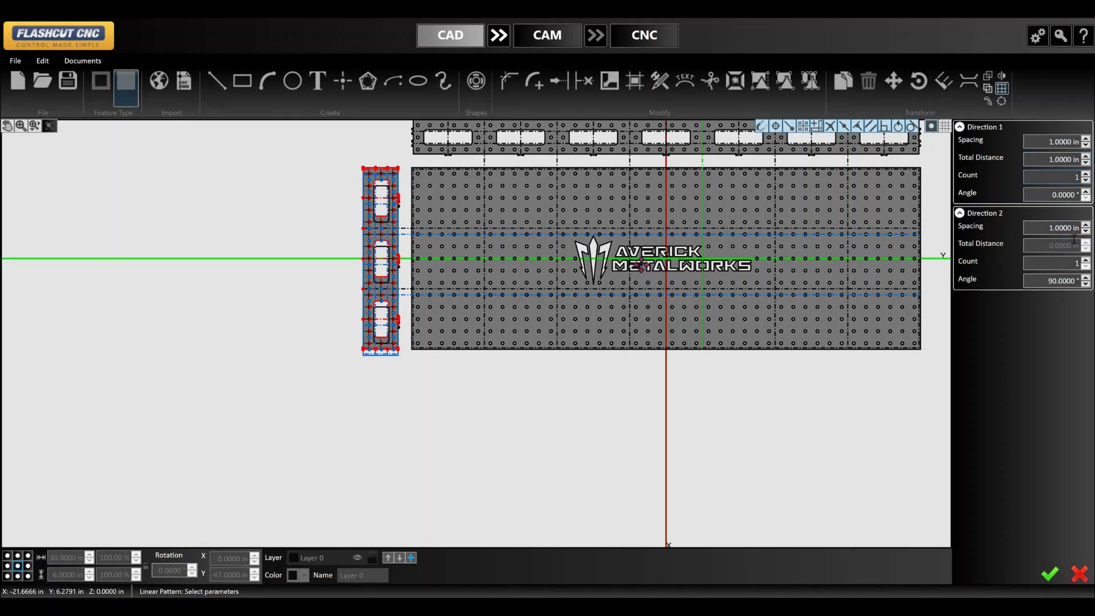
left_click(1078, 264)
left_click(1071, 343)
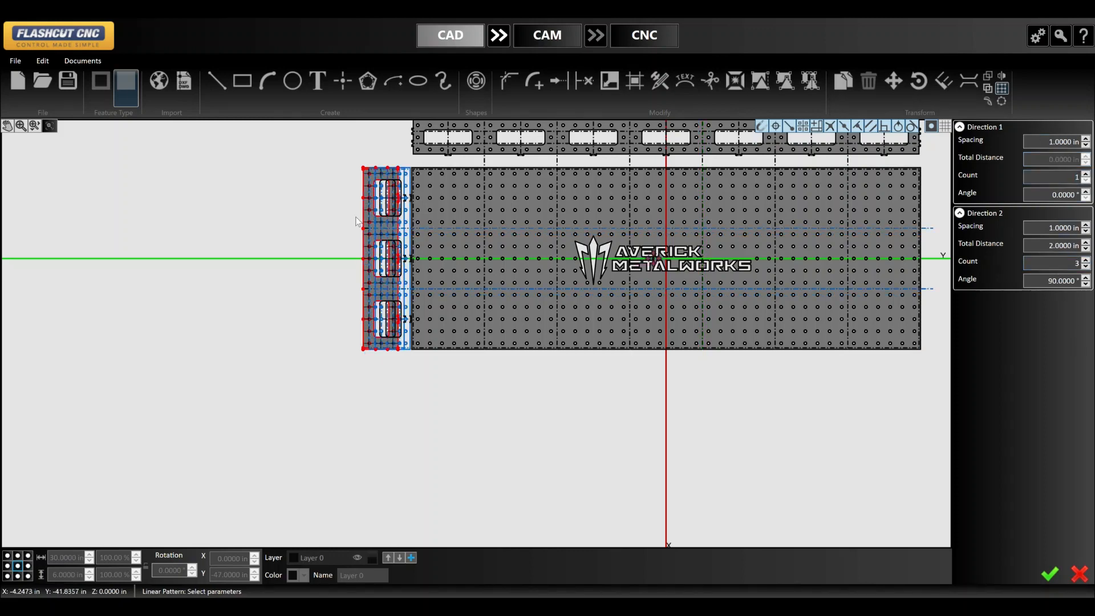
- Set the side strip pattern's Direction 2 angle to 270° and its spacing to 12 in
scroll(360, 220, "up", 3)
left_click(1061, 181)
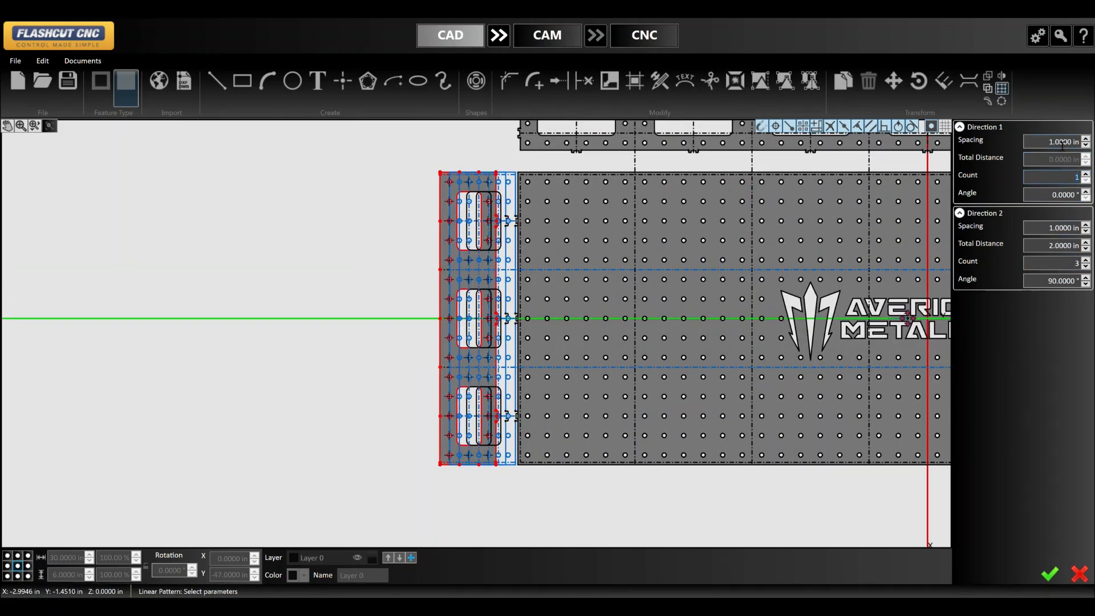
left_click(1070, 364)
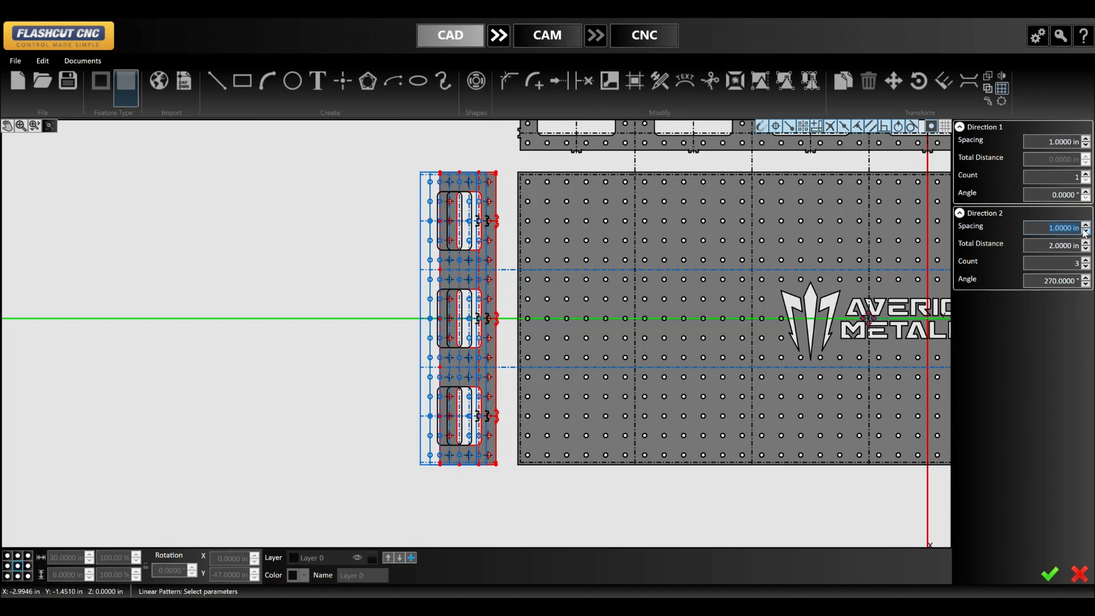
left_click(1040, 324)
- Set the pattern's Direction 2 count to 4 and spacing to 10 in, and create the side strip copies
scroll(508, 276, "down", 8)
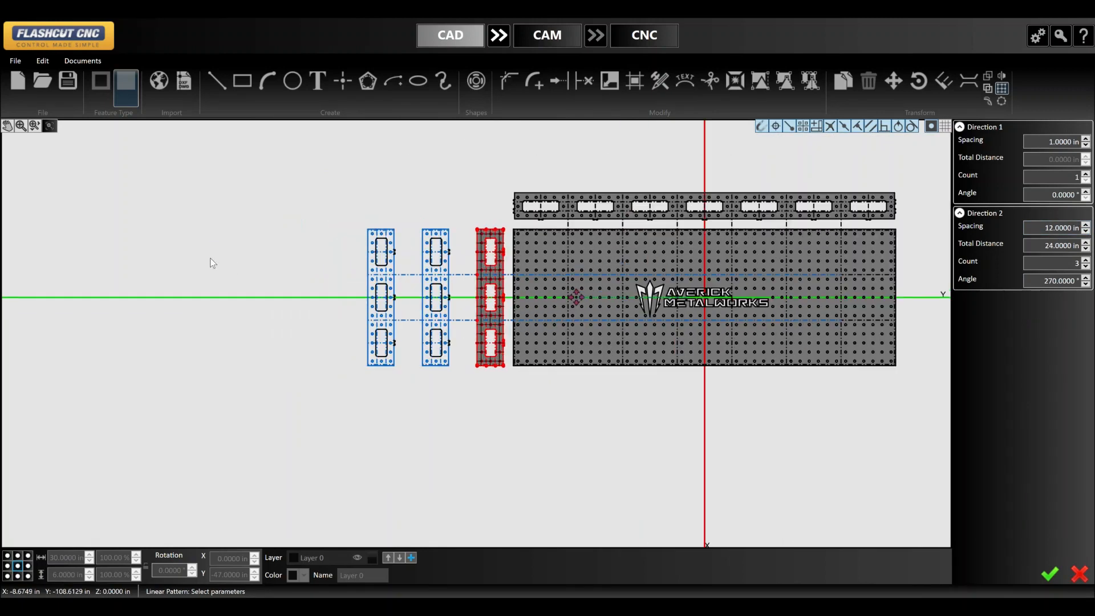
scroll(212, 261, "up", 4)
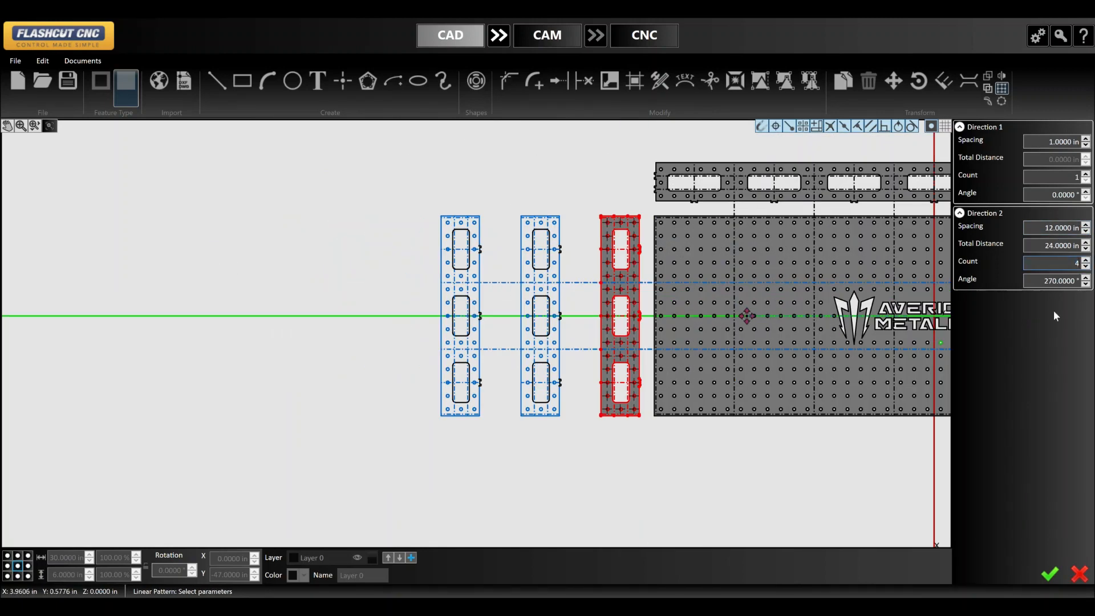
left_click(1051, 228)
key("Return")
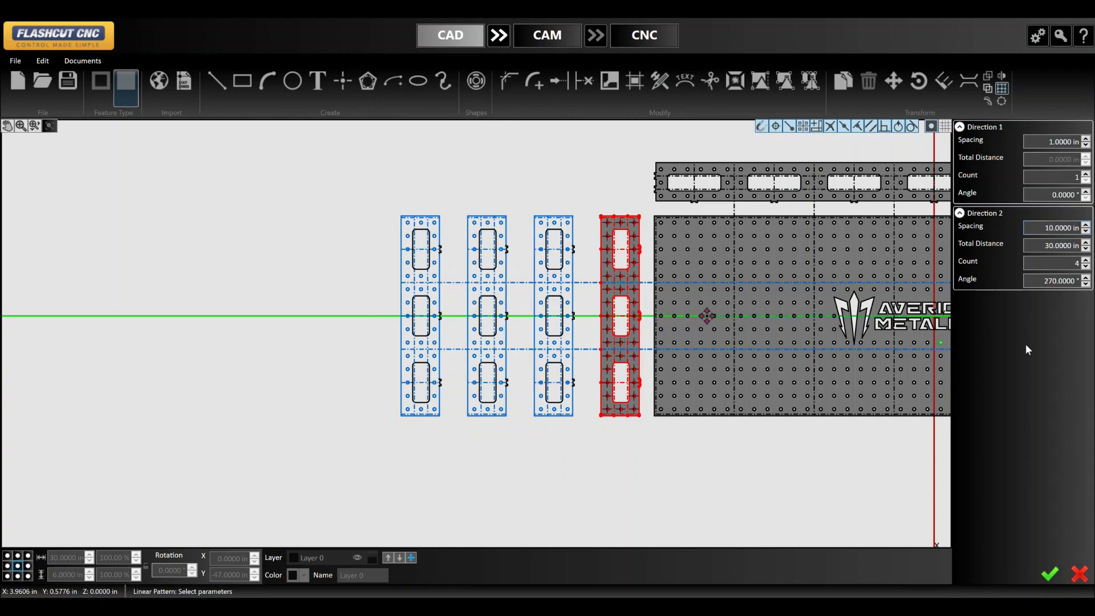
left_click(1054, 578)
- Create a linear pattern of the entire top strip with a count of 2, 10 in spacing and a 180° angle
scroll(330, 412, "down", 8)
scroll(433, 225, "up", 7)
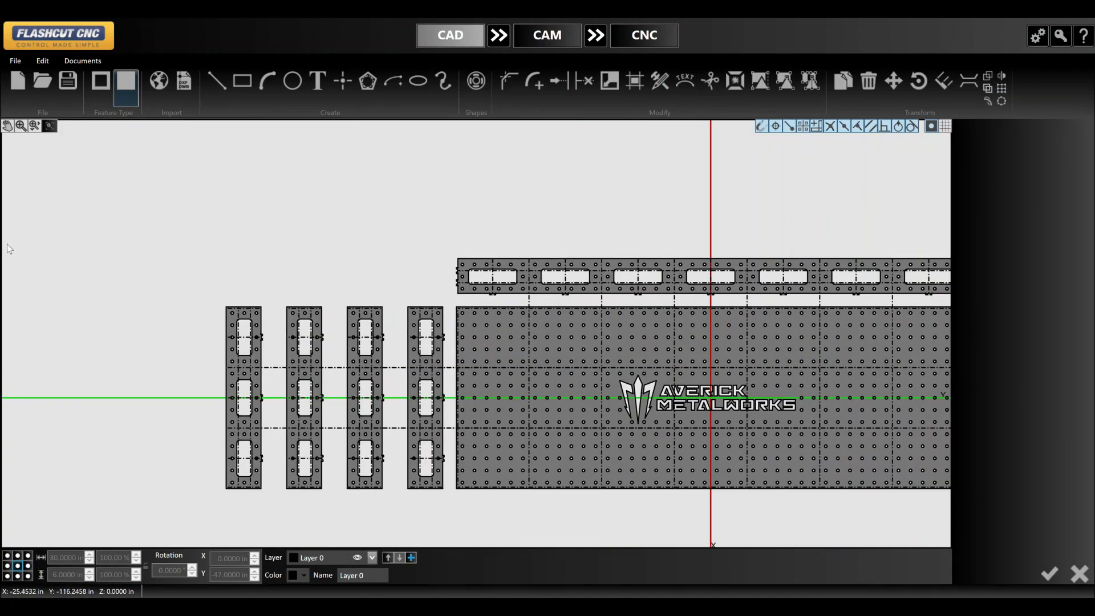
scroll(209, 241, "down", 3)
scroll(496, 254, "up", 5)
scroll(302, 222, "down", 1)
left_click_drag(96, 203, 888, 300)
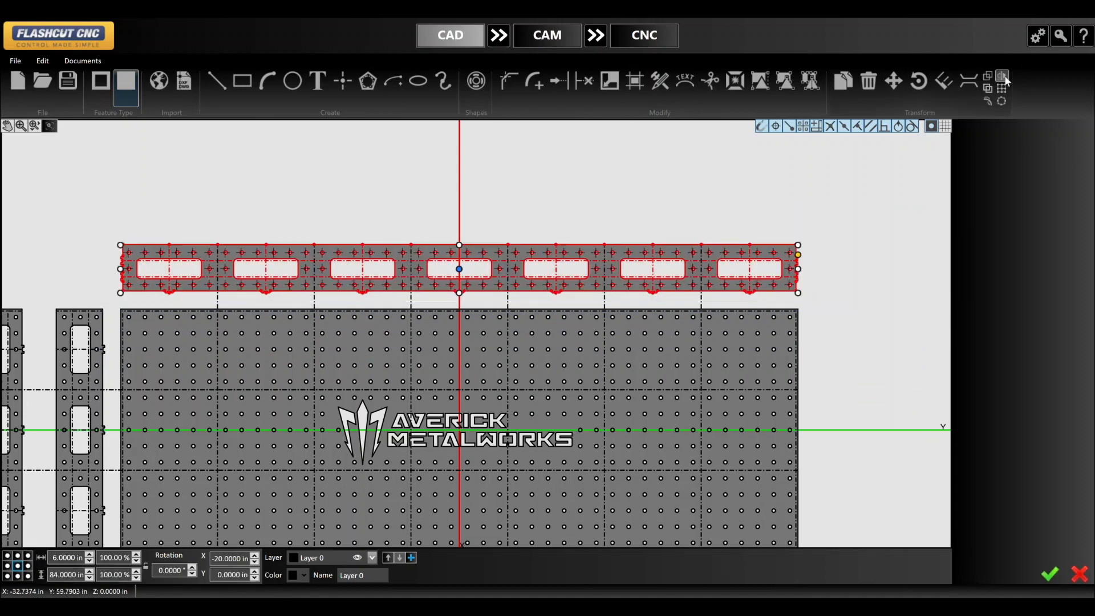
scroll(848, 269, "down", 6)
scroll(660, 279, "up", 6)
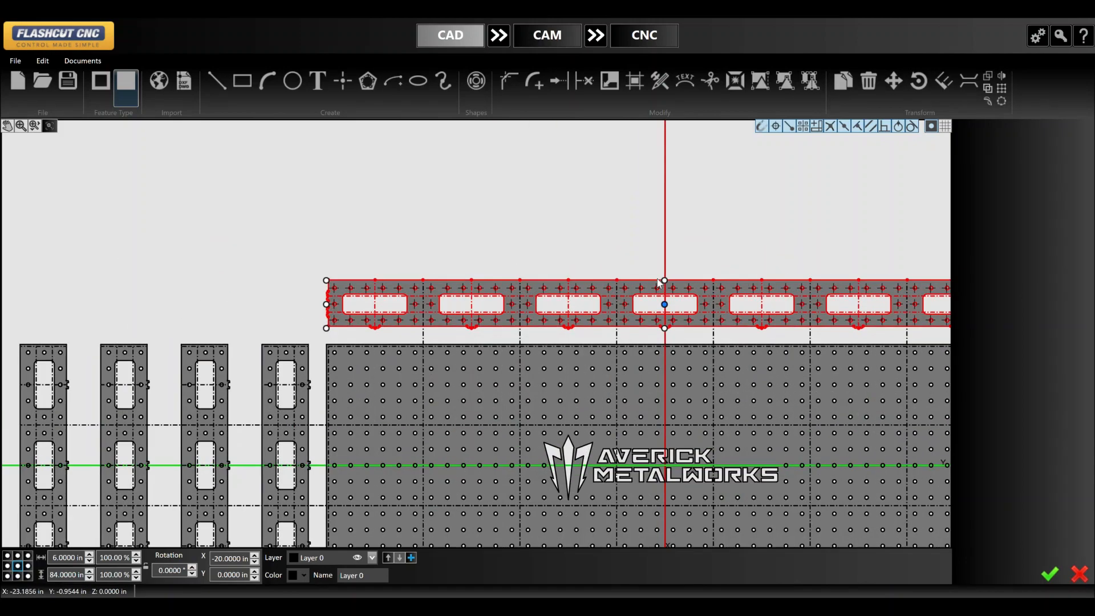
scroll(660, 279, "down", 2)
scroll(663, 272, "up", 1)
left_click(1003, 88)
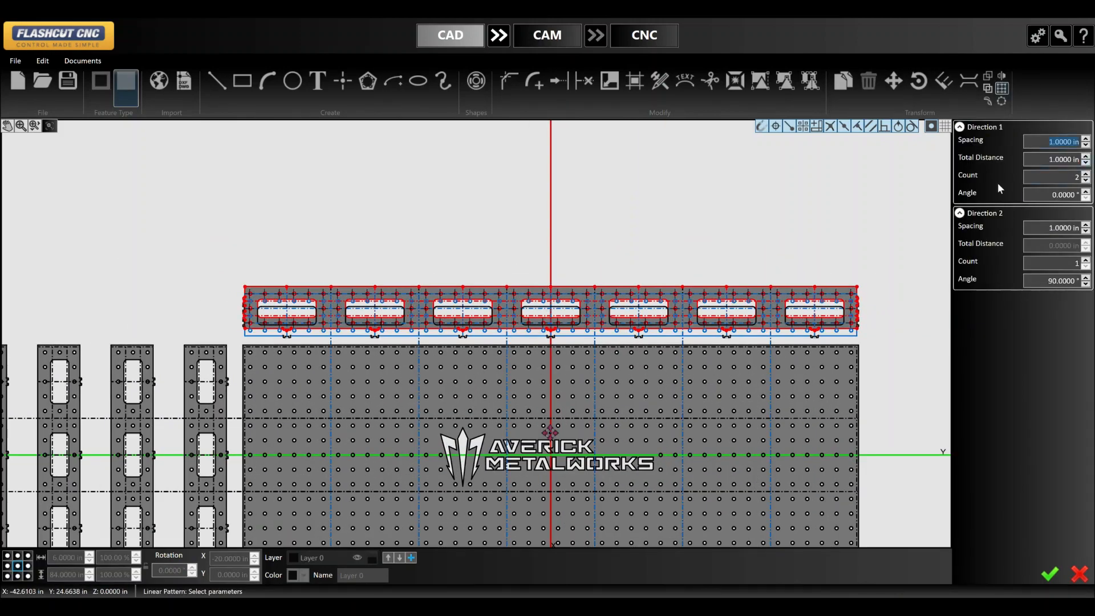
type("10")
left_click(1067, 195)
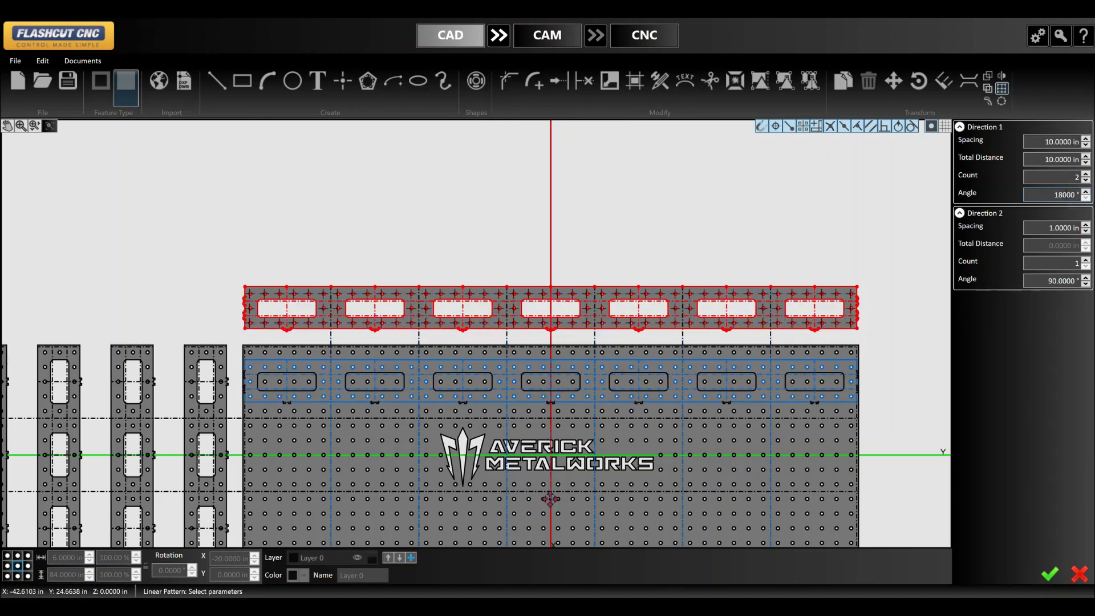
key("Return")
left_click(1048, 575)
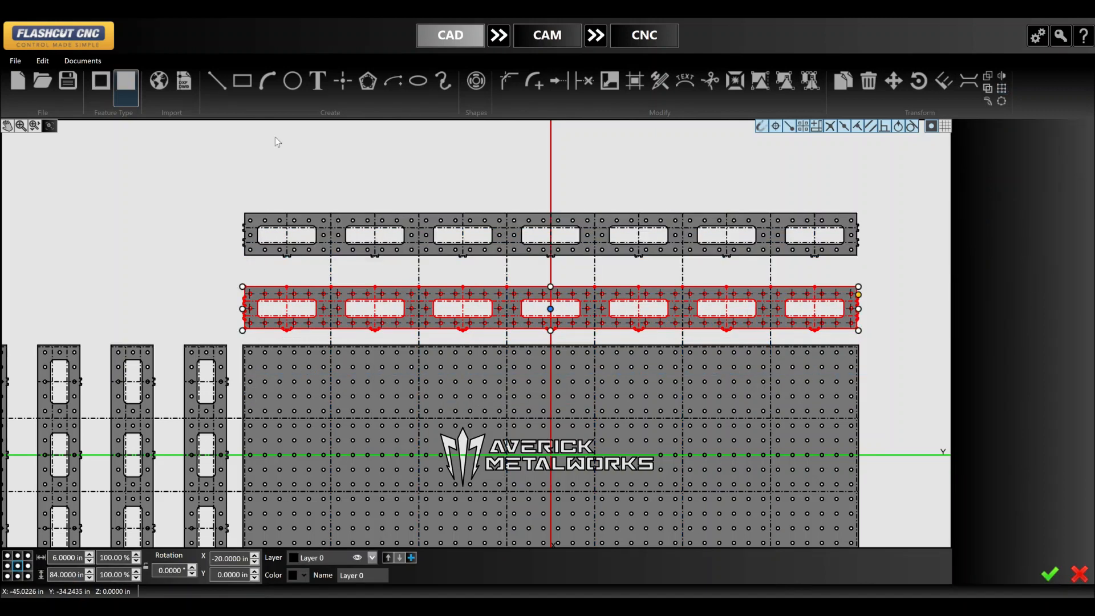
- Examine the copied top and side strips and their hole layout beside the perforated panel
scroll(213, 206, "down", 4)
scroll(381, 309, "up", 2)
scroll(381, 310, "up", 3)
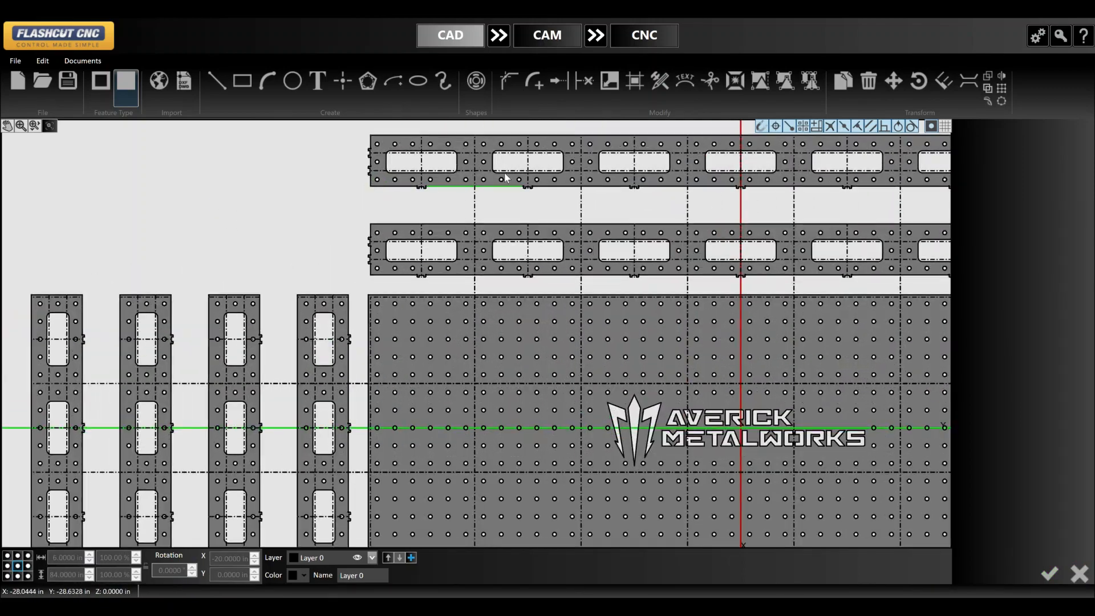
scroll(365, 246, "down", 3)
scroll(365, 246, "up", 3)
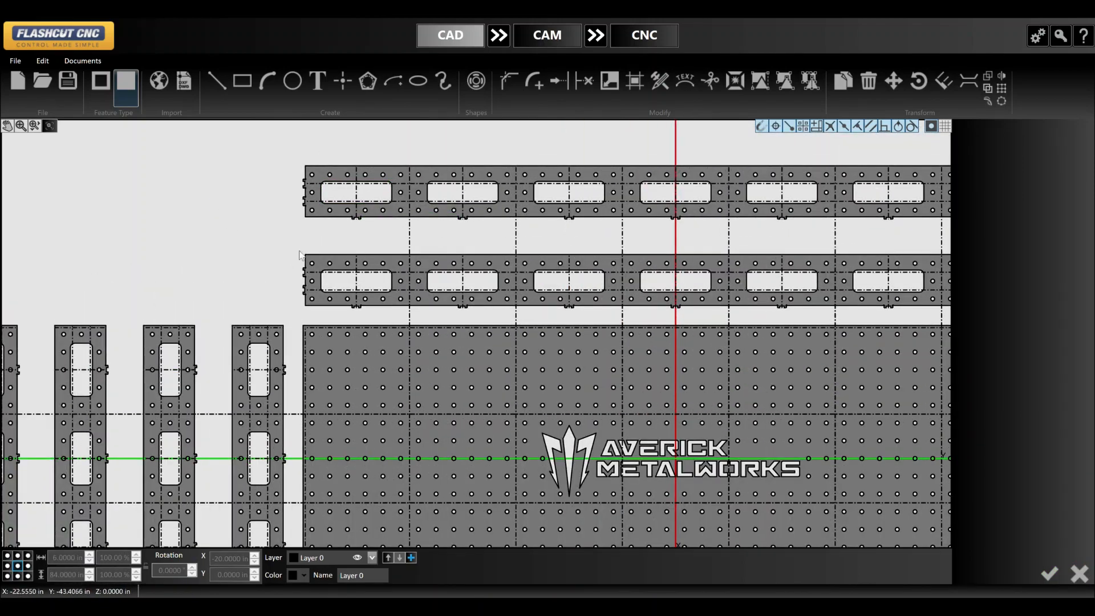
scroll(365, 246, "down", 2)
scroll(897, 186, "down", 2)
scroll(418, 371, "up", 3)
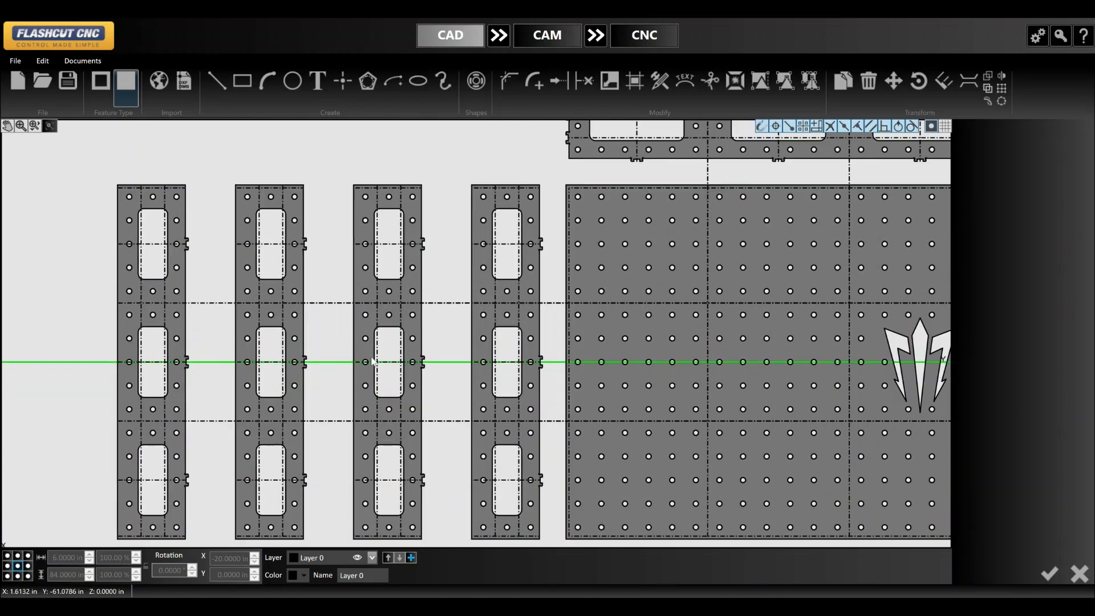
scroll(460, 344, "down", 1)
scroll(451, 323, "up", 1)
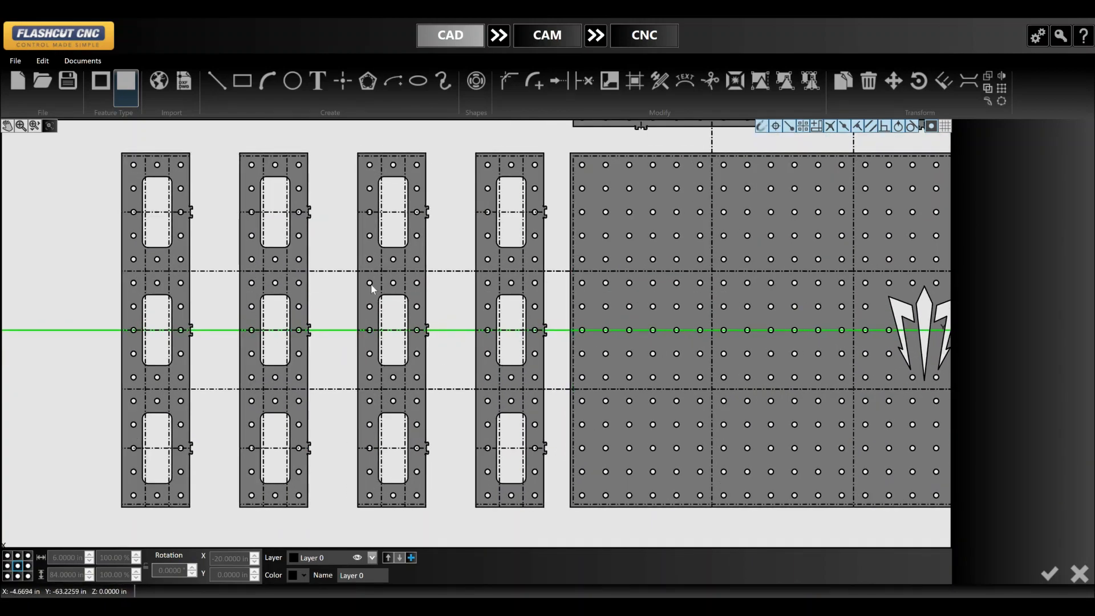
scroll(465, 213, "up", 1)
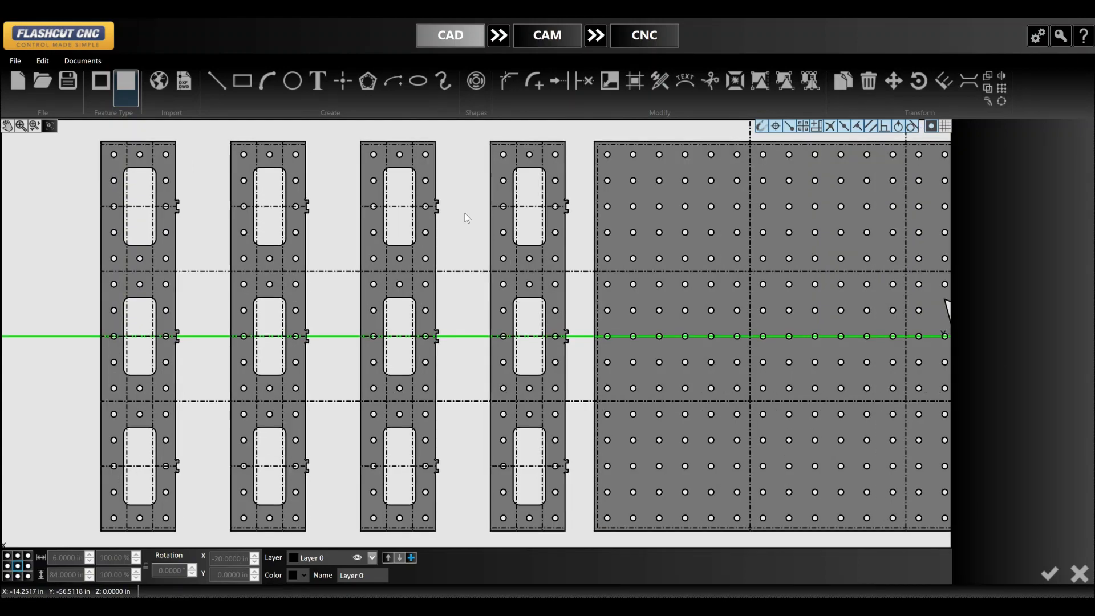
scroll(402, 231, "down", 2)
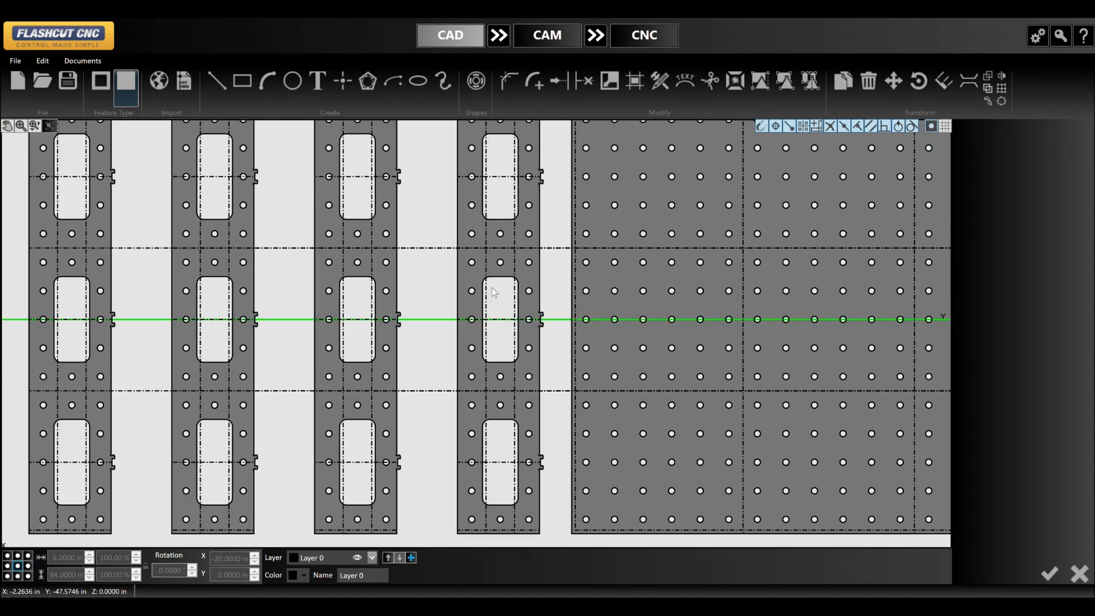
- Delete the small round holes in the upper part of the second side strip from the panel
scroll(354, 199, "up", 4)
scroll(351, 142, "up", 1)
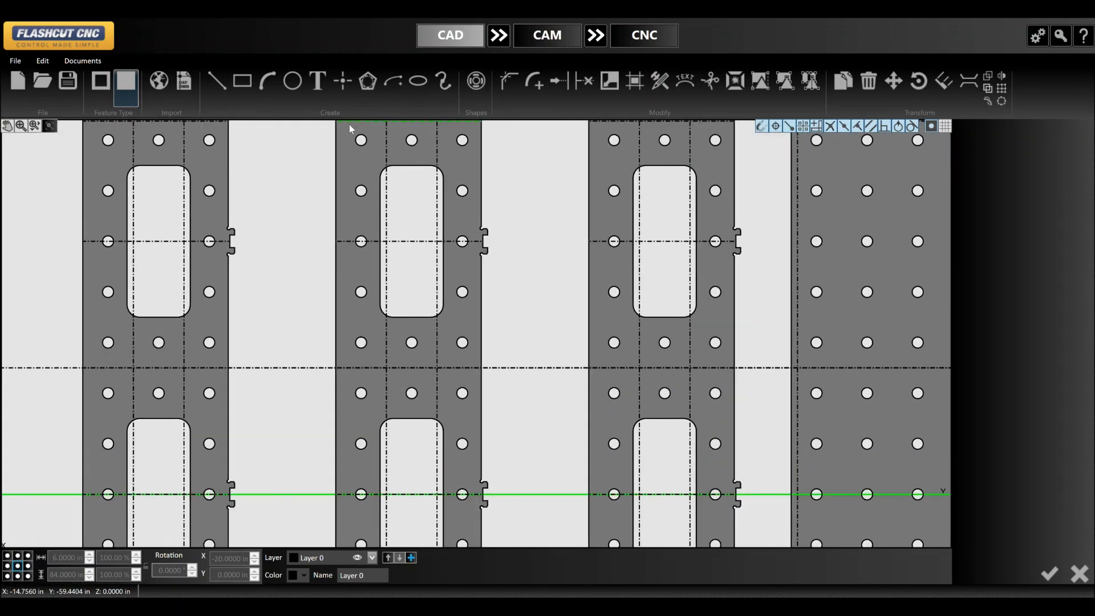
left_click_drag(350, 127, 377, 524)
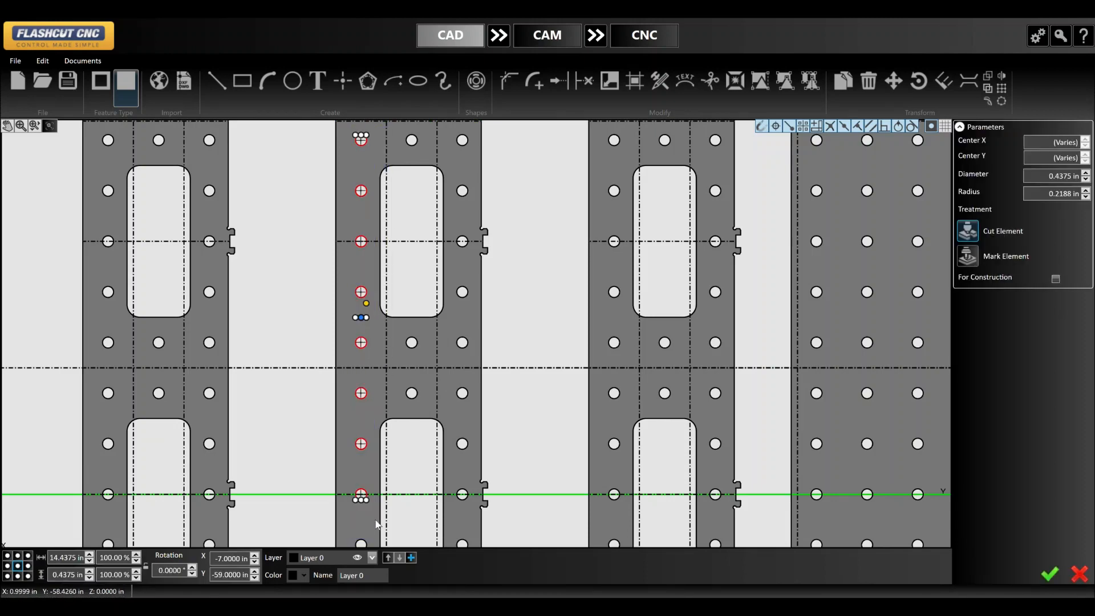
key("Delete")
mouse_move(452, 126)
left_mouse_down()
mouse_move(488, 511)
mouse_move(478, 522)
left_mouse_up()
key("Delete")
left_click_drag(388, 317, 426, 407)
key("ctrl+z")
key("Delete")
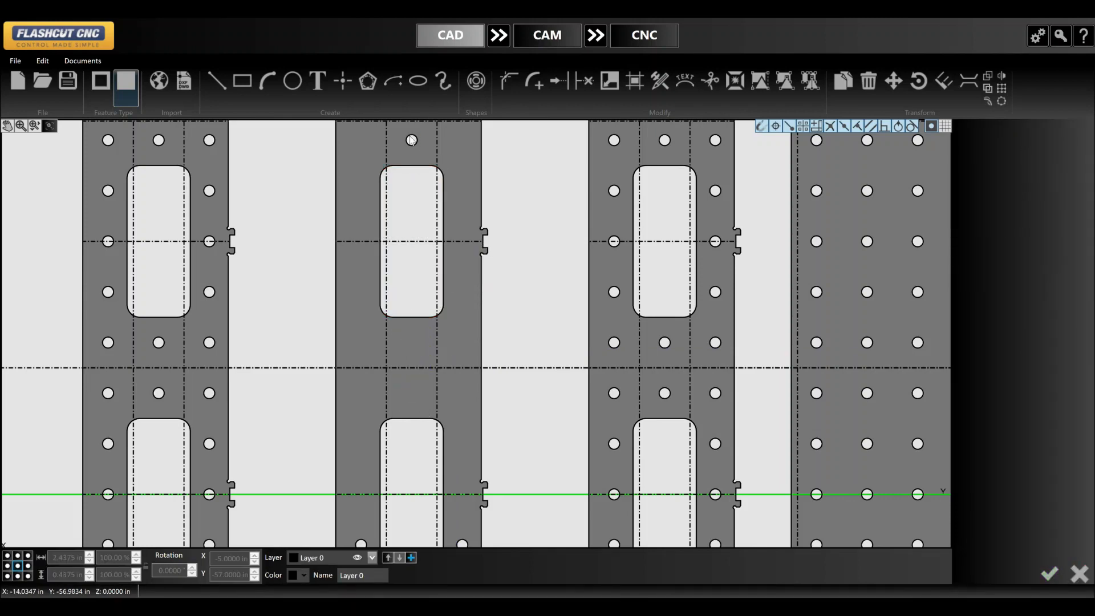
left_click_drag(398, 124, 426, 154)
key("Delete")
- Delete the small round holes in the upper part of the third side strip from the panel
left_click_drag(205, 129, 220, 508)
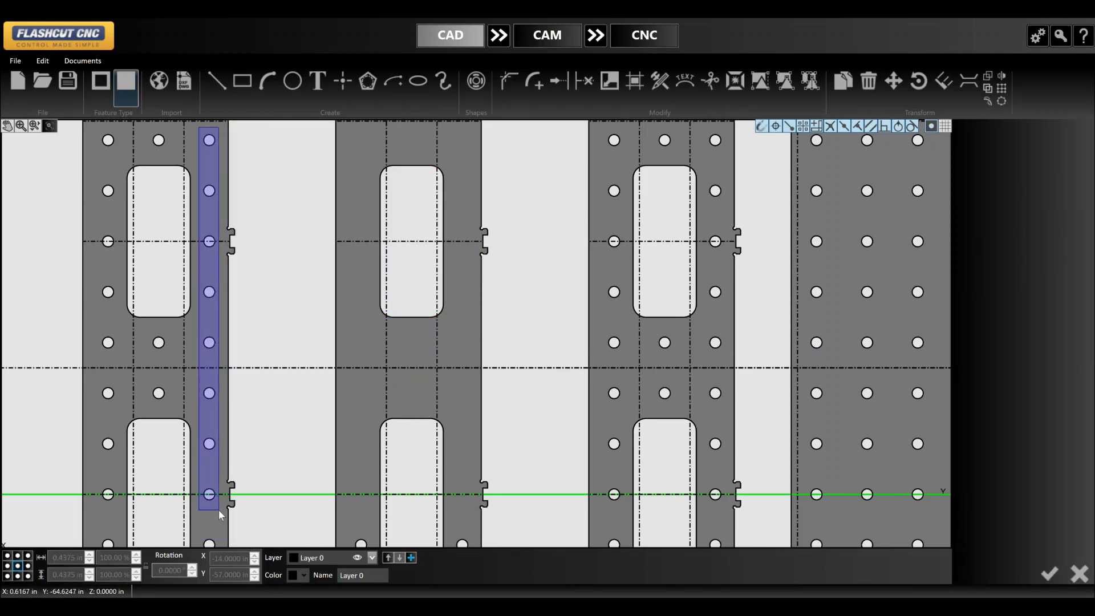
key("Delete")
left_click_drag(142, 323, 179, 405)
key("Delete")
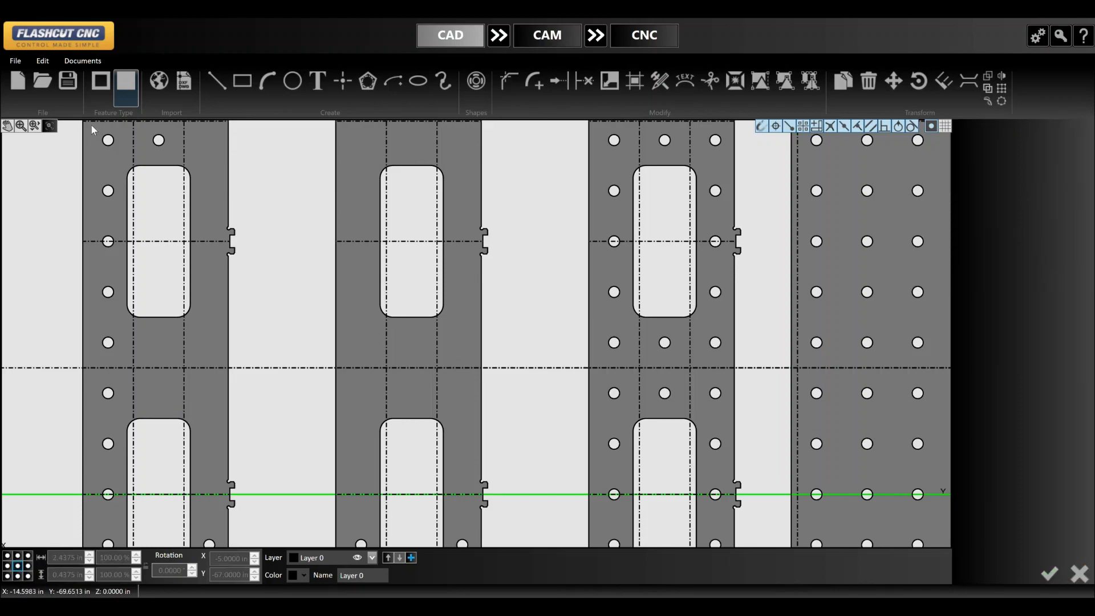
left_click_drag(91, 127, 121, 507)
key("Delete")
- Delete the remaining small round holes in the lower part of the second side strip from the panel
scroll(293, 295, "down", 5)
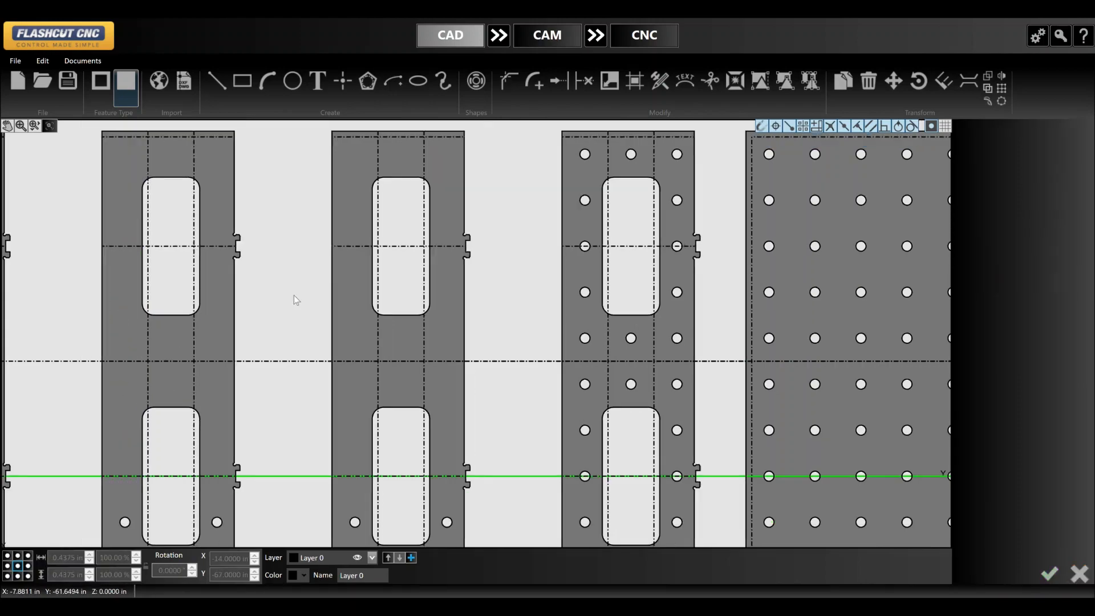
scroll(328, 269, "up", 5)
left_click_drag(334, 215, 358, 463)
key("Delete")
left_click_drag(399, 220, 425, 460)
key("Delete")
left_click(376, 443)
key("Delete")
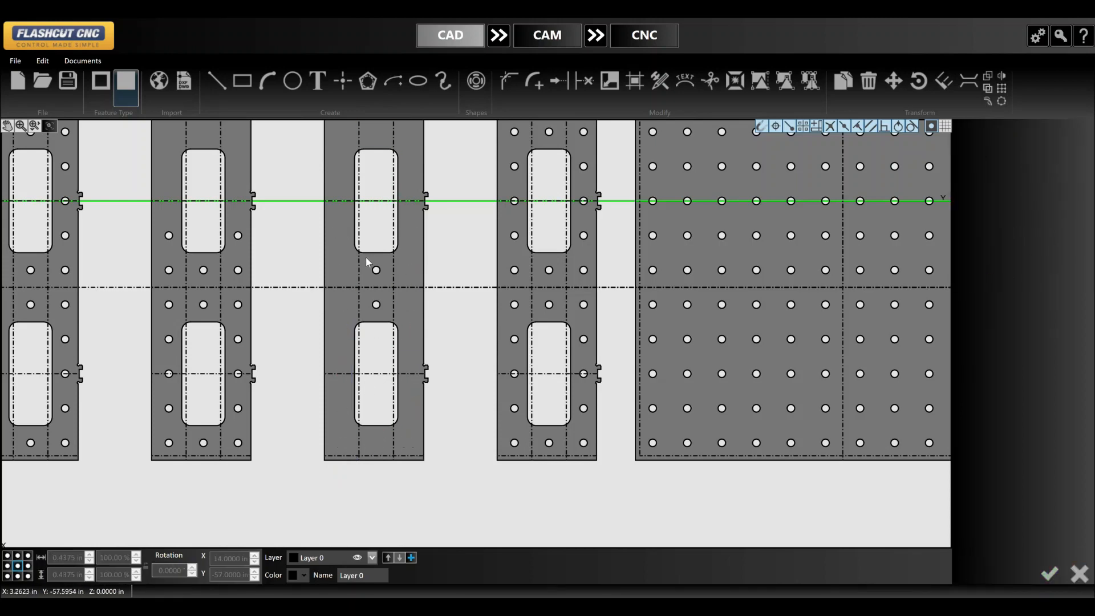
left_click_drag(386, 317, 387, 319)
key("Delete")
- Delete the remaining small round holes in the lower part of the third side strip from the panel
left_click_drag(229, 224, 251, 462)
key("Delete")
left_click_drag(158, 221, 182, 462)
key("Delete")
left_click(208, 440)
key("Delete")
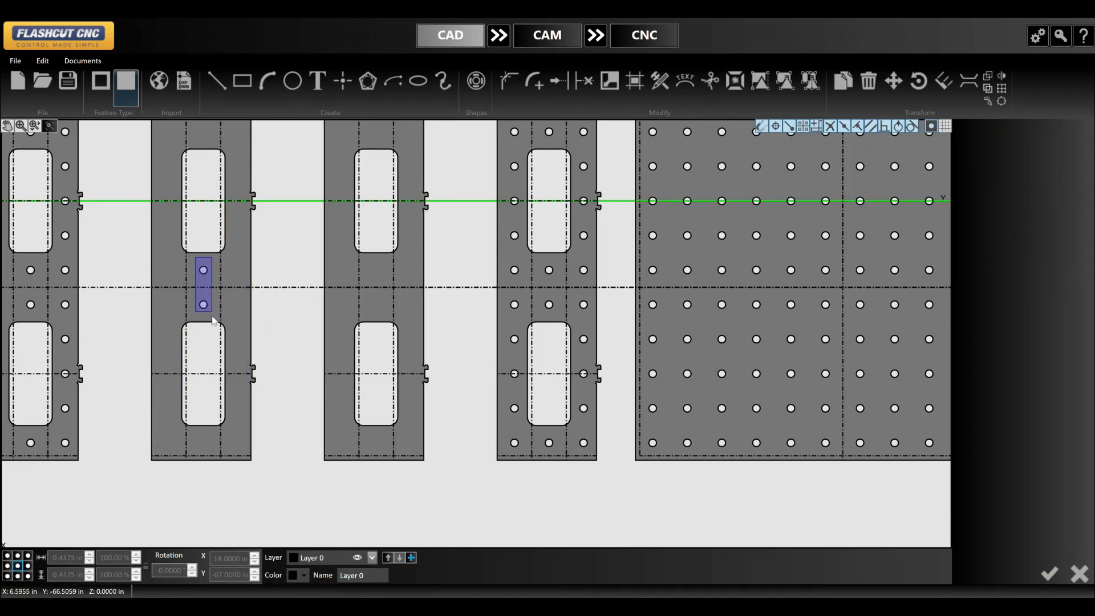
left_click_drag(213, 320, 214, 321)
key("Delete")
- Delete the small round holes in the lower part of the outermost side strip, including its edge columns and middle holes
left_click_drag(60, 153, 86, 466)
key("Delete")
left_click_drag(19, 260, 41, 317)
key("Delete")
left_click(30, 442)
key("Delete")
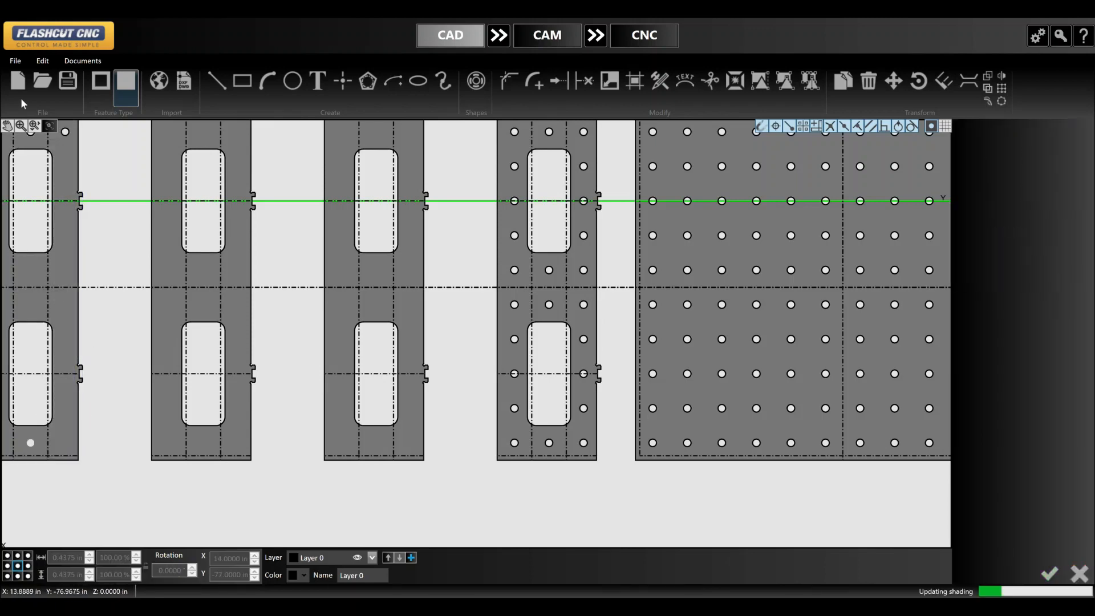
scroll(199, 311, "down", 3)
scroll(102, 290, "up", 4)
left_click_drag(145, 153, 174, 525)
key("Delete")
- Delete the remaining small round holes in the upper part of the outermost side strip
scroll(190, 477, "down", 3)
scroll(170, 199, "up", 2)
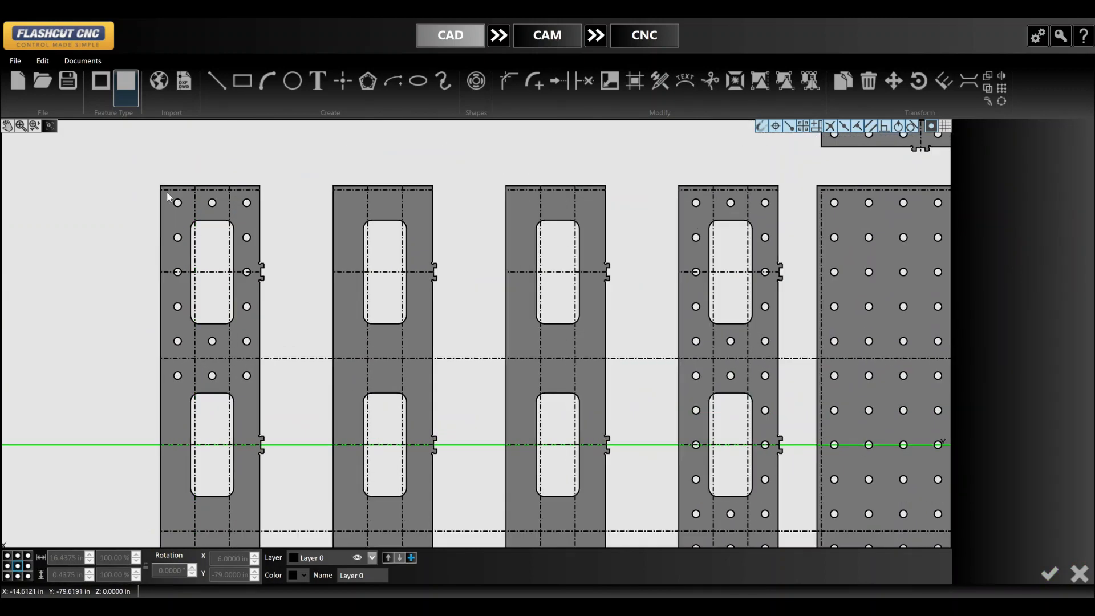
left_click_drag(170, 199, 195, 401)
key("Delete")
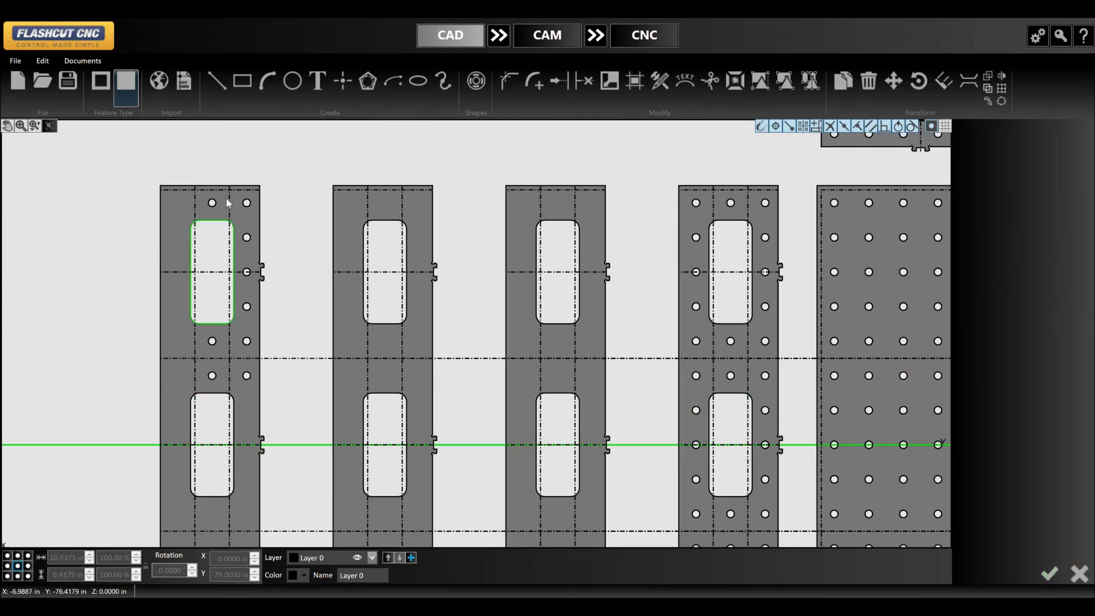
left_click_drag(237, 194, 257, 413)
key("Delete")
left_click_drag(203, 330, 232, 393)
key("Delete")
- Check the three outer side strips for leftover round holes against the perforated strip beside the panel
scroll(232, 170, "down", 3)
scroll(231, 170, "down", 2)
scroll(378, 268, "up", 3)
scroll(464, 280, "up", 3)
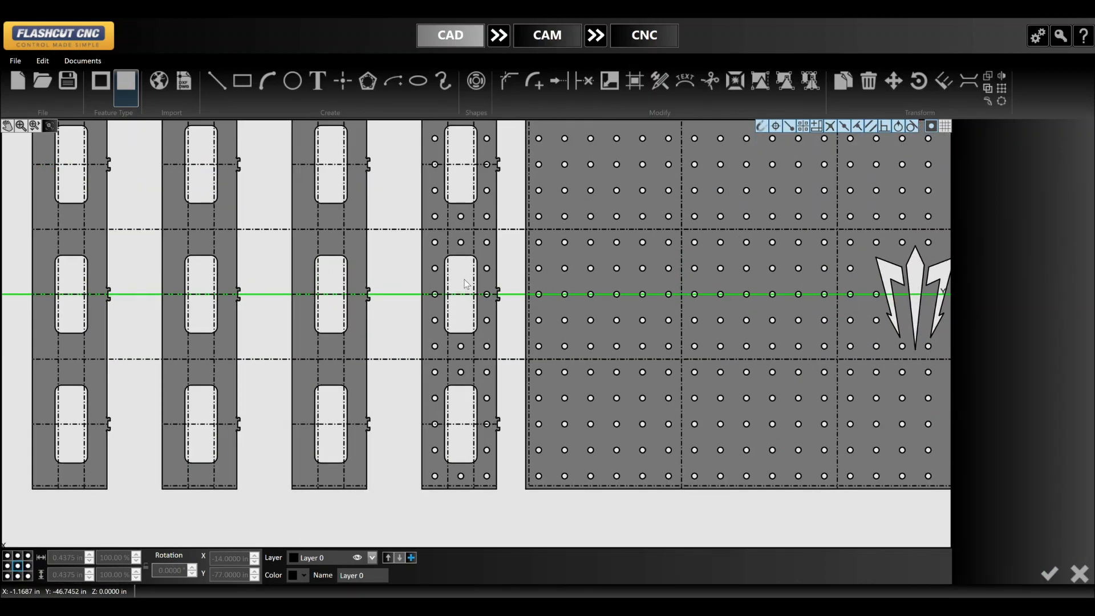
scroll(459, 281, "down", 3)
scroll(344, 252, "up", 6)
scroll(434, 286, "down", 5)
scroll(179, 117, "up", 1)
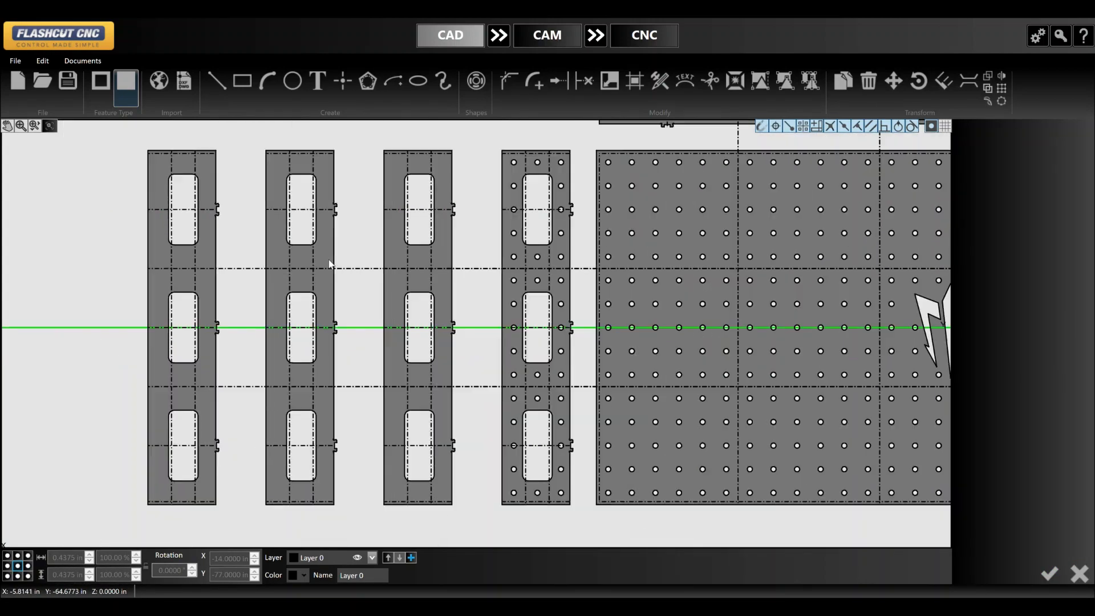
- Switch to the drawing with the tab and slot parts and copy the slot outline that opens at its part's lower edge
left_click(101, 104)
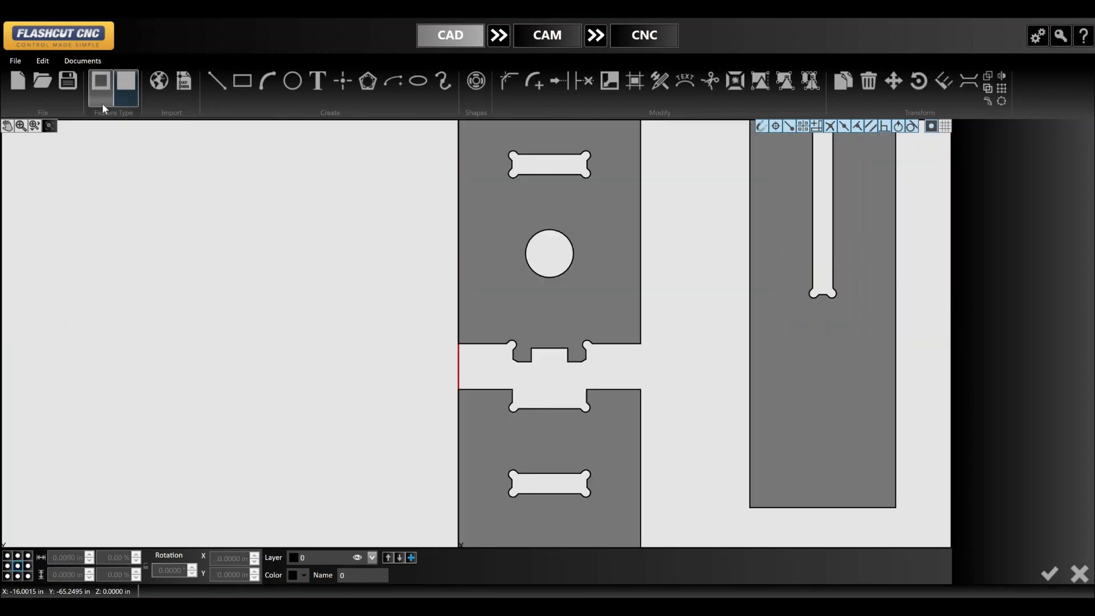
scroll(371, 257, "down", 7)
scroll(786, 346, "up", 4)
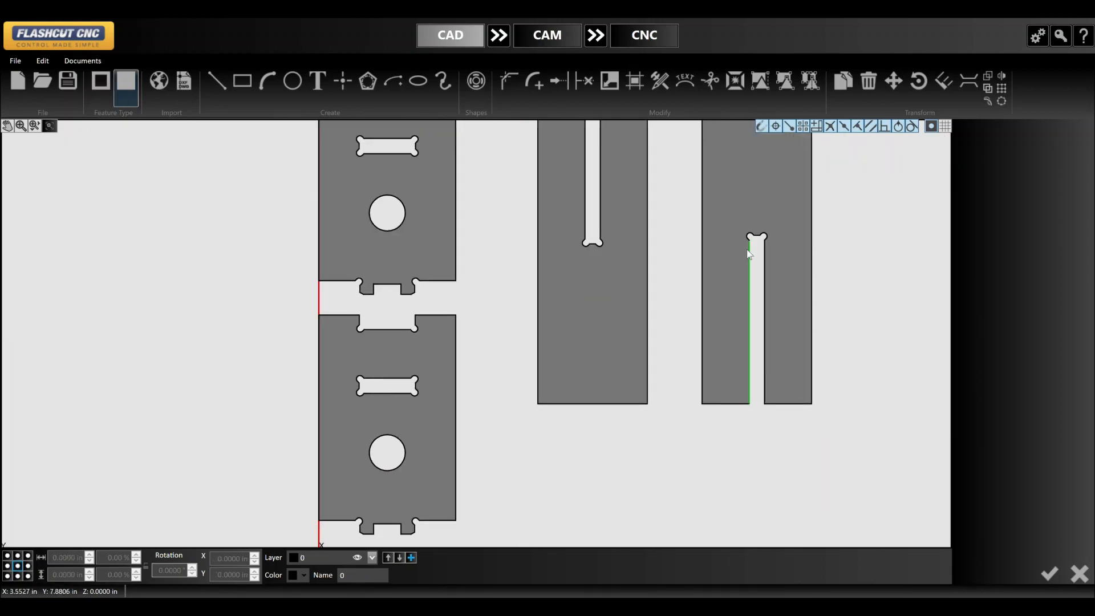
left_click_drag(728, 210, 776, 292)
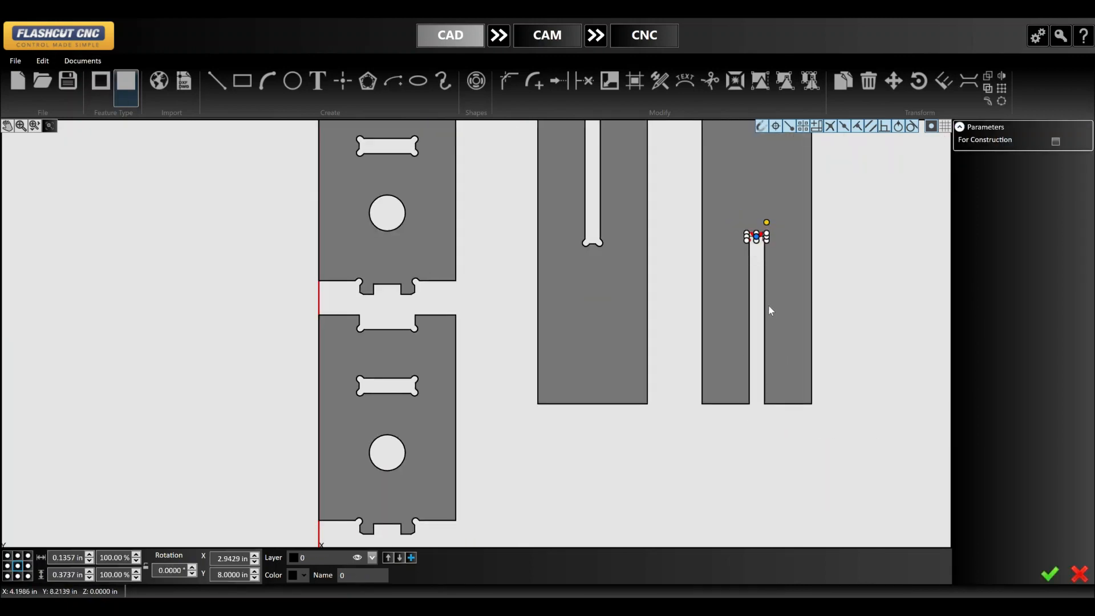
left_click(750, 343)
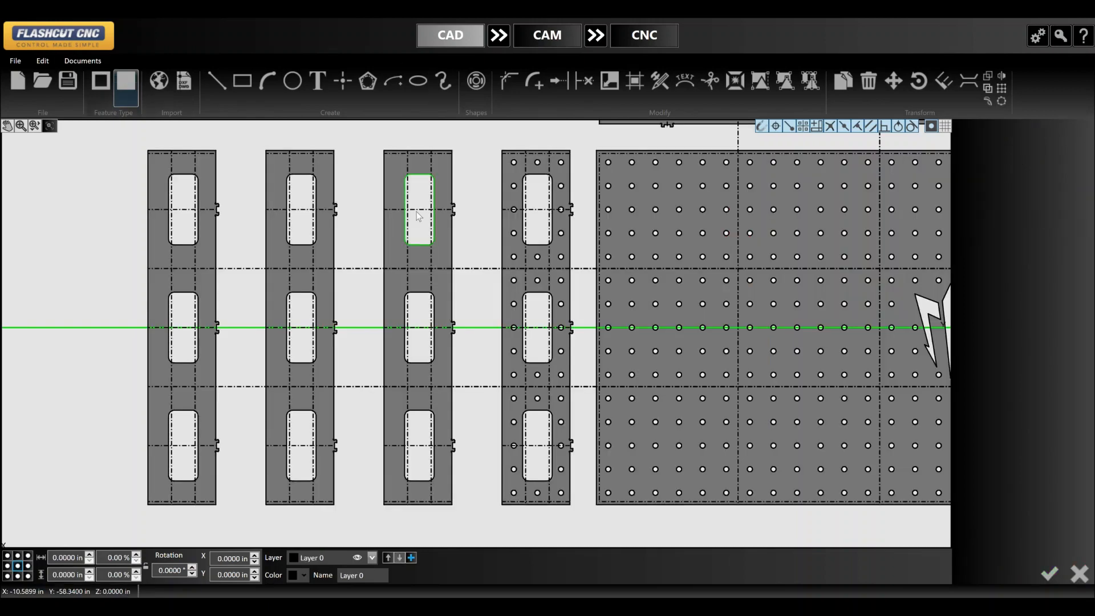
- Paste the slot outline onto the third side strip from the panel, between its upper and middle cutouts
scroll(269, 272, "up", 5)
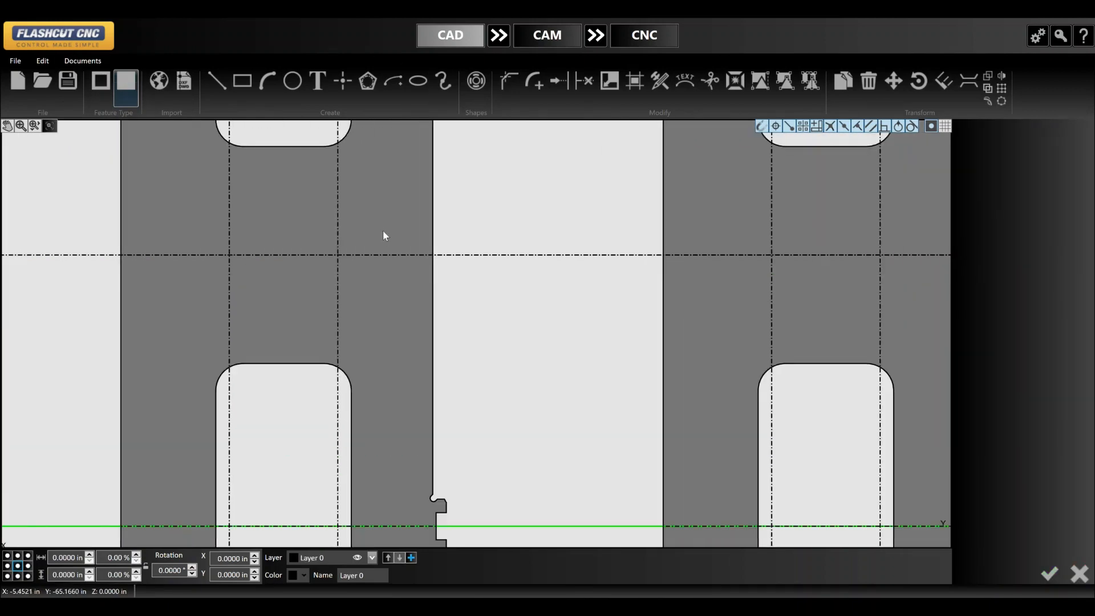
key("ctrl+v")
left_click(385, 237)
- Assign the whole pasted slot outline to Layer 0 and rotate it 90°
left_click_drag(365, 137, 409, 341)
left_click(390, 380)
left_click(392, 302)
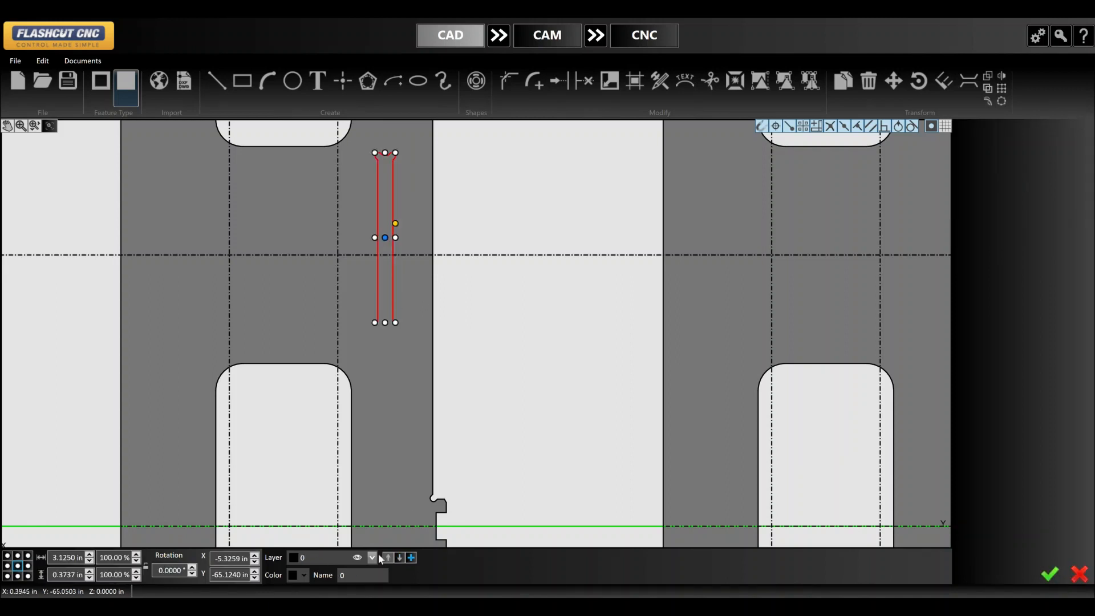
left_click(372, 558)
left_click(323, 586)
type("90")
key("Return")
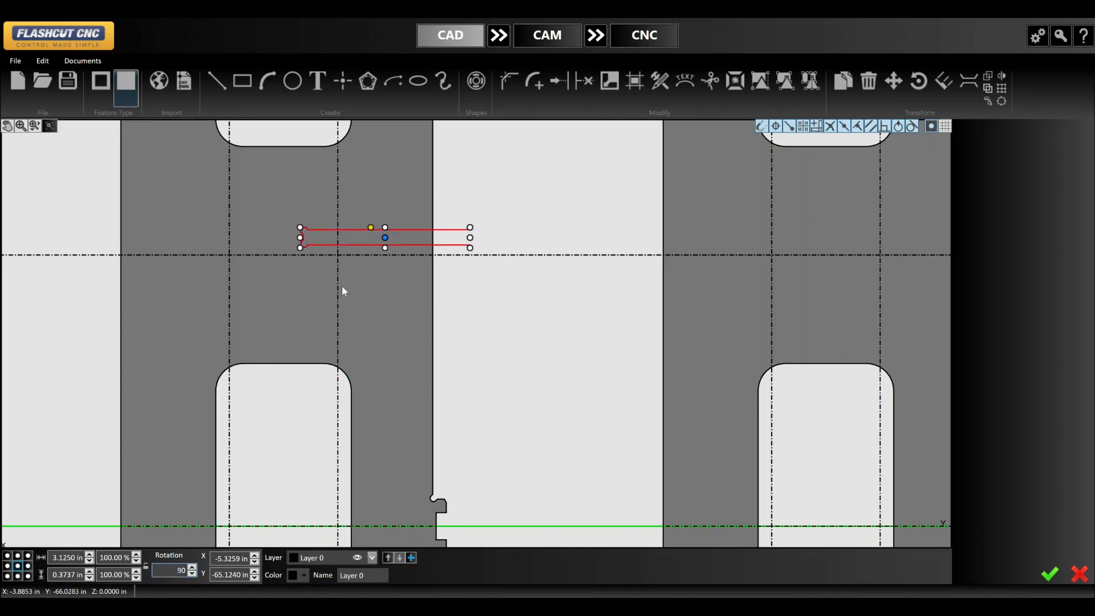
- Centre the slot on the construction line intersection at X -5 in, Y -66 in, and inspect its open end against the strip's edge
left_click_drag(383, 238, 338, 255)
scroll(421, 240, "up", 2)
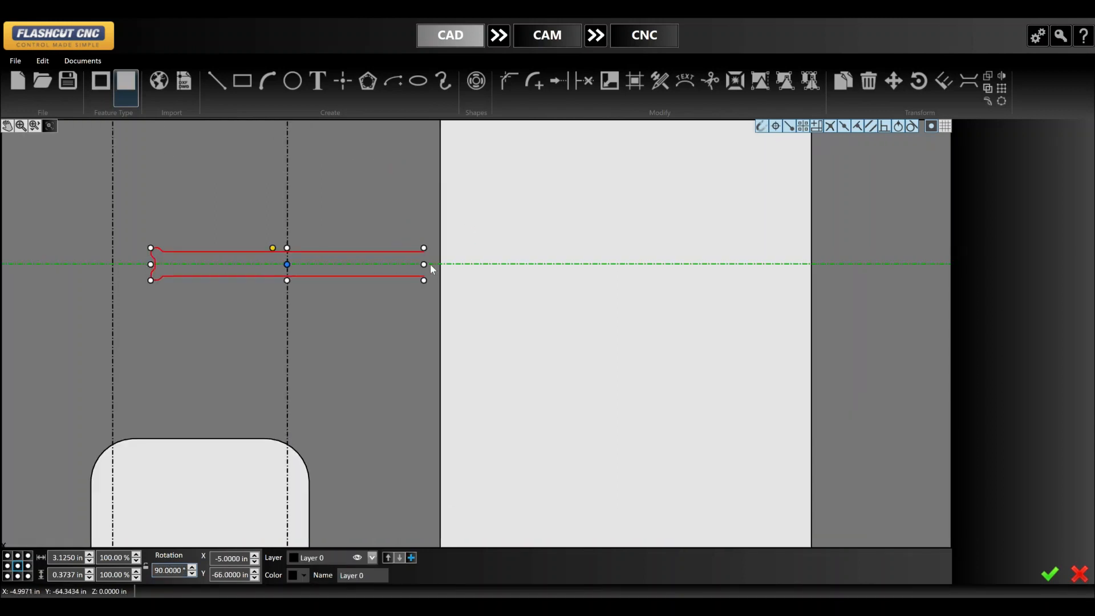
left_click(440, 276)
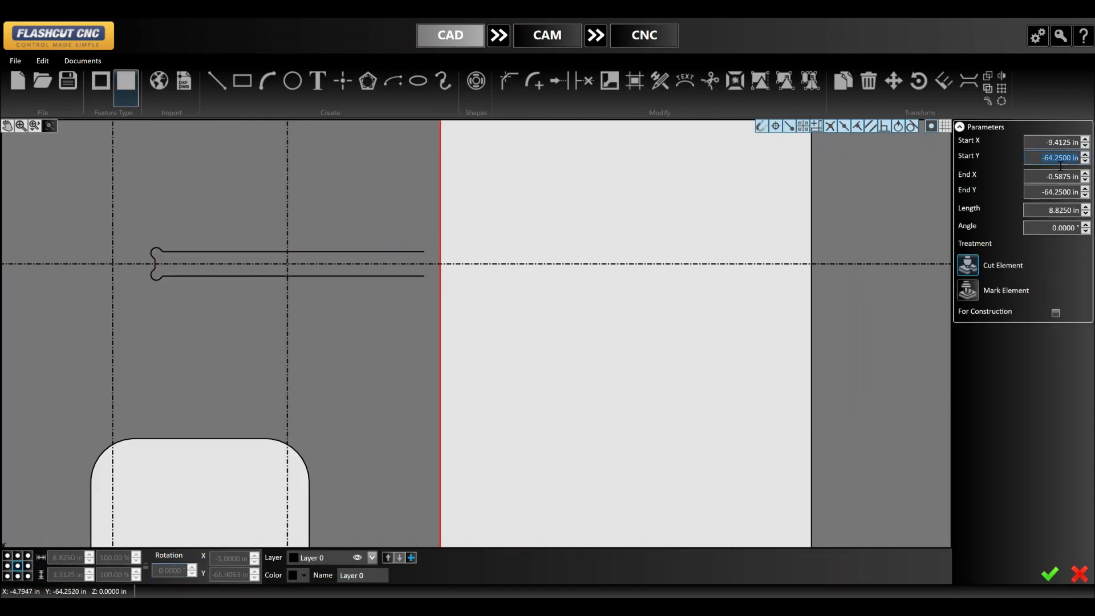
left_click(425, 275)
scroll(425, 279, "down", 5)
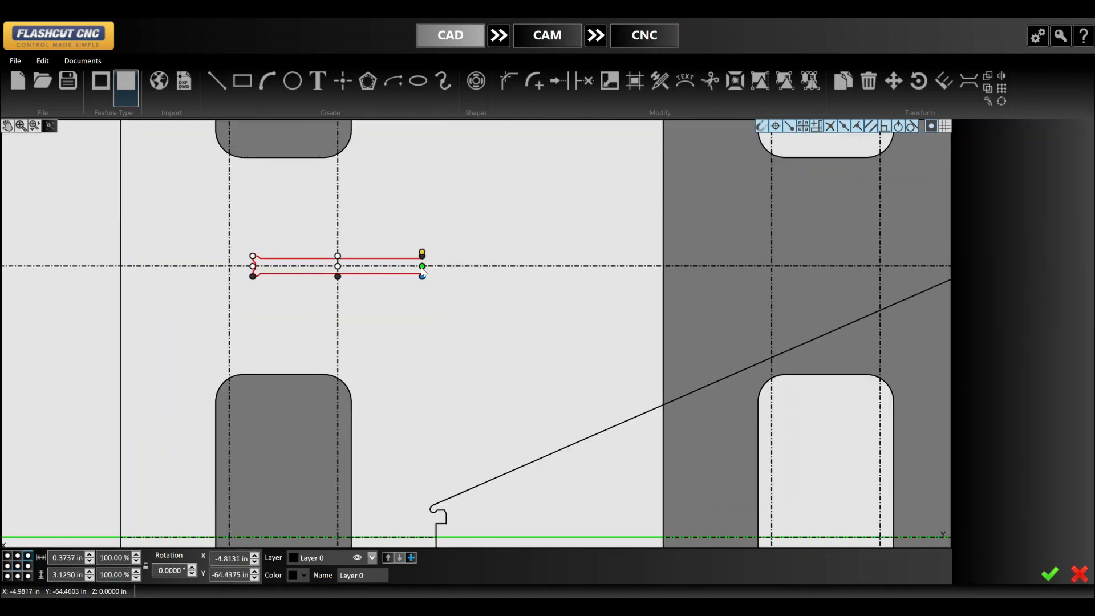
scroll(429, 282, "up", 2)
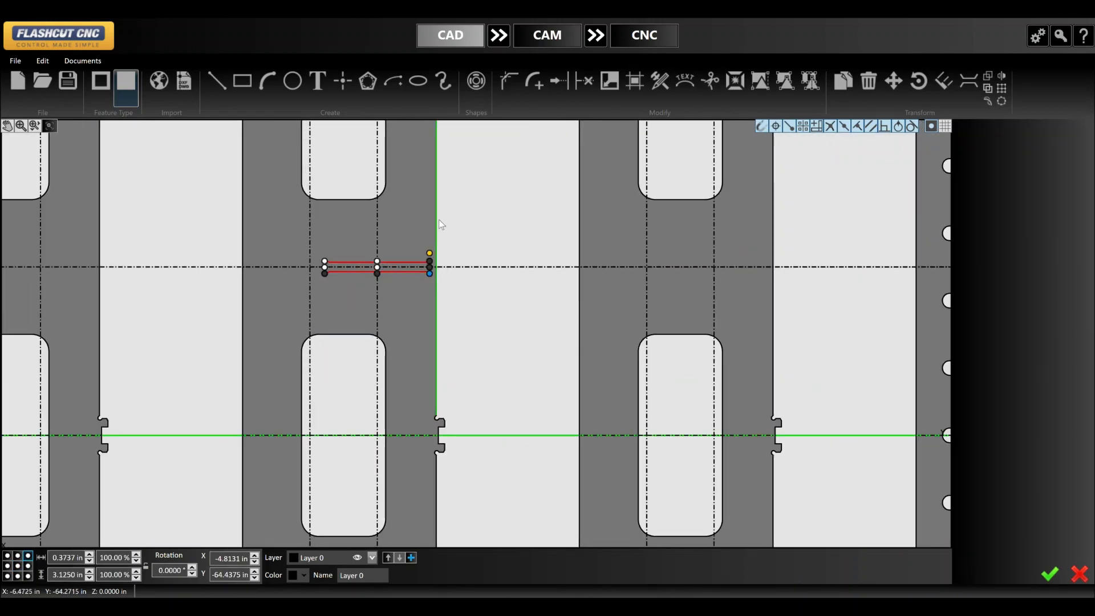
- Align the slot's open end with the strip's tabbed edge by setting the end's Y position to -64.25 in
left_click(436, 219)
double_click(1060, 158)
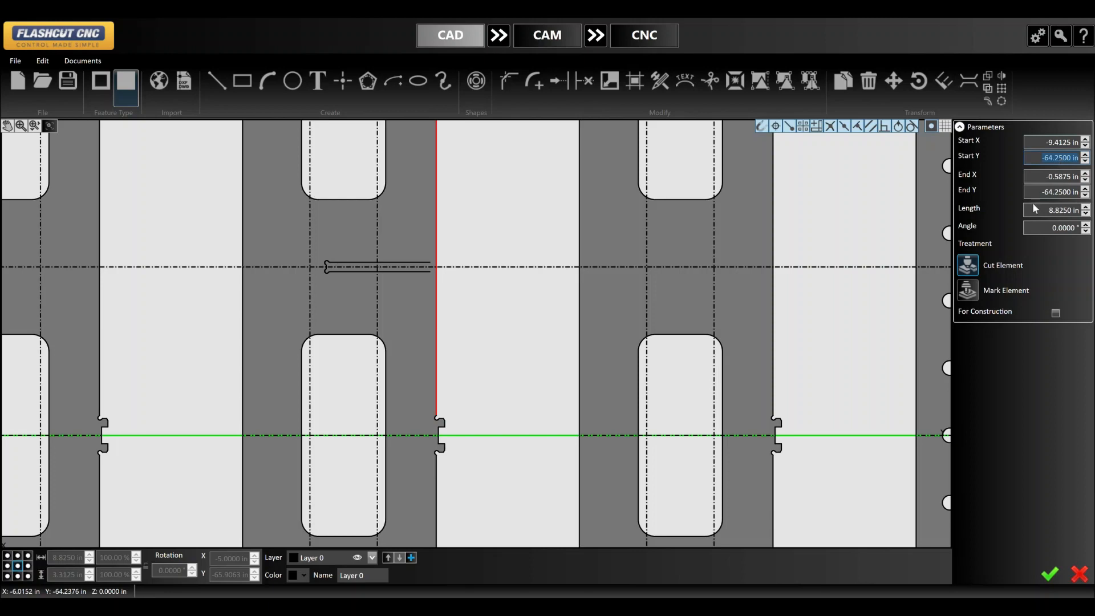
left_click(419, 282)
left_click(423, 274)
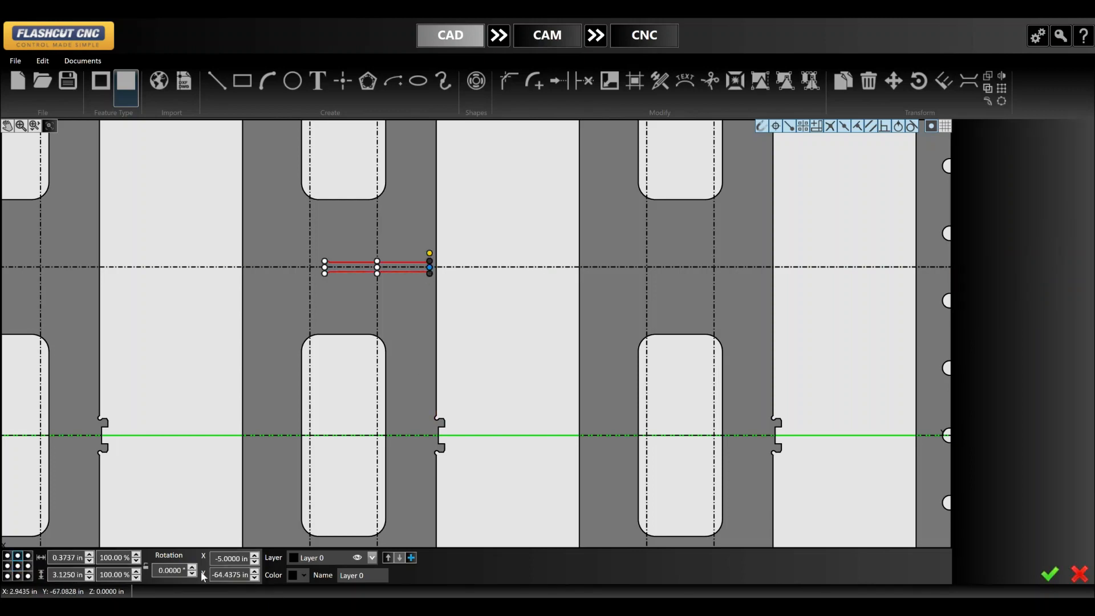
double_click(230, 576)
type("-64.2500 in")
key("Return")
- Move the slot to the end of the strip's middle cutout, with its open end at X -2.5 in, Y -63.9375 in
scroll(430, 262, "down", 4)
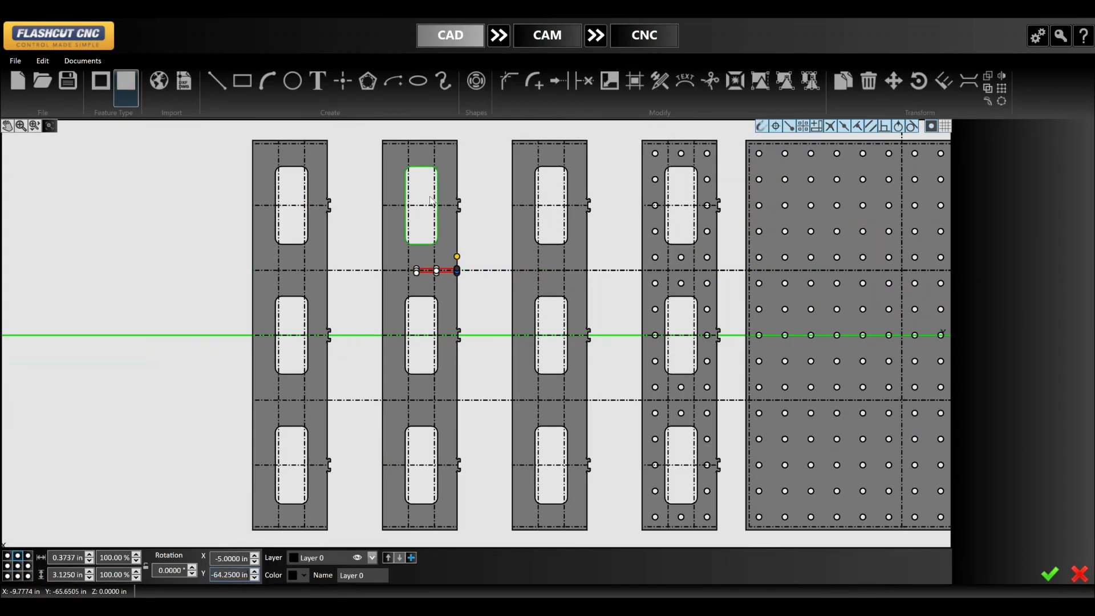
scroll(435, 218, "up", 5)
scroll(521, 187, "down", 2)
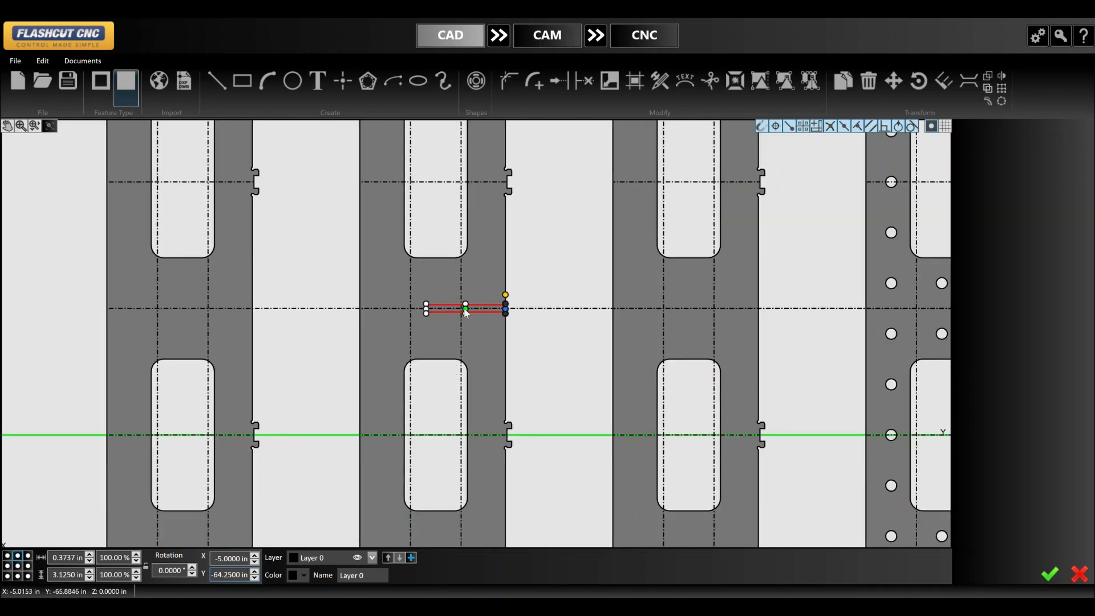
left_click_drag(465, 309, 474, 376)
scroll(471, 375, "down", 2)
left_click(518, 375)
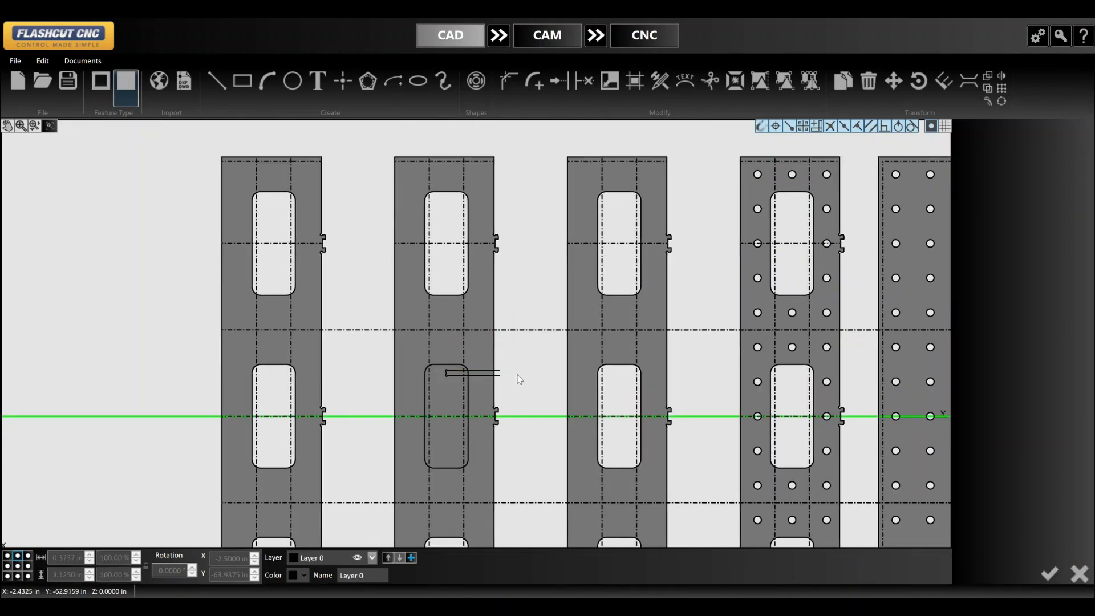
- Undo the slot's last move, restoring it to the X -5 in construction line, and inspect its open end against the strip's tabbed edge
key("ctrl+z")
left_click(482, 331)
scroll(481, 331, "up", 5)
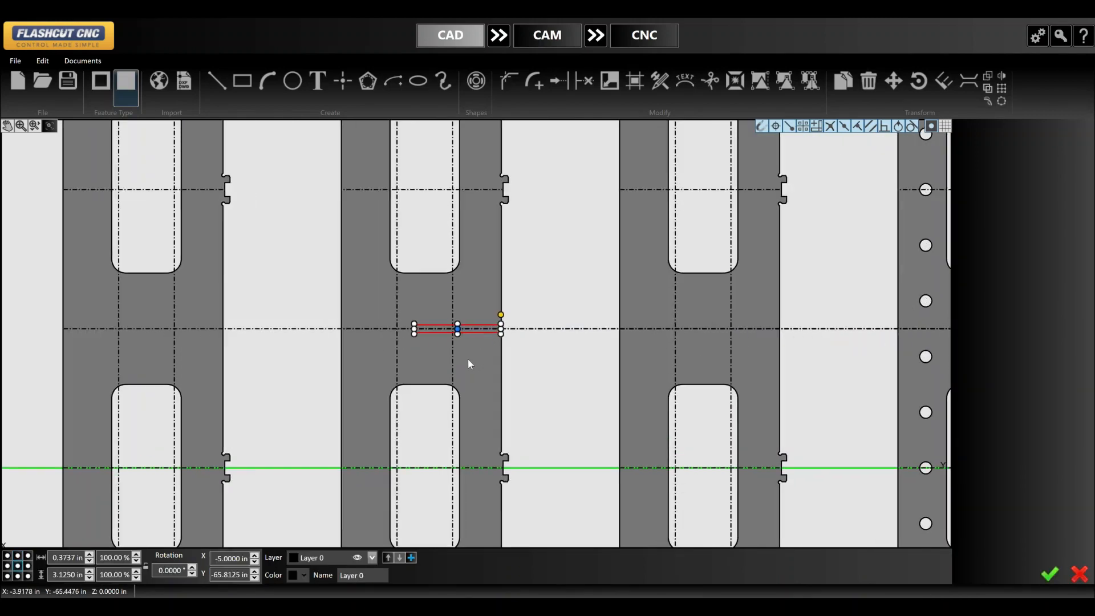
left_click(468, 358)
scroll(467, 330, "up", 5)
scroll(436, 335, "up", 4)
scroll(422, 338, "down", 2)
left_click(421, 336)
scroll(423, 320, "down", 6)
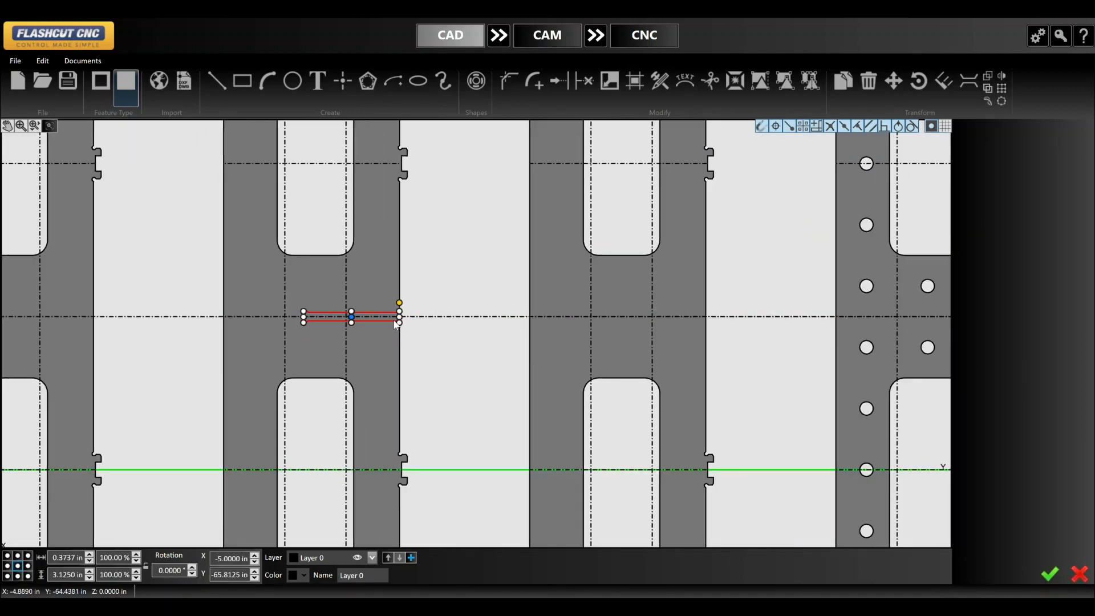
scroll(237, 214, "down", 3)
scroll(398, 272, "up", 4)
scroll(474, 330, "down", 6)
scroll(268, 317, "up", 7)
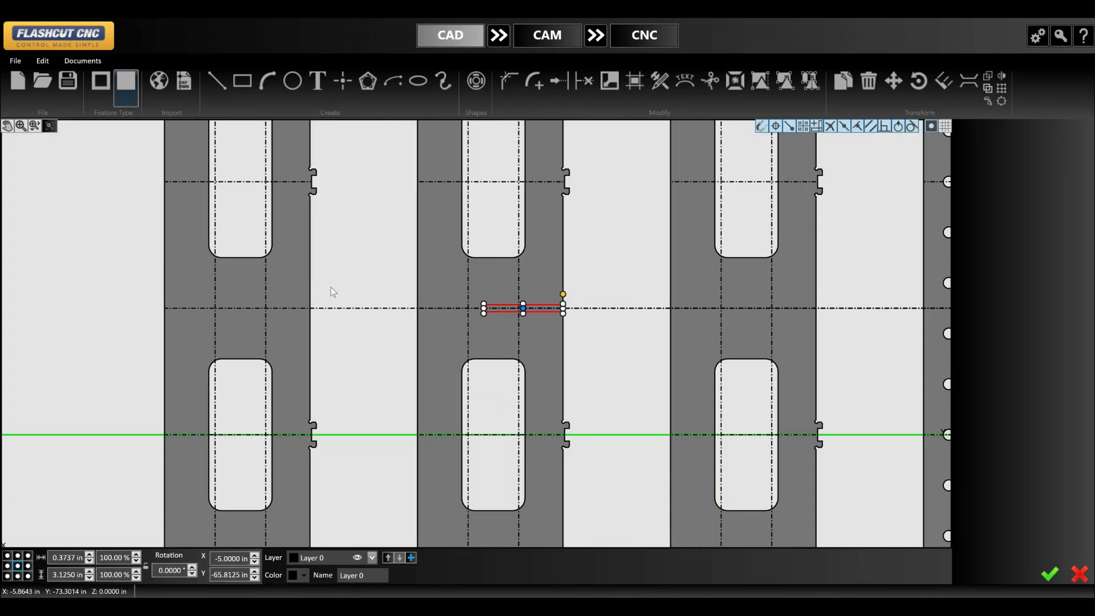
- Move the slot outline -10 in along Y onto the hole-free strip farthest from the logo panel
left_click(310, 292)
scroll(558, 312, "up", 1)
left_click(564, 311)
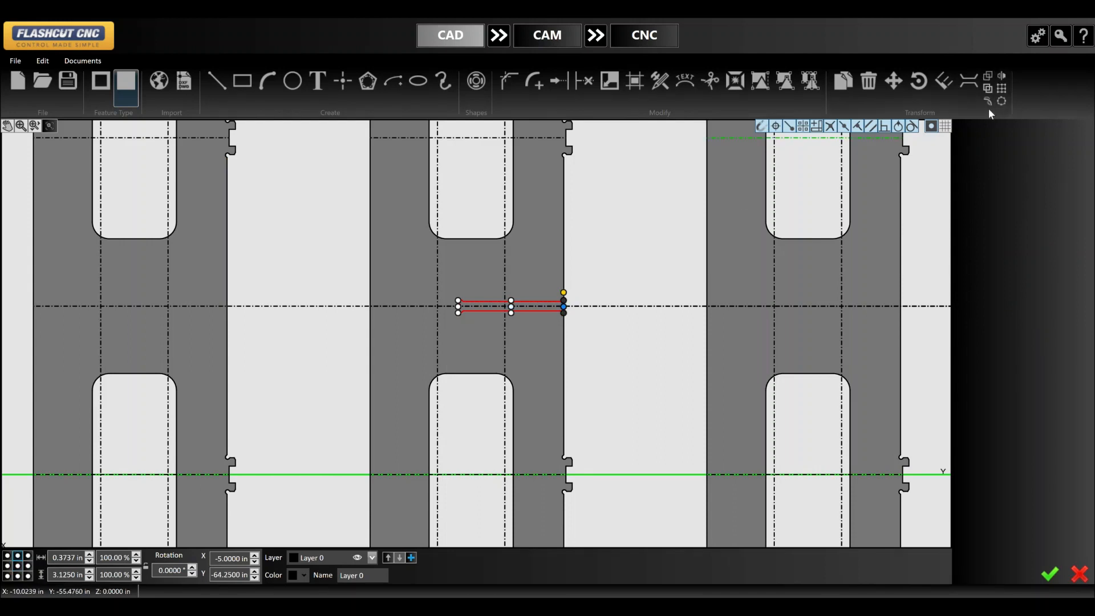
left_click(893, 80)
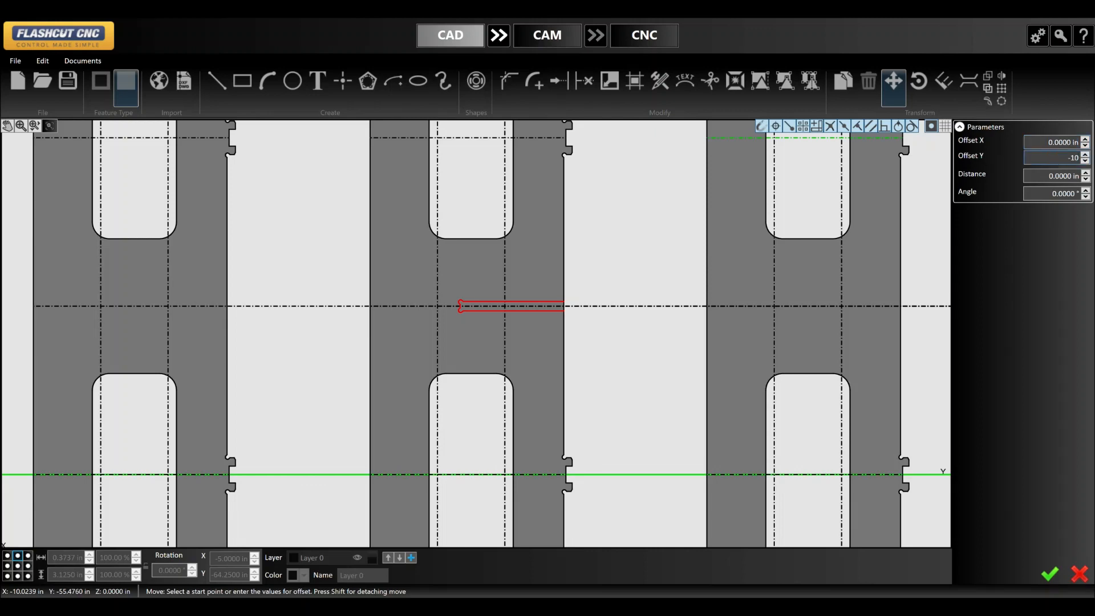
type("-10")
key("Tab")
left_click(1050, 574)
scroll(621, 294, "down", 1)
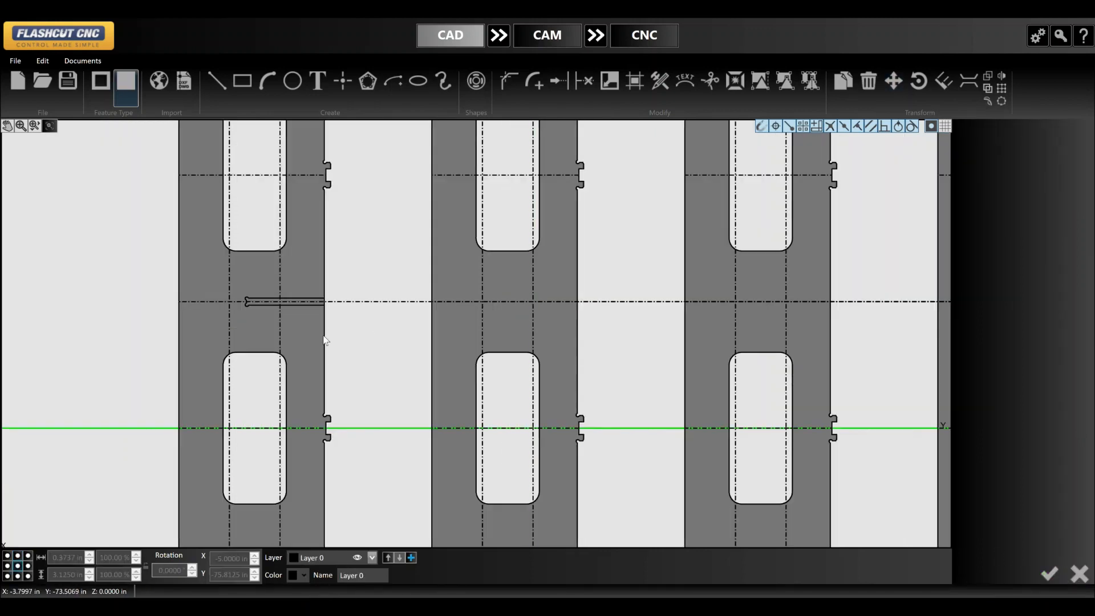
- Pattern the slot across the three hole-free strips at 10 in spacing, with count 2 at 0° and count 3 at 90°
scroll(325, 341, "up", 4)
scroll(322, 244, "down", 8)
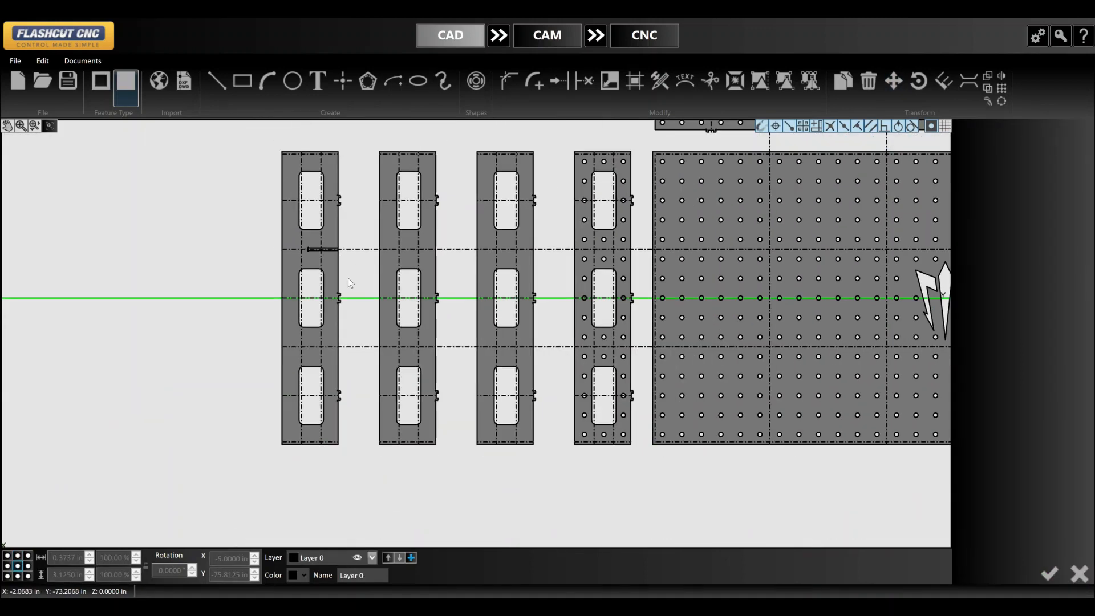
scroll(352, 280, "up", 5)
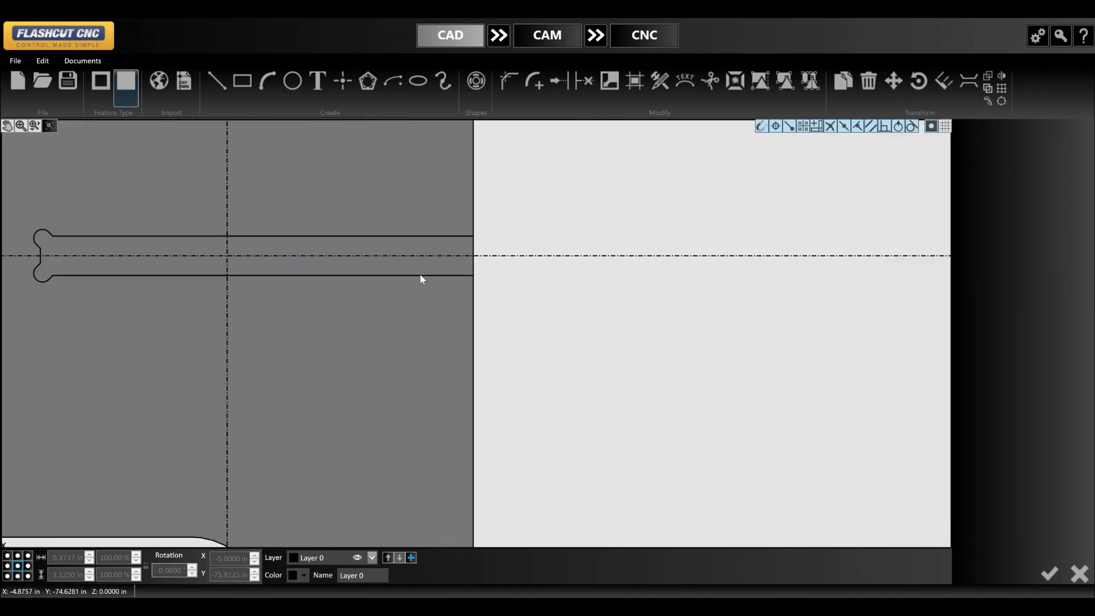
left_click(421, 277)
scroll(254, 210, "down", 9)
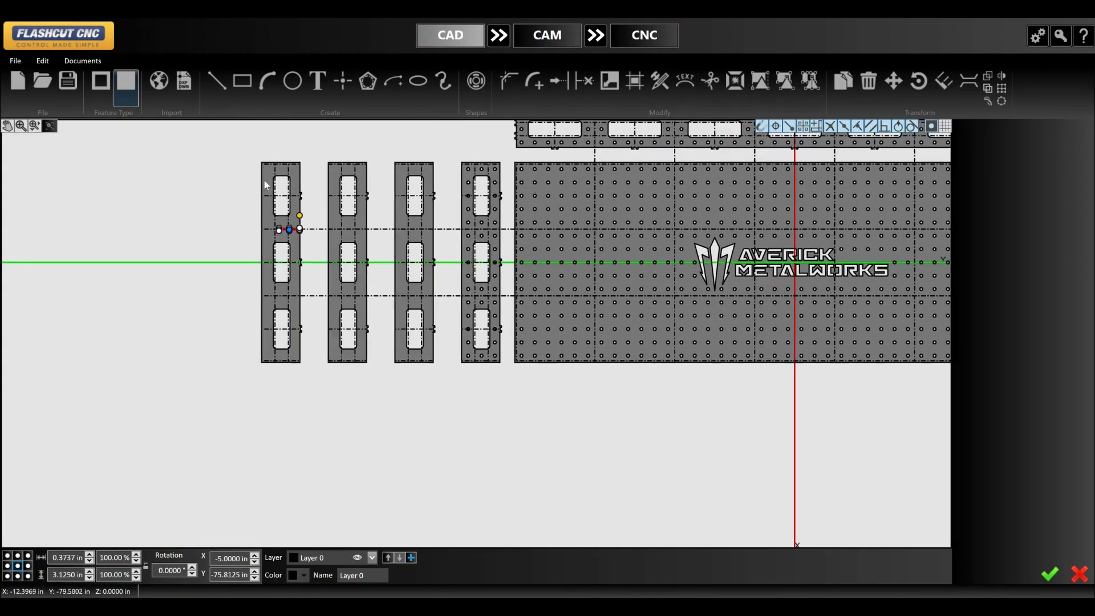
left_click(1003, 88)
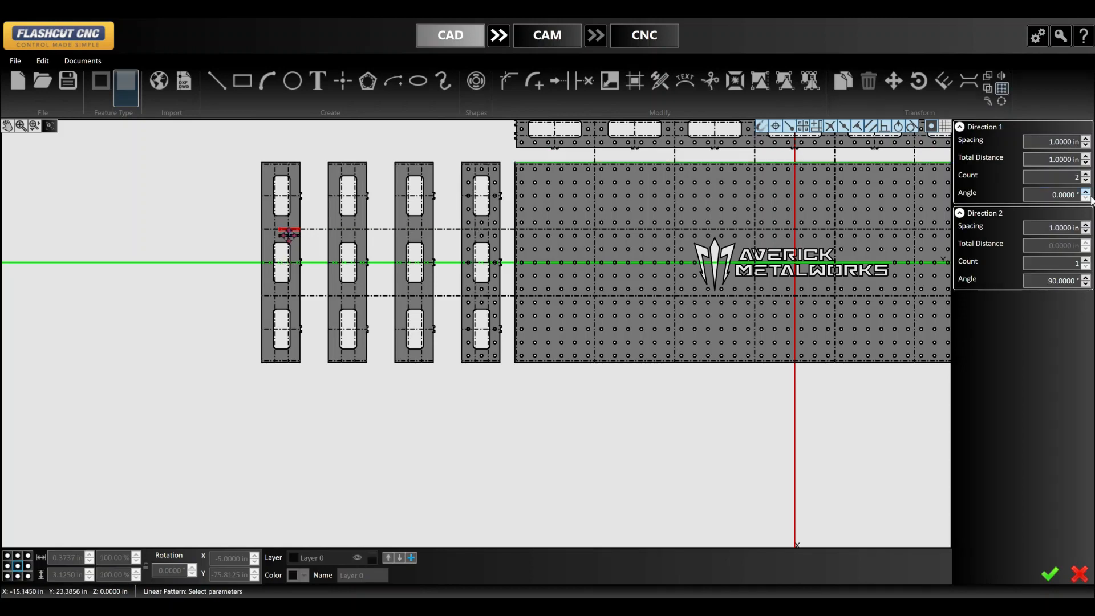
key("Return")
type("10")
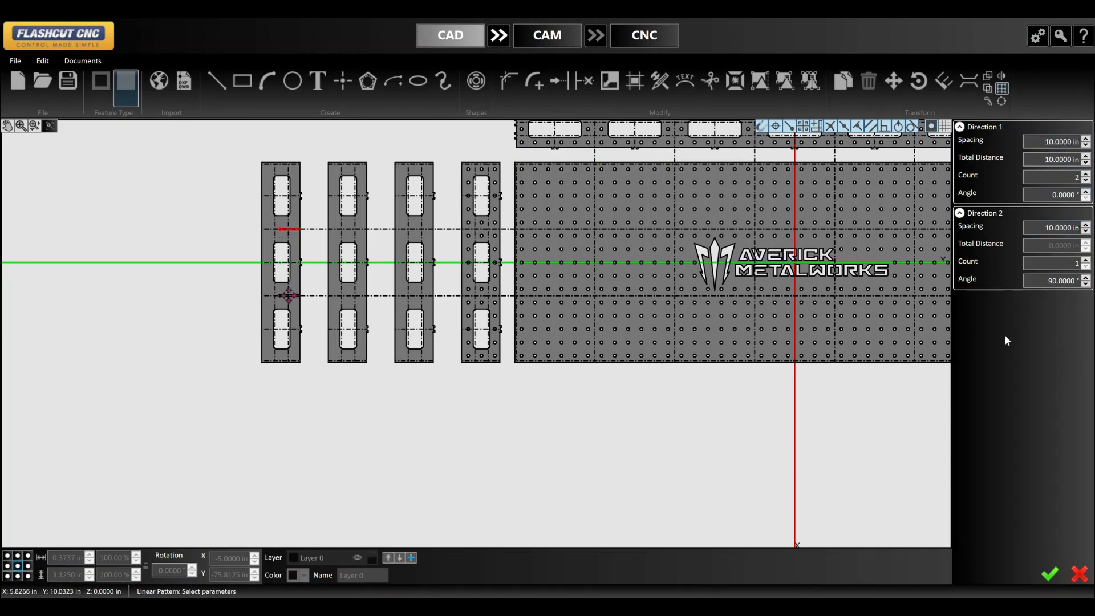
left_click(1086, 262)
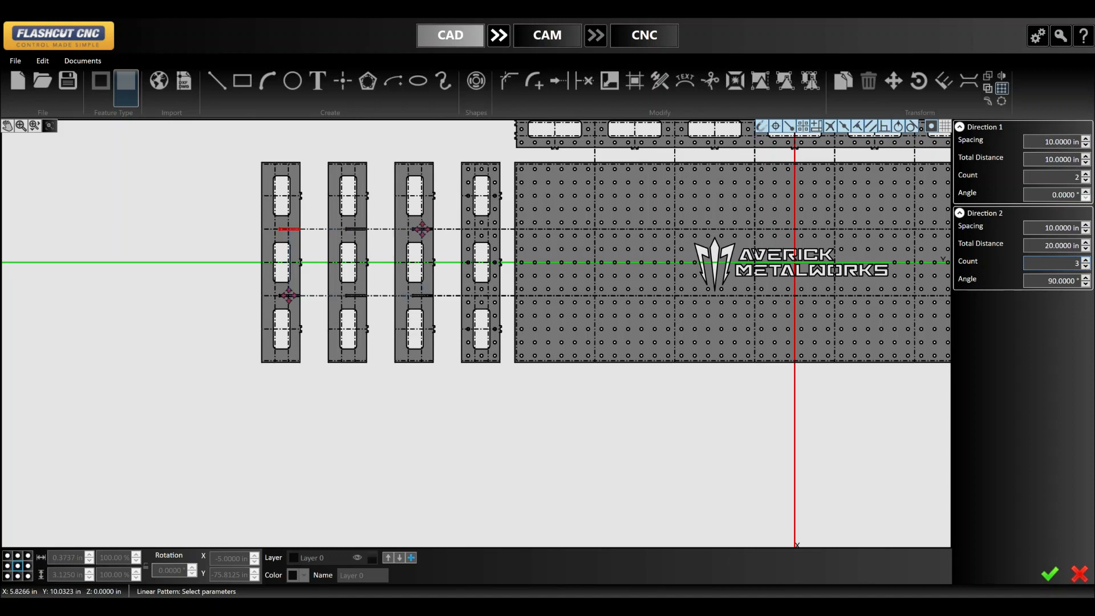
left_click(1051, 578)
- Trim the edge segments across both slot openings on the strip farthest from the logo panel
scroll(297, 228, "up", 10)
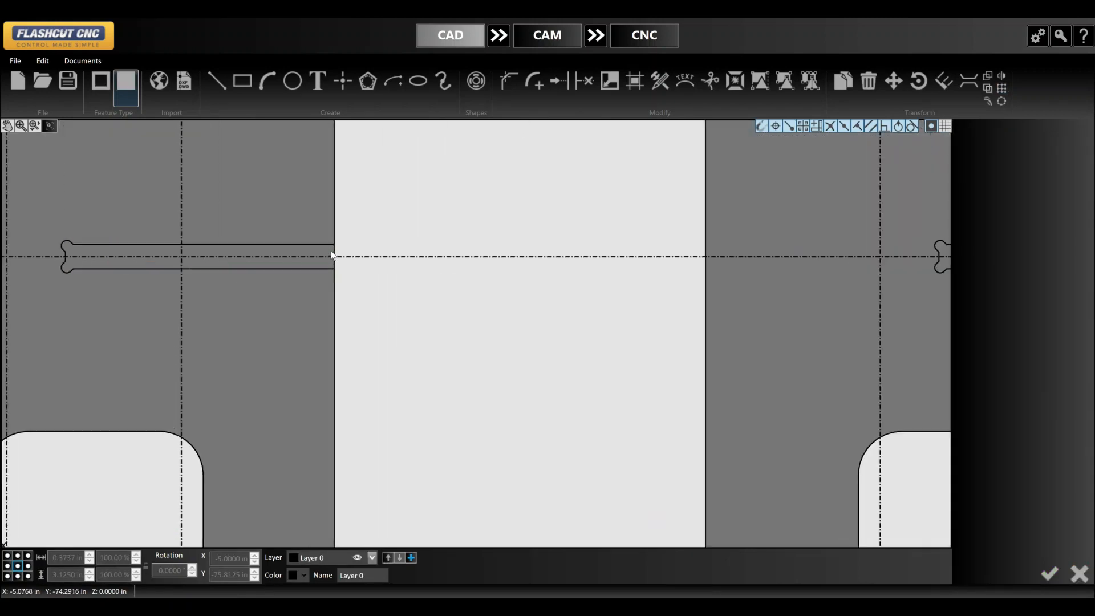
key("t")
left_click(337, 251)
scroll(379, 220, "down", 5)
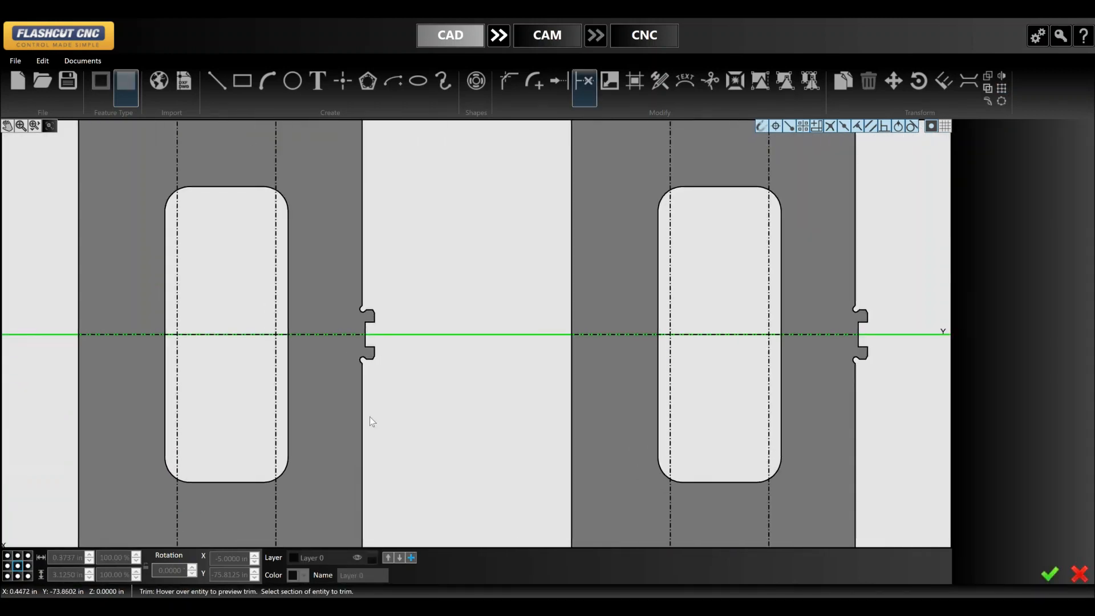
scroll(357, 489, "up", 2)
scroll(358, 432, "up", 4)
scroll(409, 255, "down", 6)
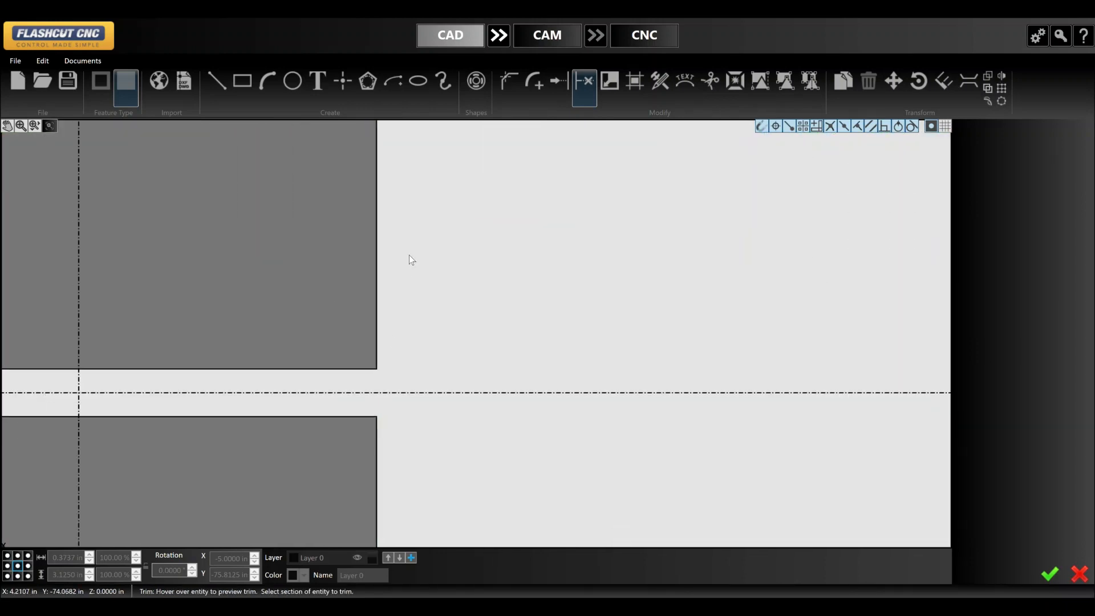
- Trim the edge segments across the slot openings on the other two hole-free strips
scroll(409, 251, "up", 6)
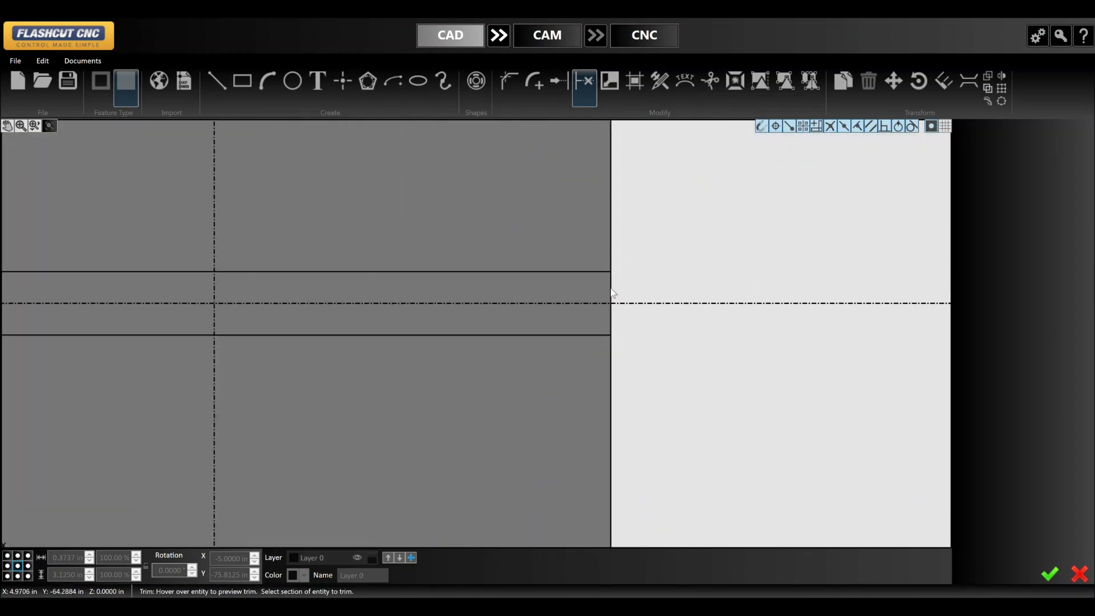
scroll(608, 315, "down", 6)
scroll(785, 330, "up", 5)
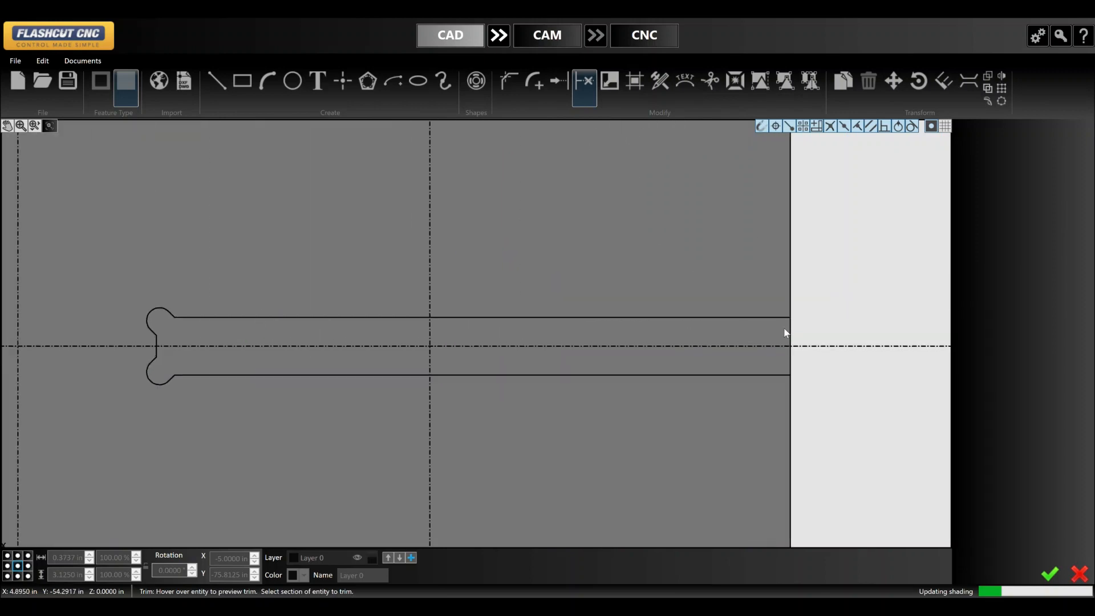
left_click(790, 364)
scroll(749, 409, "down", 6)
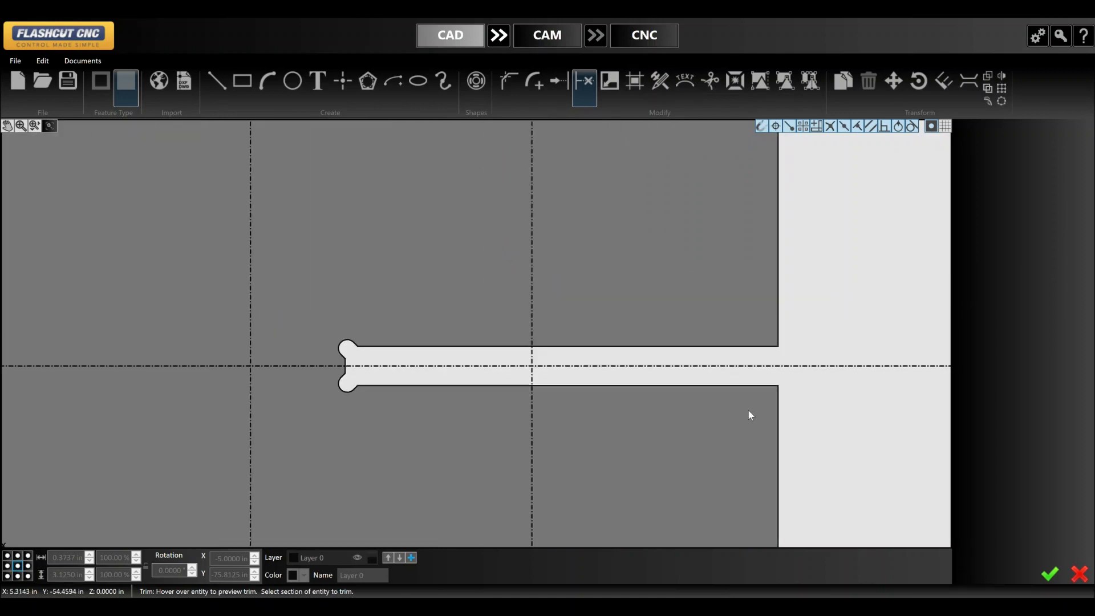
scroll(778, 151, "up", 4)
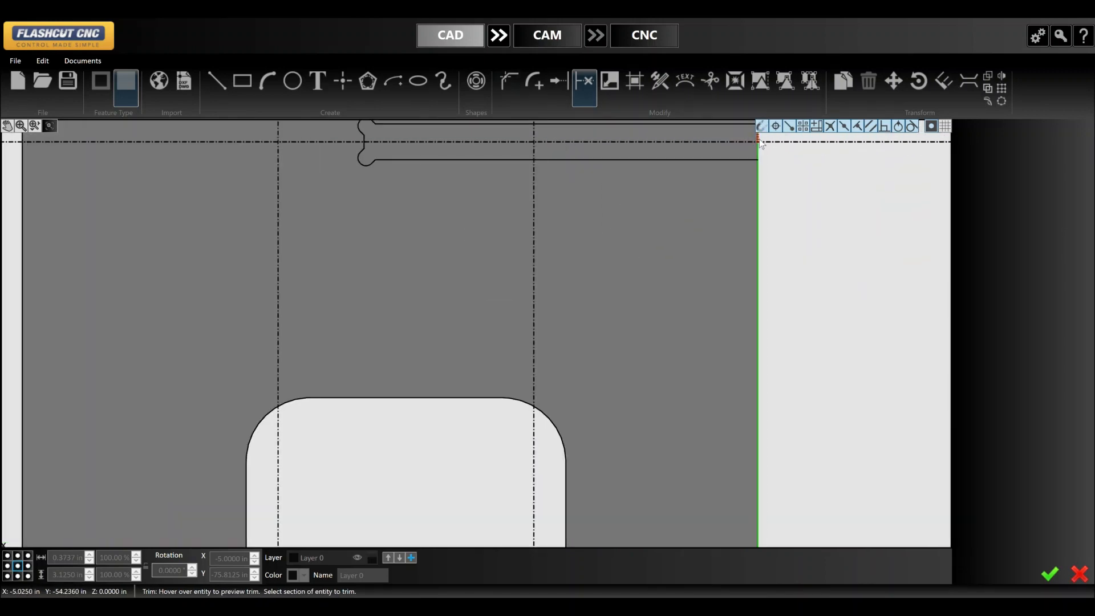
scroll(829, 207, "down", 5)
scroll(571, 188, "up", 5)
left_click(677, 235)
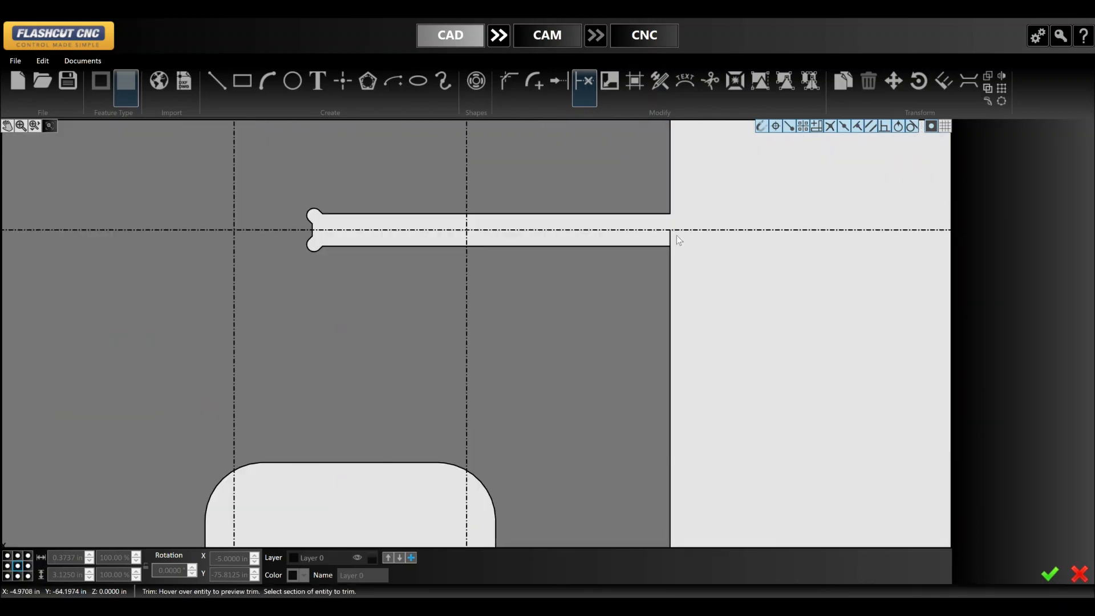
scroll(470, 216, "down", 5)
scroll(470, 215, "down", 5)
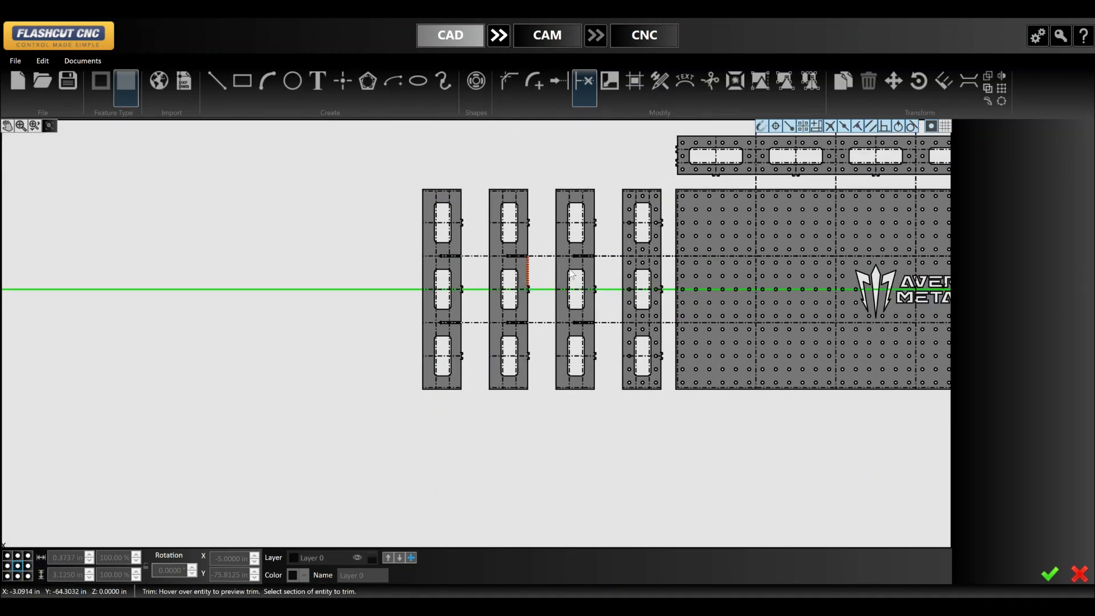
key("Escape")
- Copy the side tab outline to the construction line intersection at X -14.75 in, Y -56 in on the same strip's short end and rotate it 90°
scroll(548, 277, "up", 4)
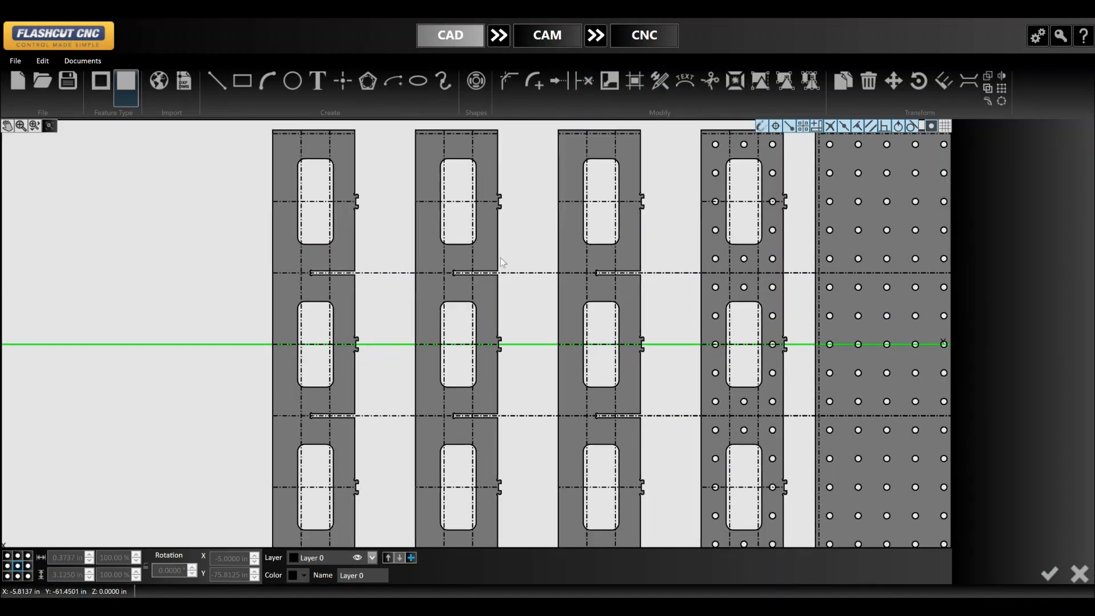
scroll(614, 280, "down", 2)
scroll(593, 200, "up", 8)
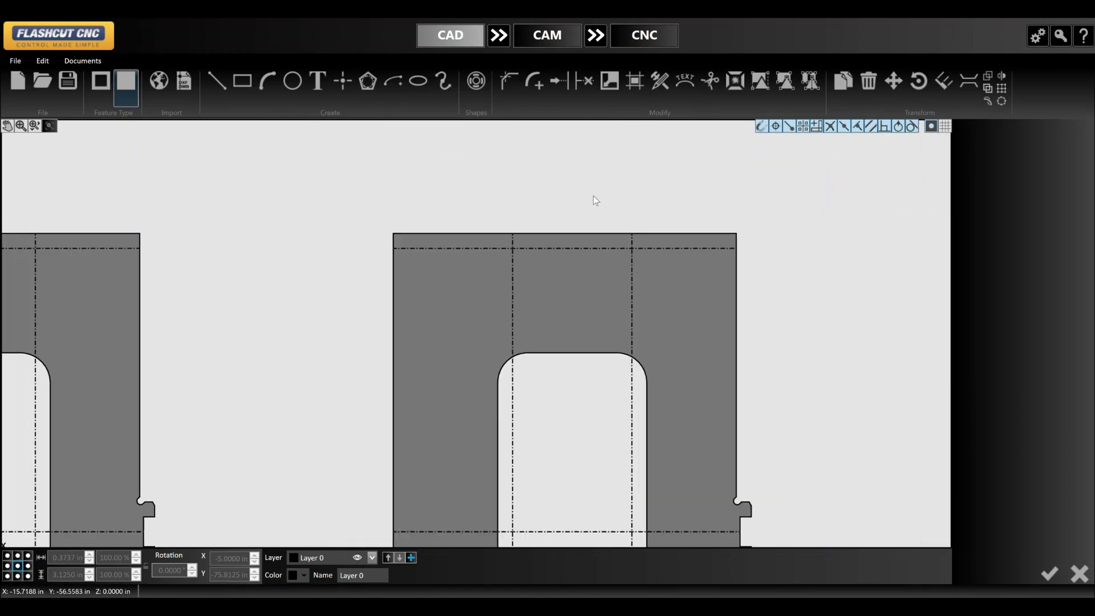
left_click(737, 455)
key("ctrl+c")
key("ctrl+v")
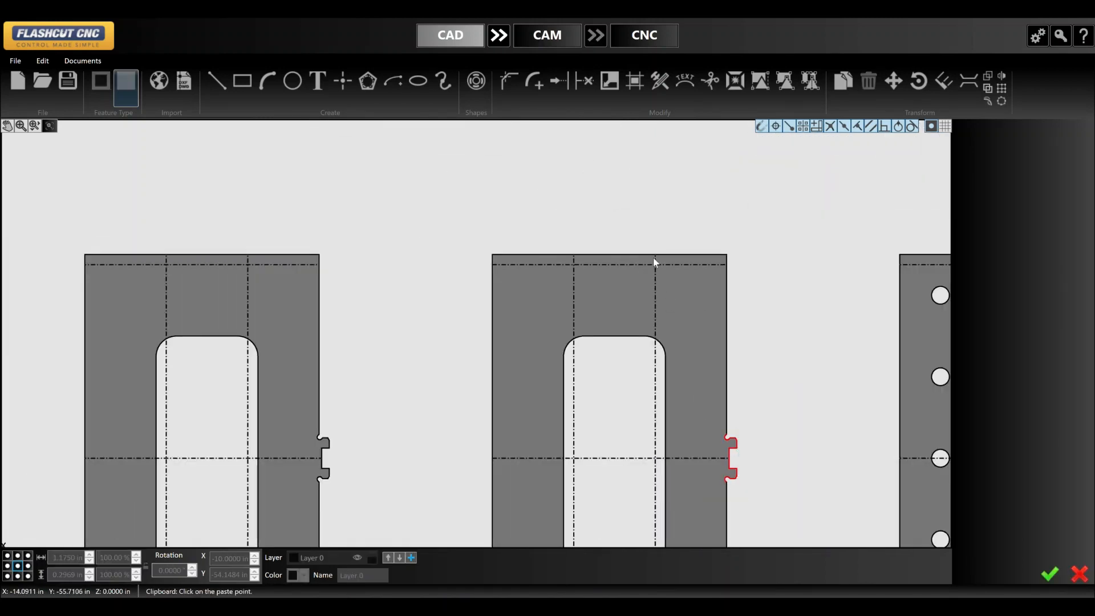
left_click(655, 264)
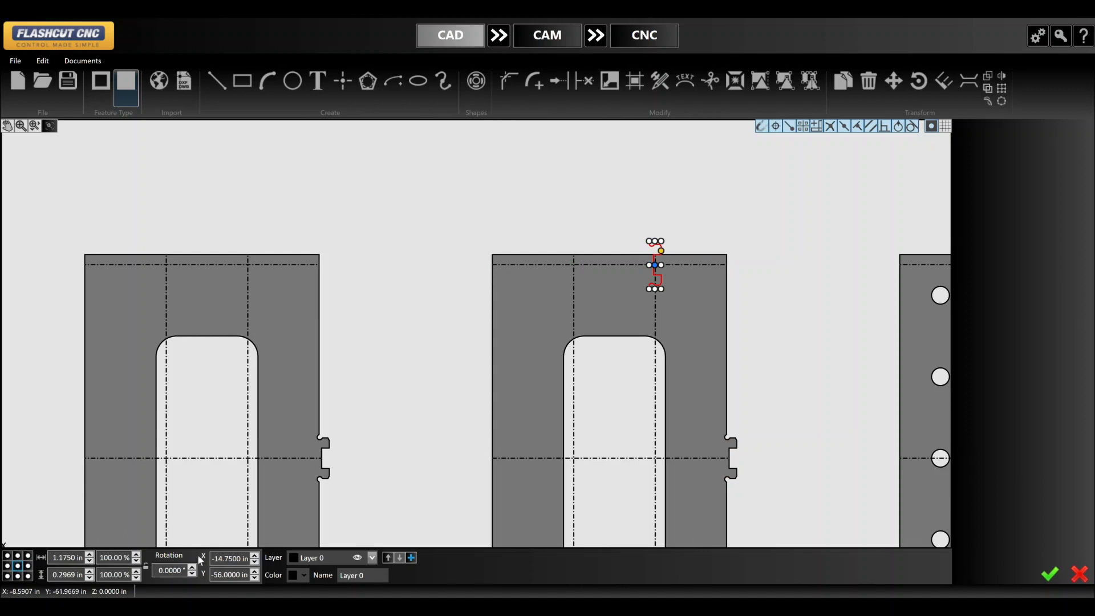
type("90")
key("Return")
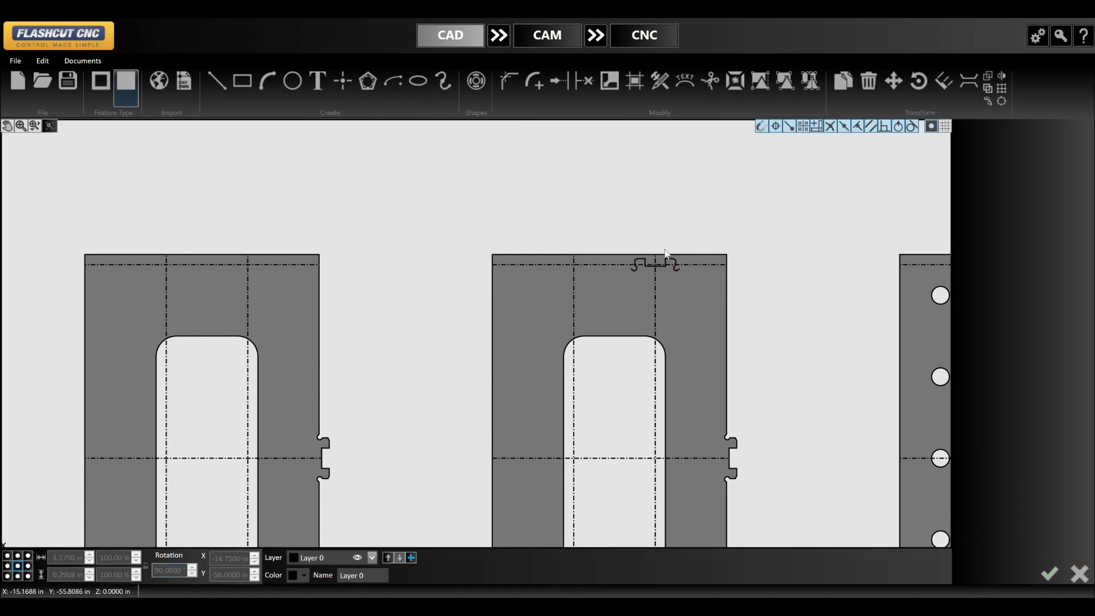
- Align the copied tab's outer edge with the strip's short end by setting that edge's X position to -15 in
scroll(610, 338, "up", 6)
left_click_drag(610, 333, 610, 261)
left_click(662, 288)
left_click(610, 280)
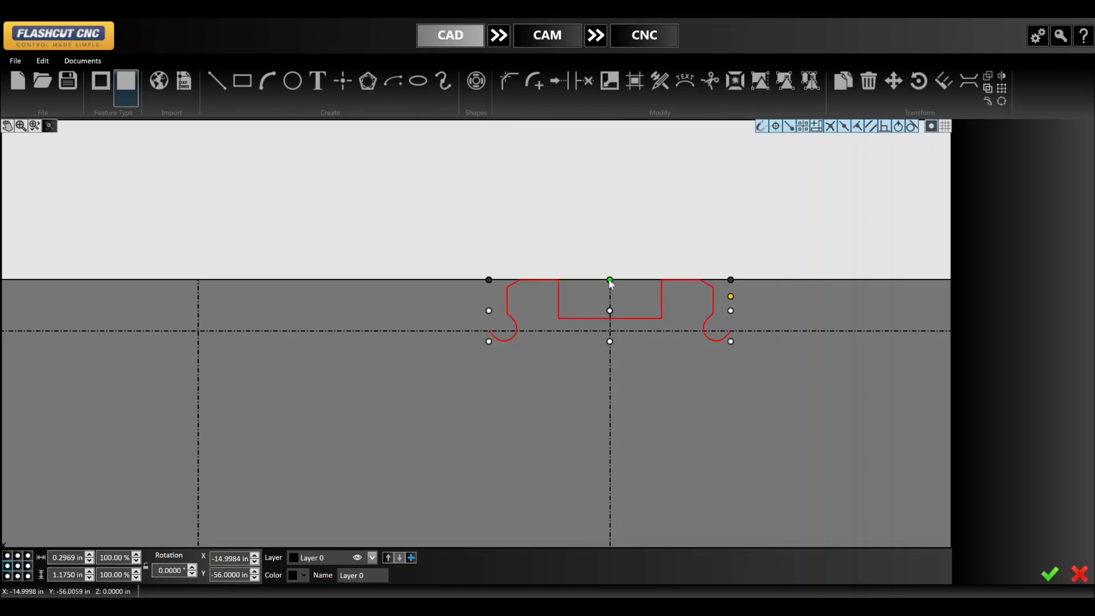
left_click(785, 279)
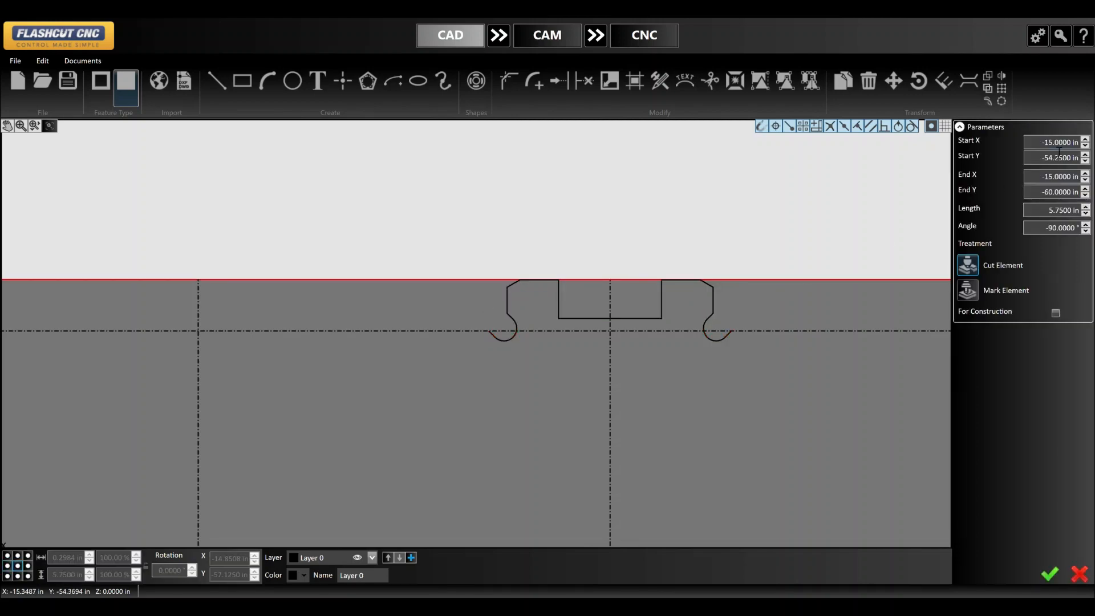
left_click(712, 315)
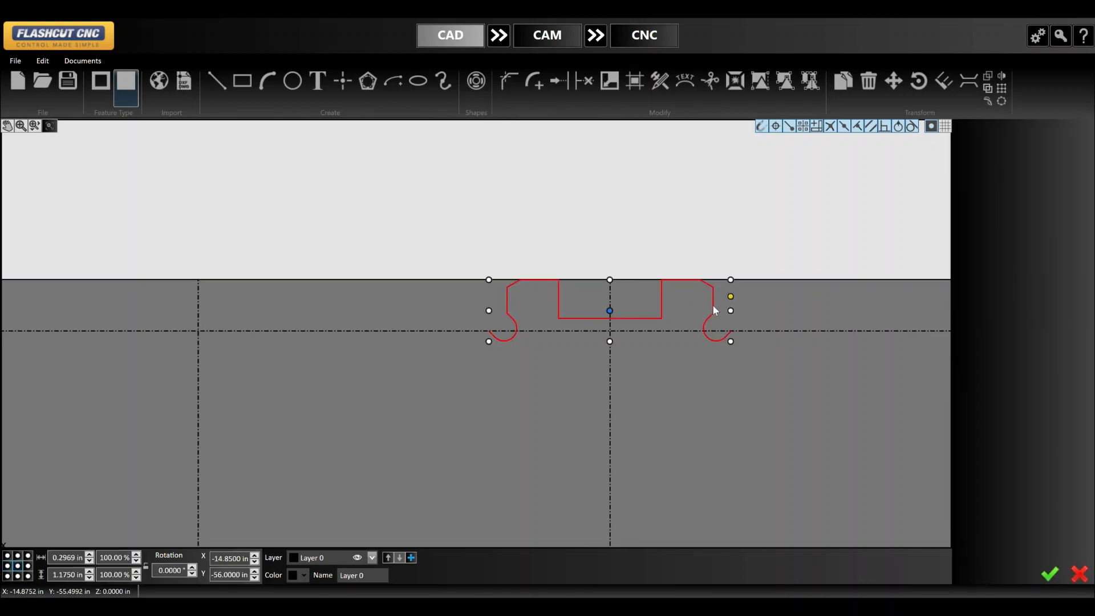
left_click(235, 560)
type("-15")
key("Return")
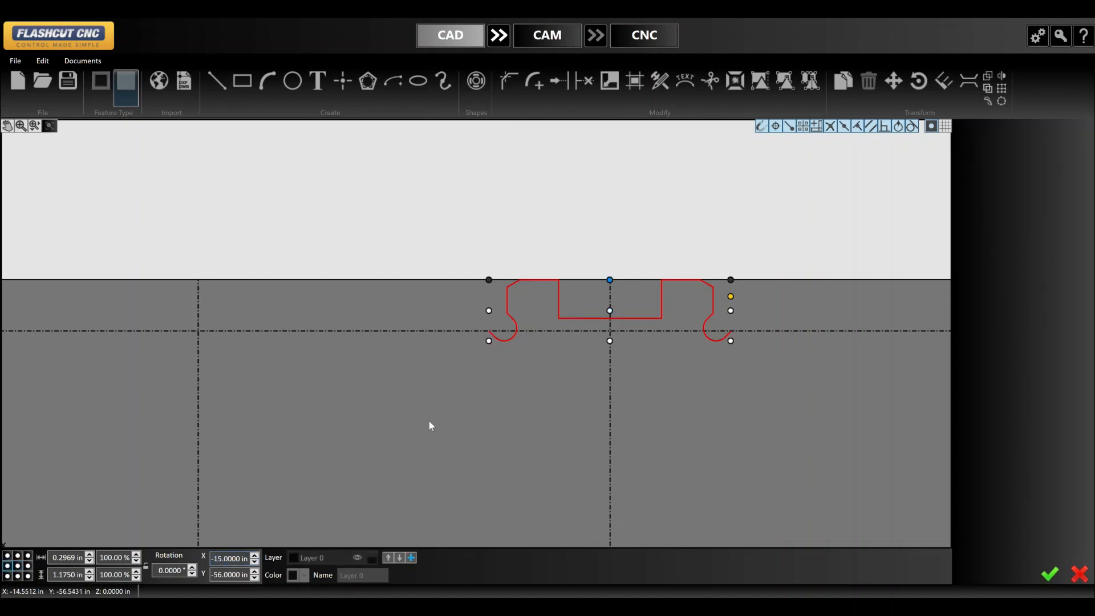
- Copy the end tab outline with a linear pattern of 2 at 2 in spacing and a 270° angle along the strip's short end
left_click(662, 304)
scroll(850, 308, "down", 1)
scroll(469, 242, "down", 7)
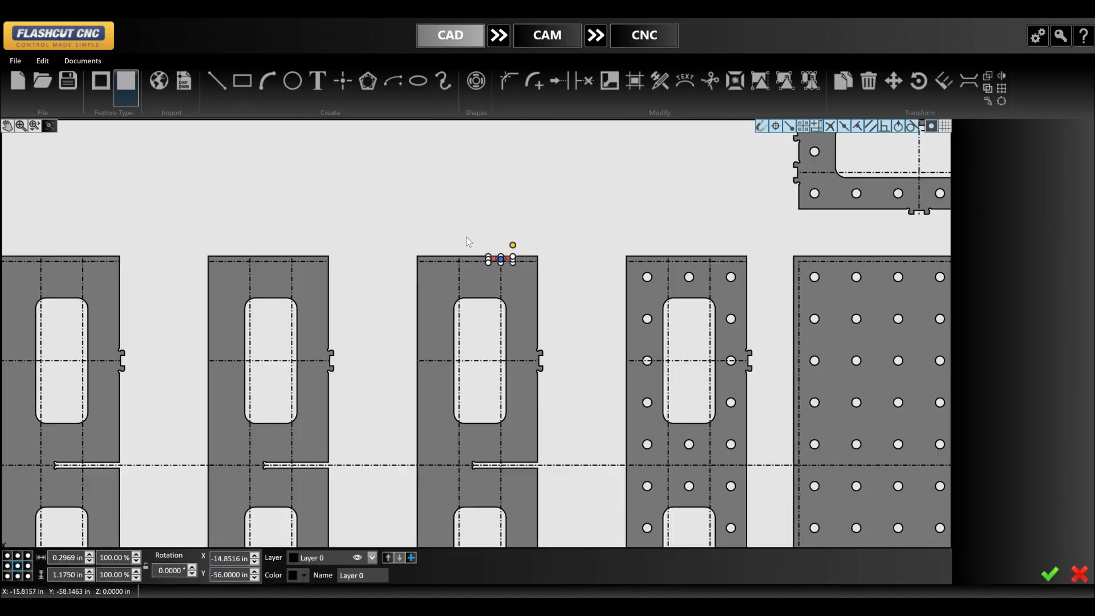
left_click(893, 81)
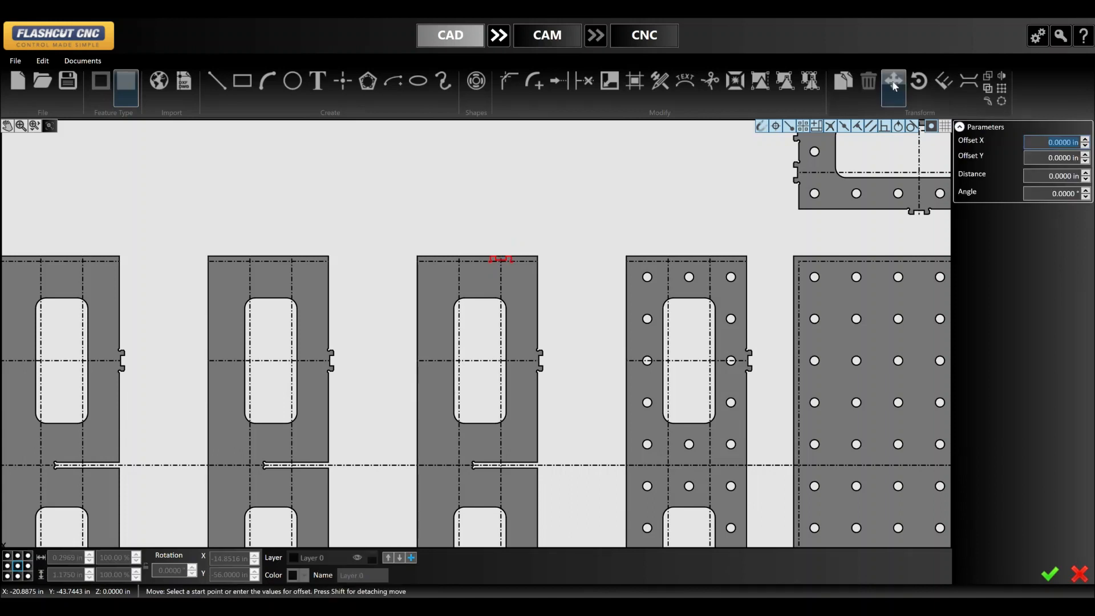
left_click(1002, 88)
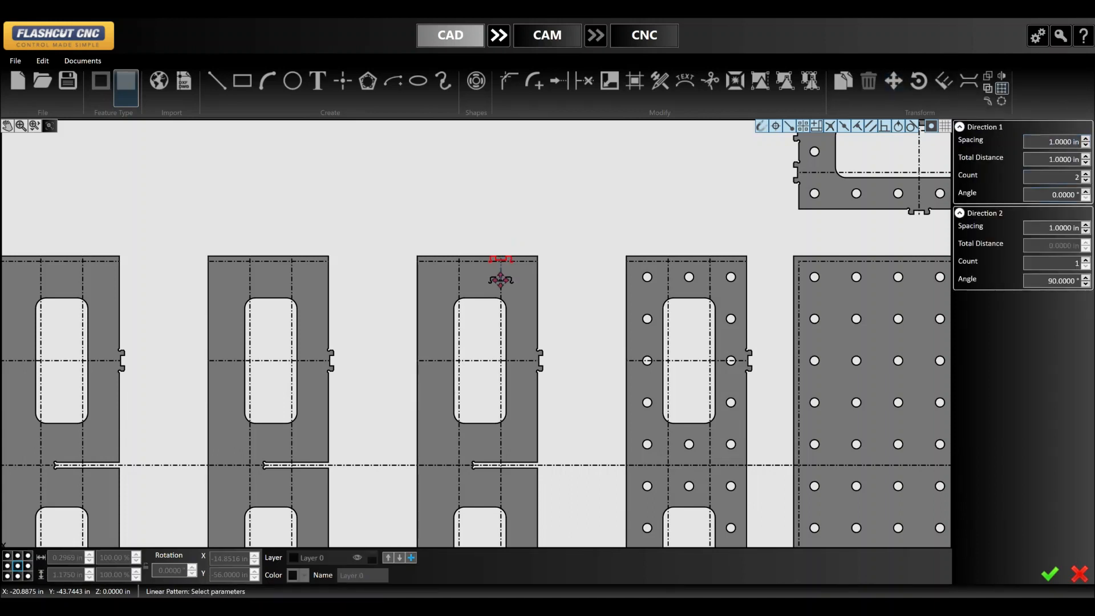
left_click(1086, 181)
left_click(1085, 259)
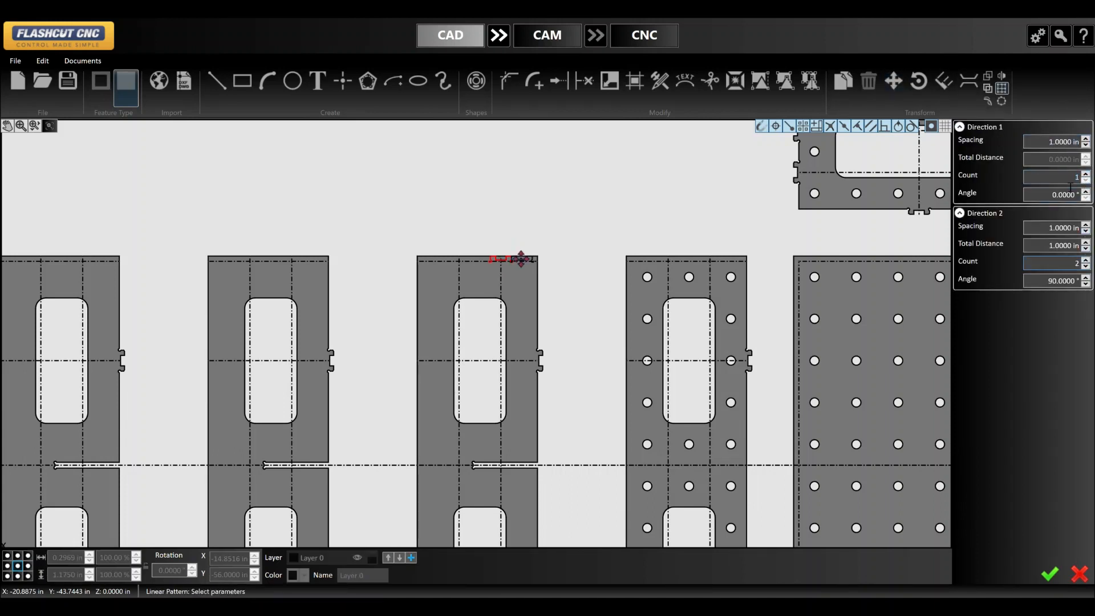
key("Return")
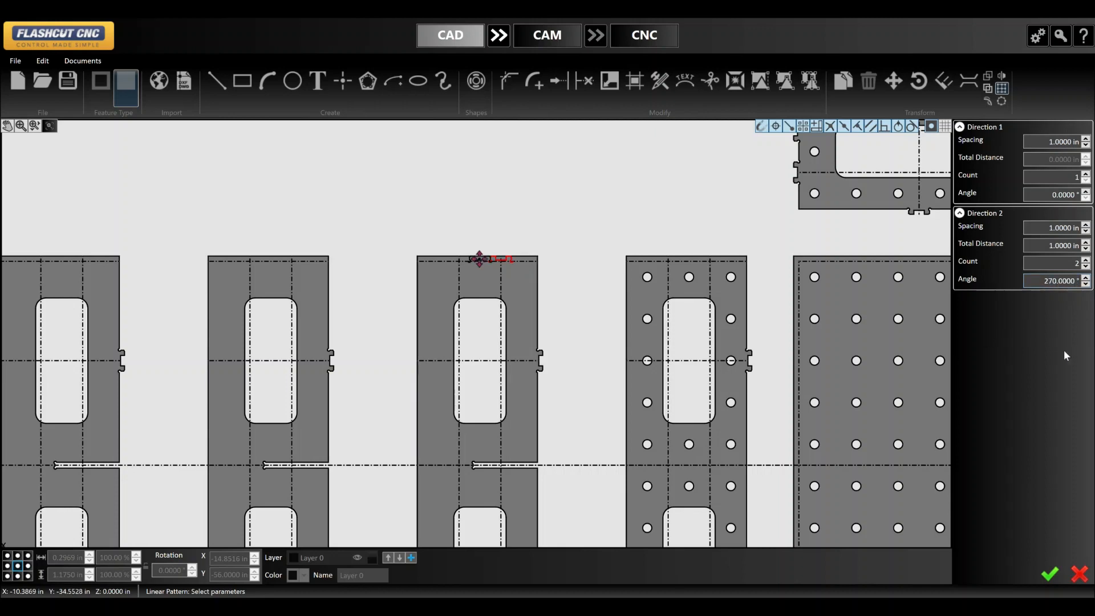
type("2")
key("Return")
- Pattern both end tabs onto the other two hole-free strips with a count of 3, 10 in spacing and a 270° angle
scroll(466, 258, "up", 5)
left_click(467, 256, "shift")
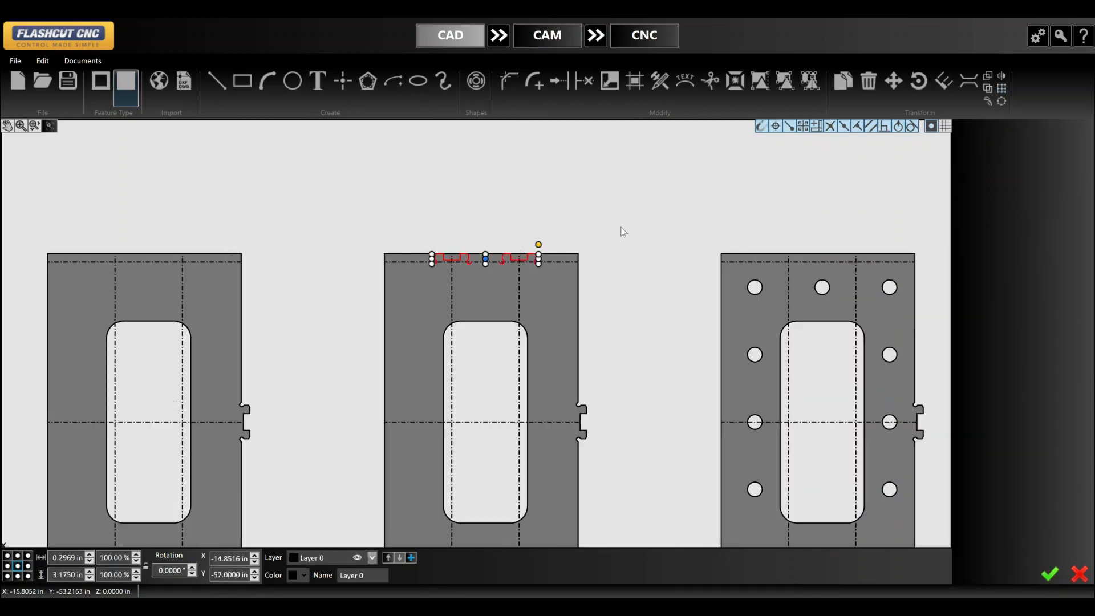
scroll(667, 240, "down", 6)
left_click(1002, 88)
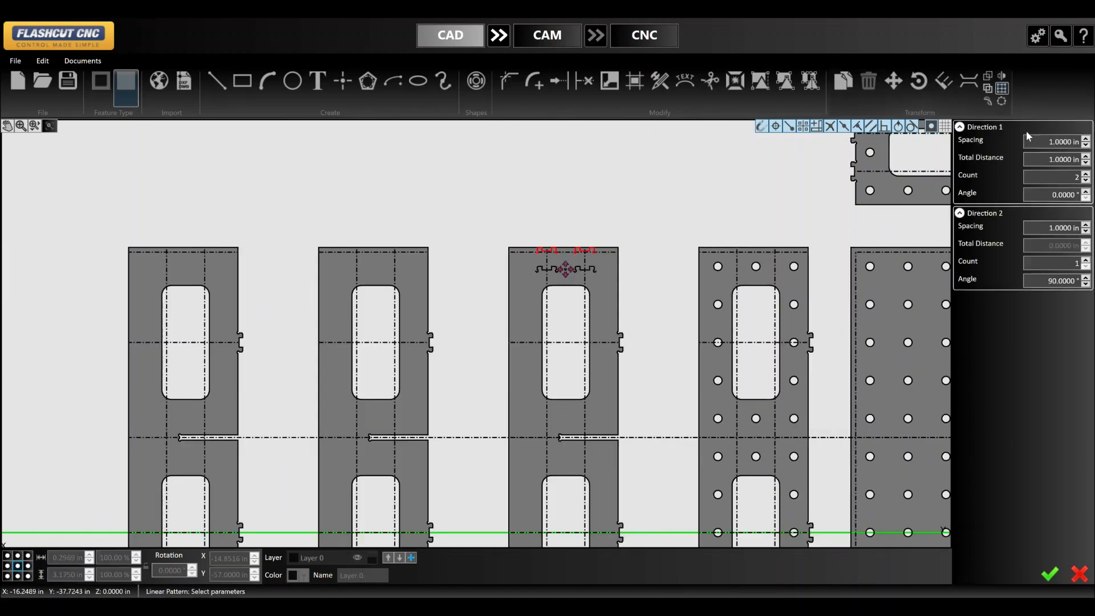
type("1")
left_click(1076, 263)
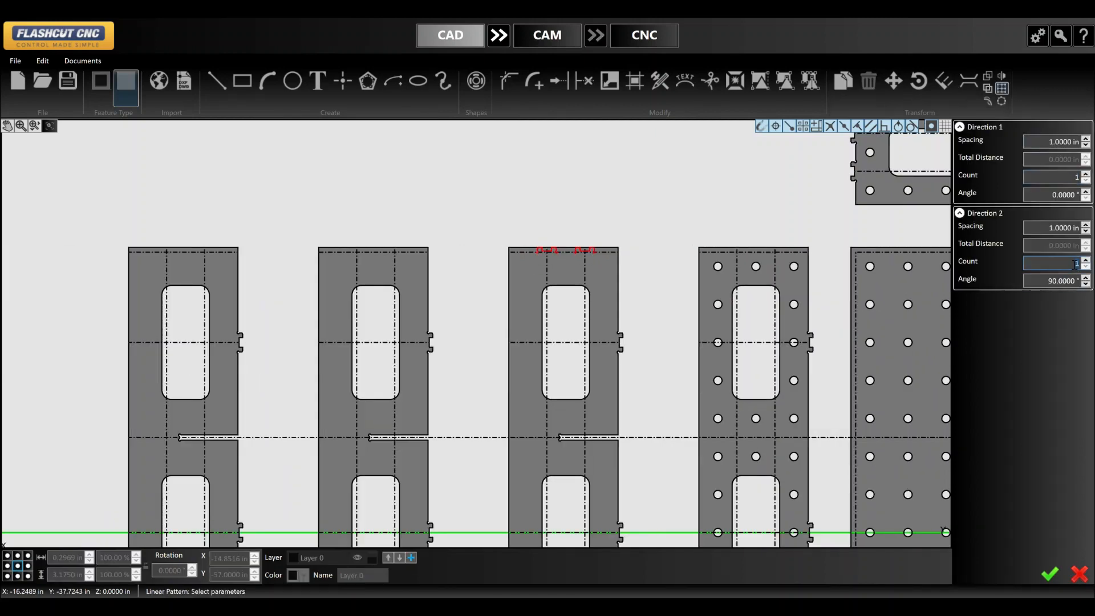
key("Tab")
type("2")
key("Return")
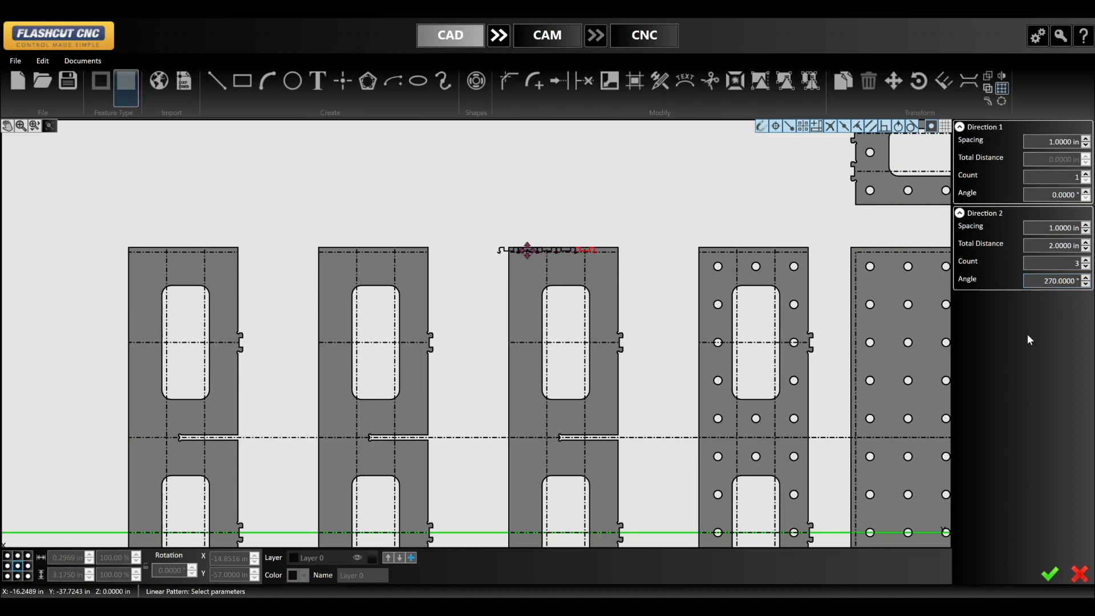
key("Return")
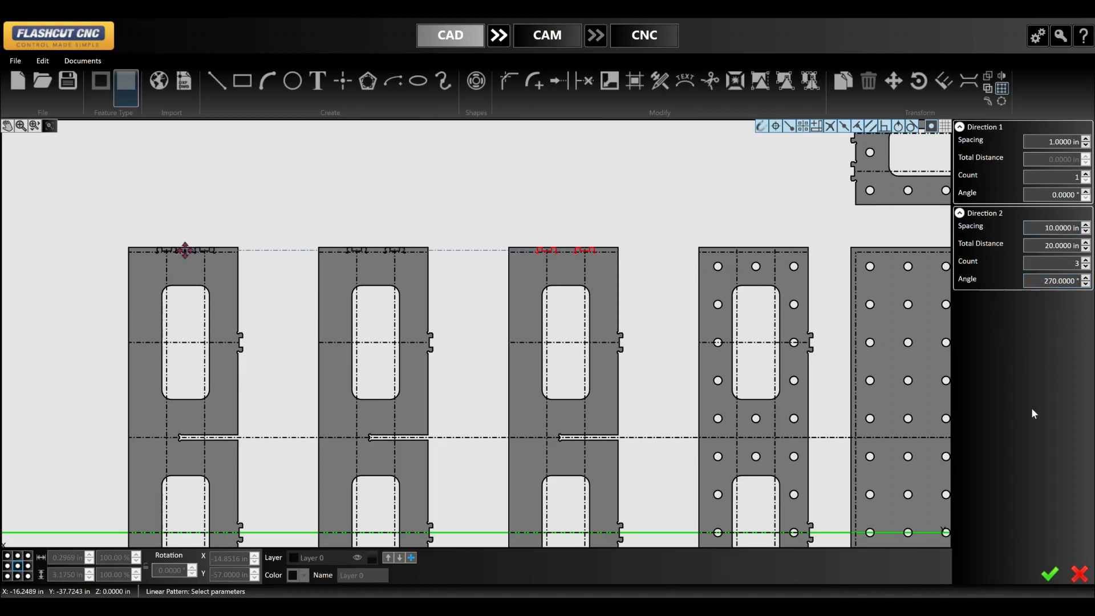
left_click(1049, 573)
- Mirror a copy of all six end tabs about the X 0 axis to the opposite short ends of the three hole-free strips
scroll(302, 211, "up", 2)
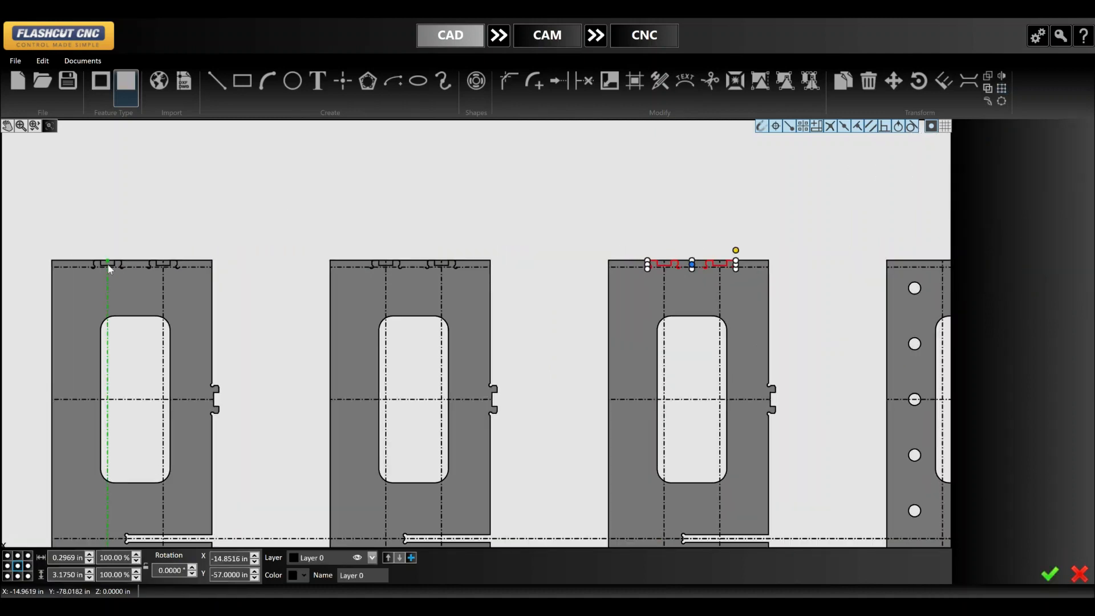
left_click(148, 265, "shift")
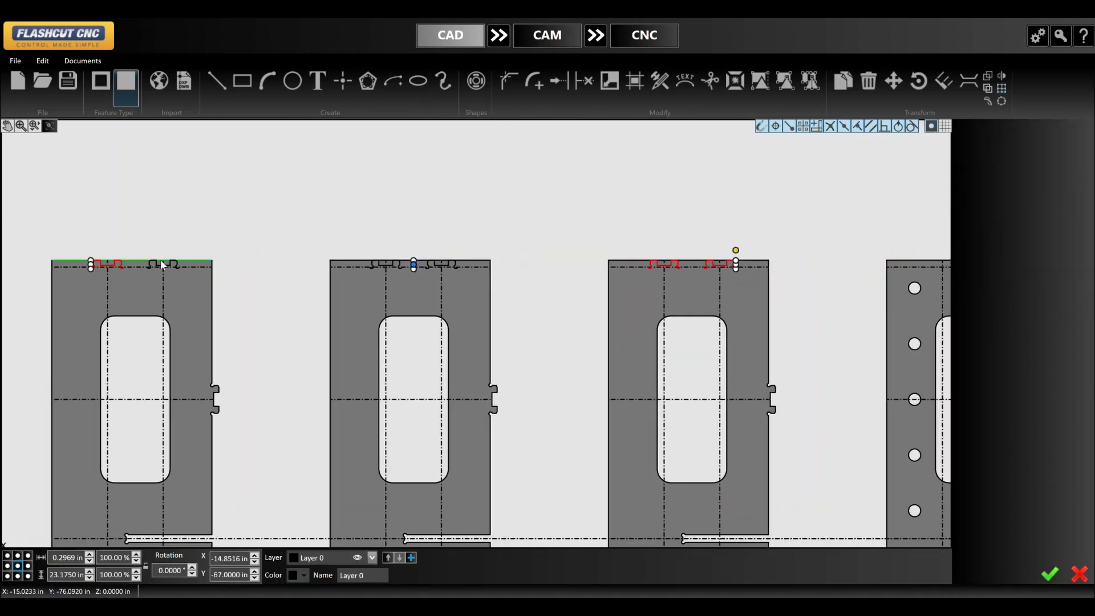
left_click(429, 265, "shift")
scroll(458, 163, "down", 4)
left_click(1001, 76)
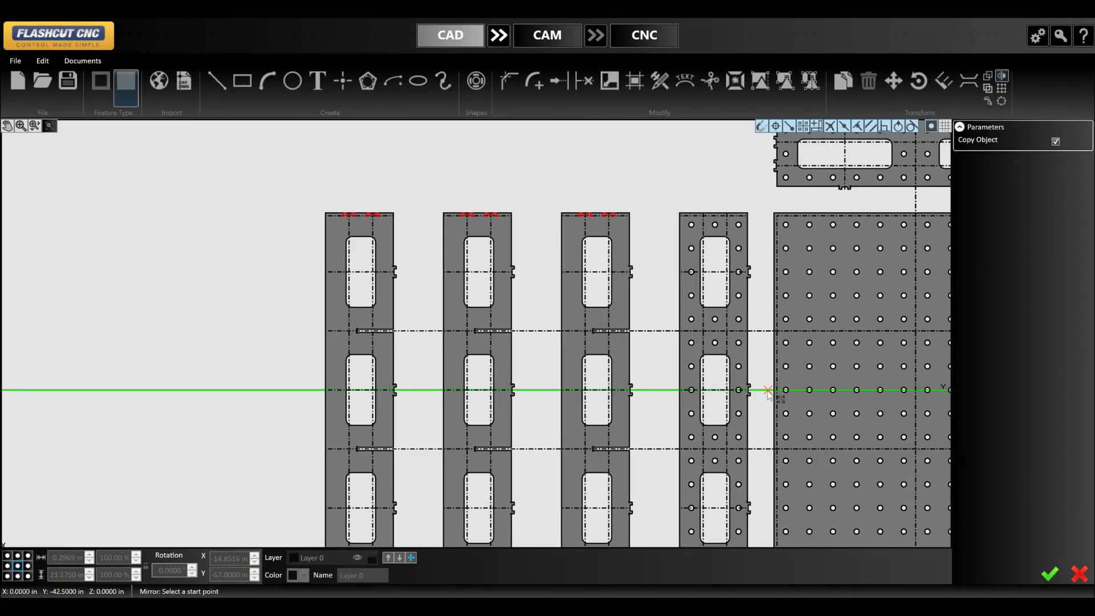
left_click(664, 390)
scroll(597, 189, "down", 2)
scroll(592, 380, "up", 2)
left_click(562, 457)
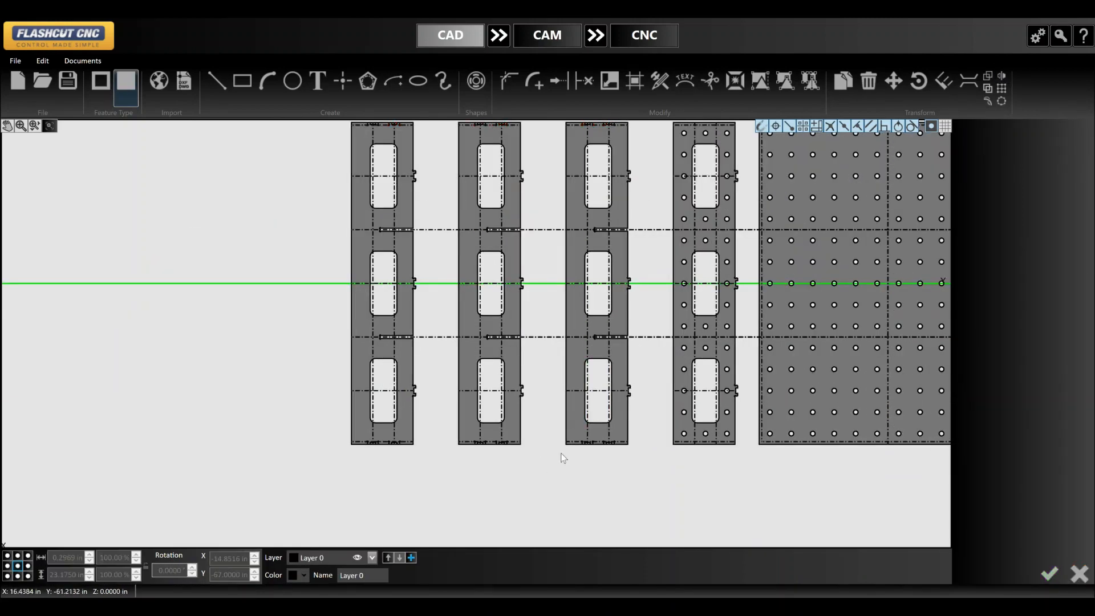
- Convert the construction lines along both short ends of the three hole-free strips into cut lines
scroll(581, 441, "up", 5)
left_click(559, 441)
left_click(326, 436, "shift")
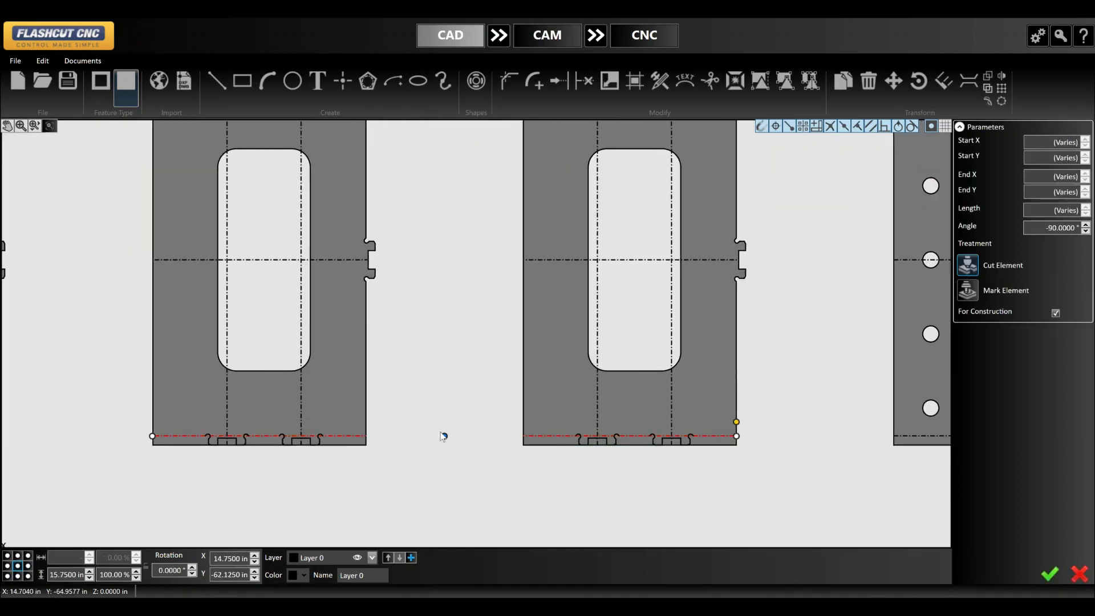
scroll(443, 436, "down", 2)
scroll(255, 501, "down", 3)
scroll(282, 306, "up", 4)
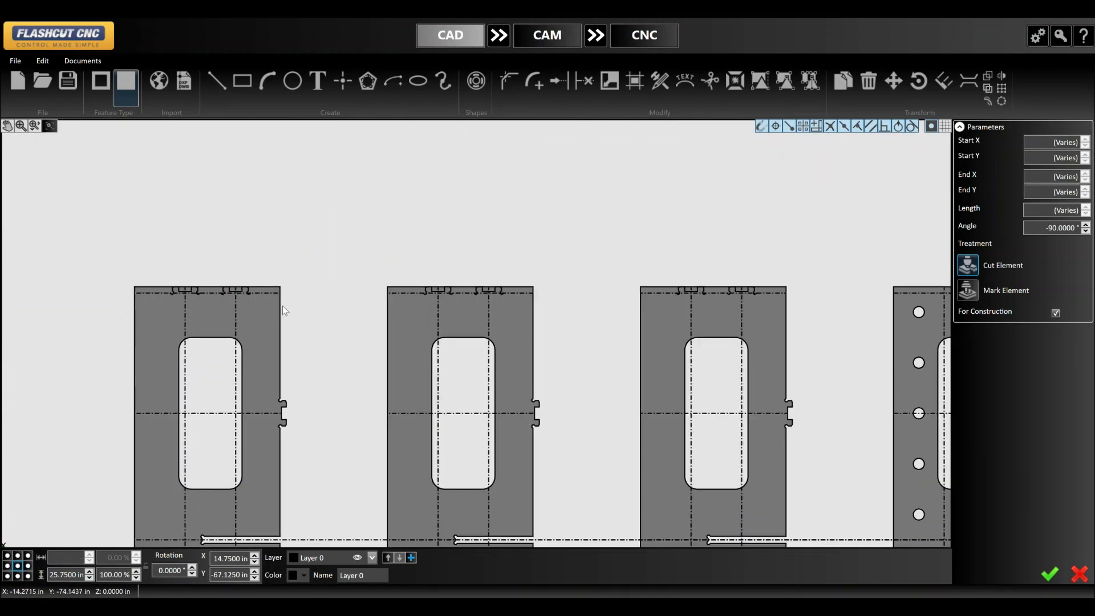
left_click(279, 294)
left_click(398, 294, "shift")
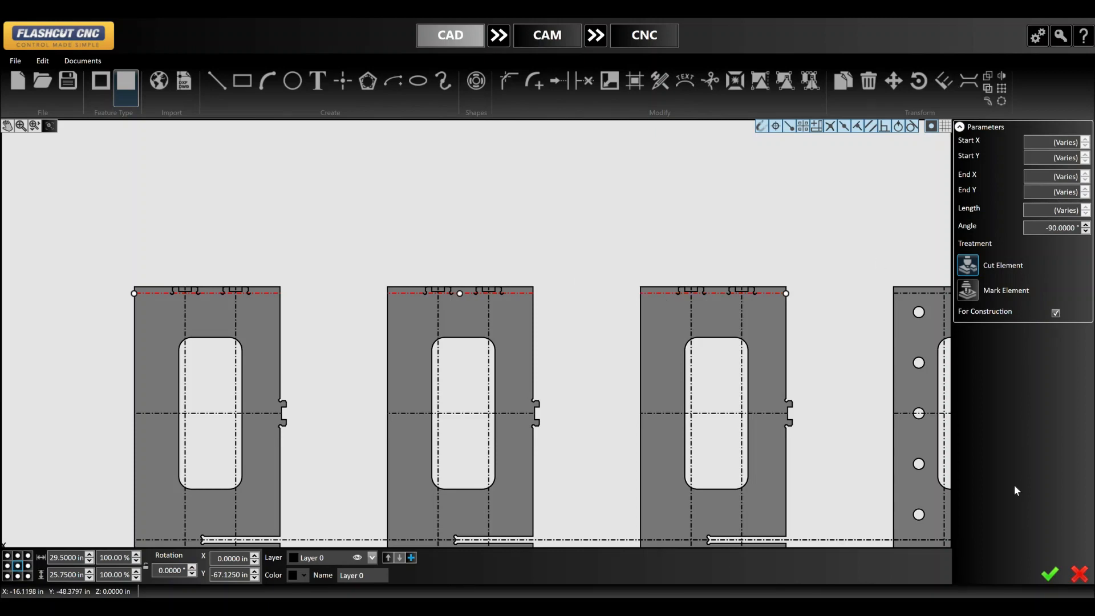
key("Return")
- Trim the new end line across both tab bases at the X -15 in end of the hole-free strip nearest the logo panel
scroll(708, 290, "up", 6)
key("t")
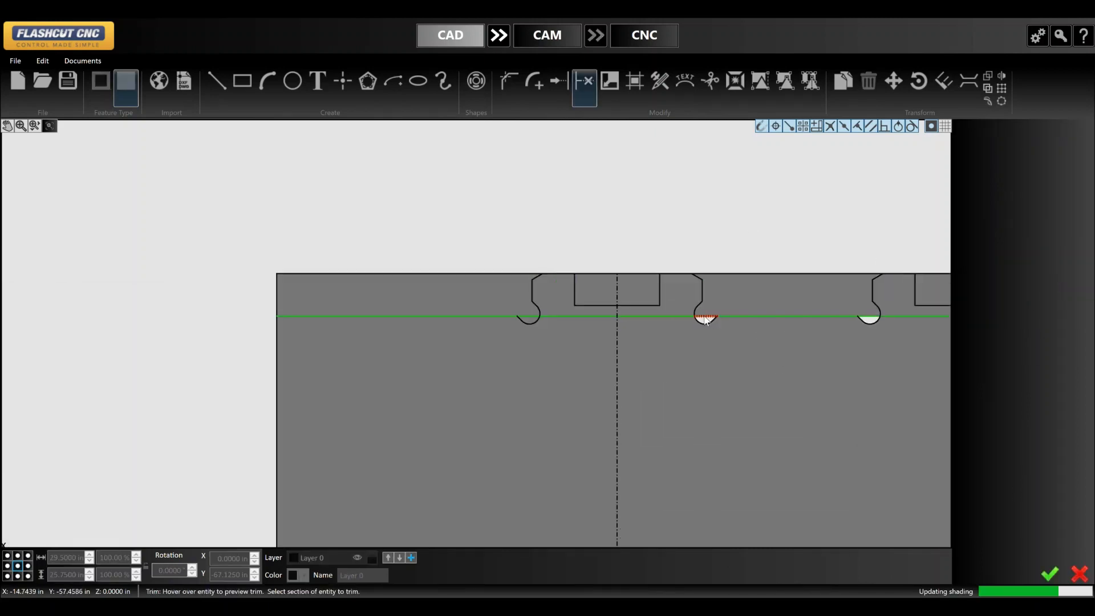
left_click(704, 317)
left_click(675, 316)
left_click(554, 316)
left_click(531, 317)
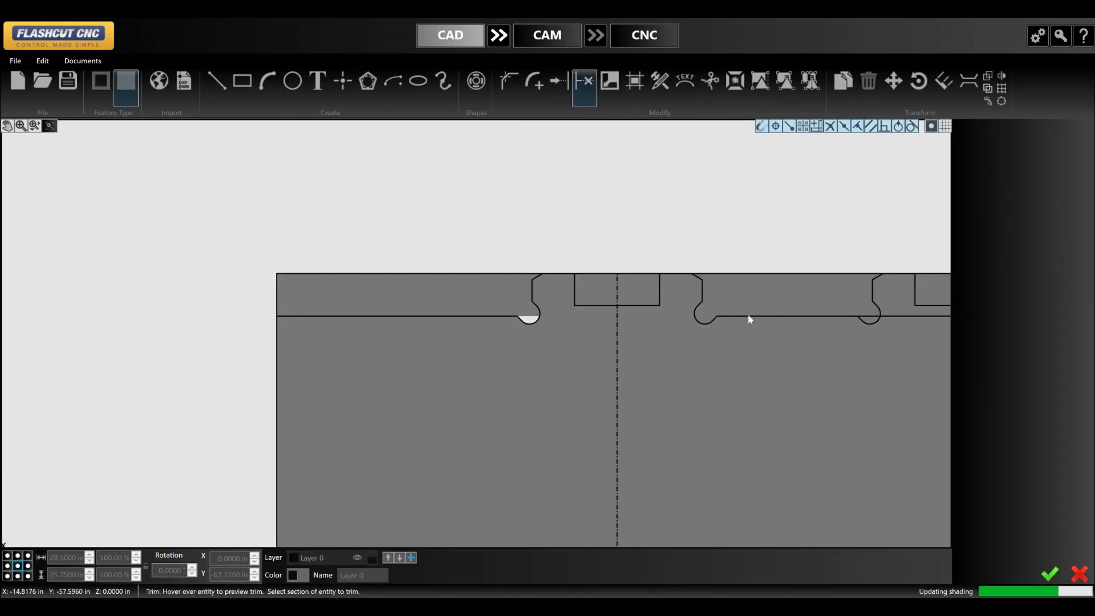
left_click(862, 316)
scroll(563, 301, "down", 4)
scroll(901, 319, "up", 4)
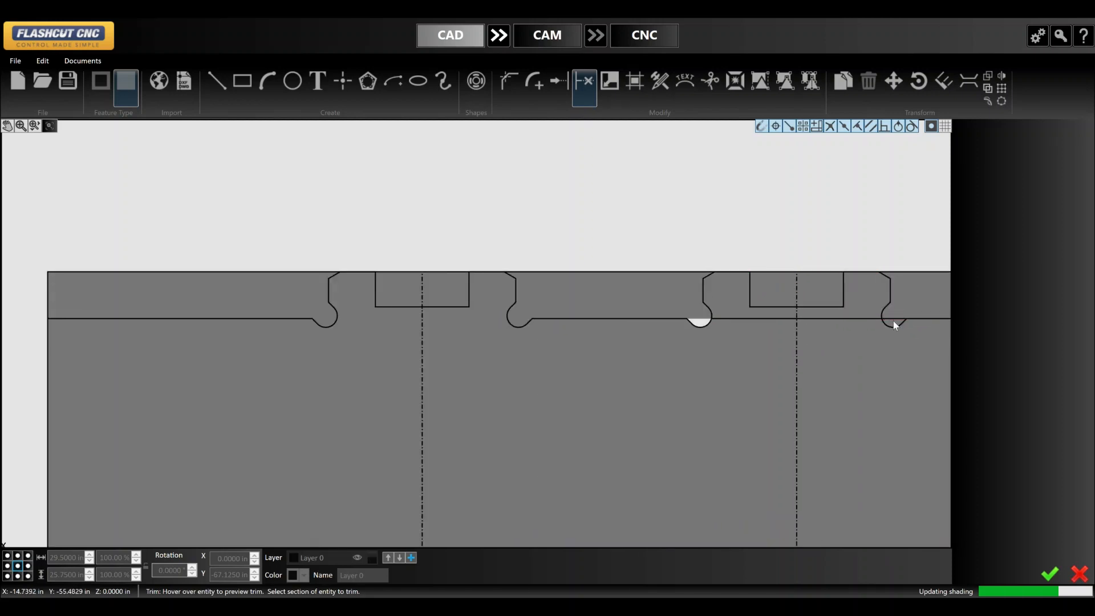
left_click(835, 320)
left_click(762, 319)
scroll(569, 300, "down", 4)
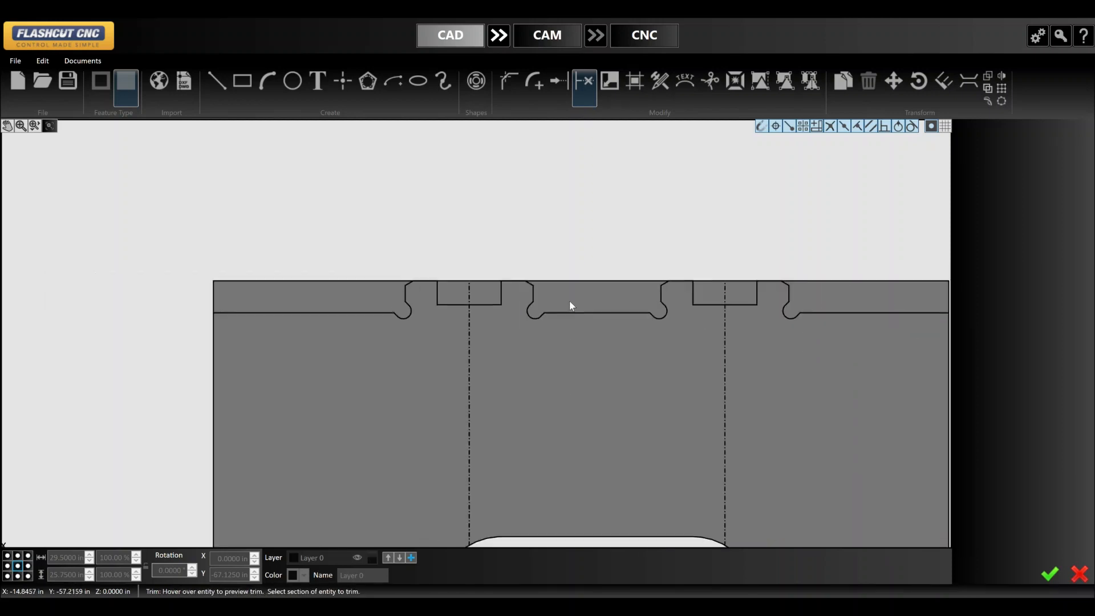
- Trim the side edges beyond the new end line and remove the outer edge line on that nearest strip
left_click(916, 297)
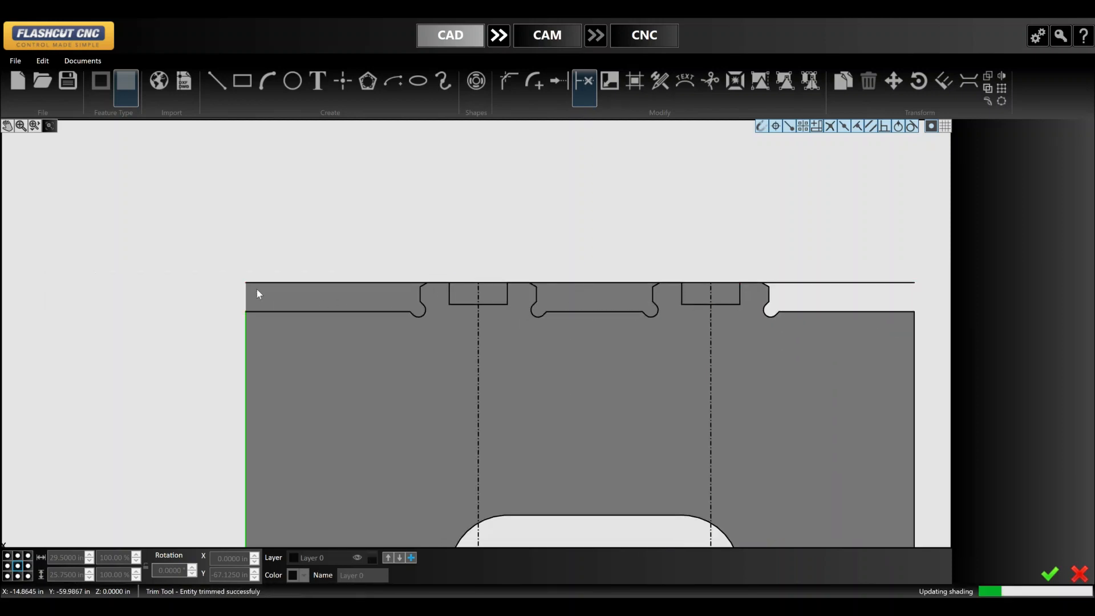
left_click(256, 290)
left_click(264, 284)
- Trim the new end line across both tab bases at the same end of the middle hole-free strip
scroll(622, 282, "down", 5)
scroll(676, 280, "up", 2)
key("space")
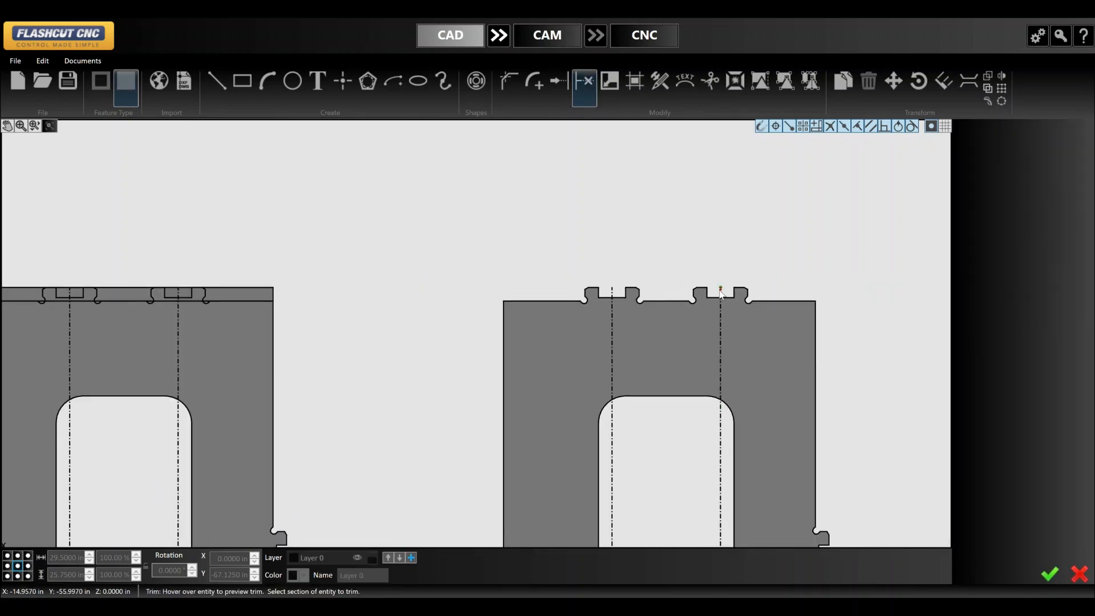
scroll(799, 283, "down", 5)
scroll(788, 284, "up", 4)
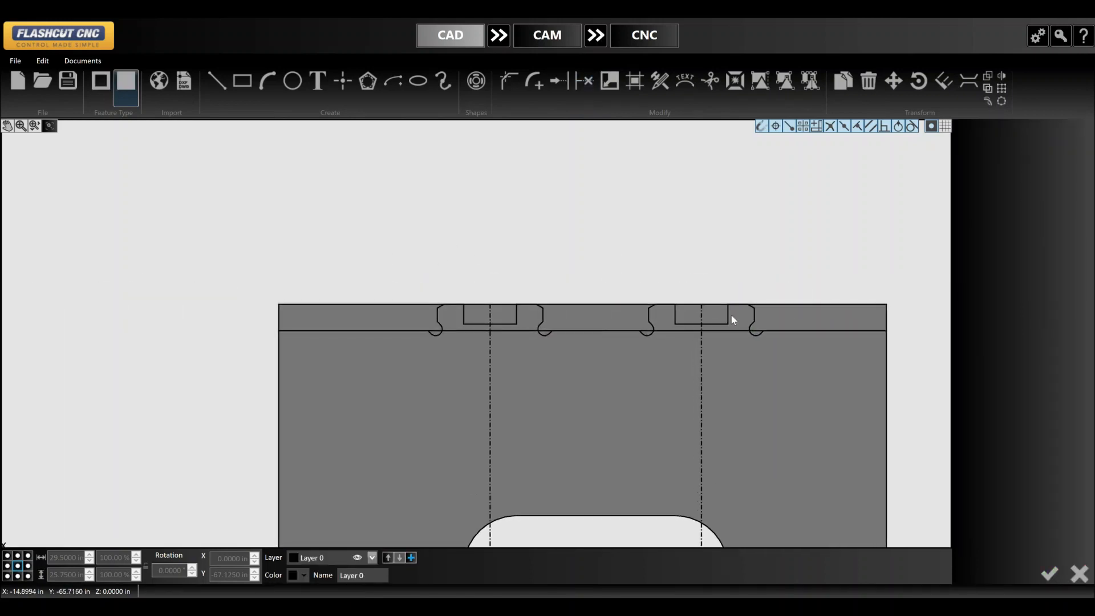
scroll(760, 333, "up", 2)
left_click(757, 330)
left_click(716, 330)
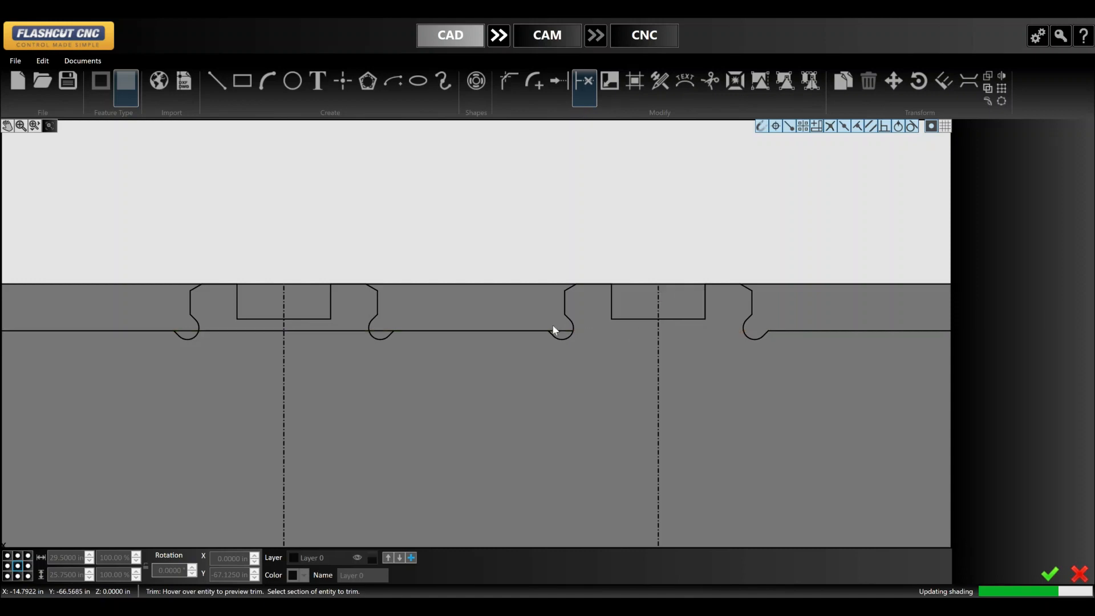
left_click(361, 331)
left_click(382, 331)
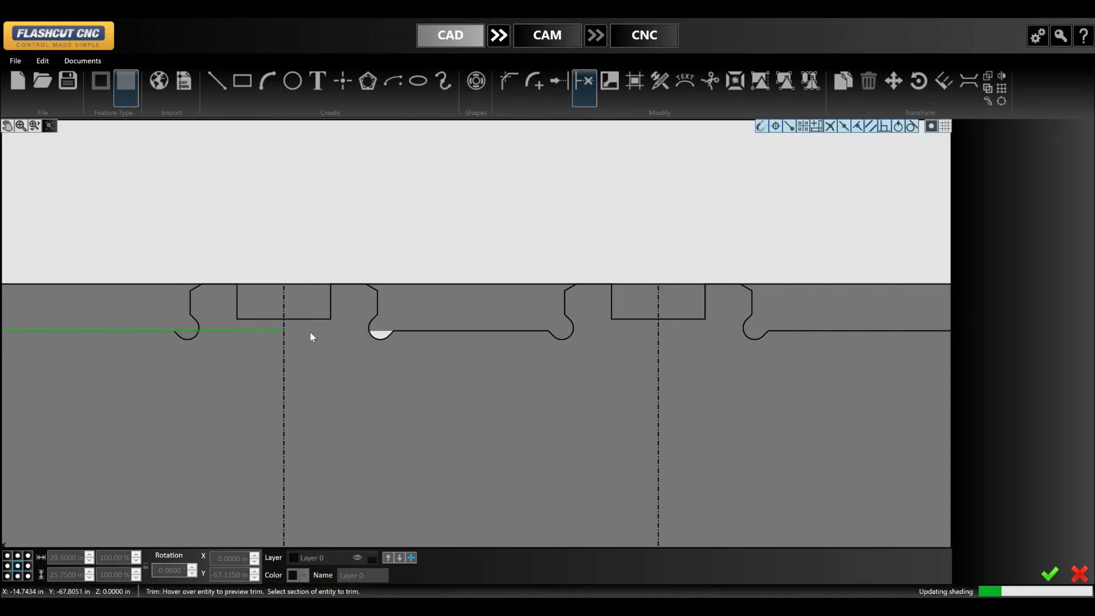
- Trim the middle strip's side edges beyond the new end line and delete its outer edge line
scroll(656, 351, "down", 3)
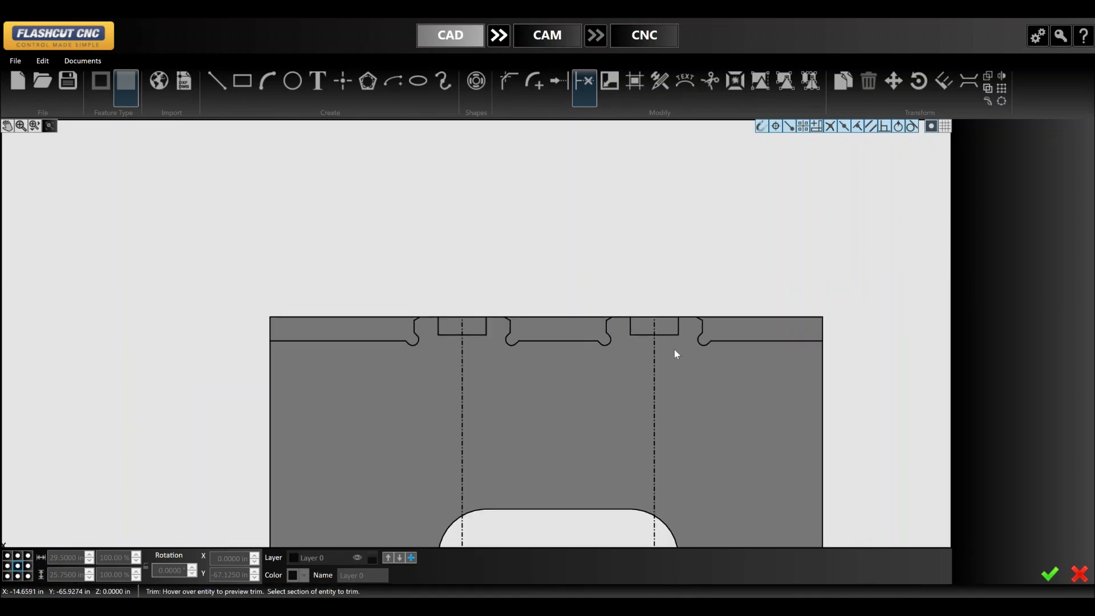
left_click(272, 330)
left_click(822, 331)
key("Escape")
left_click(797, 318)
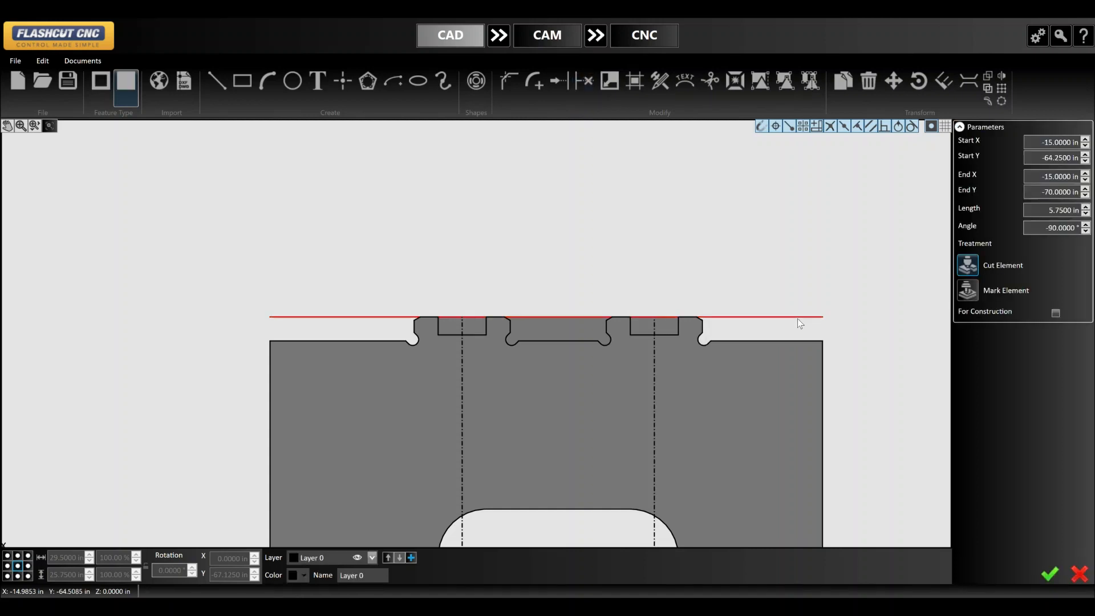
key("Delete")
- Trim both side edges beyond the new end line at the same end of the strip farthest from the logo panel
scroll(831, 282, "down", 4)
scroll(240, 312, "up", 6)
key("t")
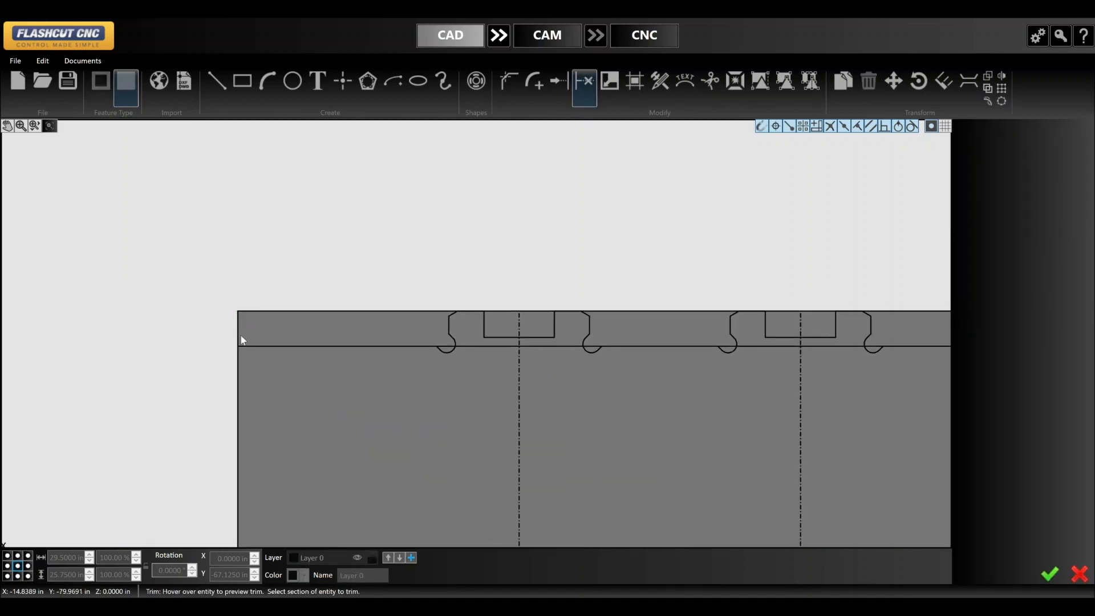
left_click(239, 326)
scroll(421, 310, "down", 4)
scroll(826, 324, "up", 3)
left_click(799, 319)
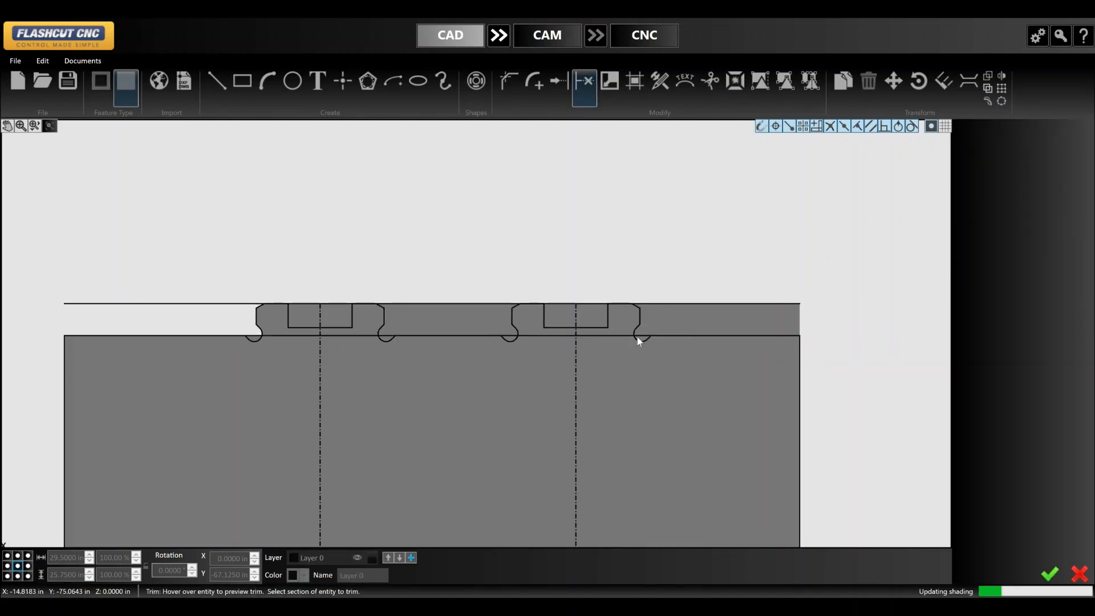
- Trim the farthest strip's new end line across both tab bases and delete the outer edge line over the tabs
left_click(625, 334)
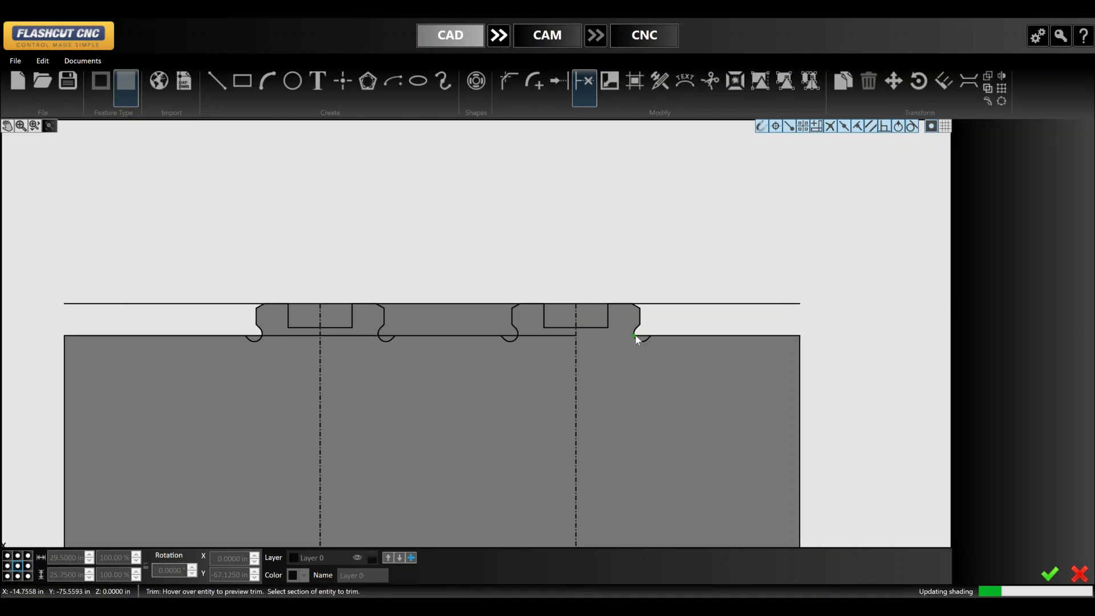
left_click(511, 335)
left_click(353, 336)
left_click(389, 335)
left_click(297, 336)
left_click(256, 336)
key("Escape")
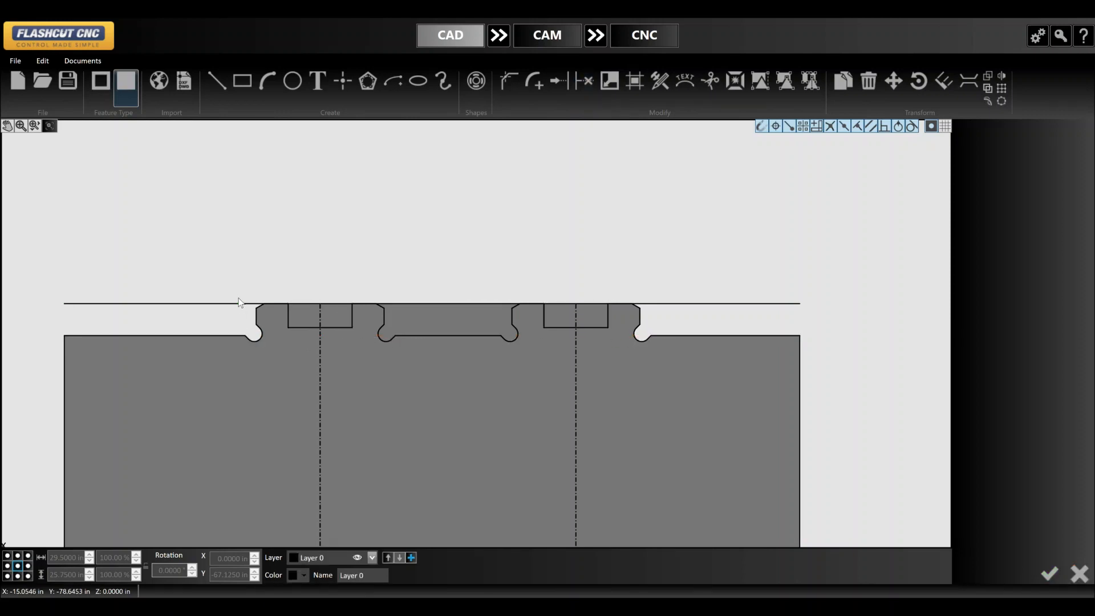
left_click(238, 303)
key("Delete")
- Trim the vertical construction lines protruding into the tab notches at the finished ends of the hole-free strips
scroll(259, 255, "down", 3)
key("t")
left_click(284, 282)
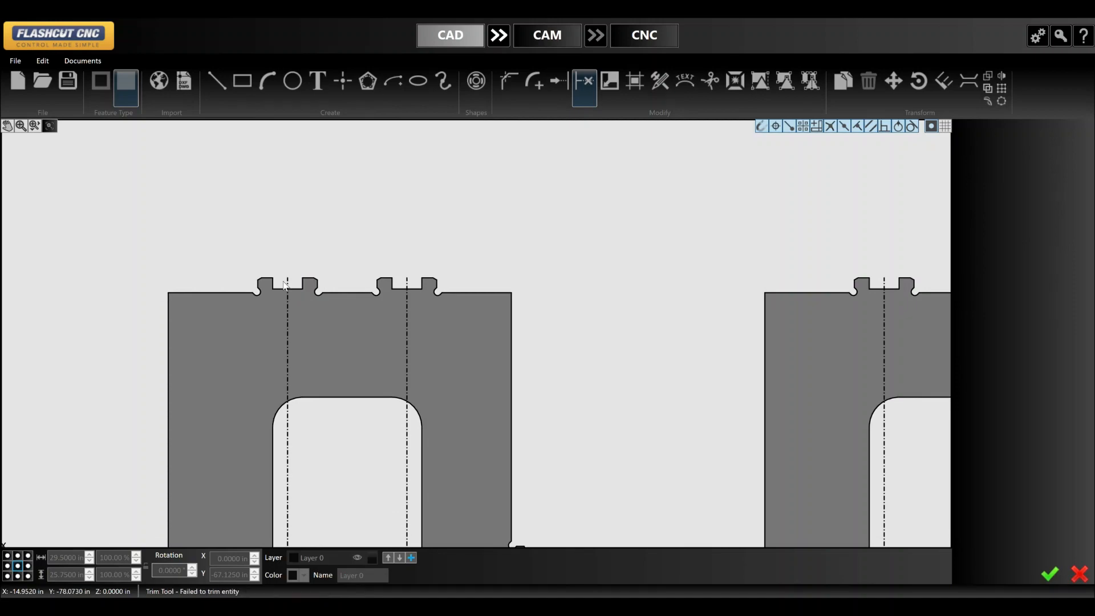
left_click(287, 282)
left_click(406, 283)
scroll(414, 286, "down", 3)
scroll(732, 285, "up", 4)
left_click(766, 282)
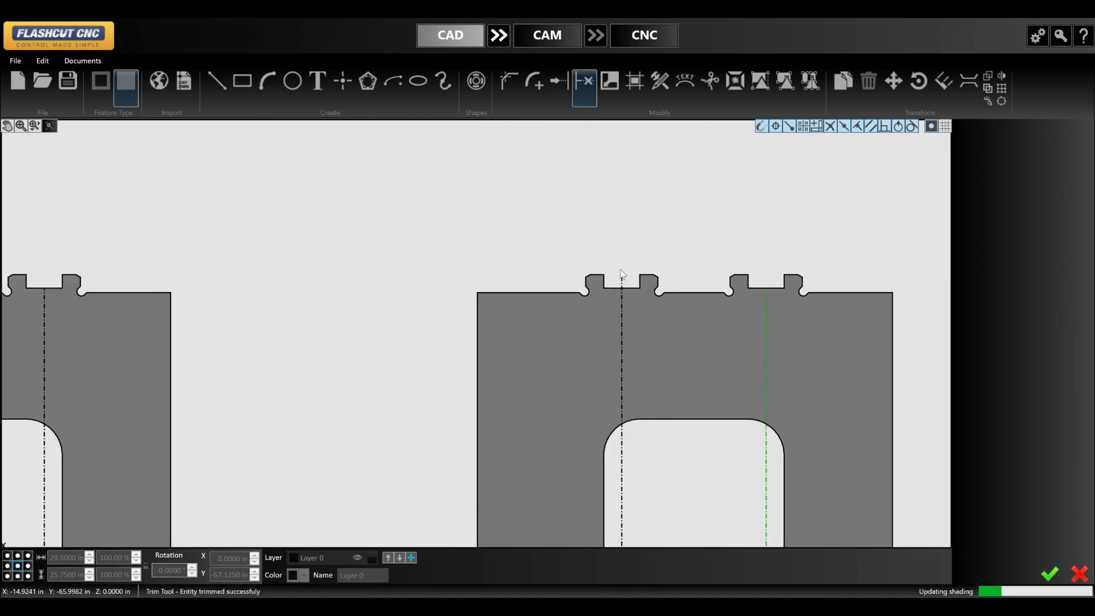
- Trim the side edges beyond the new end line at the opposite short end of the strip farthest from the logo panel
scroll(611, 290, "down", 6)
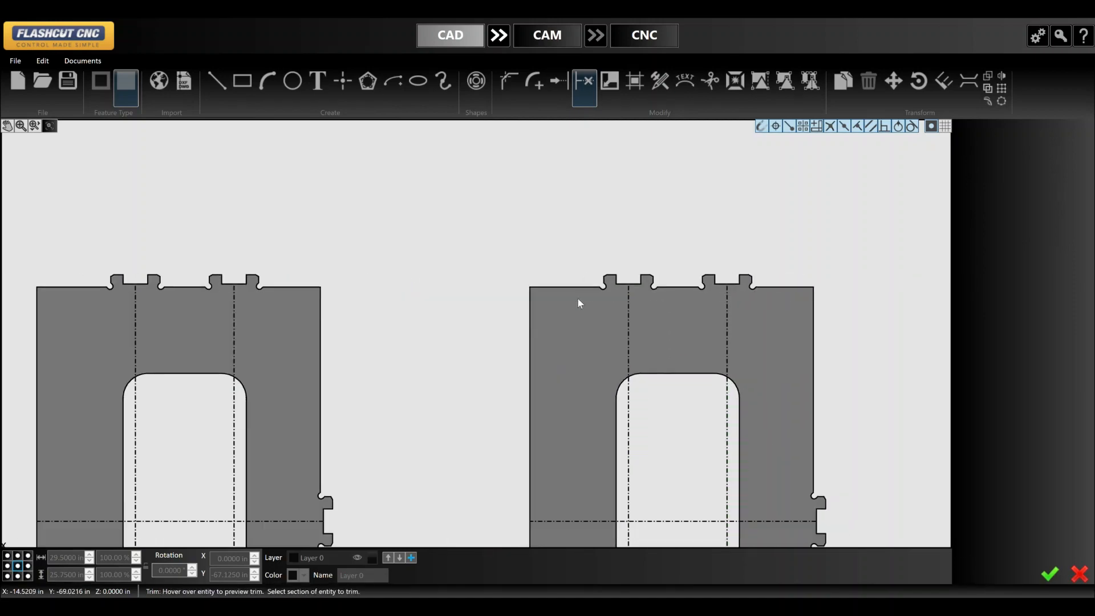
scroll(238, 360, "up", 5)
scroll(238, 360, "up", 4)
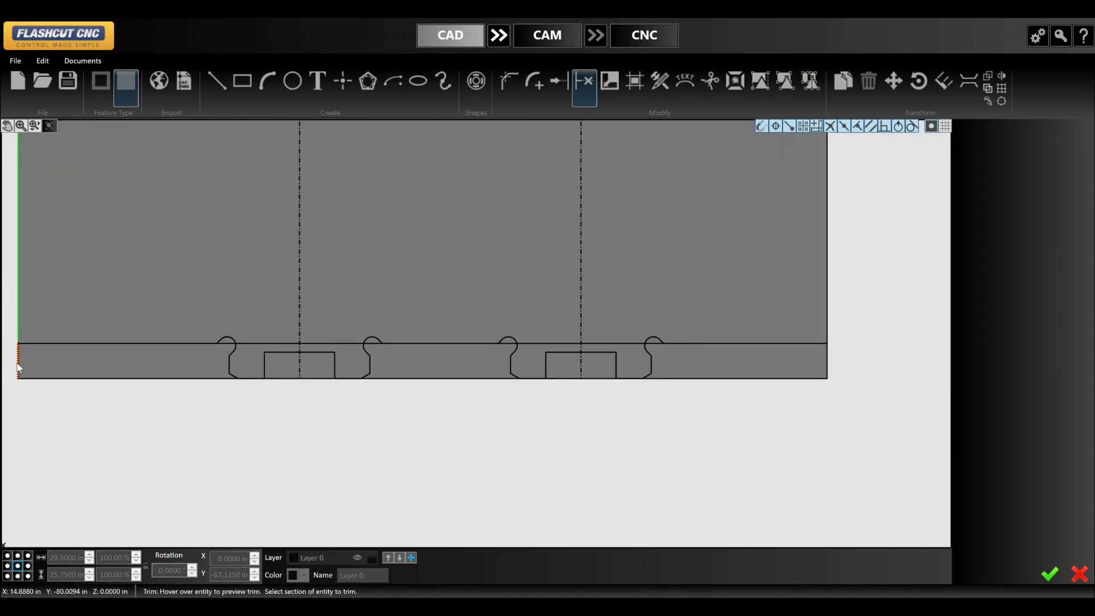
- Trim the flange side stubs and the edge-line segments crossing both tabs at the lower end of the leftmost side panel
left_click(18, 367)
left_click(285, 344)
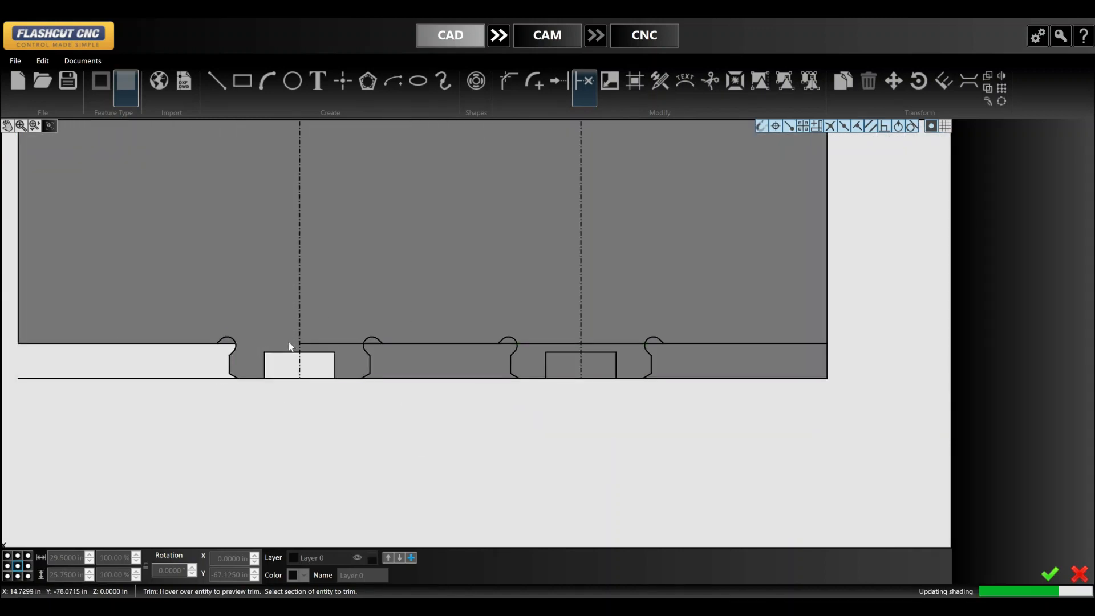
left_click(346, 344)
left_click(536, 344)
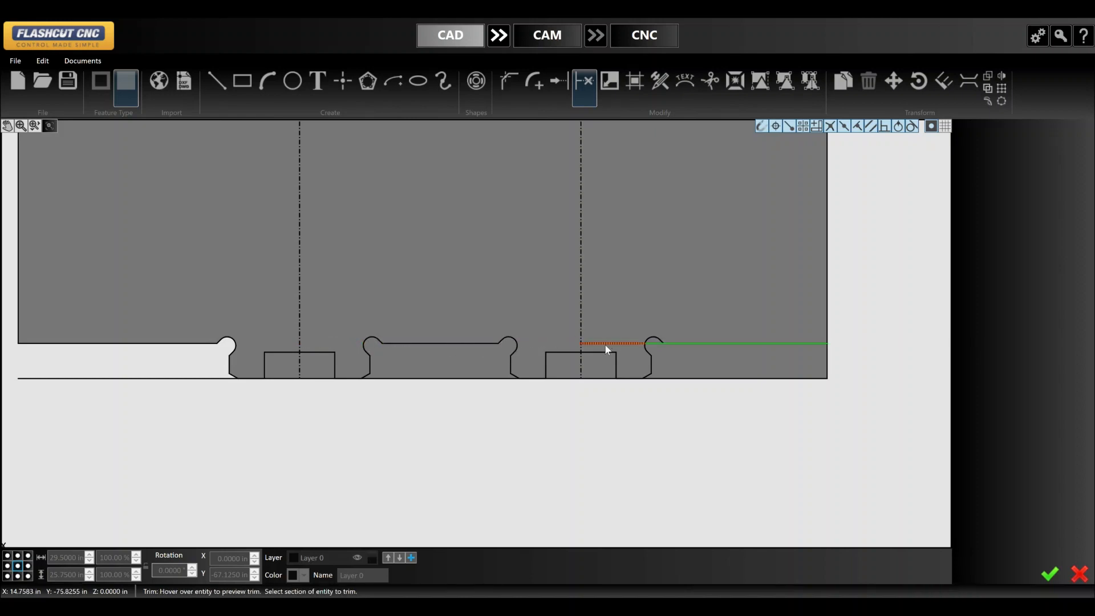
left_click(604, 344)
left_click(655, 343)
left_click(827, 369)
scroll(286, 372, "down", 4)
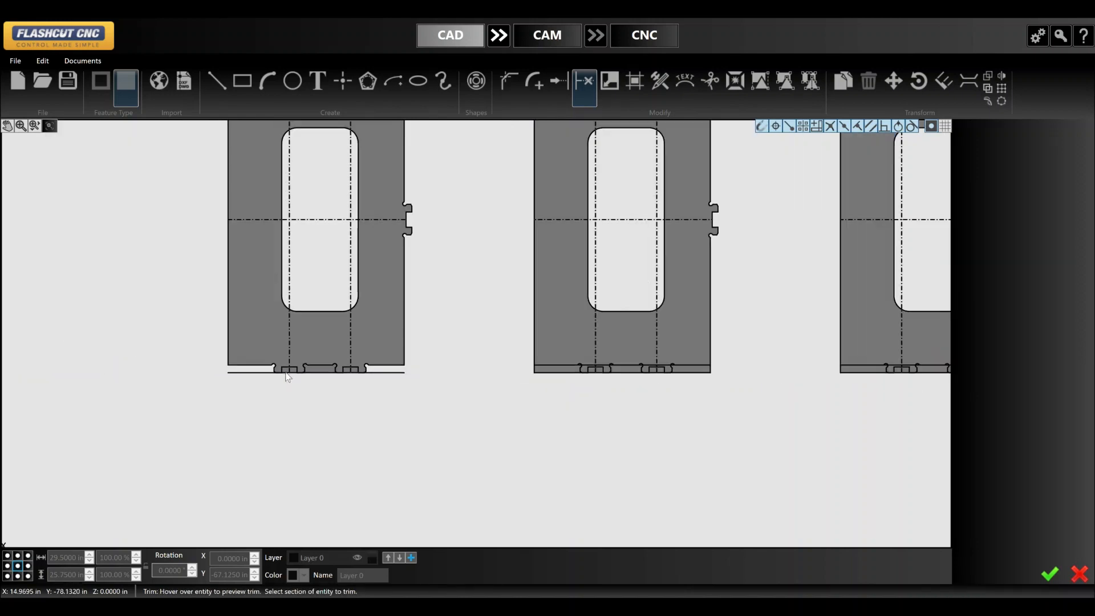
- Trim the middle side panel's lower flange sides, the edge segments crossing its tabs and the centreline ends inside the tab notches
scroll(288, 376, "up", 5)
left_click(11, 371)
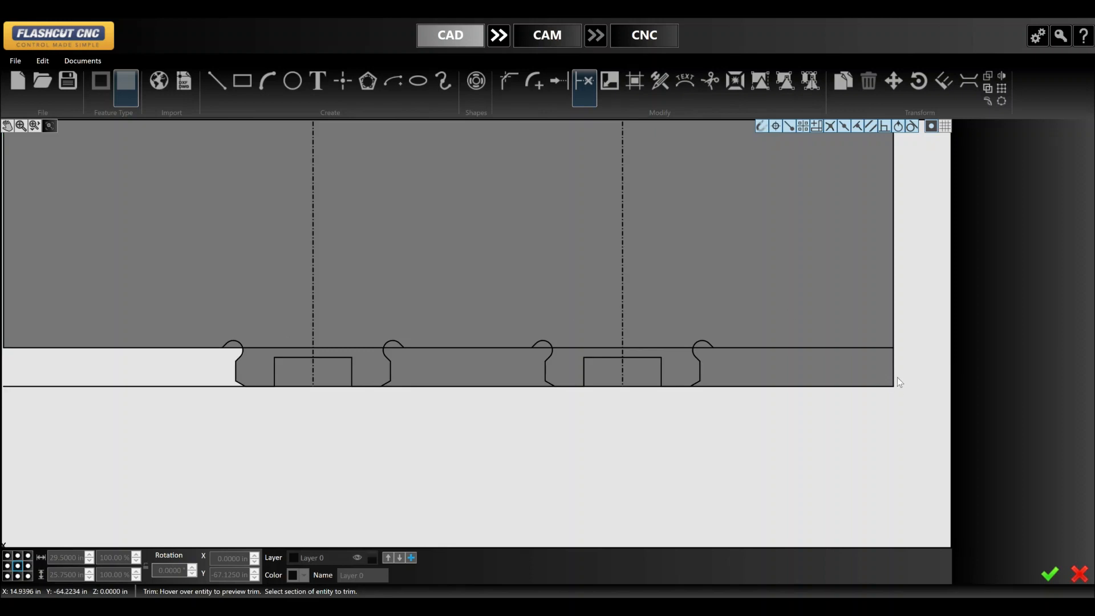
left_click(895, 374)
left_click(684, 347)
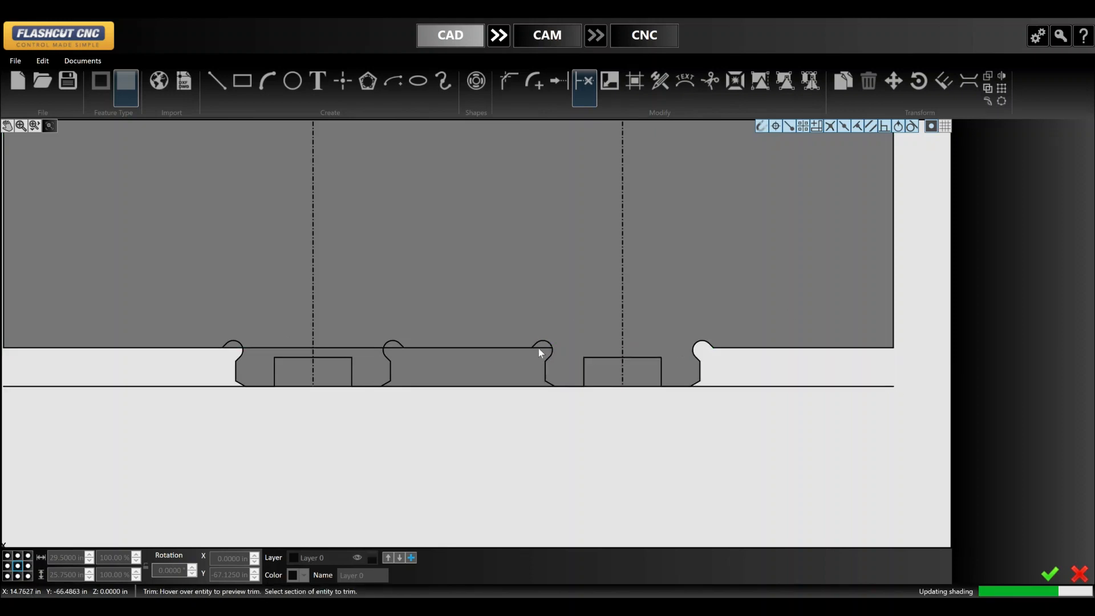
left_click(396, 346)
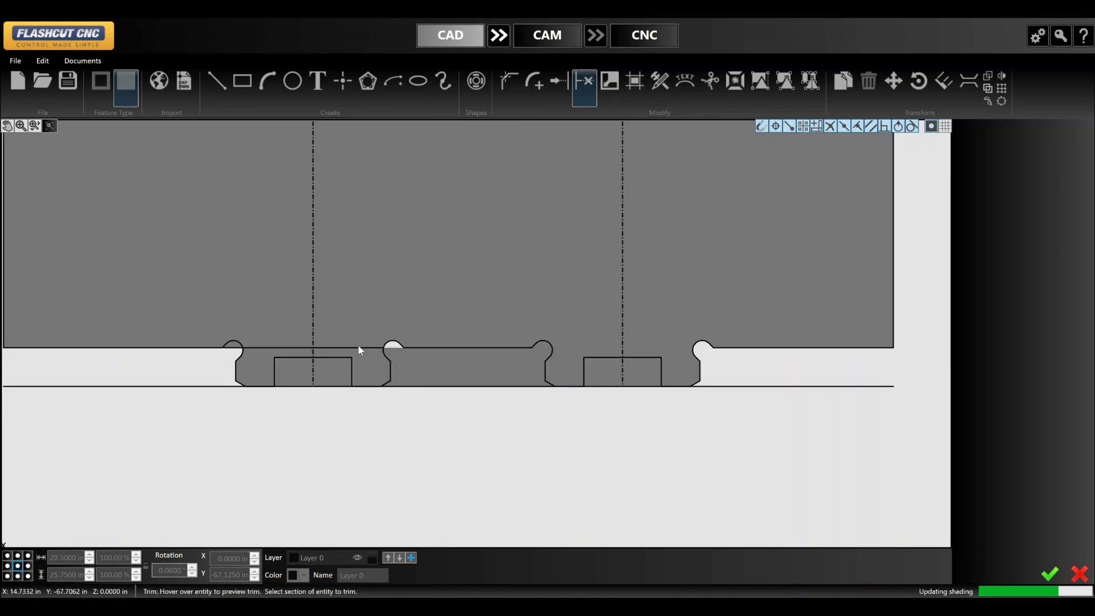
left_click(308, 348)
scroll(273, 348, "down", 4)
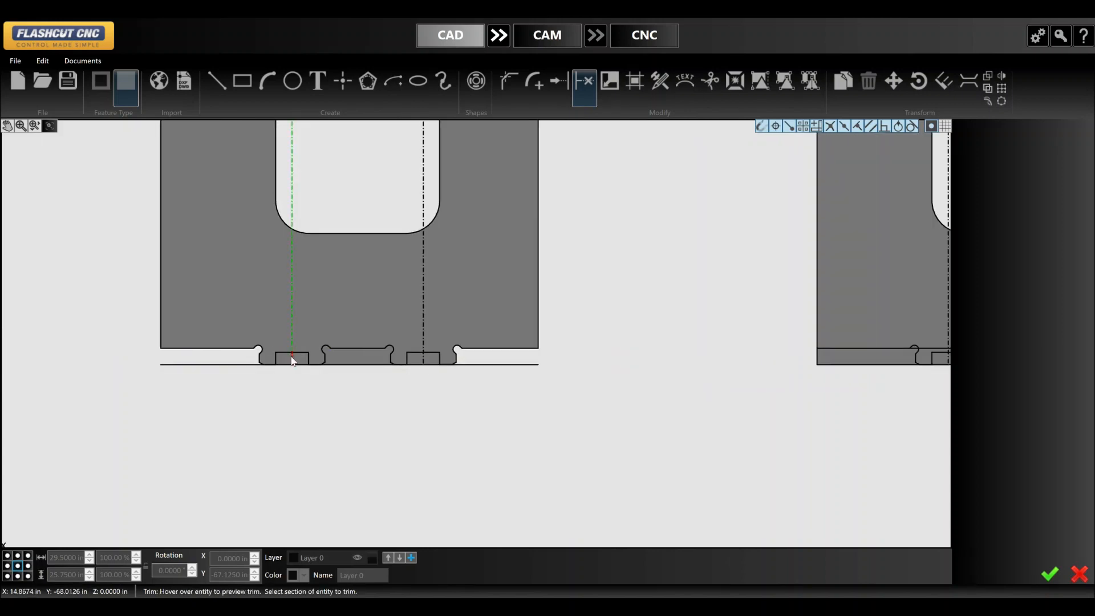
left_click(423, 365)
- Trim the flange side stubs and the edge segments crossing both tabs at the lower end of the rightmost plain side panel
scroll(296, 362, "down", 2)
scroll(834, 390, "up", 5)
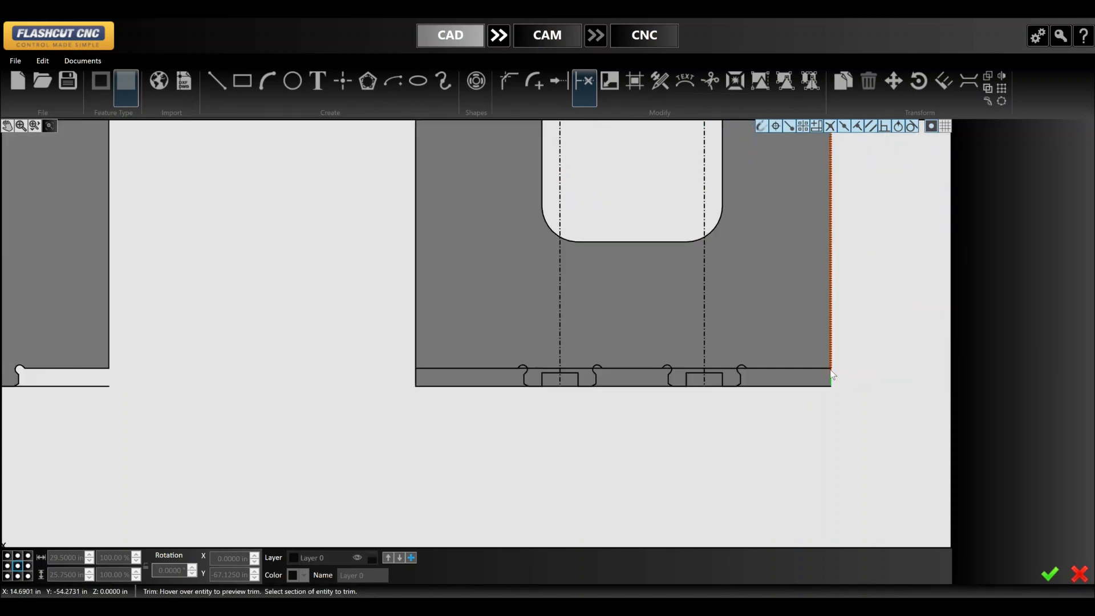
left_click(832, 381)
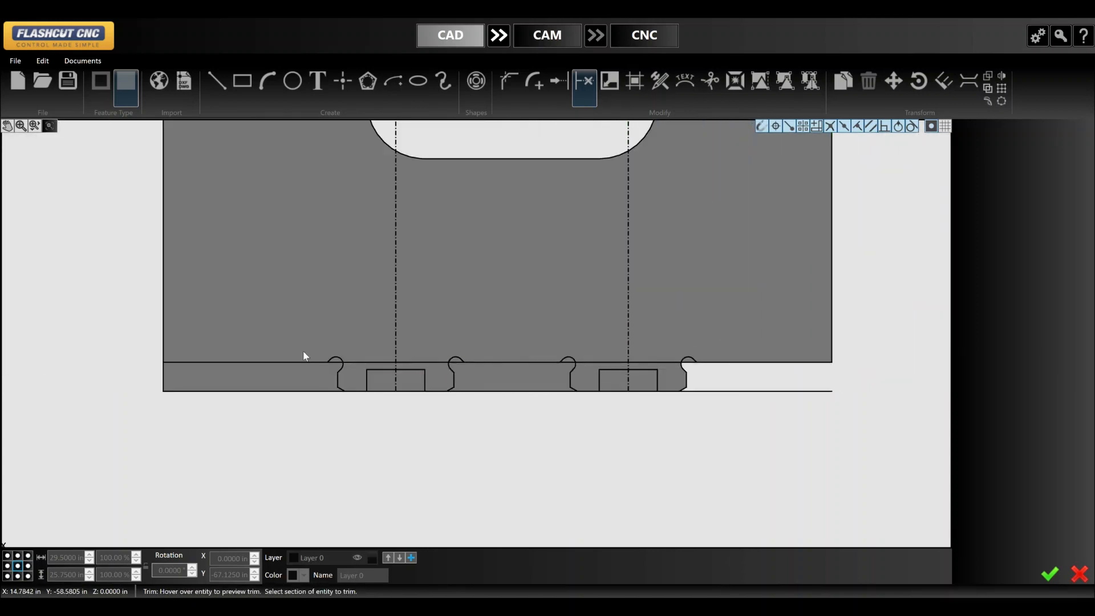
left_click(163, 378)
left_click(400, 362)
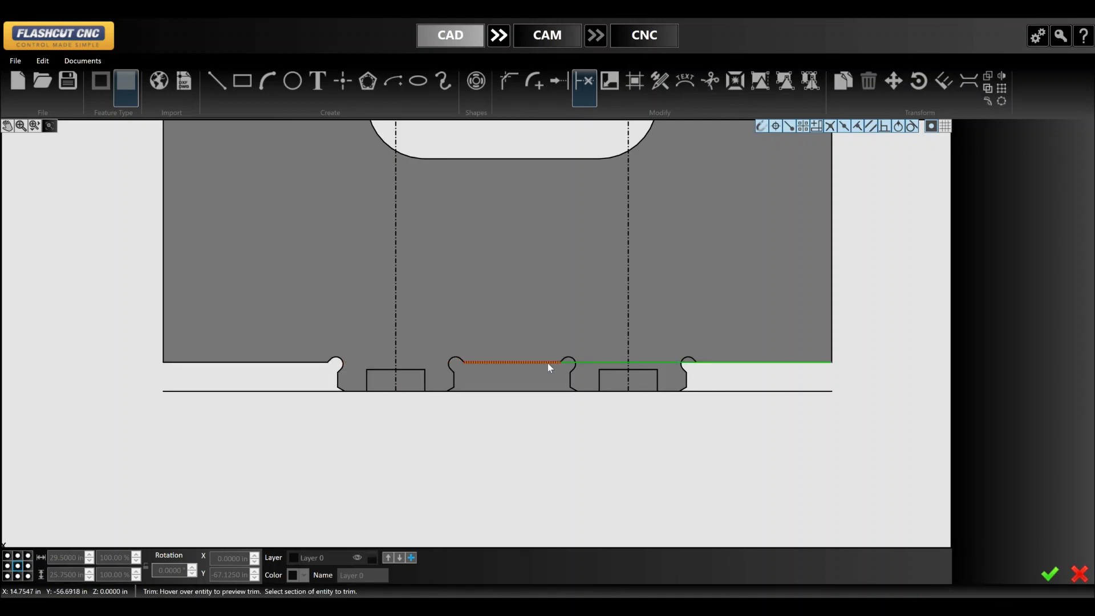
left_click(604, 361)
left_click(651, 365)
- Delete the leftover bottom line of the rightmost plain side panel and trim the centreline ends inside its tab notches
key("Escape")
left_click(714, 391)
key("Delete")
key("t")
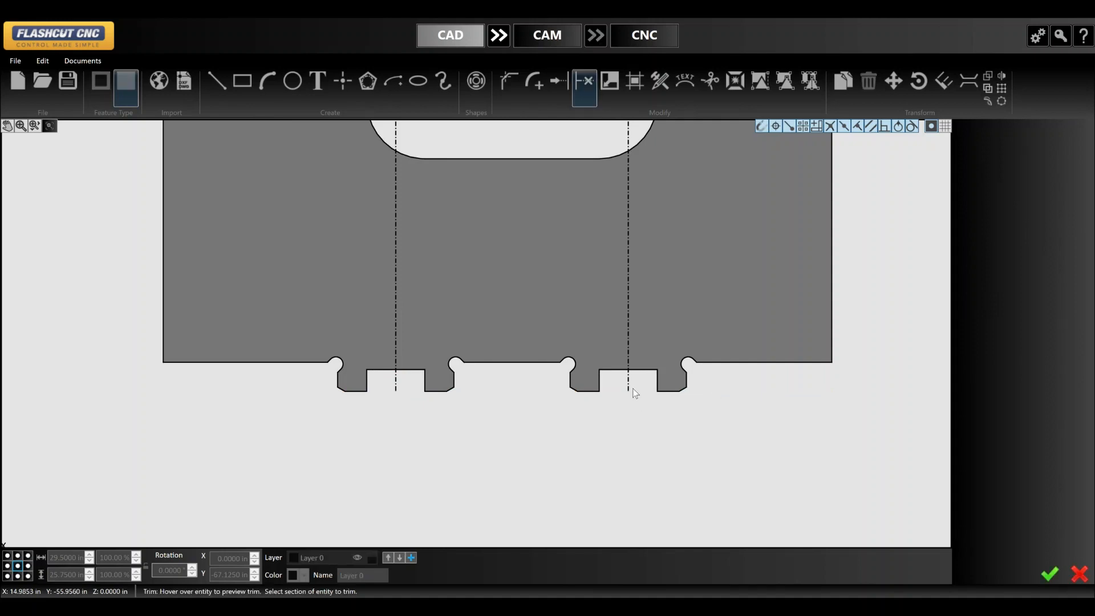
left_click(630, 387)
left_click(397, 379)
- Delete the leftover bottom lines below the tabs of the middle and leftmost side panels
scroll(843, 316, "down", 6)
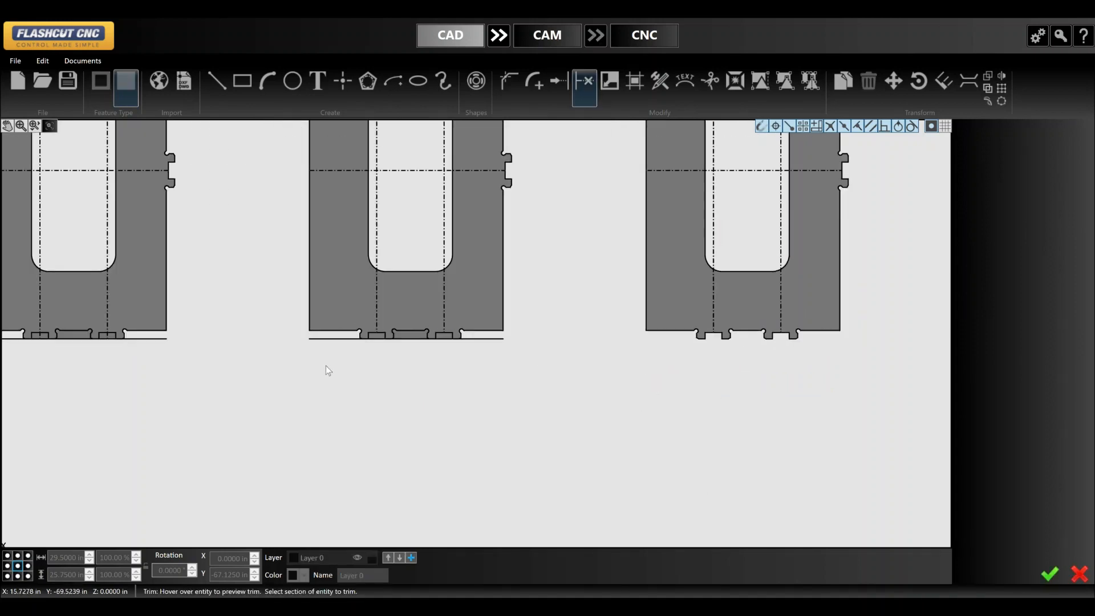
scroll(339, 347, "up", 5)
key("Escape")
left_click(377, 324)
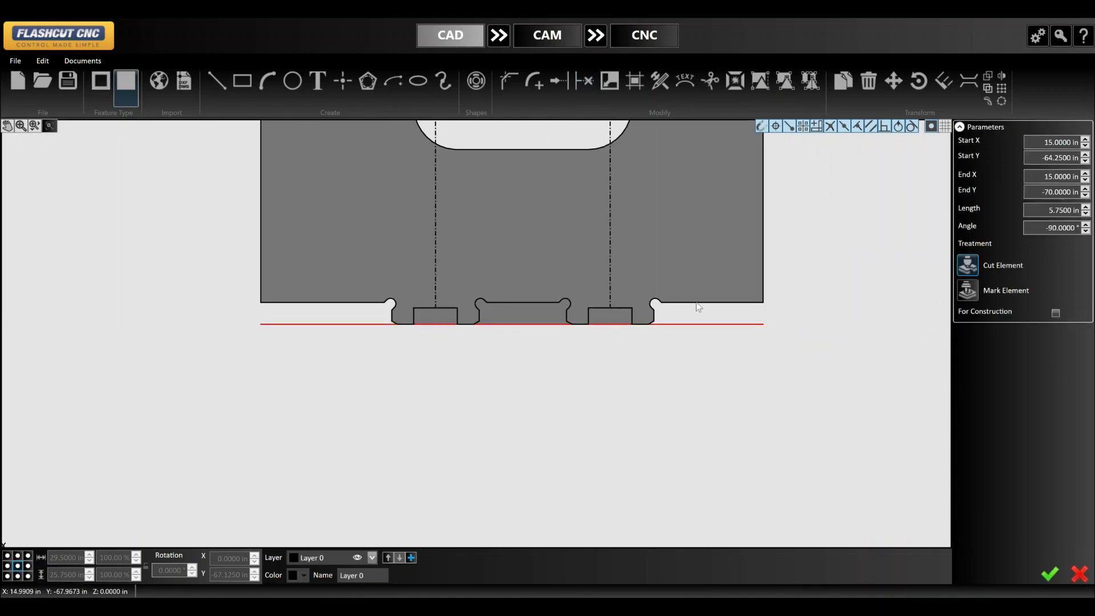
key("Delete")
scroll(578, 306, "down", 2)
left_click(137, 317)
key("Delete")
- Trim the two centreline ends inside the tab notches of the leftmost side panel
scroll(536, 272, "down", 2)
scroll(119, 307, "up", 5)
key("t")
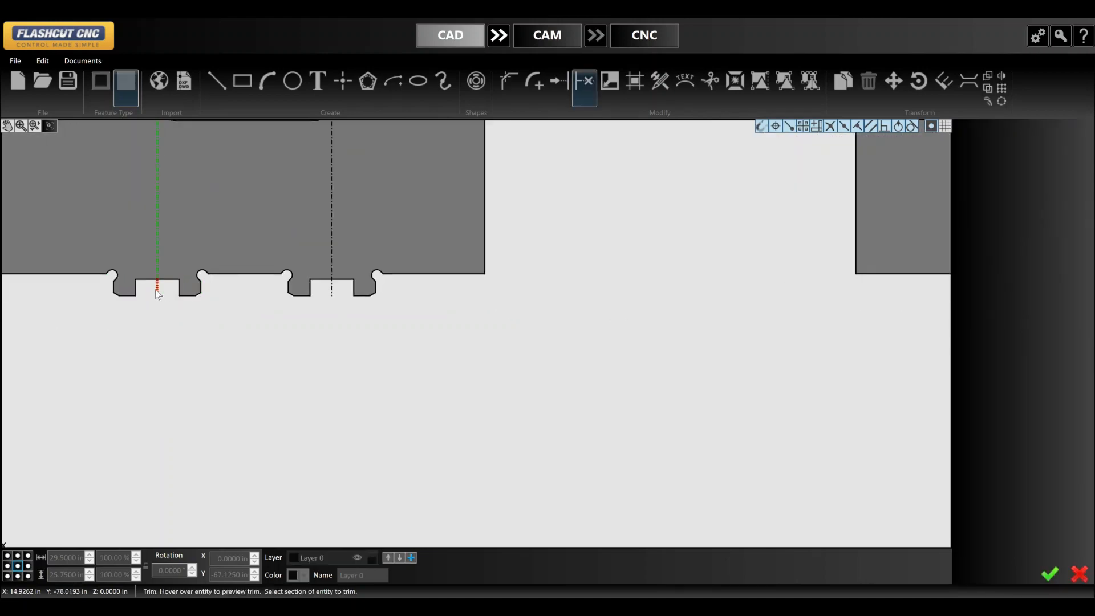
left_click(157, 293)
left_click(332, 290)
key("Escape")
scroll(166, 359, "down", 3)
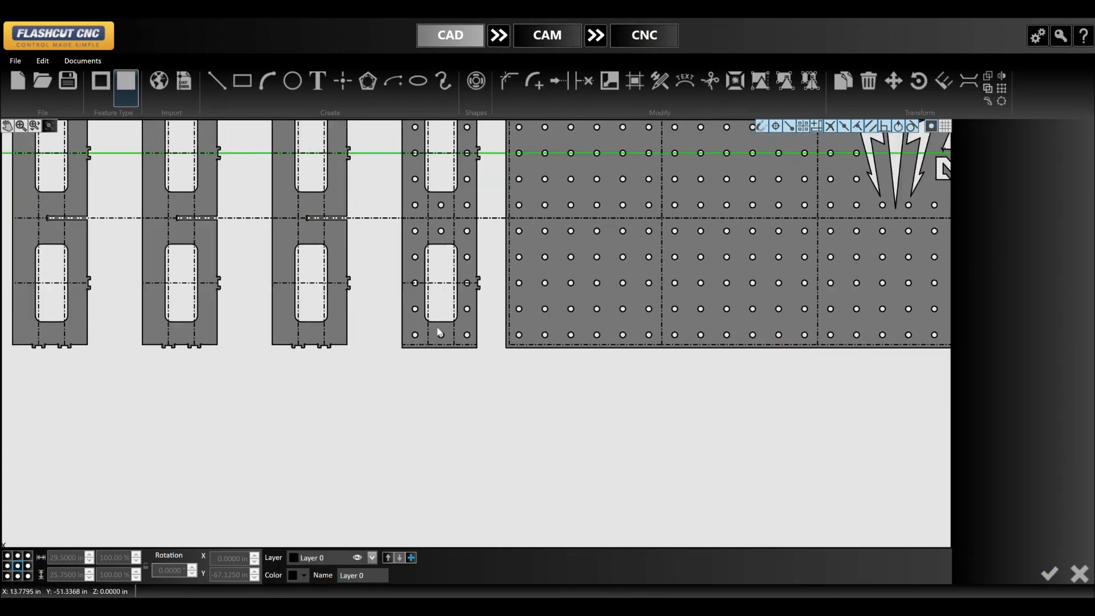
- Copy the edge slot outline with rounded corner reliefs from the small tab part's document and paste it below the narrow perforated panel
scroll(424, 363, "up", 5)
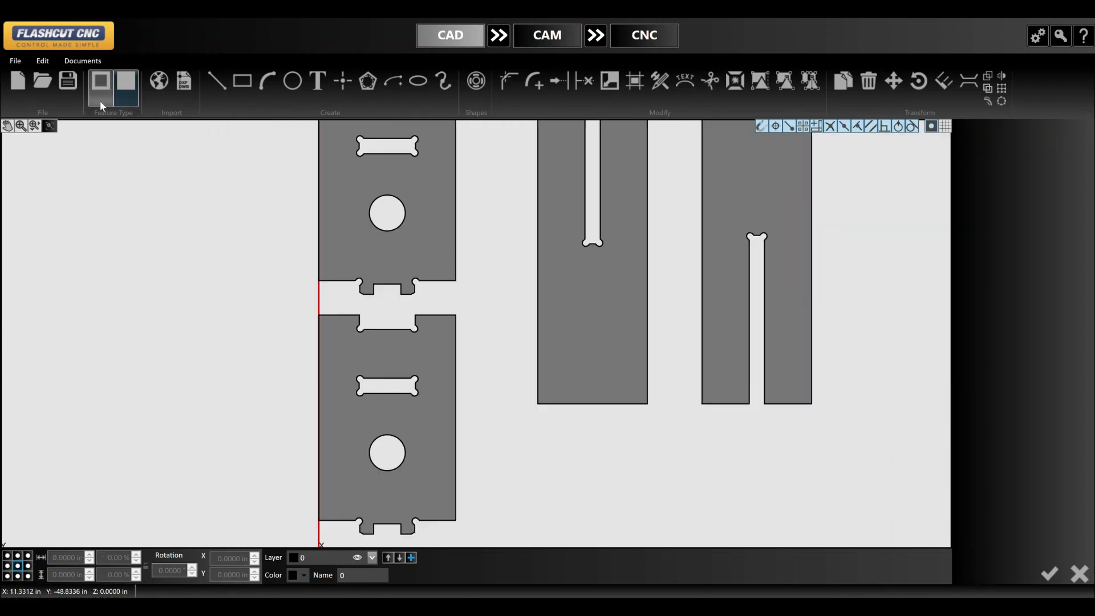
scroll(403, 416, "down", 1)
scroll(379, 342, "up", 3)
left_click_drag(339, 328, 485, 393)
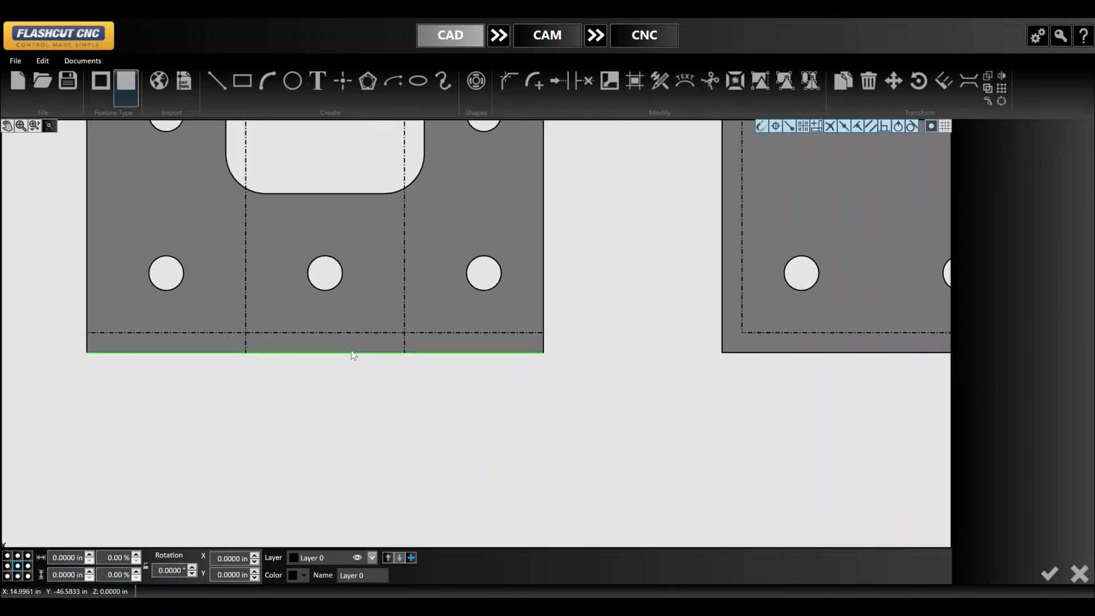
key("ctrl+v")
left_click(394, 392)
key("t")
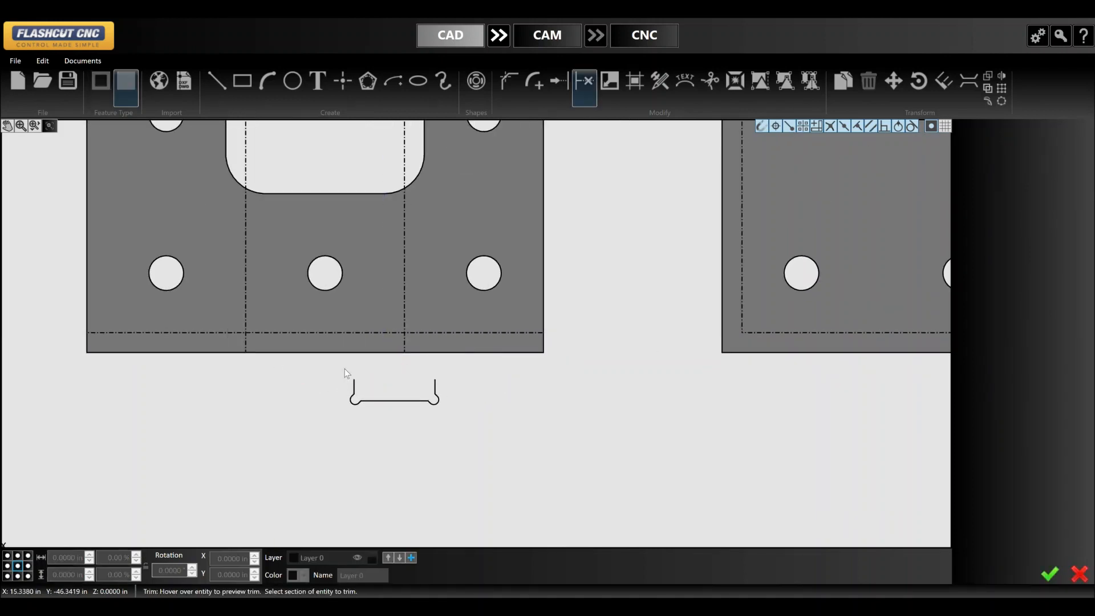
key("Escape")
- Move the pasted slot outline onto the panel's right vertical centreline and set its lower edge to X 15 in
left_click_drag(316, 359, 486, 418)
left_click(402, 404)
left_click(399, 402)
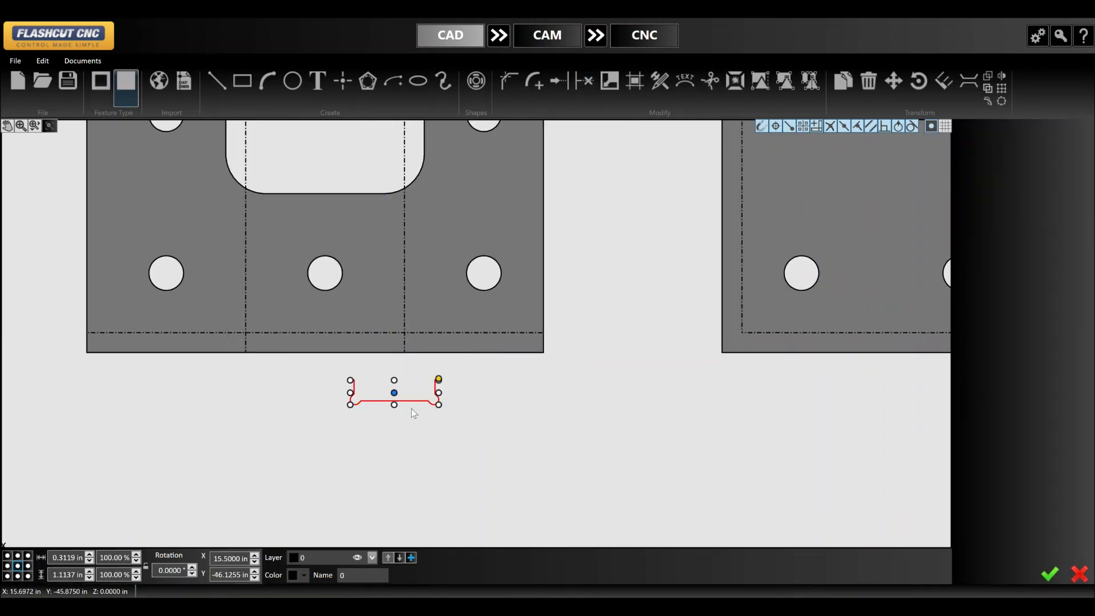
left_click_drag(398, 397, 407, 338)
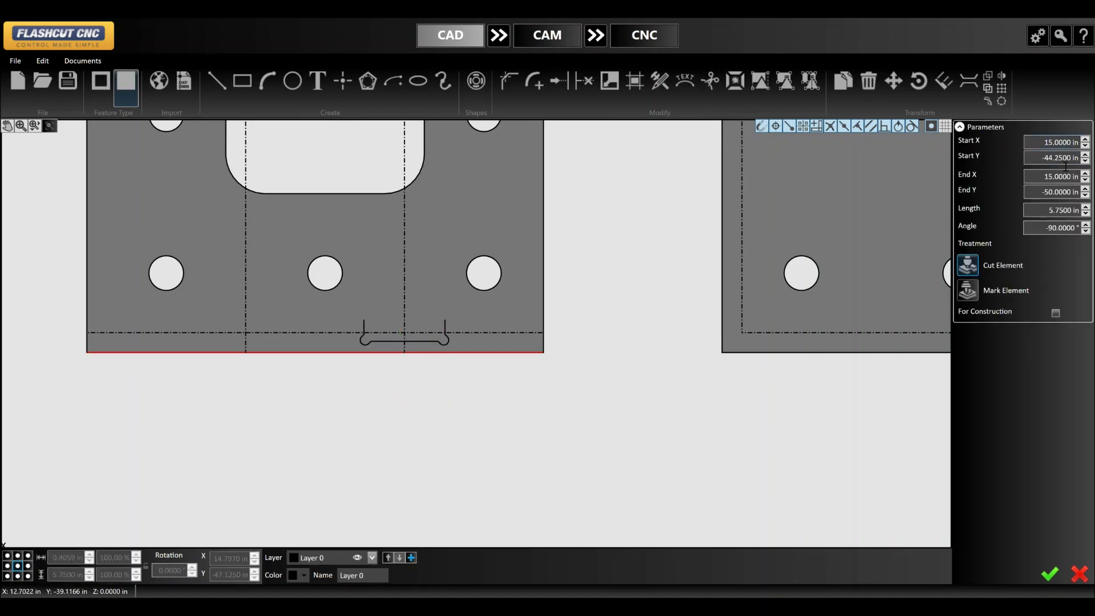
left_click(406, 344)
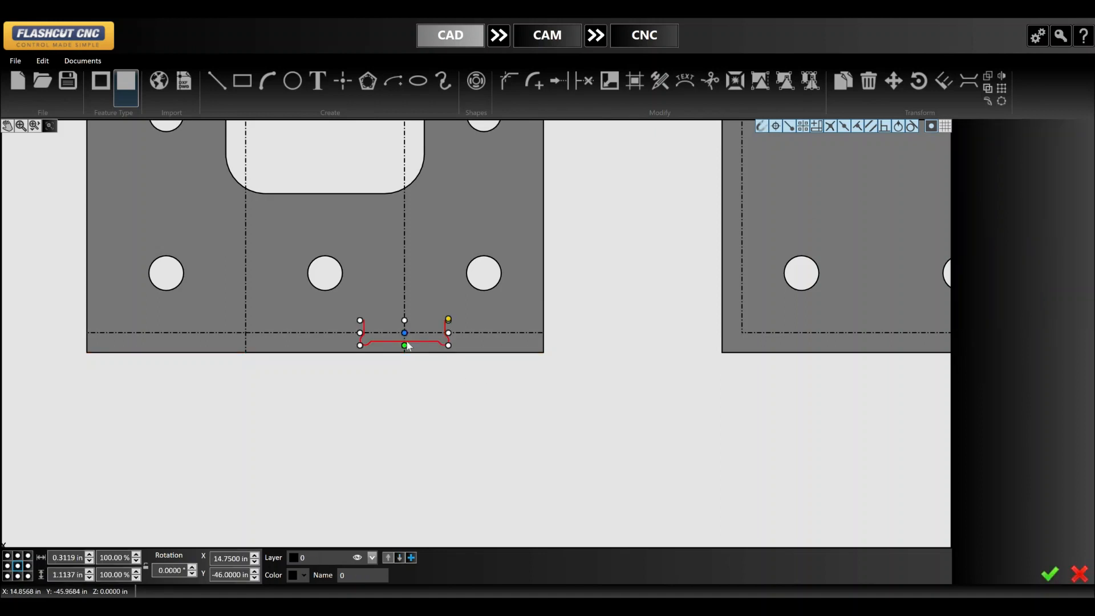
type("15")
key("Return")
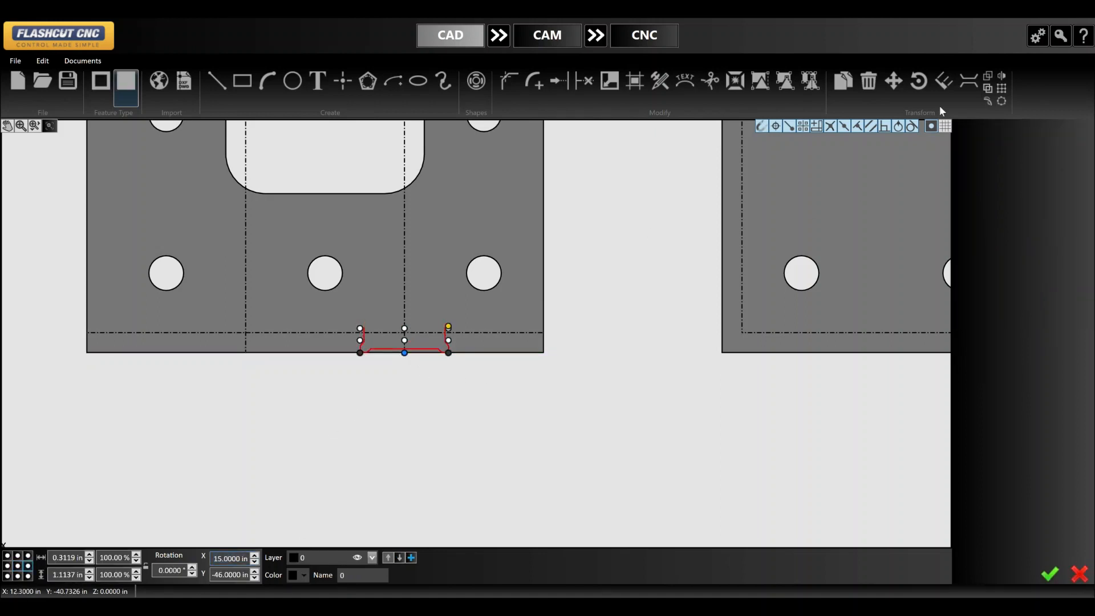
- Mirror a copy of the slot outline about the panel's vertical middle, and flip both outlines to open toward the lower edge
left_click(1002, 76)
left_click(326, 274)
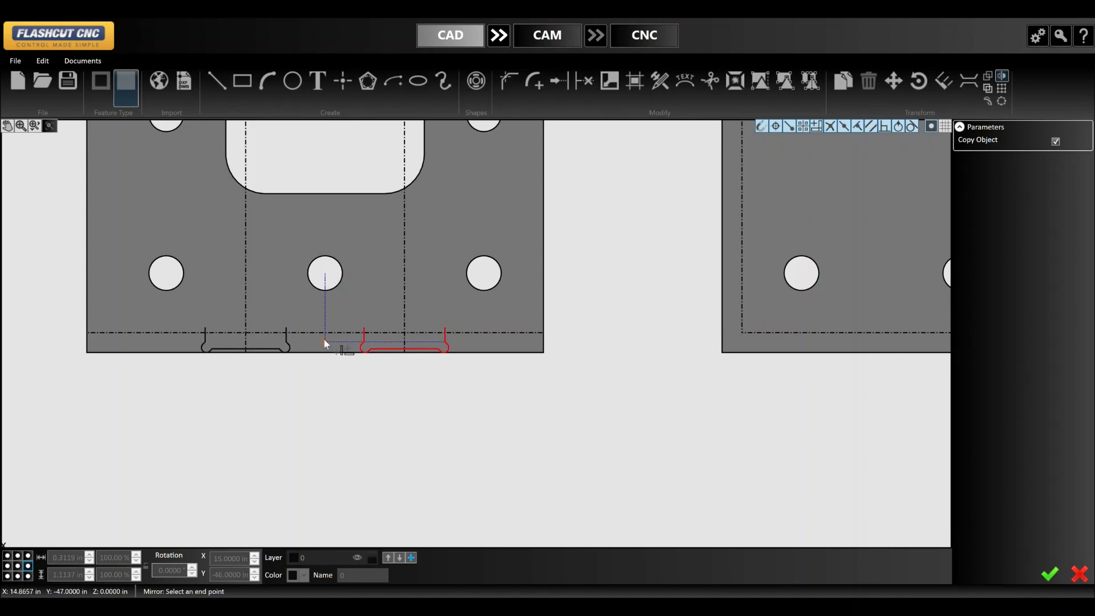
scroll(327, 351, "up", 3)
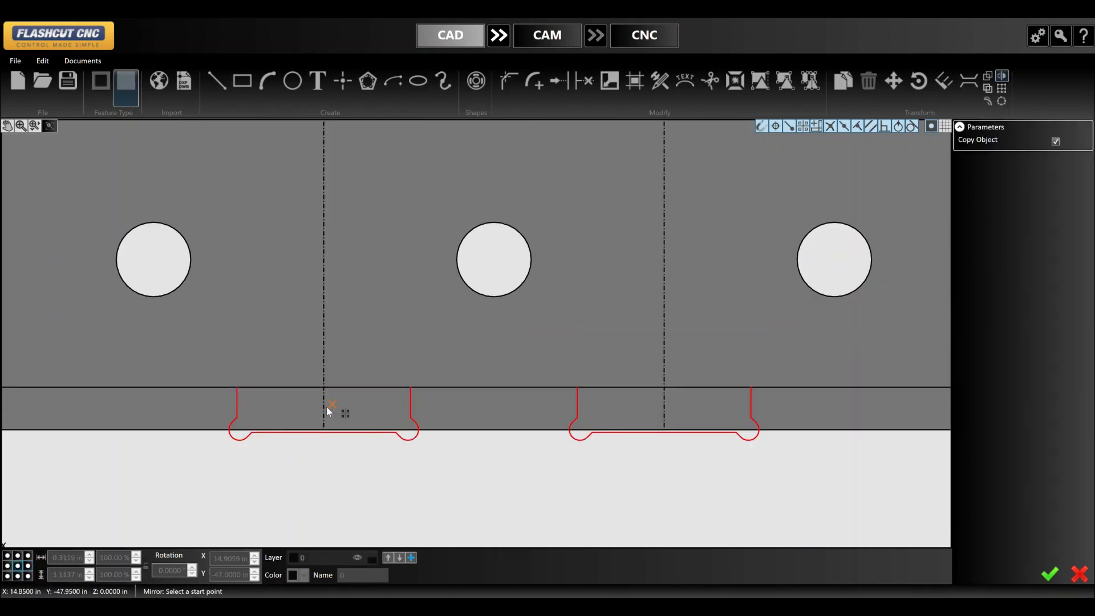
left_click(665, 406)
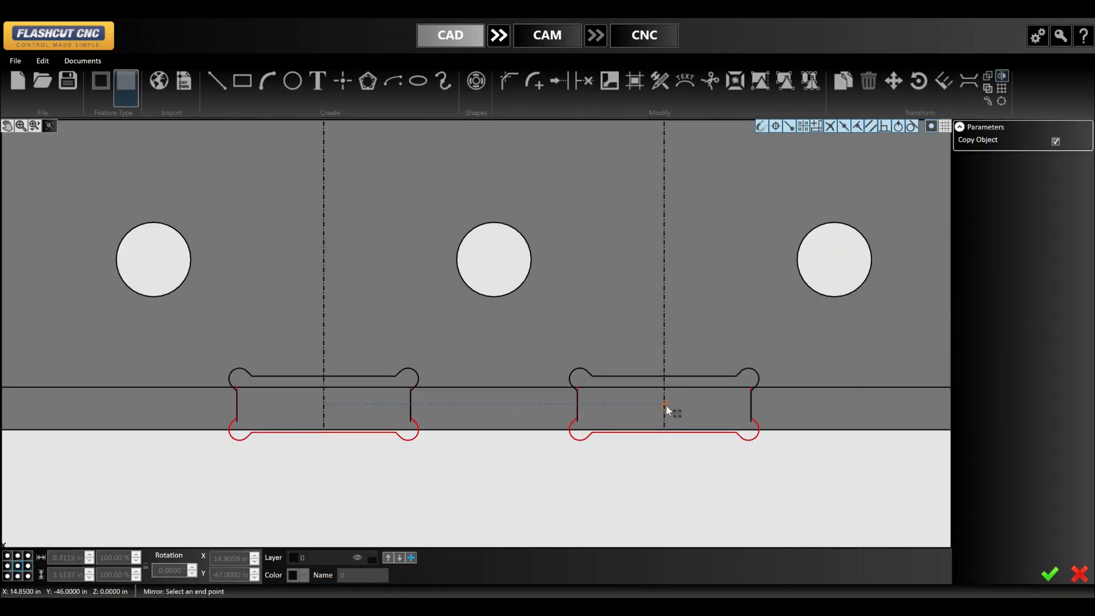
left_click(776, 408)
- Select both slot outlines and align their open ends with the panel's lower edge at X 15 in
left_click(576, 370)
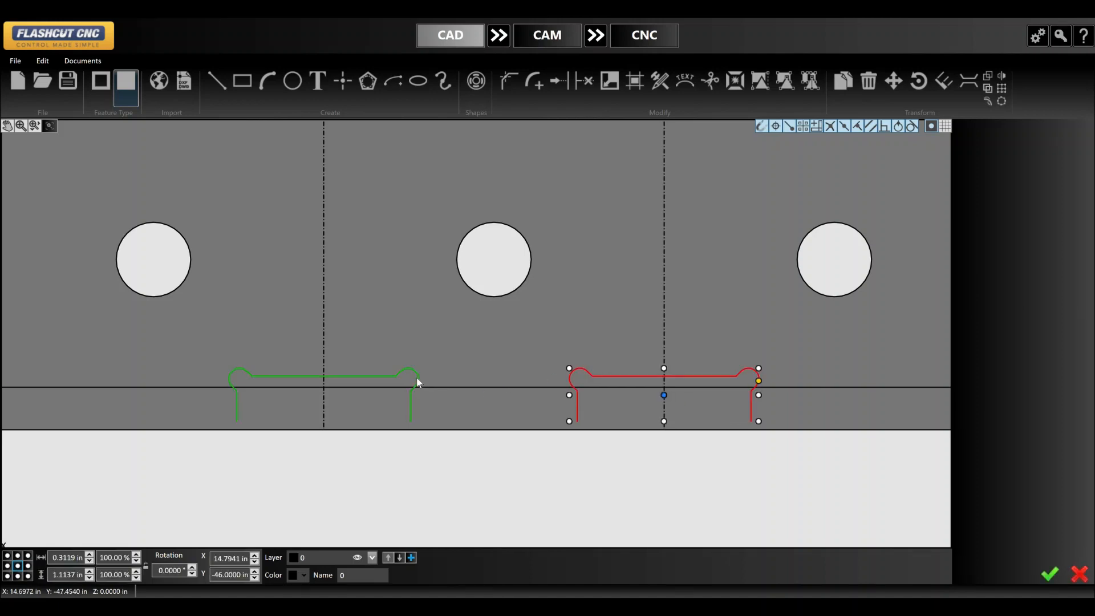
left_click(418, 381)
type("14.75")
key("Return")
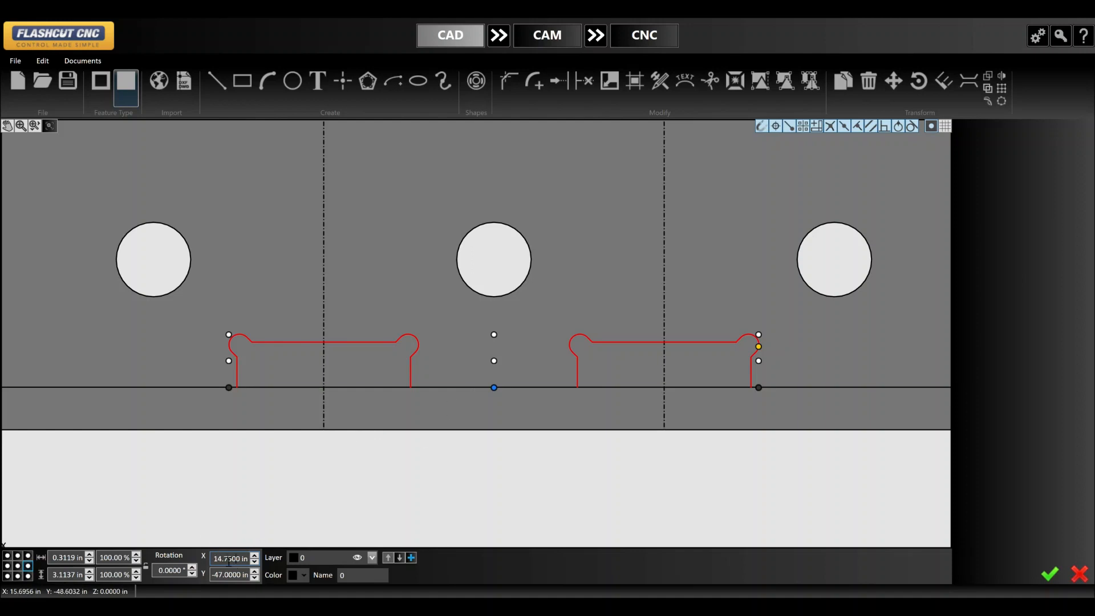
key("Escape")
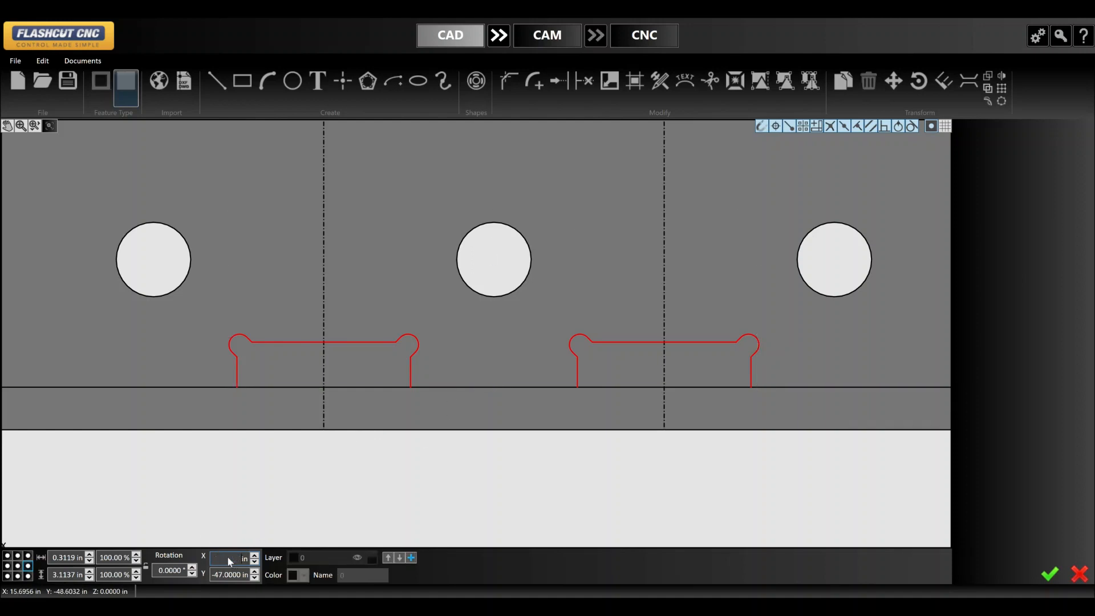
key("BackSpace")
type("5")
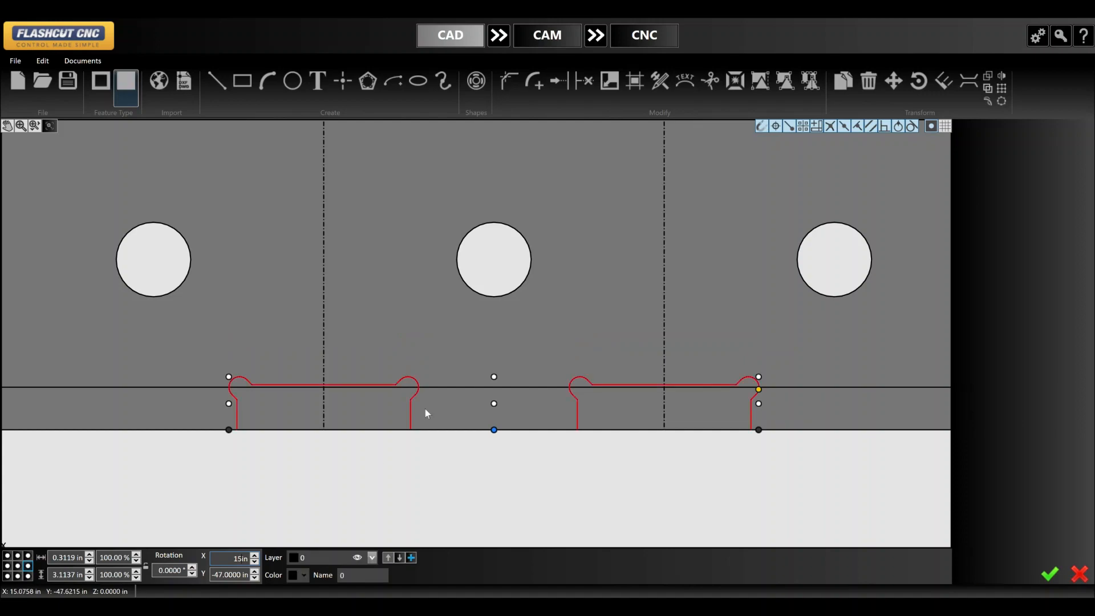
left_click(447, 475)
- Delete the two slot outlines at the upper edge of the narrow perforated panel
scroll(447, 475, "down", 6)
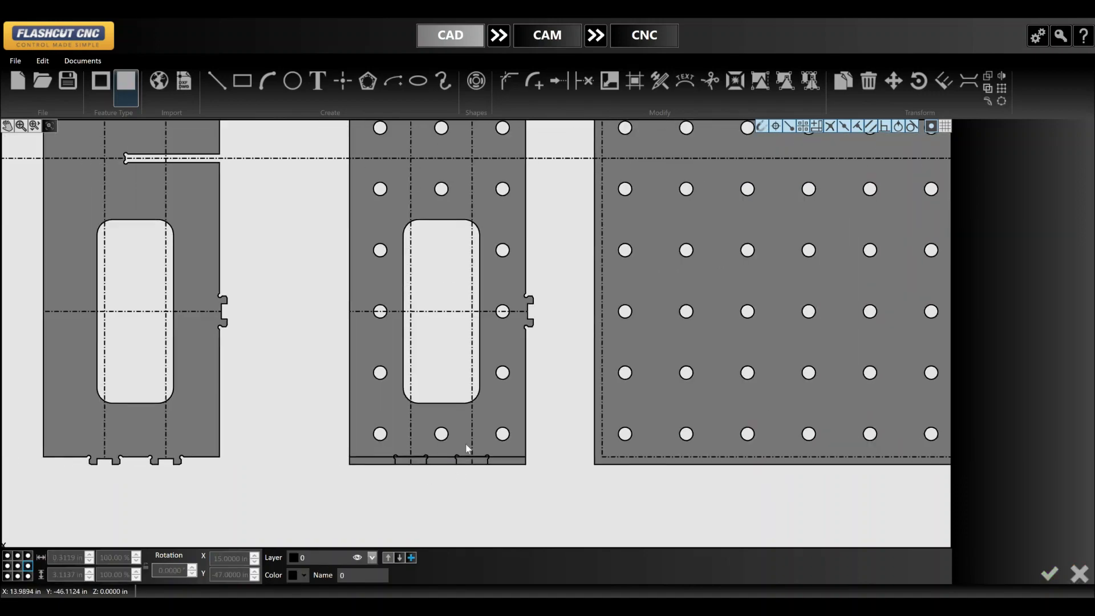
scroll(467, 466, "down", 4)
scroll(454, 315, "up", 8)
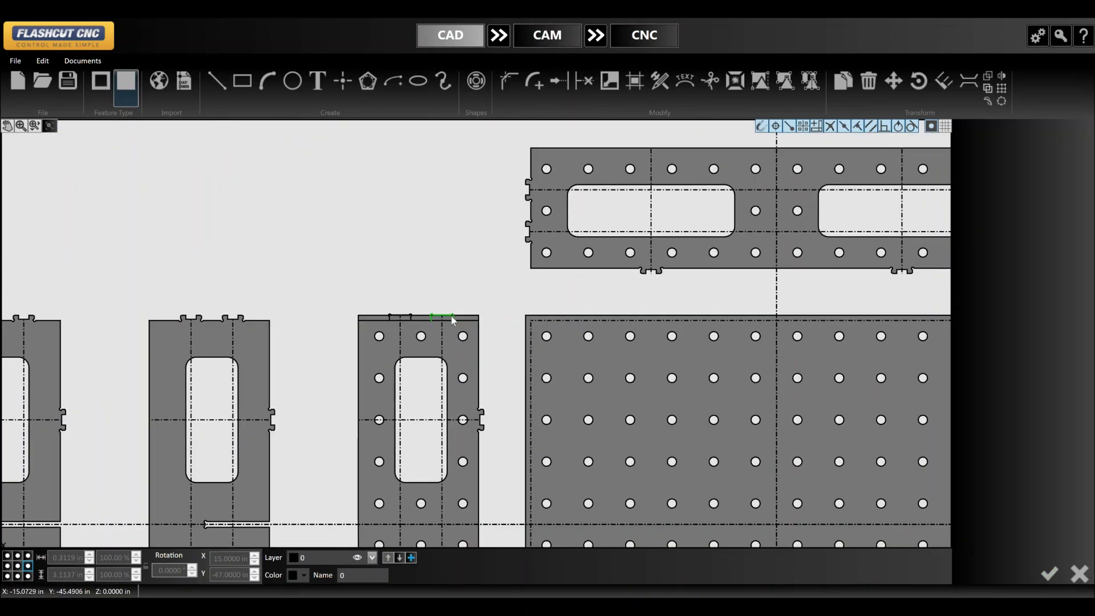
left_click(362, 319)
key("Delete")
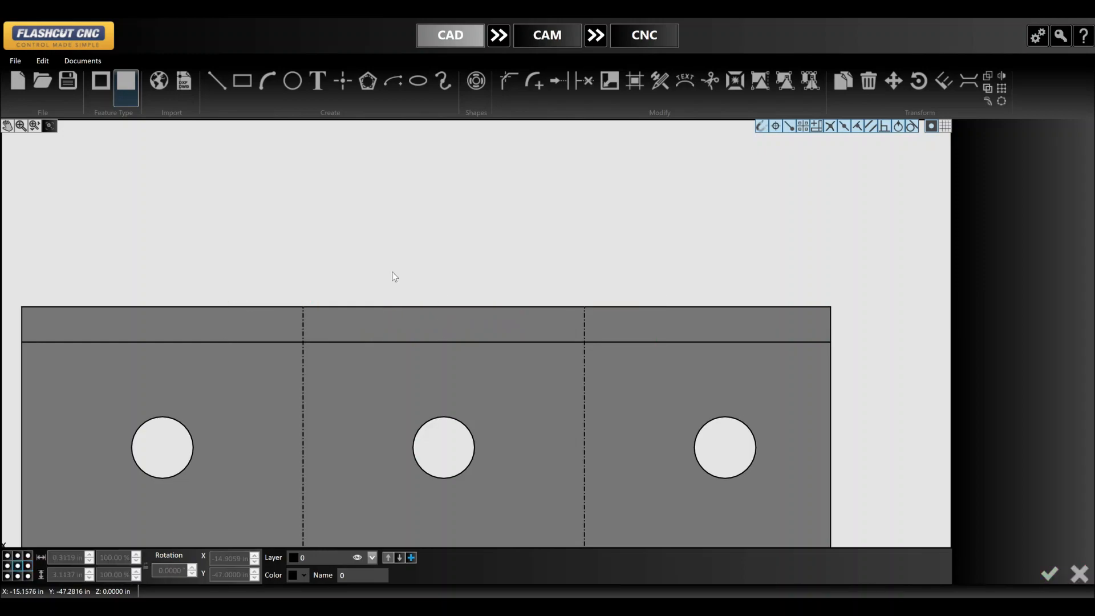
- Mirror the two lower-edge slot outlines of the narrow perforated panel about its horizontal middle axis to the upper edge
scroll(437, 210, "down", 3)
scroll(435, 210, "down", 2)
scroll(479, 392, "up", 8)
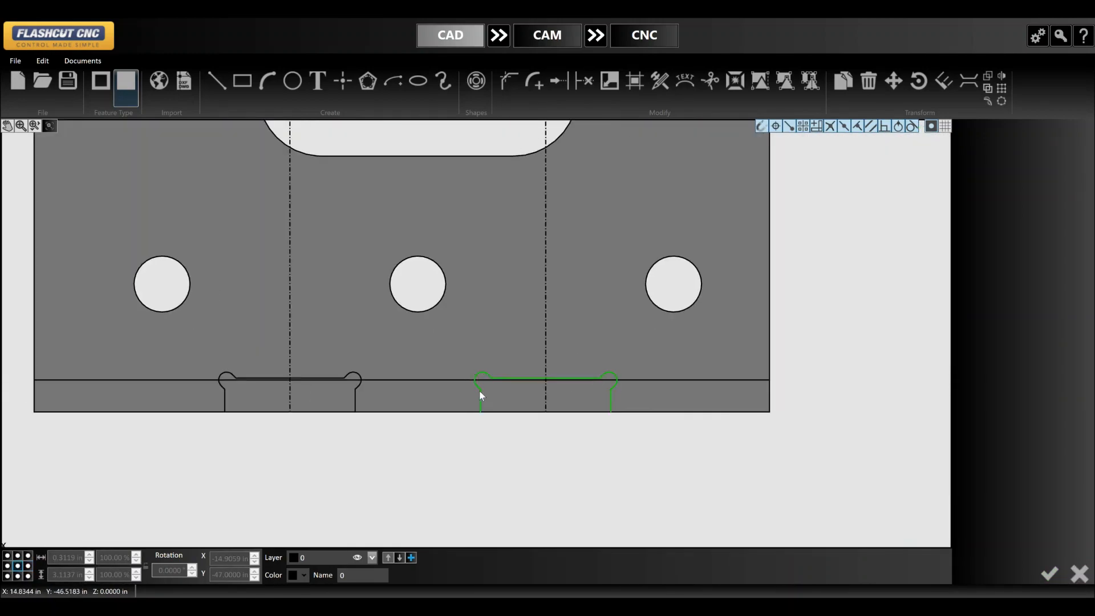
left_click(477, 392)
left_click(356, 390, "shift")
scroll(369, 458, "down", 5)
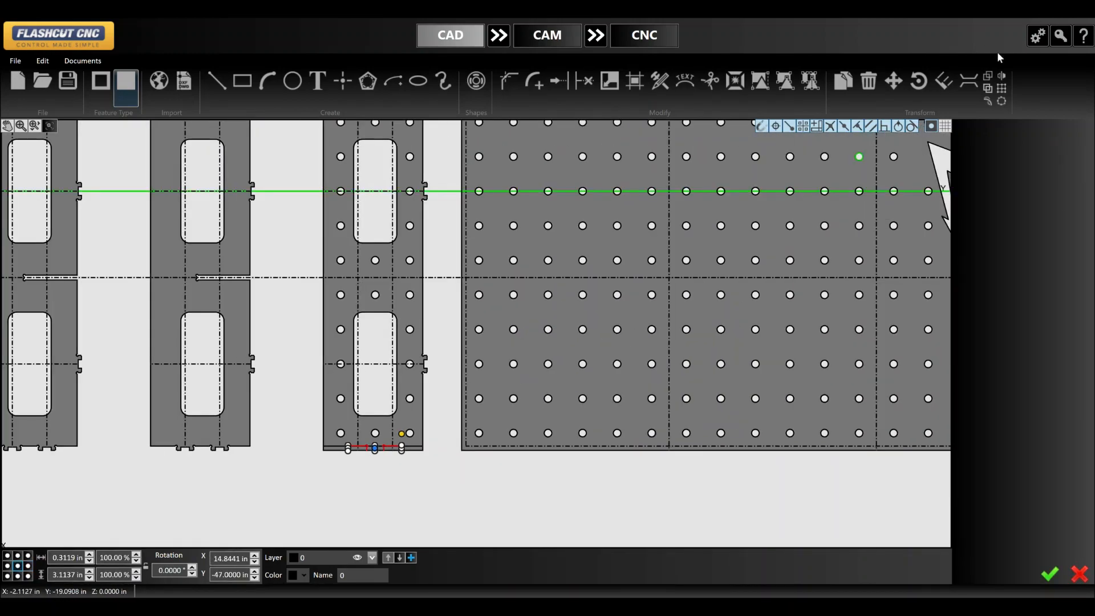
left_click(1002, 76)
left_click(443, 199)
left_click(335, 279)
- Delete the horizontal line running along the two slots at the lower edge of the narrow perforated panel
scroll(373, 464, "up", 8)
left_click(413, 388)
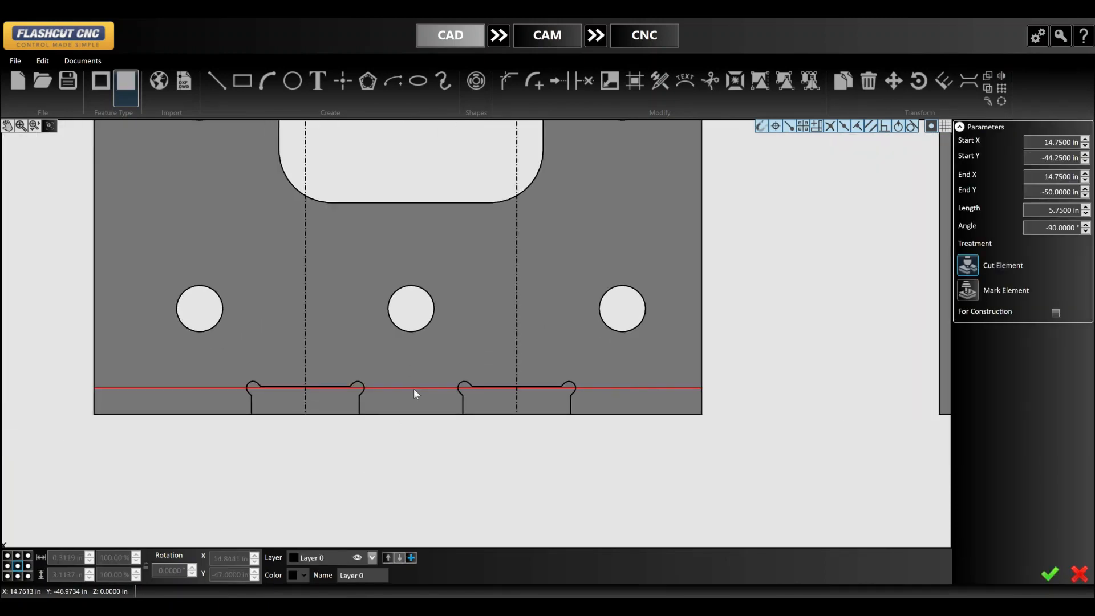
key("Delete")
- Trim the narrow perforated panel's lower edge and the dashed construction lines out of both slot openings
key("t")
left_click(341, 416)
left_click(290, 415)
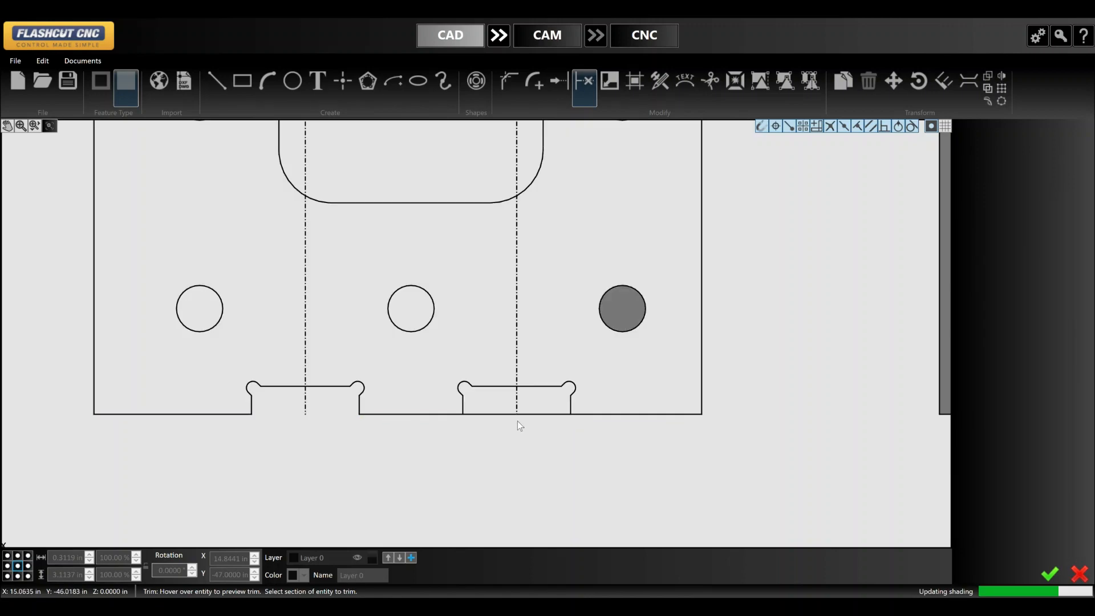
left_click(499, 415)
left_click(538, 415)
left_click(517, 397)
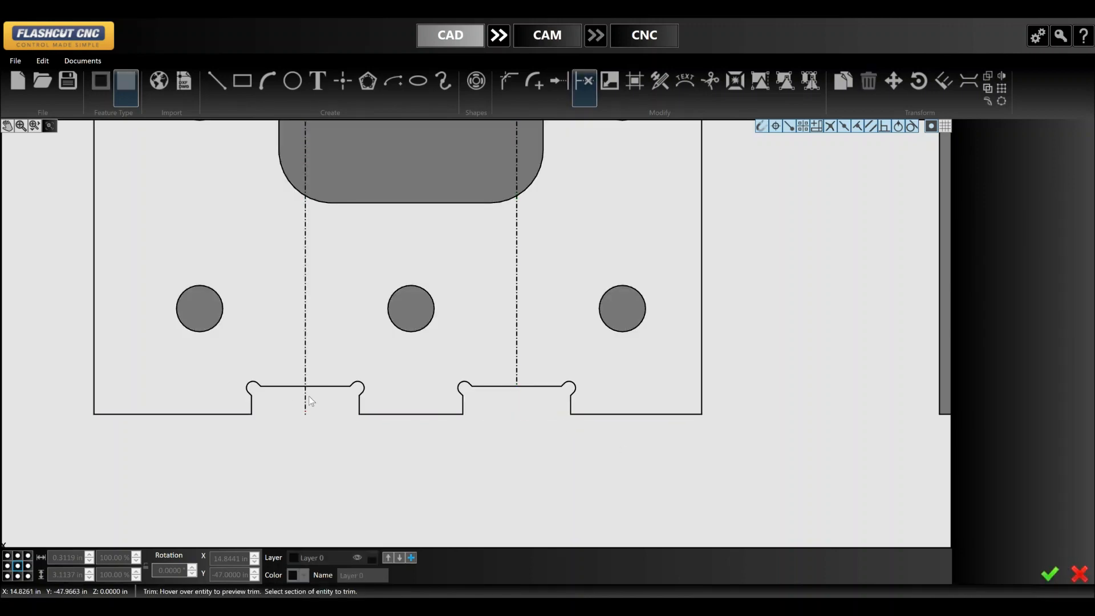
left_click(306, 398)
scroll(278, 434, "down", 12)
key("Escape")
left_click_drag(495, 488, 404, 213)
key("Escape")
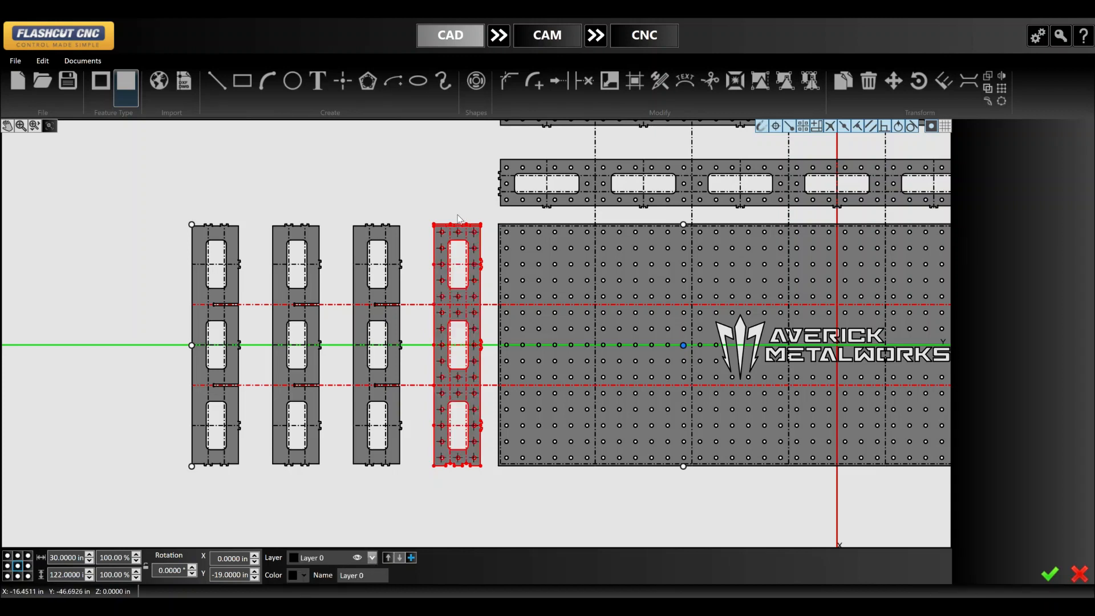
- Trim the narrow perforated panel's upper edge across both slot openings and the dashed construction line inside the second opening
scroll(459, 219, "up", 12)
key("t")
left_click(340, 284)
left_click(282, 284)
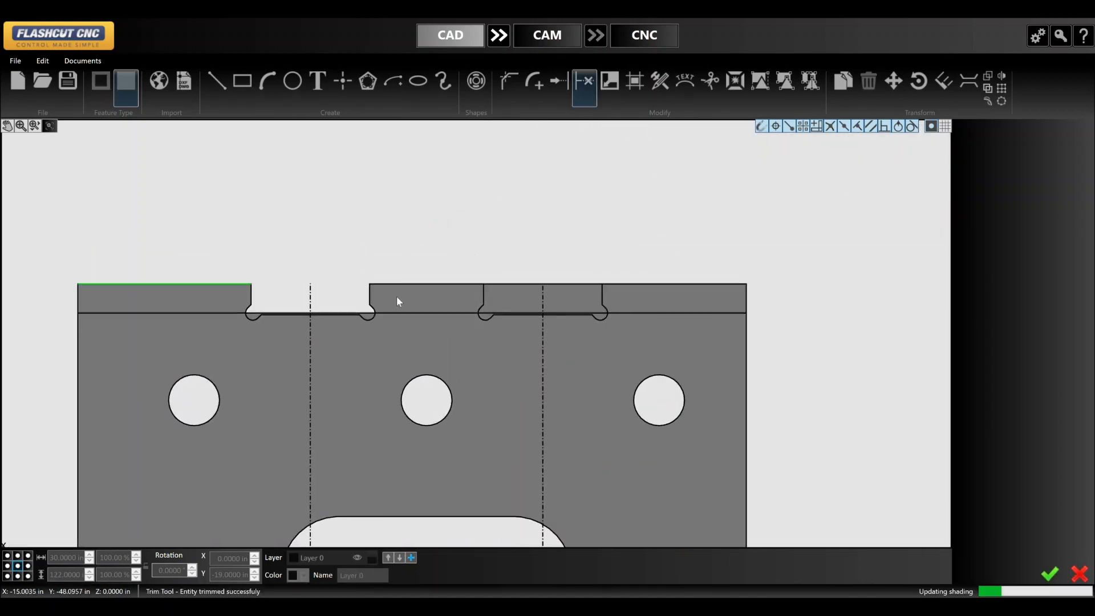
left_click(520, 285)
left_click(544, 294)
left_click(543, 285)
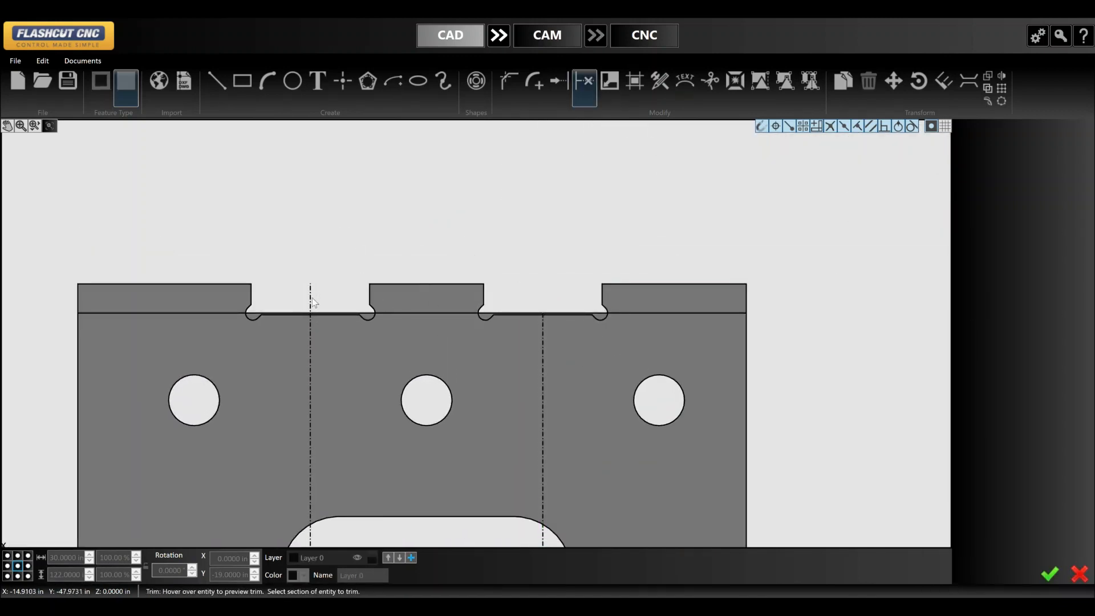
- Delete the horizontal line running along the two slots at the upper edge of the narrow perforated panel
key("Escape")
left_click(406, 313)
key("Delete")
scroll(342, 225, "down", 10)
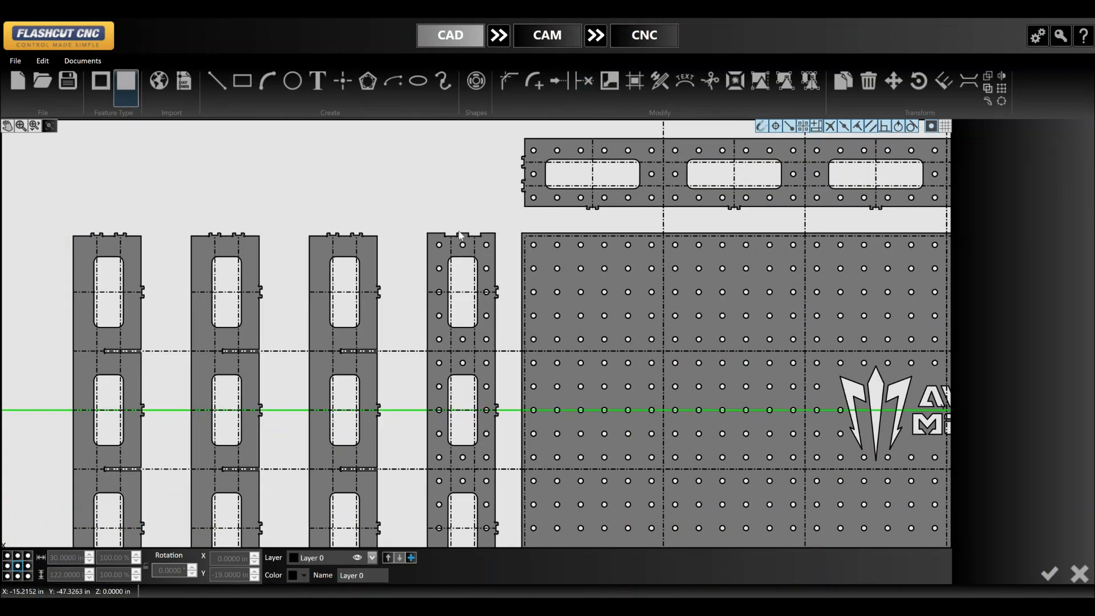
- Examine the tabs and slots on the narrow side panels and the long perforated panels
scroll(278, 257, "down", 5)
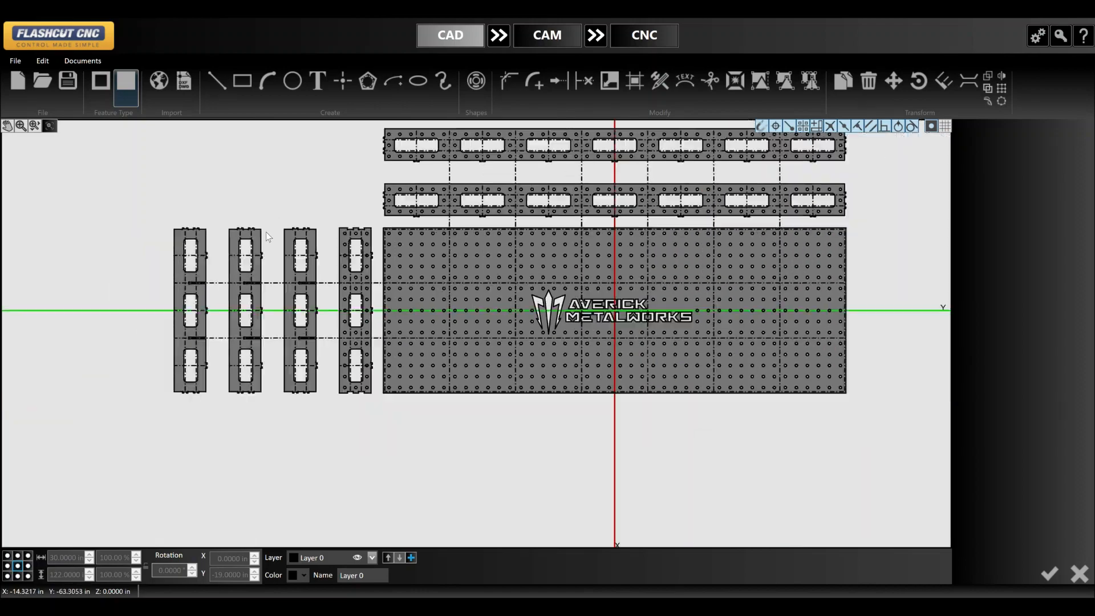
scroll(354, 296, "up", 5)
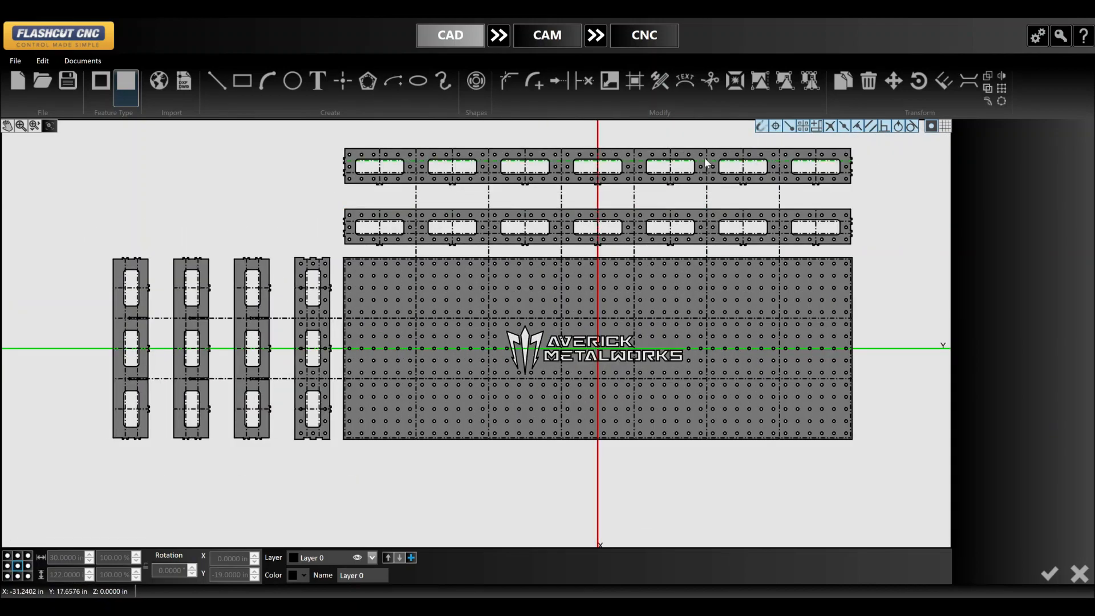
scroll(255, 286, "down", 3)
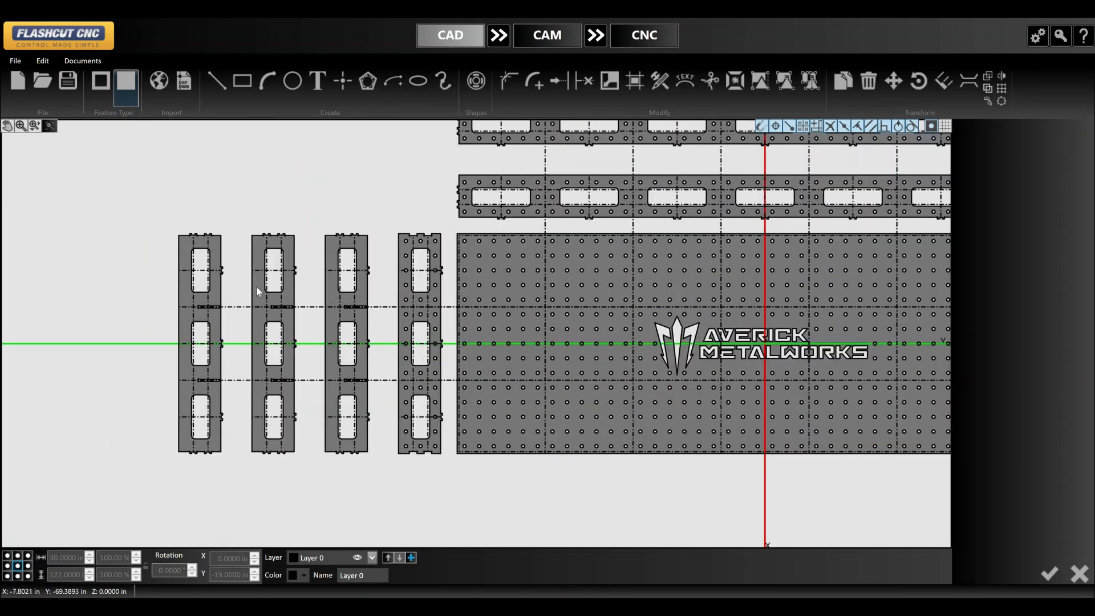
scroll(252, 359, "up", 5)
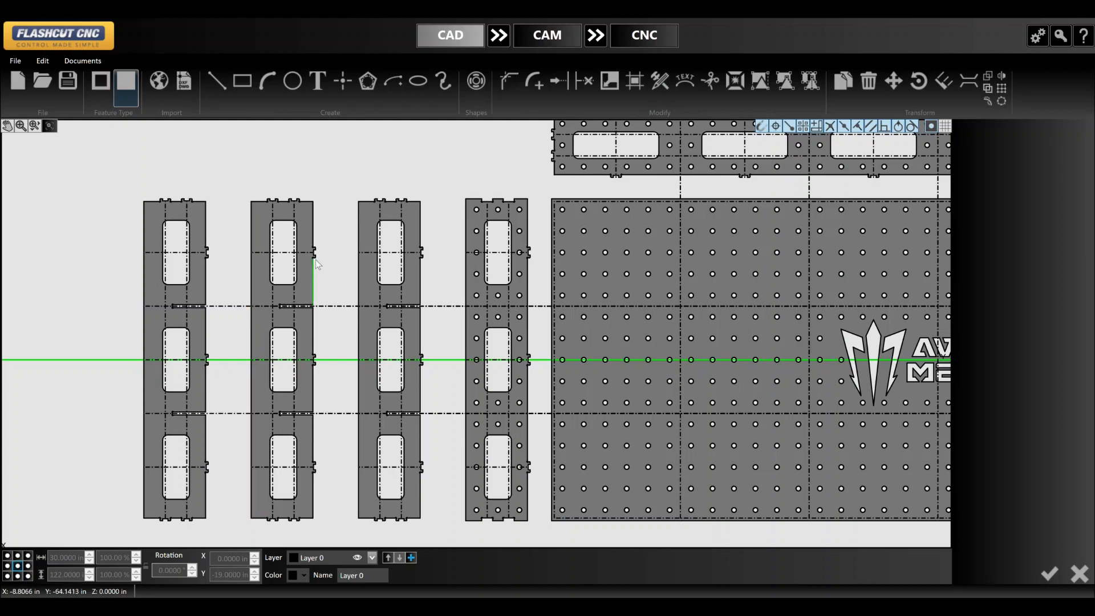
scroll(343, 293, "up", 4)
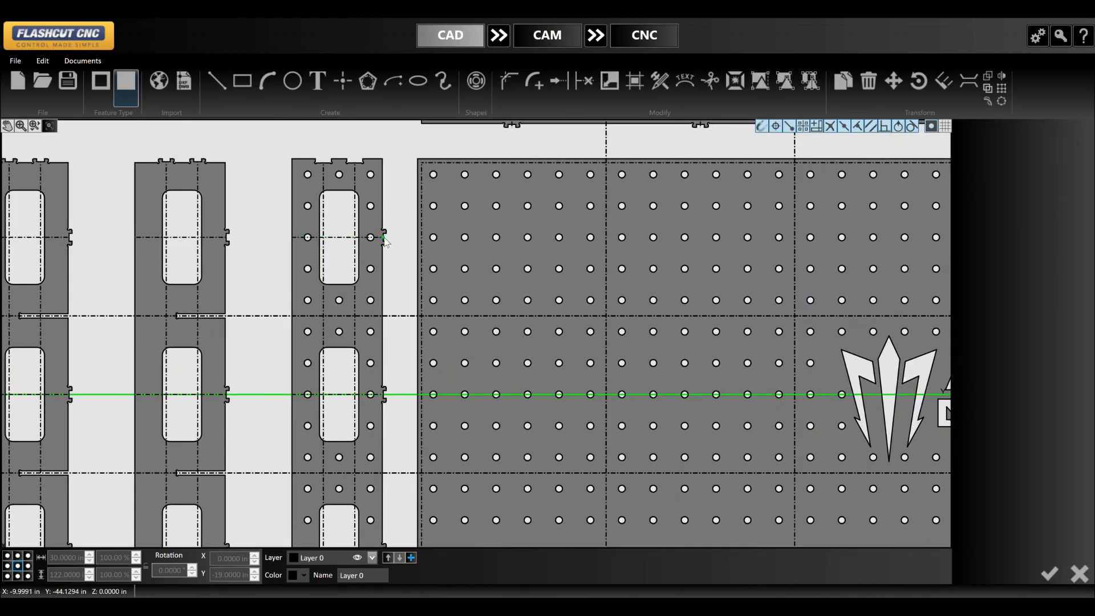
scroll(385, 241, "down", 3)
scroll(419, 149, "up", 3)
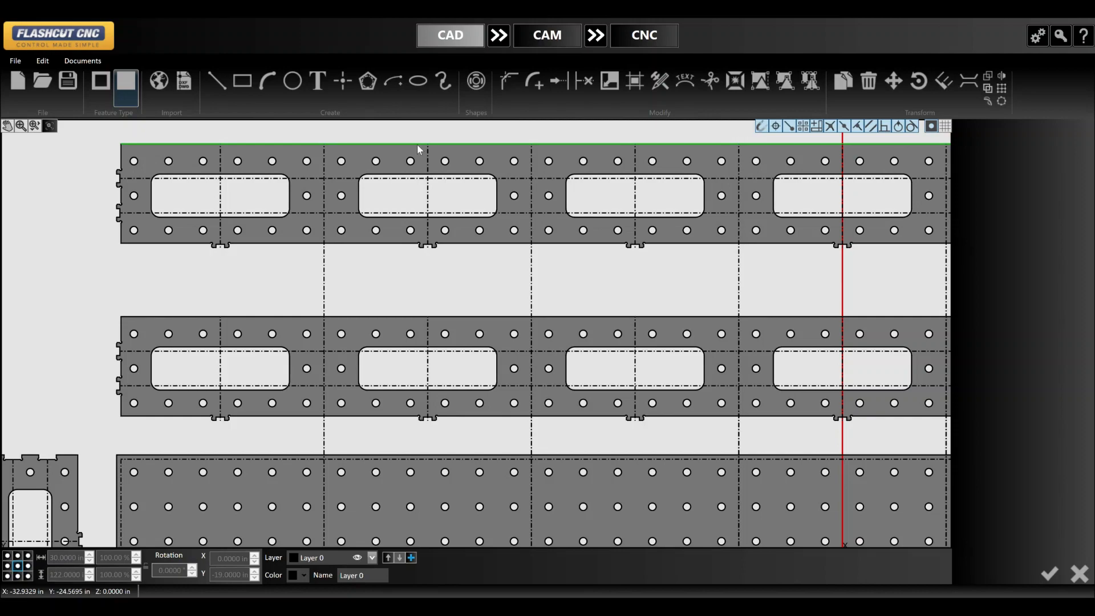
scroll(422, 275, "down", 5)
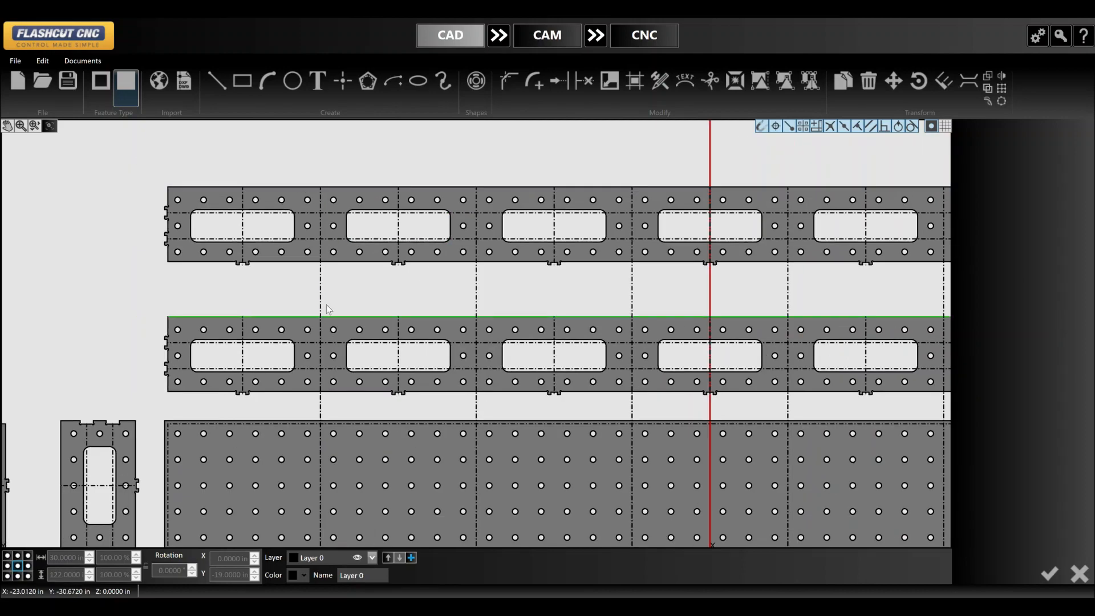
scroll(382, 286, "up", 4)
scroll(386, 276, "down", 4)
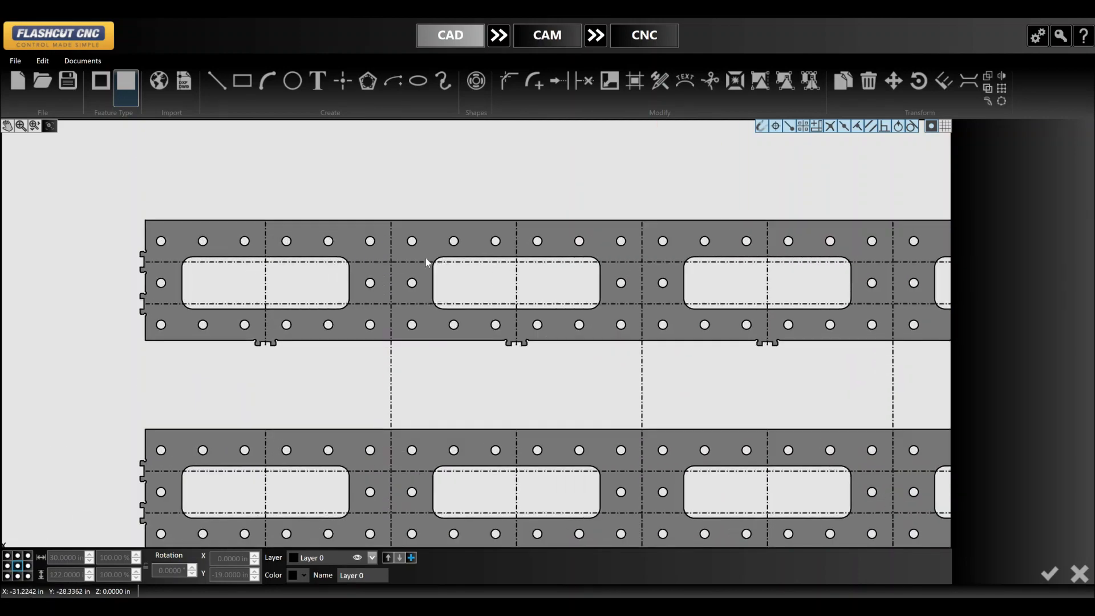
- Copy the long open-ended slot outline from the test-part drawing onto the uppermost long panel, centred at X -31 in, Y -30 in
scroll(428, 216, "up", 5)
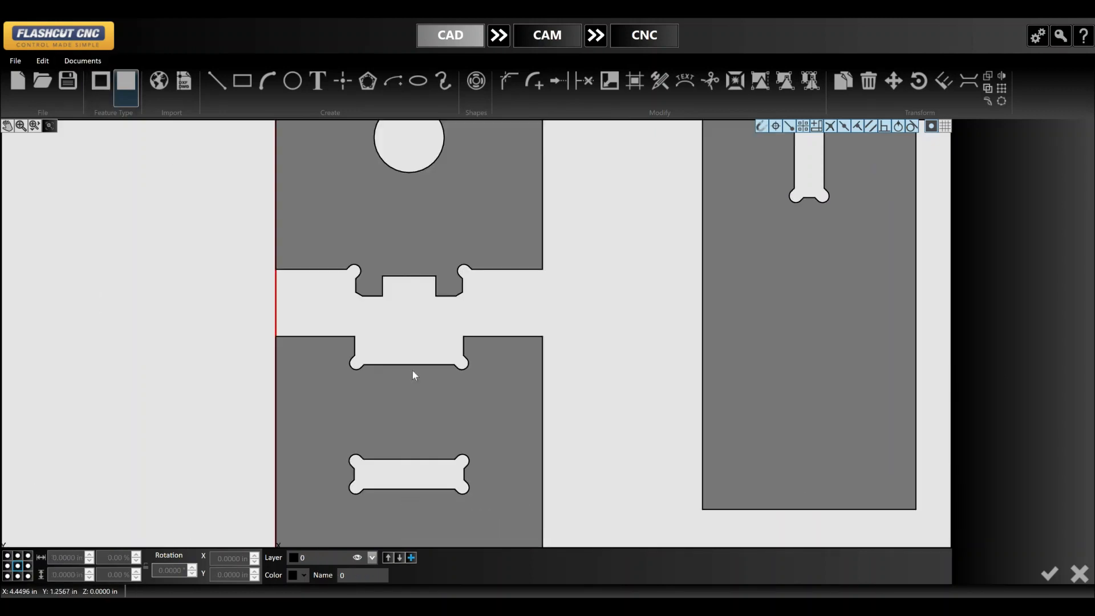
scroll(412, 371, "down", 3)
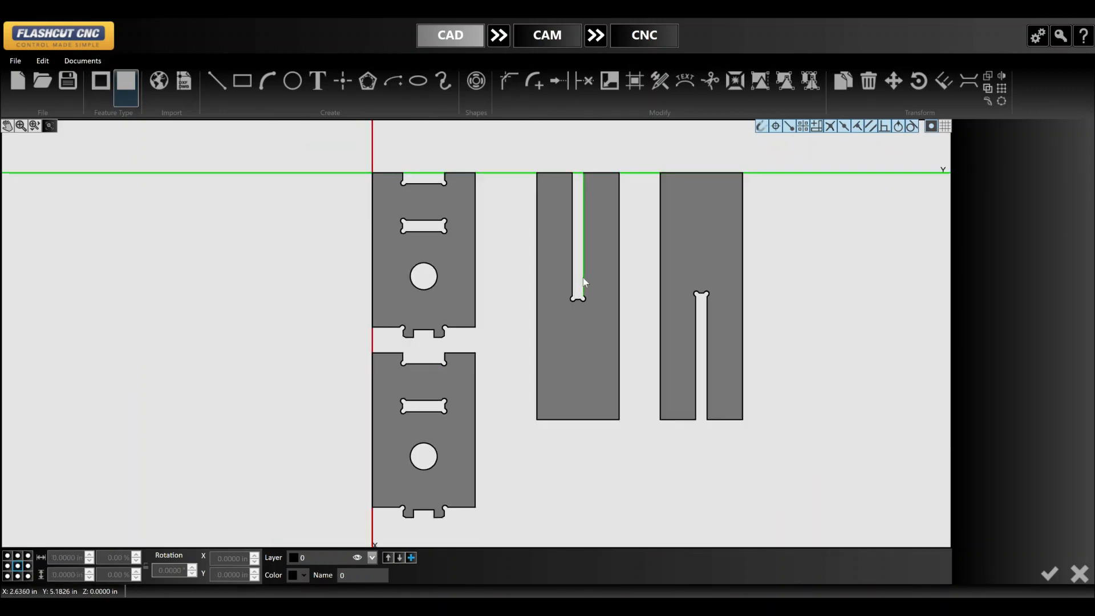
left_click(583, 288)
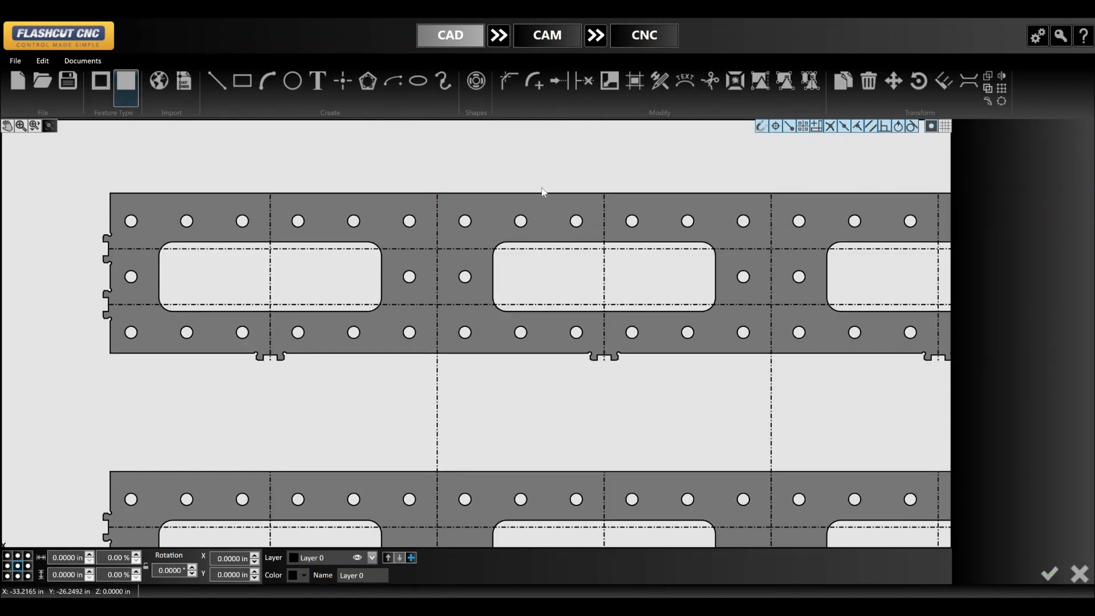
scroll(440, 228, "up", 3)
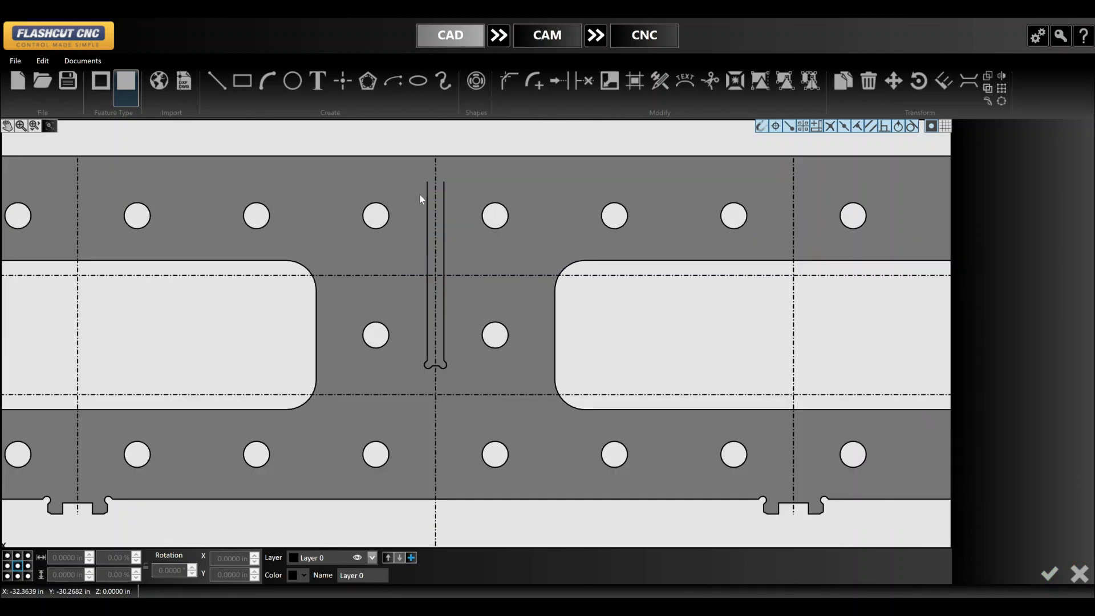
- Select the copied slot outline and name its layer Fixture Table
left_click_drag(420, 170, 465, 371)
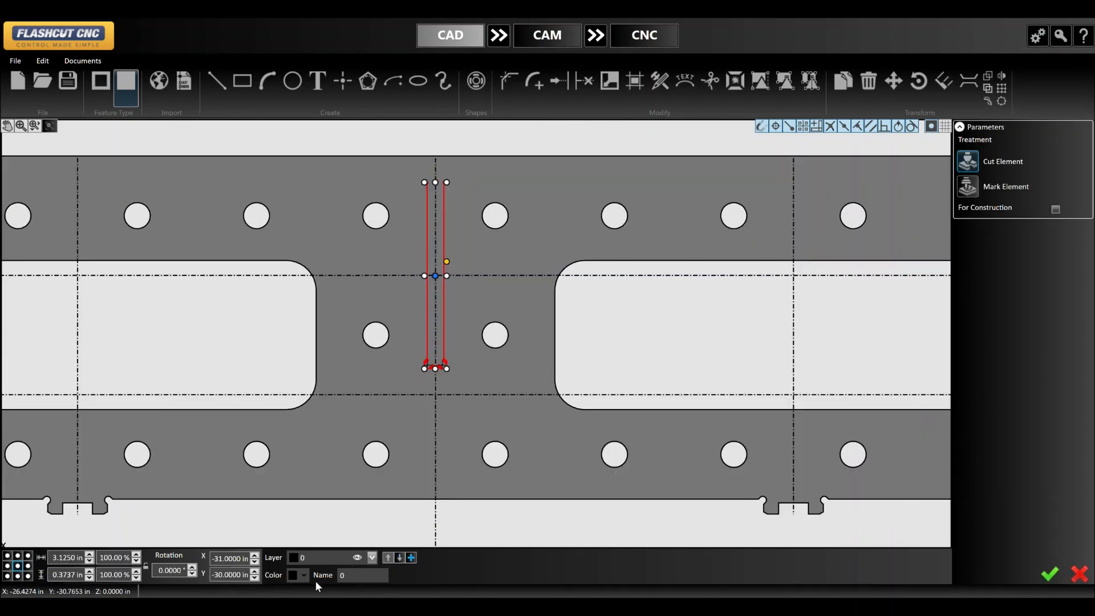
double_click(346, 576)
type("Fixture Table")
left_click(628, 369)
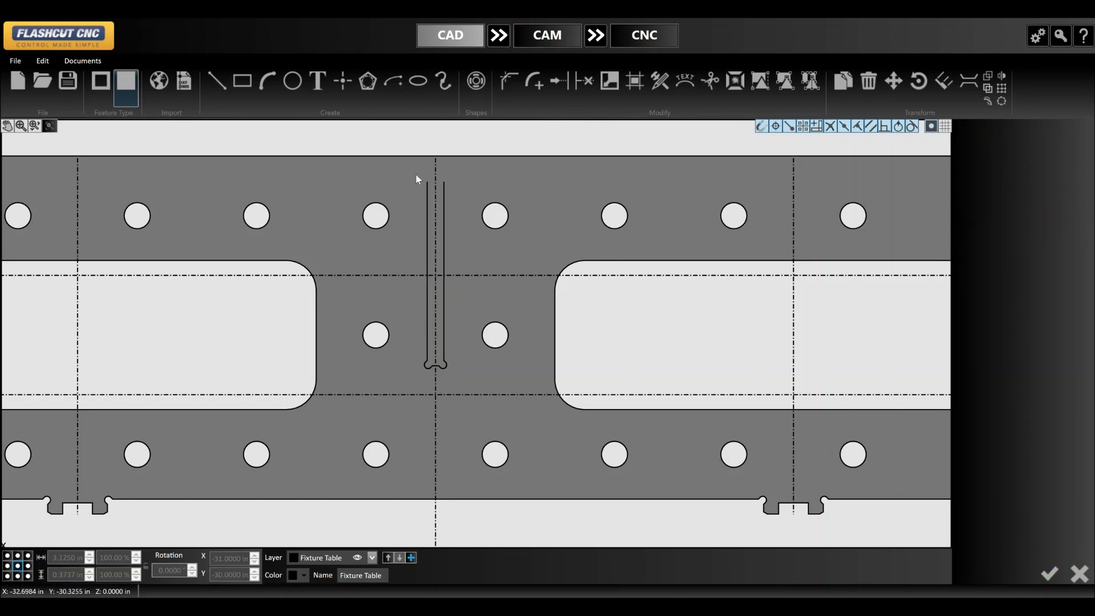
- Align the slot outline's open end with the long panel's upper edge at X -33 in, using its upper midpoint as reference
left_click_drag(416, 177, 457, 377)
left_click(450, 165)
left_click(450, 155)
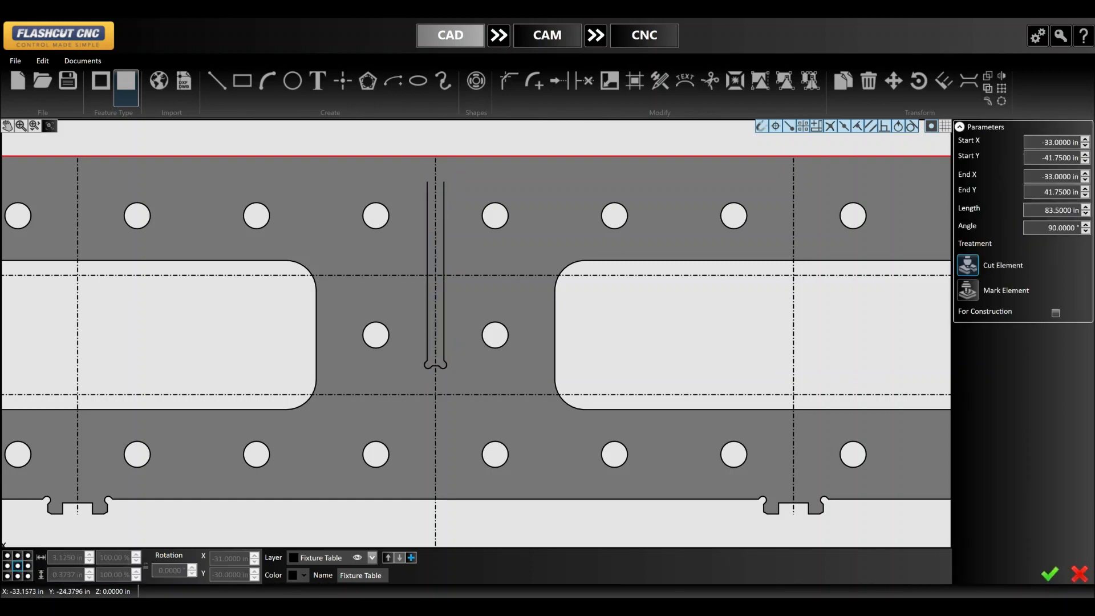
left_click(445, 245)
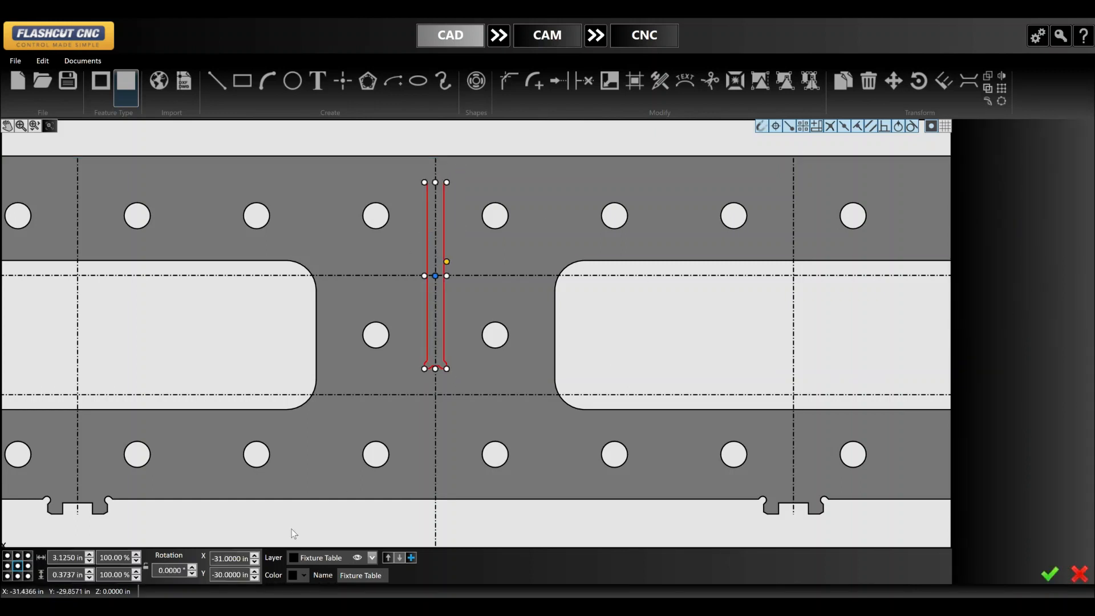
left_click(436, 184)
left_click(444, 218)
left_click(435, 182)
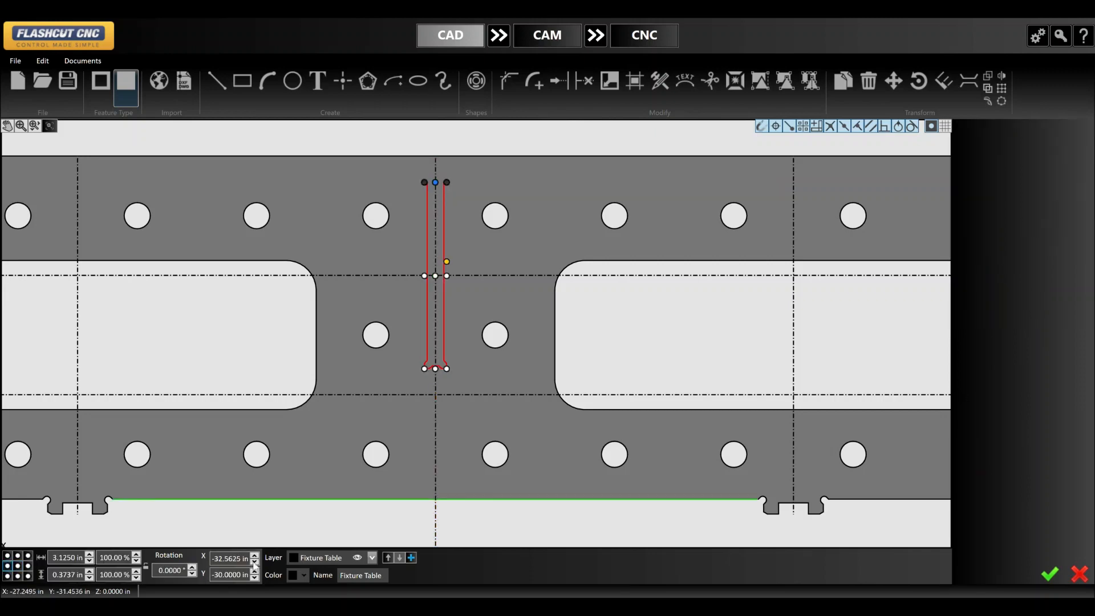
left_click_drag(248, 560, 172, 545)
type("-33")
key("Return")
scroll(182, 251, "down", 5)
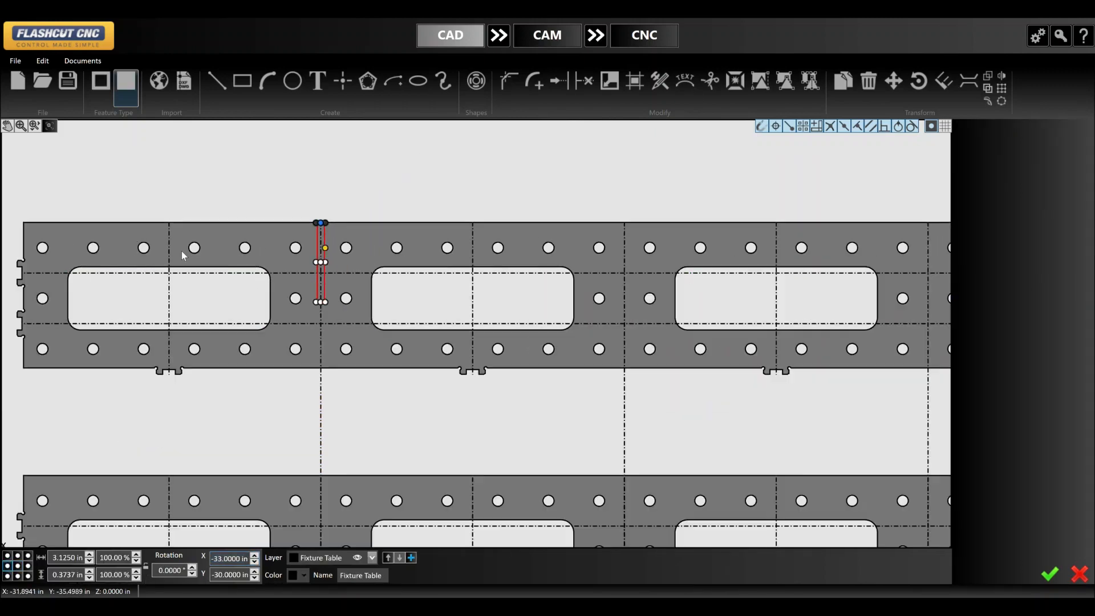
- Create a linear pattern of the slot along the long panel with 6 instances spaced 12 in apart at 90°
left_click(1002, 88)
left_click(1085, 179)
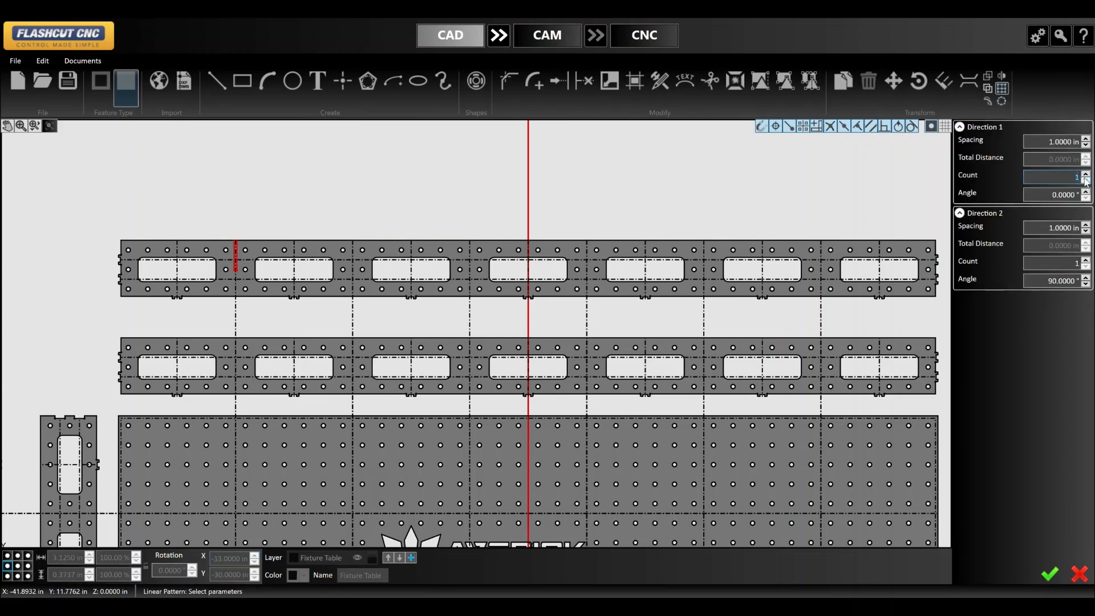
left_click(1086, 261)
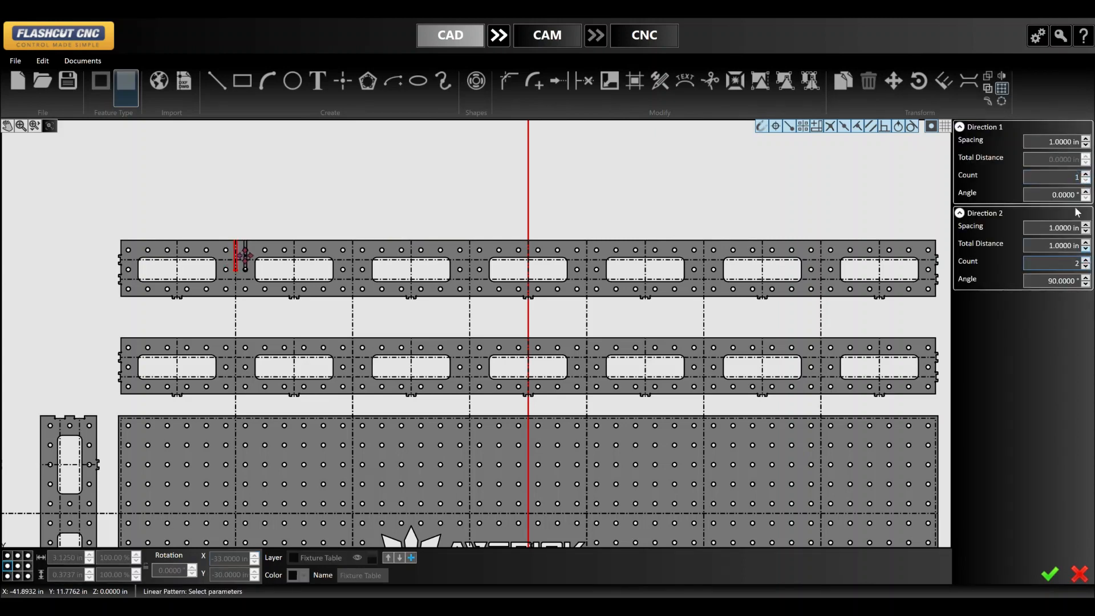
left_click(1086, 261)
left_click(1086, 261)
left_click(1086, 261)
left_click(1086, 261)
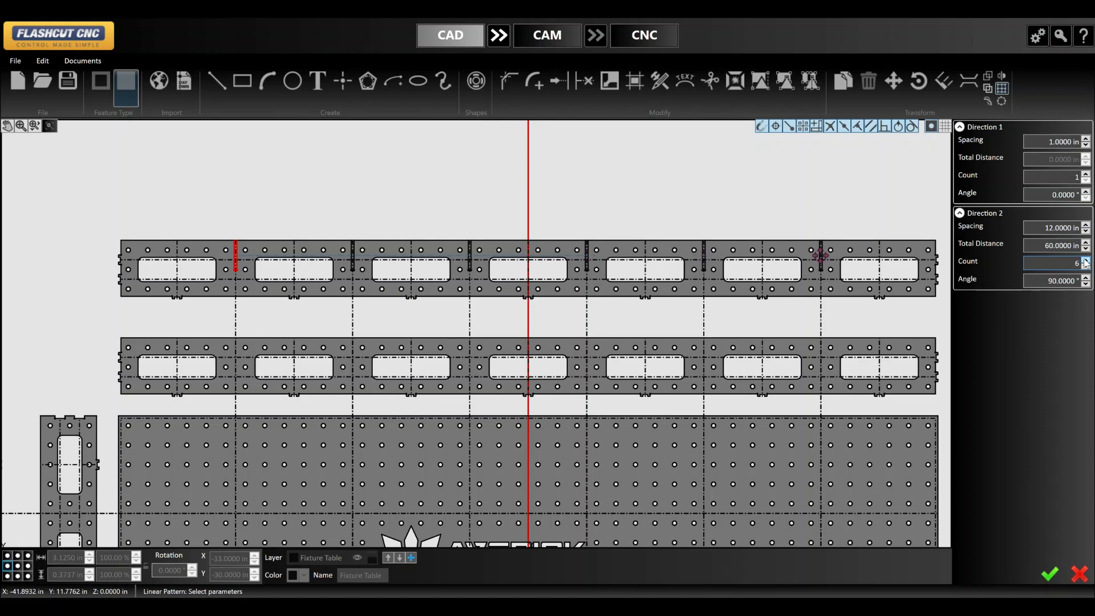
left_click(1050, 573)
- Trim the uppermost long panel's upper edge across the openings of all six patterned slots
left_click(584, 81)
scroll(219, 276, "up", 10)
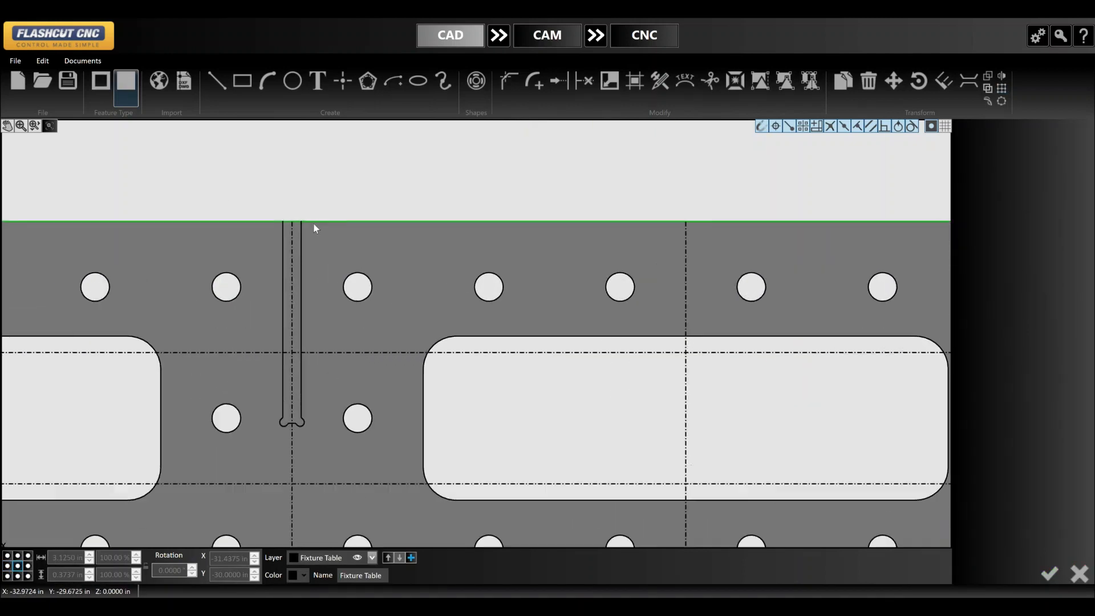
scroll(142, 266, "down", 8)
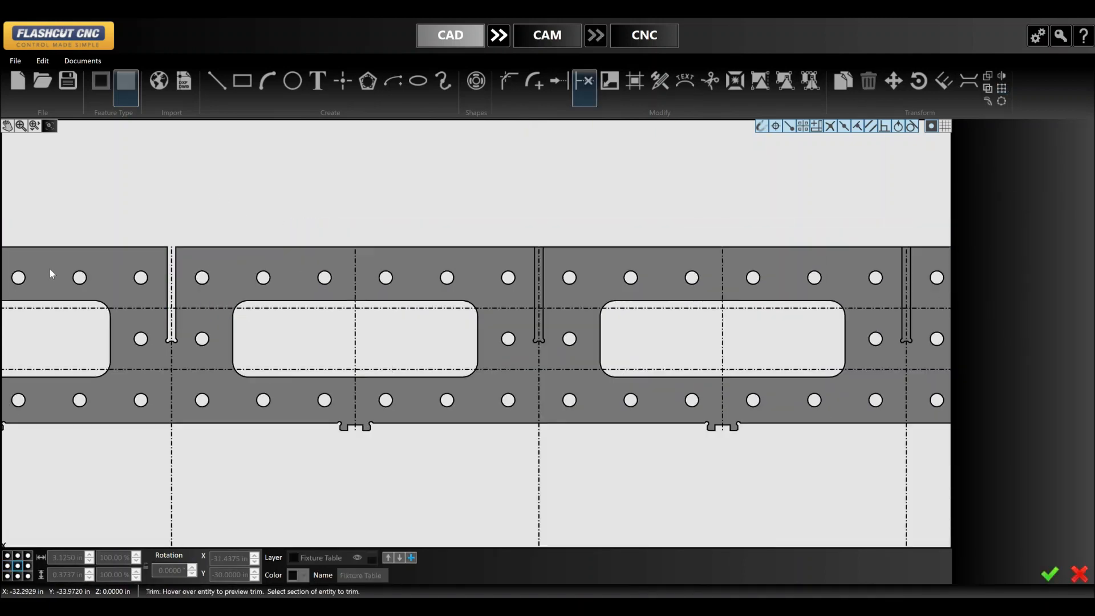
scroll(345, 246, "up", 5)
scroll(280, 257, "up", 1)
scroll(250, 281, "down", 8)
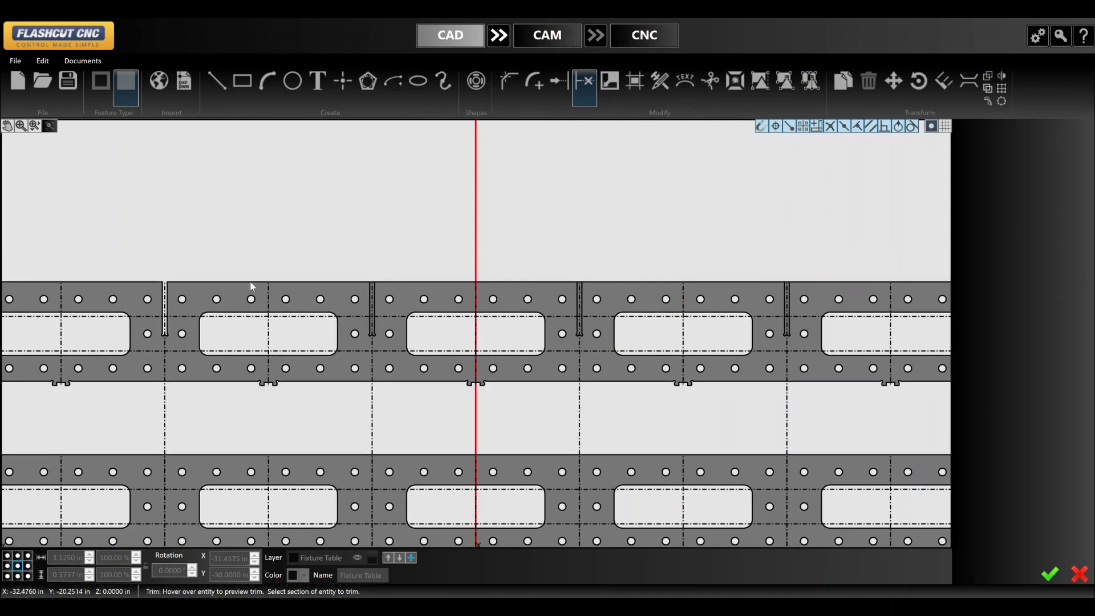
scroll(384, 285, "up", 9)
scroll(396, 289, "up", 2)
scroll(108, 337, "down", 10)
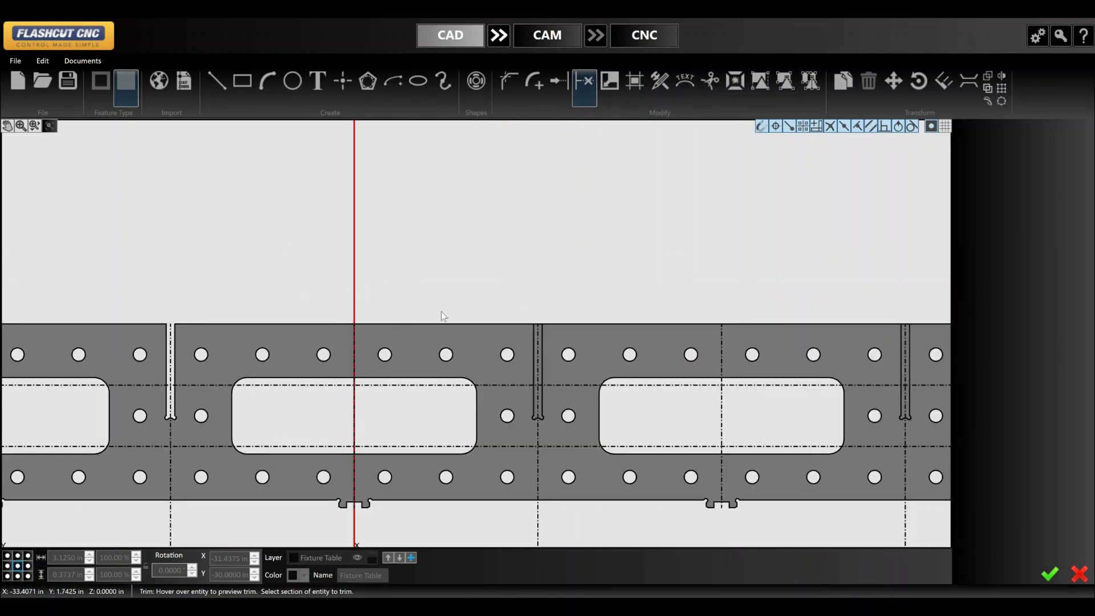
scroll(564, 323, "up", 8)
scroll(394, 337, "down", 6)
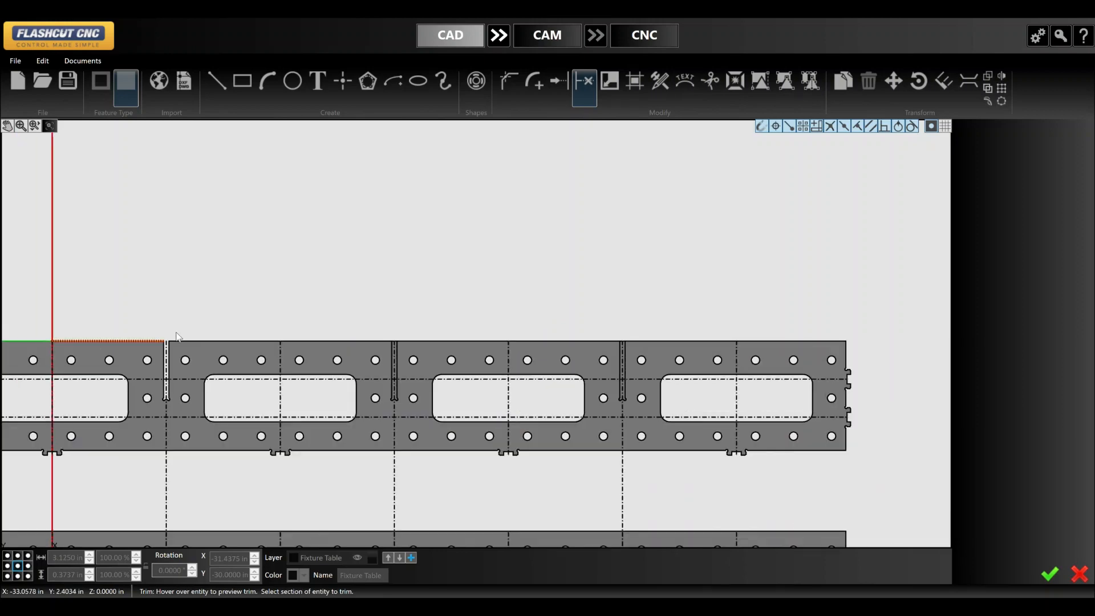
scroll(383, 334, "up", 5)
scroll(383, 334, "up", 1)
scroll(154, 360, "down", 6)
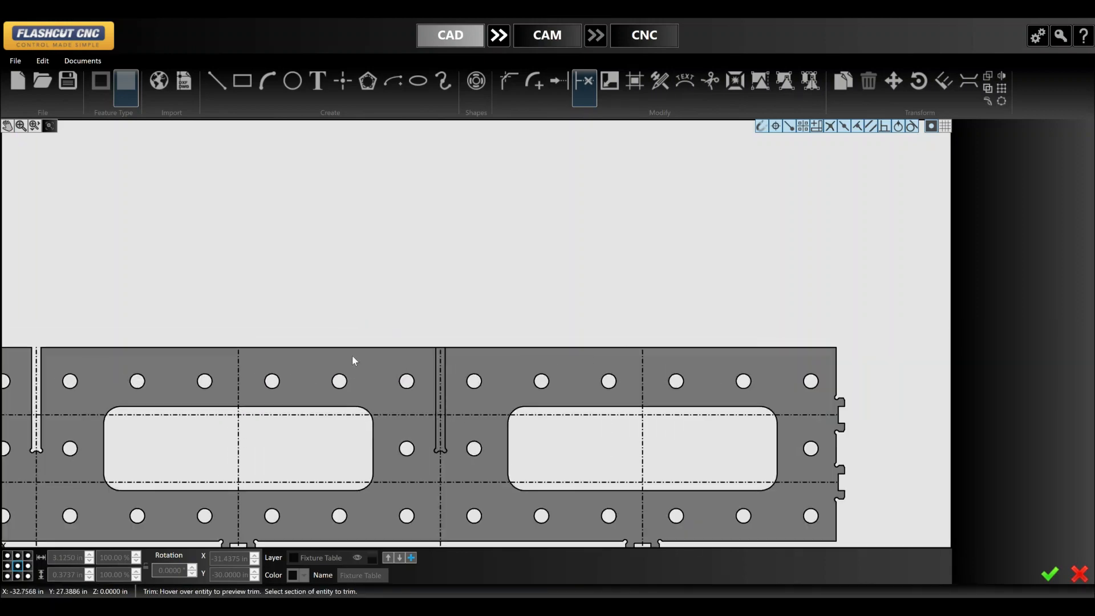
scroll(443, 338, "up", 5)
left_click(443, 331)
left_click(455, 331)
scroll(283, 343, "down", 7)
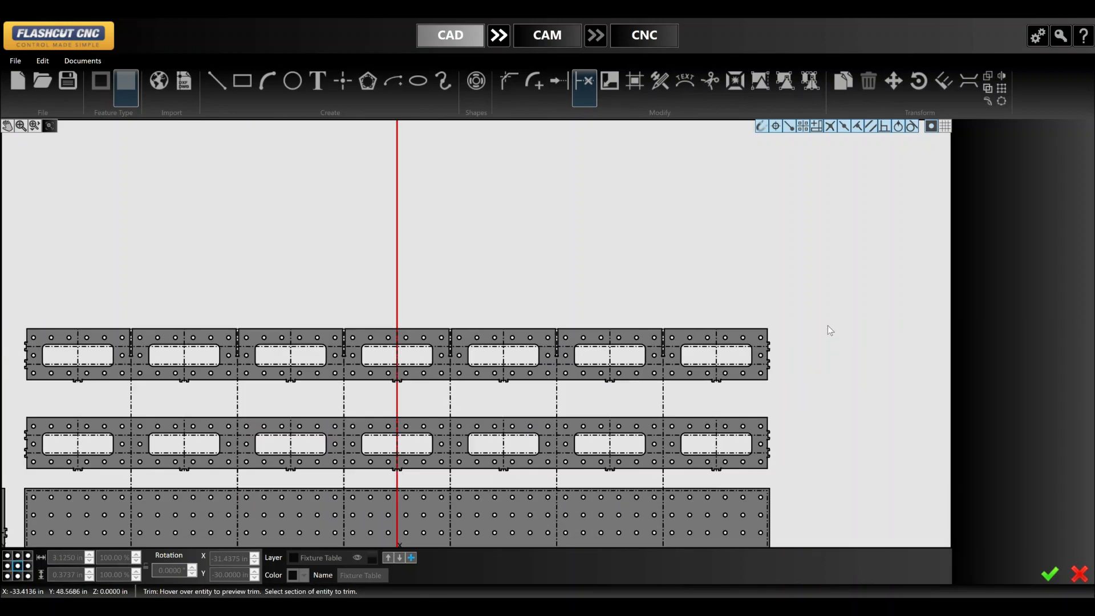
- Delete the lower-row holes along the right sections of the upper long panel, plus the holes beside its right edge
key("Escape")
scroll(814, 324, "down", 2)
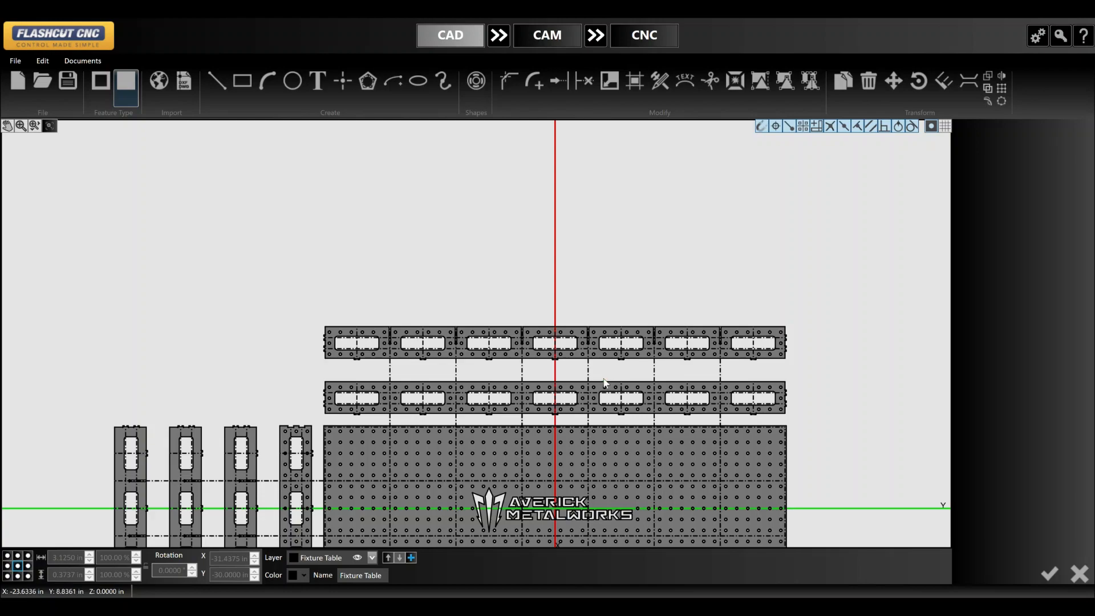
scroll(606, 384, "up", 5)
scroll(488, 372, "down", 4)
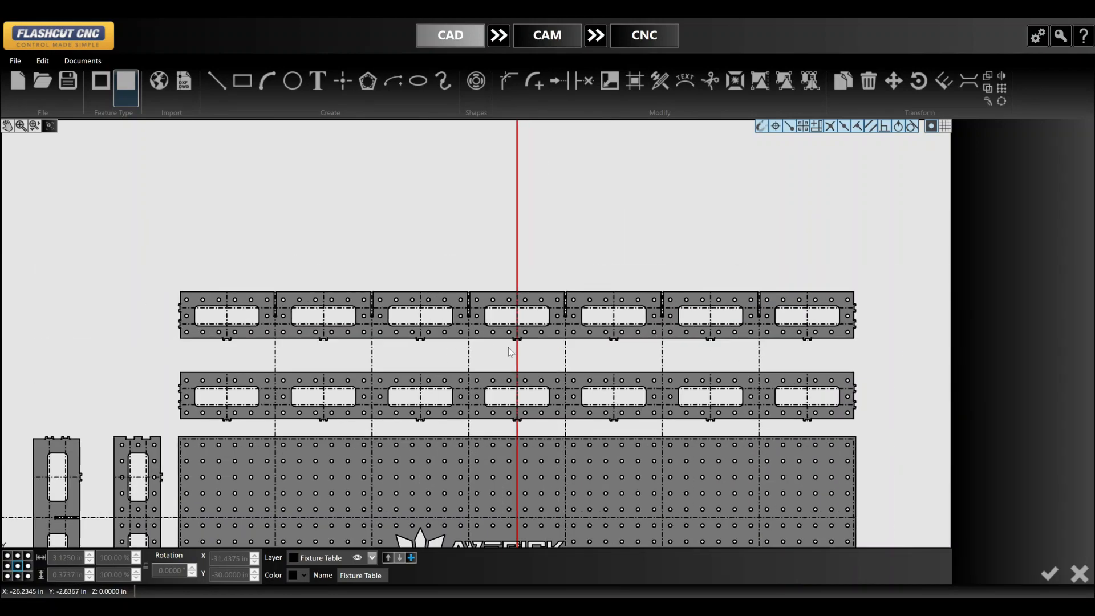
scroll(491, 318, "down", 3)
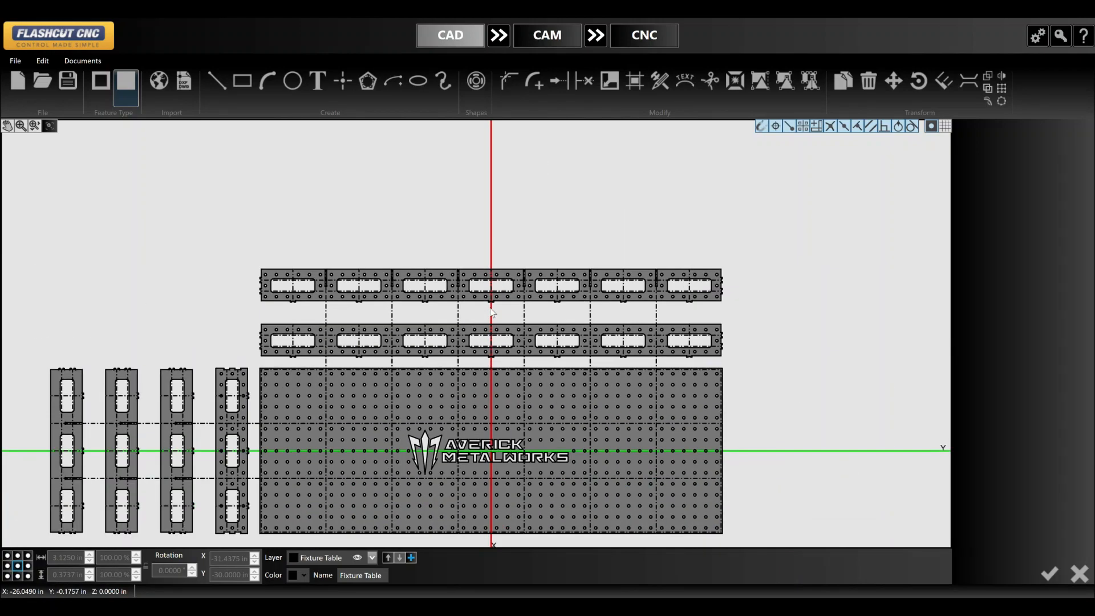
scroll(318, 372, "up", 6)
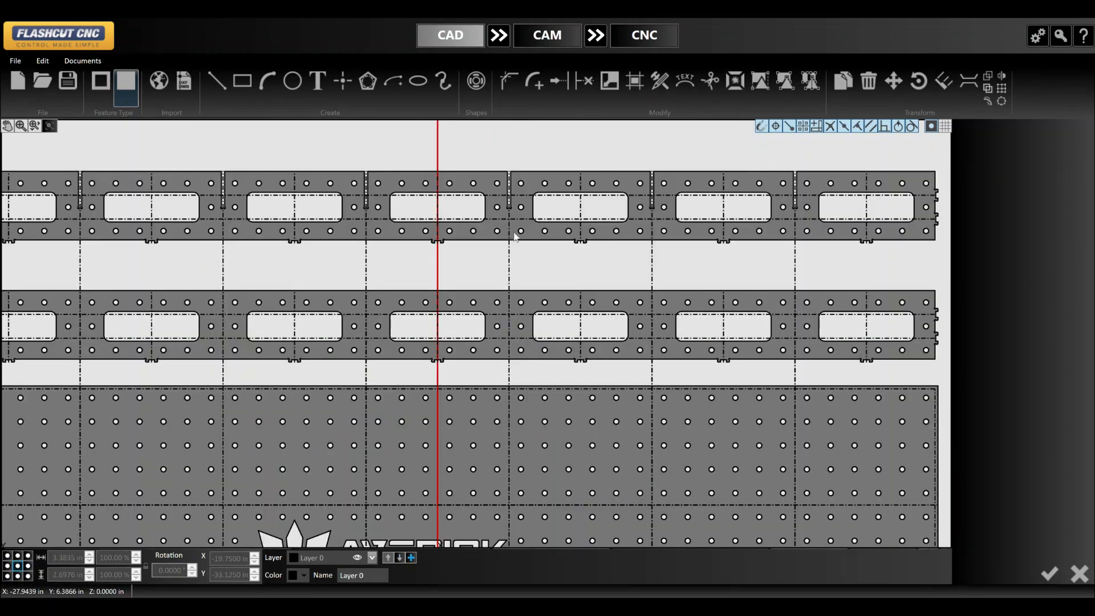
scroll(514, 236, "up", 4)
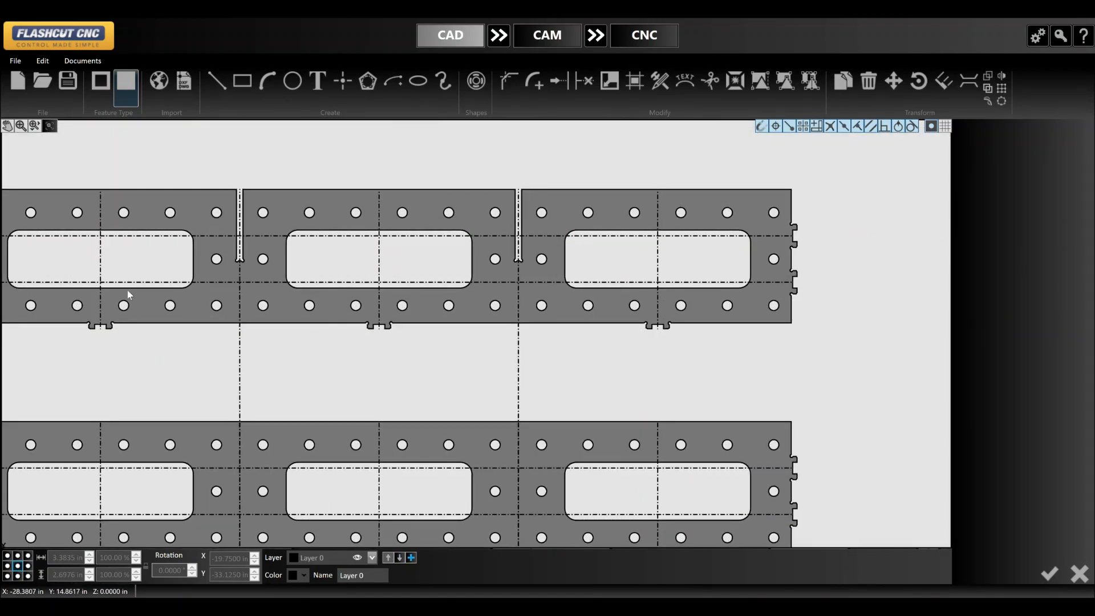
left_click_drag(130, 304, 813, 316)
key("Delete")
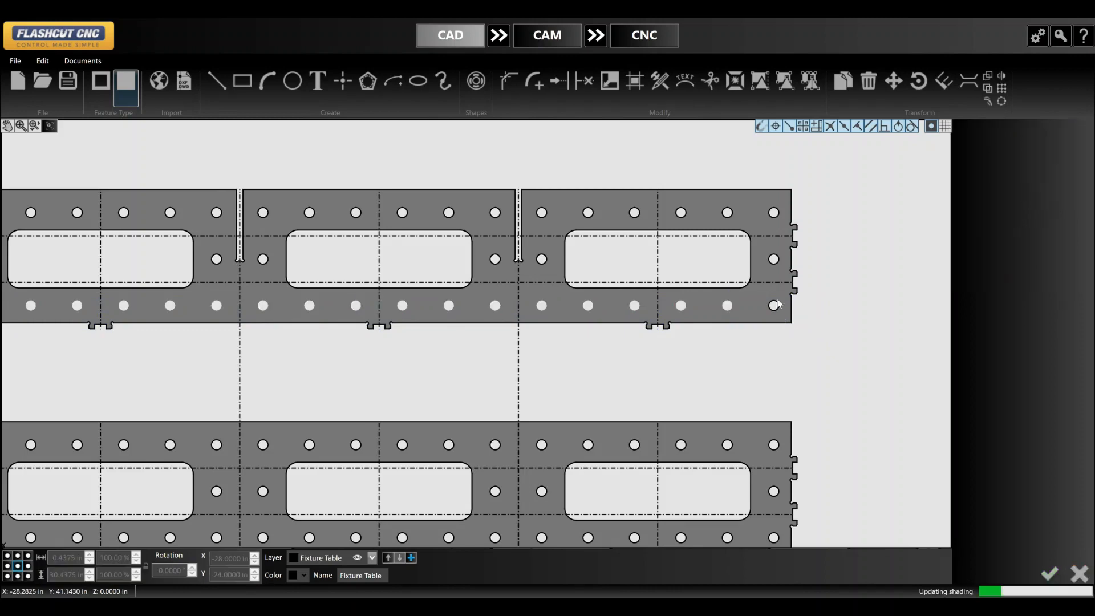
left_click(773, 311)
key("Delete")
left_click_drag(765, 199, 784, 285)
key("Delete")
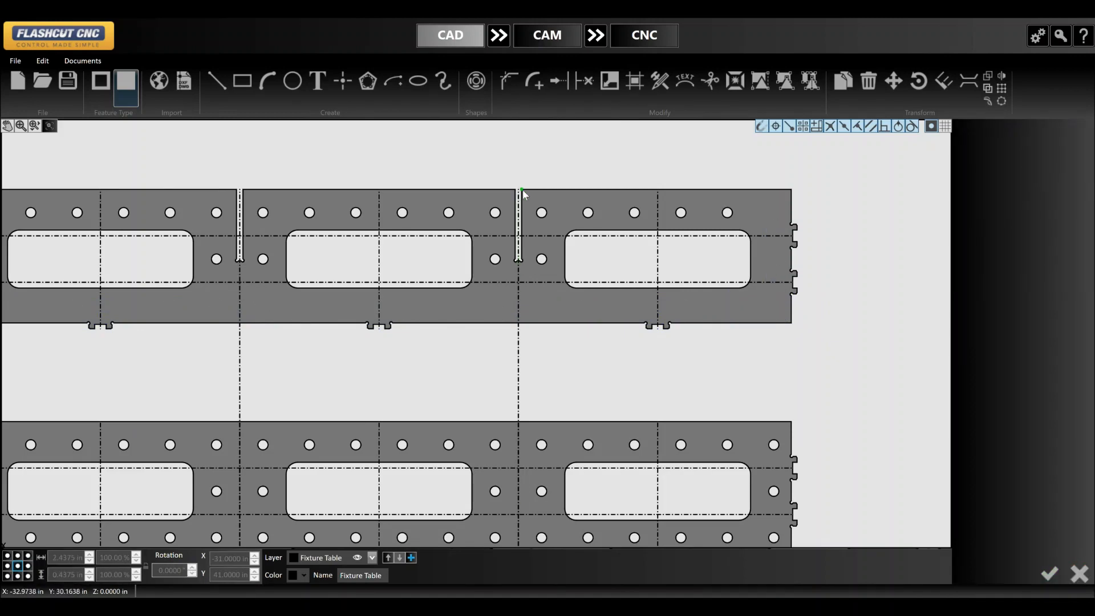
- Delete the upper-row holes above the upper long panel's last cutout and the hole between that cutout and the adjacent slot
left_click_drag(529, 196, 736, 228)
key("Delete")
left_click_drag(531, 236, 558, 289)
key("Delete")
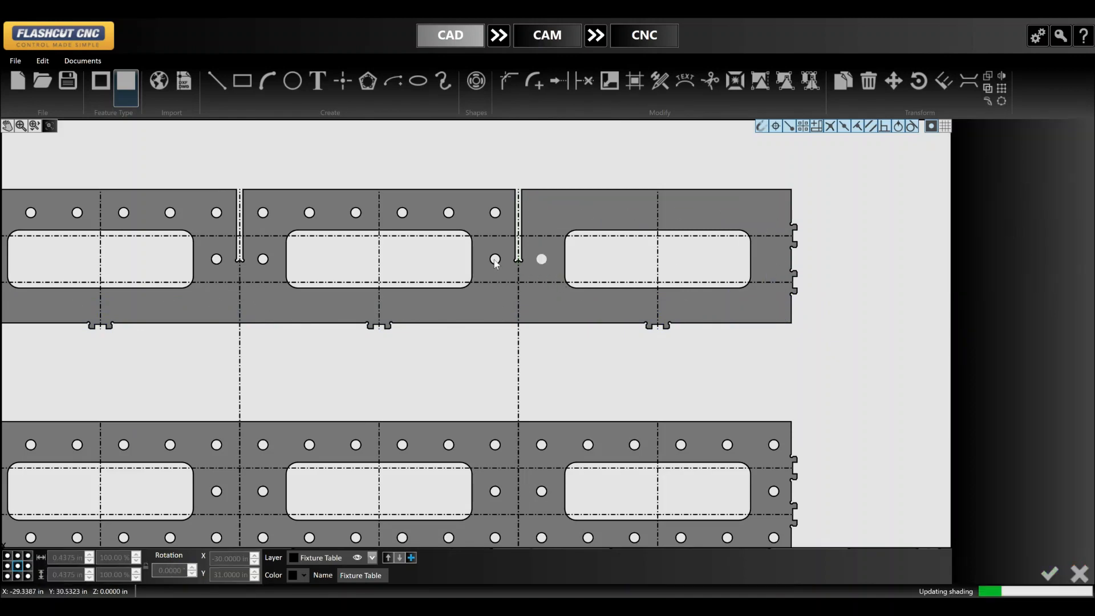
- Delete the upper-row and side holes around the second cutout from the upper long panel's right end, including those flanking its slots
left_click_drag(487, 247, 513, 279)
left_click_drag(245, 195, 459, 227)
key("Delete")
left_click(495, 215)
key("Delete")
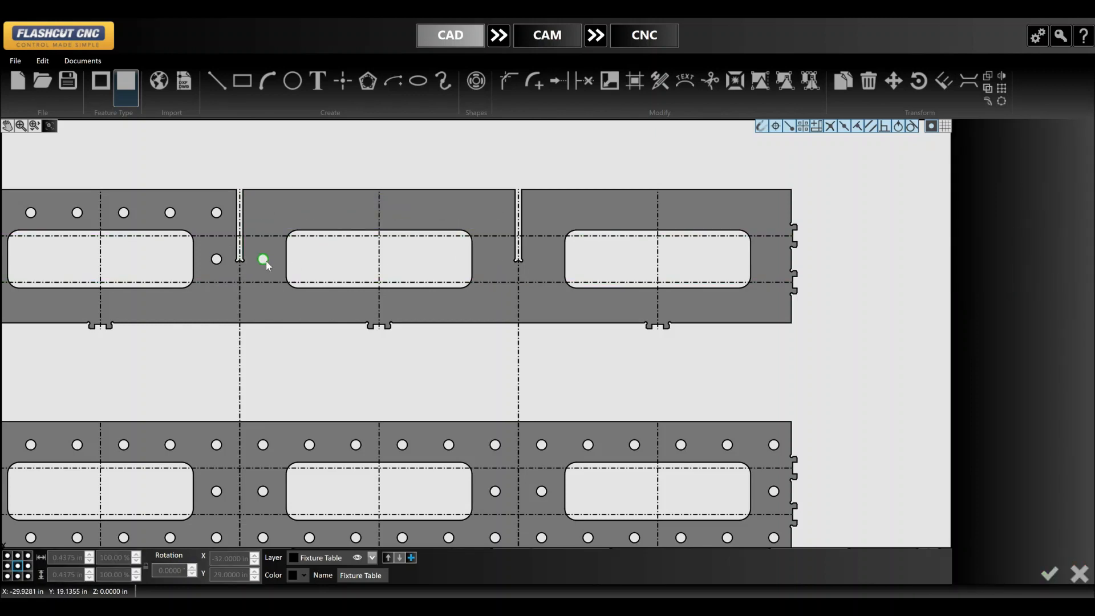
left_click(263, 259)
key("Delete")
left_click(217, 259)
key("Delete")
- Delete the holes around the cutout just right of the upper long panel's centre and the column of holes left of its slot
scroll(306, 257, "down", 3)
middle_click_drag(88, 221, 419, 239)
scroll(477, 253, "up", 4)
left_click_drag(527, 243, 797, 281)
key("Delete")
left_click_drag(525, 291, 561, 389)
key("Delete")
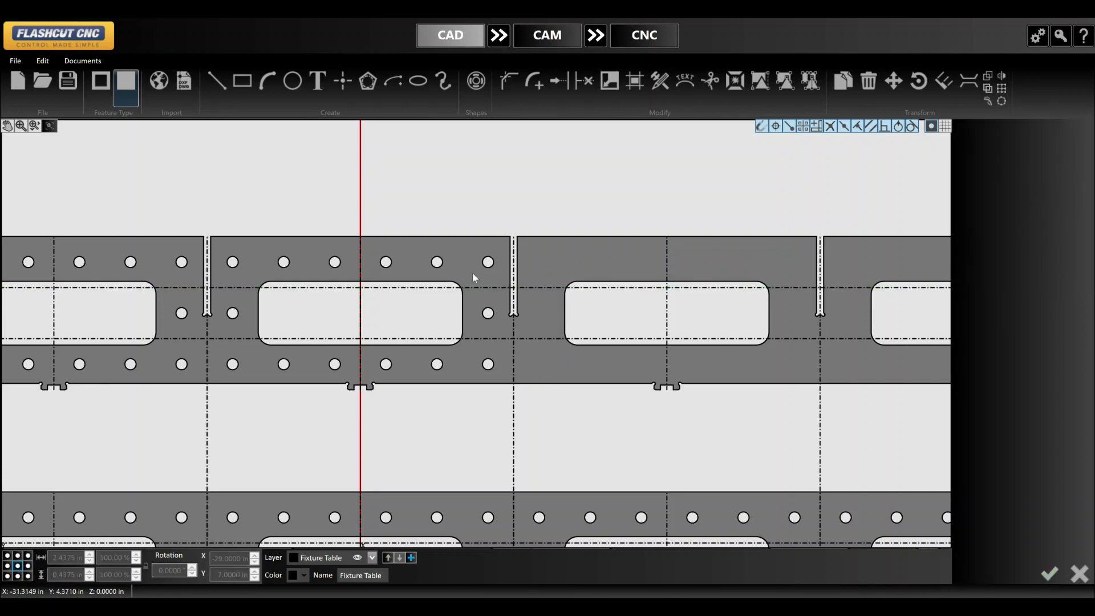
left_click_drag(478, 252, 510, 385)
key("Delete")
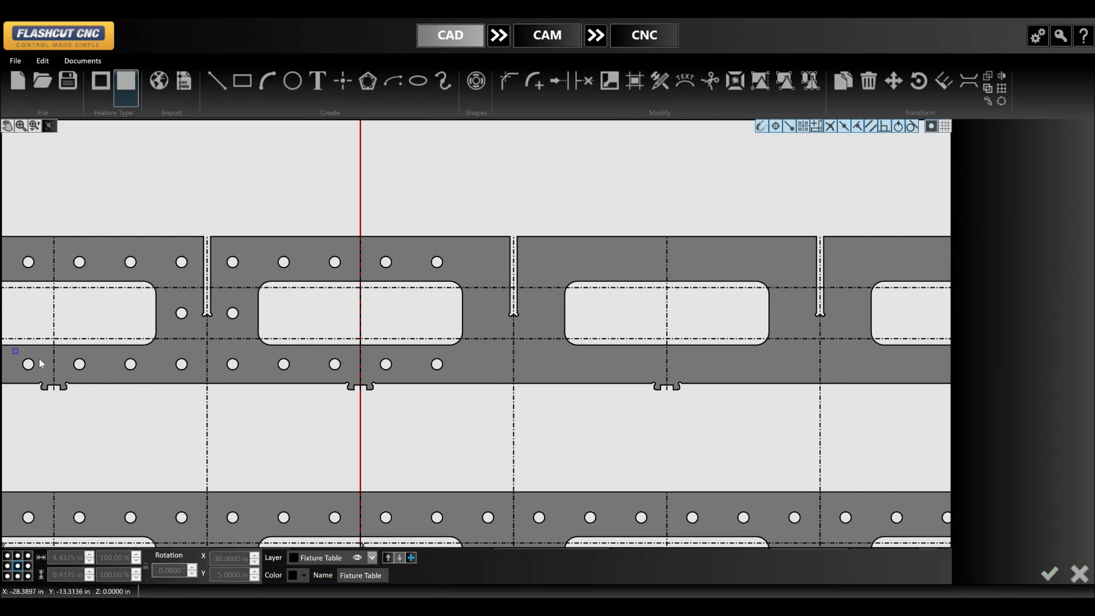
- Delete the lower- and upper-row holes around the upper long panel's centre cutout and both holes flanking the slot to its left
left_click_drag(41, 364, 532, 384)
key("Delete")
left_click_drag(222, 246, 459, 288)
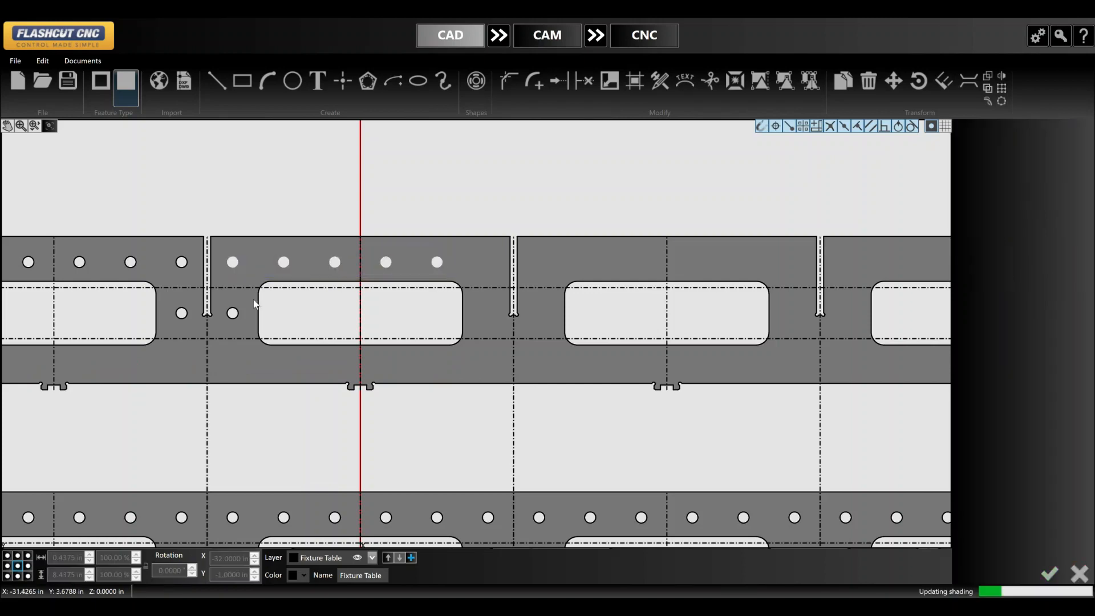
key("Delete")
left_click(233, 318)
key("Delete")
left_click(183, 316)
key("Delete")
- Delete the upper-row holes above the third cutout from the upper long panel's left end and the hole beside its left slot
scroll(551, 325, "down", 5)
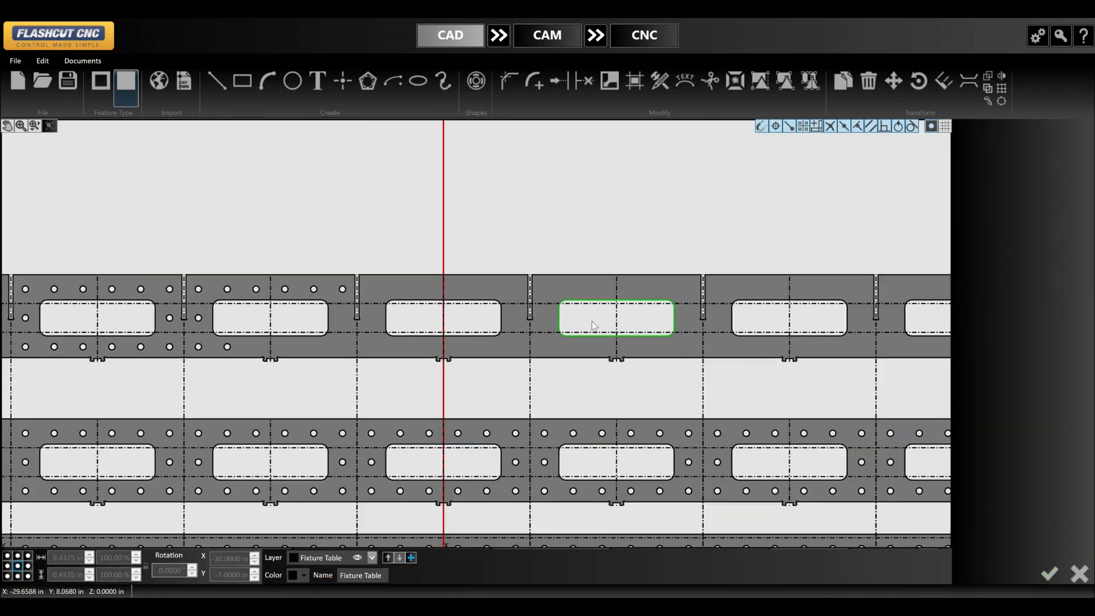
scroll(430, 319, "up", 5)
left_click_drag(447, 286, 729, 324)
key("Delete")
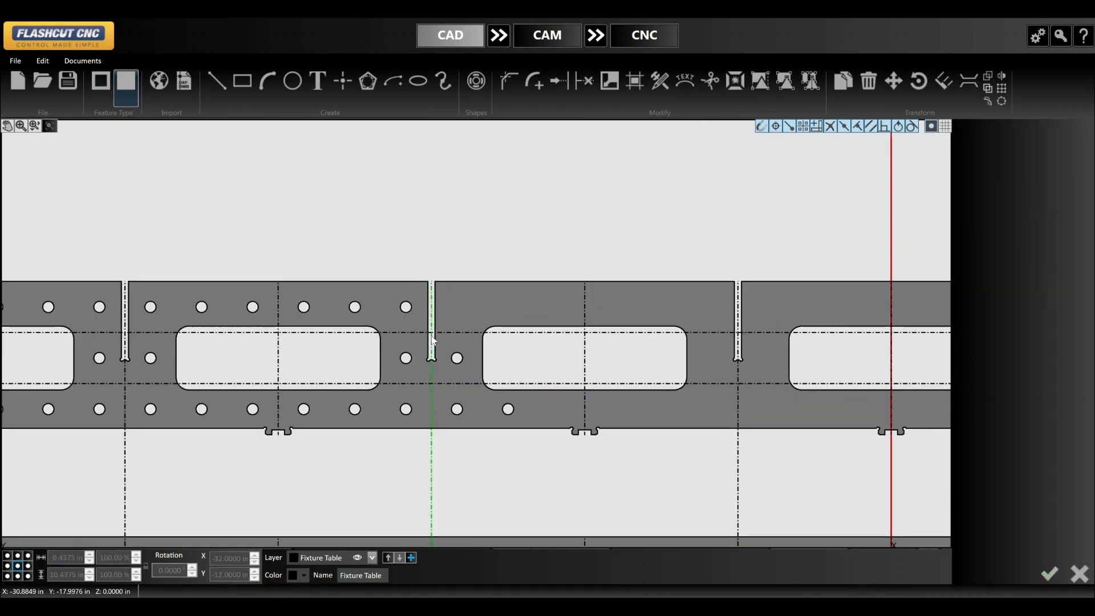
left_click_drag(448, 338, 472, 412)
key("Delete")
- Delete the lower-row holes below the second and third cutouts of the upper long panel and the remaining holes around the second cutout
left_click_drag(31, 396, 700, 434)
key("Delete")
mouse_move(137, 296)
left_mouse_down()
mouse_move(420, 325)
mouse_move(425, 378)
left_mouse_up()
key("Delete")
key("Delete")
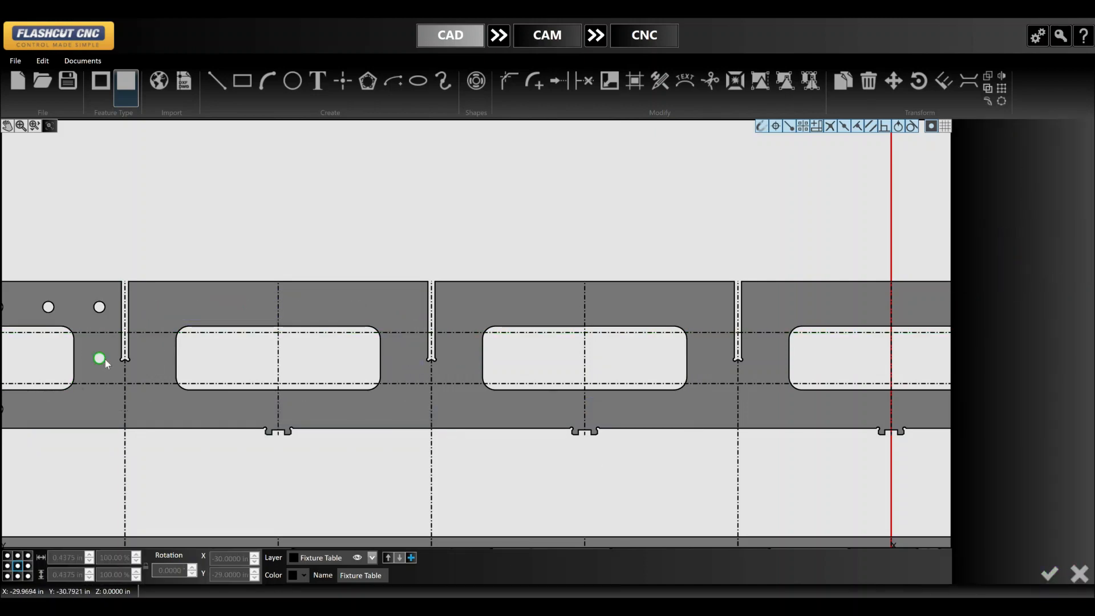
- Delete all remaining upper-row, lower-row and side holes around the first cutout at the upper long panel's left end
scroll(104, 363, "down", 4)
scroll(251, 365, "up", 3)
left_click_drag(291, 306, 545, 339)
key("Delete")
left_click_drag(286, 401, 447, 422)
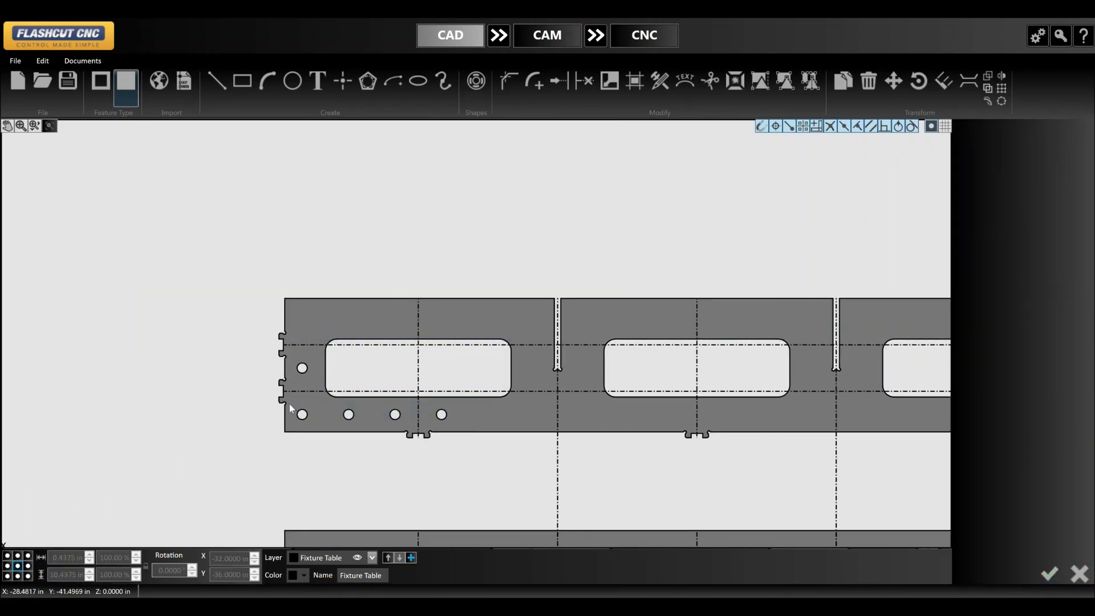
left_click_drag(289, 403, 525, 430)
key("Delete")
left_click(302, 370)
key("Delete")
- Copy the dog-bone slot from the lower tab test piece and paste it between the first two cutouts of the lower long panel
scroll(262, 333, "down", 3)
scroll(337, 513, "up", 2)
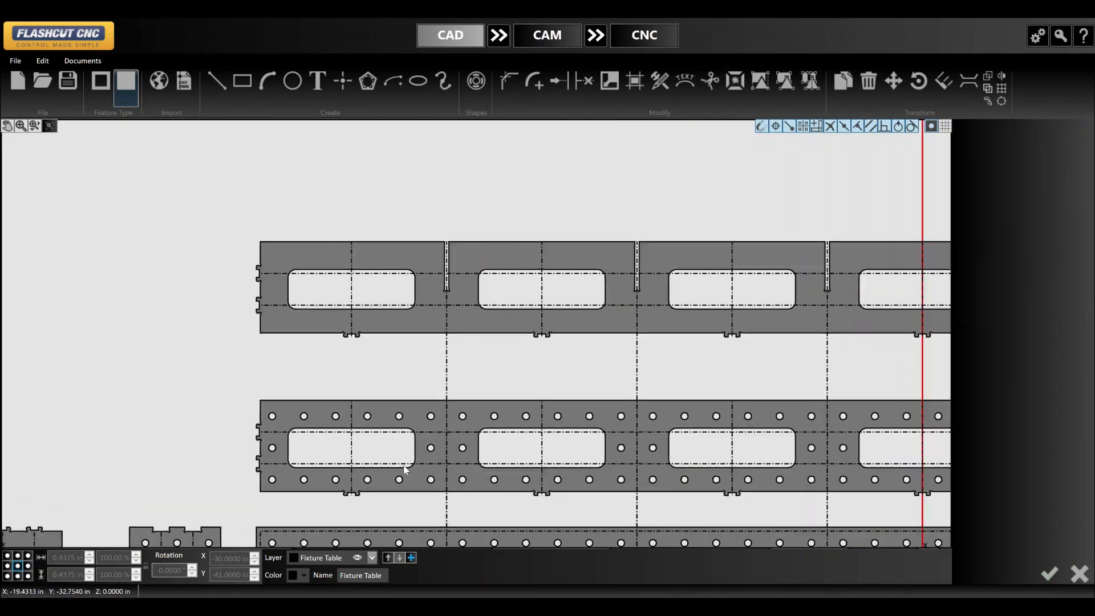
scroll(456, 319, "down", 3)
scroll(451, 371, "up", 3)
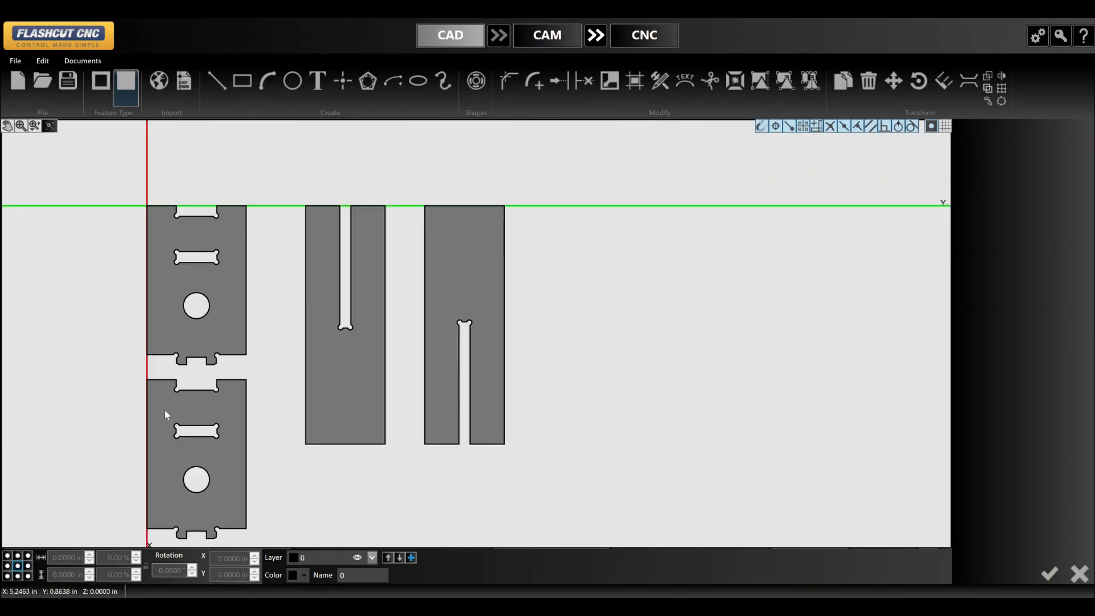
left_click_drag(238, 447, 238, 448)
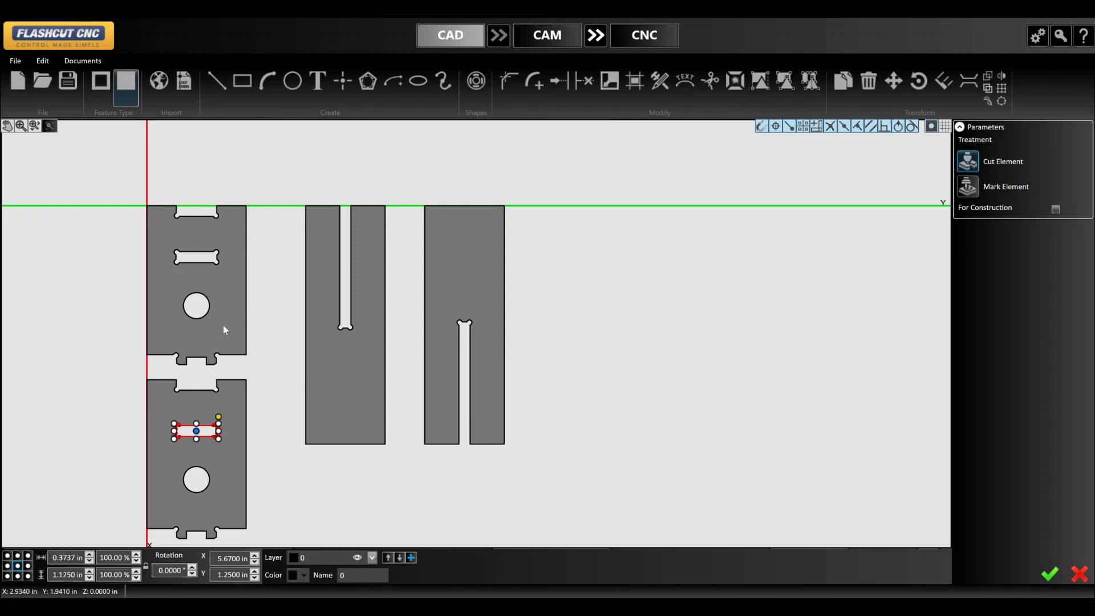
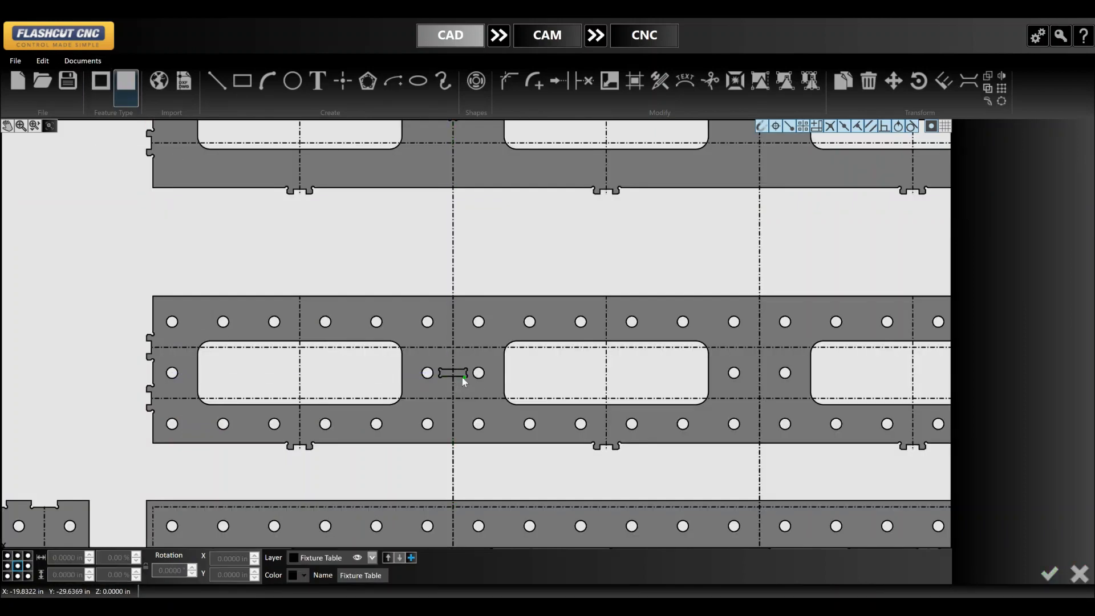
scroll(462, 377, "up", 5)
left_click_drag(379, 332, 491, 405)
left_click(490, 403)
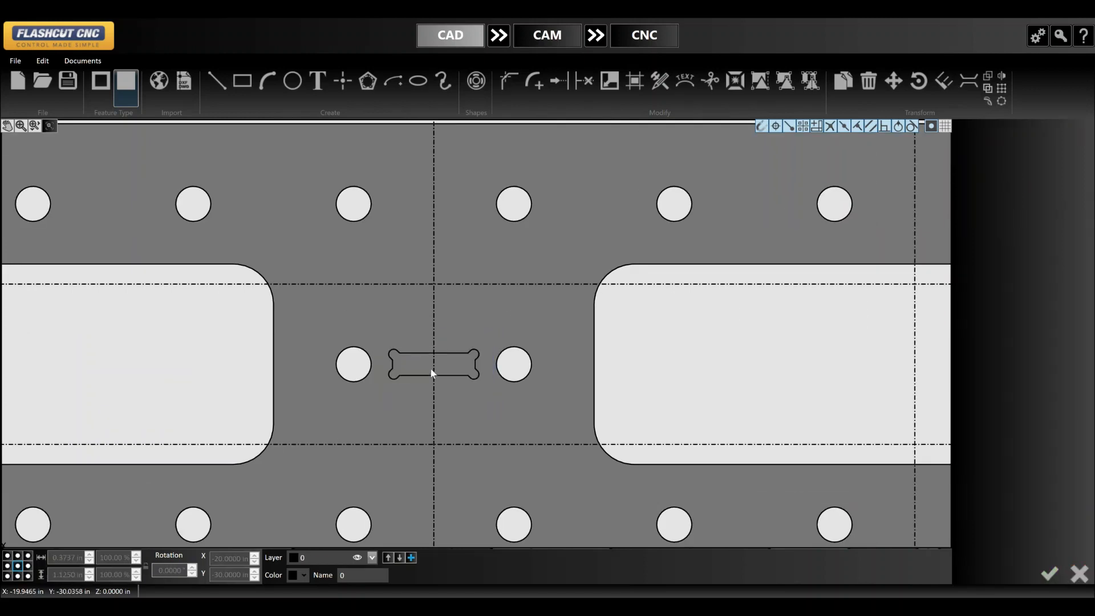
- Rotate the pasted dog-bone slot on the lower long panel by 90°
left_click(433, 374)
left_click(173, 570)
type("90")
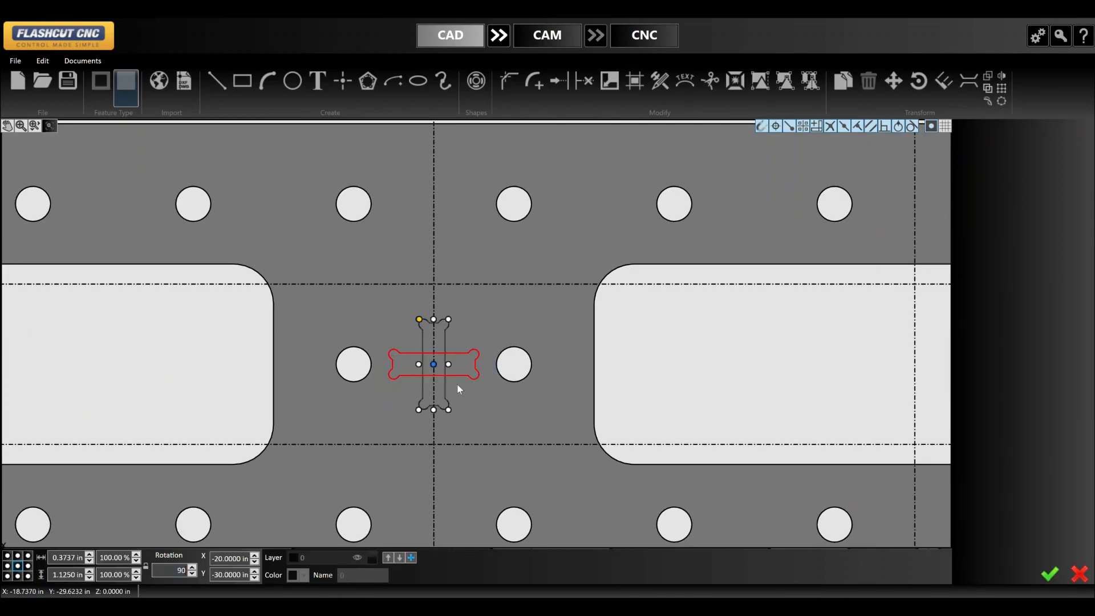
key("Return")
- Place the slot at X -19 in and a pasted copy on the other lengthwise guide line of the lower long panel, and save the drawing
left_click_drag(434, 364, 434, 444)
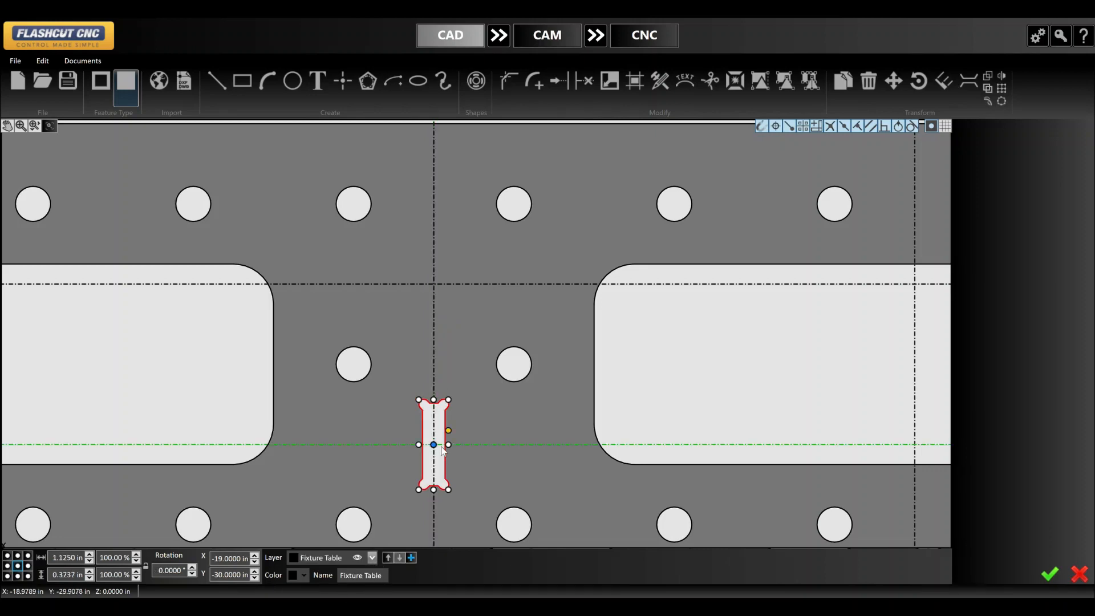
left_click(458, 351)
left_click(445, 439)
key("ctrl+v")
left_click(434, 284)
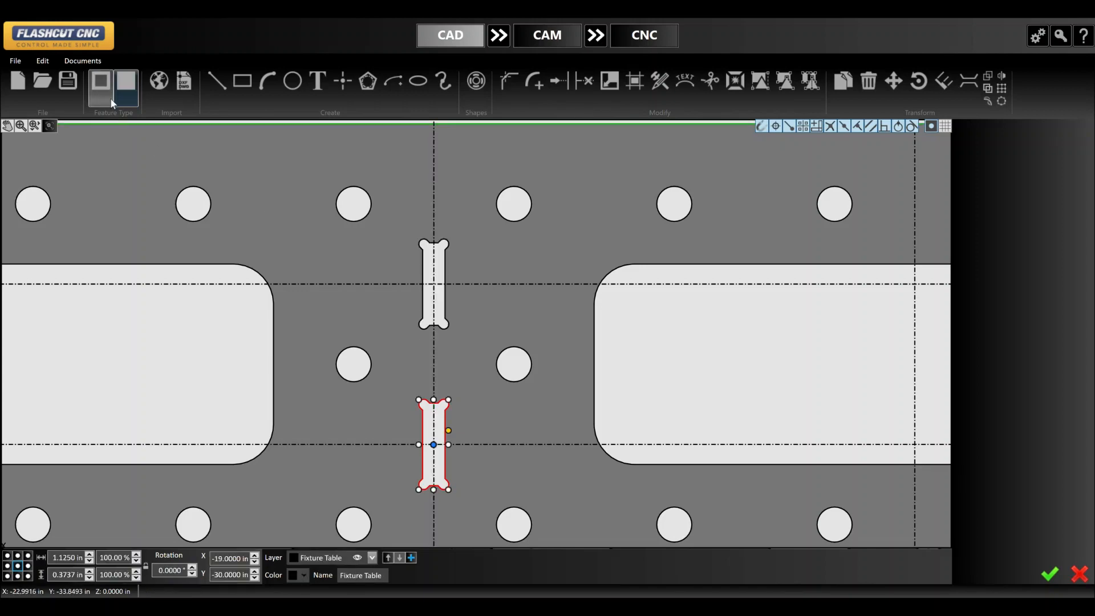
left_click(68, 81)
- Create a linear pattern of both dog-bone slots along the lower long panel with 6 instances spaced 12 in apart at 90°
left_click_drag(400, 210, 464, 507)
scroll(85, 297, "down", 11)
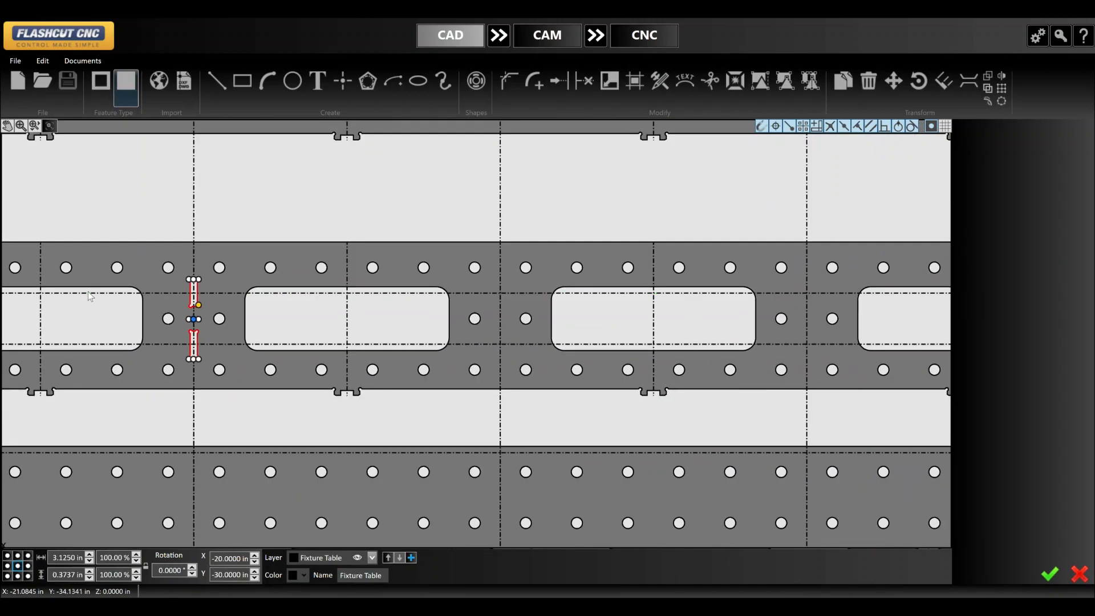
scroll(334, 287, "up", 1)
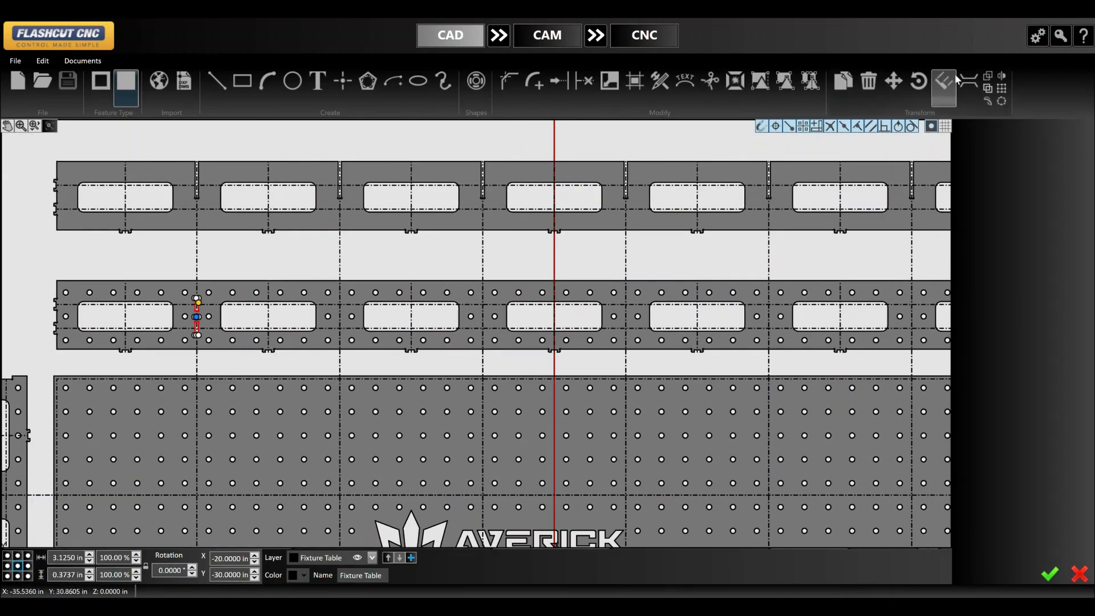
left_click(1004, 89)
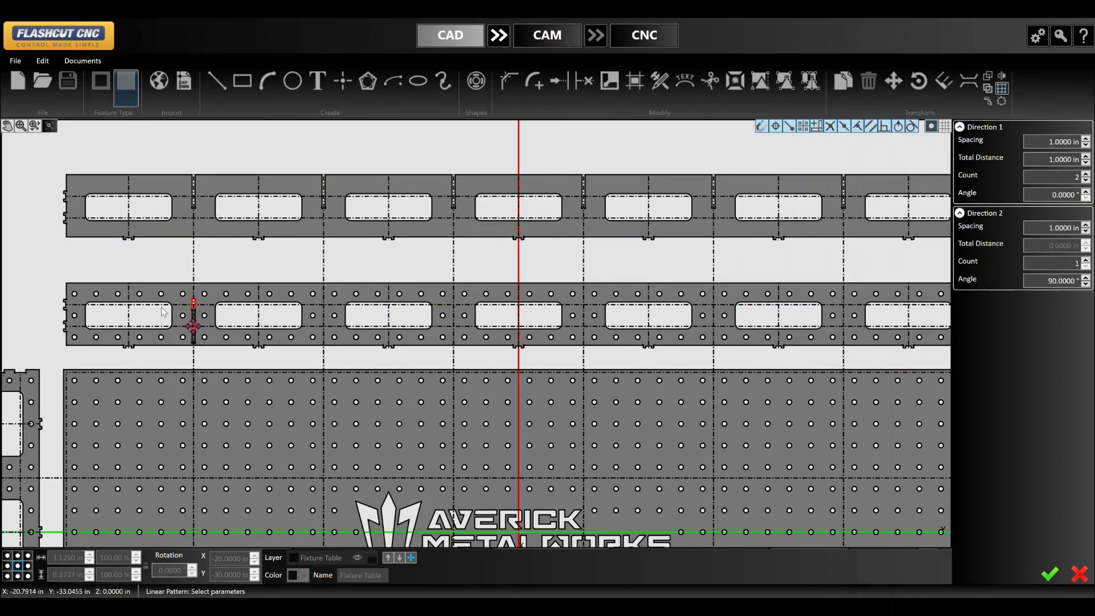
left_click(1086, 265)
scroll(496, 301, "down", 1)
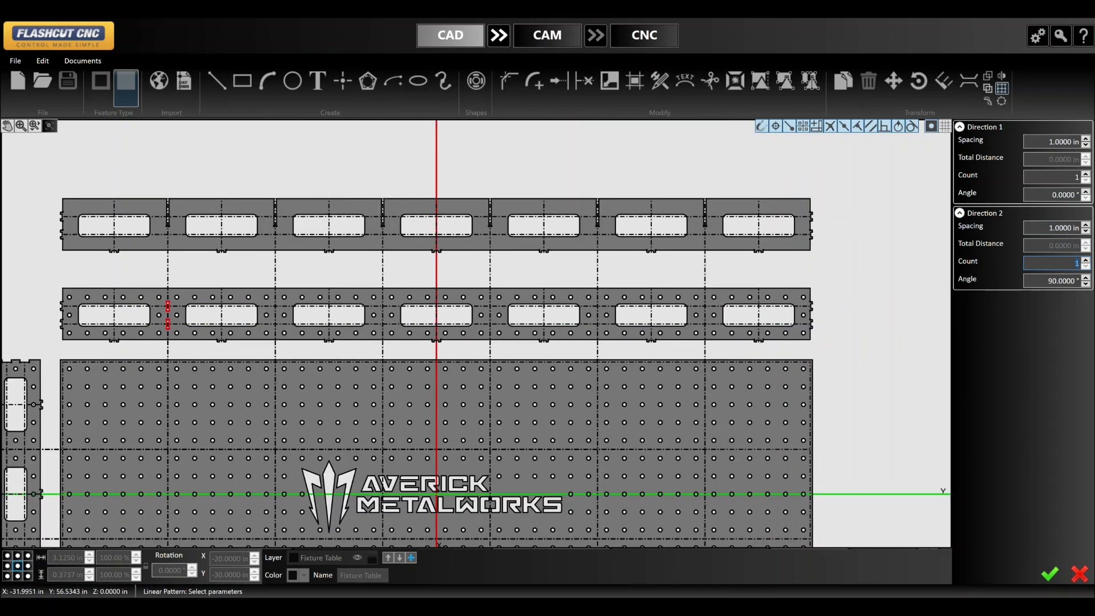
left_click(1060, 231)
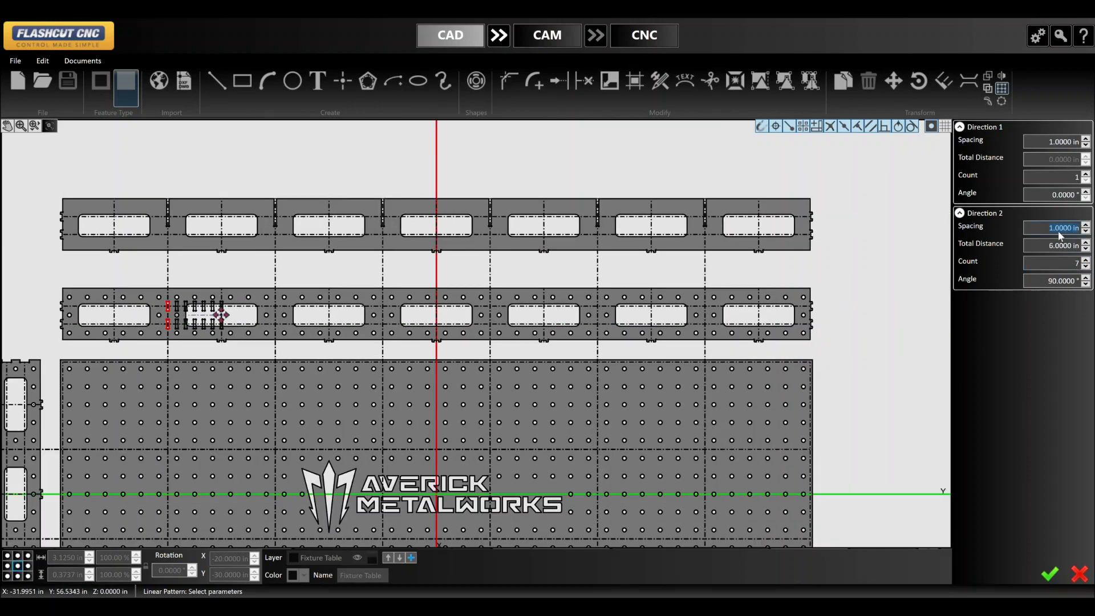
type("12")
key("Return")
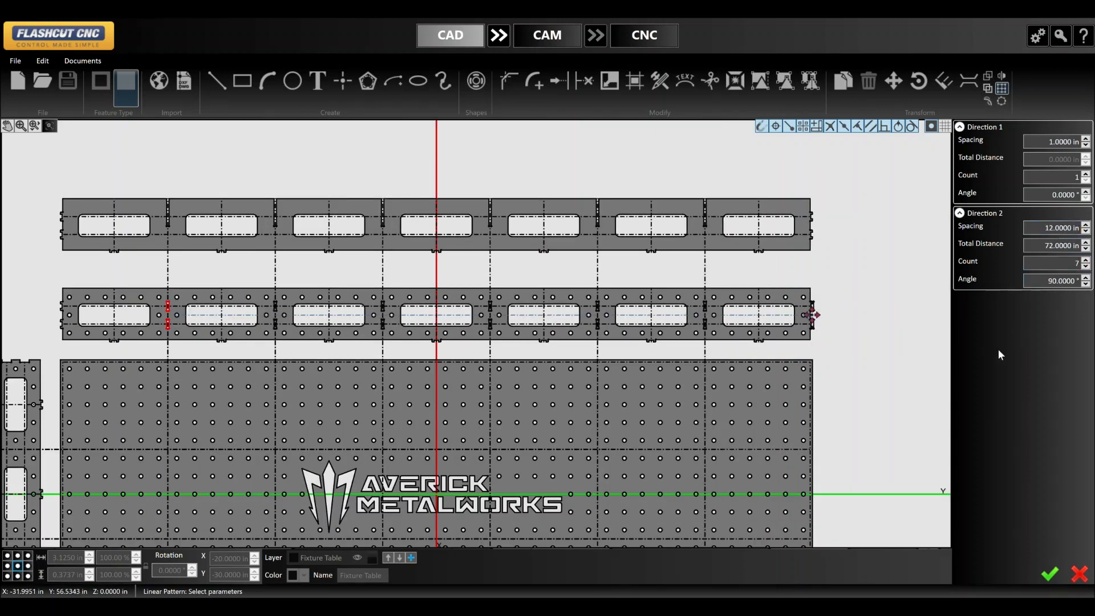
type("6")
key("Return")
left_click(1050, 574)
- Paste the dog-bone slot onto the perforated side panel where the upper cross guide line meets the right lengthwise guide line
scroll(405, 293, "up", 6)
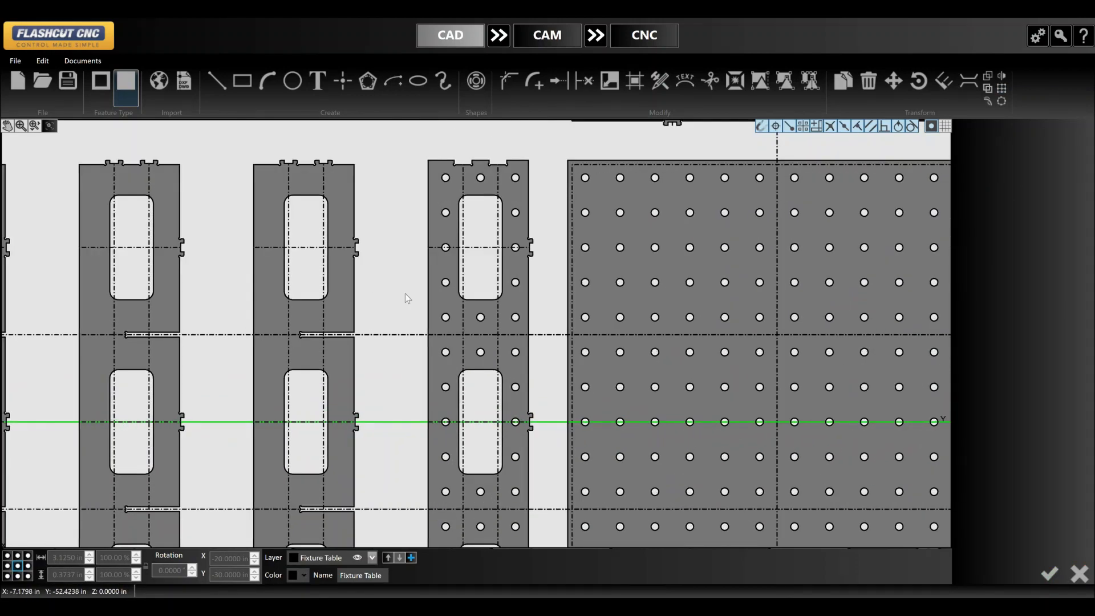
scroll(371, 353, "up", 3)
scroll(641, 350, "down", 2)
scroll(640, 350, "up", 13)
scroll(426, 298, "down", 20)
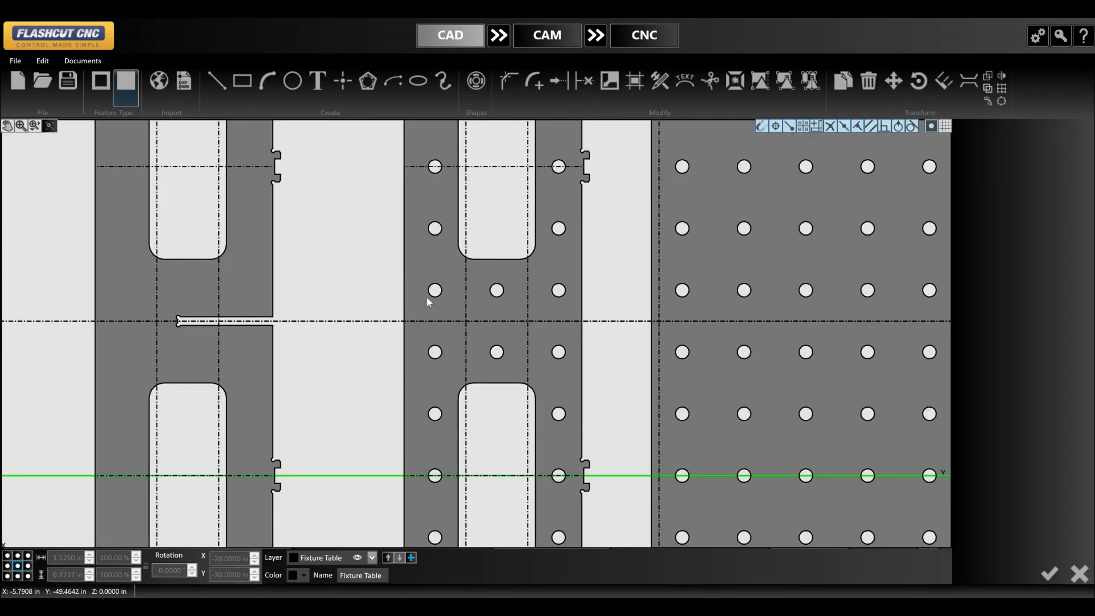
scroll(402, 330, "up", 8)
scroll(426, 330, "down", 1)
key("ctrl+v")
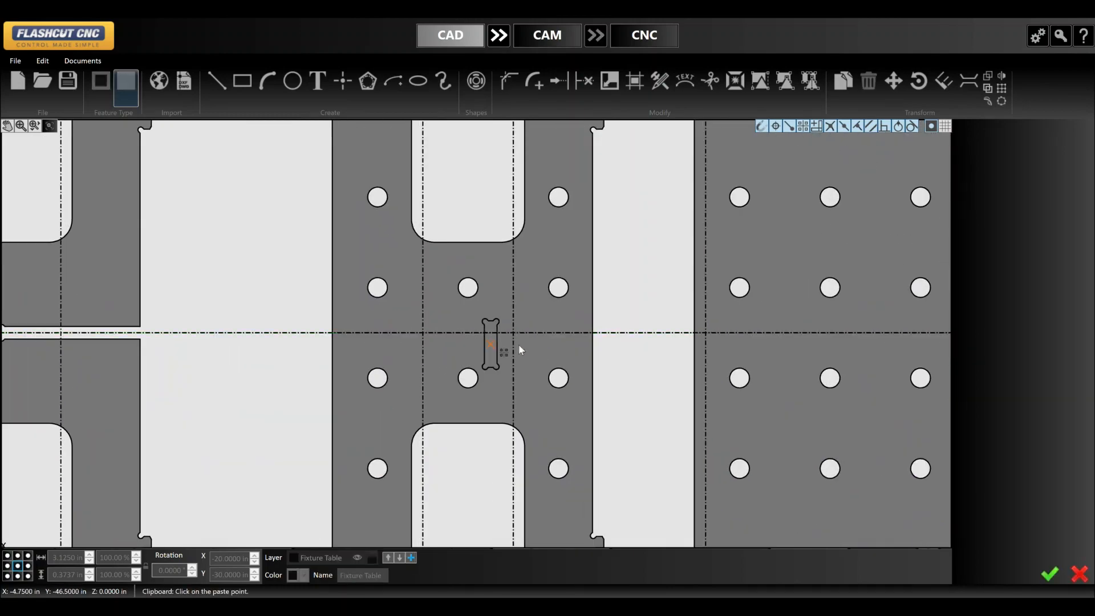
left_click(513, 333)
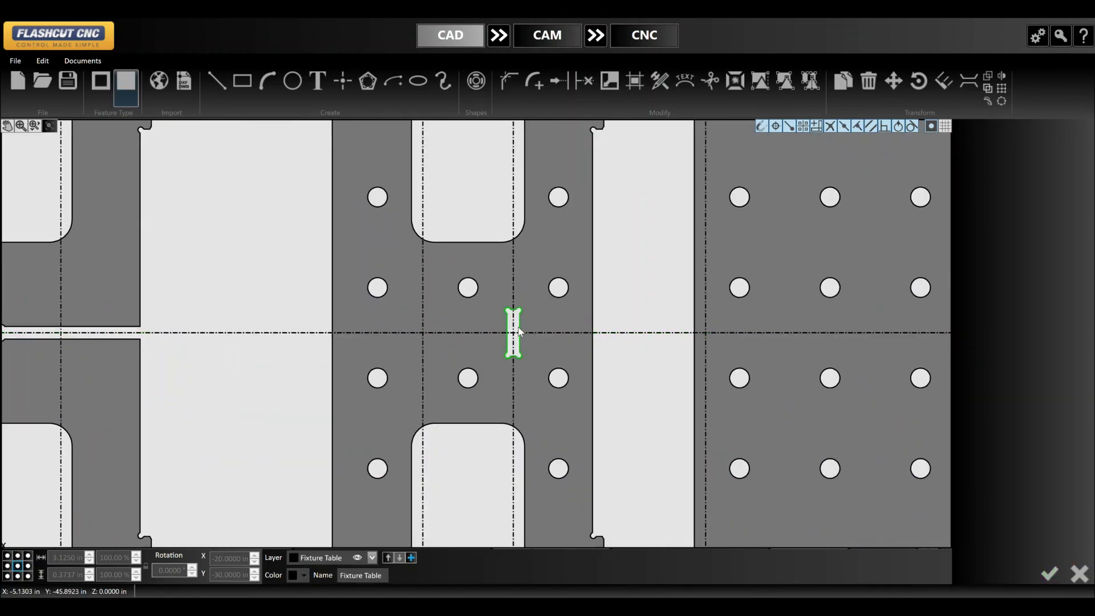
- Rotate the pasted slot by 90° and move it to the other lengthwise guide line at Y -48 in
type("90")
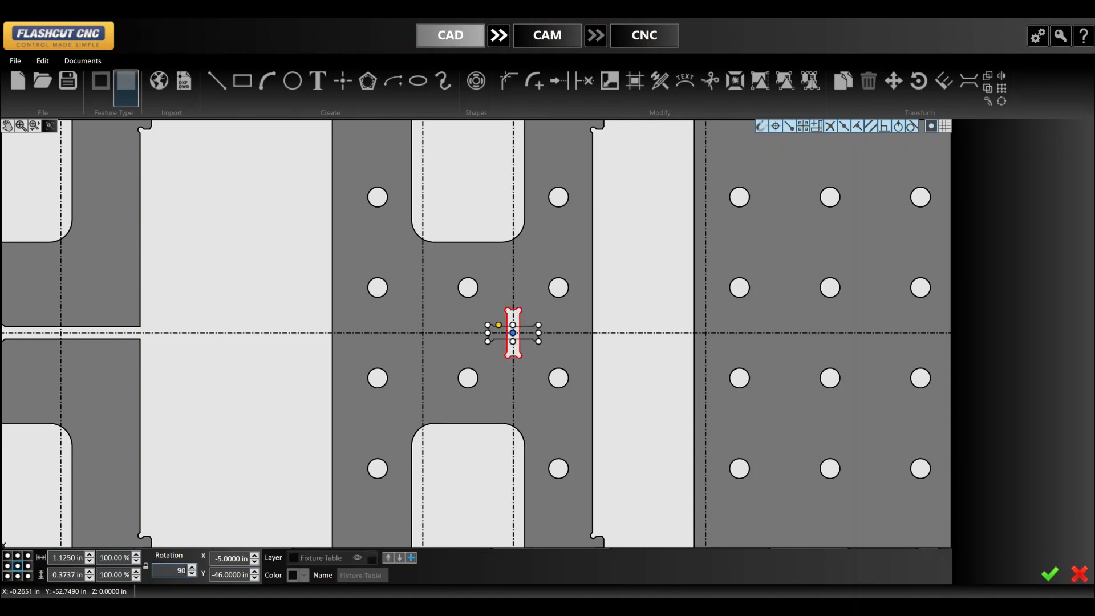
key("Return")
left_click_drag(526, 340, 441, 357)
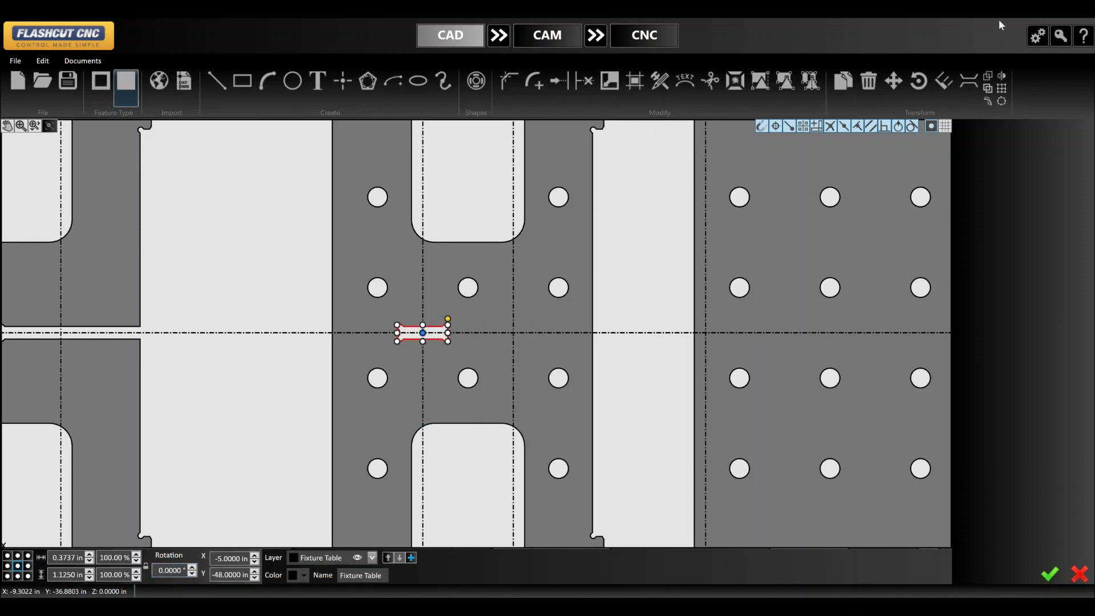
- Pattern the slot with 2 instances 2 in apart at 90° and 2 instances at 0° reaching the lower cross guide line
left_click(1002, 88)
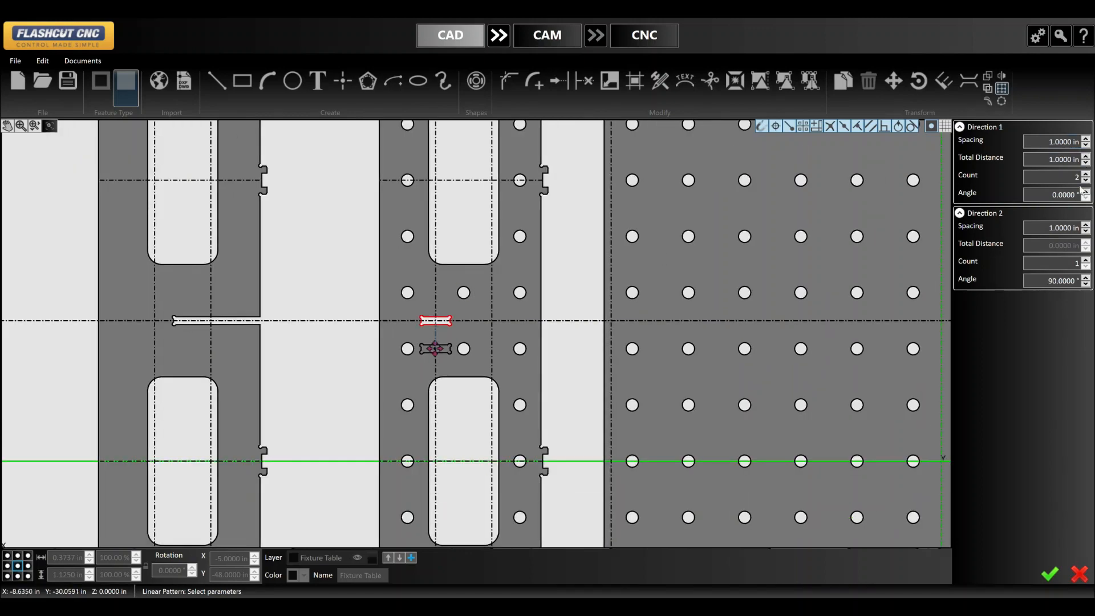
left_click(1086, 259)
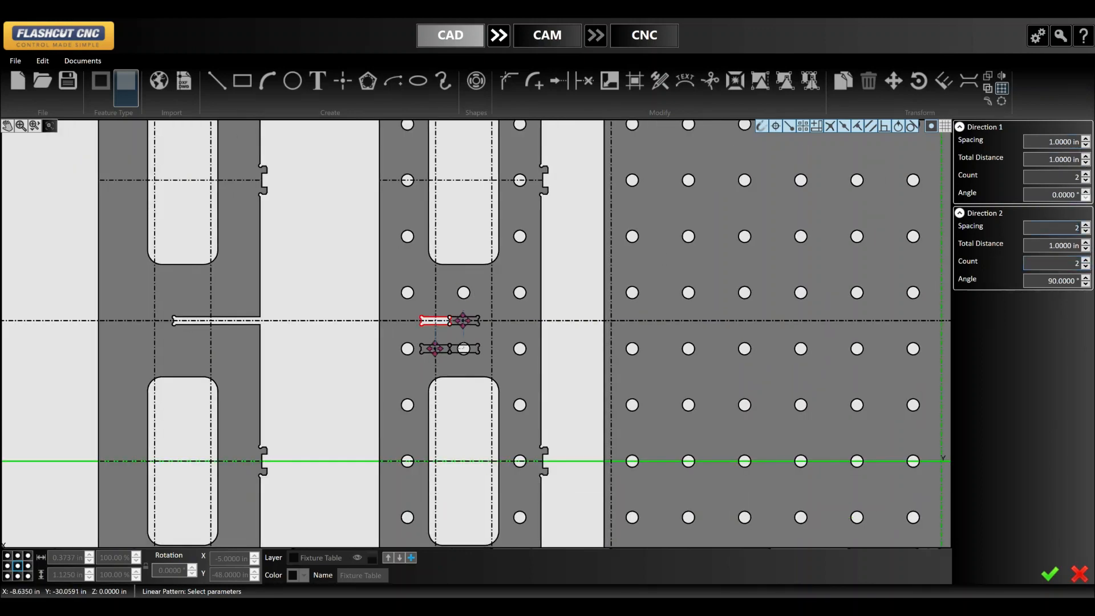
type("2")
key("Return")
scroll(669, 303, "down", 3)
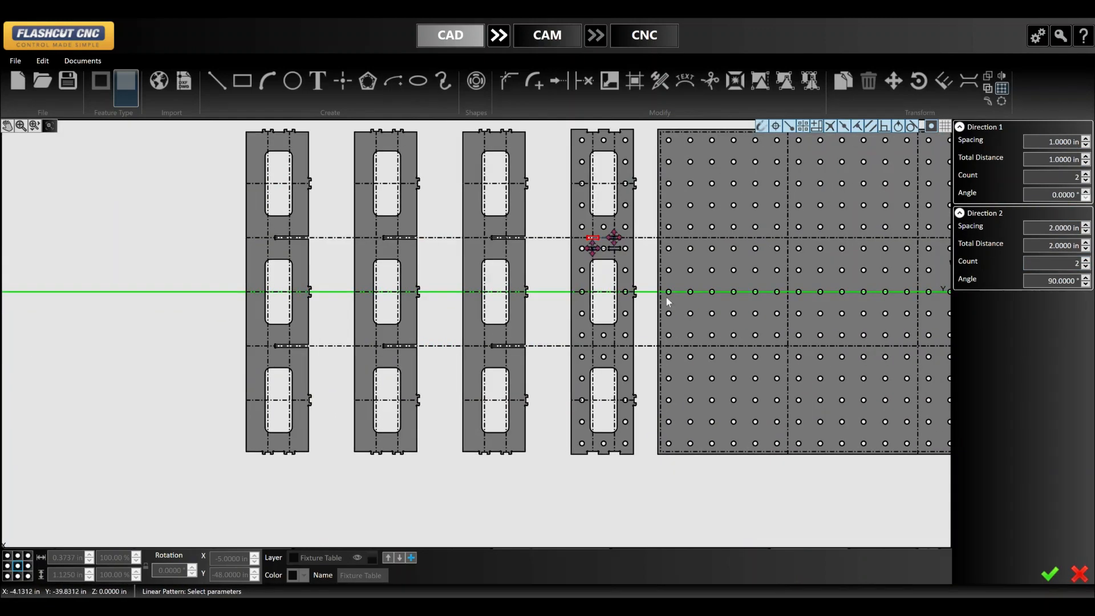
middle_click_drag(667, 298, 662, 359)
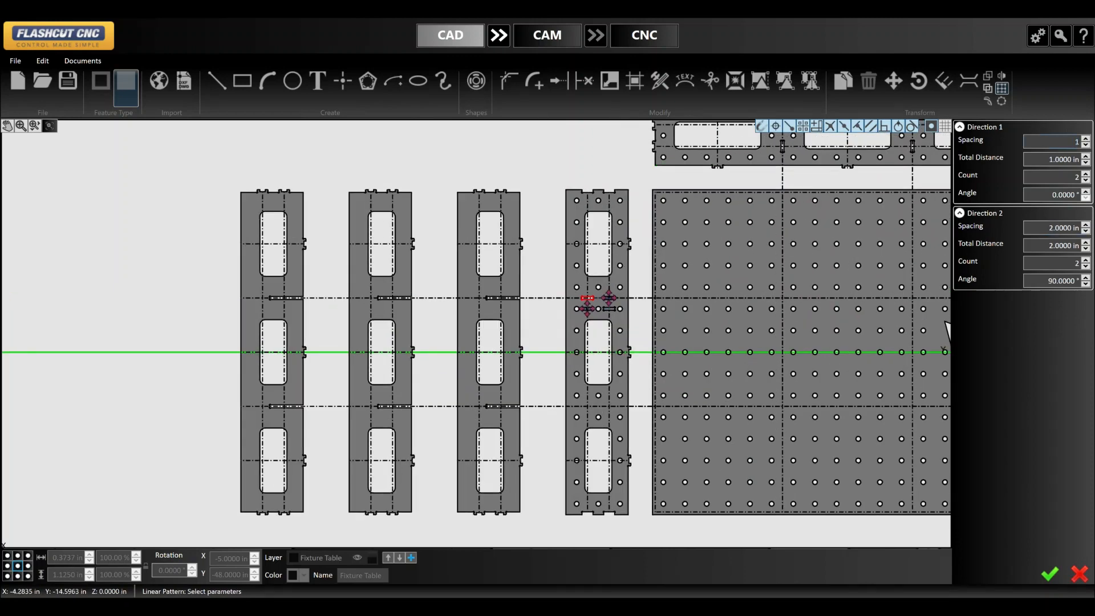
key("Return")
left_click(1053, 578)
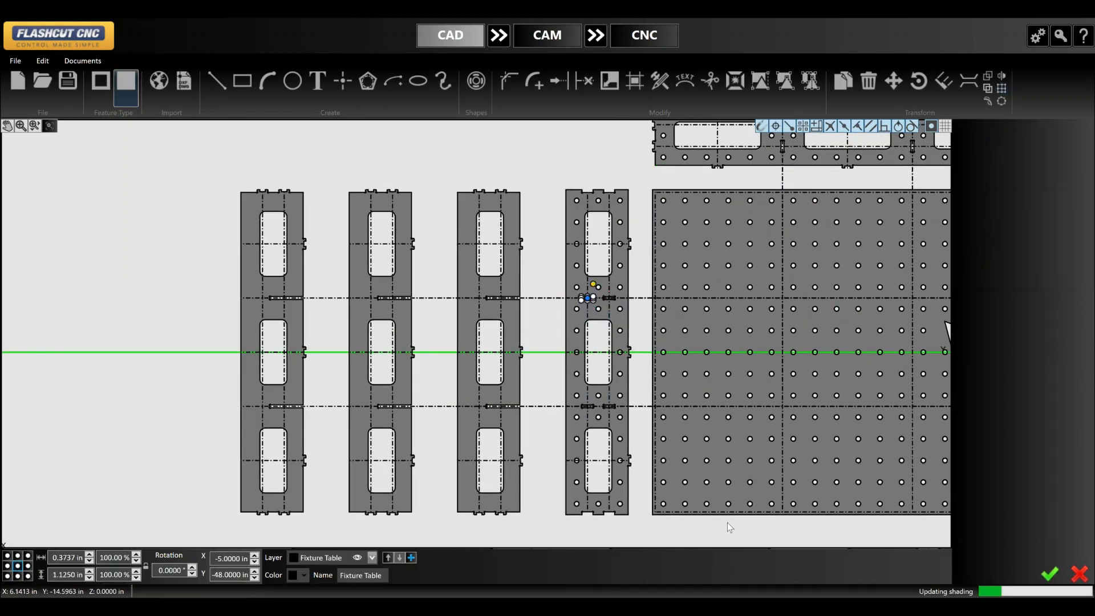
left_click(551, 382)
- Examine the slots and tabs across the side panels and both long panels
scroll(546, 381, "down", 2)
scroll(613, 323, "up", 5)
scroll(365, 325, "down", 3)
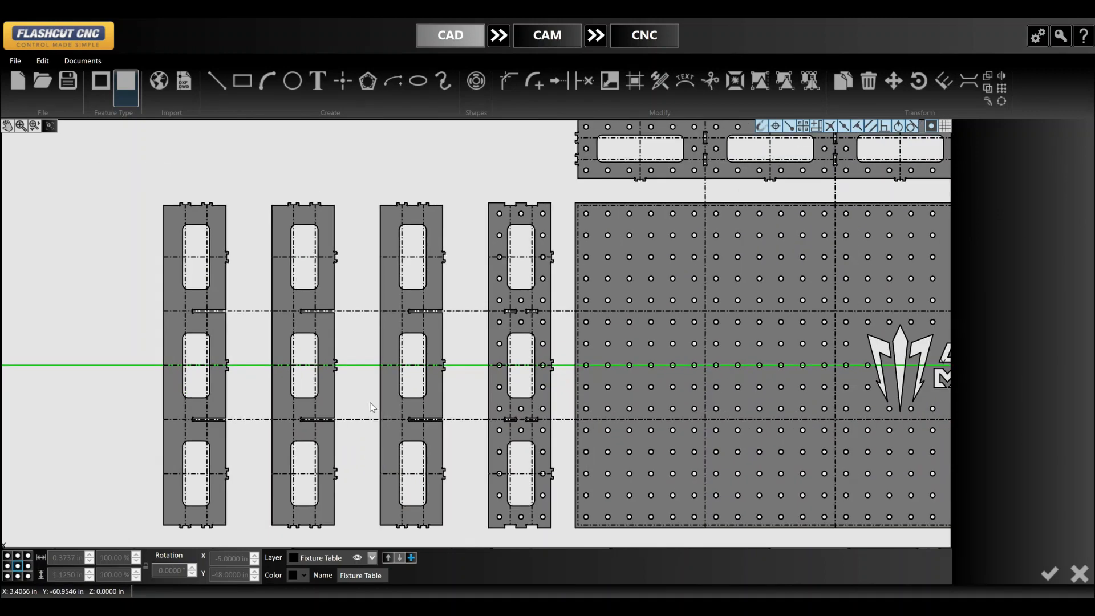
scroll(227, 182, "down", 3)
scroll(512, 263, "up", 3)
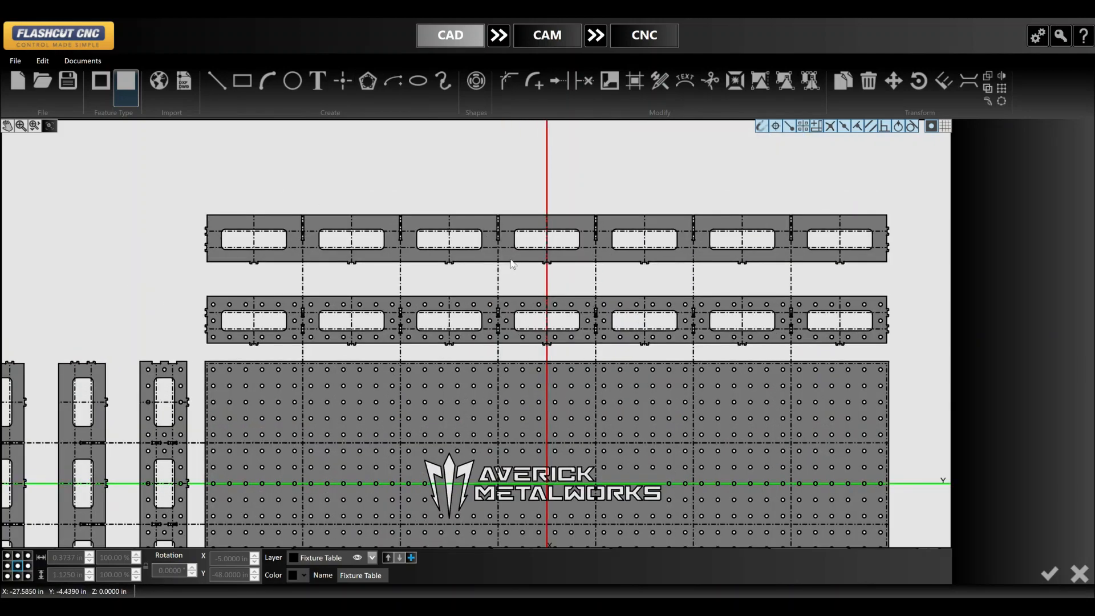
scroll(586, 248, "down", 2)
scroll(411, 332, "up", 5)
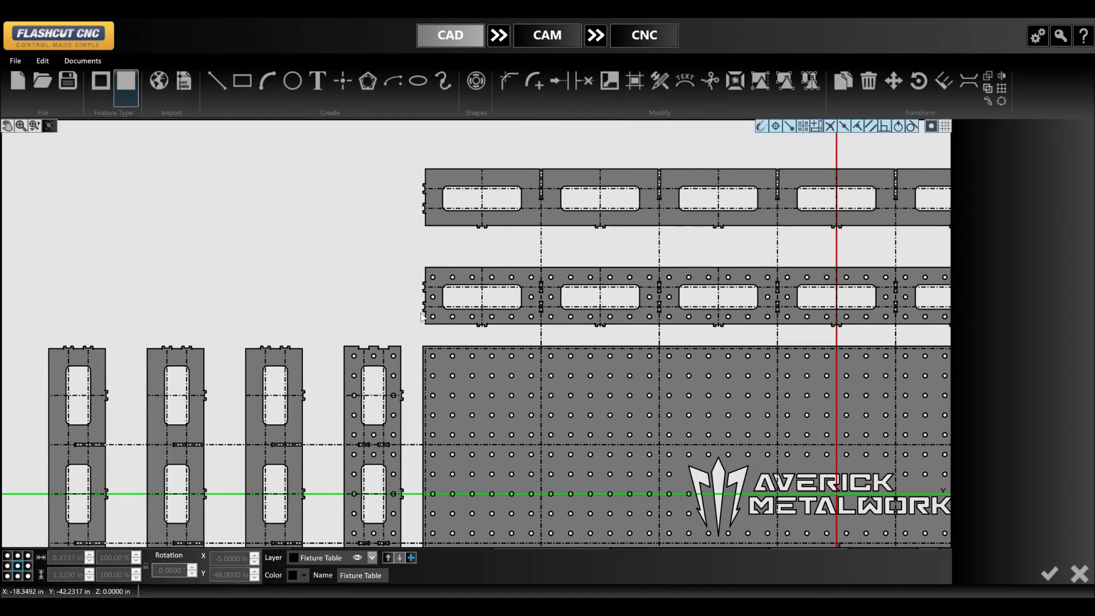
scroll(365, 285, "down", 3)
scroll(397, 282, "up", 2)
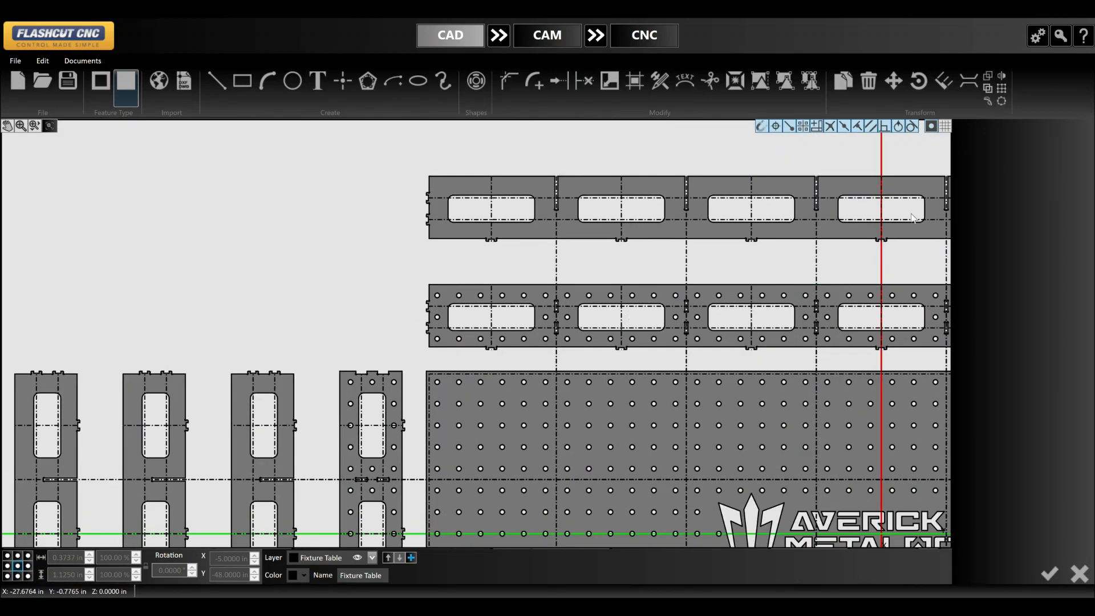
- Show the grid in the drawing area
left_click(945, 126)
scroll(239, 217, "up", 1)
- Sketch a rectangle about 7.5 by 5 in above the side panels, with a smaller one overlapping its upper edge
left_click(229, 204)
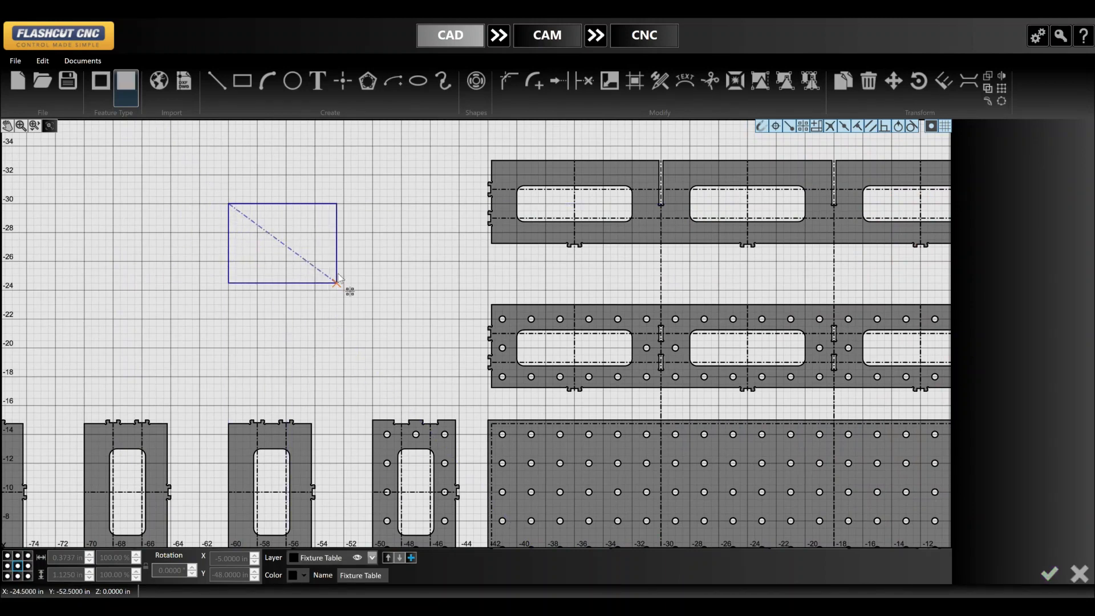
left_click(337, 276)
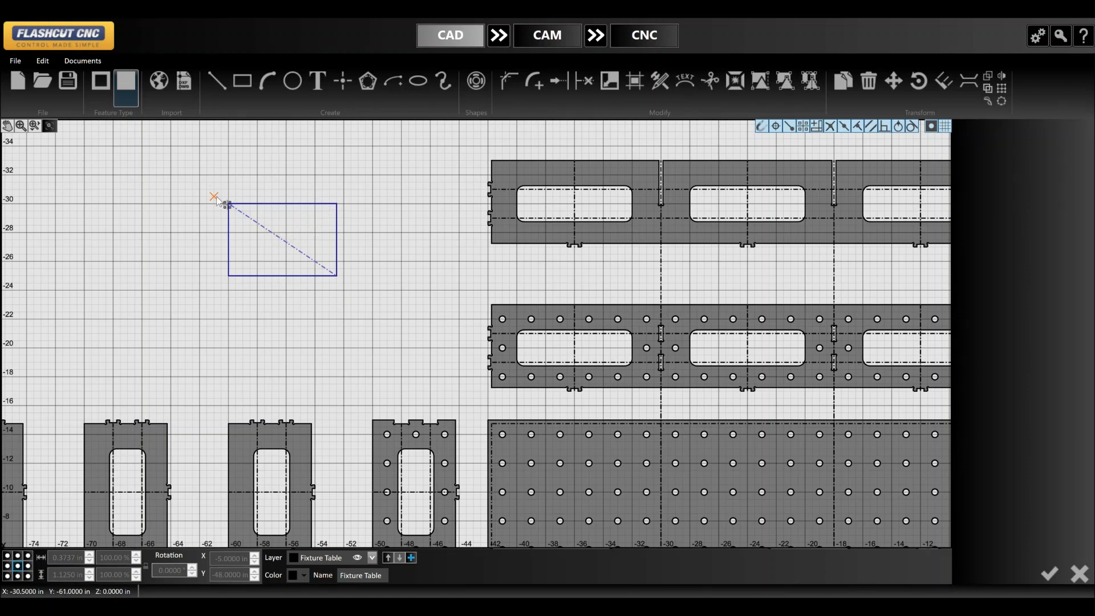
left_click(251, 193)
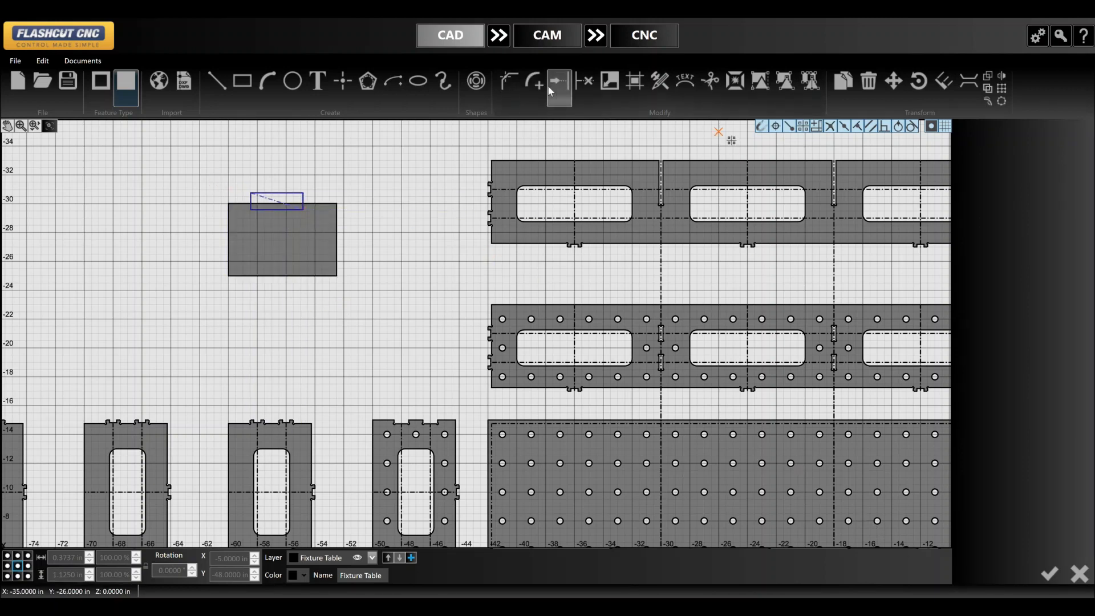
left_click(317, 81)
key("Escape")
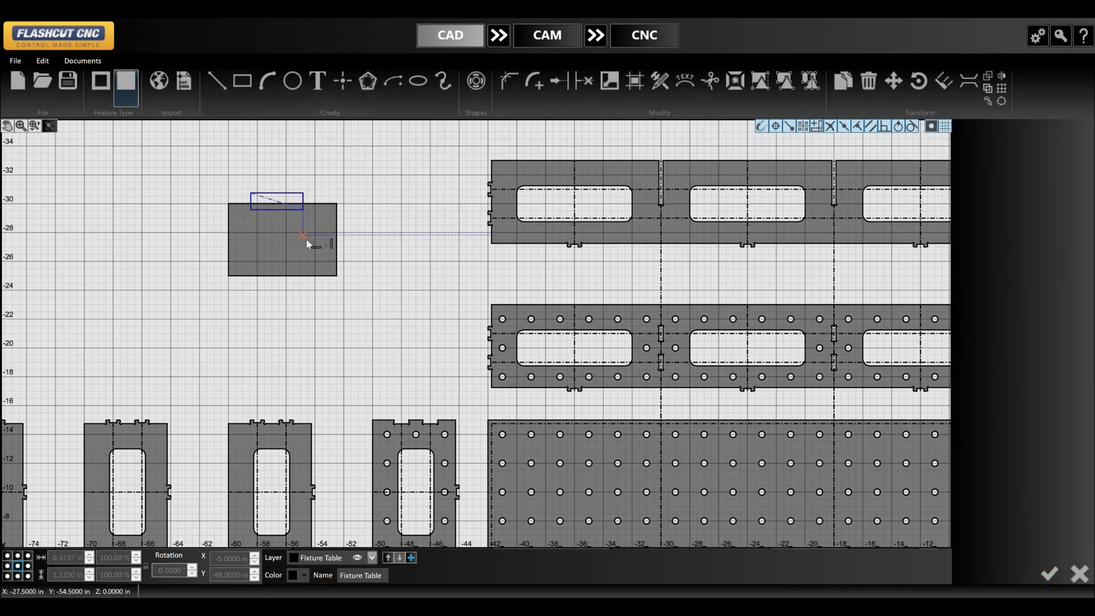
scroll(370, 331, "down", 1)
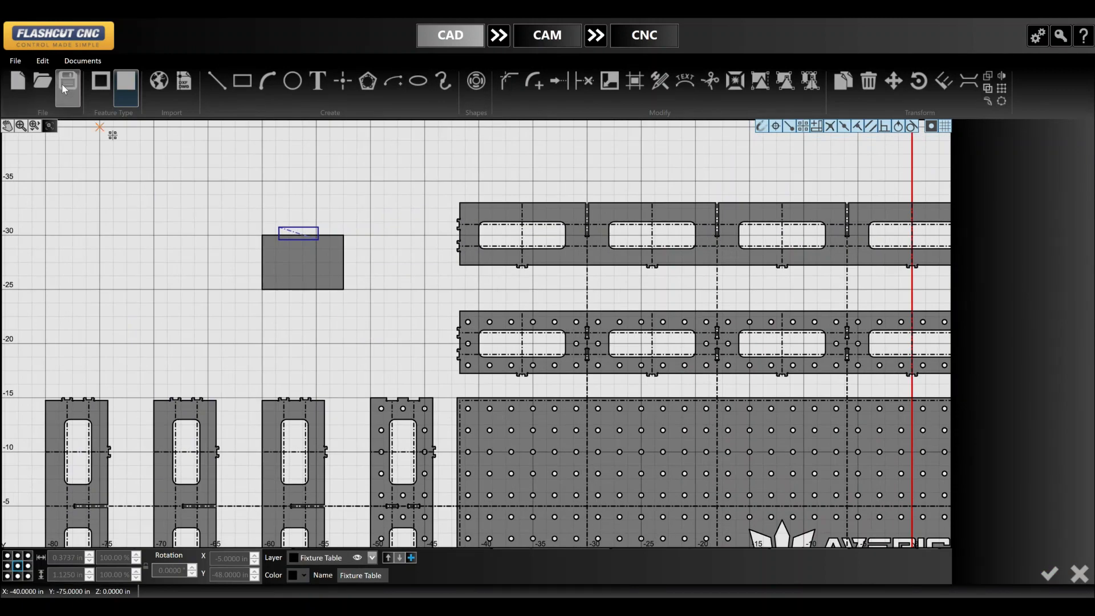
- Select all fixture table parts and hide the Fixture Table layer to clear the drawing area
scroll(666, 350, "down", 2)
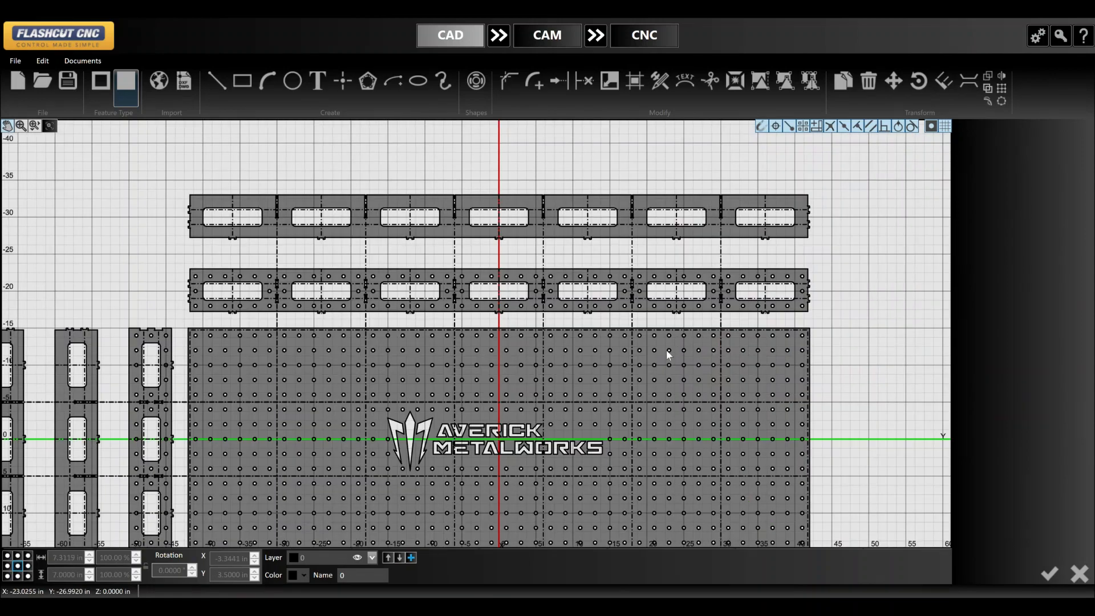
scroll(824, 264, "down", 3)
scroll(712, 275, "up", 2)
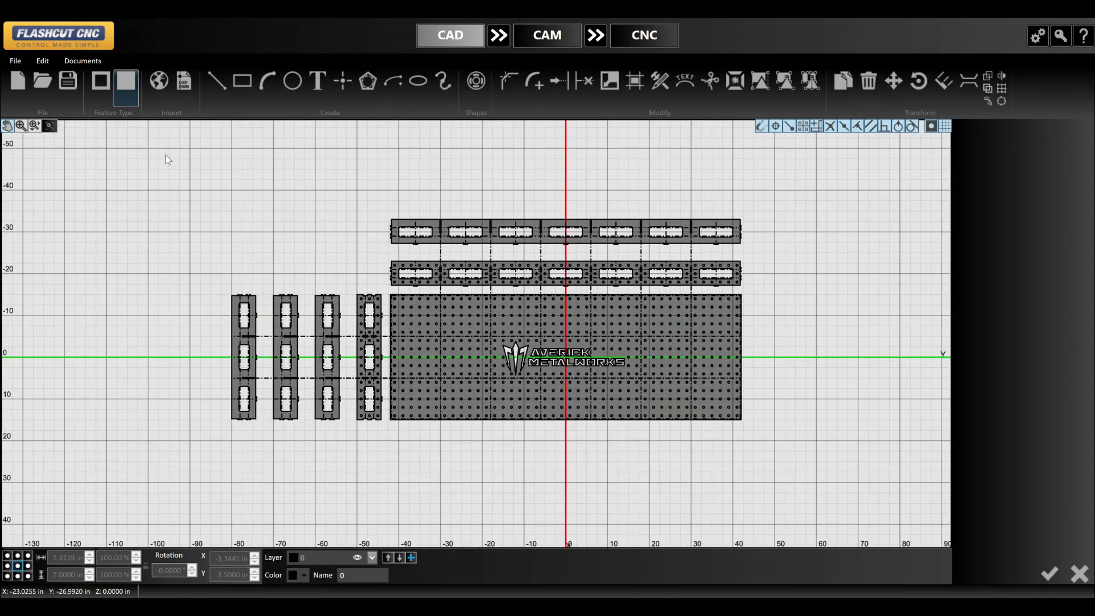
middle_click_drag(166, 154, 101, 145)
left_click_drag(71, 133, 755, 472)
key("Delete")
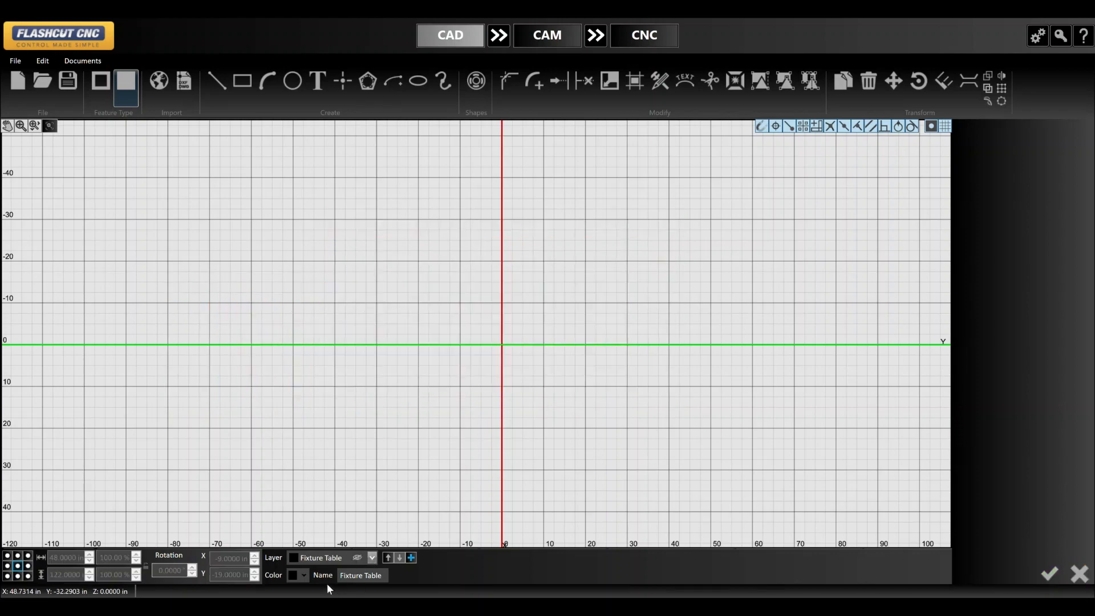
- Draw a 7 by 7 in corner rectangle starting at the origin, with positive X and Y offsets
scroll(521, 318, "up", 5)
key("r")
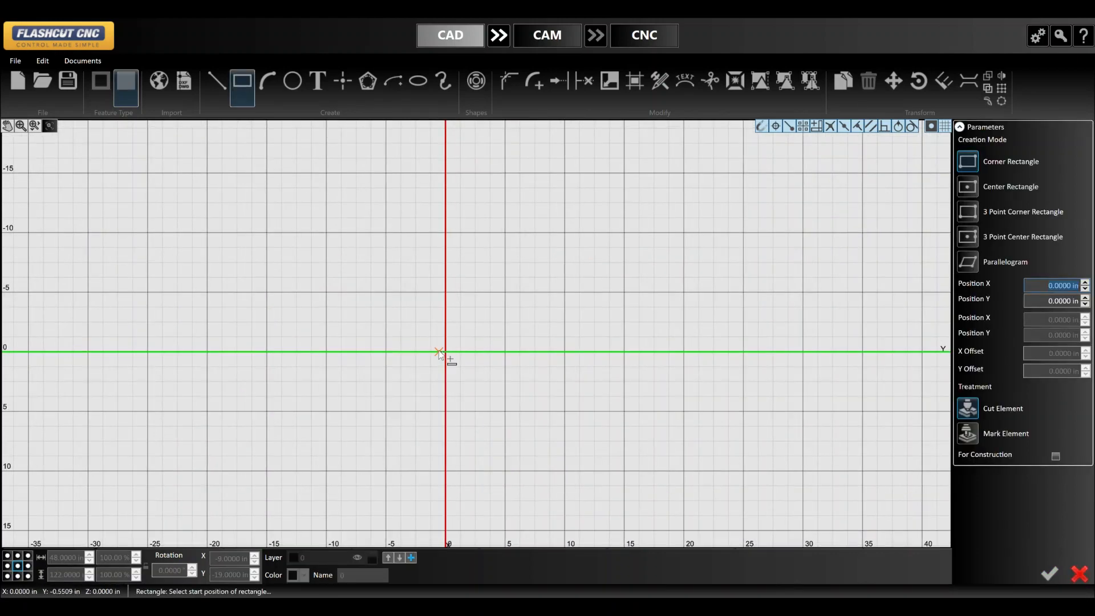
left_click(445, 352)
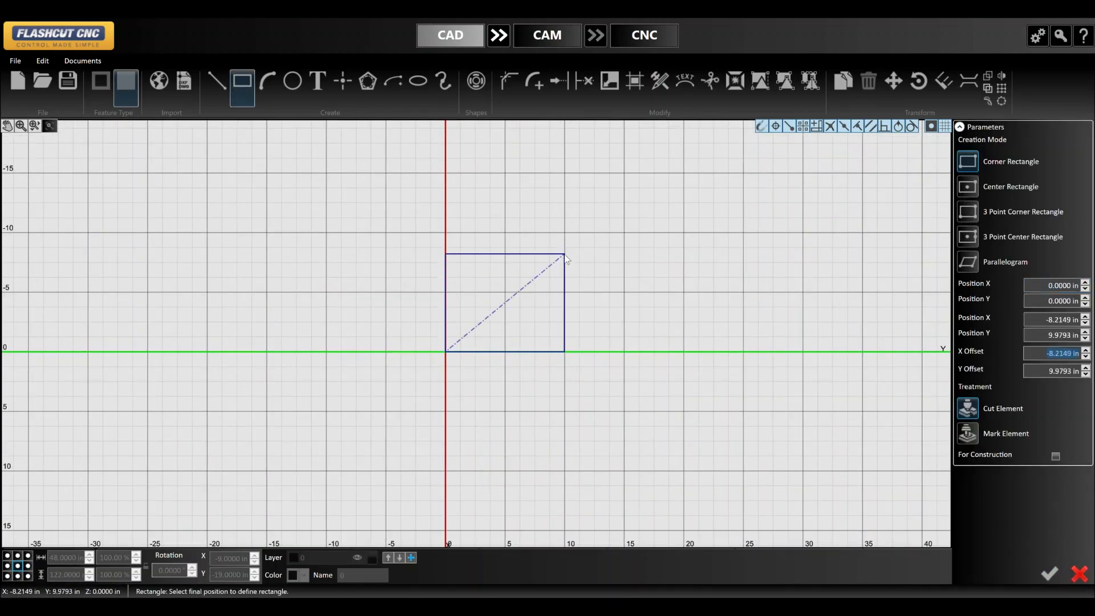
left_click(564, 255)
type("7")
key("Tab")
type("7")
key("Tab")
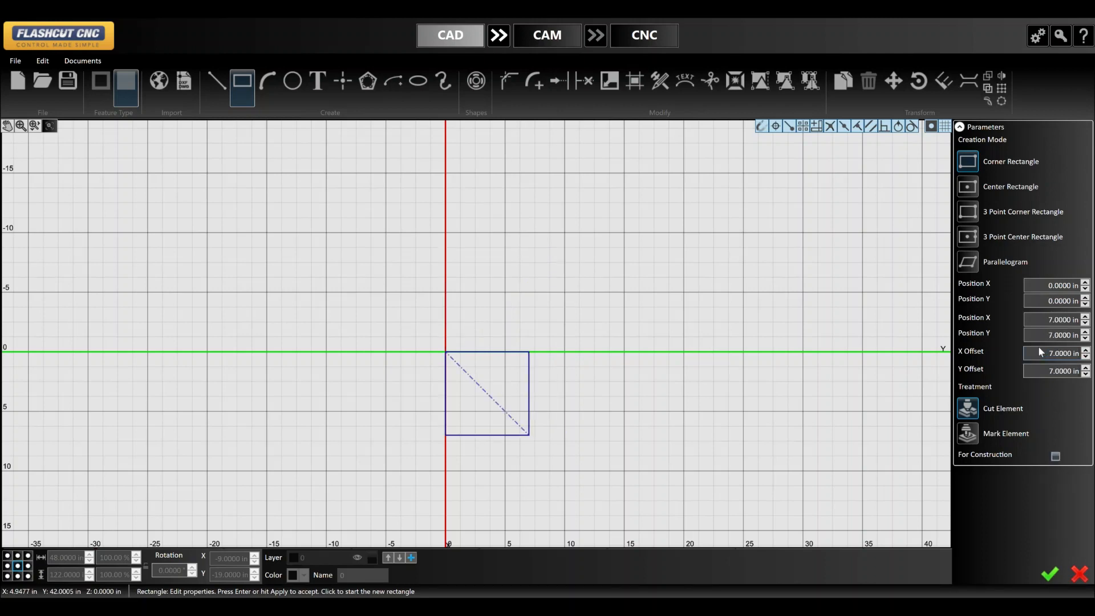
key("Return")
scroll(427, 336, "up", 3)
key("Escape")
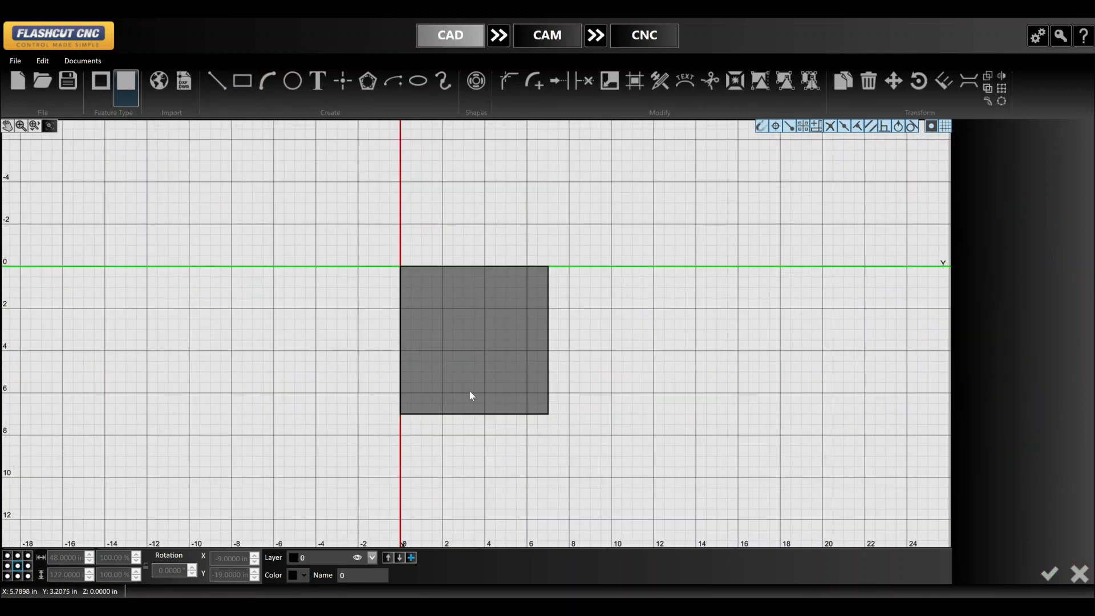
- Draw a diagonal line across the square and trim away the corner opposite the origin to leave a right triangle
key("l")
left_click(400, 413)
left_click(548, 266)
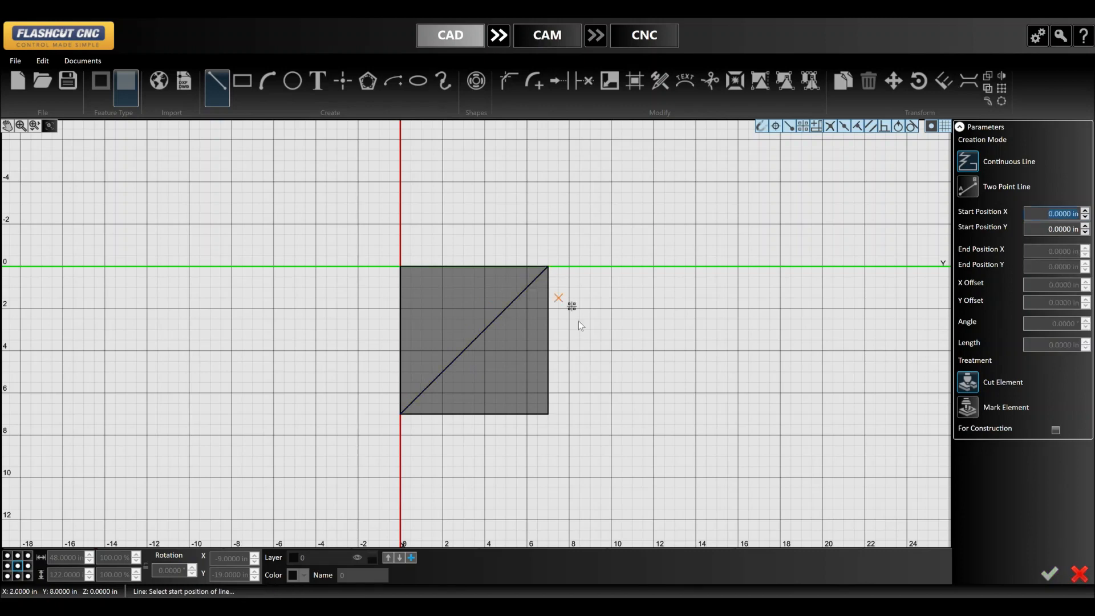
left_click(584, 86)
left_click(548, 353)
scroll(467, 318, "up", 3)
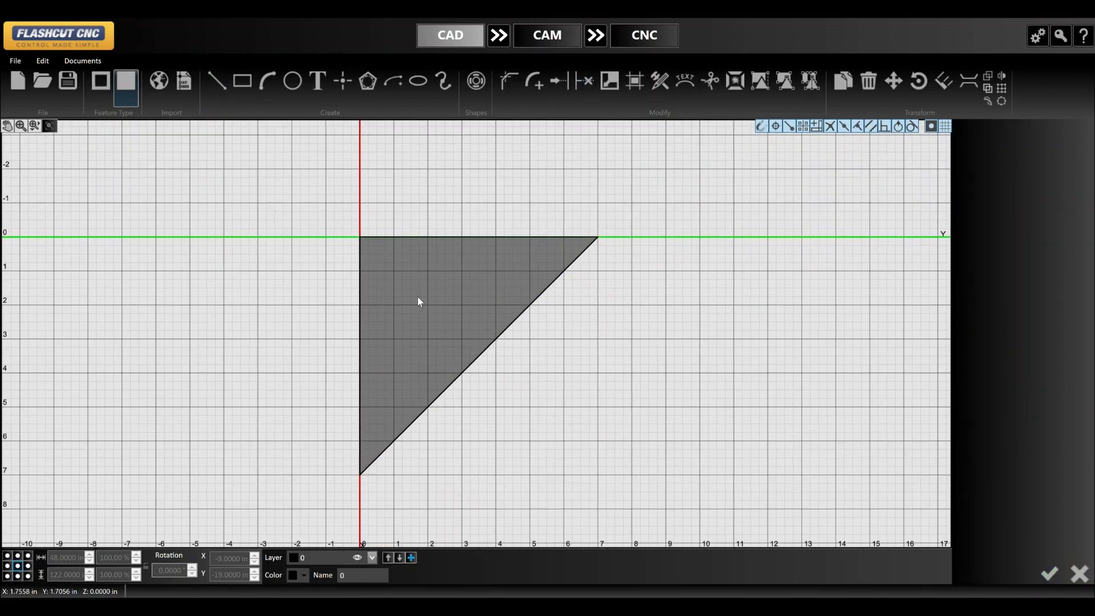
- Draw a 4 by 4 in corner rectangle starting at X 1 in, Y 1 in inside the triangle
key("r")
left_click(395, 272)
left_click(539, 381)
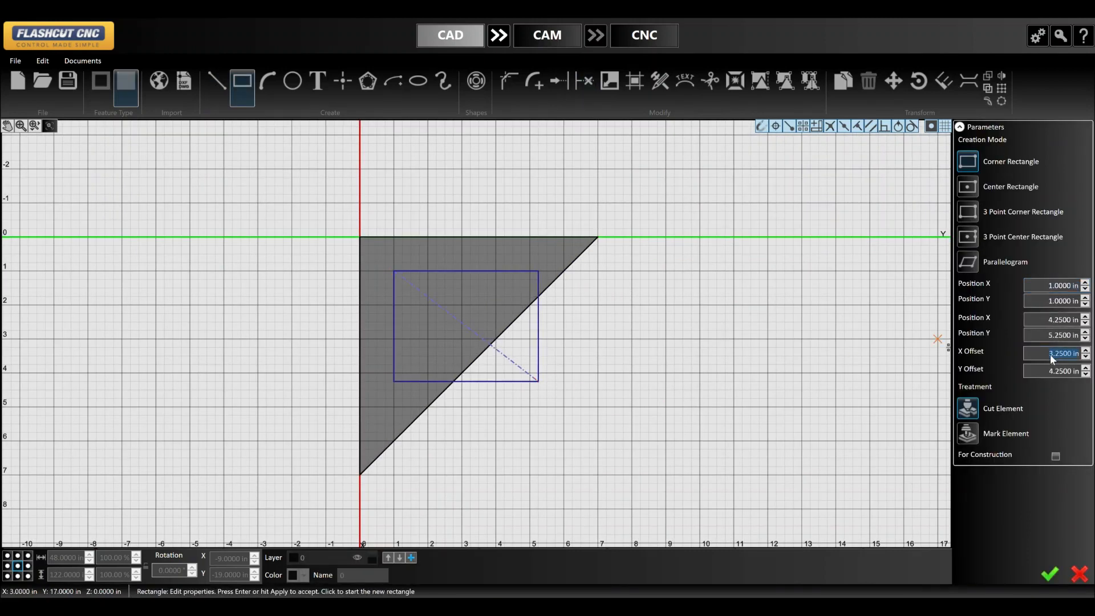
type("4")
key("Tab")
type("4")
key("Tab")
key("Return")
- Move the triangle and the inner square together by 0.25 in in both X and Y
left_click_drag(317, 202, 707, 512)
left_click(894, 80)
type(".25")
key("Tab")
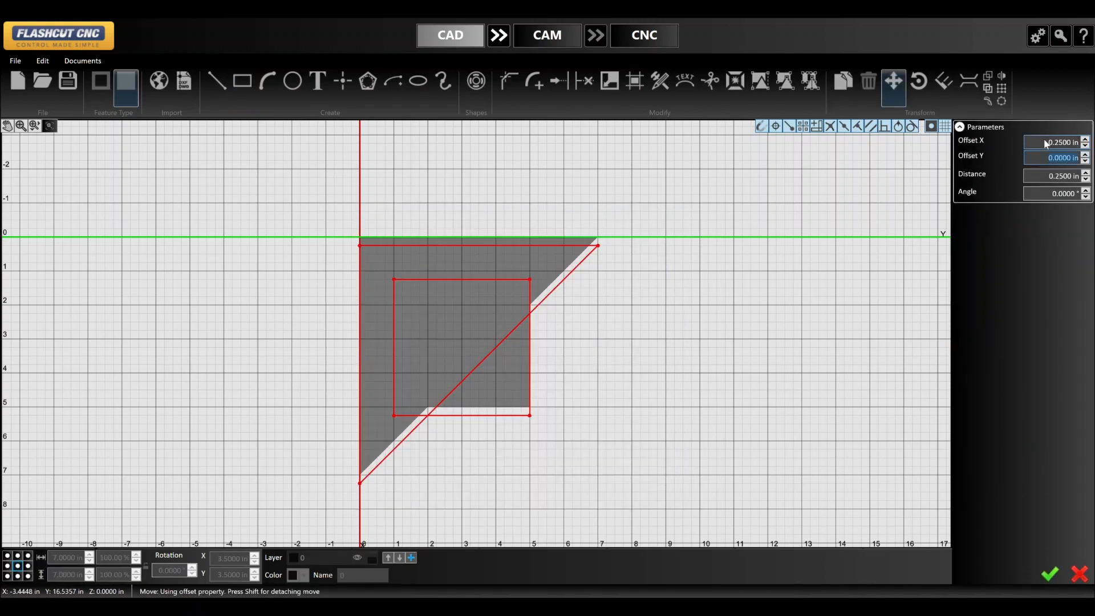
type(".25")
key("Tab")
left_click(1043, 579)
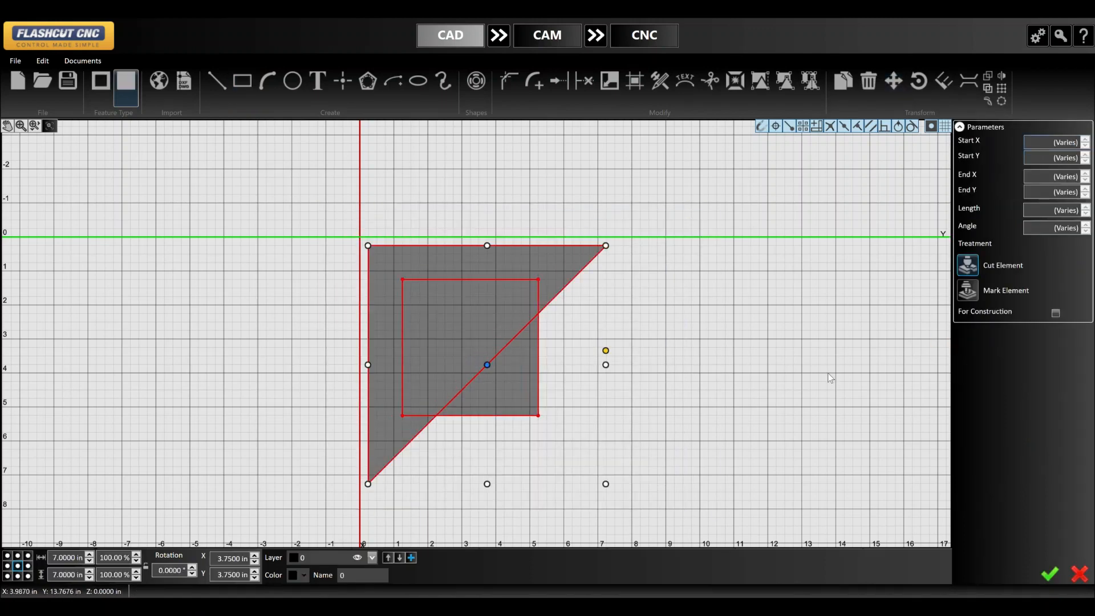
left_click(831, 376)
- Copy the tab profile from the lower edge of the upper test piece in the other document and return to the triangle drawing
scroll(395, 252, "up", 2)
left_click(82, 60)
left_click(98, 74)
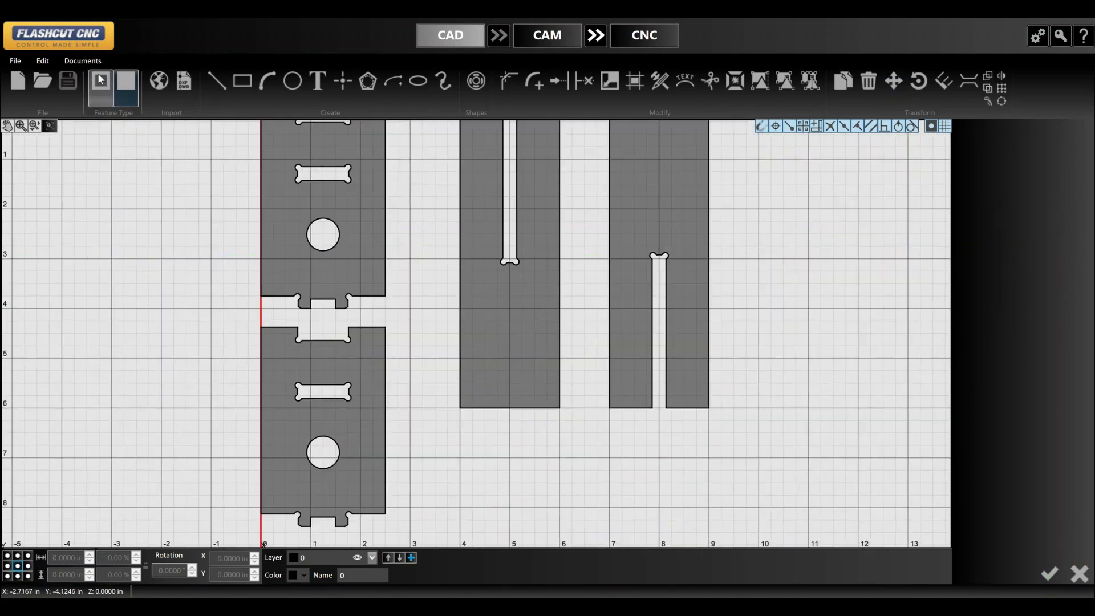
left_click_drag(289, 279, 360, 313)
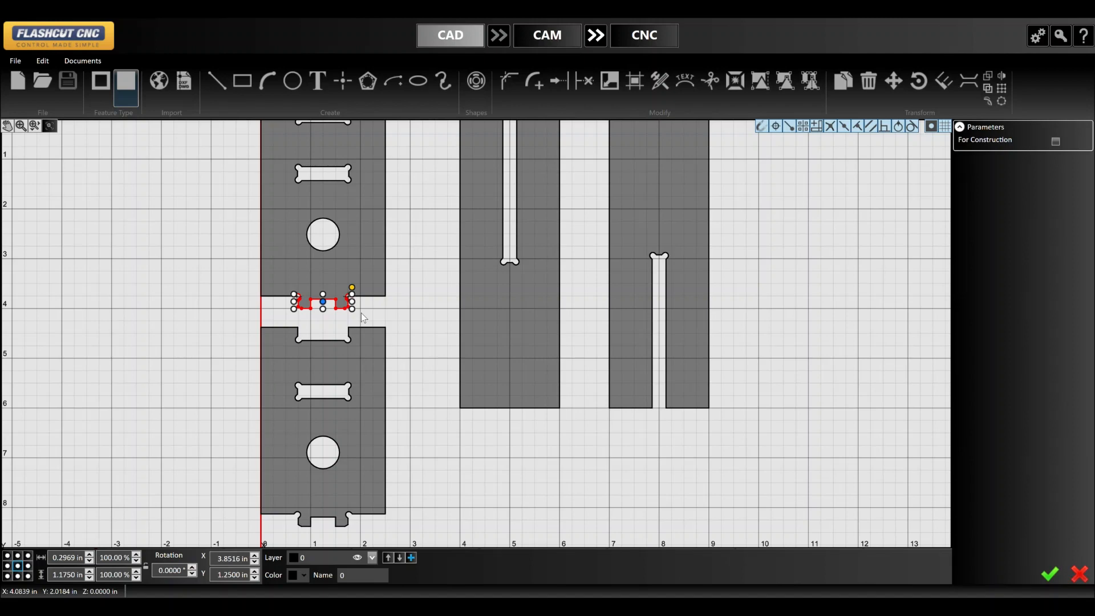
left_click(82, 61)
left_click(100, 100)
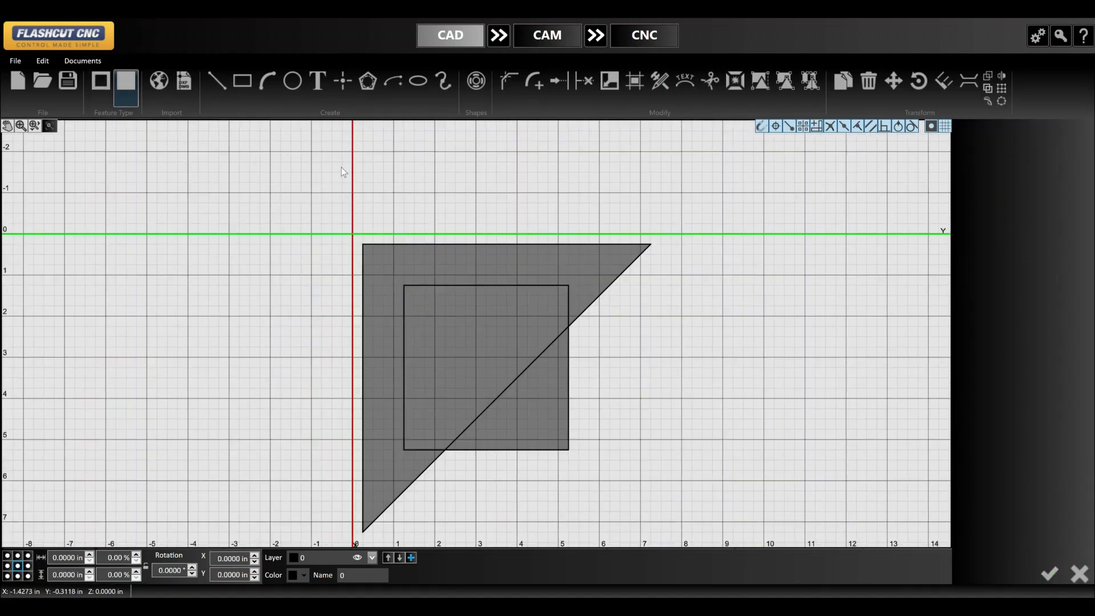
- Paste the copied tab profile above the triangle and rotate it 180°
key("ctrl+v")
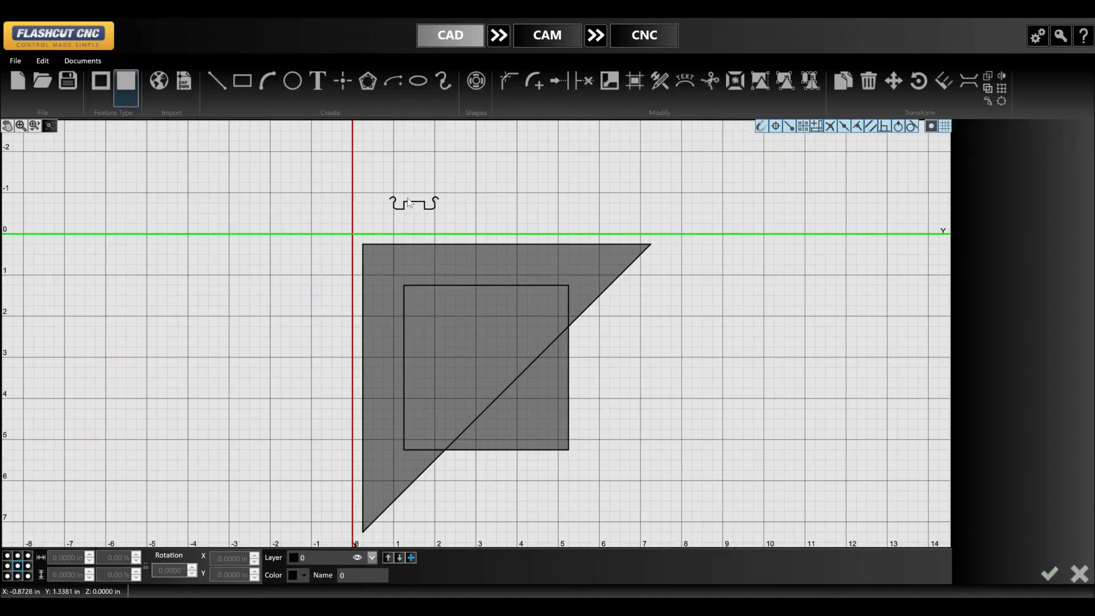
scroll(409, 203, "up", 2)
left_click(414, 205)
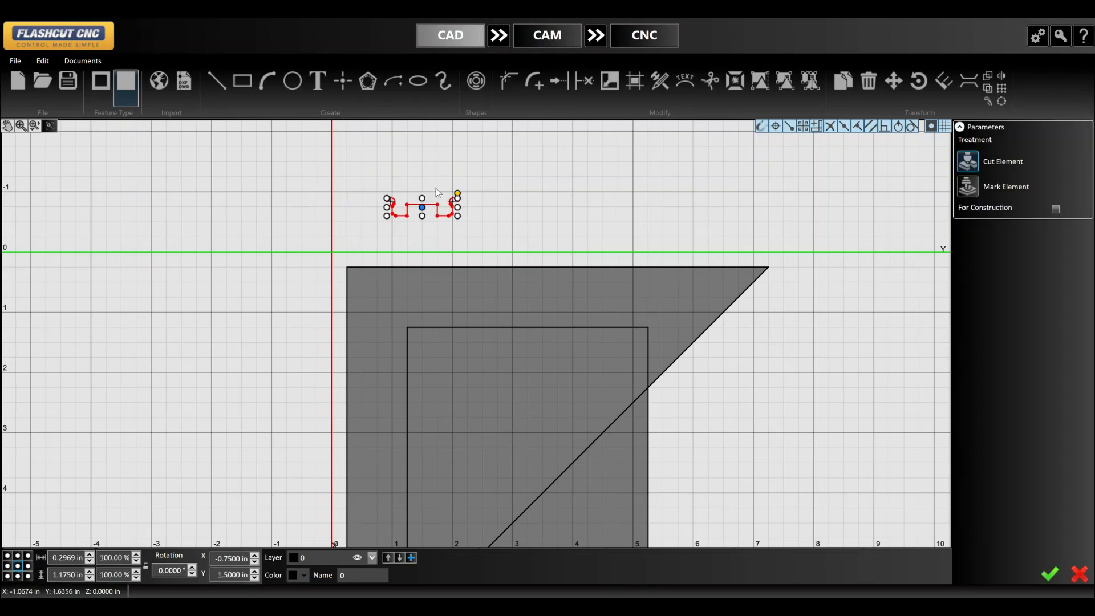
left_click(192, 568)
left_click_drag(188, 572, 154, 570)
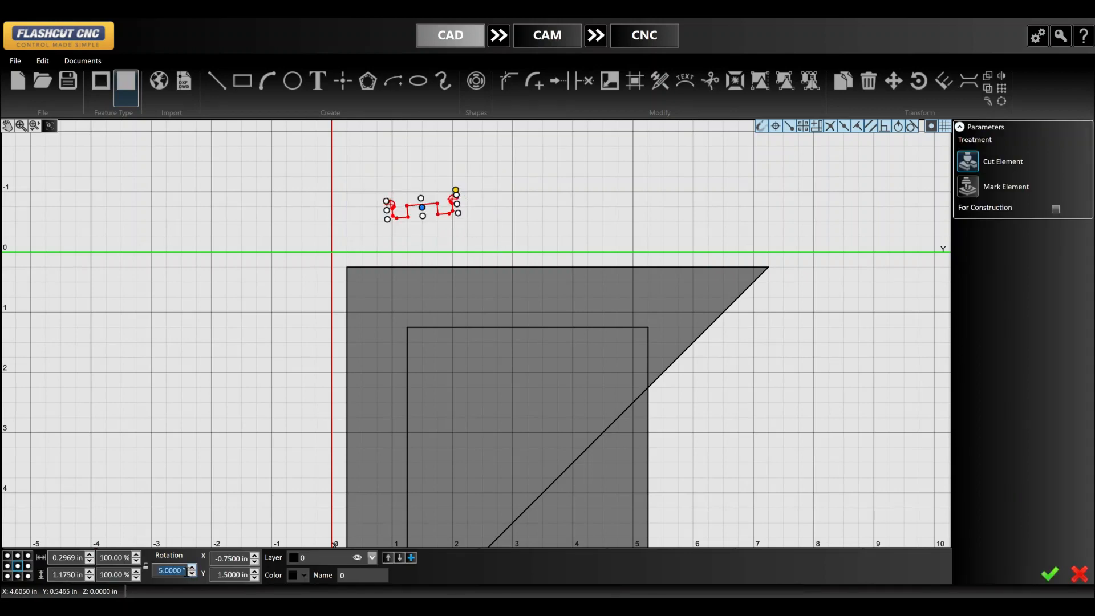
type("180")
left_click(379, 183)
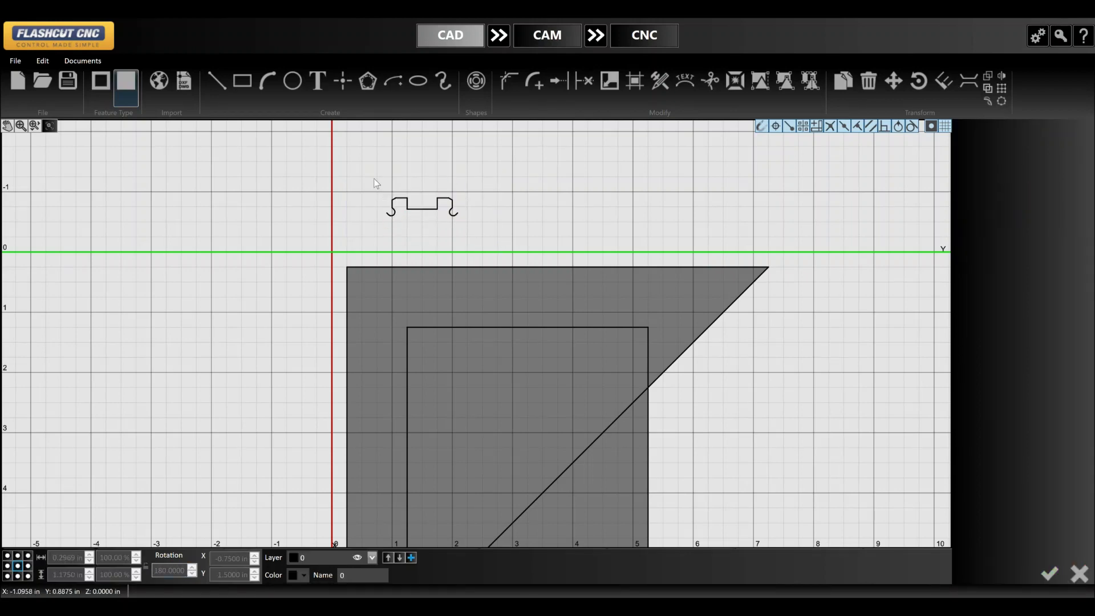
- Position the tab profile by its outer edge midpoint at X 0, Y 2 in on the triangle's upper edge
left_click_drag(334, 161, 524, 255)
left_click_drag(417, 212, 336, 248)
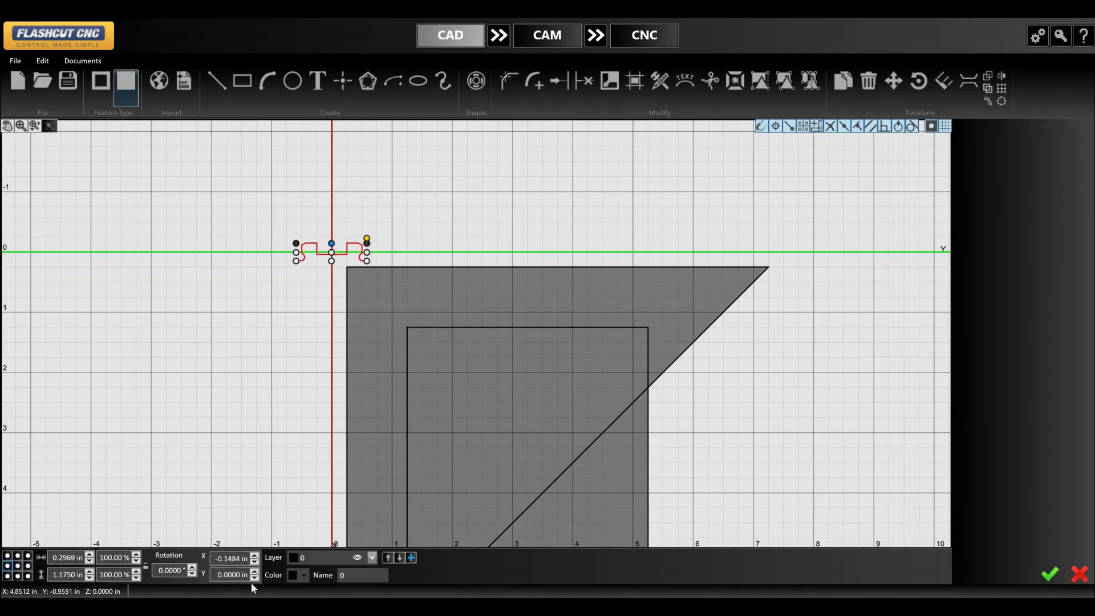
type("0")
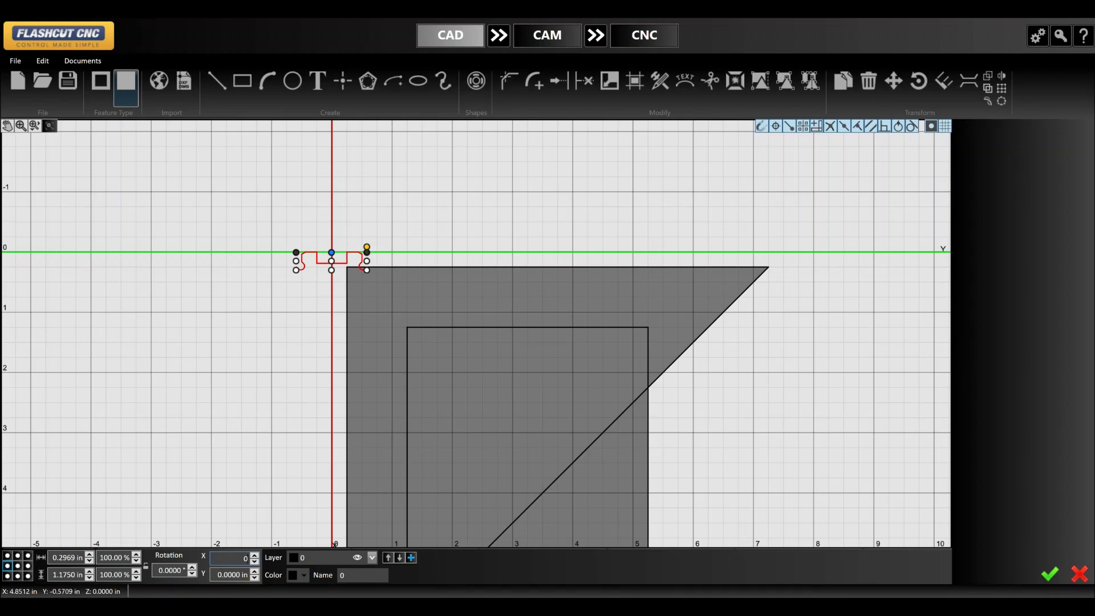
type("2")
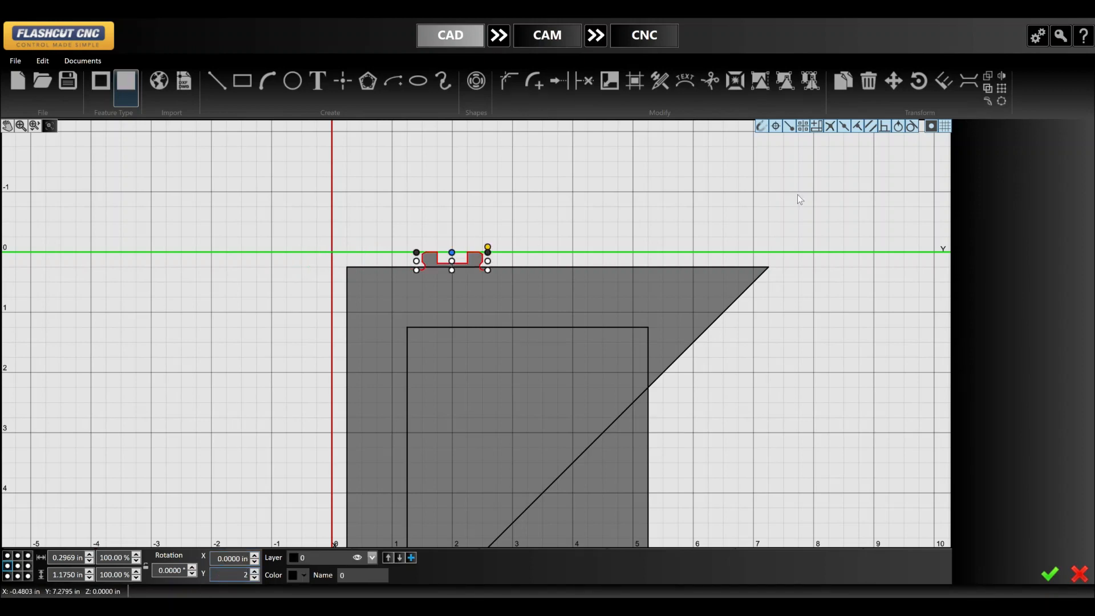
key("Return")
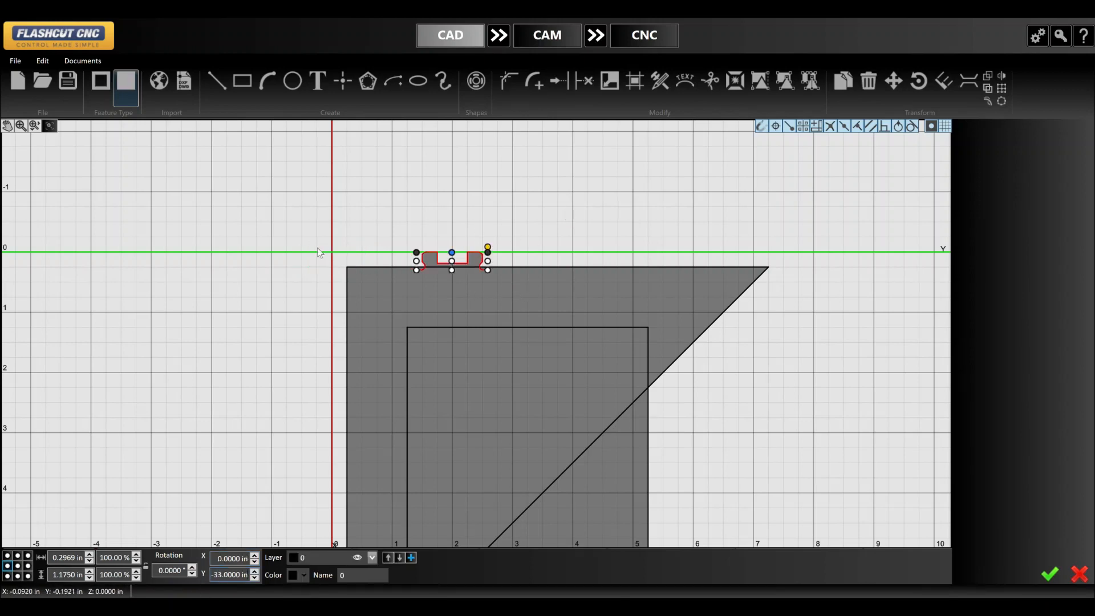
- Linear-pattern the tab along the triangle's upper edge with a count of 2 and 4 in spacing
left_click(1004, 80)
left_click(1002, 88)
left_click(1086, 179)
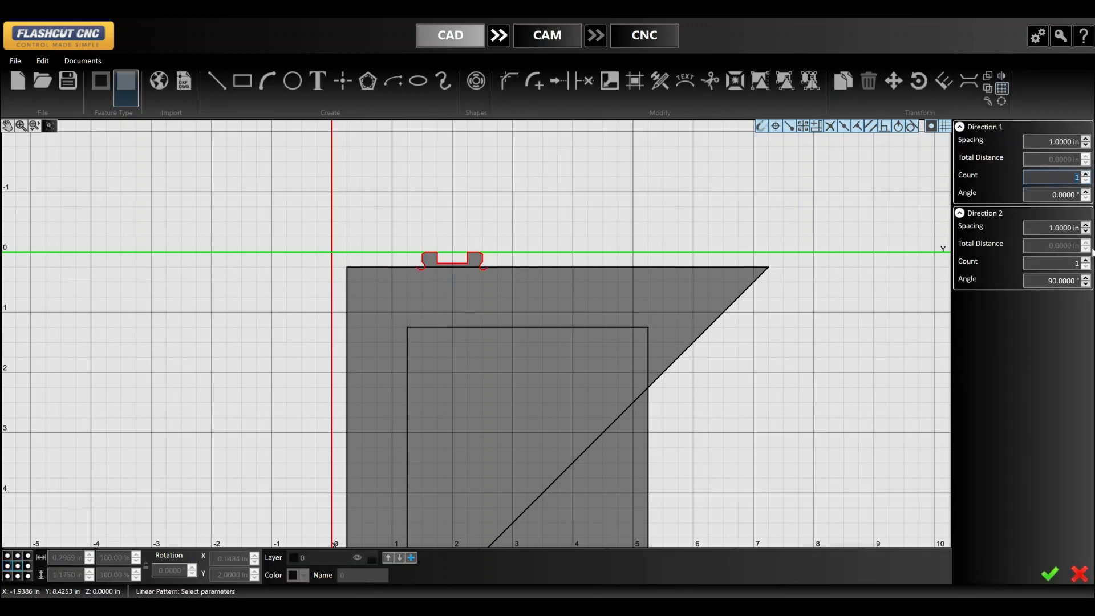
left_click(1086, 259)
type("4")
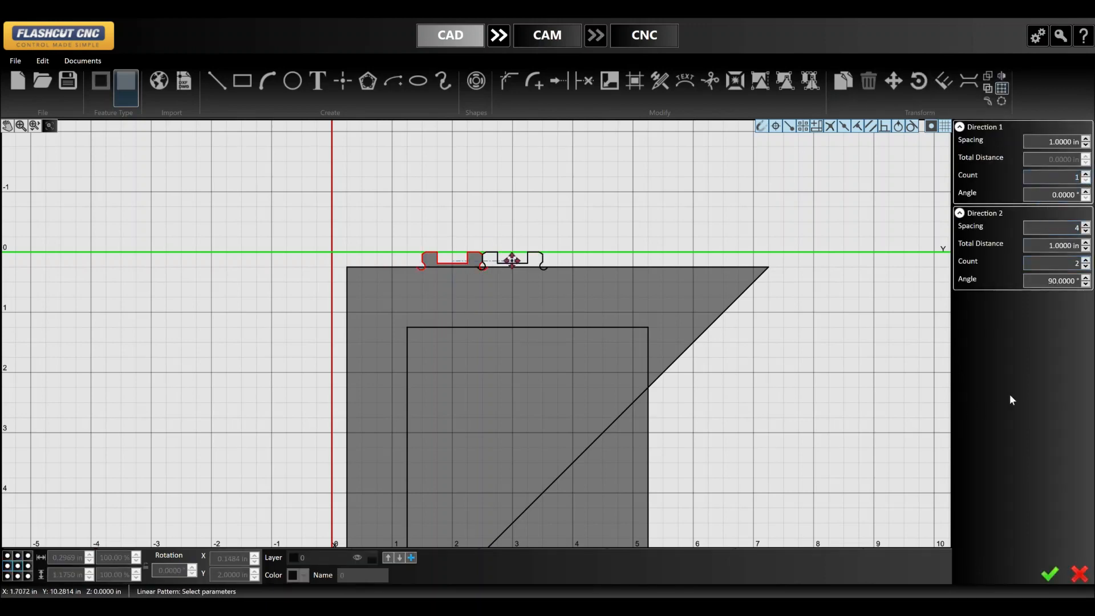
left_click(1055, 582)
scroll(799, 280, "up", 2)
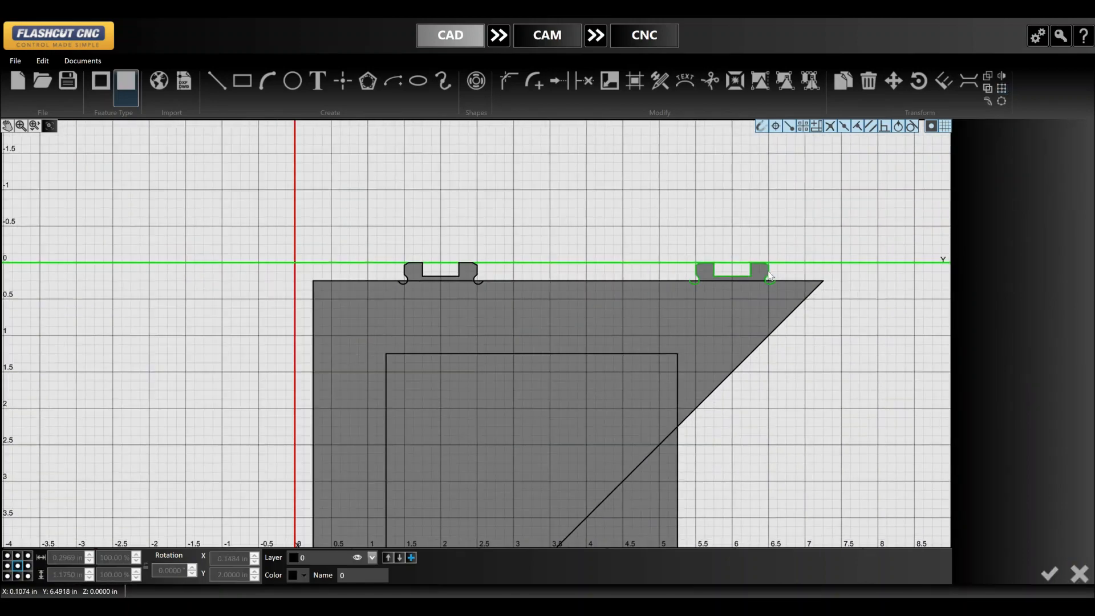
- Duplicate both upper-edge tabs beside the triangle and rotate the copies 90°
scroll(774, 278, "down", 3)
left_click(573, 271, "shift")
scroll(753, 251, "down", 3)
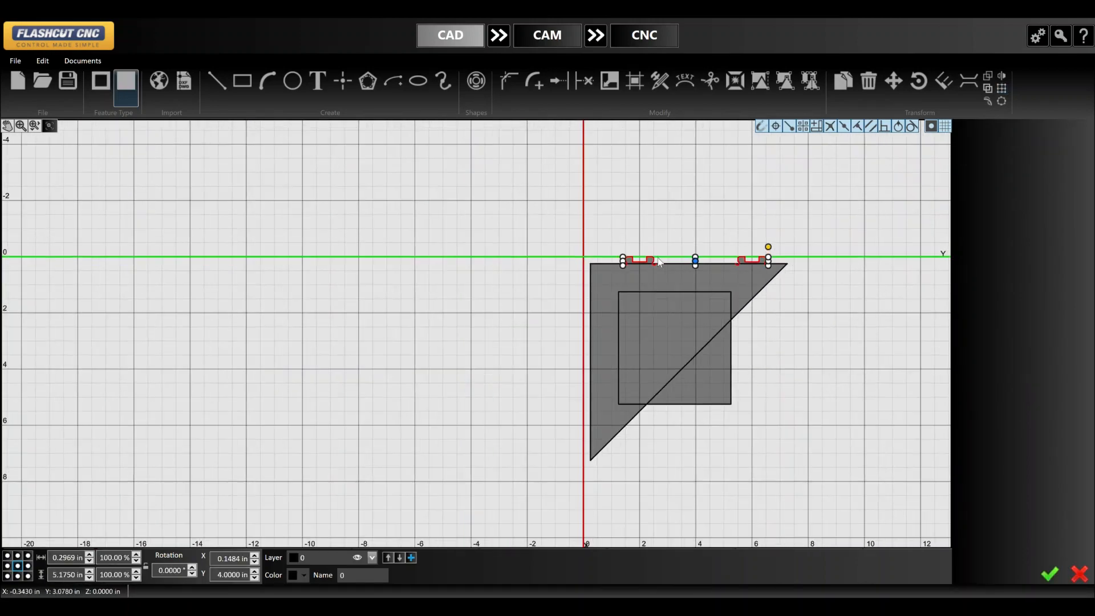
scroll(751, 317, "up", 2)
key("ctrl+v")
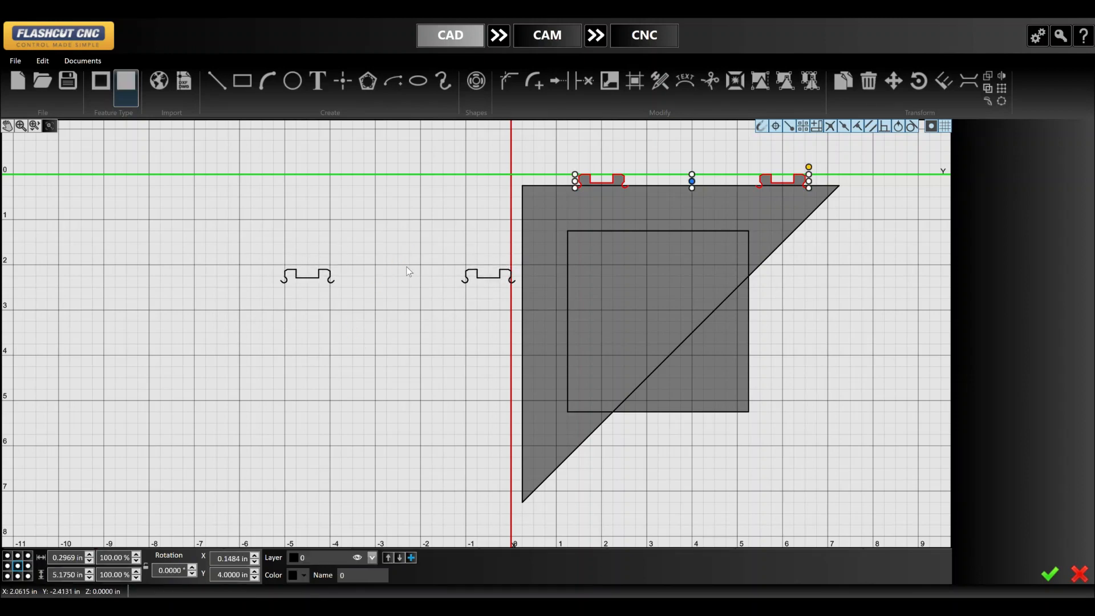
left_click(485, 284)
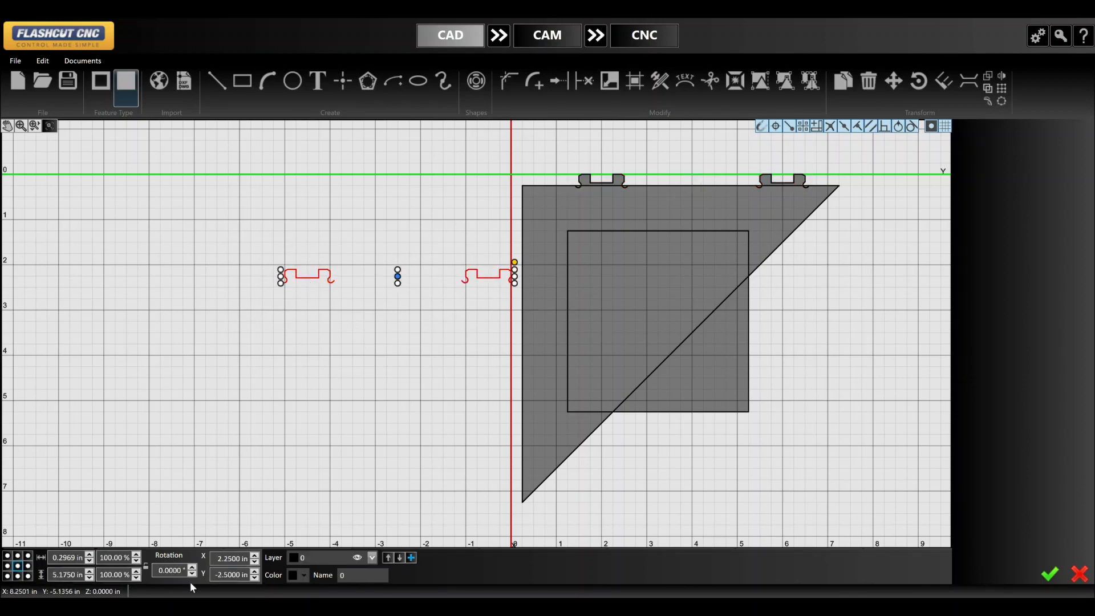
type("90")
key("Return")
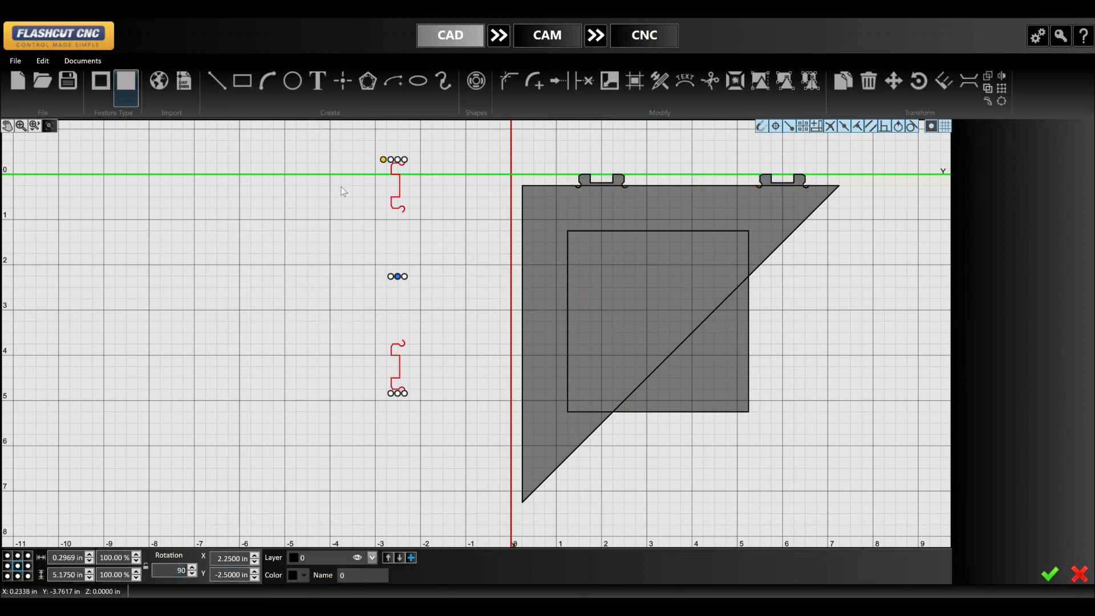
- Move the rotated tabs onto the axis beside the triangle's left edge and delete the lower one
left_click_drag(397, 276, 515, 334)
scroll(520, 215, "up", 15)
key("Escape")
scroll(442, 222, "down", 12)
left_click(453, 488)
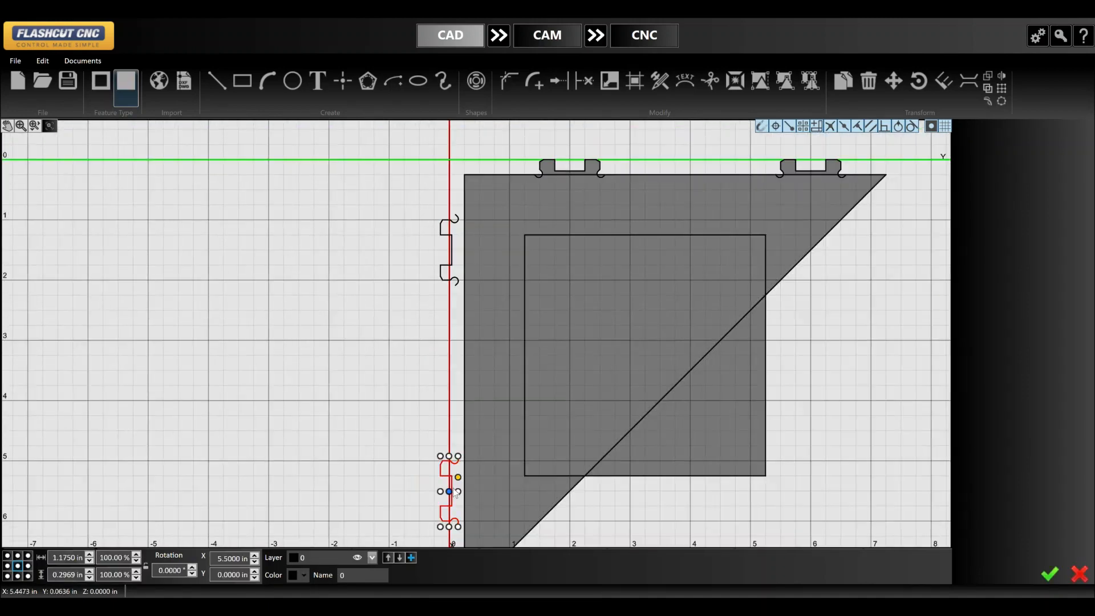
key("Delete")
- Position the remaining rotated tab by its outer edge midpoint at X 2 in, Y 0
left_click(452, 266)
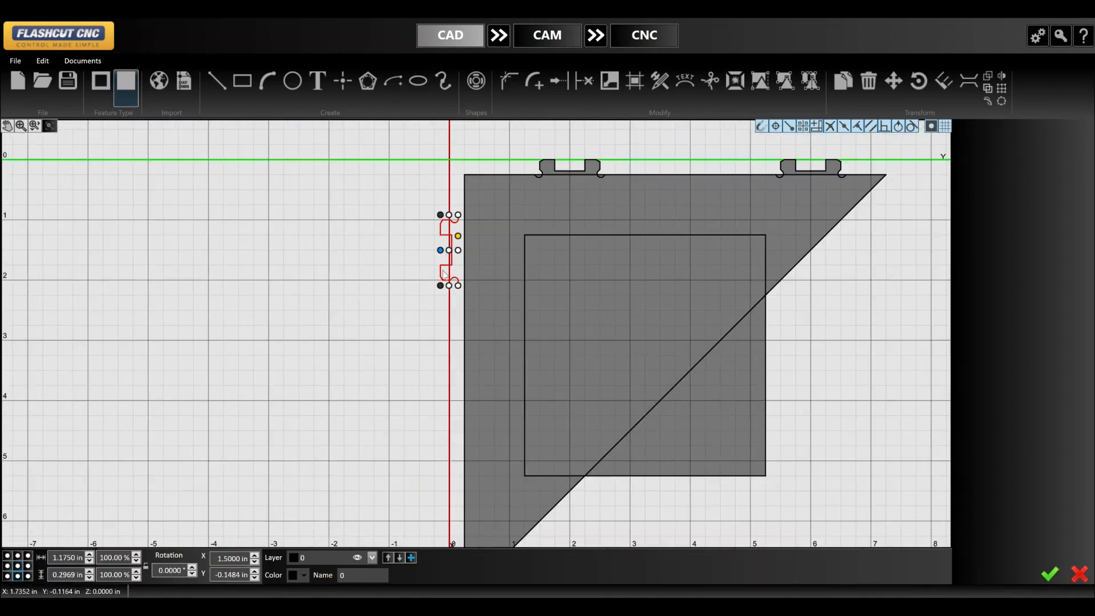
type("2")
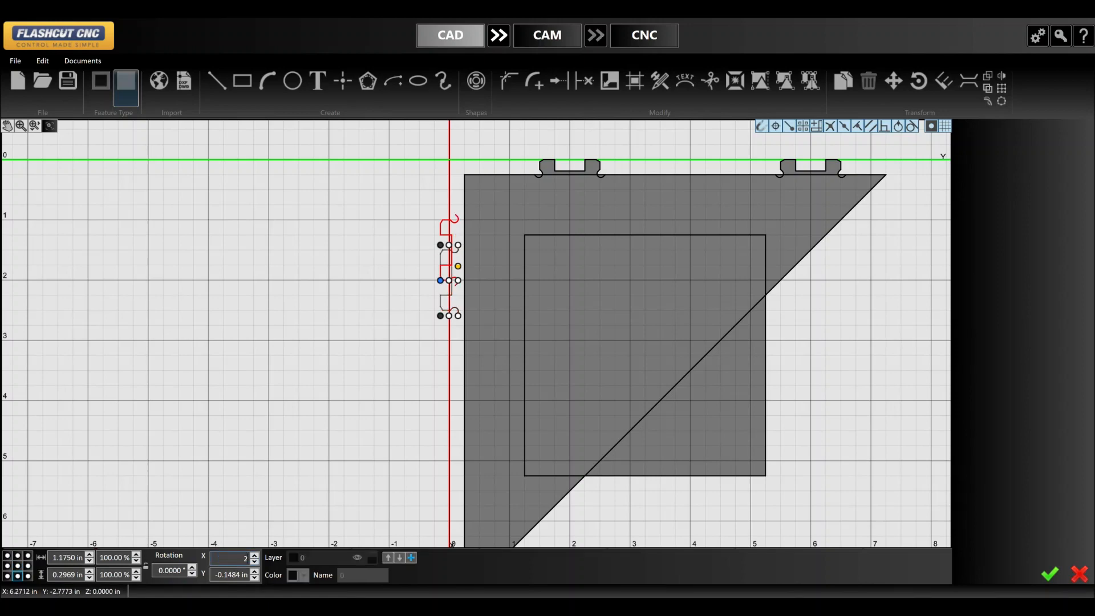
key("Tab")
type("0")
key("Return")
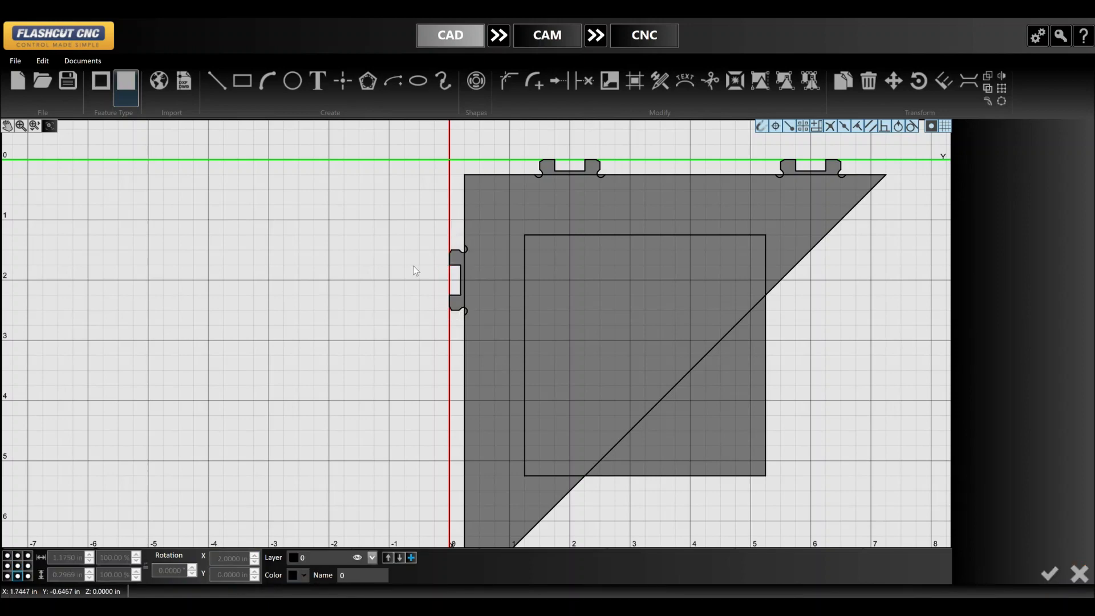
- Linear-pattern the left-edge tab down the triangle's vertical edge with a count of 2 and 4 in spacing
left_click(456, 259)
left_click(1001, 89)
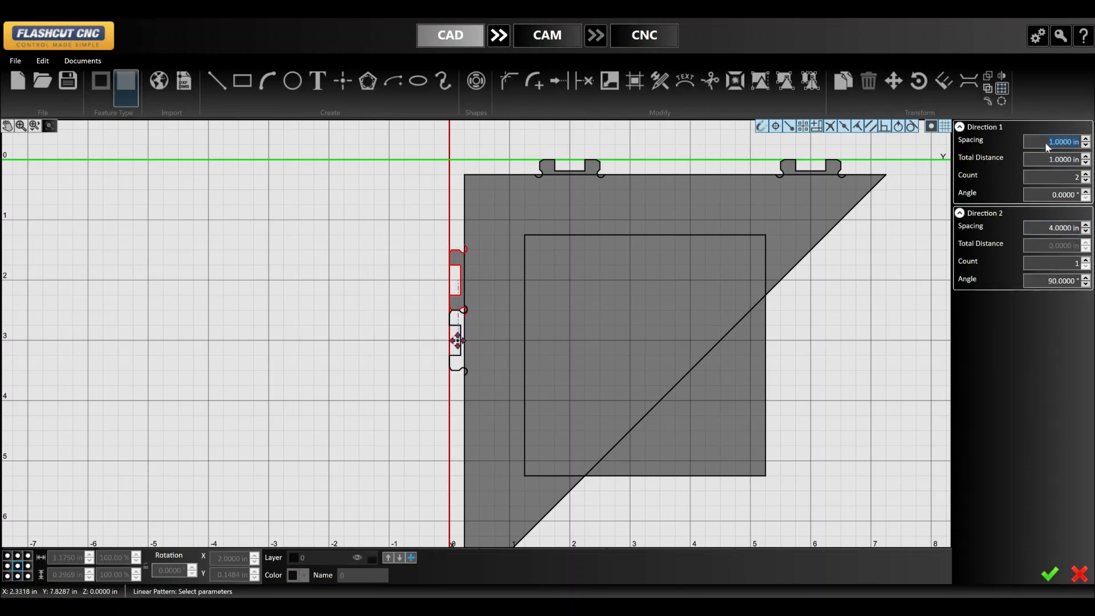
type("4")
key("Return")
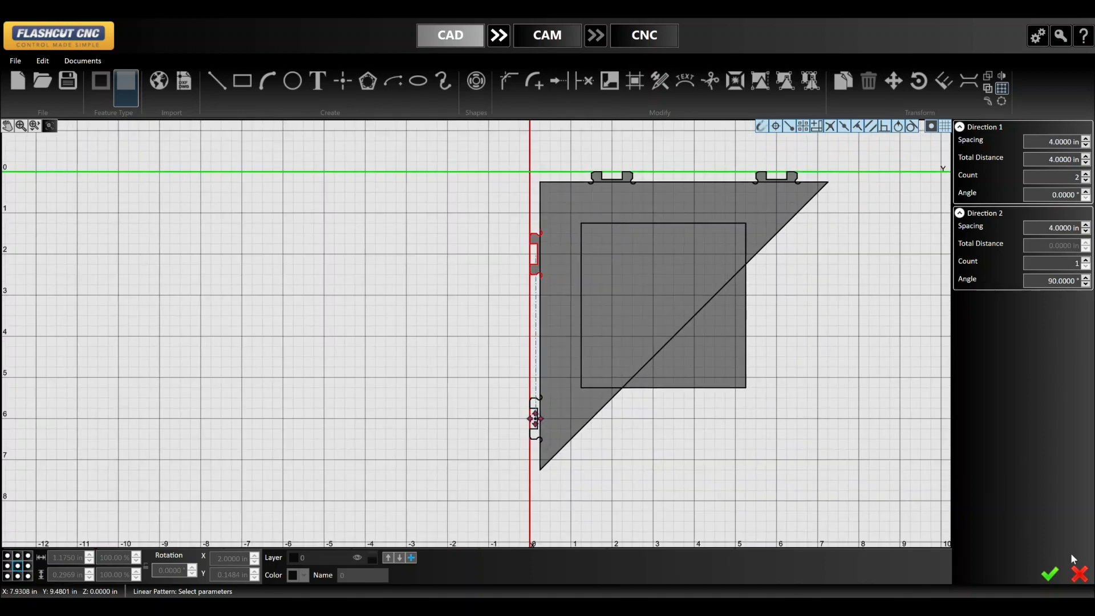
left_click(1050, 573)
- Trim the triangle's left edge where it crosses the two tabs and their relief notches
scroll(550, 238, "up", 8)
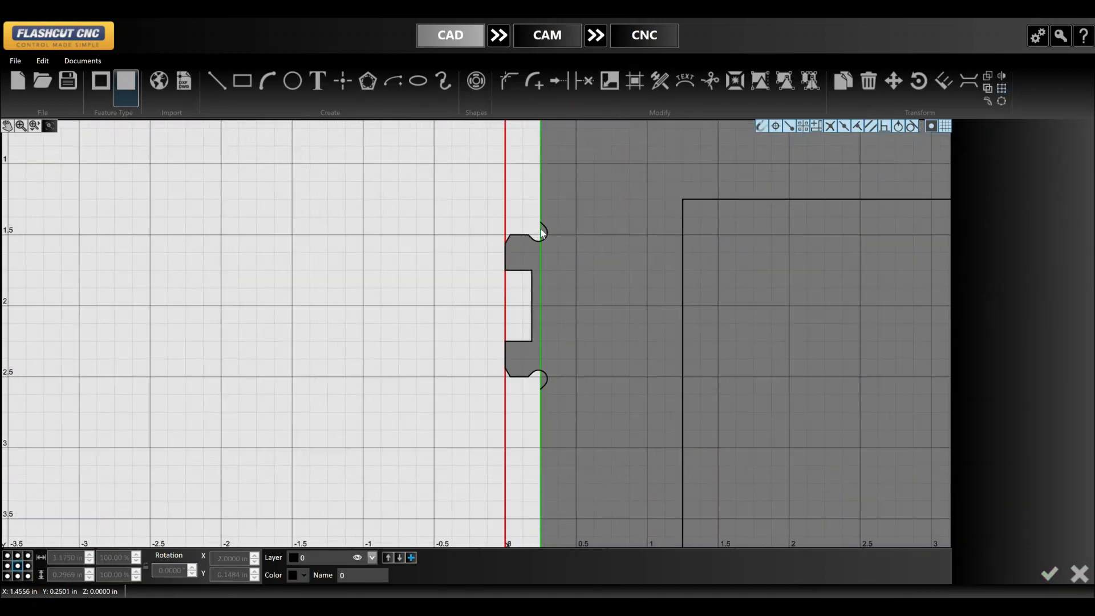
left_click(584, 81)
left_click(541, 314)
scroll(542, 314, "down", 5)
scroll(560, 378, "up", 4)
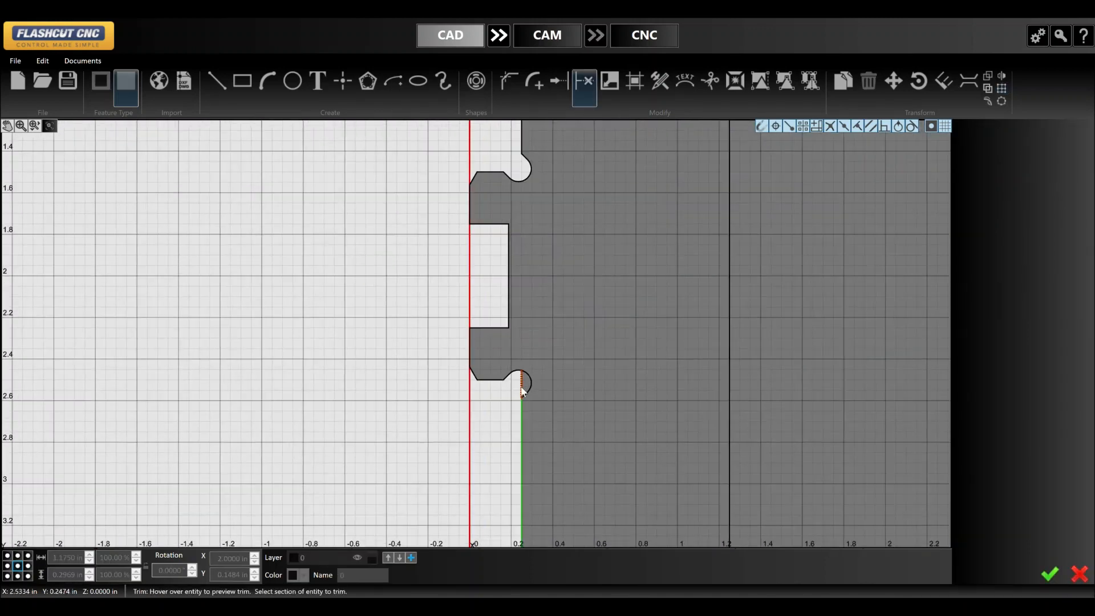
left_click(522, 387)
scroll(502, 239, "down", 7)
scroll(509, 400, "up", 4)
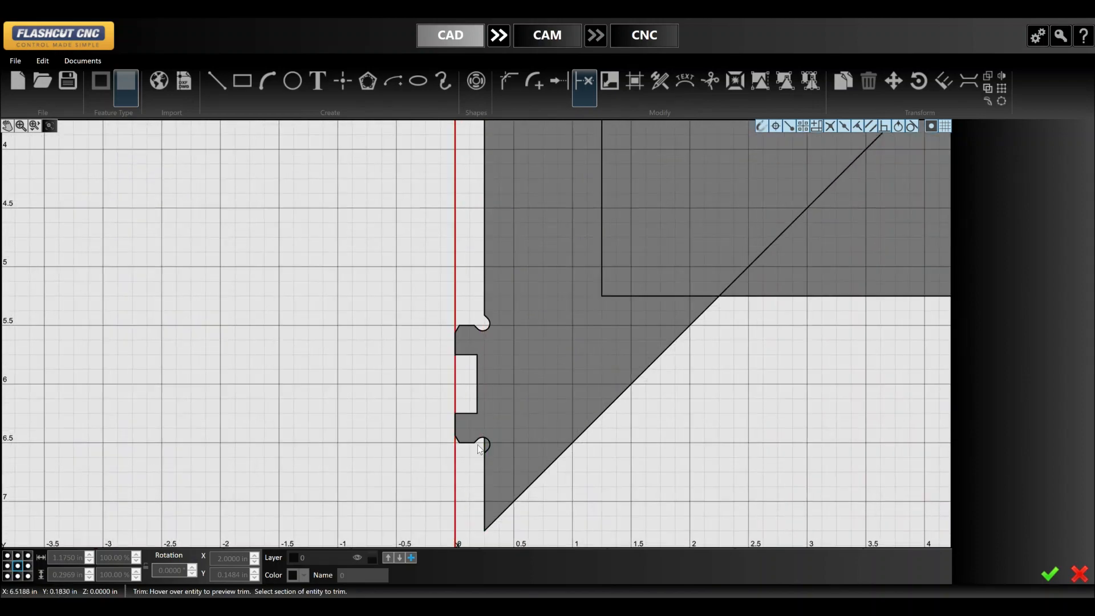
scroll(456, 459, "down", 5)
scroll(727, 235, "up", 7)
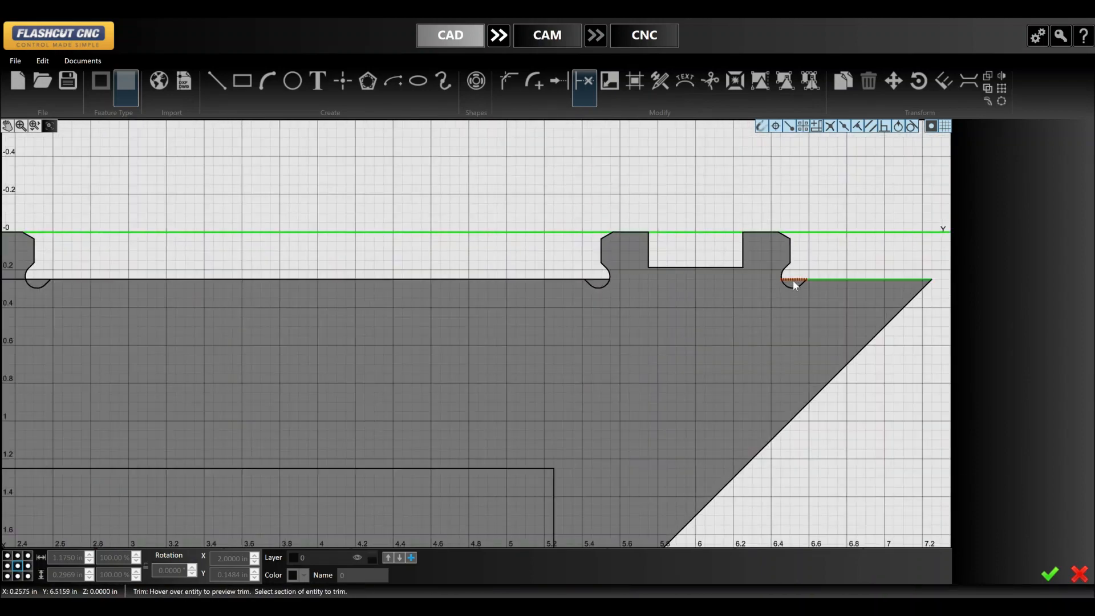
- Trim the triangle's upper edge where it crosses the two tabs and their relief notches
left_click(793, 281)
left_click(597, 281)
scroll(709, 282, "down", 5)
scroll(405, 275, "up", 7)
left_click(310, 295)
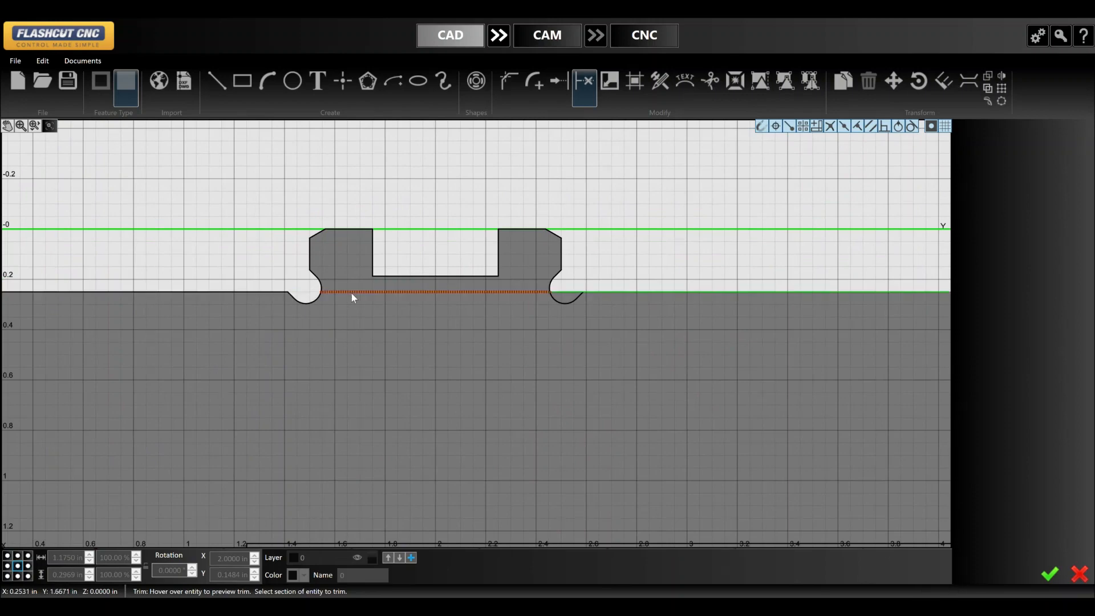
left_click(351, 294)
scroll(519, 330, "down", 6)
key("Escape")
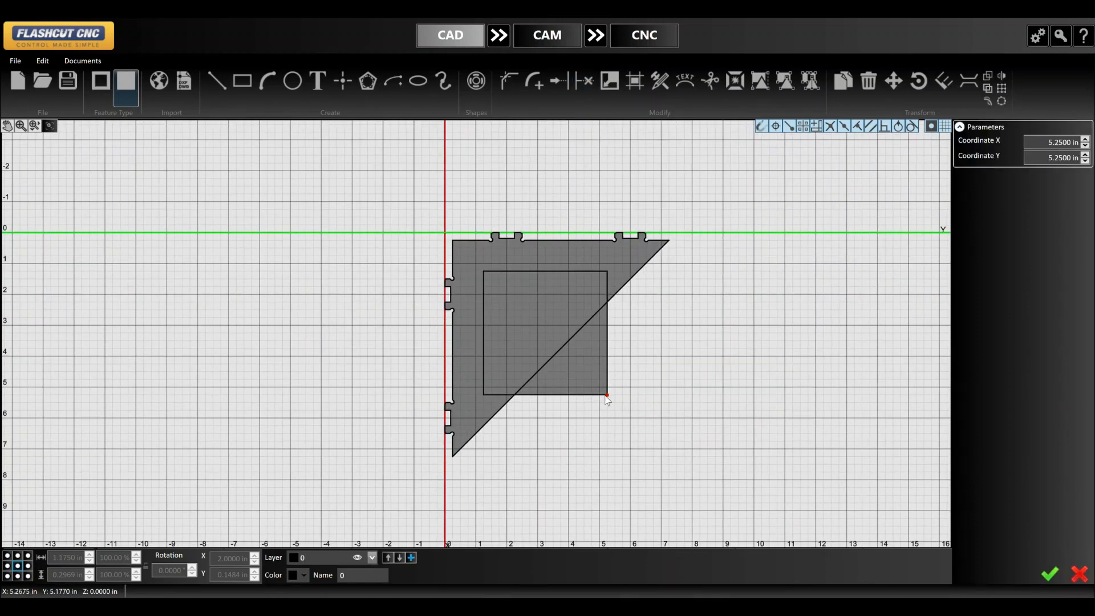
key("f")
key("Escape")
key("Escape")
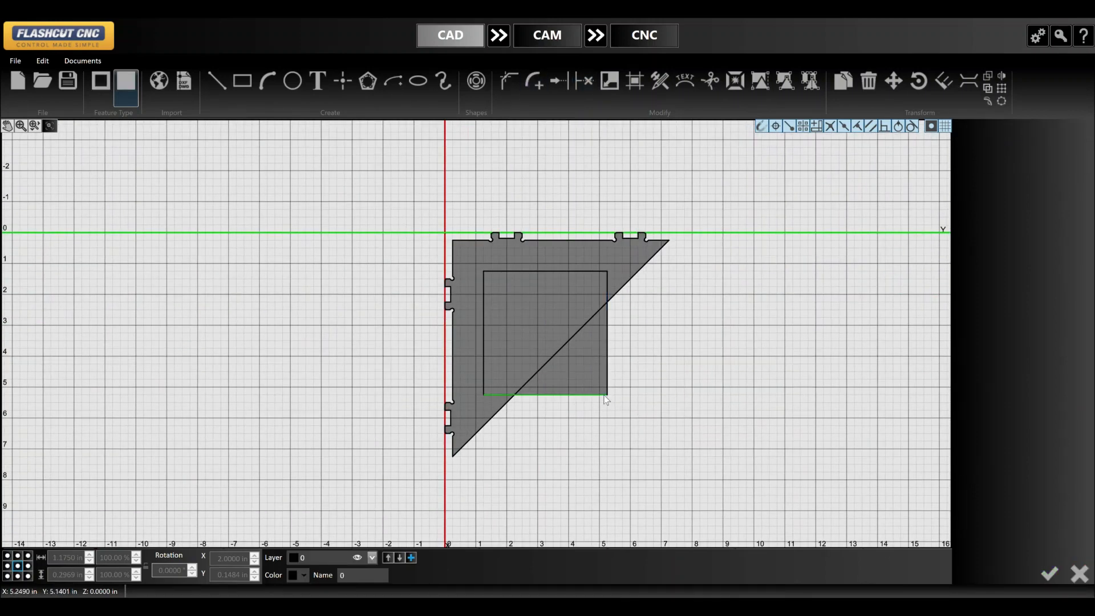
- Offset the inner square outward by 0.75 in as a full chain
double_click(596, 394)
key("o")
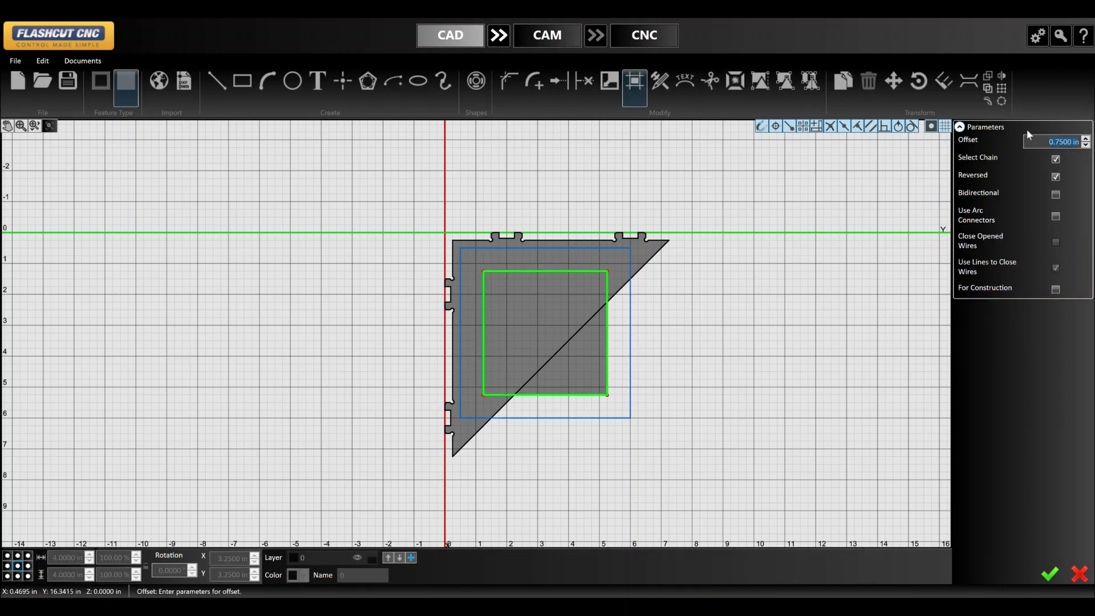
left_click(1050, 573)
key("Escape")
- Trim the diagonal inside the offset square and the square's portions inside the triangle to form one outline
key("t")
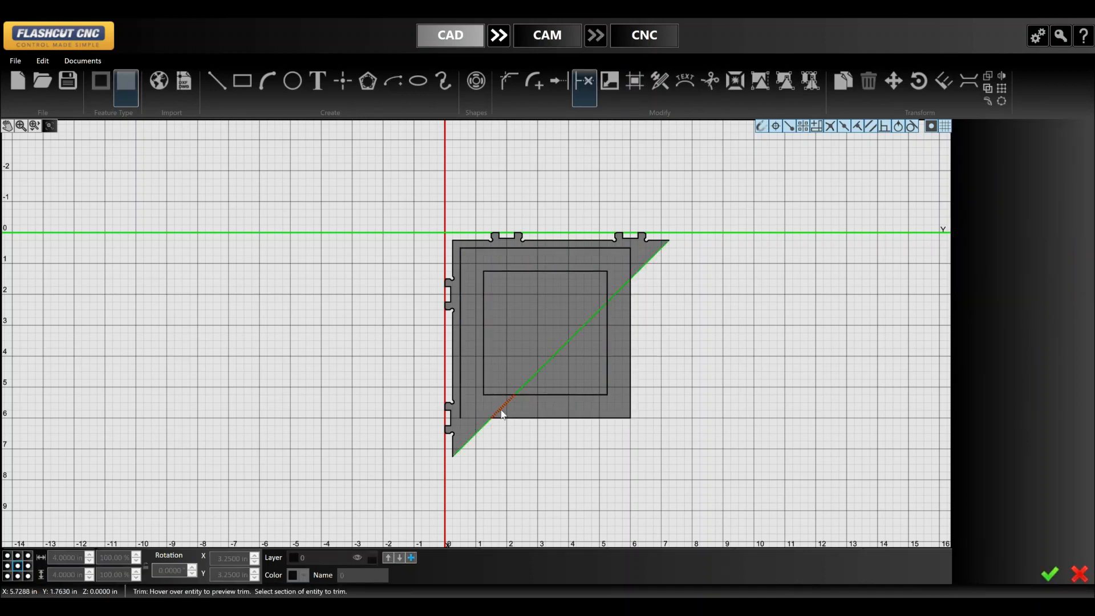
left_click(460, 296)
left_click(479, 248)
key("Escape")
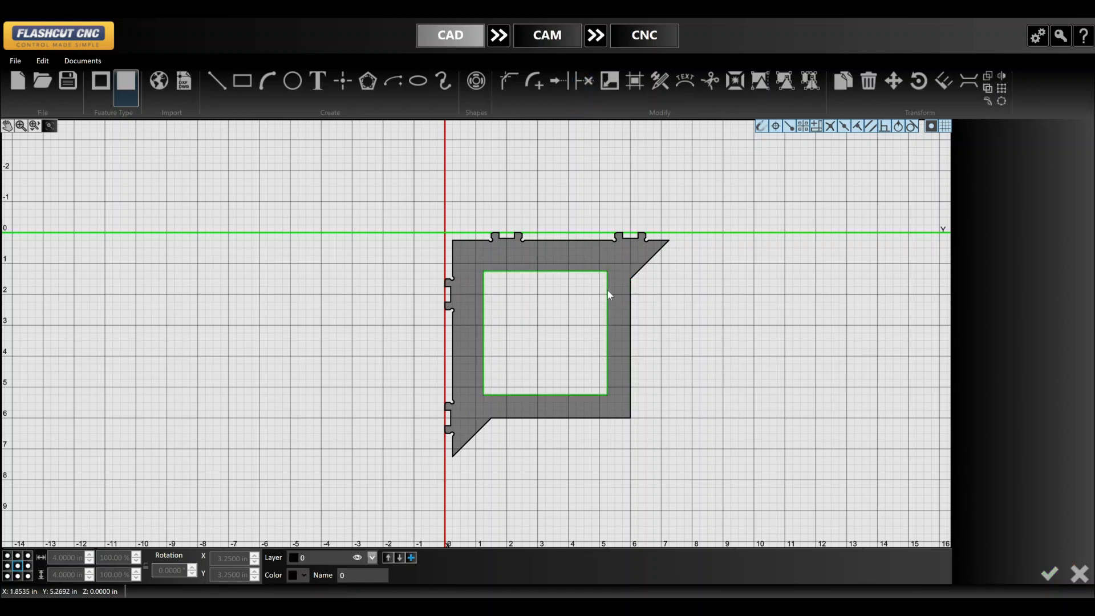
- Convert the inner 4 in square to construction geometry
double_click(608, 295)
left_click(1056, 314)
key("Escape")
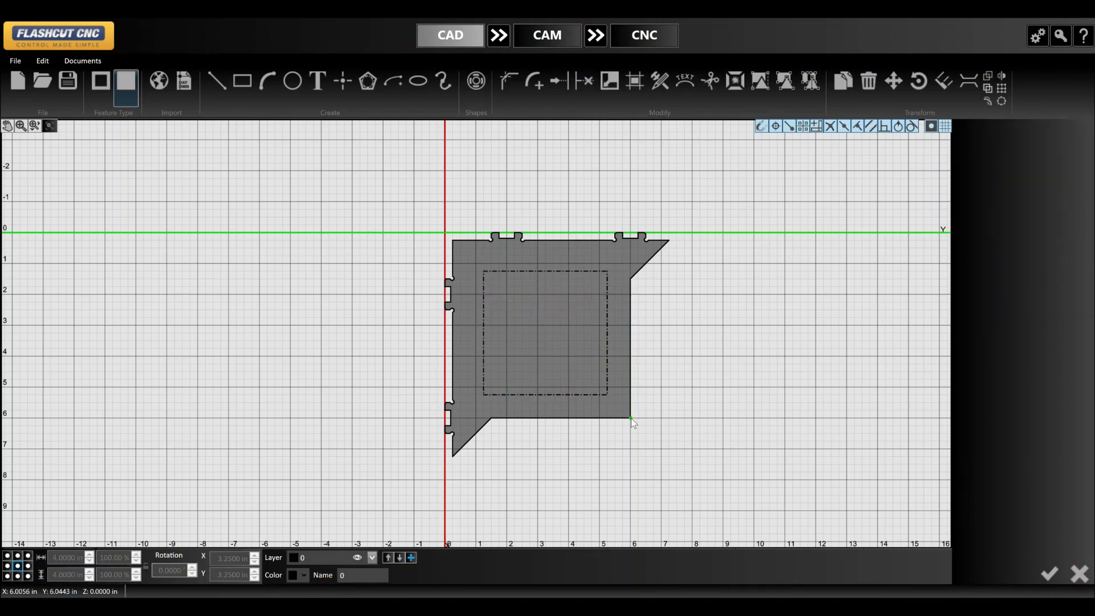
- Fillet the outline's outer corner diagonally opposite the origin
double_click(631, 417)
left_click(1049, 573)
key("Escape")
scroll(764, 401, "down", 2)
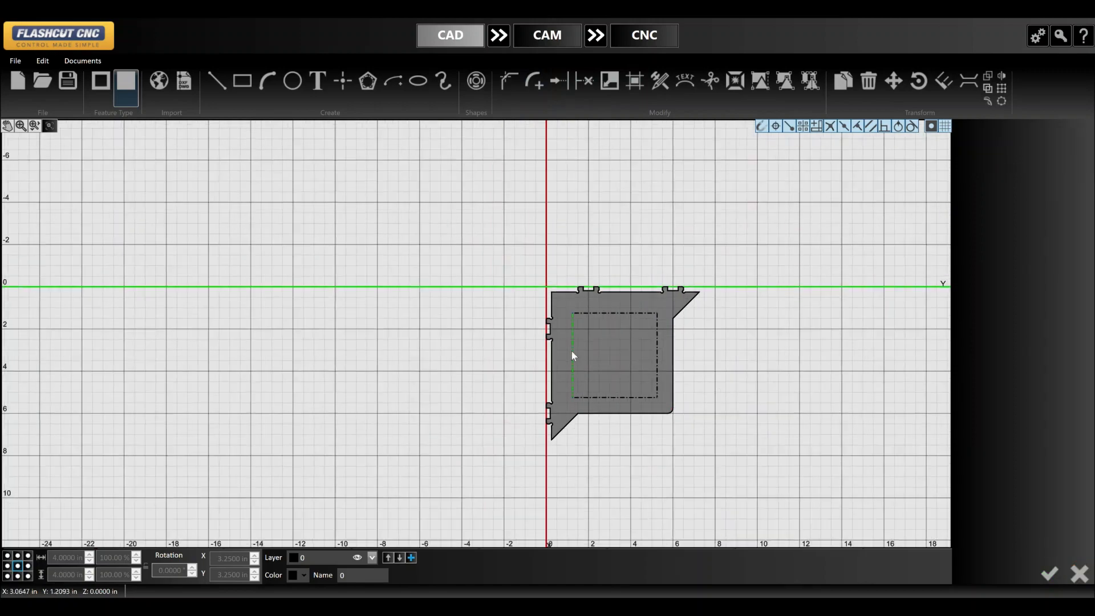
scroll(512, 421, "up", 2)
- Move the whole tabbed part away from the origin to about X -57.5 in, Y -97.5 in
left_click_drag(618, 482, 257, 152)
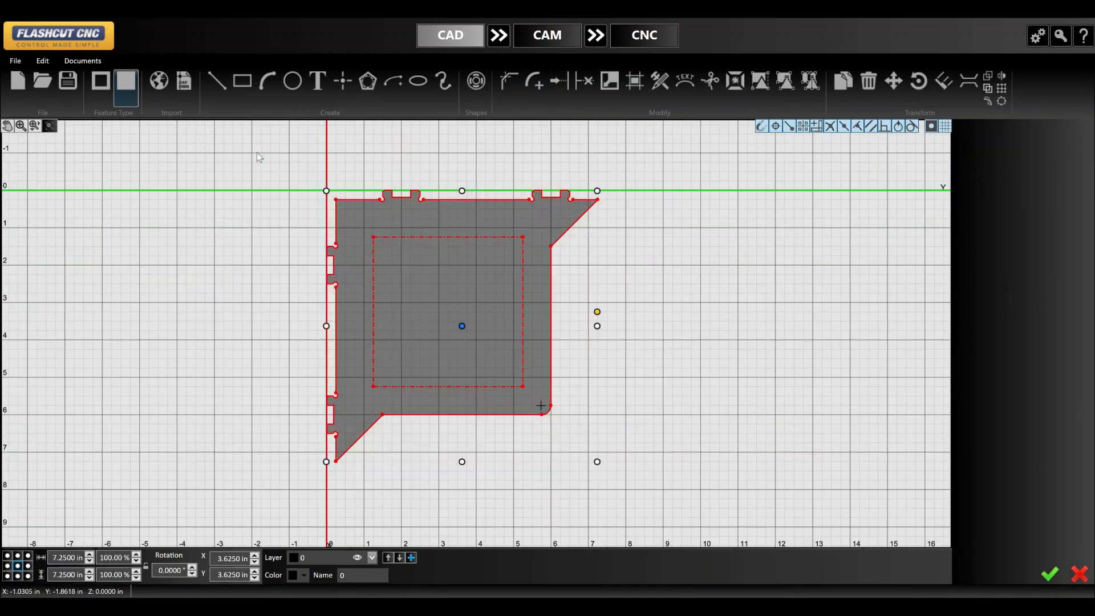
left_click(256, 152)
left_click(491, 374)
scroll(494, 375, "down", 5)
left_click_drag(495, 374, 323, 203)
scroll(781, 439, "down", 3)
left_click(491, 322)
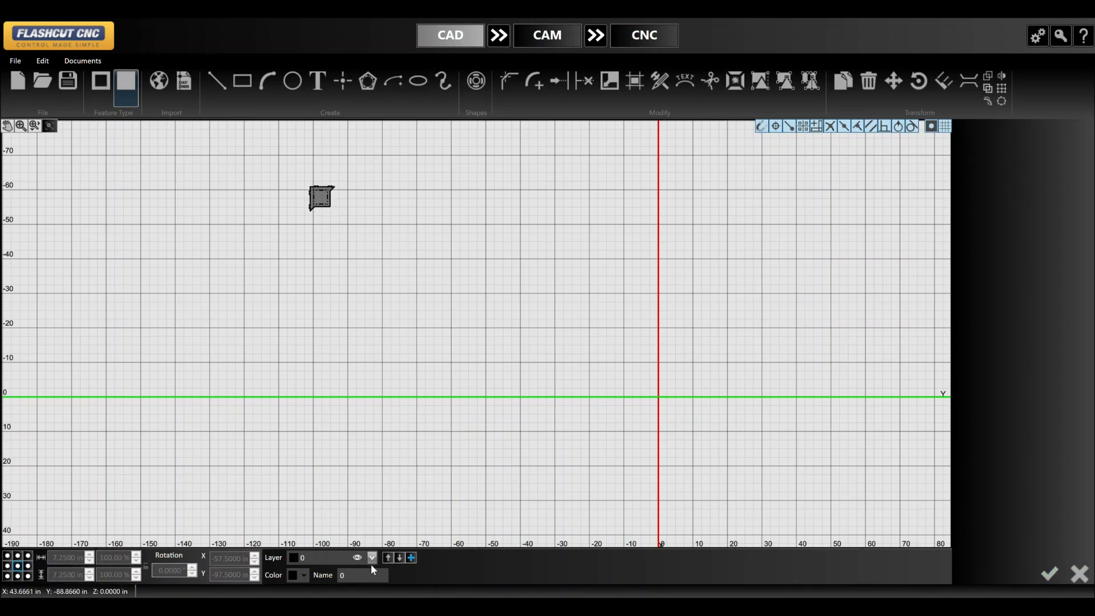
- Show the Fixture Table layer and assign the tabbed corner bracket to it
left_click(371, 559)
left_click(329, 597)
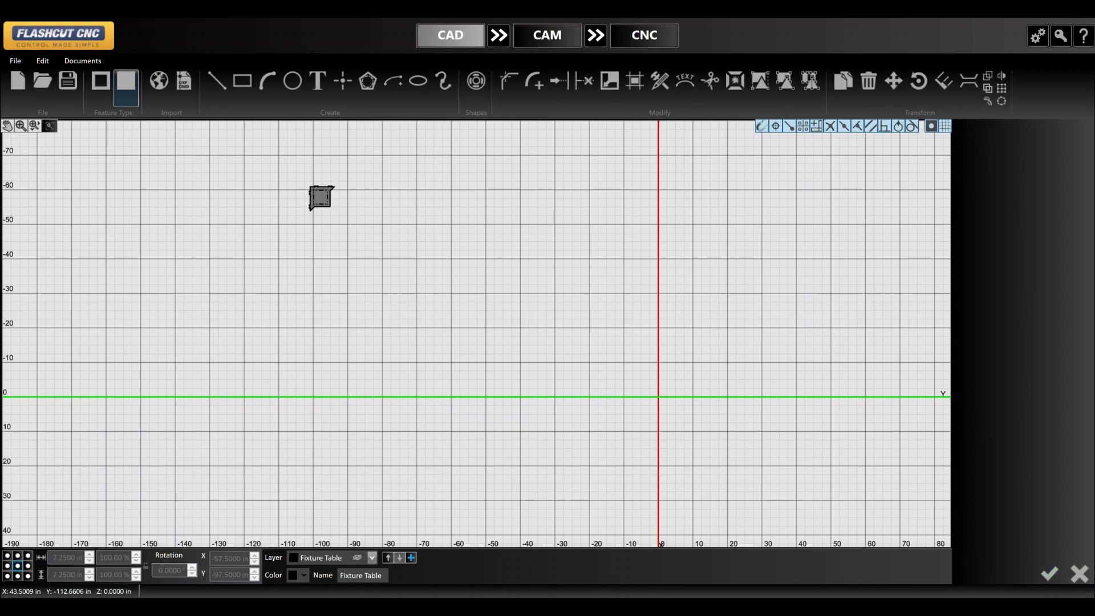
left_click(357, 557)
left_click(325, 198)
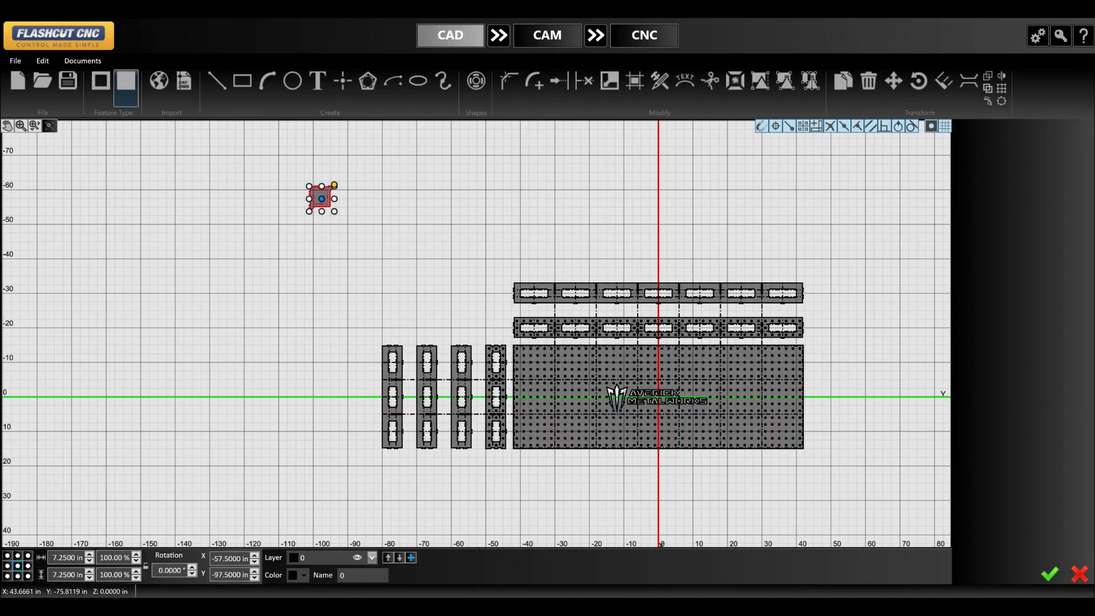
left_click(372, 557)
left_click(328, 569)
- Rotate the corner bracket 180° and place it above the perforated side rail at about X -16.86 in, Y -43.82 in
left_click_drag(322, 200, 495, 321)
scroll(494, 322, "up", 5)
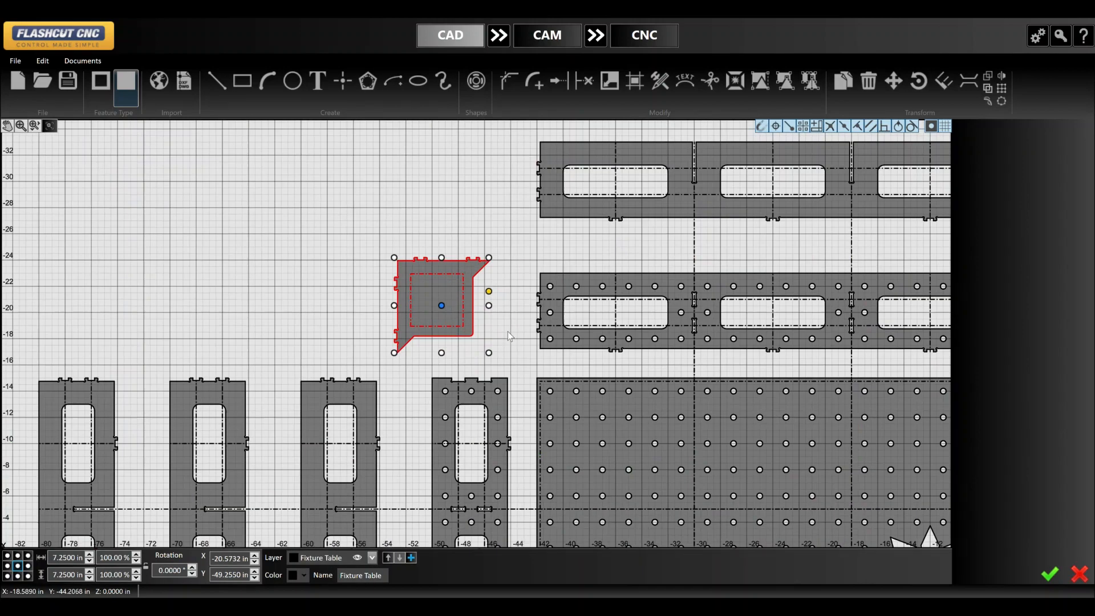
left_click(176, 575)
type("180")
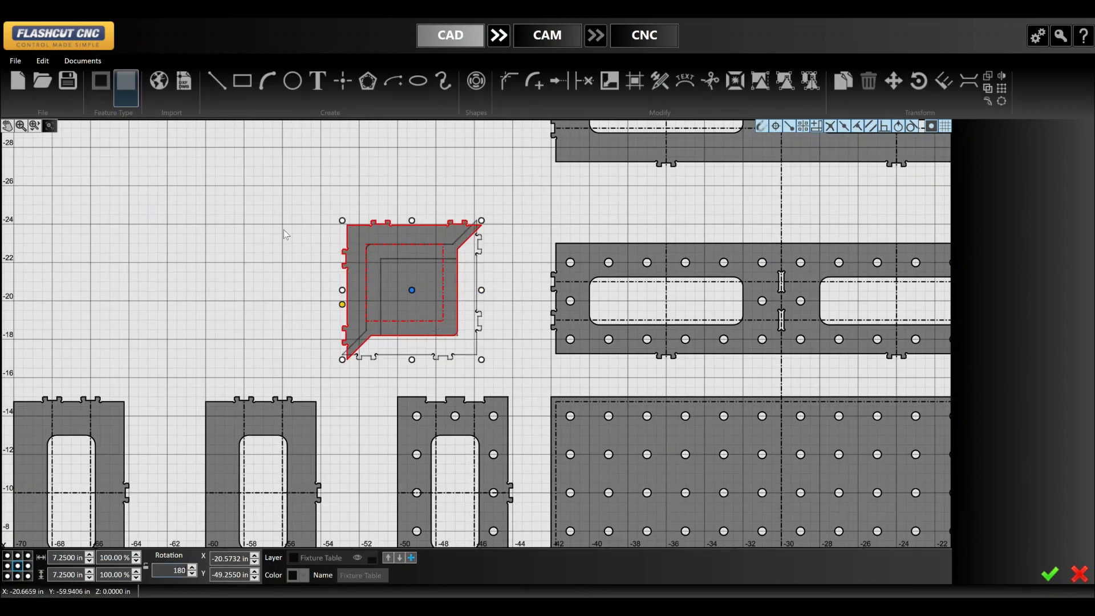
key("Return")
left_click(481, 359)
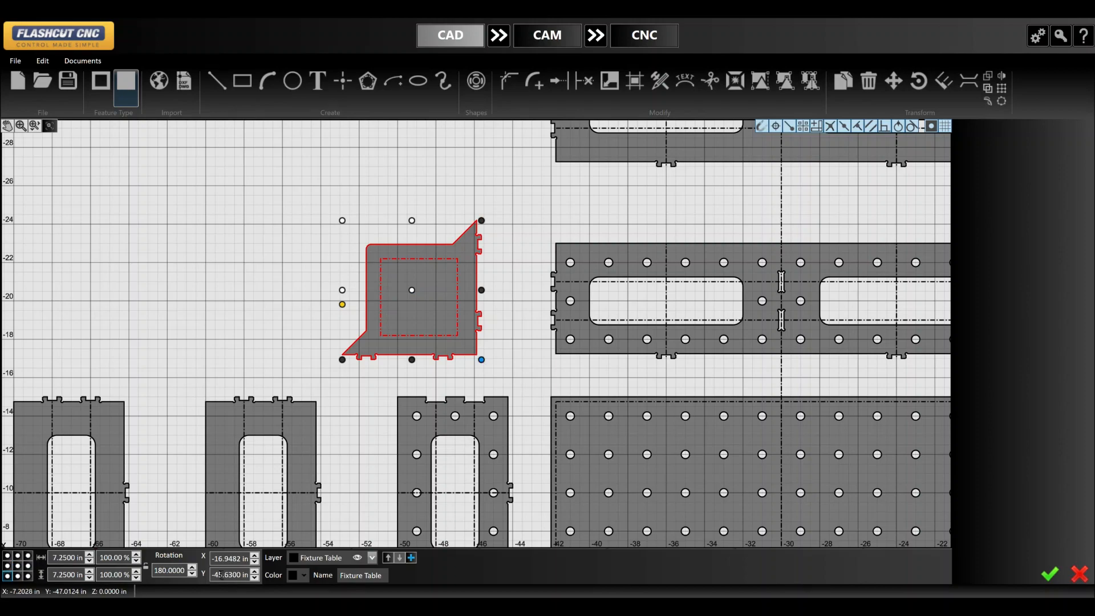
left_click_drag(415, 293, 449, 295)
left_click(529, 427)
- Copy a tab notch from the perforated side rail's end and paste it at the near corner of the perforated long rail's plain edge
scroll(528, 427, "down", 5)
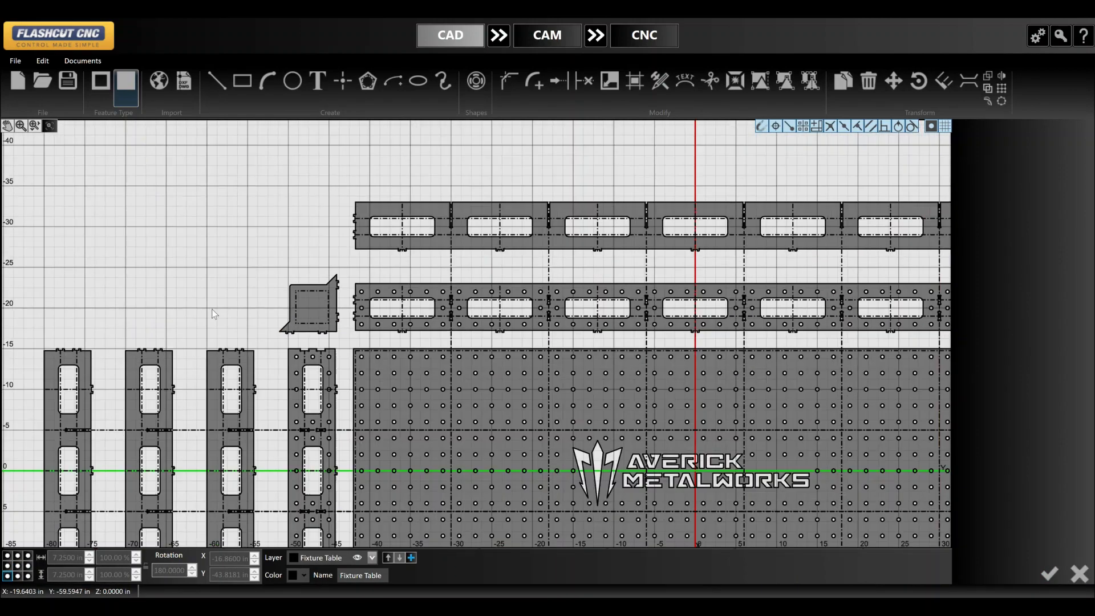
scroll(466, 392, "up", 5)
scroll(466, 392, "down", 3)
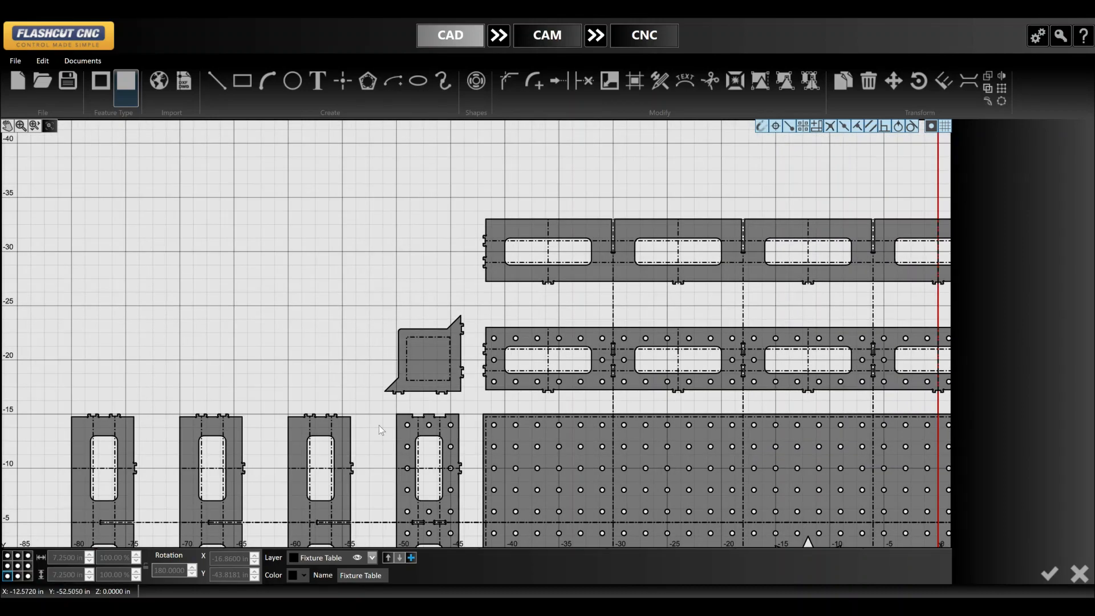
scroll(439, 429, "up", 7)
left_click(439, 429)
scroll(439, 430, "down", 3)
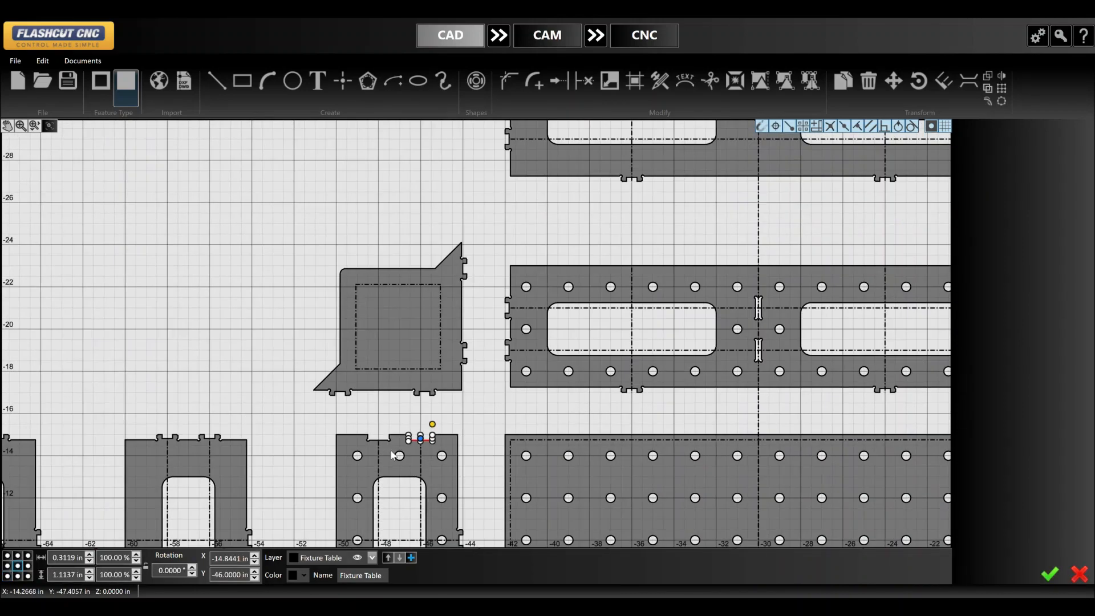
scroll(402, 361, "up", 3)
key("ctrl+c")
key("ctrl+v")
left_click(401, 362)
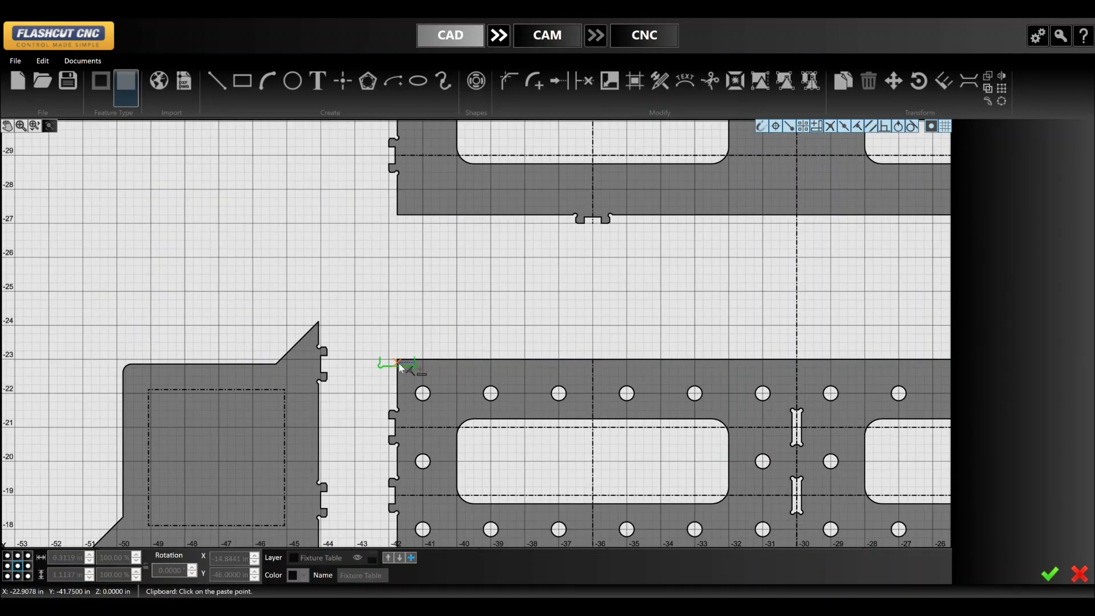
scroll(399, 365, "up", 4)
scroll(290, 362, "down", 1)
scroll(290, 362, "down", 1)
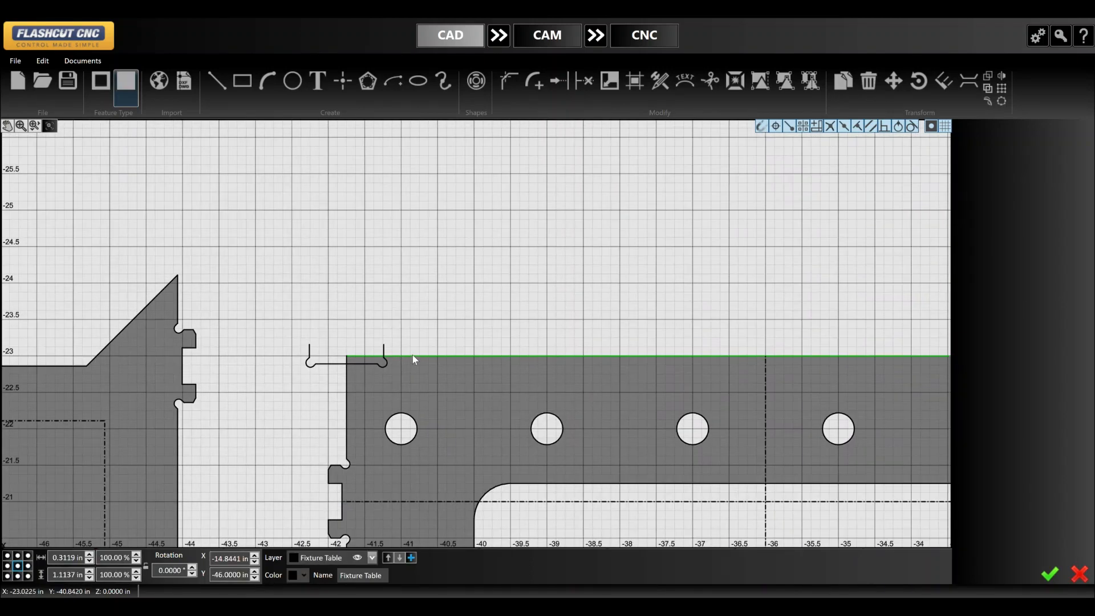
- Align the pasted notch's open side with the long rail's edge by setting its X position to -23 in
left_click(412, 355)
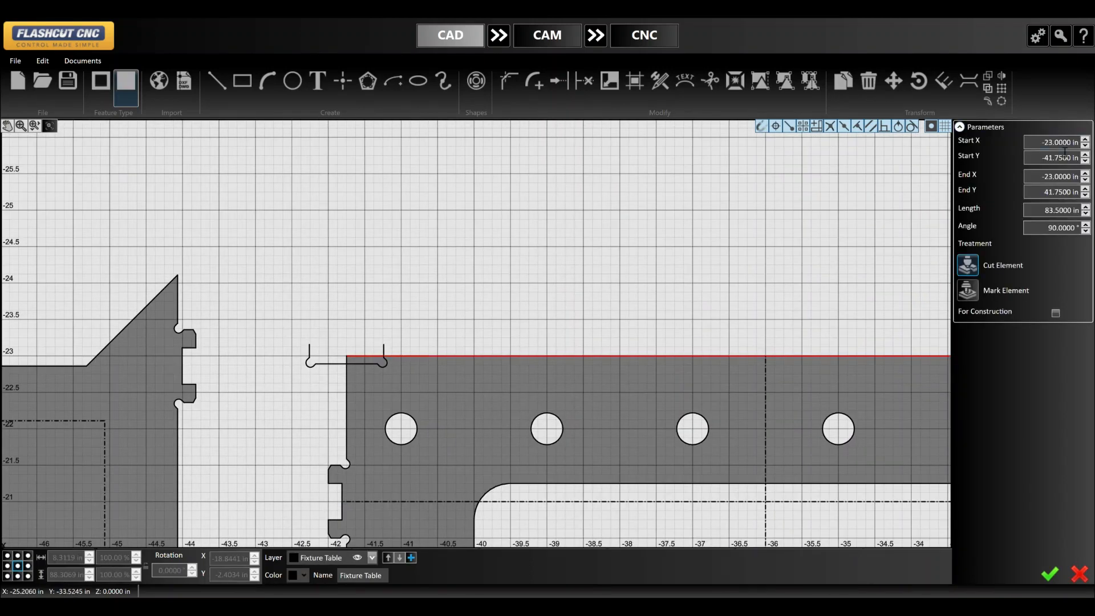
left_click(334, 364)
left_click(233, 561)
type("-23")
key("Return")
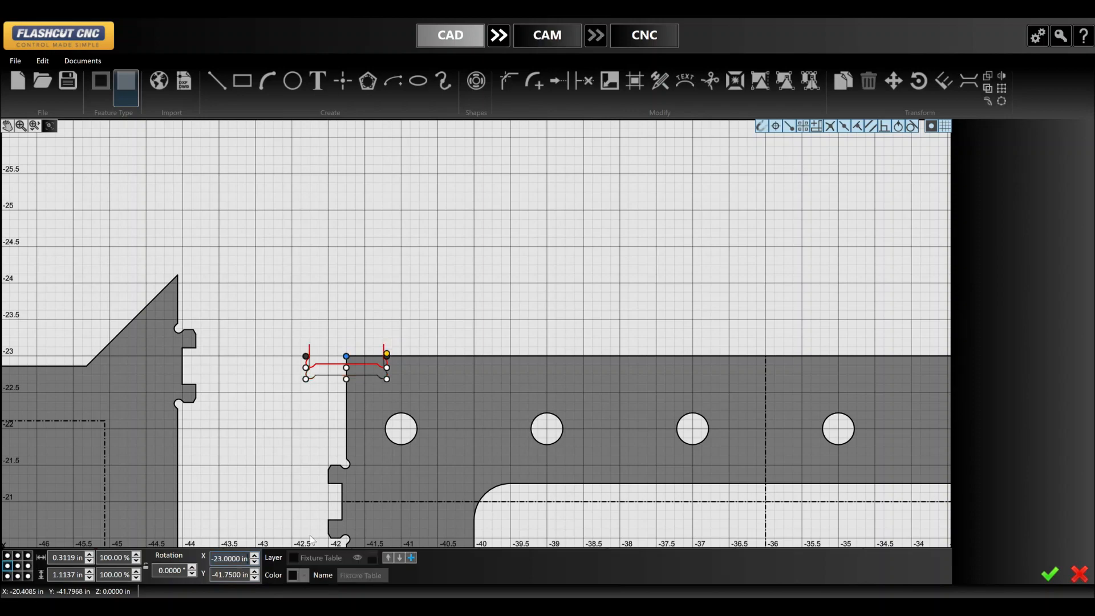
- Move the notch 2 in along Y, inward from the long rail's corner
left_click(893, 85)
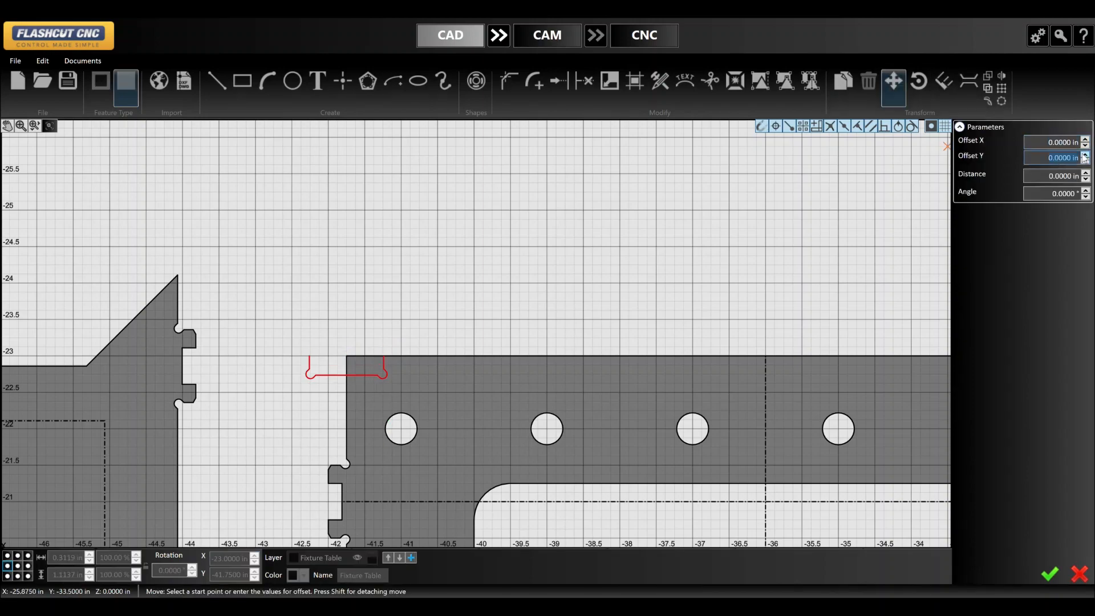
type("2")
key("Return")
scroll(295, 317, "down", 2)
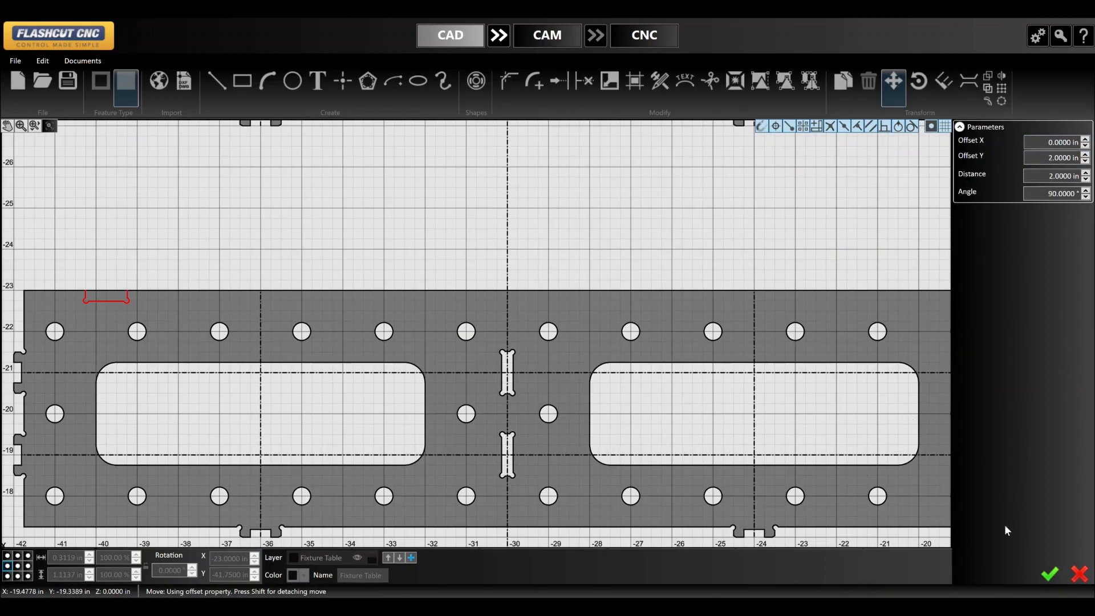
left_click(1051, 577)
scroll(547, 258, "down", 5)
scroll(311, 246, "up", 6)
left_click(228, 290)
- Create a linear pattern of the notch along the long rail's edge with a count of 2 at 4 in spacing
scroll(231, 297, "up", 10)
scroll(354, 290, "down", 10)
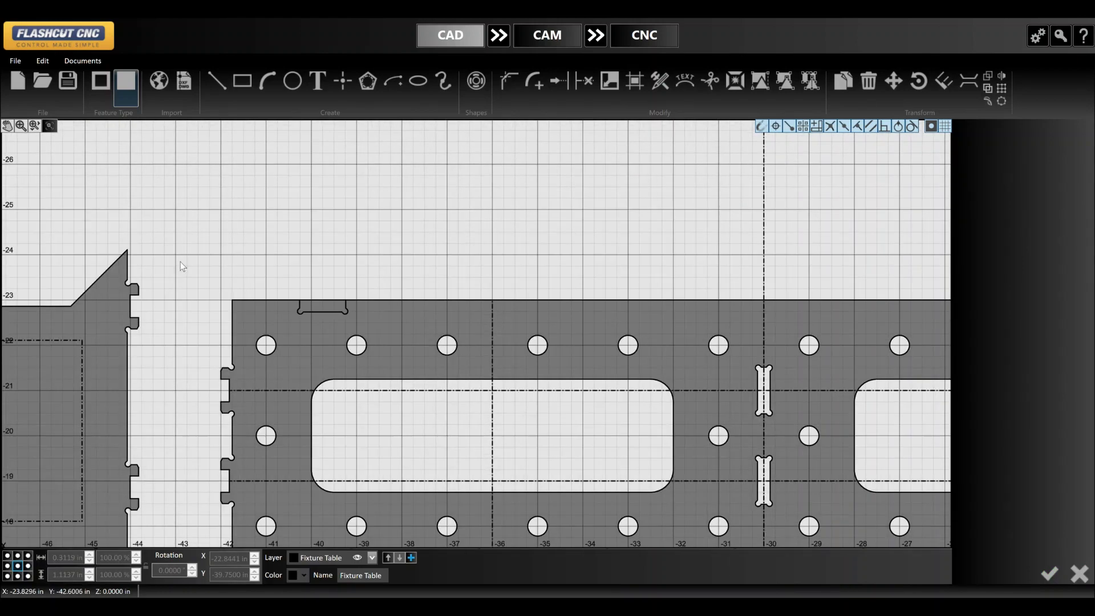
scroll(324, 295, "up", 2)
left_click(323, 325)
left_click(1002, 90)
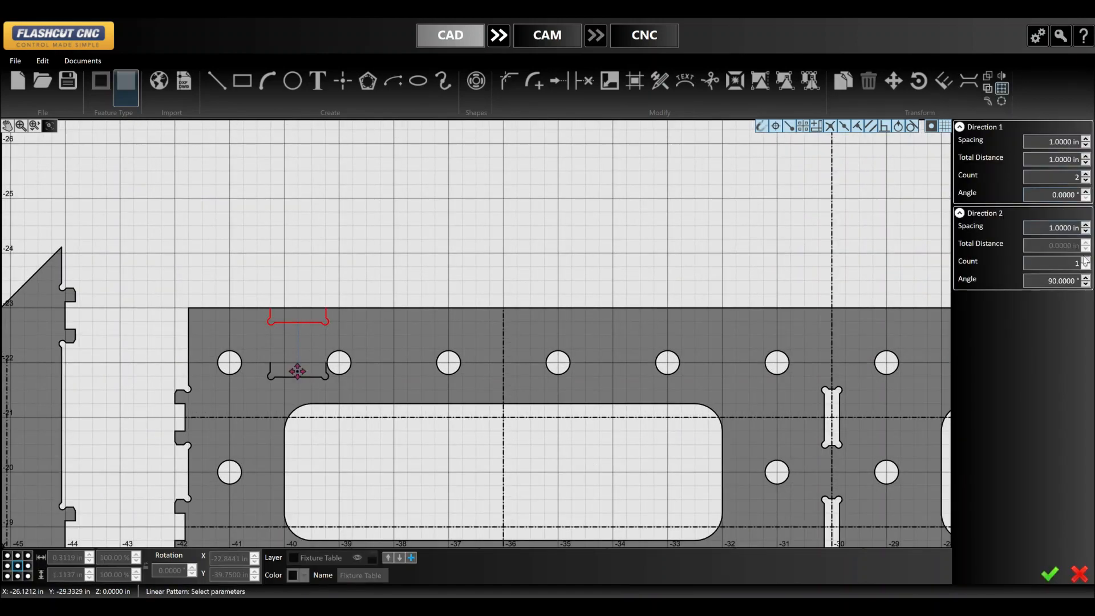
left_click(1086, 180)
left_click(1086, 259)
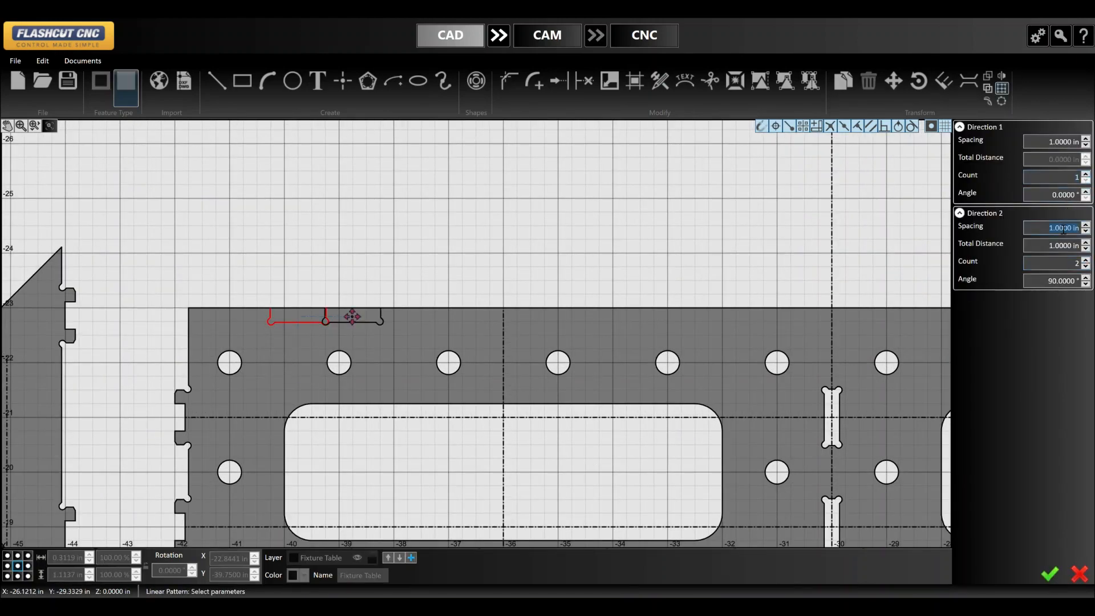
type("4")
key("Return")
left_click(1049, 574)
scroll(394, 359, "down", 3)
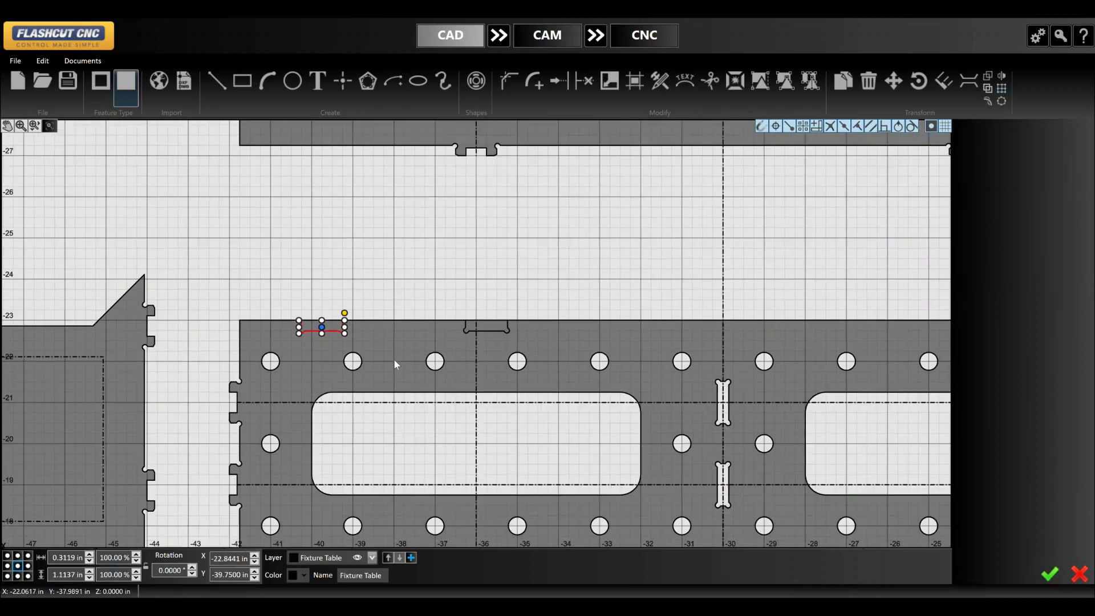
- Trim the long rail's edge line across both notches to open them
scroll(418, 354, "up", 6)
key("Escape")
scroll(193, 317, "up", 1)
key("t")
left_click(241, 317)
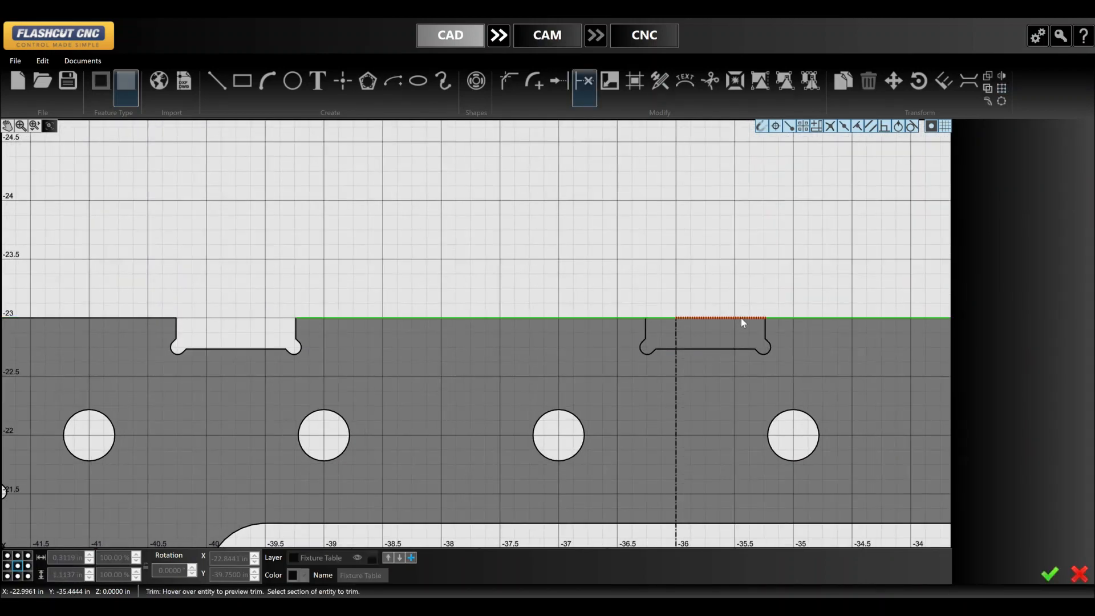
left_click(741, 318)
key("Escape")
- Mirror a copy of both notches across the table's red X-axis line to the rail's opposite end
scroll(660, 317, "down", 2)
scroll(665, 316, "down", 3)
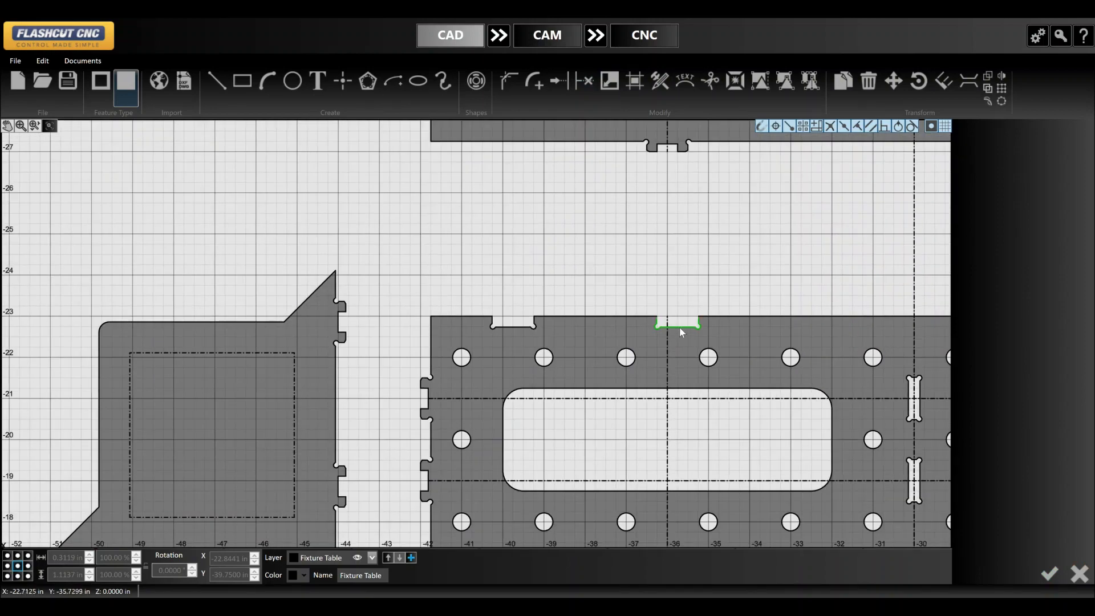
scroll(679, 327, "up", 2)
left_click(677, 328)
scroll(524, 333, "down", 4)
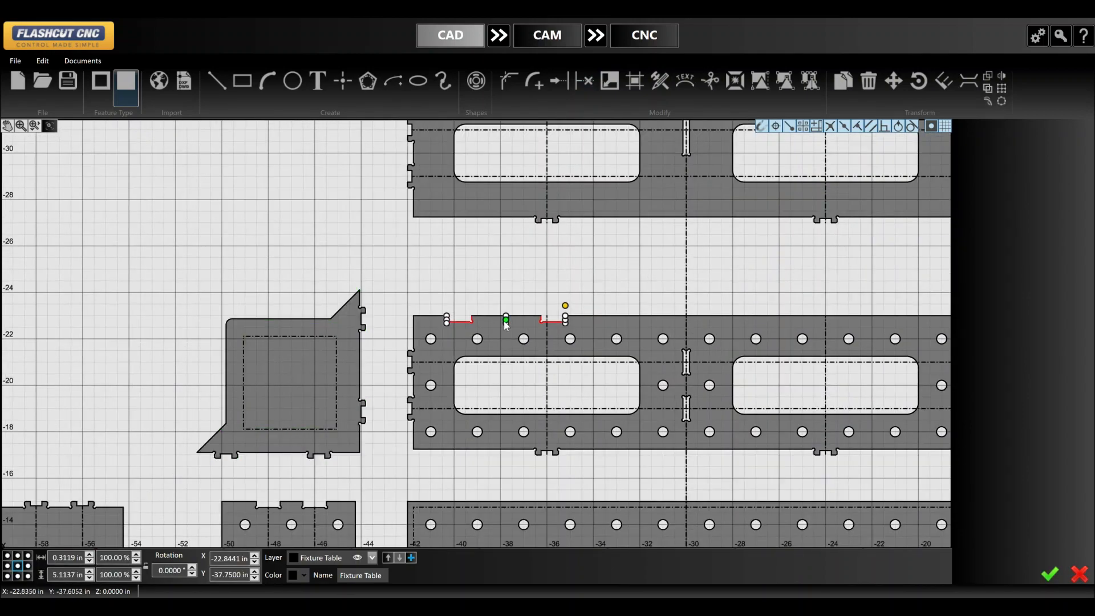
left_click(999, 76)
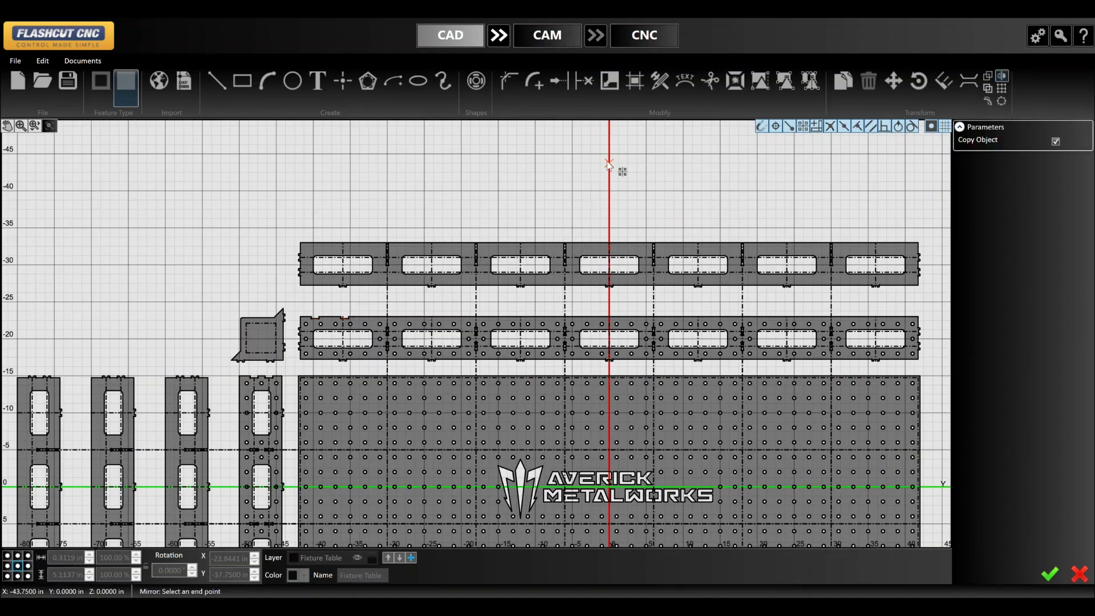
left_click(610, 191)
- Trim the long rail's edge line across the two mirrored notches
scroll(909, 316, "up", 6)
left_click(584, 80)
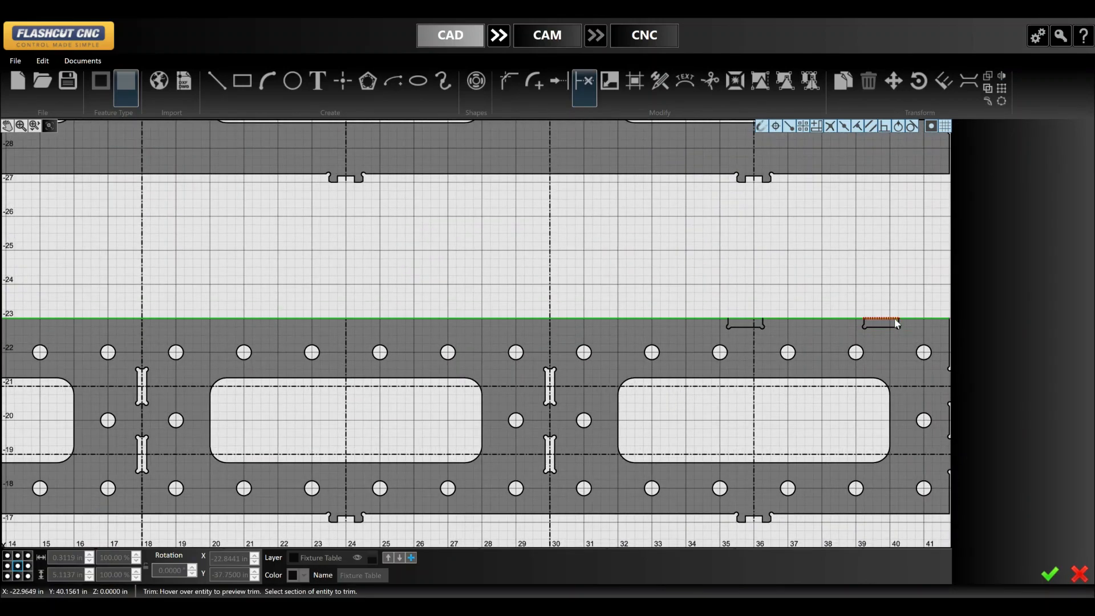
left_click(897, 319)
left_click(748, 319)
scroll(798, 286, "down", 6)
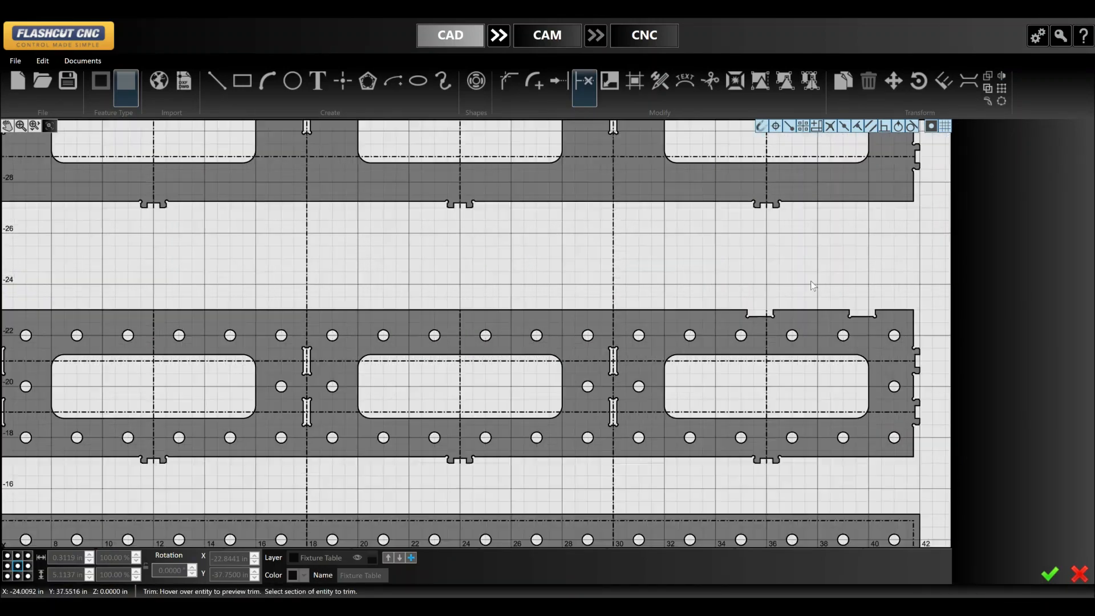
scroll(521, 349, "up", 6)
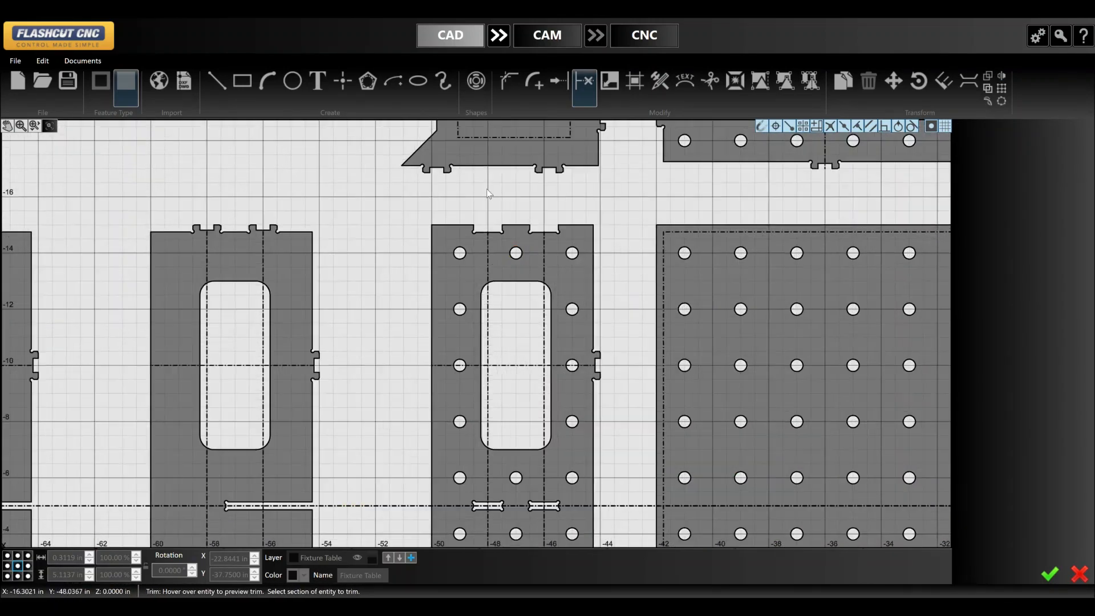
key("Escape")
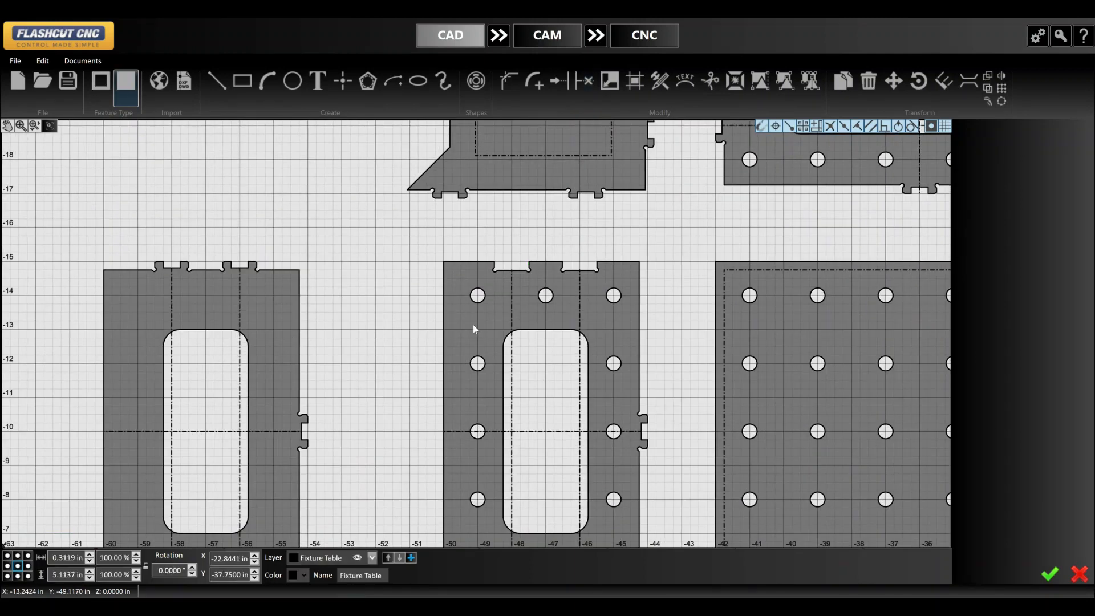
- Copy a notch from the perforated side rail's end, paste it at the rail's outer corner (X -15, Y -50 in) and rotate it 90°
key("ctrl+v")
key("Escape")
left_click(512, 267)
key("ctrl+c")
key("ctrl+v")
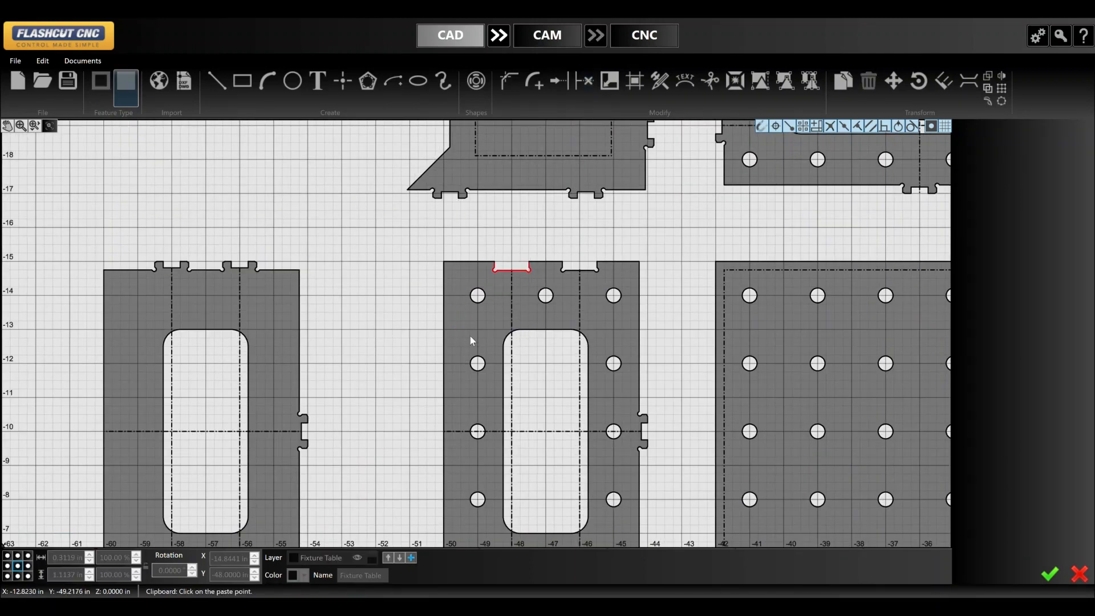
scroll(444, 264, "up", 4)
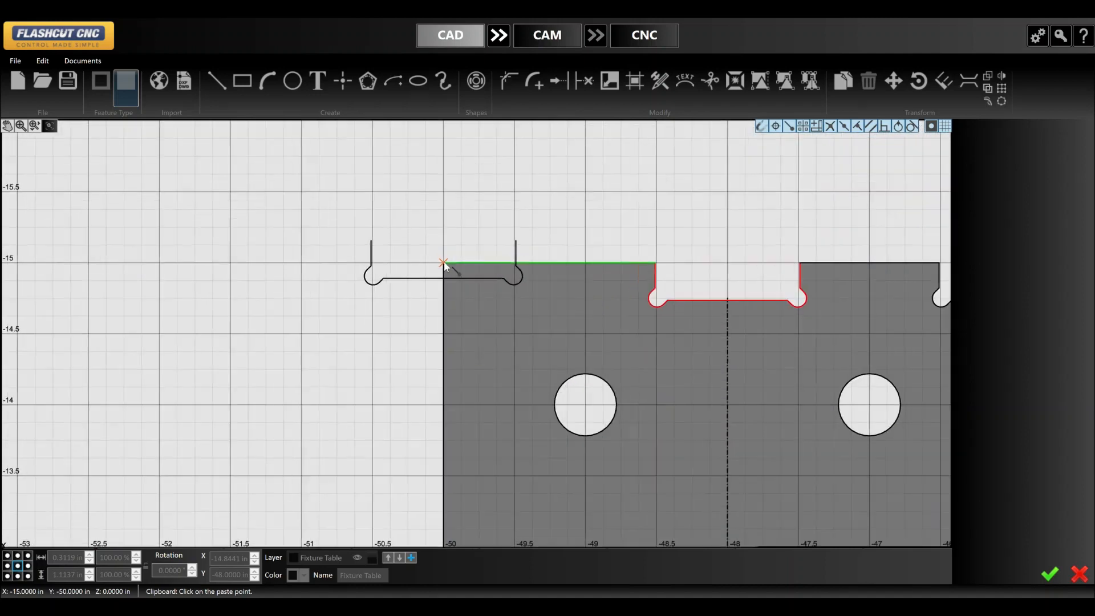
left_click(444, 263)
type("90")
key("Return")
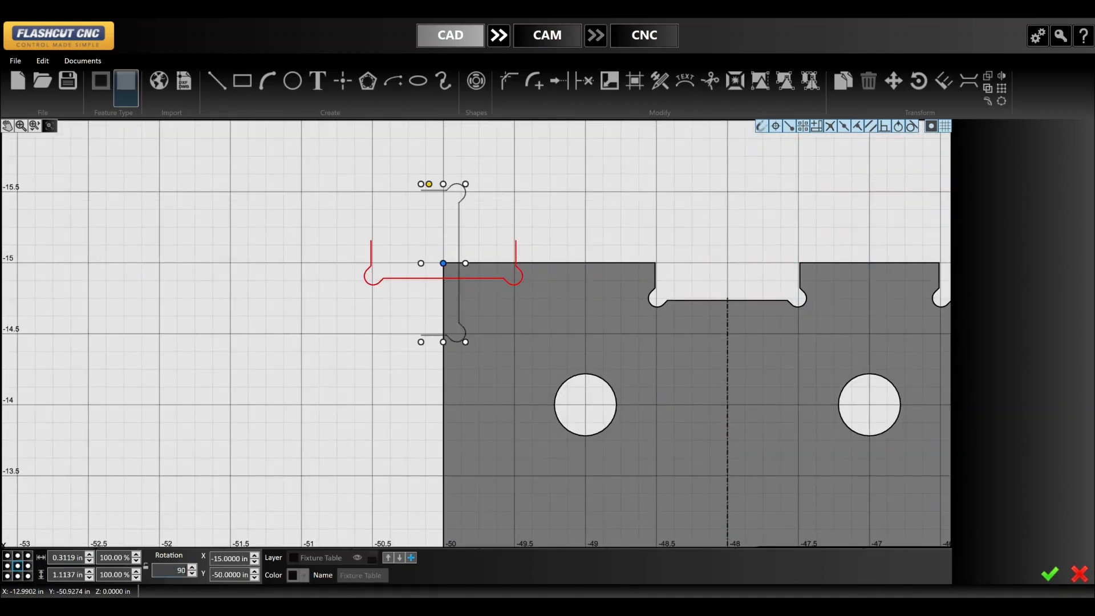
- Align the rotated notch's open side with the side rail's outer edge at Y -50 in and move it 2 in along X
left_click(443, 372)
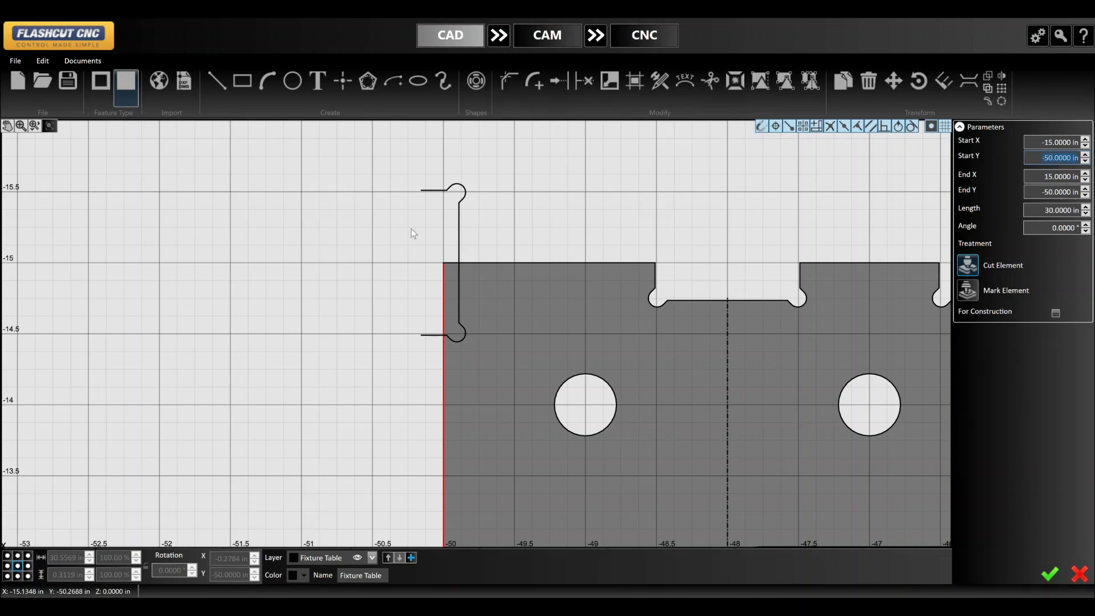
left_click(432, 223)
type("-50")
key("Return")
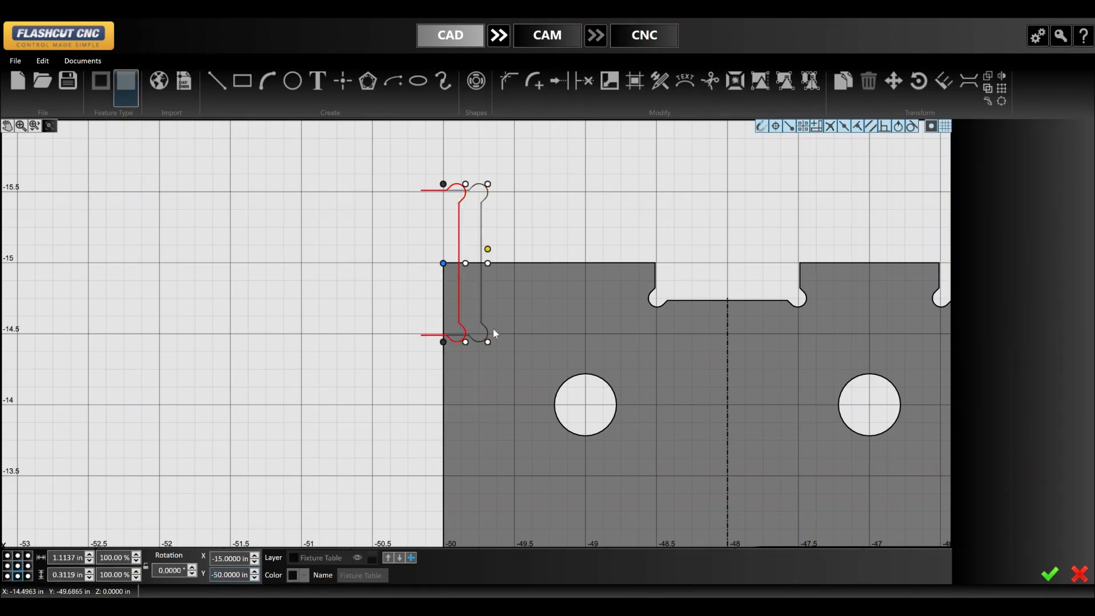
left_click(894, 80)
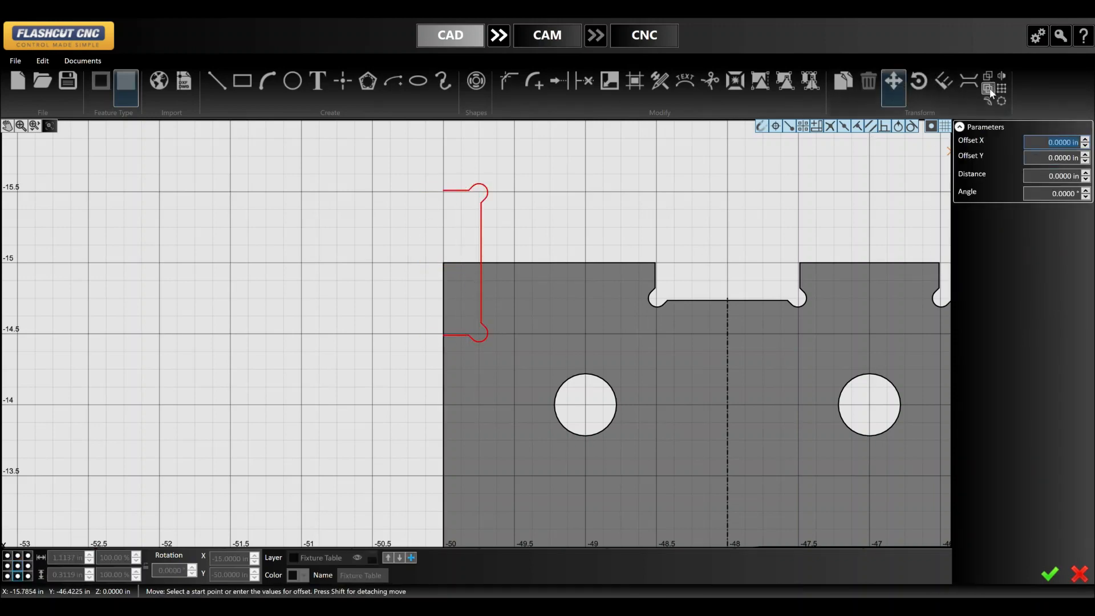
key("Return")
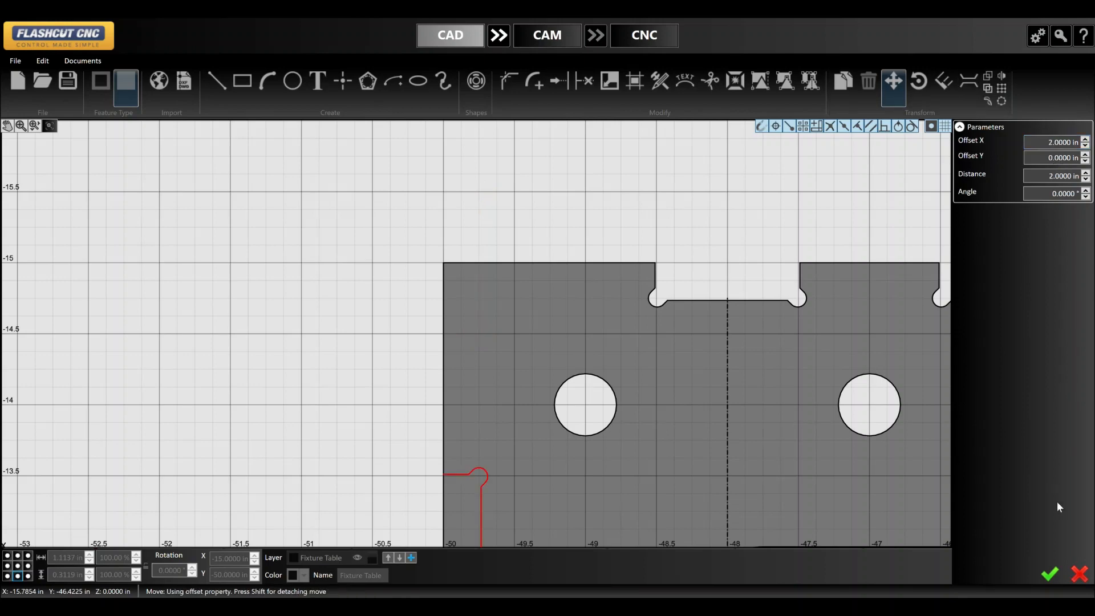
left_click(1051, 574)
- Create a linear pattern of the notch along the side rail's outer edge with a count of 2 at 4 in spacing
scroll(742, 365, "down", 4)
middle_click_drag(699, 536, 631, 380)
left_click(1003, 88)
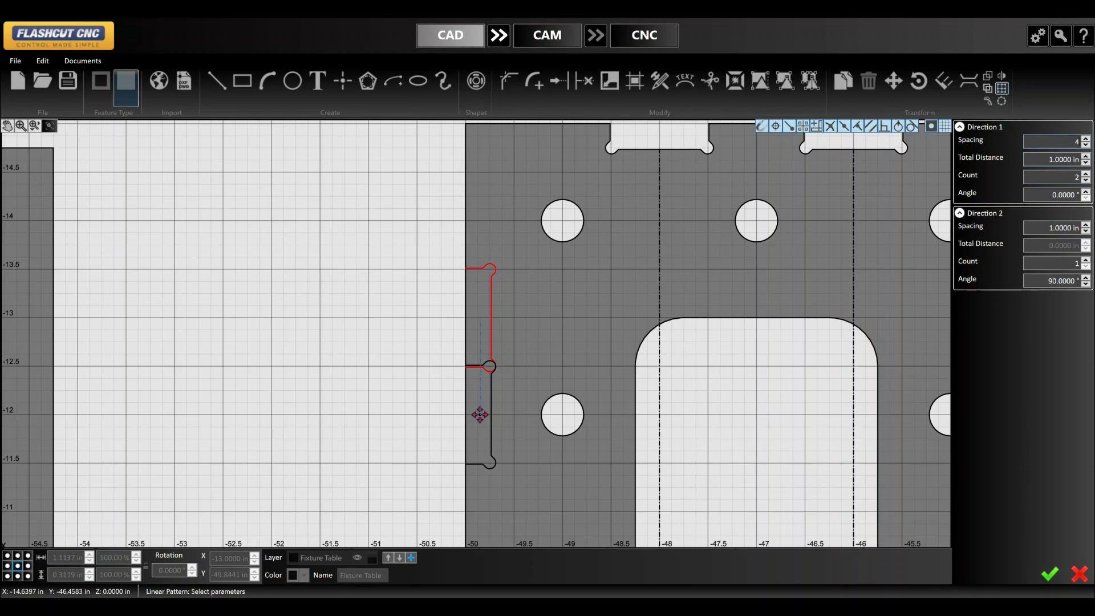
type("4")
key("Return")
left_click(1050, 574)
scroll(377, 245, "down", 6)
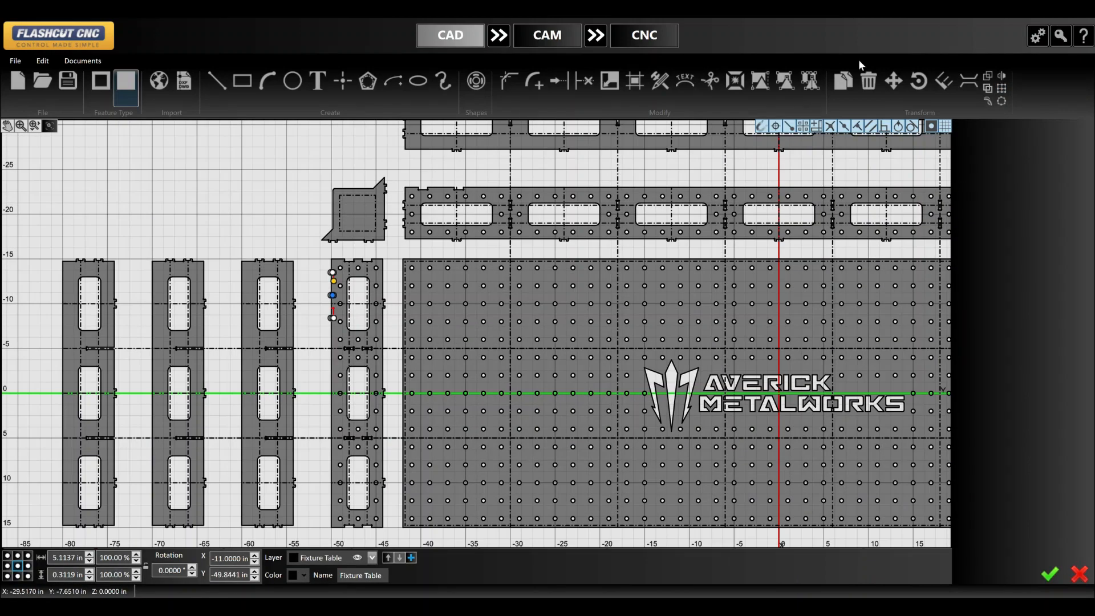
- Mirror a copy of the side rail's two outer-edge notches about the Y axis to the rail's other end
left_click(1002, 76)
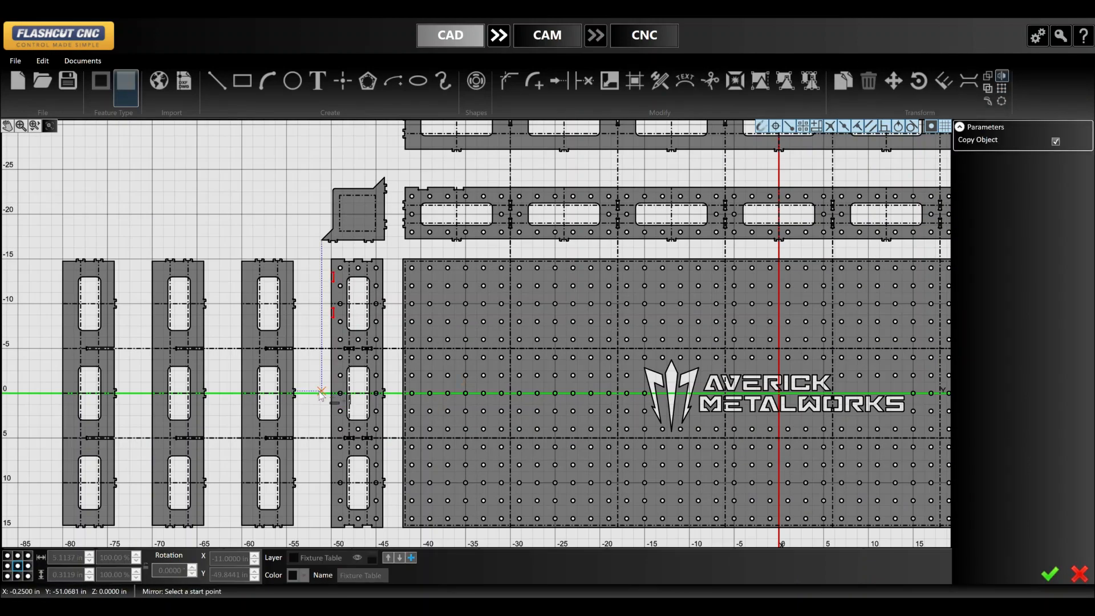
left_click(395, 395)
scroll(337, 514, "up", 6)
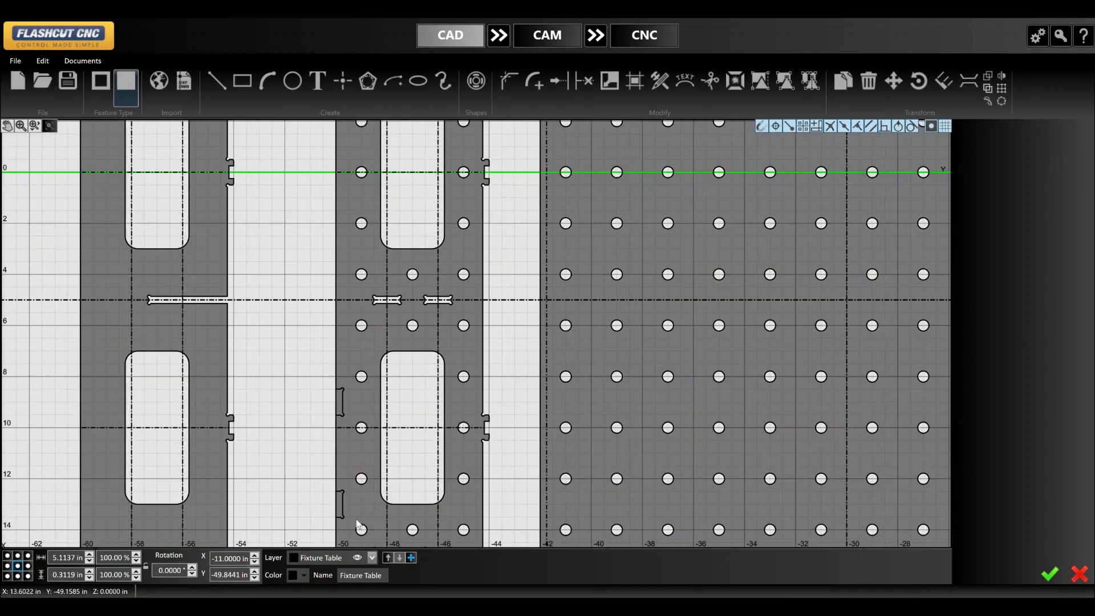
- Trim the perforated side rail's outer edge line across the openings of its original and mirrored notches
key("t")
left_click(324, 498)
scroll(344, 225, "up", 3)
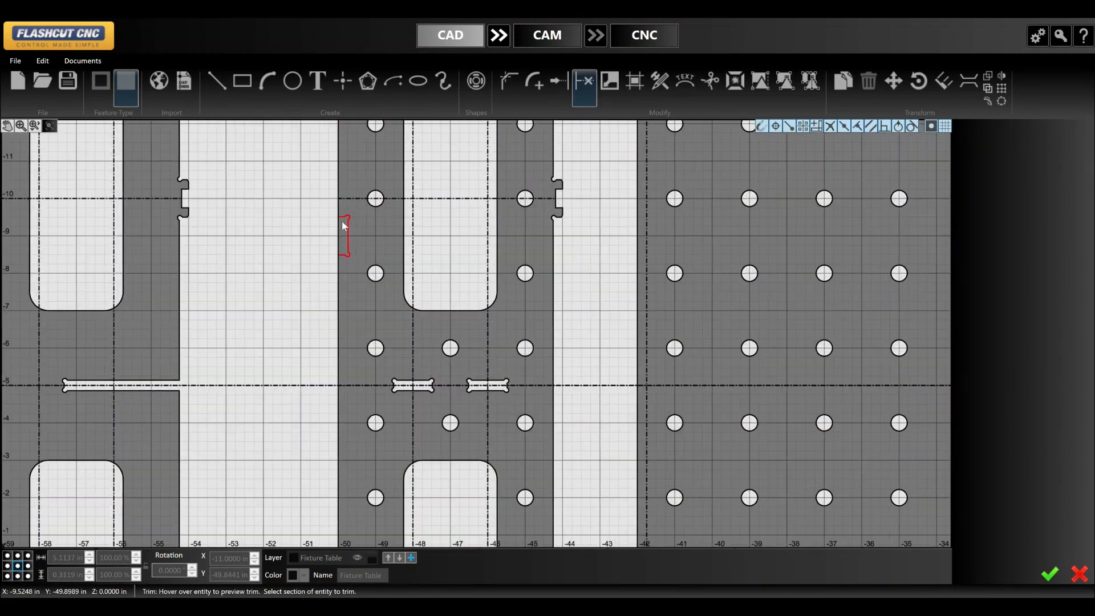
left_click(340, 240)
scroll(357, 348, "down", 4)
scroll(356, 288, "up", 4)
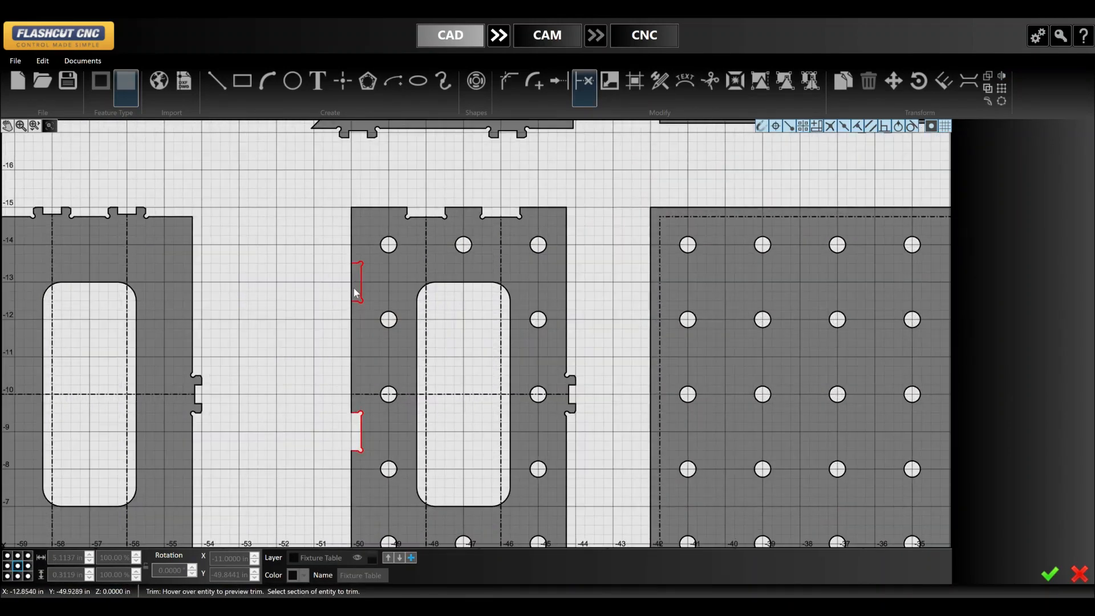
left_click(354, 289)
key("Escape")
left_click(628, 166)
- Mirror a copy of the four side rails and the corner bracket about the X axis to the plate's opposite end
scroll(628, 165, "down", 7)
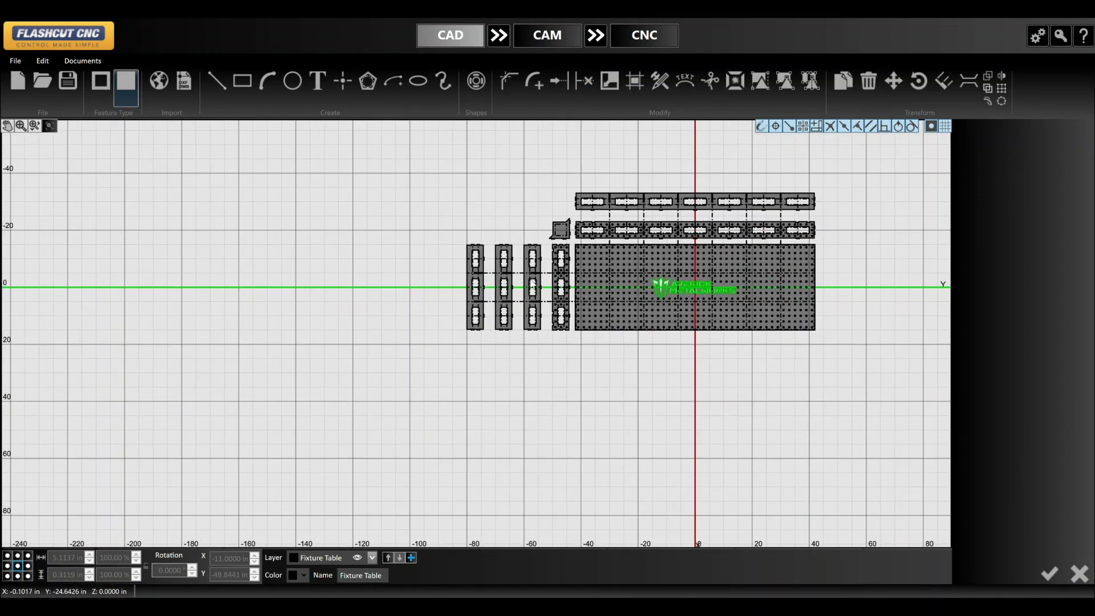
scroll(397, 272, "up", 2)
left_click_drag(485, 264, 270, 436)
left_click(284, 251)
left_click_drag(282, 251, 355, 255)
scroll(413, 327, "up", 2)
left_click_drag(220, 206, 542, 477)
scroll(304, 222, "down", 2)
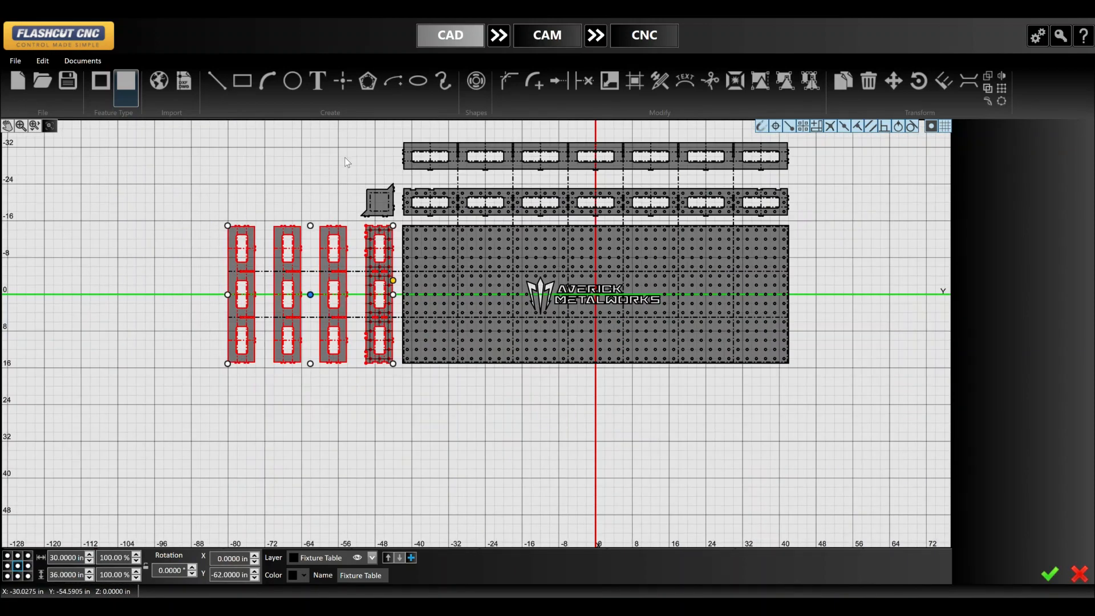
left_click_drag(345, 158, 402, 256)
scroll(127, 278, "down", 2)
scroll(420, 207, "up", 1)
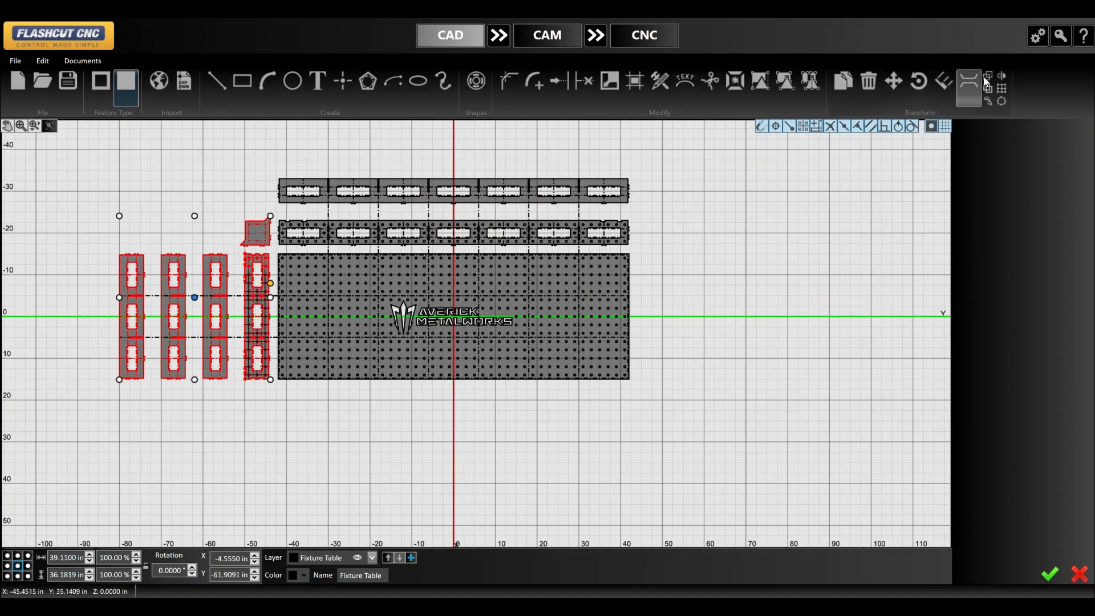
left_click(986, 82)
left_click(453, 170)
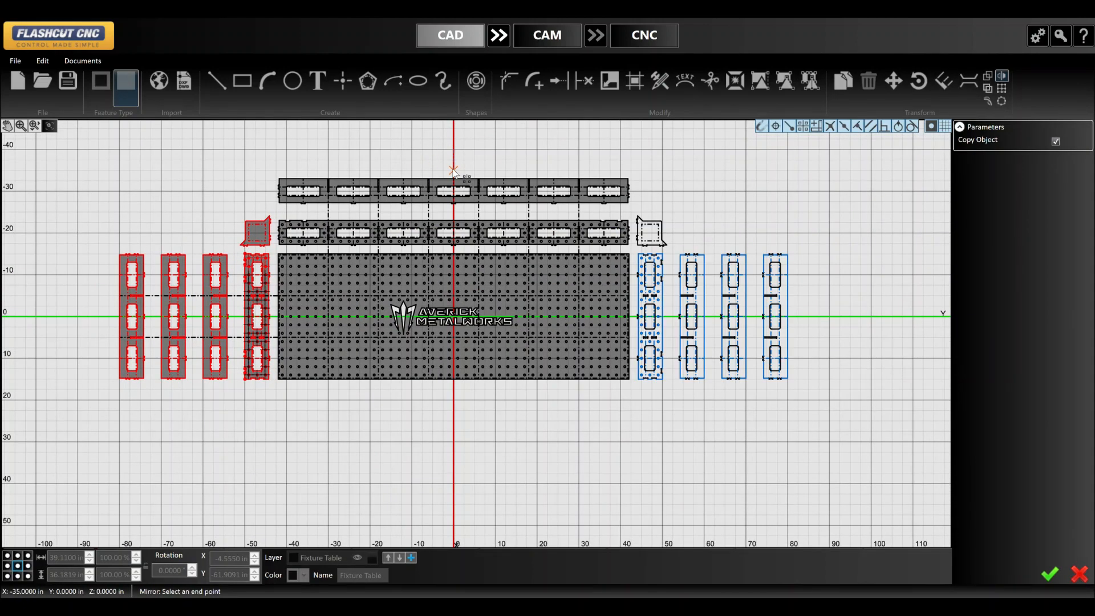
left_click(454, 170)
- Mirror a copy of the two long rails and both corner brackets about the Y axis to the plate's opposite long side
left_click_drag(672, 250, 700, 252)
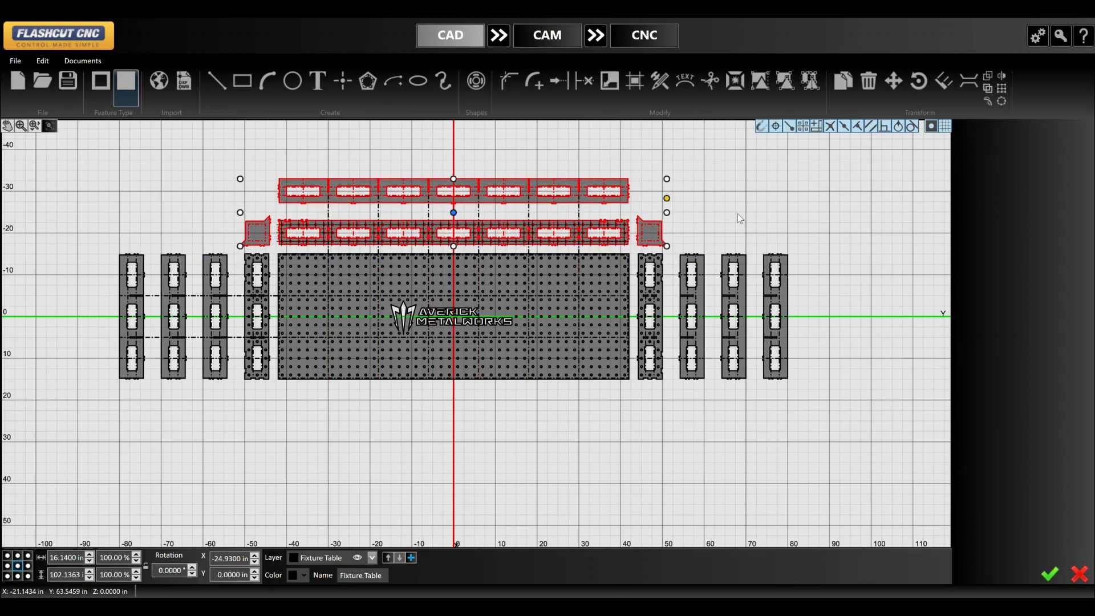
left_click(1002, 76)
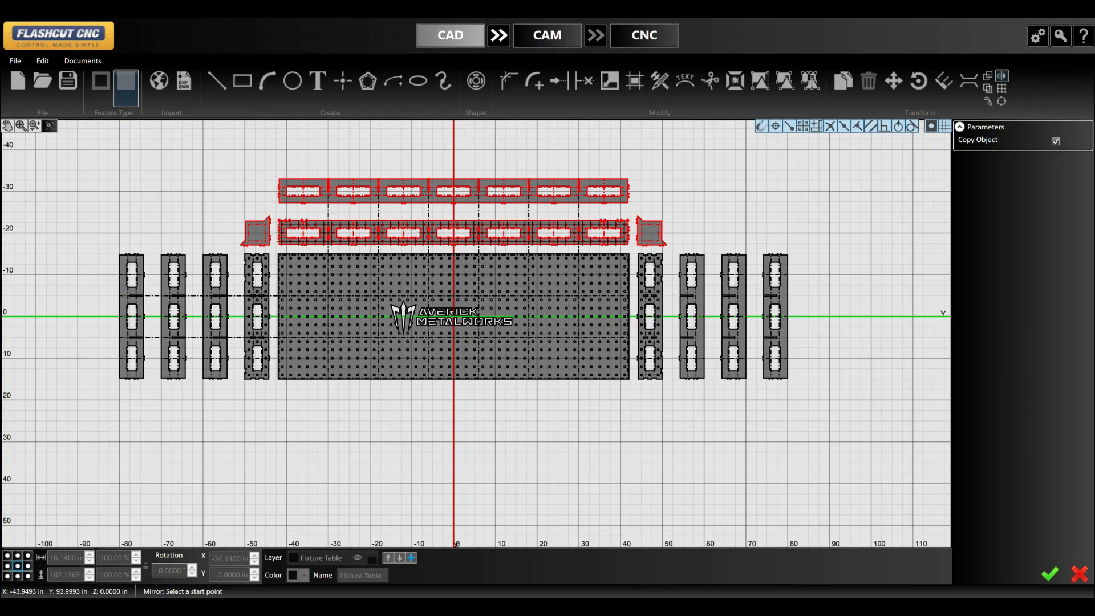
scroll(354, 297, "up", 5)
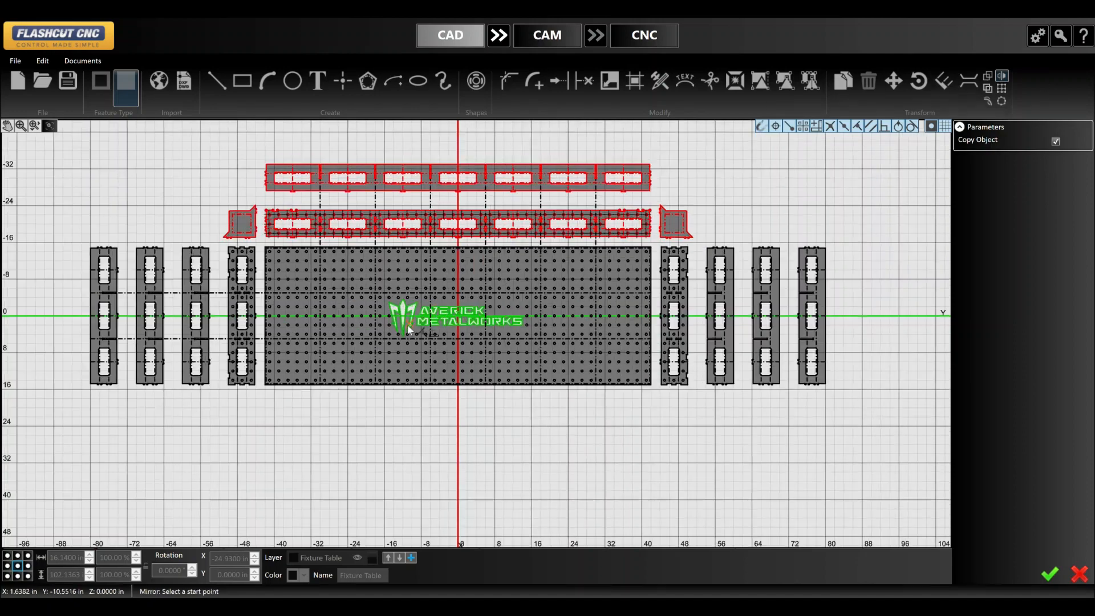
left_click(155, 309)
left_click(172, 309)
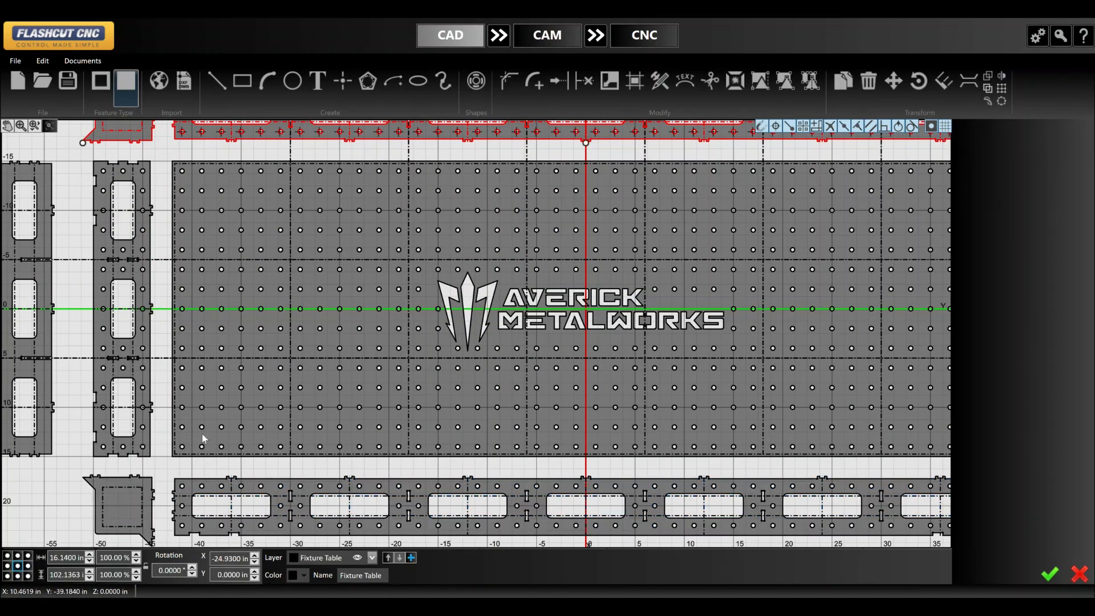
left_click(172, 462)
scroll(311, 368, "down", 8)
scroll(323, 368, "up", 7)
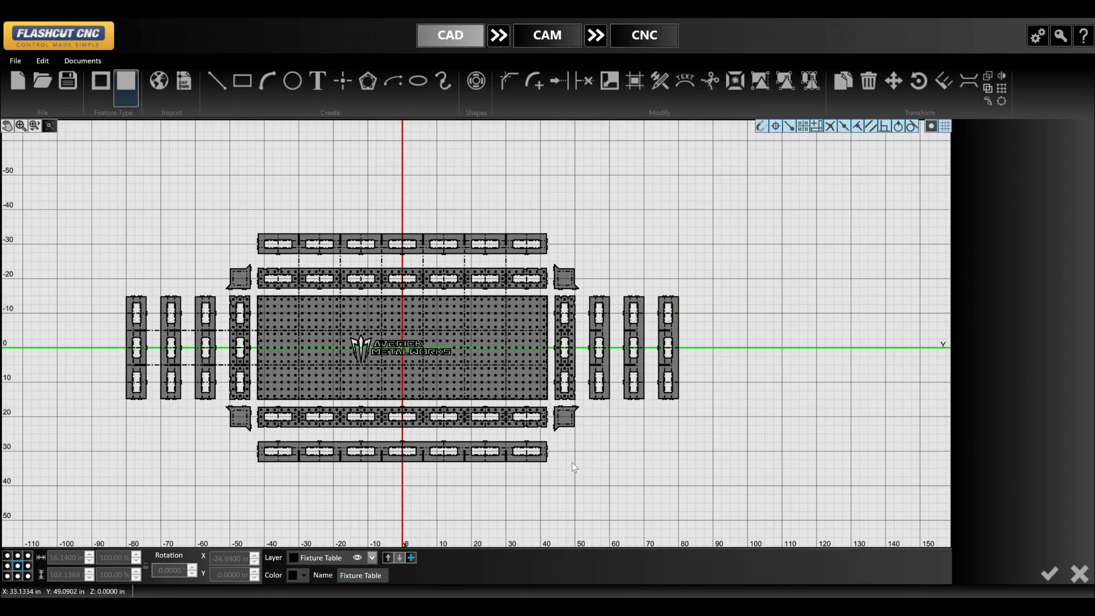
- Copy the inner end notch of the perforated side rail and paste it beside the plate's long edge at X -15.75, Y -36 in
scroll(354, 339, "down", 3)
scroll(464, 198, "up", 3)
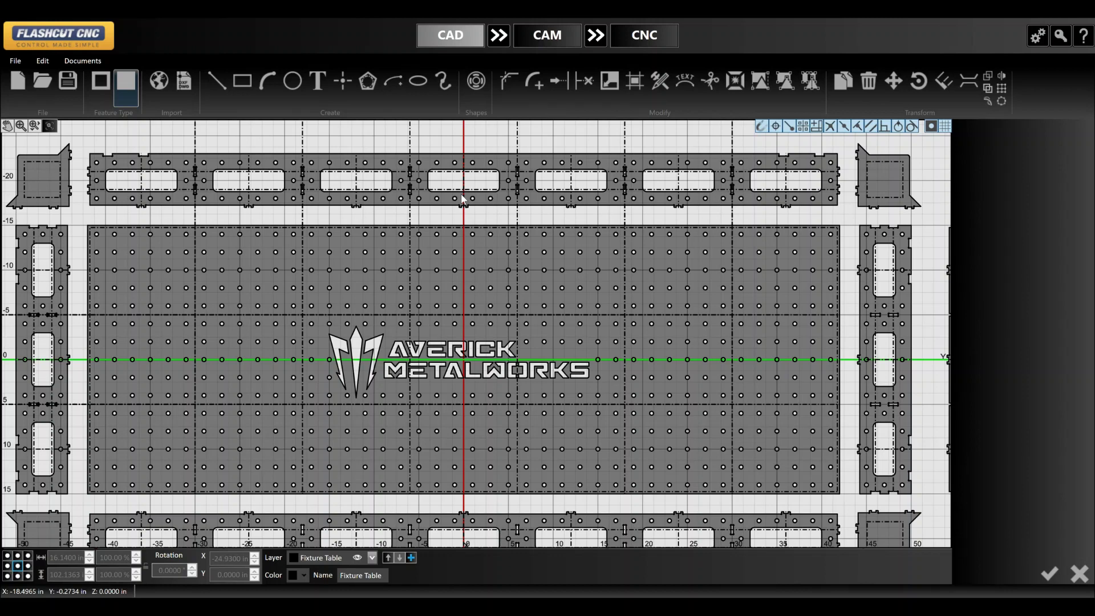
scroll(461, 200, "down", 3)
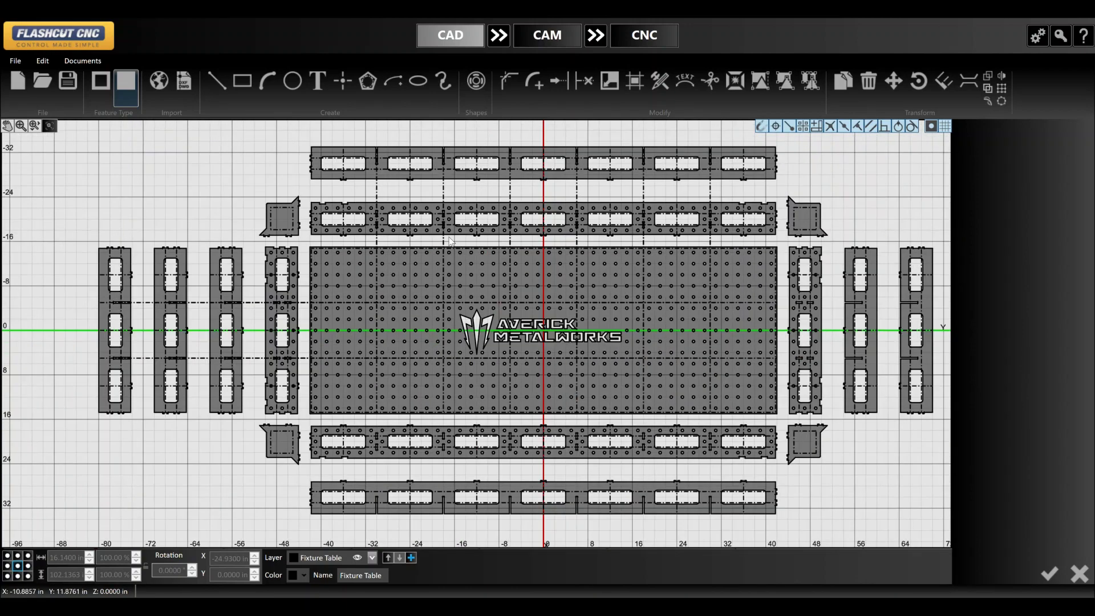
scroll(136, 287, "up", 5)
left_click(142, 287)
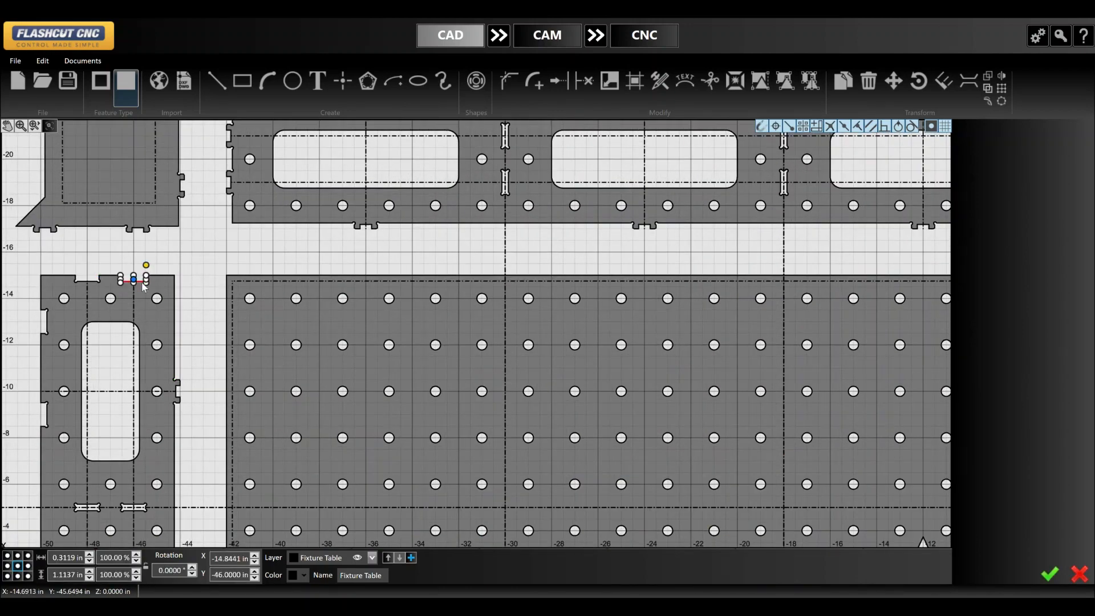
key("ctrl+v")
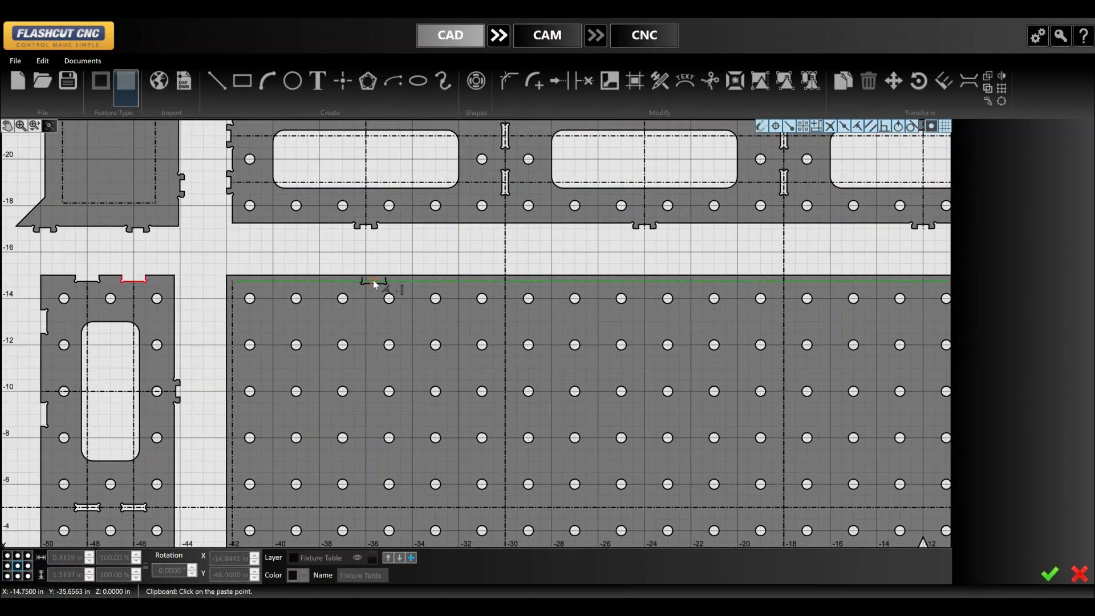
scroll(365, 276, "up", 5)
scroll(366, 276, "down", 3)
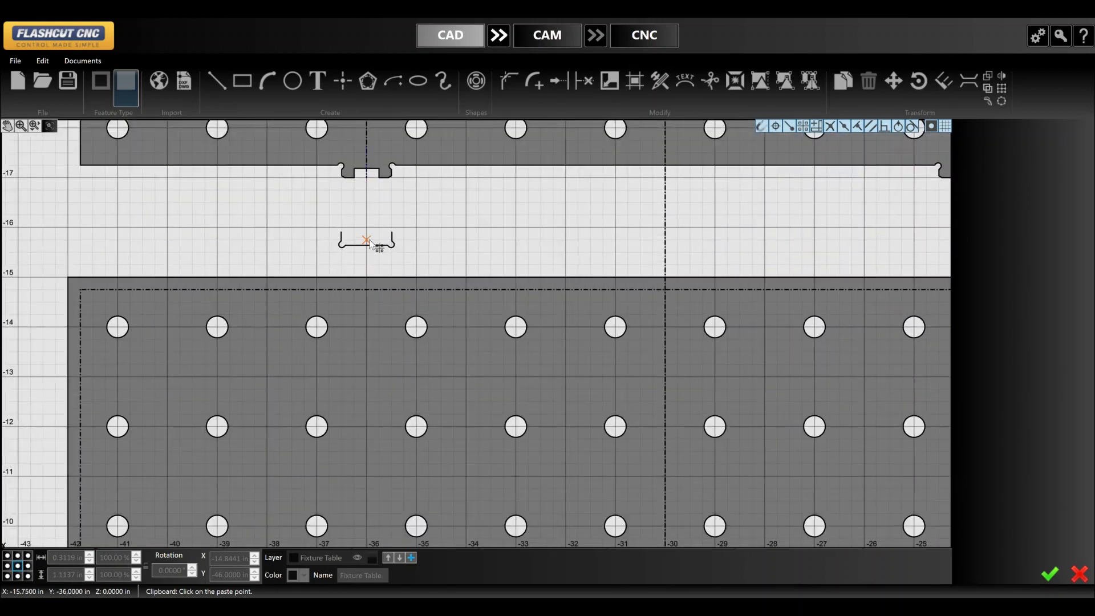
left_click(366, 240)
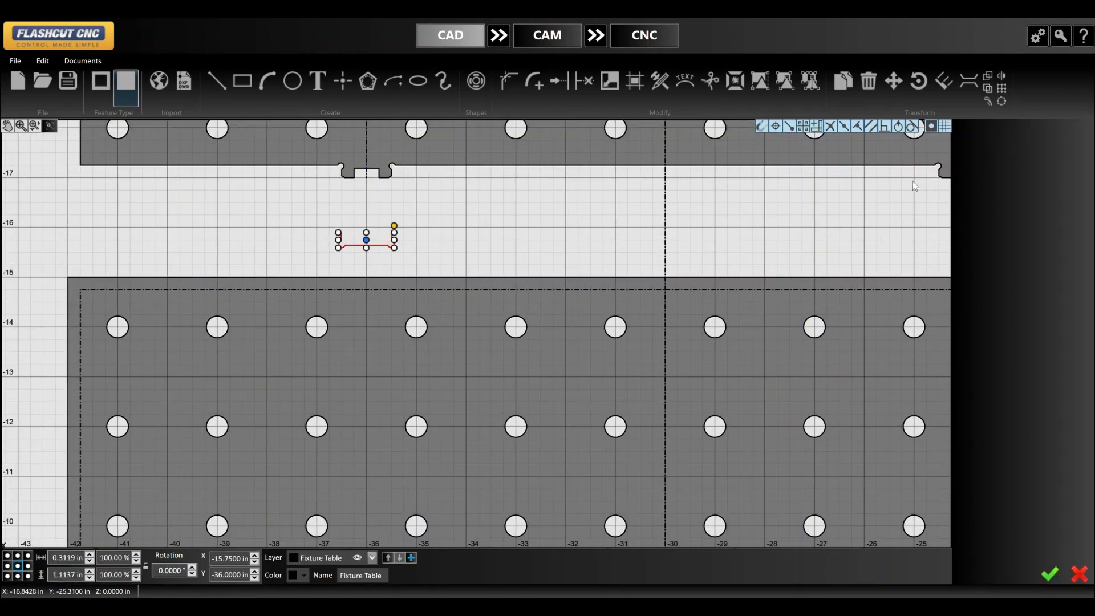
- Align the pasted notch's open side with the plate's long edge at X -15 in
left_click(497, 276)
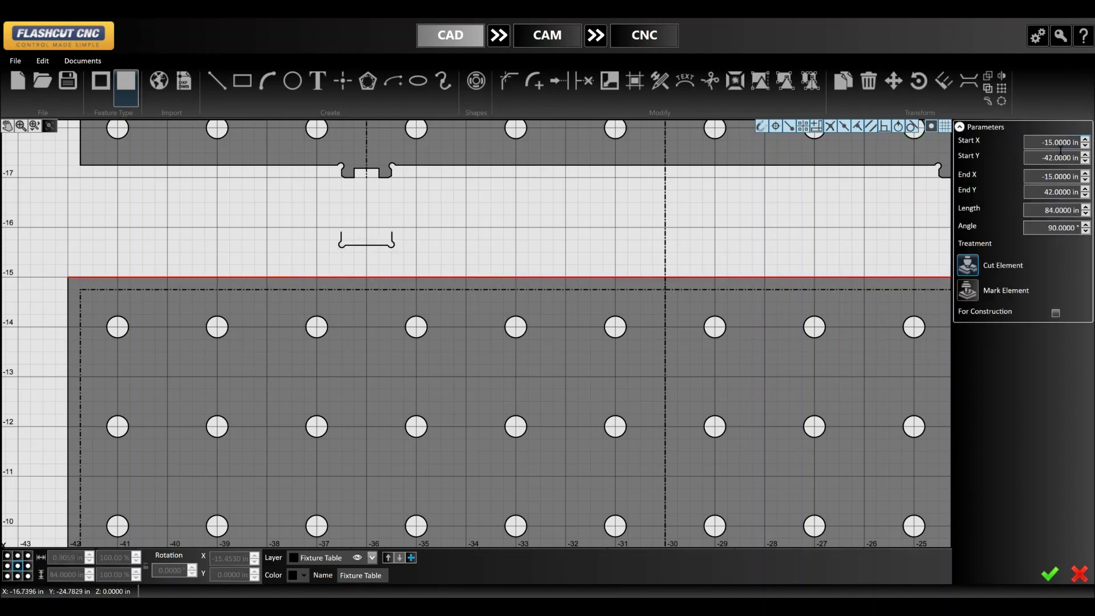
left_click(375, 239)
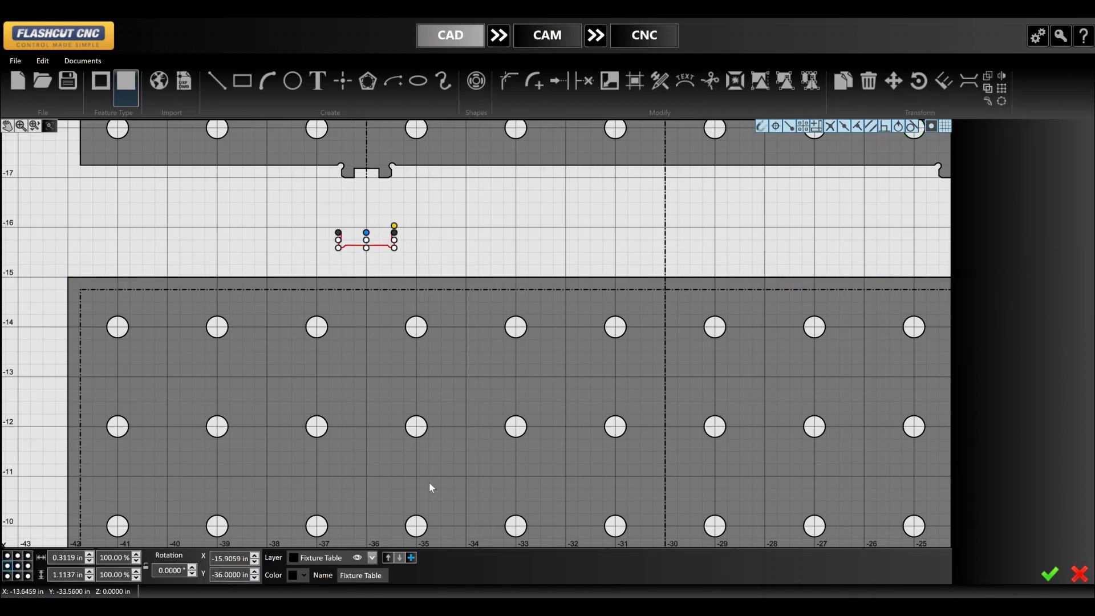
type("-15")
key("Return")
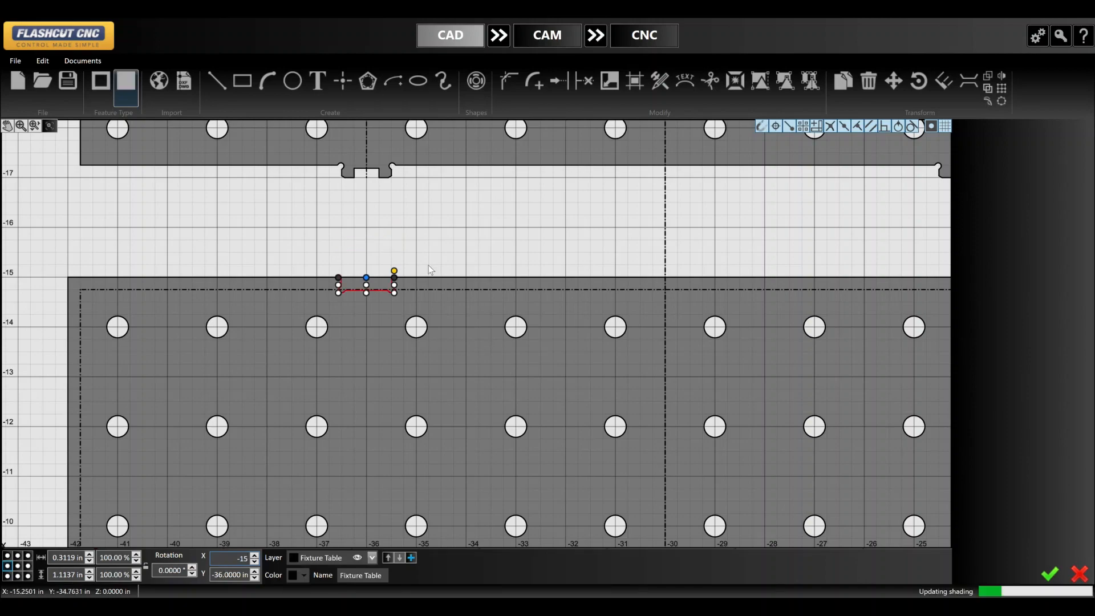
left_click(428, 267)
- Create a linear pattern of the notch along the plate's long edge with a count of 7 at 12 in spacing and 90°
left_click(342, 290)
scroll(307, 293, "down", 5)
scroll(243, 282, "up", 3)
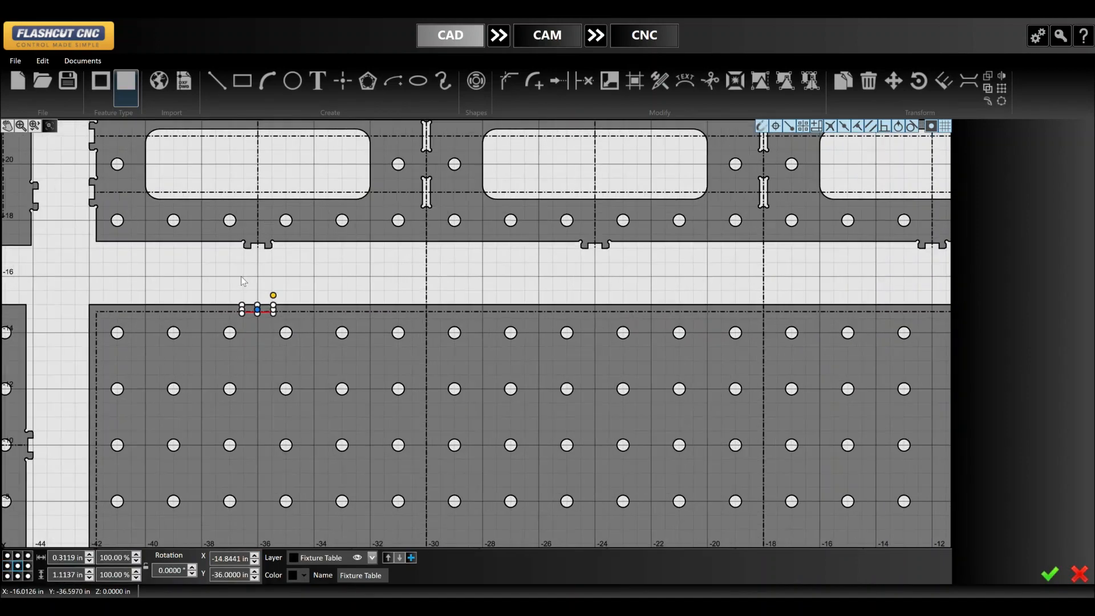
left_click(1002, 88)
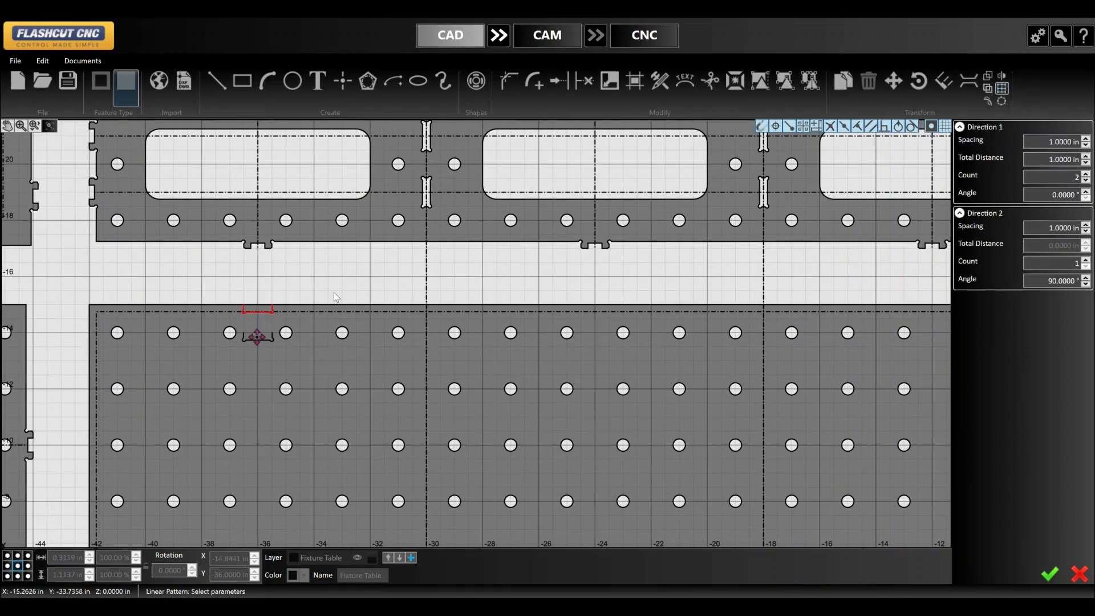
left_click(1086, 180)
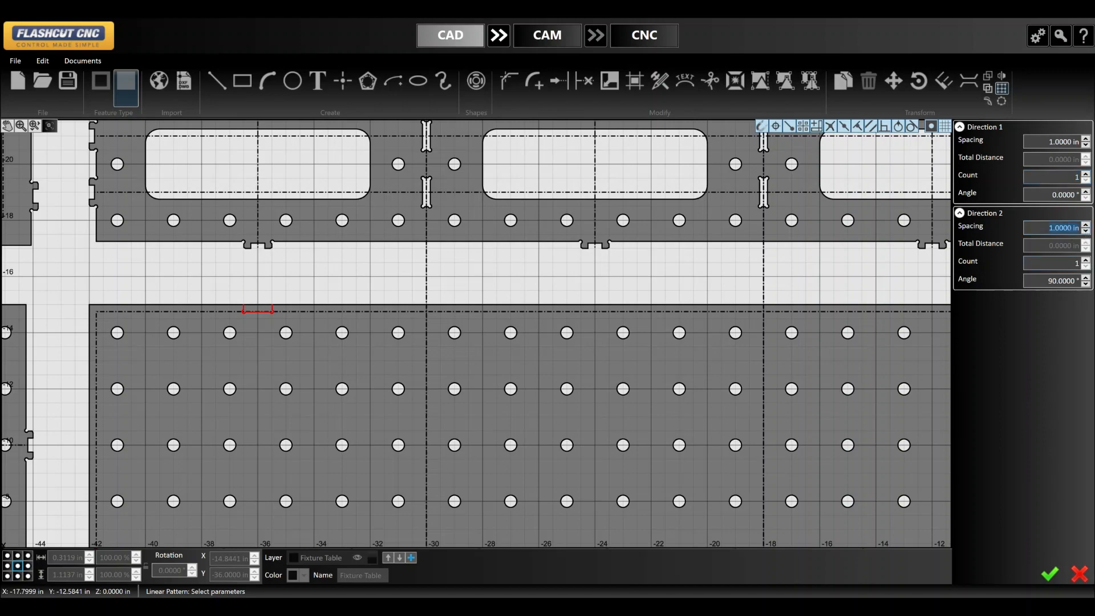
left_click(1087, 260)
left_click(1086, 261)
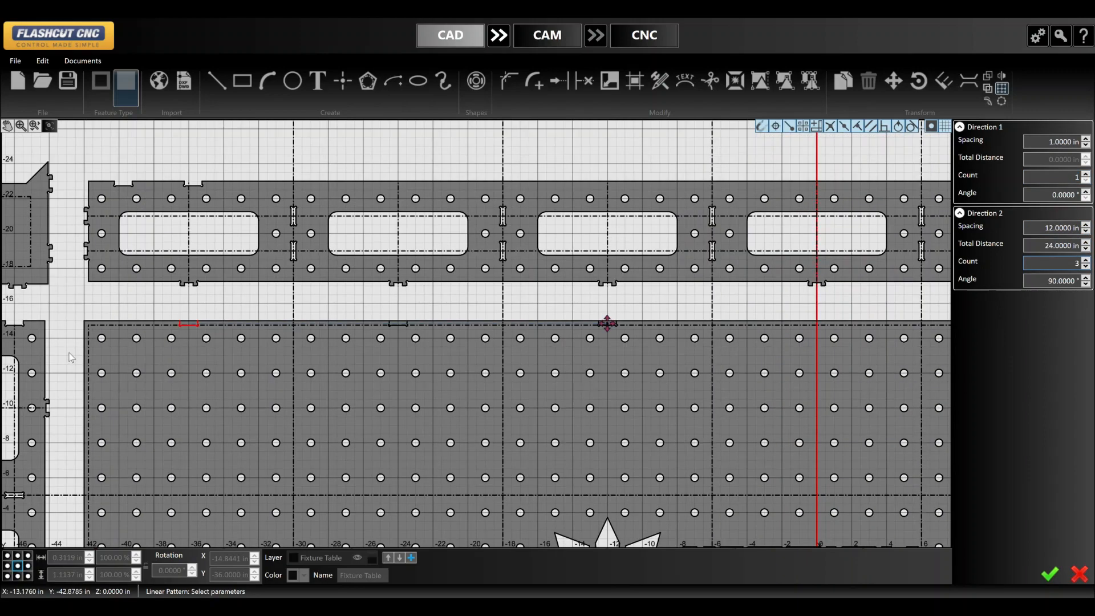
left_click(1086, 261)
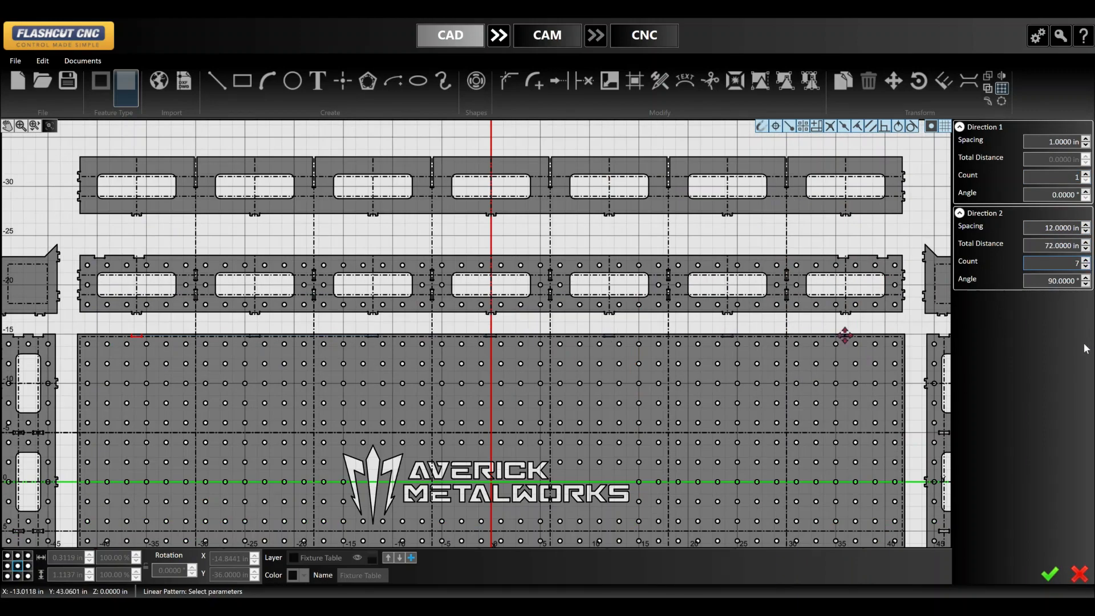
left_click(1050, 574)
- Mirror a copy of all seven plate notches about the Y axis onto the plate's opposite long edge
scroll(312, 357, "up", 8)
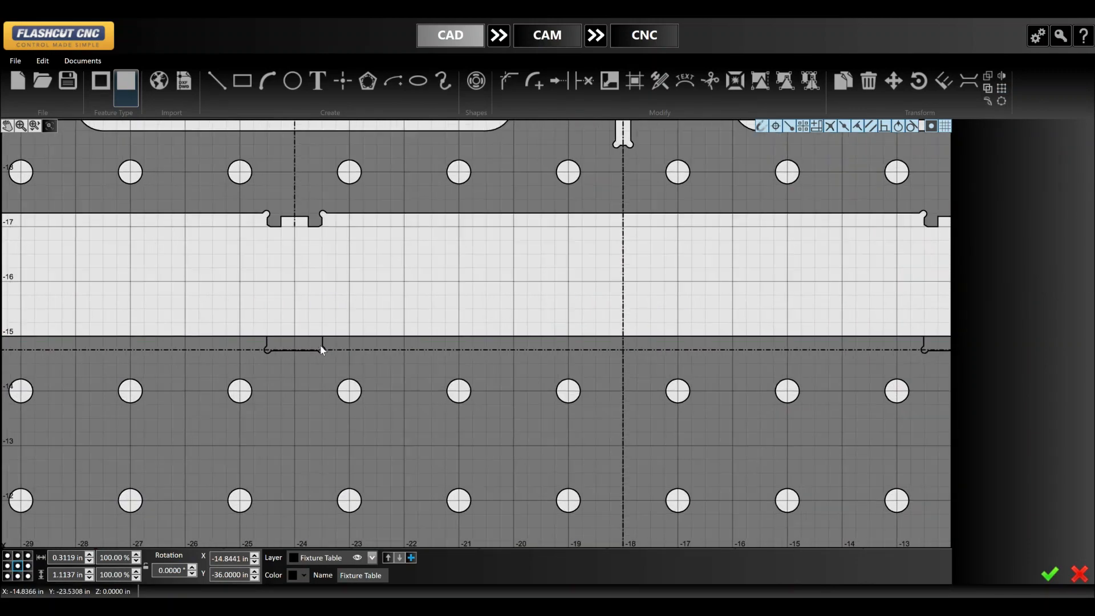
scroll(183, 292, "down", 2)
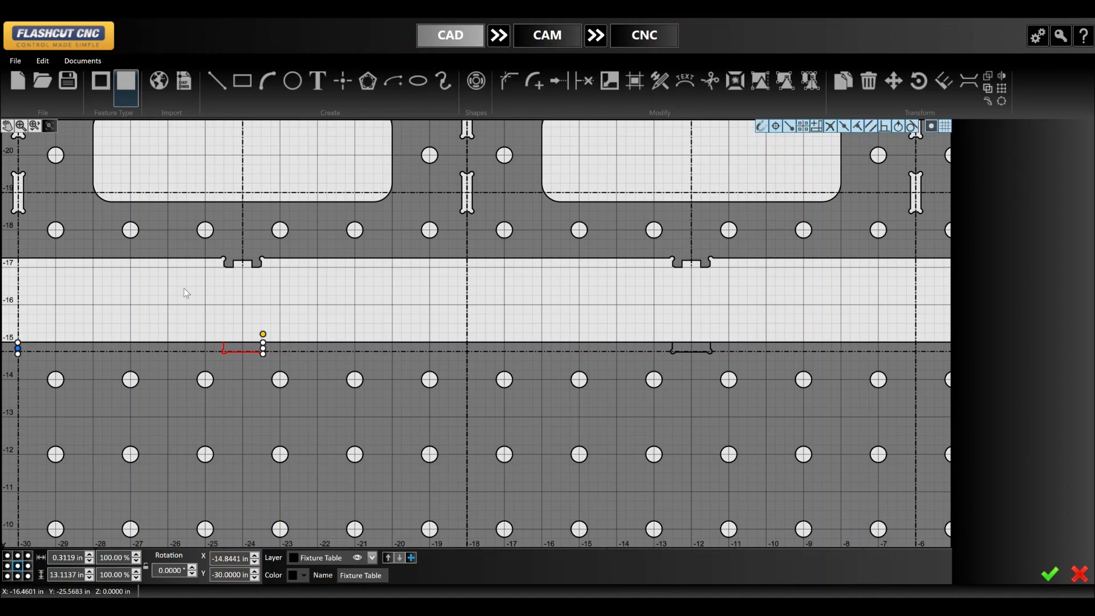
scroll(184, 289, "up", 1)
left_click(733, 356, "ctrl")
scroll(295, 349, "down", 8)
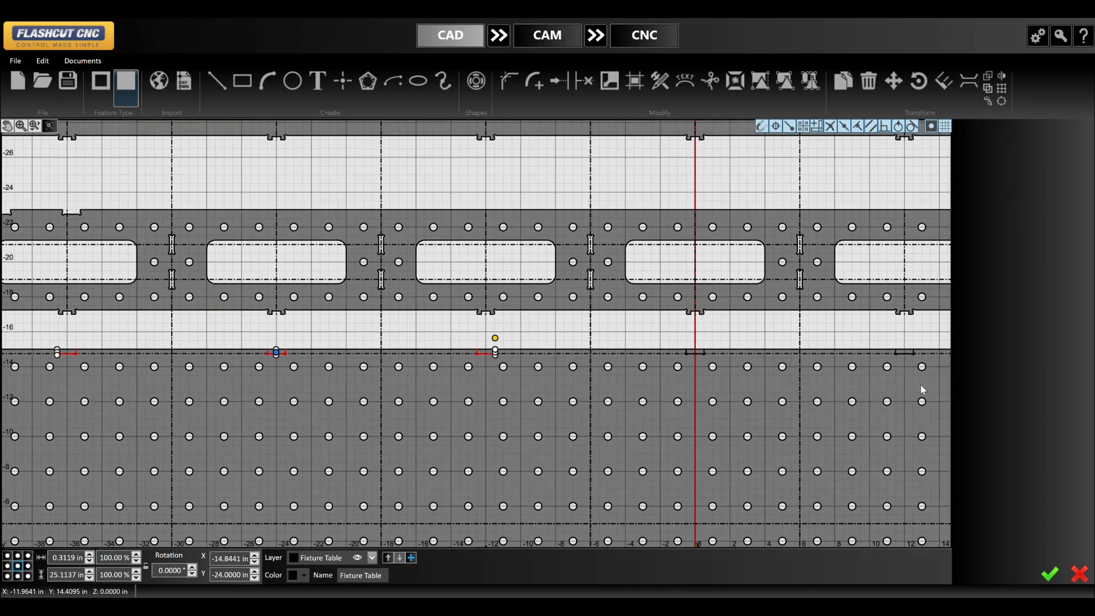
left_click(699, 353, "ctrl")
scroll(640, 350, "down", 4)
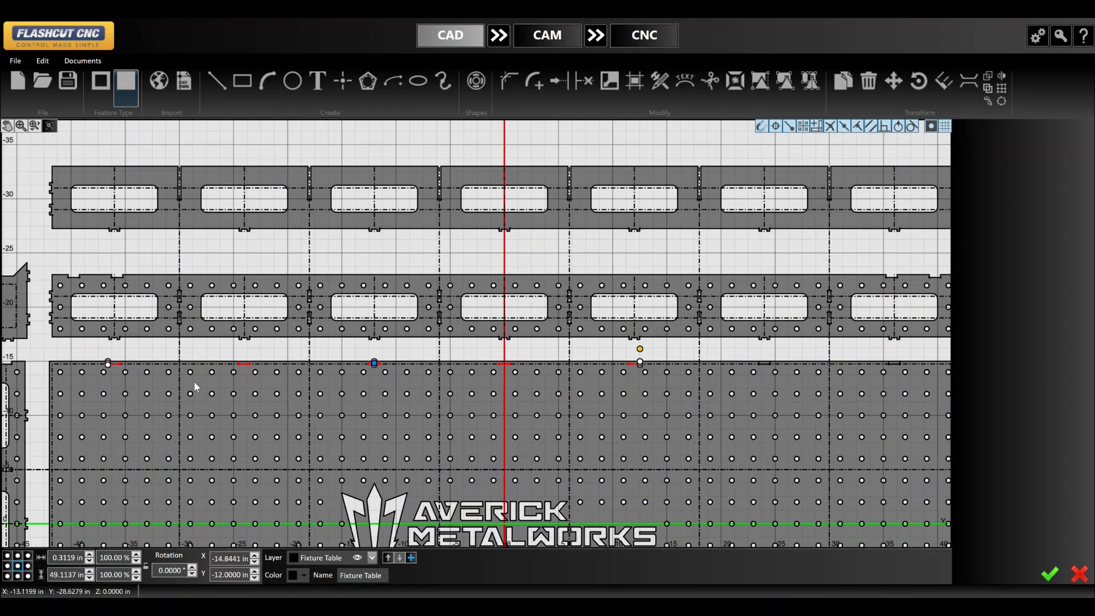
scroll(388, 349, "up", 8)
left_click(439, 349, "ctrl")
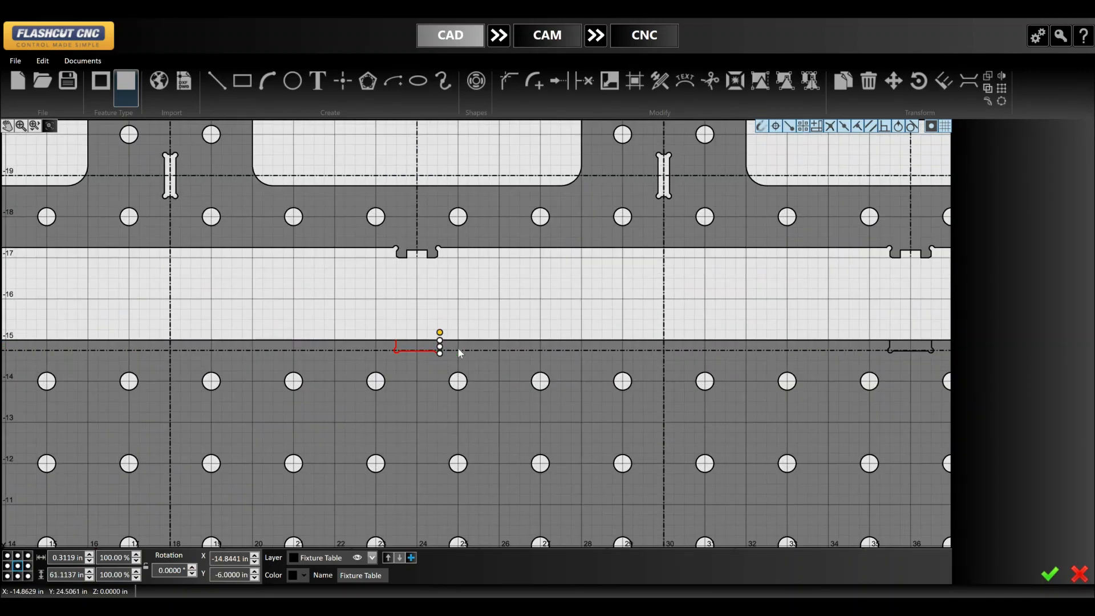
left_click(888, 348, "ctrl")
scroll(890, 346, "down", 6)
scroll(828, 514, "up", 5)
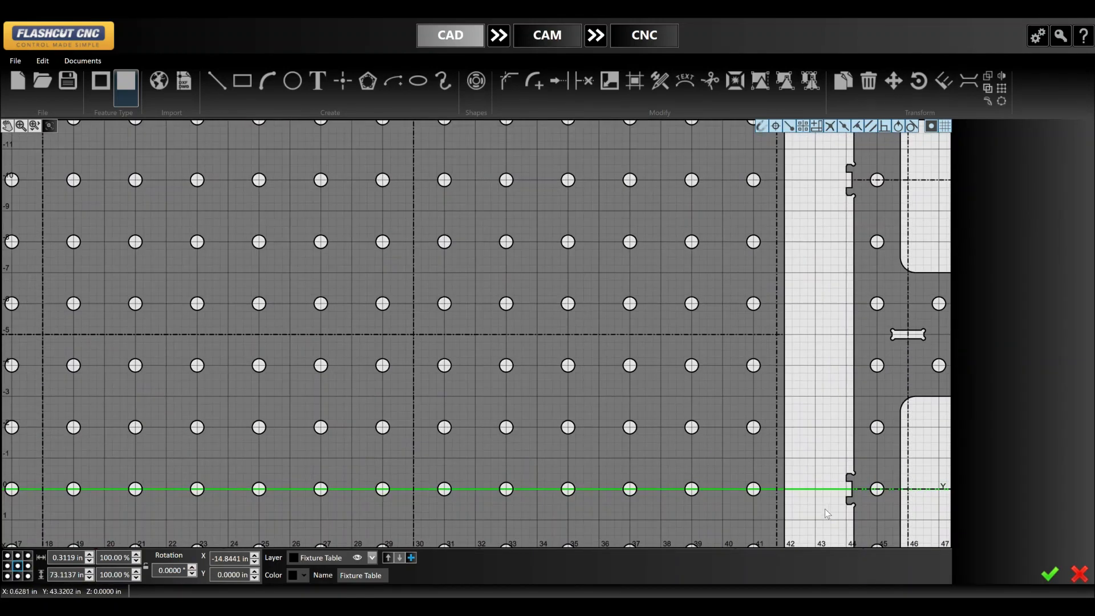
left_click(1002, 77)
scroll(882, 374, "down", 5)
scroll(779, 427, "up", 1)
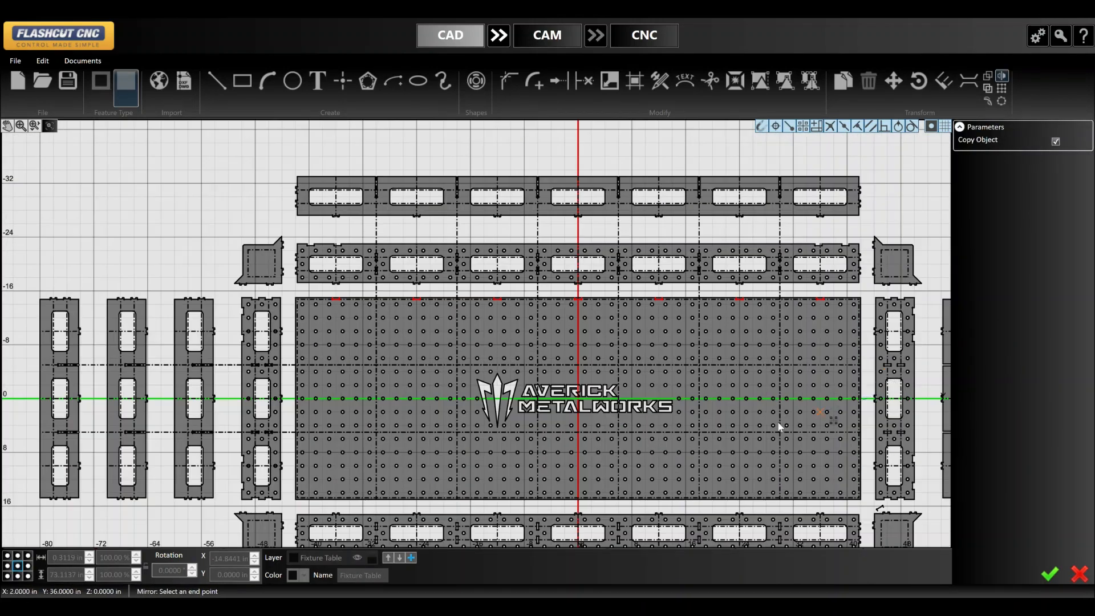
scroll(288, 399, "up", 6)
left_click(292, 397)
scroll(305, 296, "down", 5)
scroll(354, 411, "up", 5)
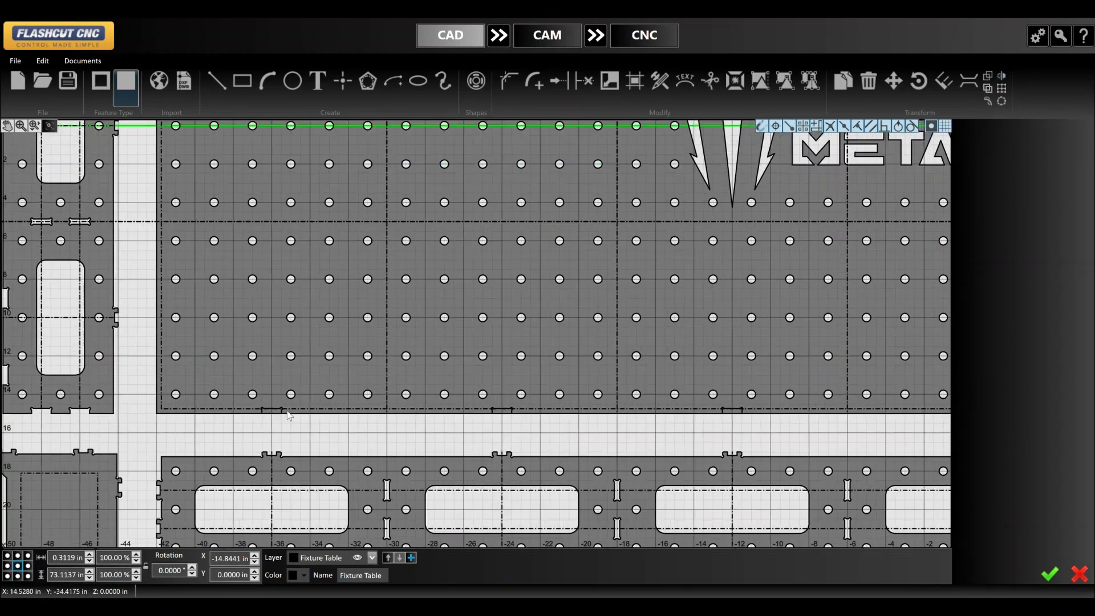
- Trim the plate's long edge at X 15 in across the notch openings at Y -36, -24, -12 and 0
scroll(267, 416, "up", 3)
key("t")
left_click(274, 410)
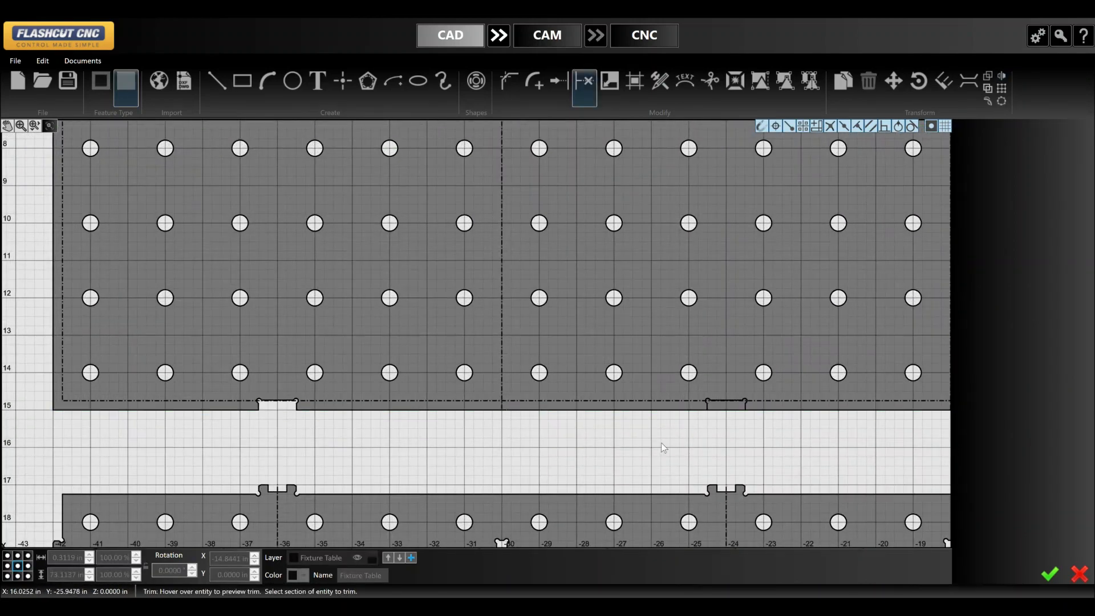
left_click(725, 411)
scroll(353, 370, "down", 7)
scroll(731, 387, "up", 8)
left_click(676, 386)
scroll(285, 381, "down", 8)
scroll(701, 376, "up", 5)
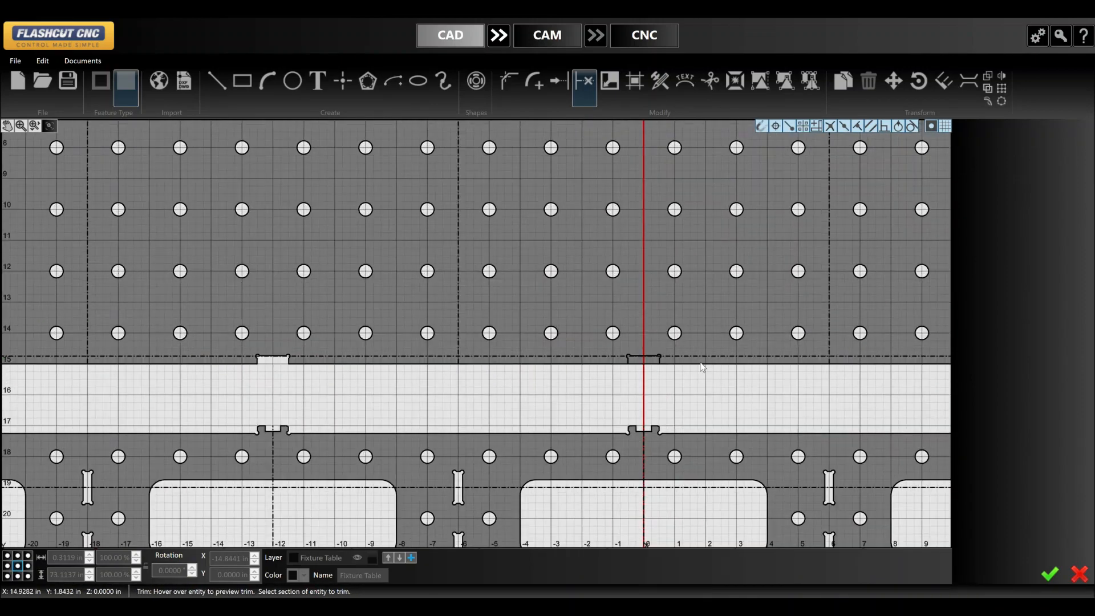
scroll(702, 367, "up", 4)
left_click(604, 368)
- Trim the same long edge across the remaining notch openings at Y 12, 24 and 36
scroll(604, 367, "down", 8)
scroll(328, 370, "up", 3)
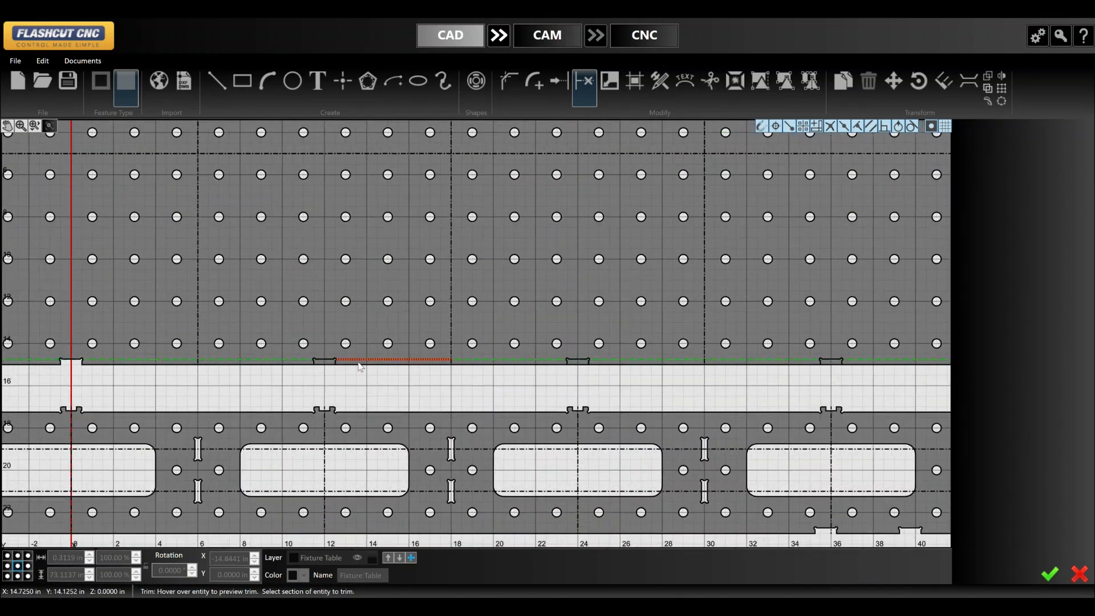
left_click(325, 365)
left_click(578, 365)
left_click(831, 365)
scroll(839, 359, "down", 8)
middle_click_drag(843, 354, 481, 342)
scroll(536, 353, "down", 1)
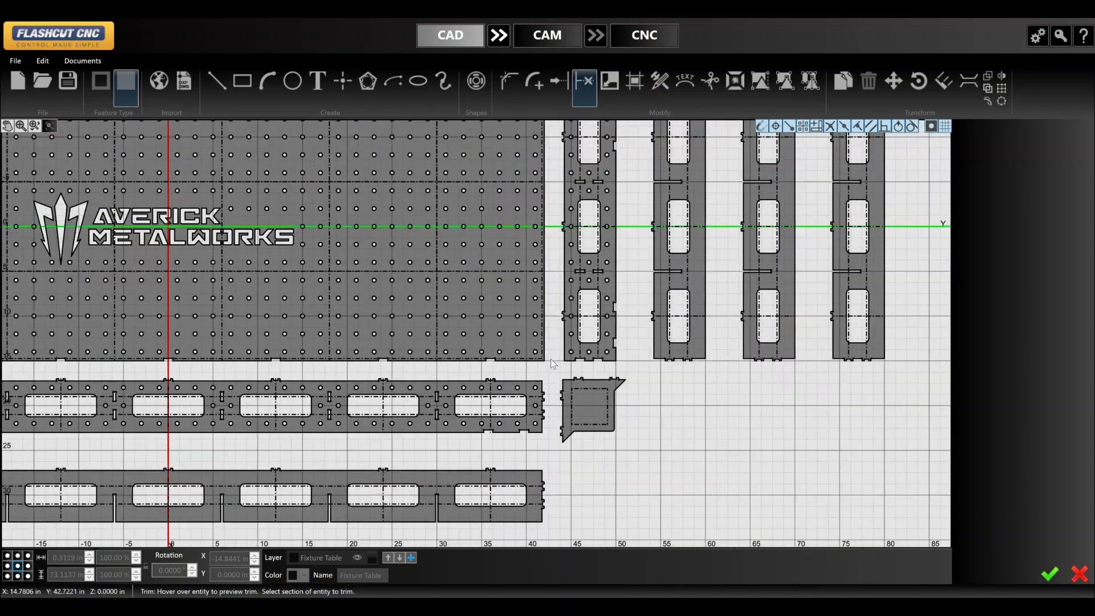
- Trim the plate's opposite long edge at X -15 in across the notch openings at Y 36, 24 and 12
scroll(551, 360, "down", 4)
scroll(533, 286, "up", 10)
left_click(518, 328)
scroll(722, 338, "down", 3)
scroll(342, 341, "up", 2)
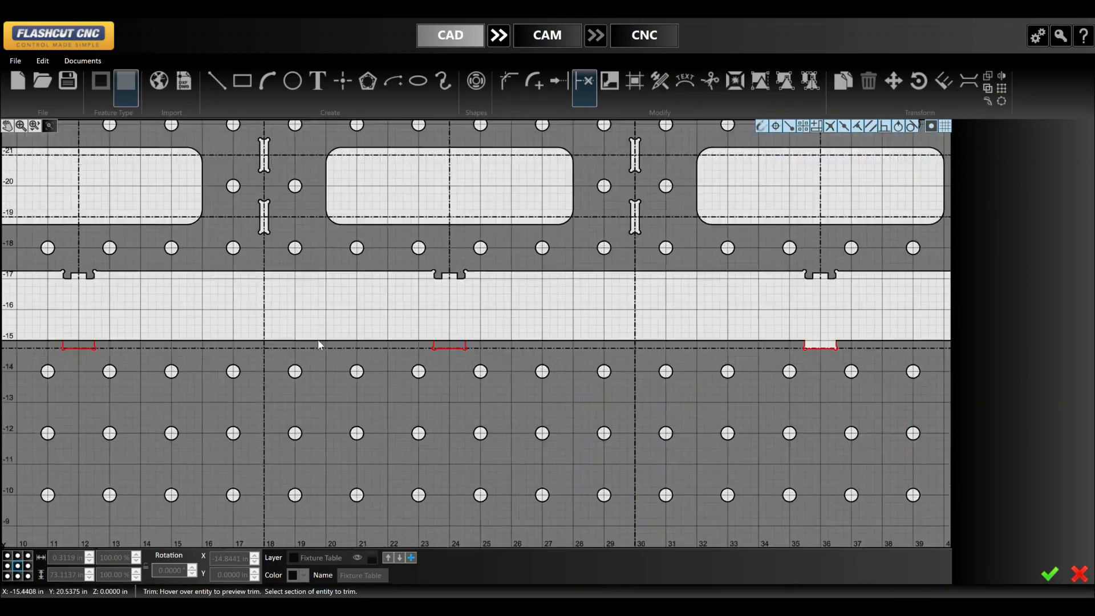
scroll(326, 339, "up", 3)
left_click(11, 341)
left_click(486, 342)
scroll(742, 343, "down", 14)
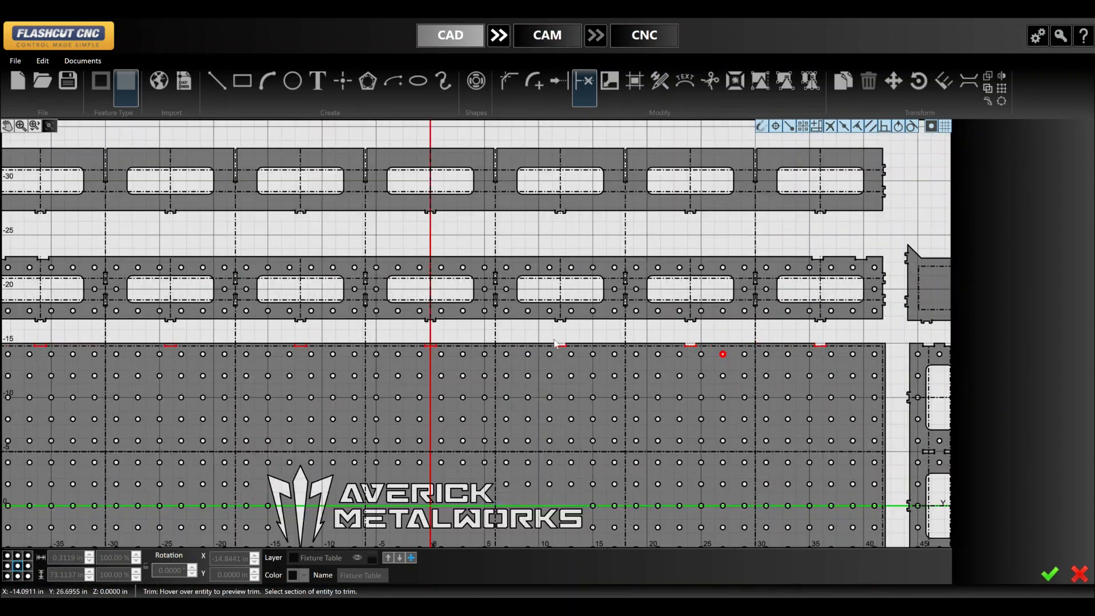
- Trim the X -15 in long edge across its other notch openings, from Y 0 to Y -36
scroll(148, 342, "up", 4)
left_click(753, 344)
left_click(476, 344)
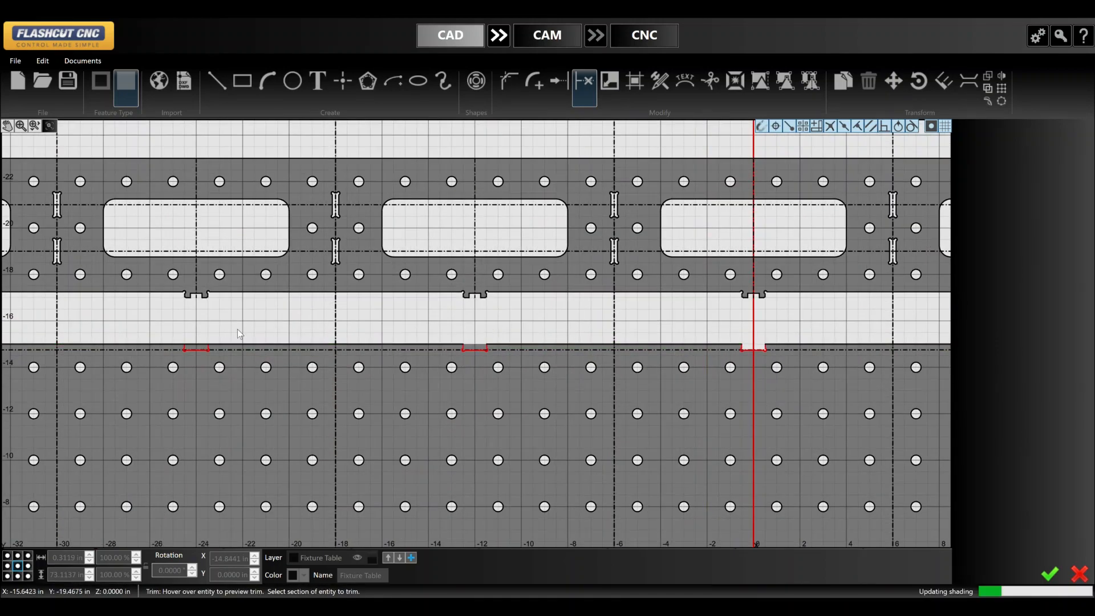
scroll(402, 348, "down", 3)
scroll(439, 371, "up", 4)
left_click(450, 366)
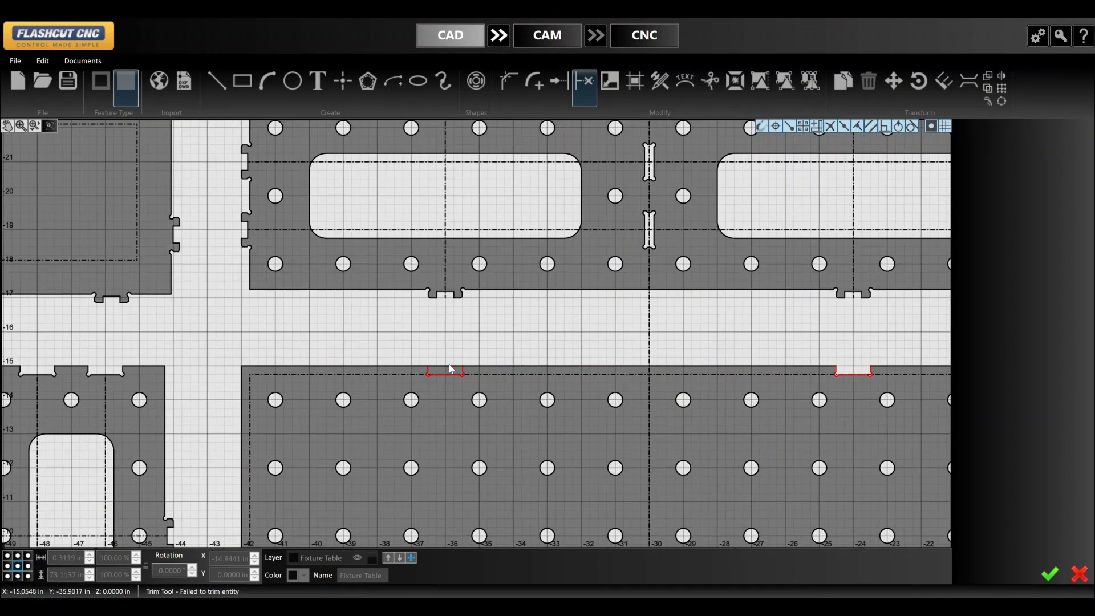
key("Escape")
- Copy the perforated end rail's outer-edge notch at X -9 and paste it beside the plate's short edge at X -10, Y -43 in
scroll(427, 498, "down", 8)
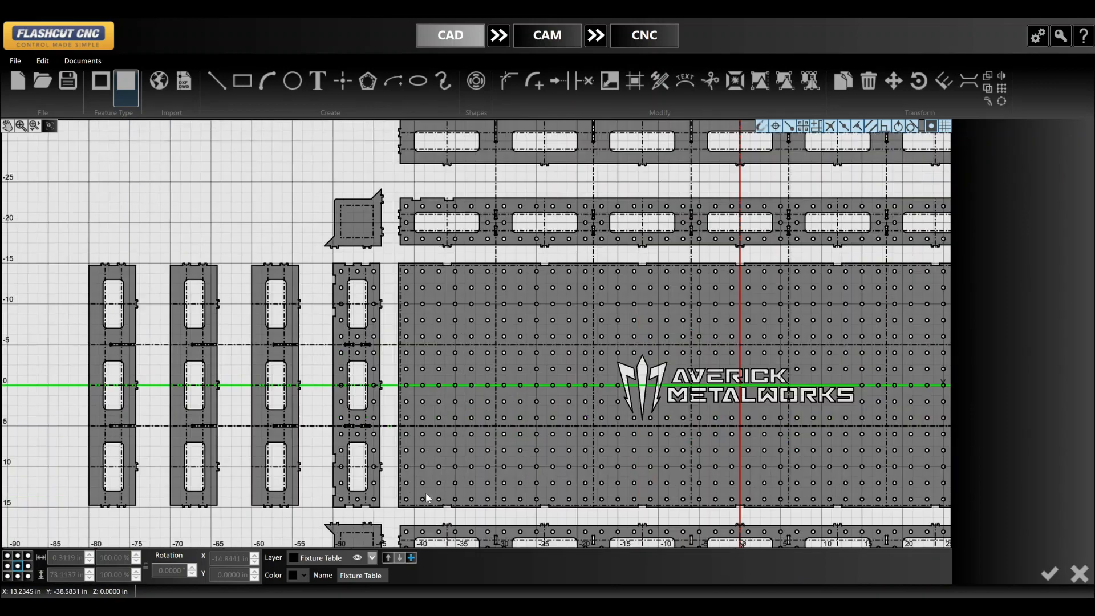
scroll(428, 498, "down", 2)
scroll(246, 319, "up", 8)
left_click(249, 321)
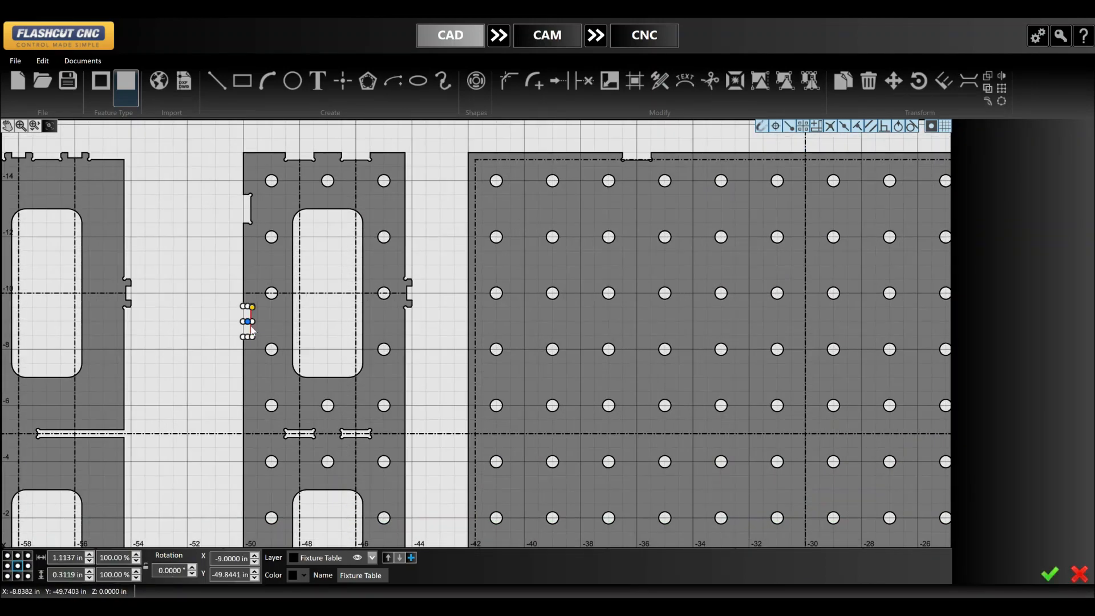
scroll(436, 299, "up", 3)
key("ctrl+c")
key("ctrl+v")
left_click(446, 291)
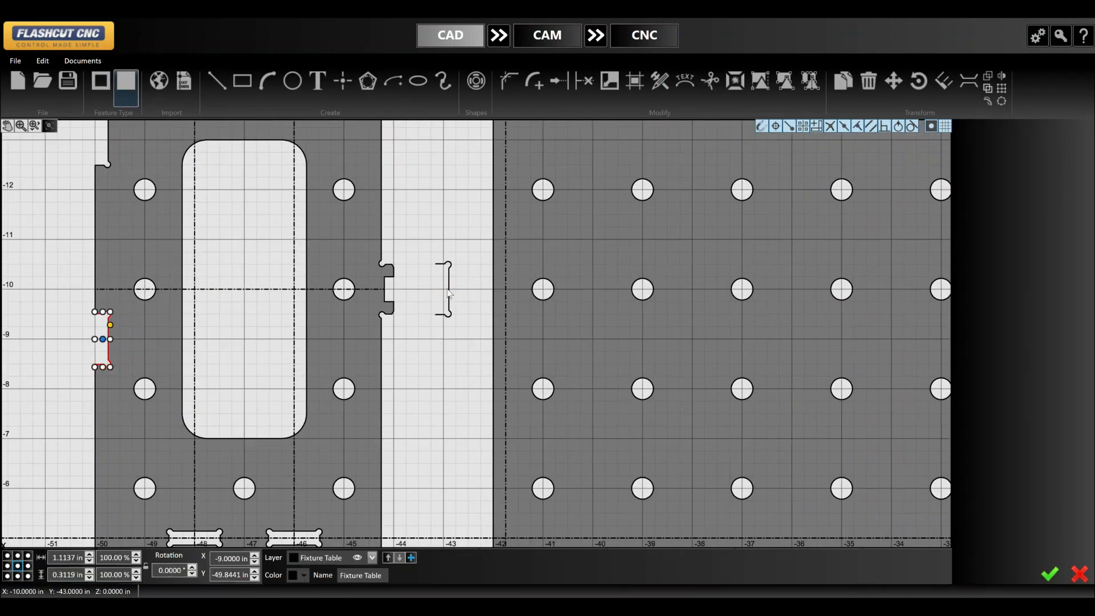
- Align the pasted notch's open side with the plate's short edge at Y -42 in
left_click(449, 290)
left_click(435, 290)
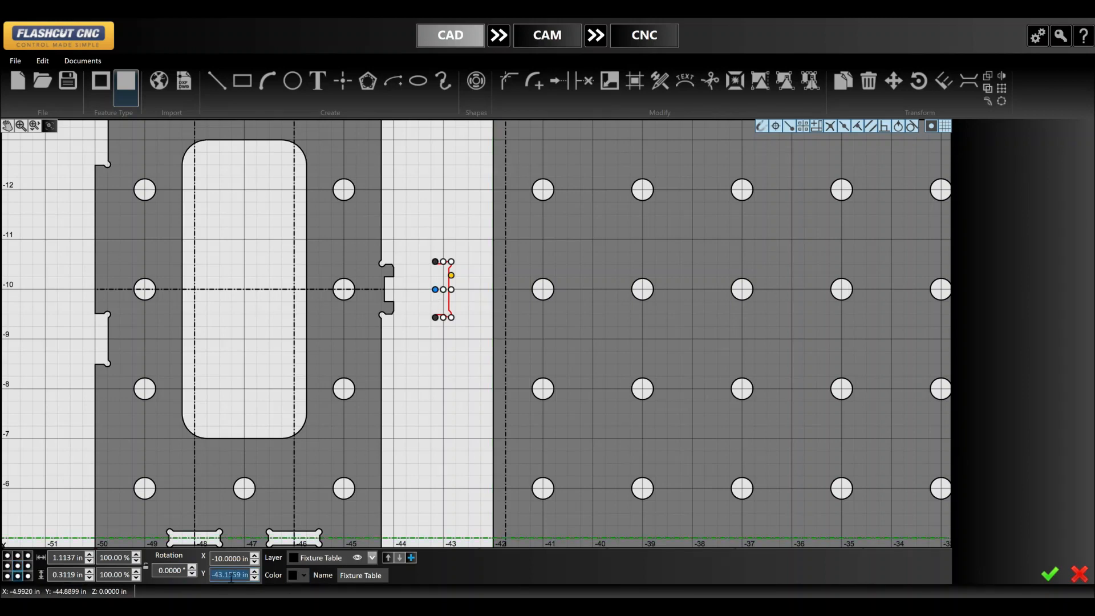
type("-242")
key("Return")
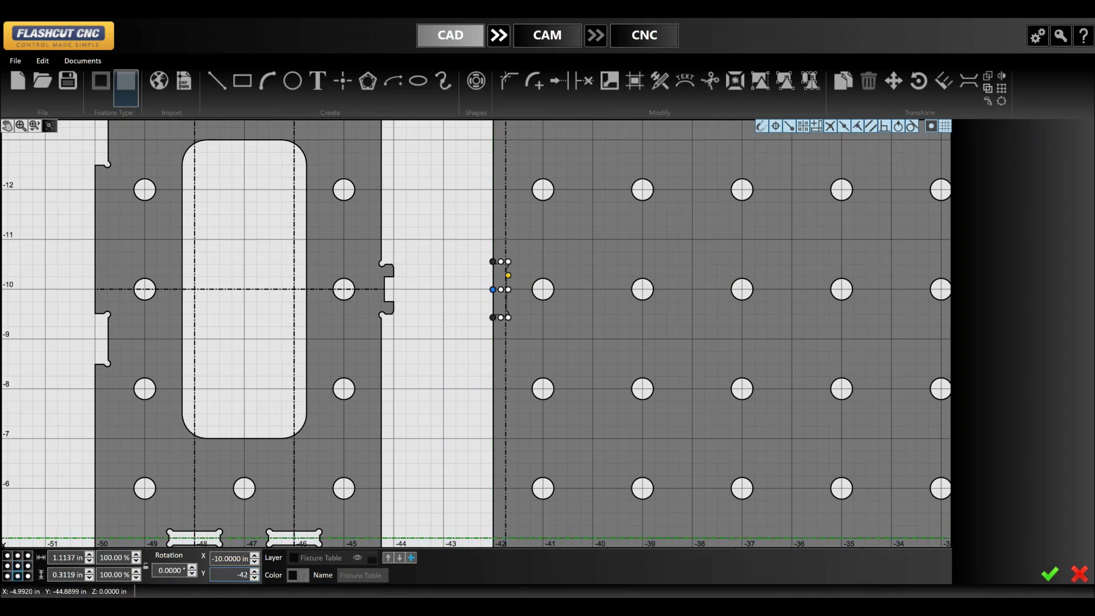
left_click(1002, 76)
scroll(437, 428, "down", 3)
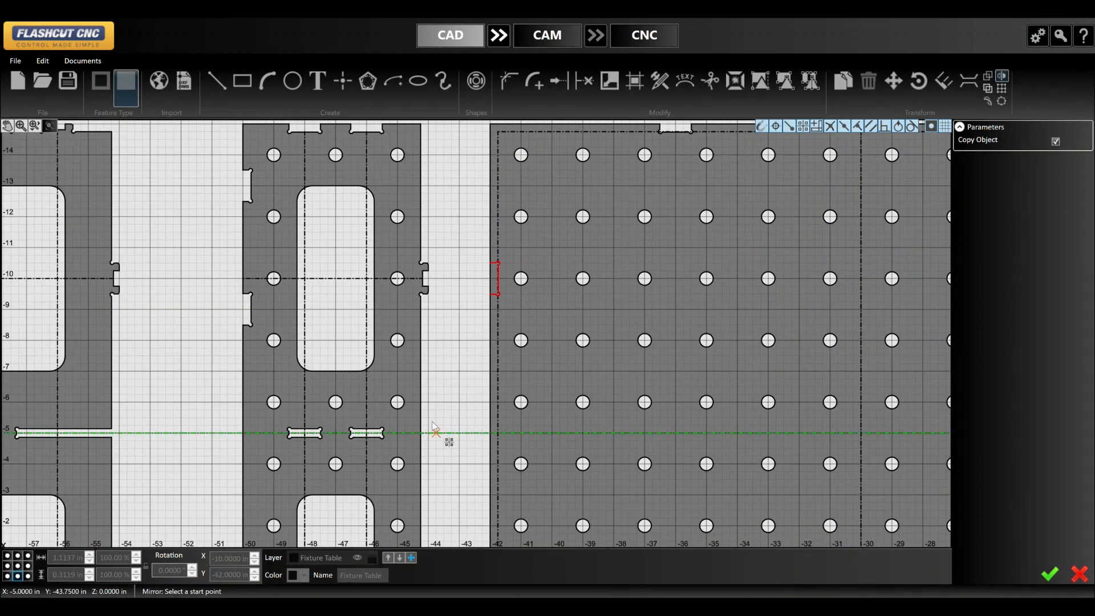
left_click(437, 424)
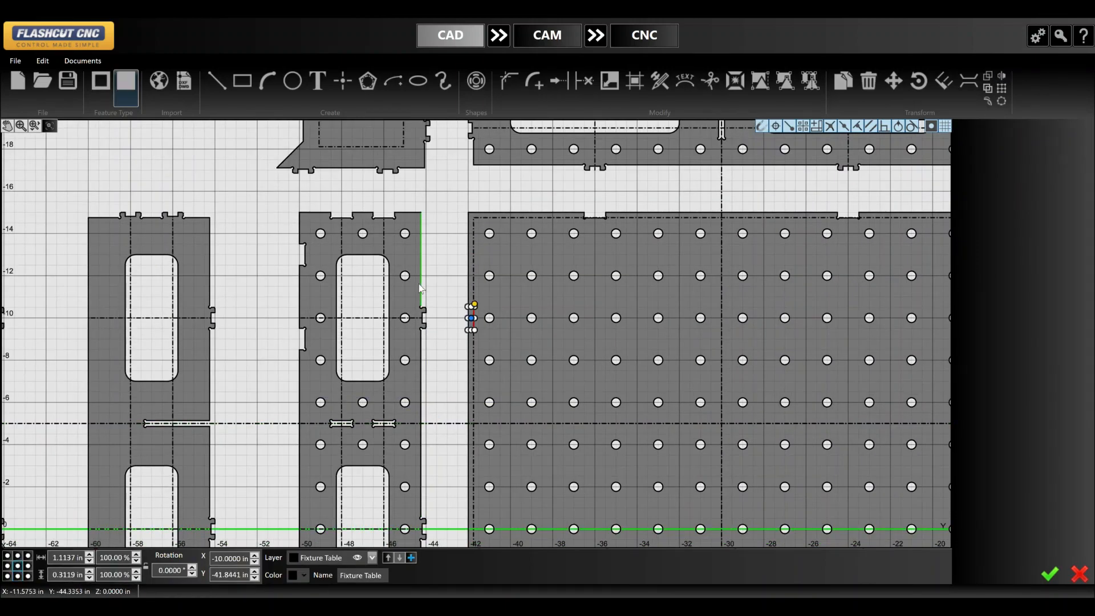
scroll(428, 293, "down", 5)
scroll(440, 335, "up", 4)
scroll(441, 336, "down", 4)
scroll(443, 335, "up", 2)
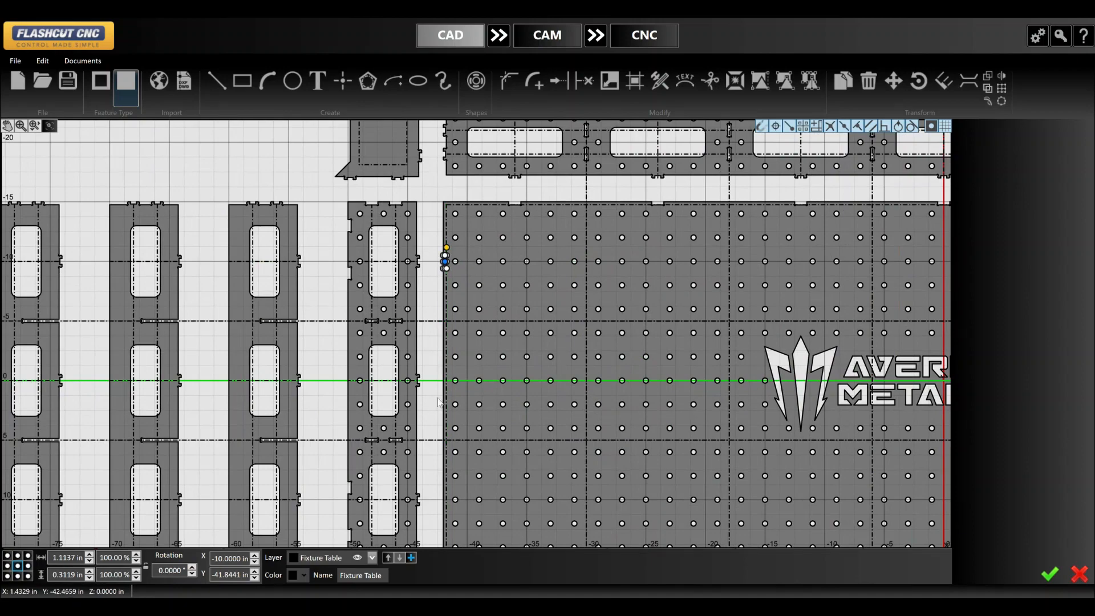
scroll(418, 336, "up", 2)
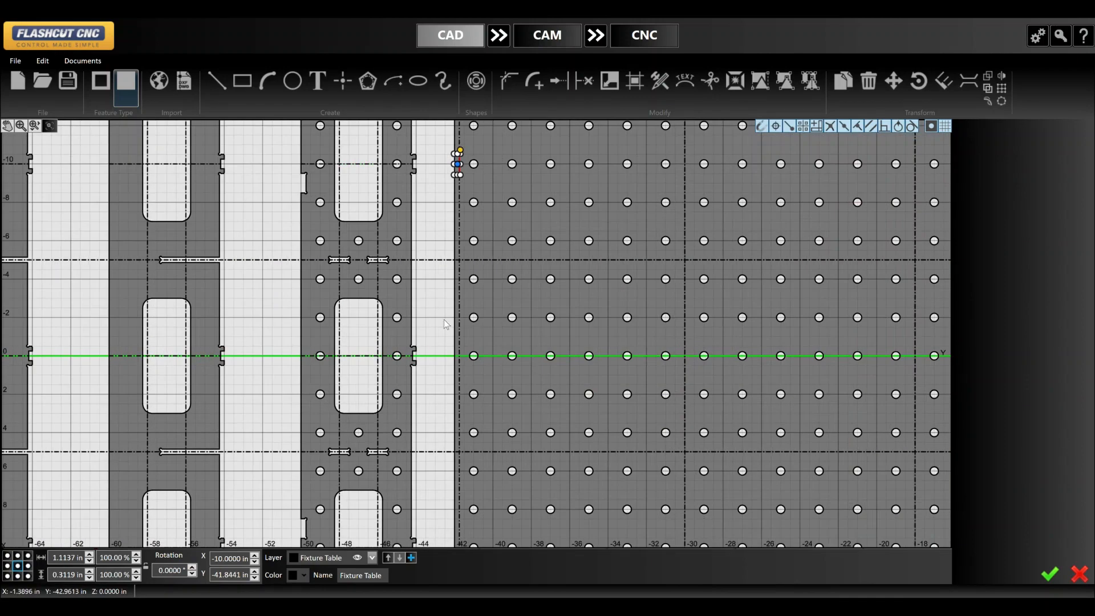
- Create a linear pattern of the notch along the plate's short edge with a count of 3 at 10 in spacing and 0°
left_click(1002, 89)
left_click(1066, 145)
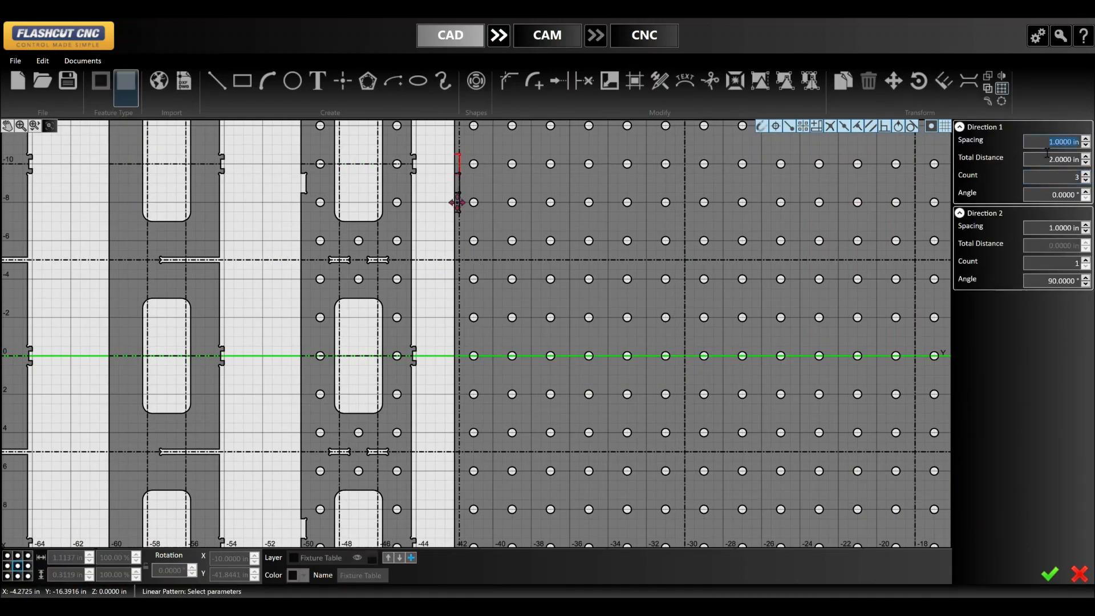
type("10")
key("Return")
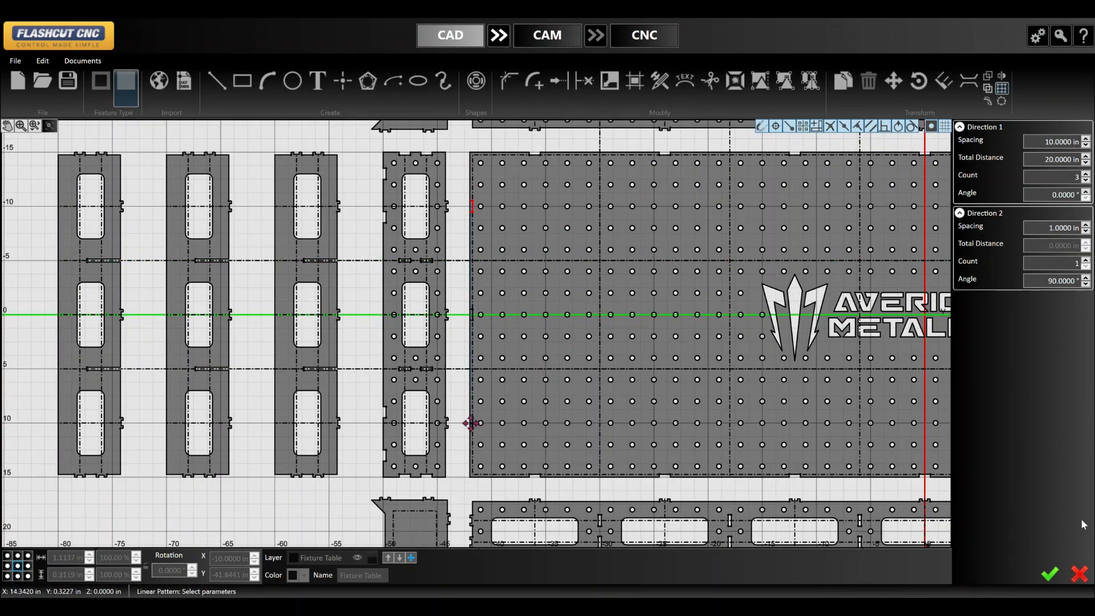
scroll(530, 462, "up", 5)
scroll(455, 484, "down", 2)
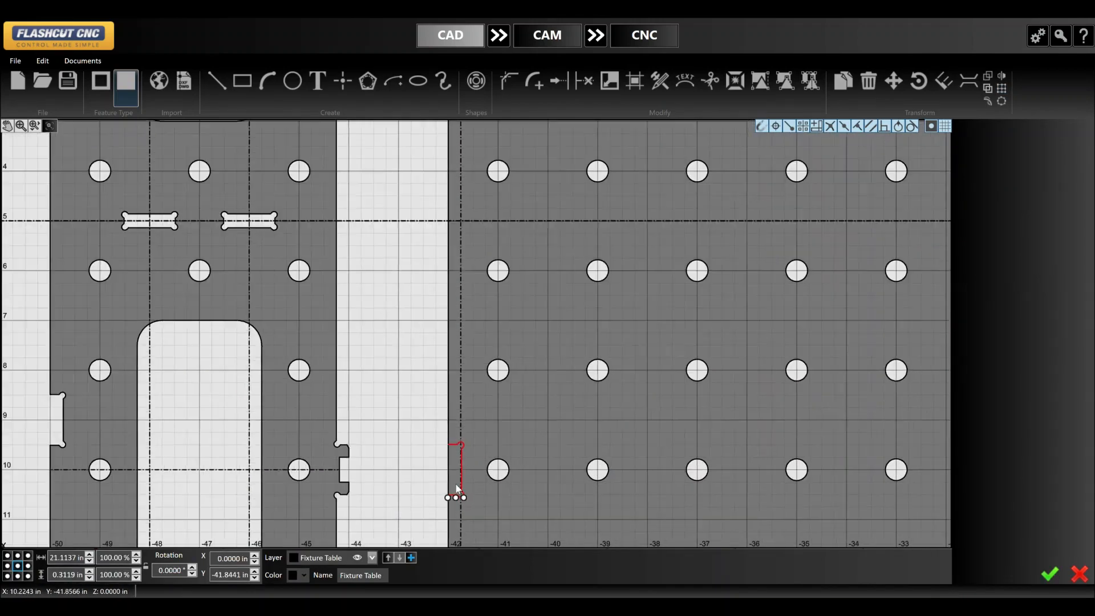
scroll(448, 245, "up", 2)
scroll(265, 257, "down", 8)
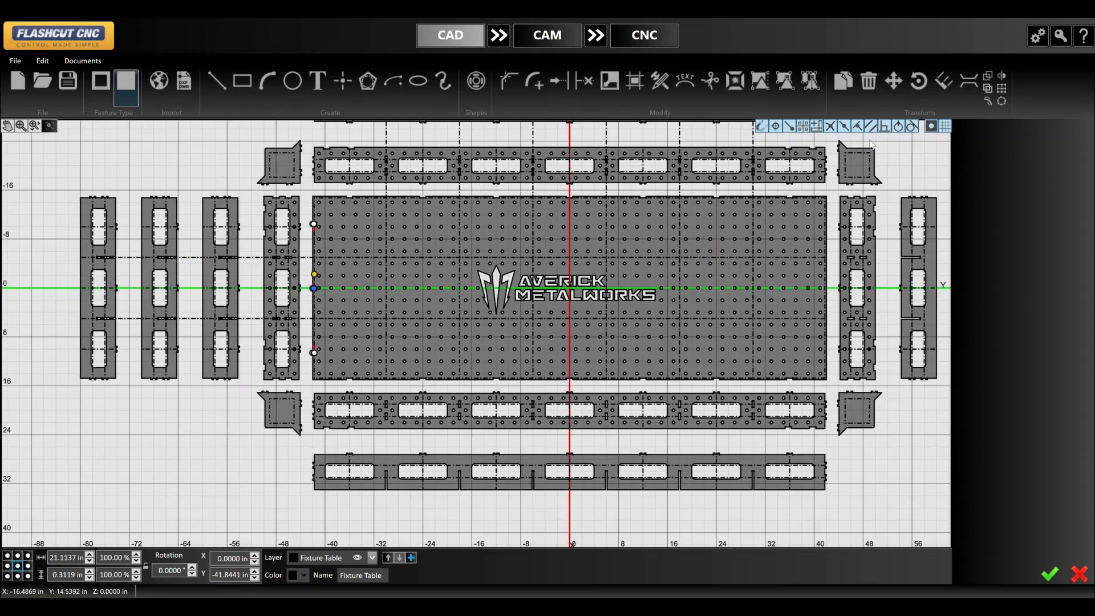
- Mirror a copy of the three short-edge notches about the X axis onto the plate's opposite short edge
left_click(1003, 76)
scroll(576, 188, "up", 4)
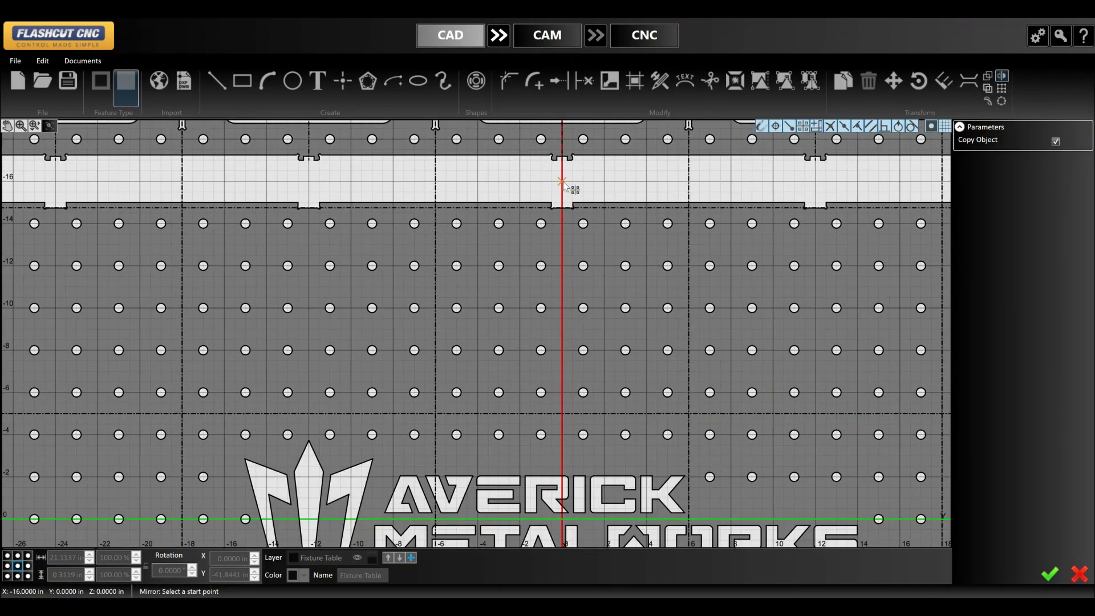
scroll(588, 136, "down", 2)
key("Escape")
scroll(587, 135, "down", 2)
scroll(579, 333, "up", 5)
scroll(588, 354, "down", 5)
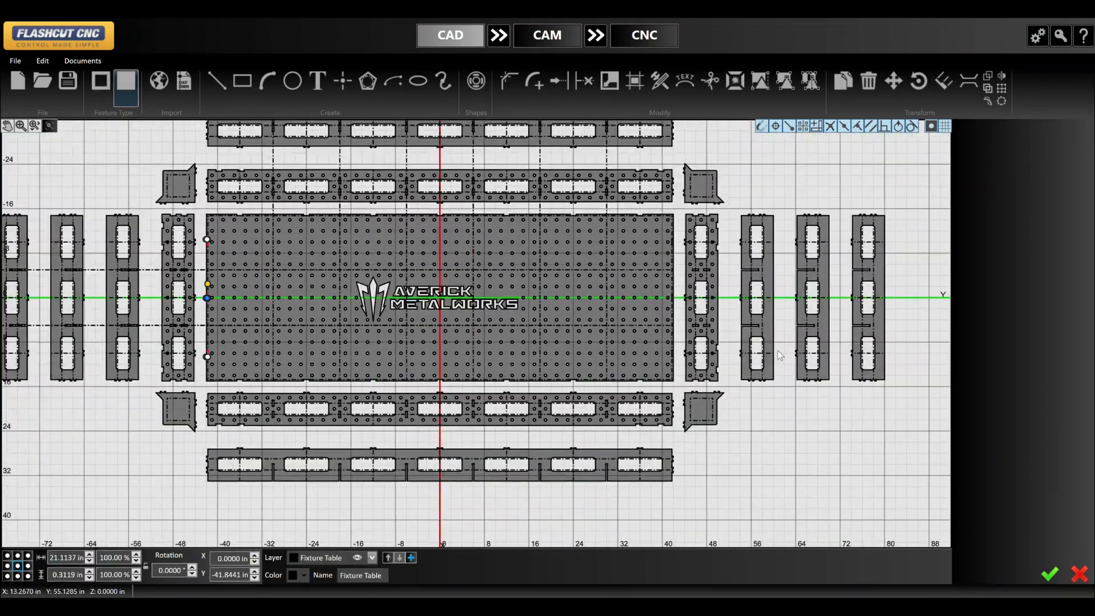
- Trim the plate's short edge at Y 42 in across its three notch openings
scroll(597, 365, "up", 5)
key("t")
scroll(571, 361, "up", 2)
scroll(571, 374, "down", 4)
scroll(553, 335, "up", 3)
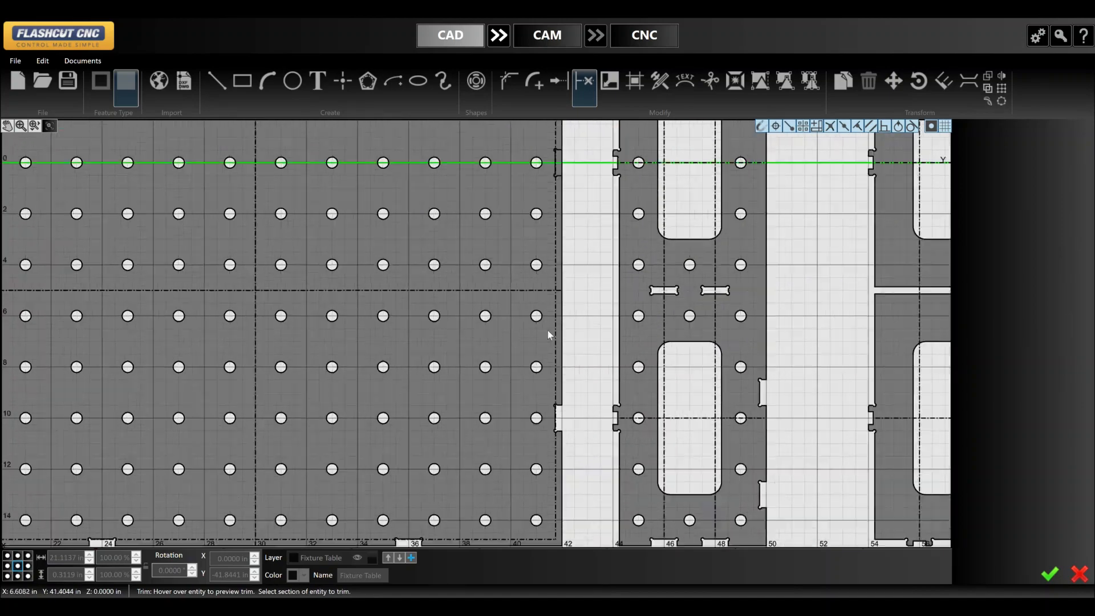
scroll(550, 335, "down", 3)
scroll(562, 189, "up", 5)
scroll(546, 378, "down", 5)
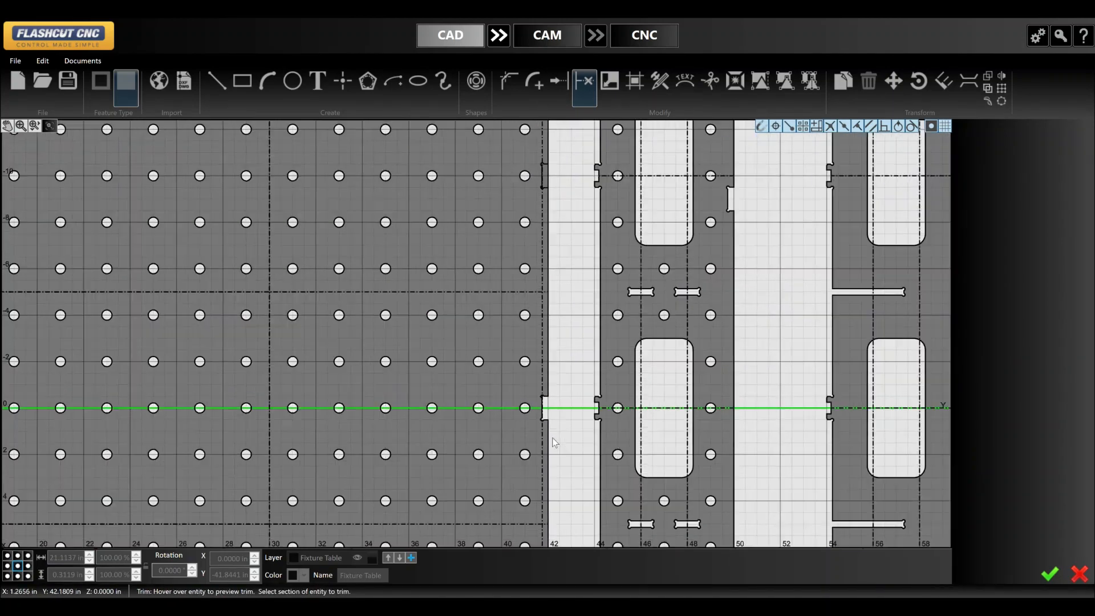
scroll(547, 317, "up", 4)
left_click(547, 314)
scroll(732, 247, "down", 6)
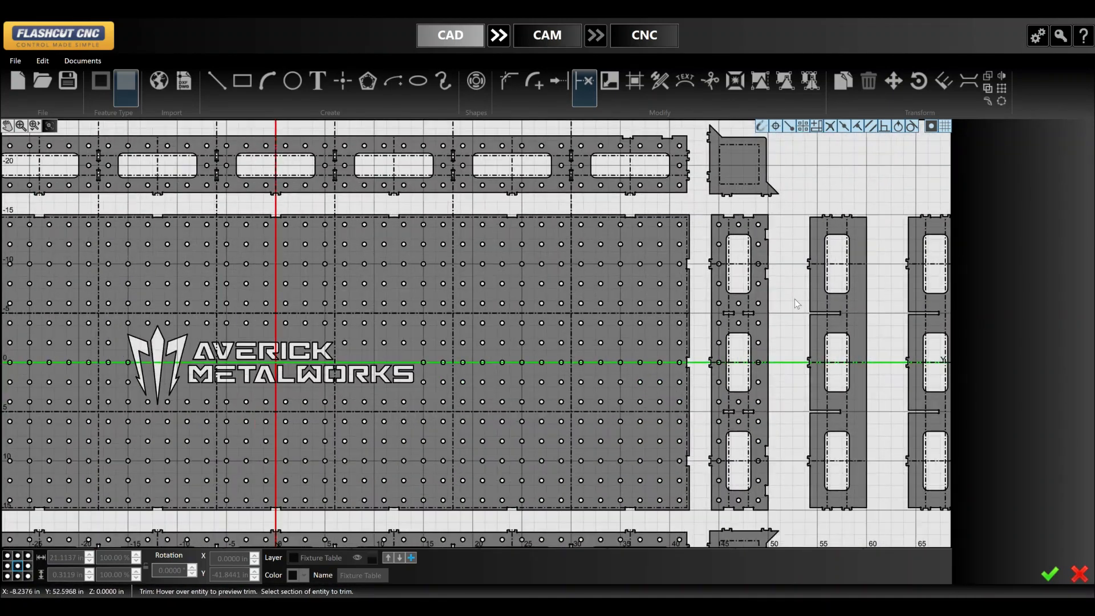
- Trim the plate's short edge at Y -42 in across its three notch openings
scroll(265, 272, "up", 6)
scroll(258, 299, "up", 2)
scroll(391, 203, "down", 5)
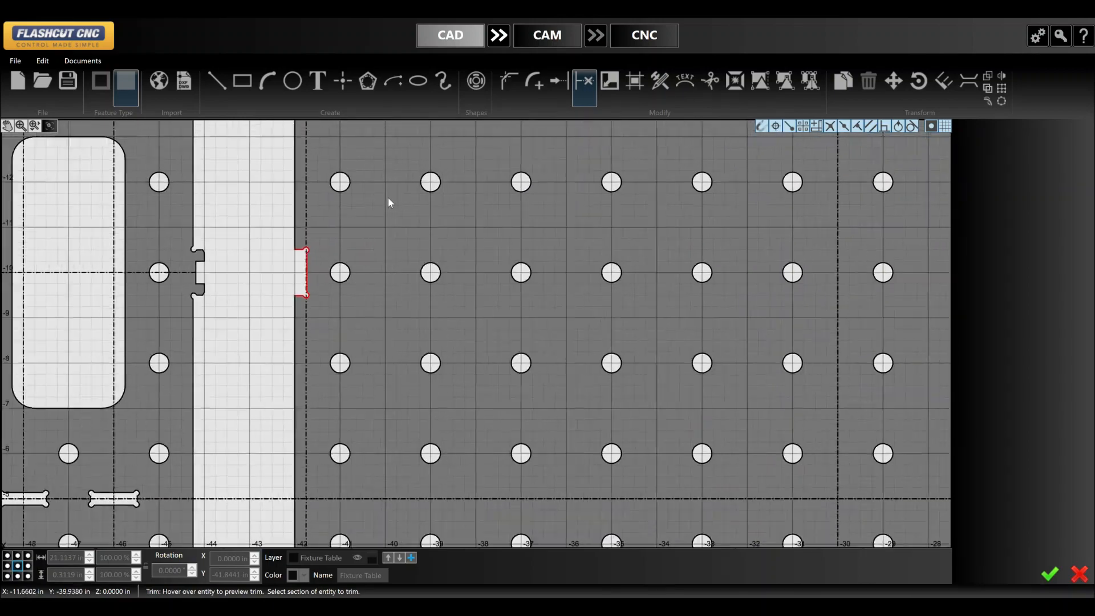
scroll(364, 329, "up", 2)
left_click(362, 324)
scroll(469, 202, "down", 3)
scroll(428, 411, "up", 6)
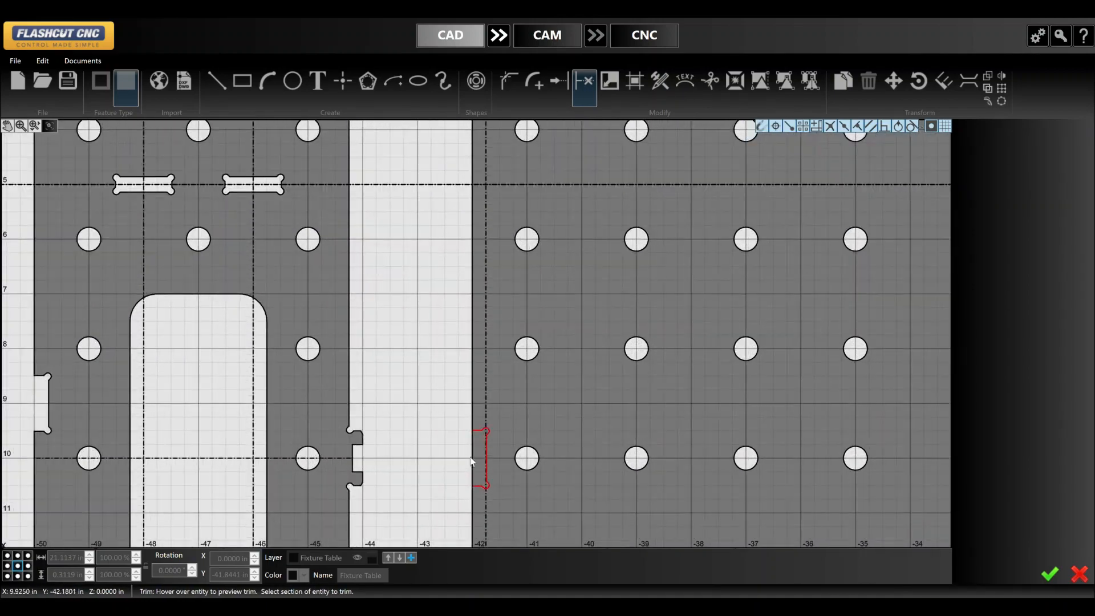
left_click(474, 440)
key("Escape")
scroll(430, 383, "down", 5)
key("Escape")
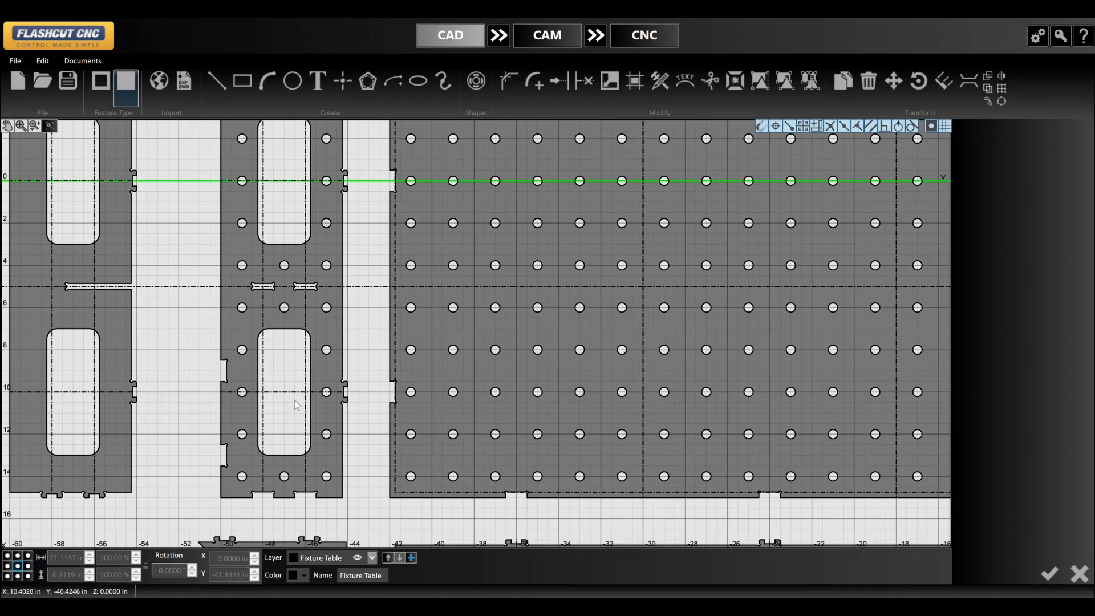
- Copy the perforated end rail's inner slot at X 5, Y -46 and paste it beside the plate at X 10, Y -43 in
scroll(296, 405, "down", 3)
scroll(471, 433, "up", 3)
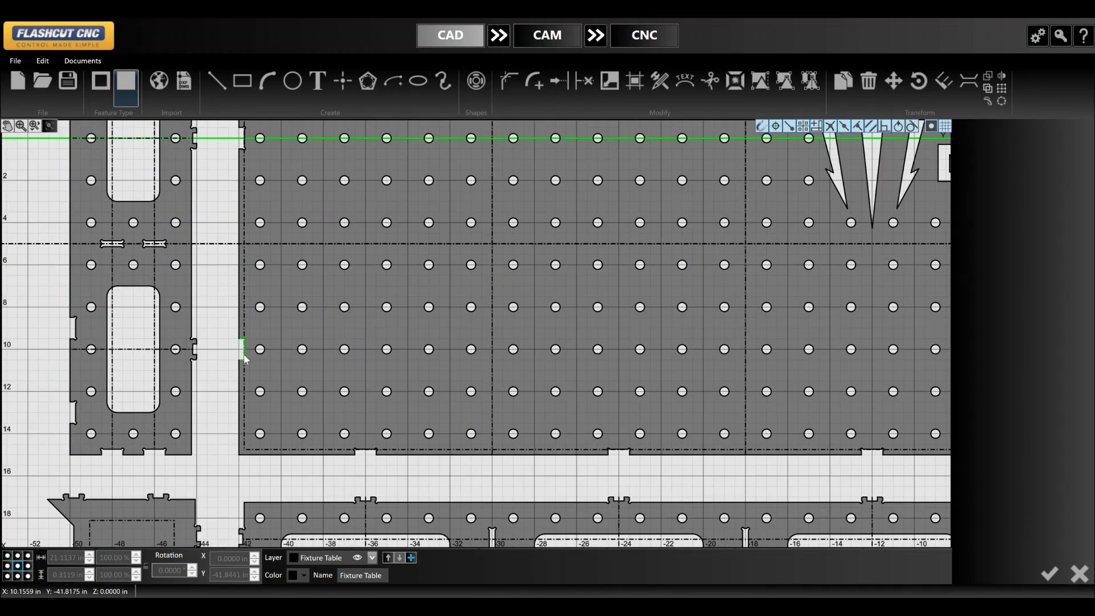
left_click(163, 244)
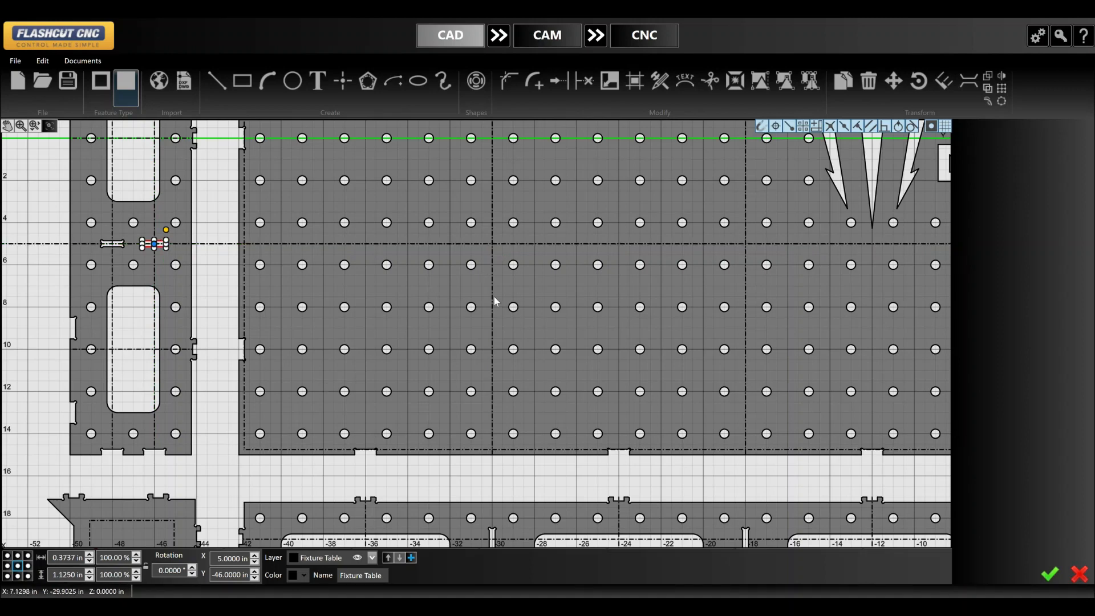
scroll(226, 348, "up", 5)
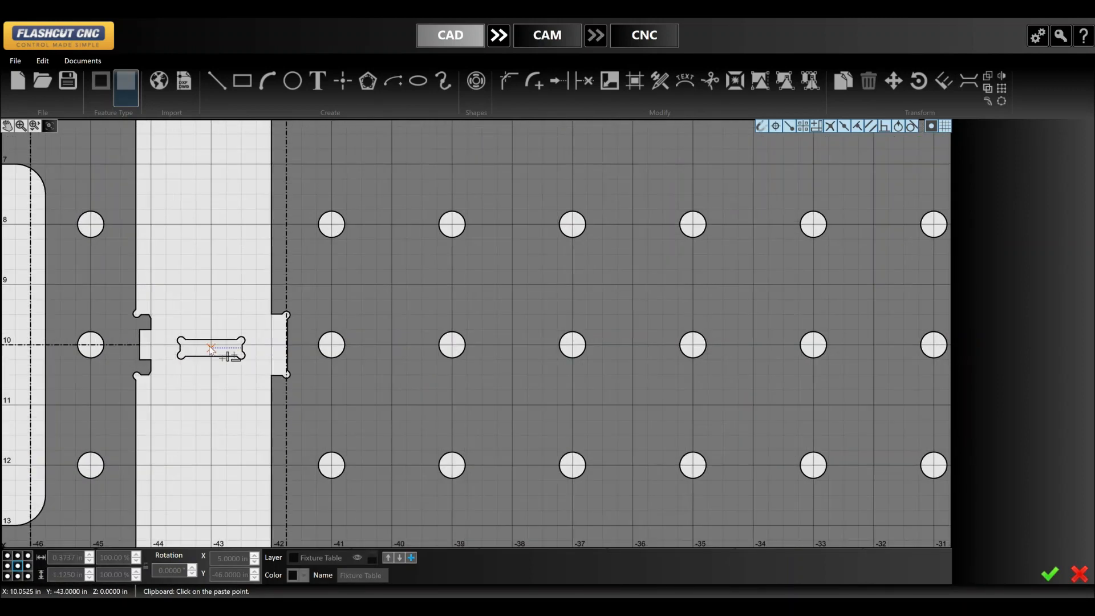
left_click(225, 343)
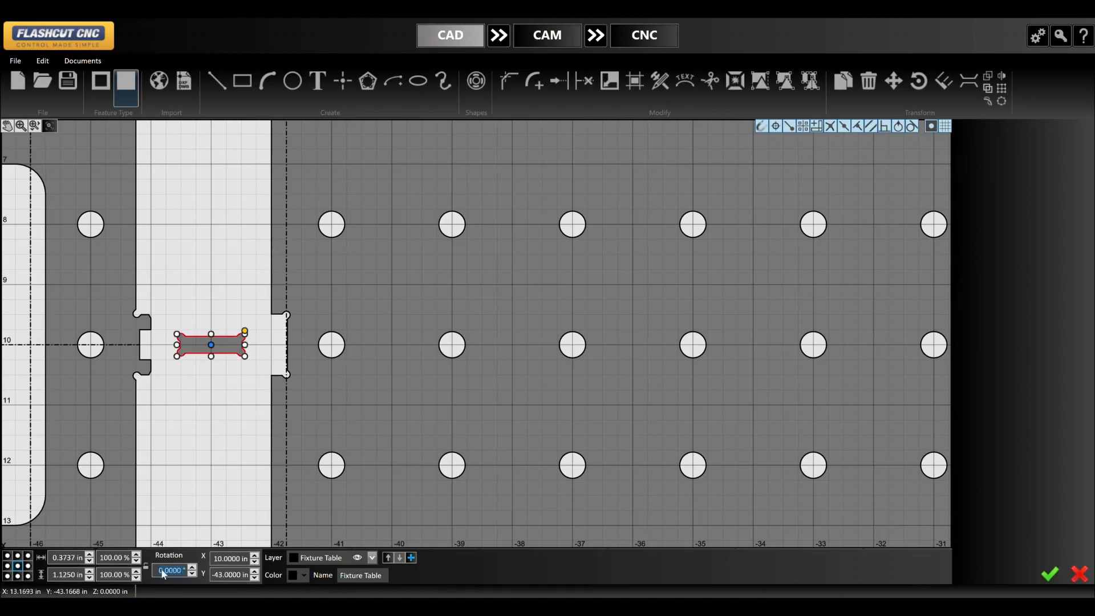
- Set the pasted slot's rotation to 90°
type("90")
key("Return")
scroll(298, 295, "down", 5)
scroll(429, 364, "up", 3)
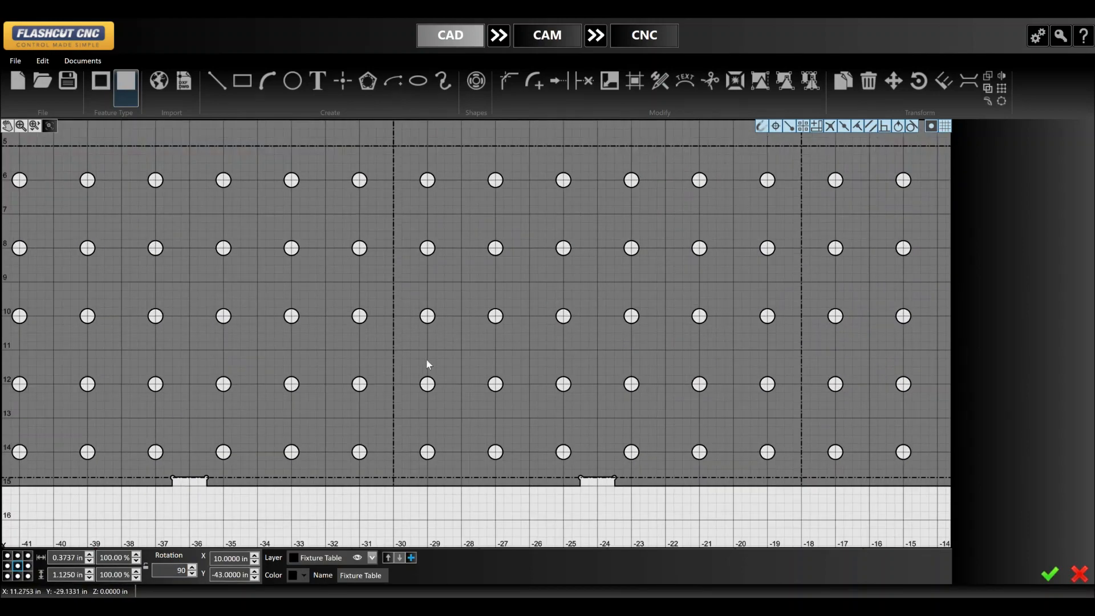
scroll(429, 363, "down", 2)
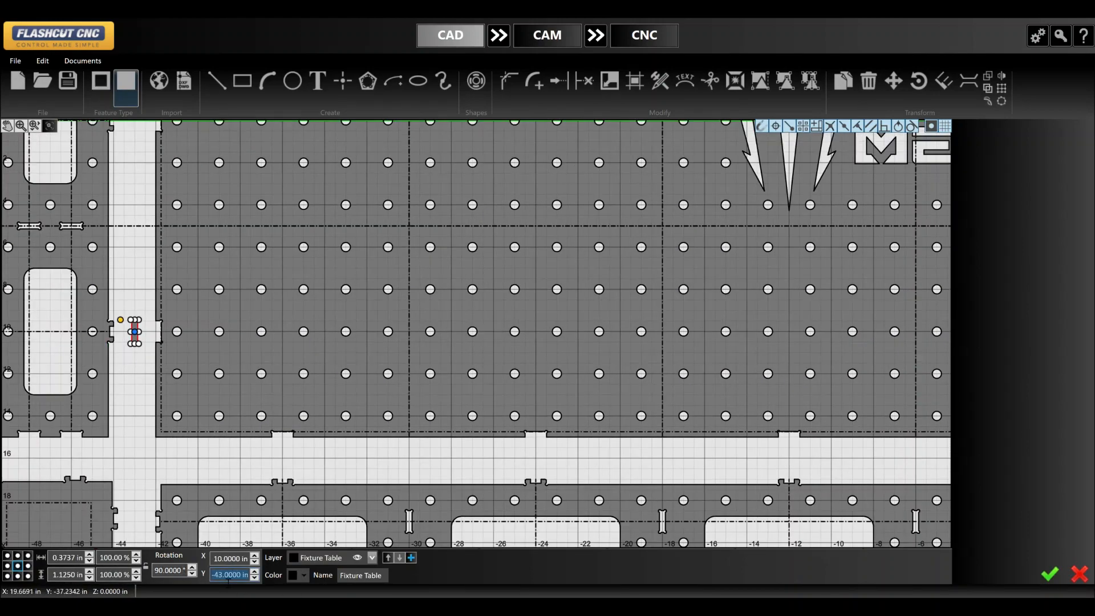
- Move the rotated slot onto the plate at Y -30 in
type("-30")
key("Return")
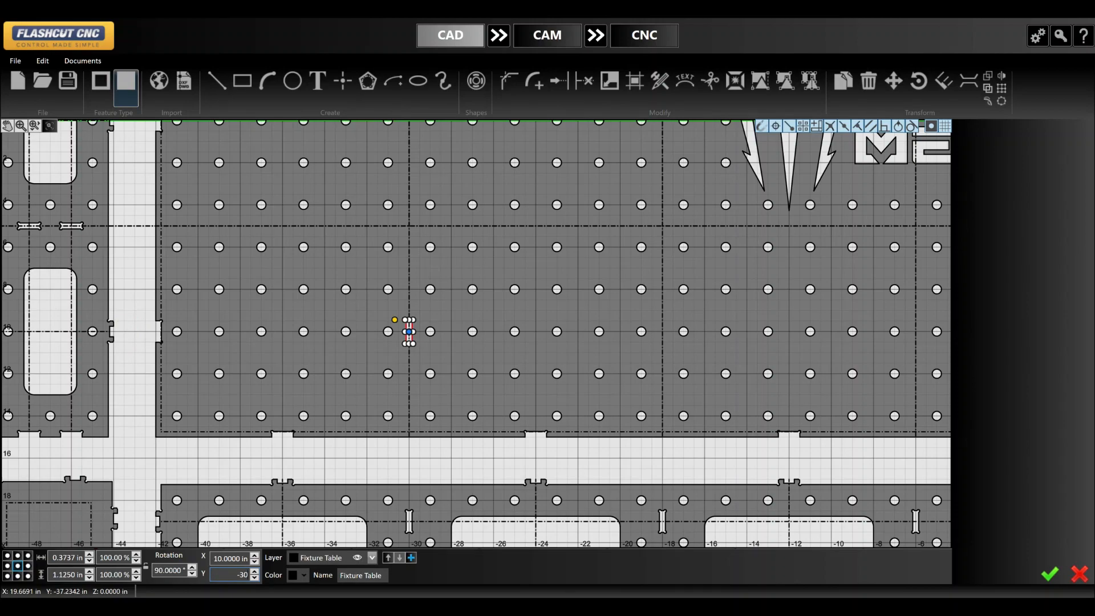
scroll(379, 292, "down", 2)
scroll(379, 292, "up", 2)
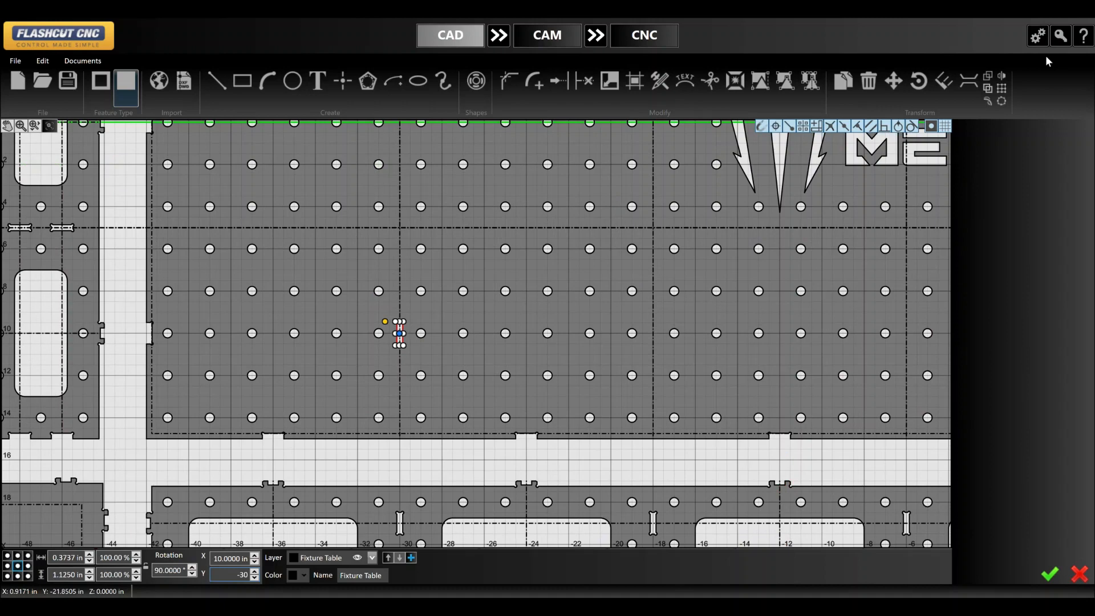
- Begin a linear pattern of the slot with a first direction of 3 instances spaced 10 in at 180°
left_click(1003, 90)
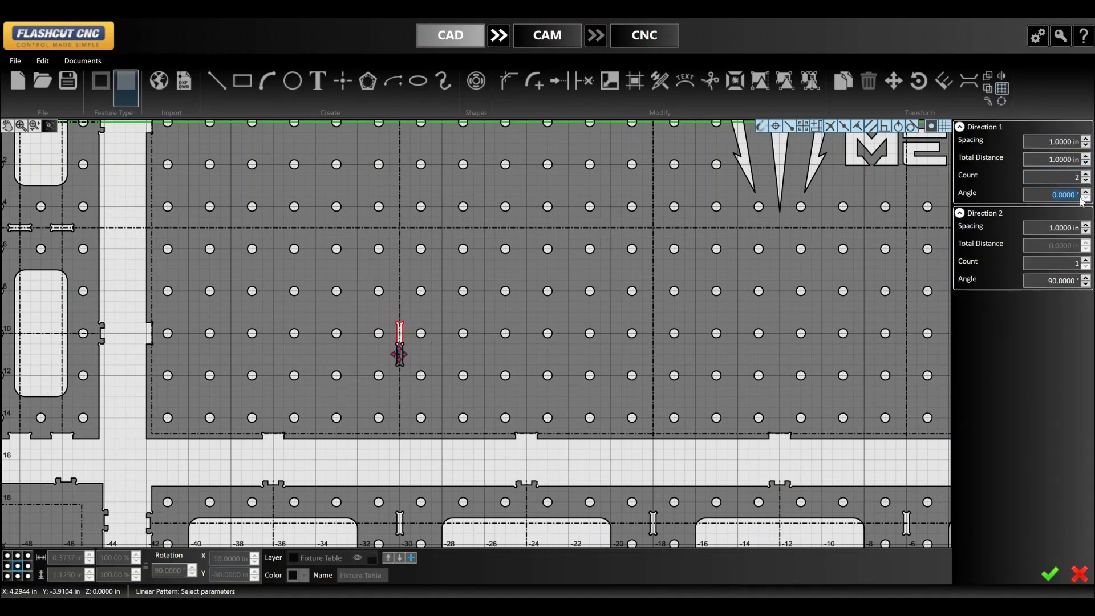
key("Return")
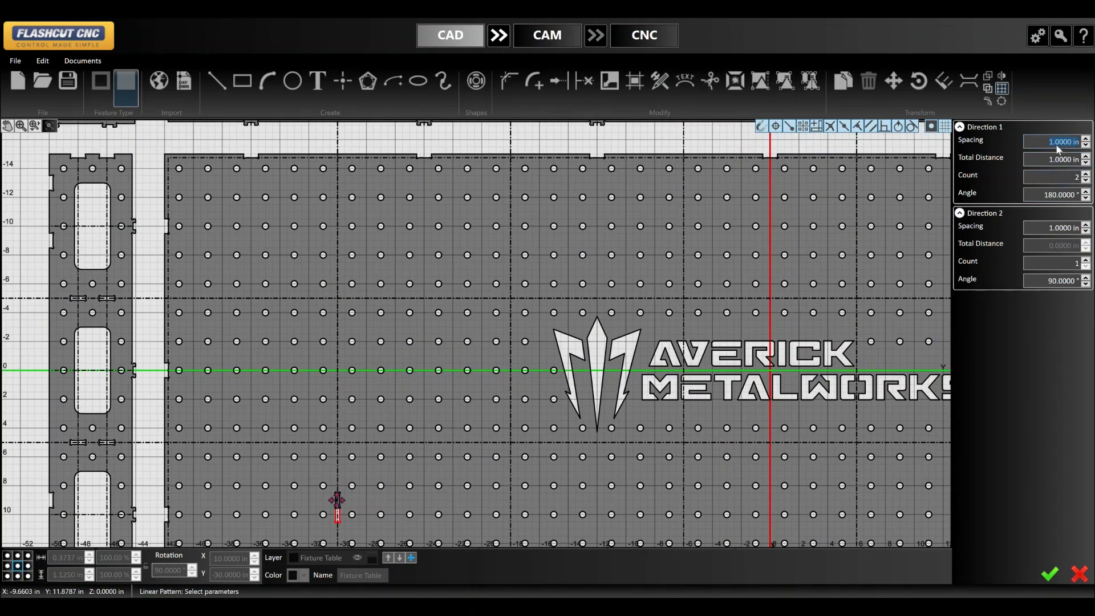
key("Return")
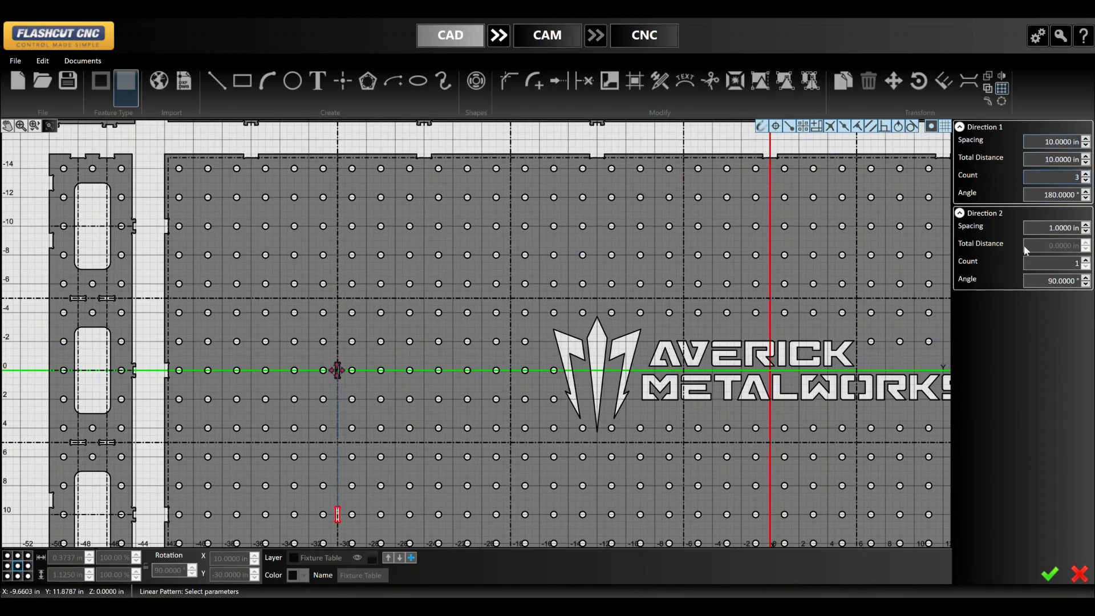
type("3")
key("Return")
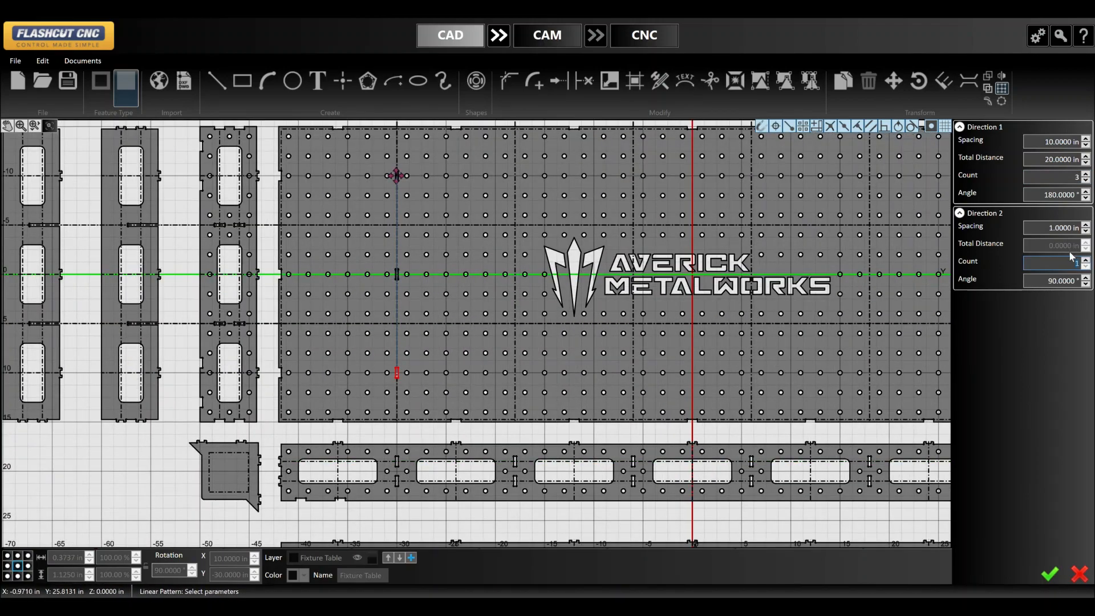
- Set the pattern's second direction to 6 instances spaced 12 in at 90° and apply the pattern
left_click(1065, 232)
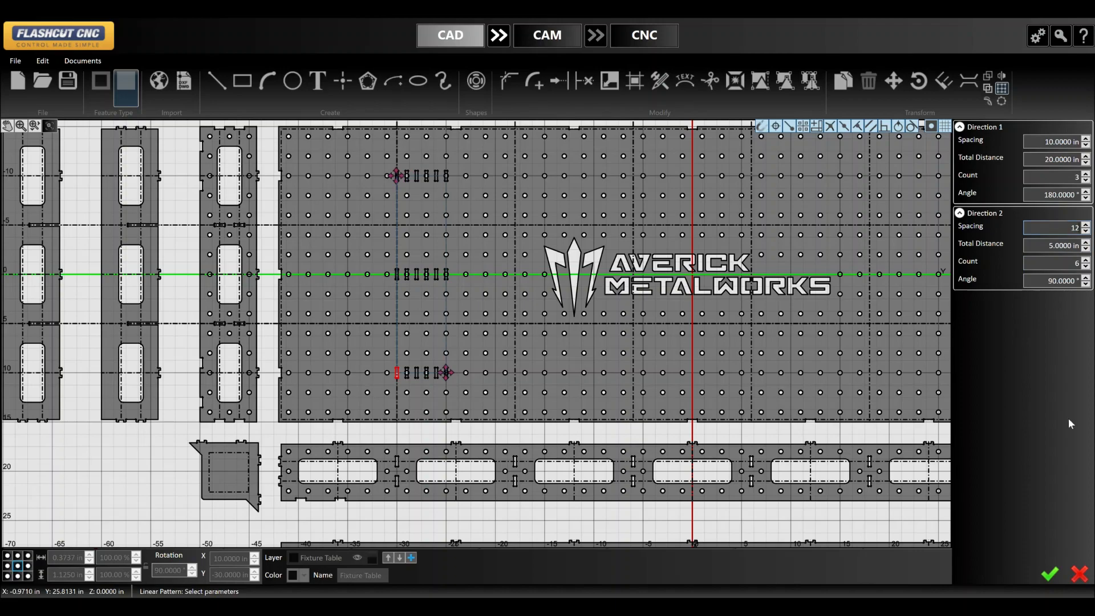
key("Return")
scroll(316, 401, "down", 5)
scroll(450, 395, "up", 6)
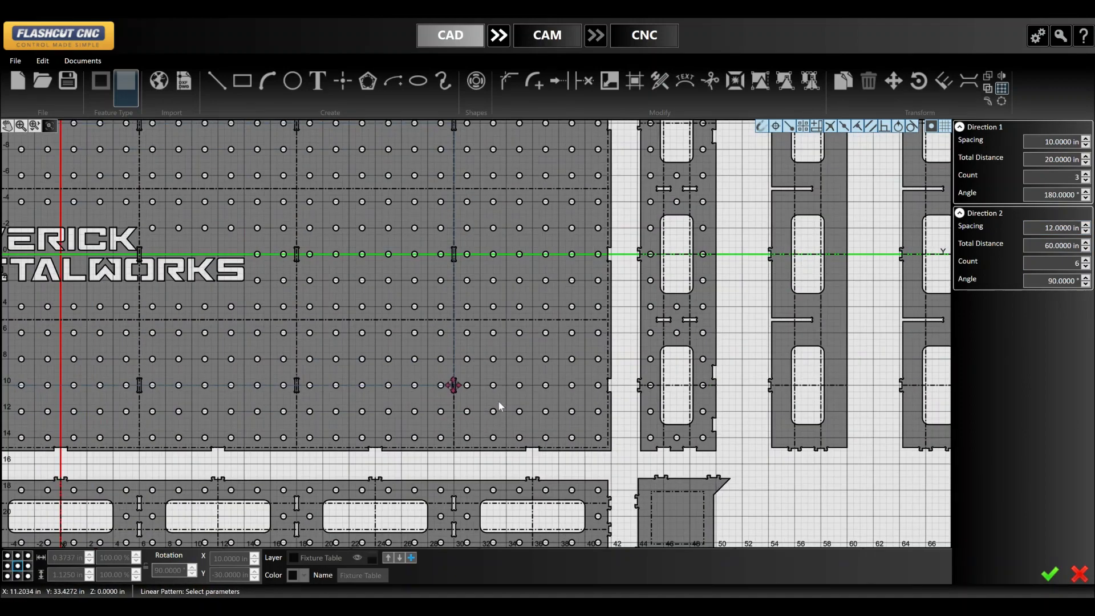
left_click(1047, 578)
scroll(844, 491, "down", 12)
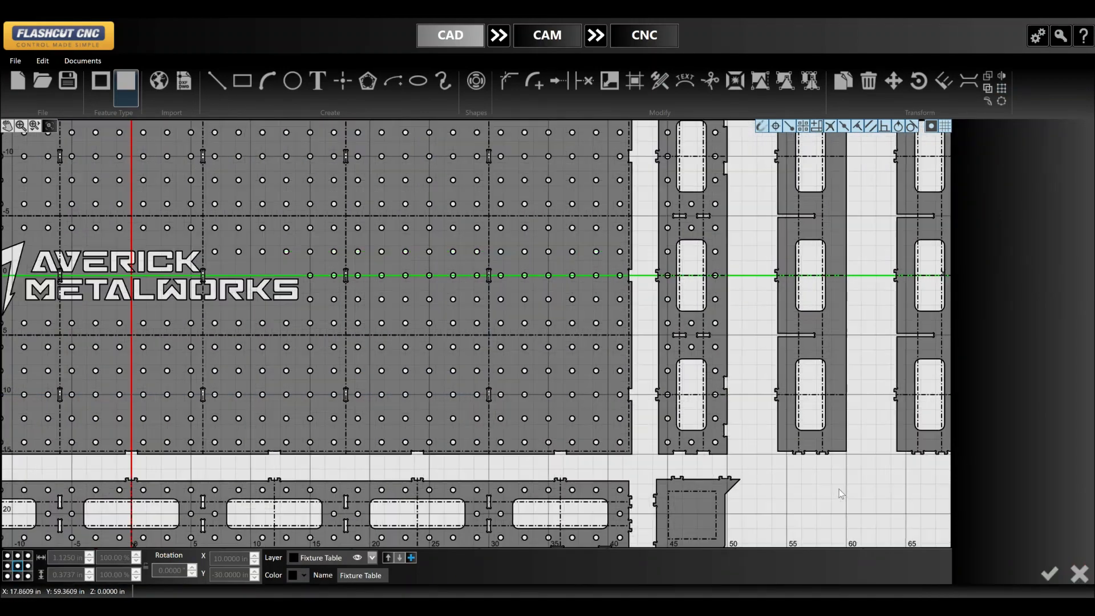
- Paste another unrotated slot onto the plate's centerline at X -5, Y -36 in
scroll(533, 402, "up", 11)
scroll(602, 364, "up", 4)
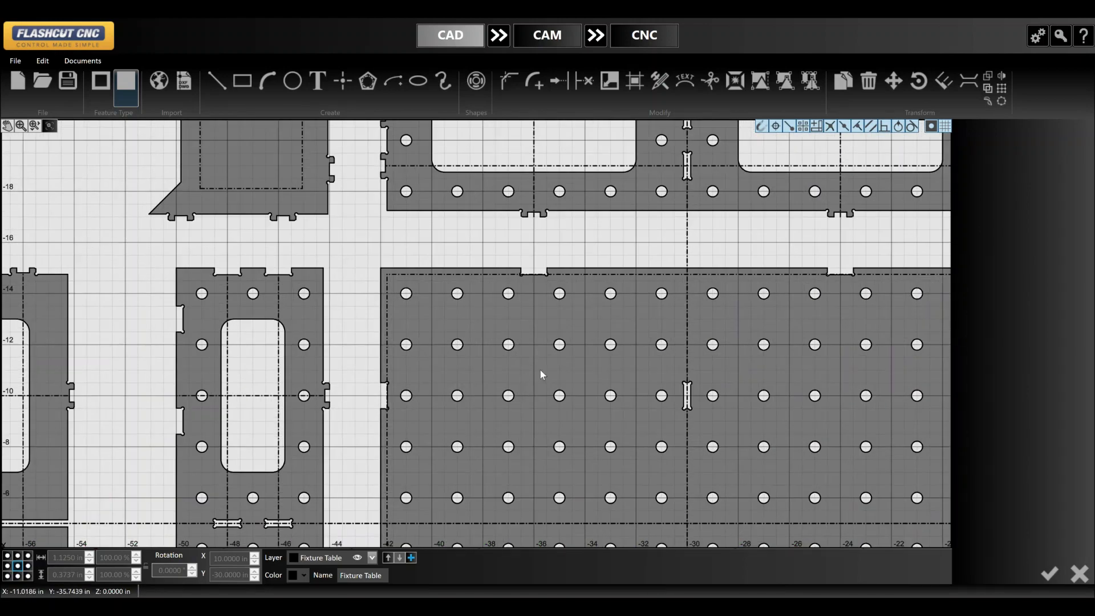
key("ctrl+v")
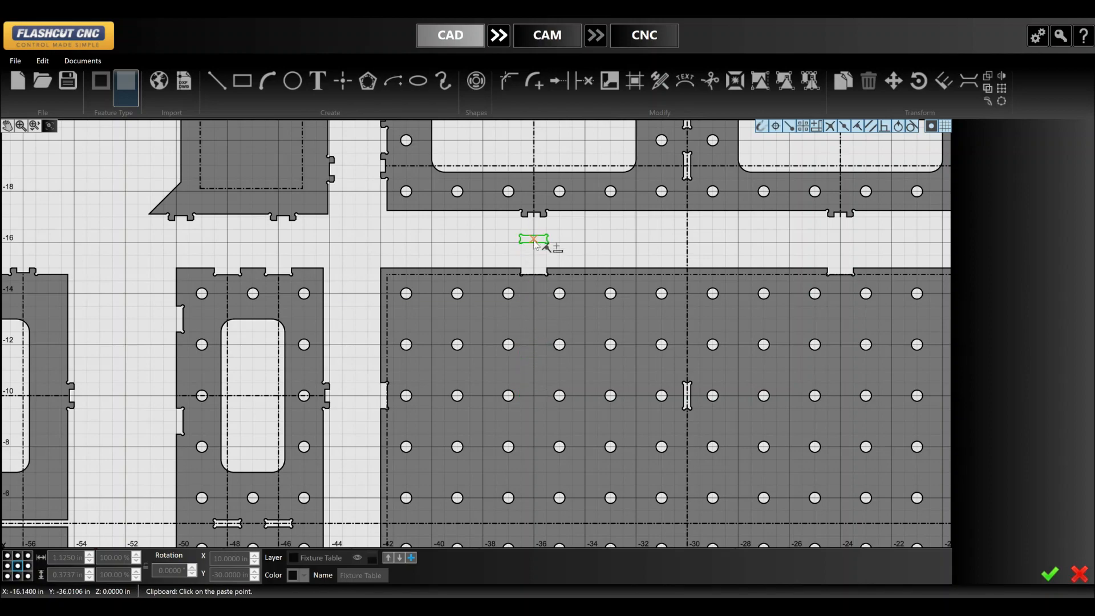
scroll(538, 344, "down", 4)
scroll(535, 438, "up", 4)
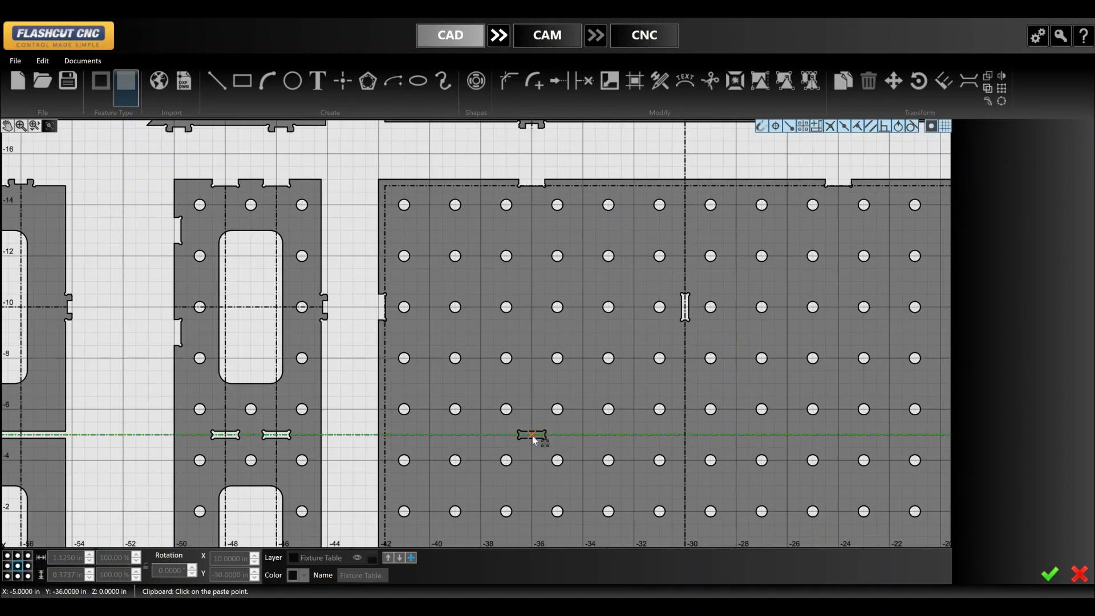
left_click(532, 435)
- Begin a linear pattern of the pasted slot with a first direction of 2 instances spaced 10 in at 0°
scroll(532, 436, "up", 3)
scroll(387, 341, "down", 17)
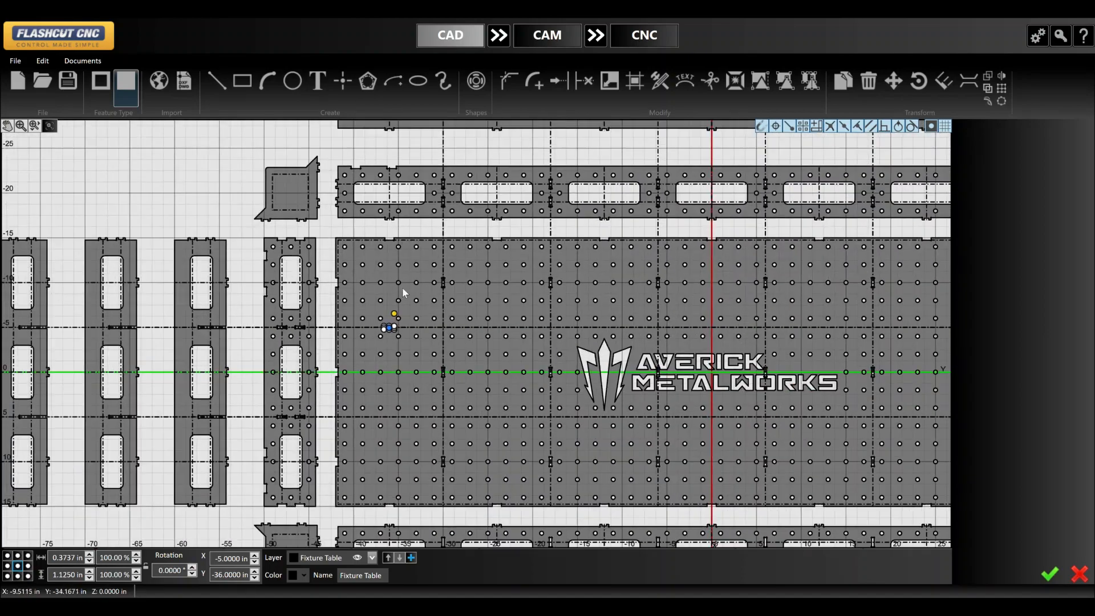
scroll(386, 371, "up", 5)
scroll(440, 354, "down", 6)
scroll(423, 379, "up", 5)
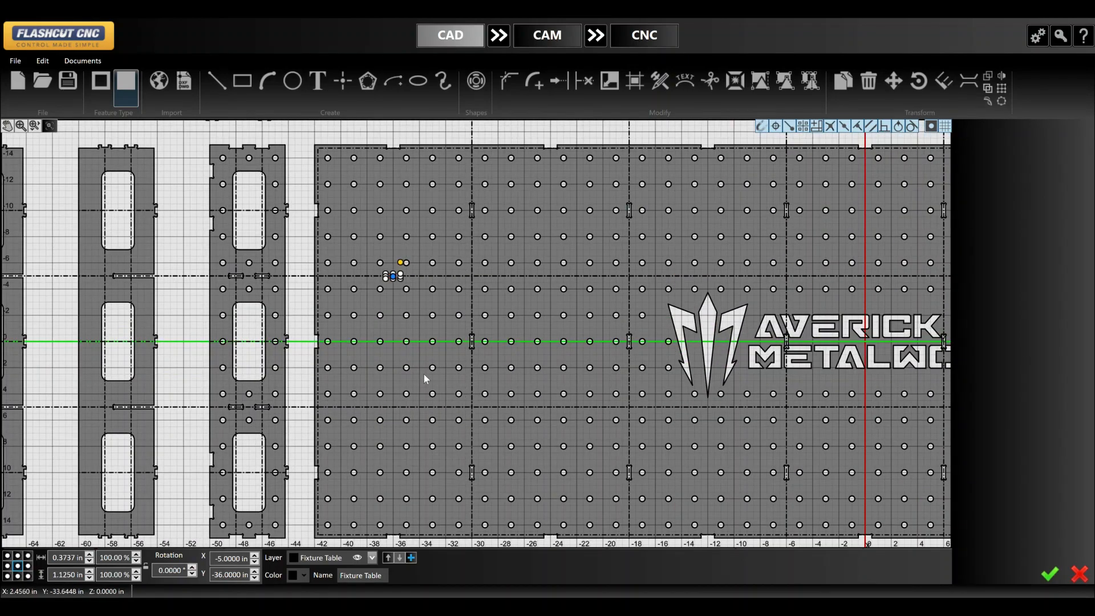
left_click(1002, 88)
left_click(1054, 143)
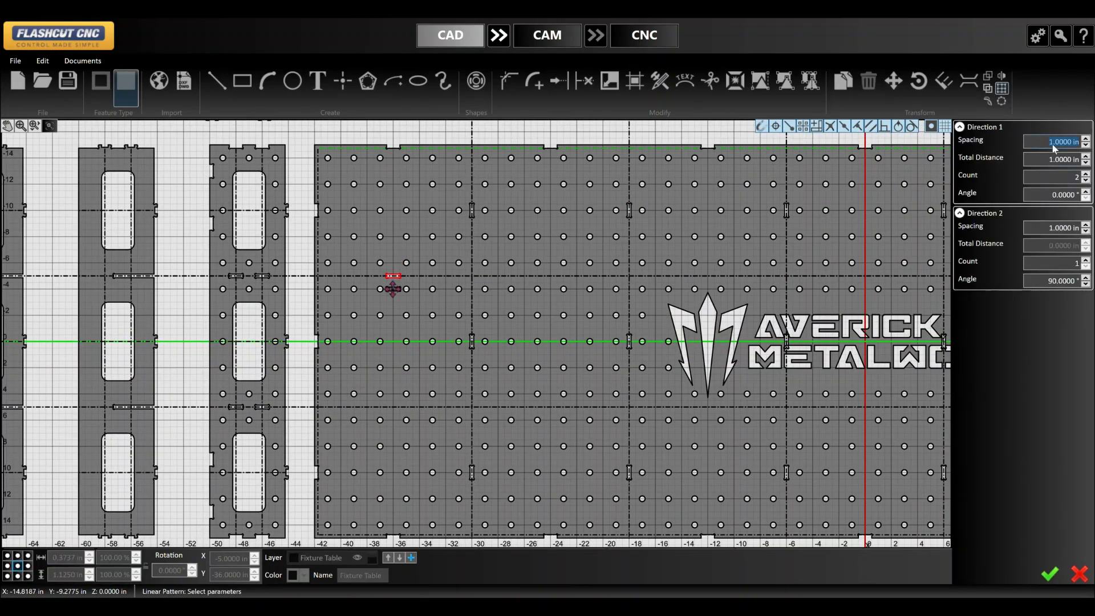
type("10")
key("Return")
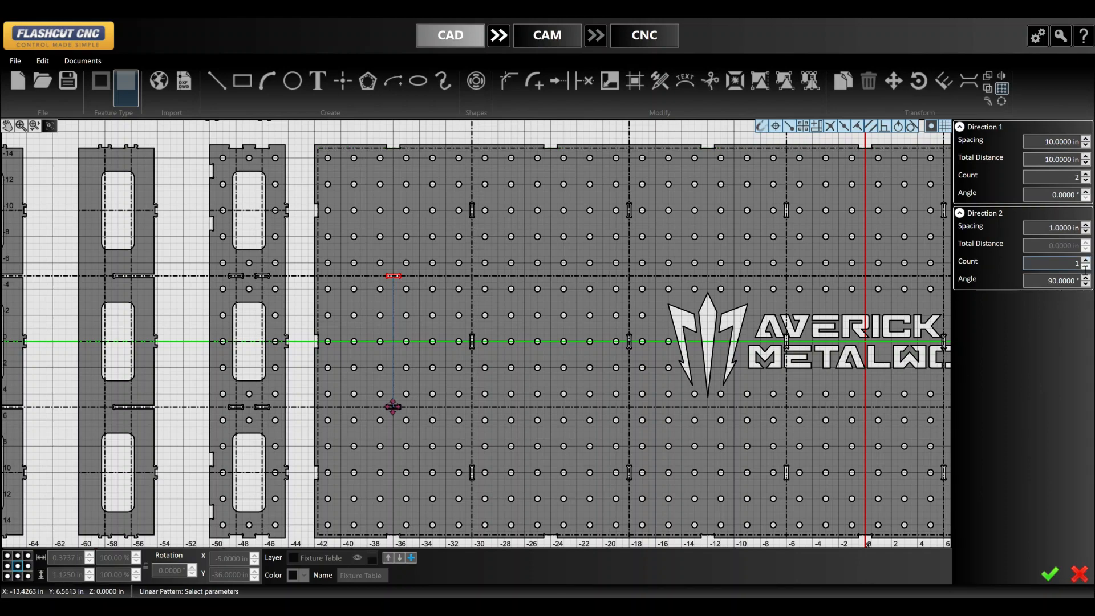
- Set the second pattern direction to 7 instances spaced 12 in at 90° and apply the pattern across the plate
type("7")
left_click(1051, 231)
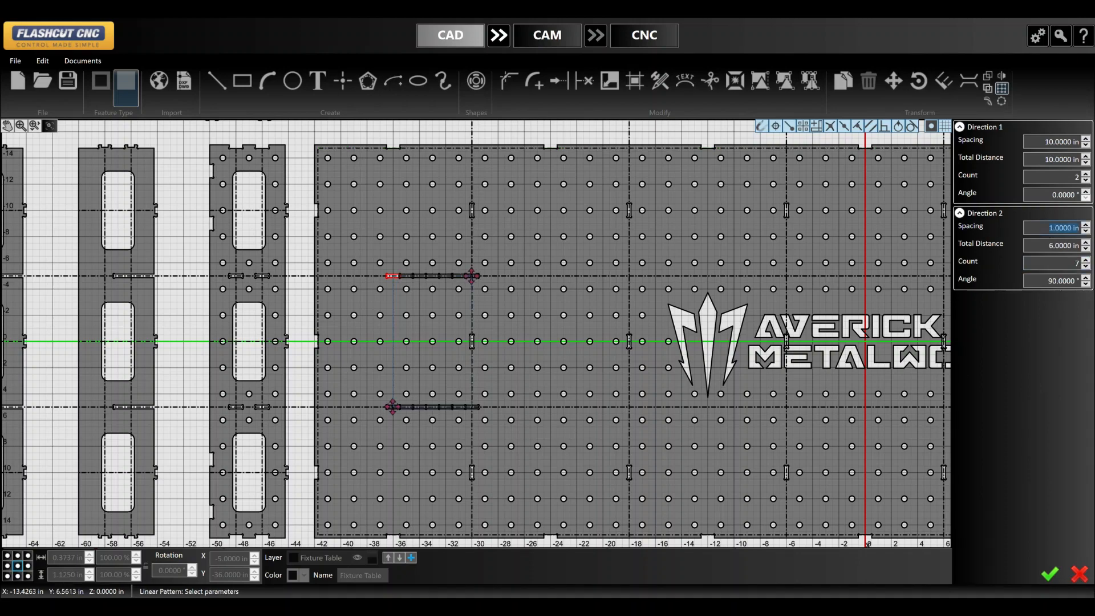
type("12")
key("Return")
scroll(215, 354, "down", 6)
scroll(798, 300, "up", 8)
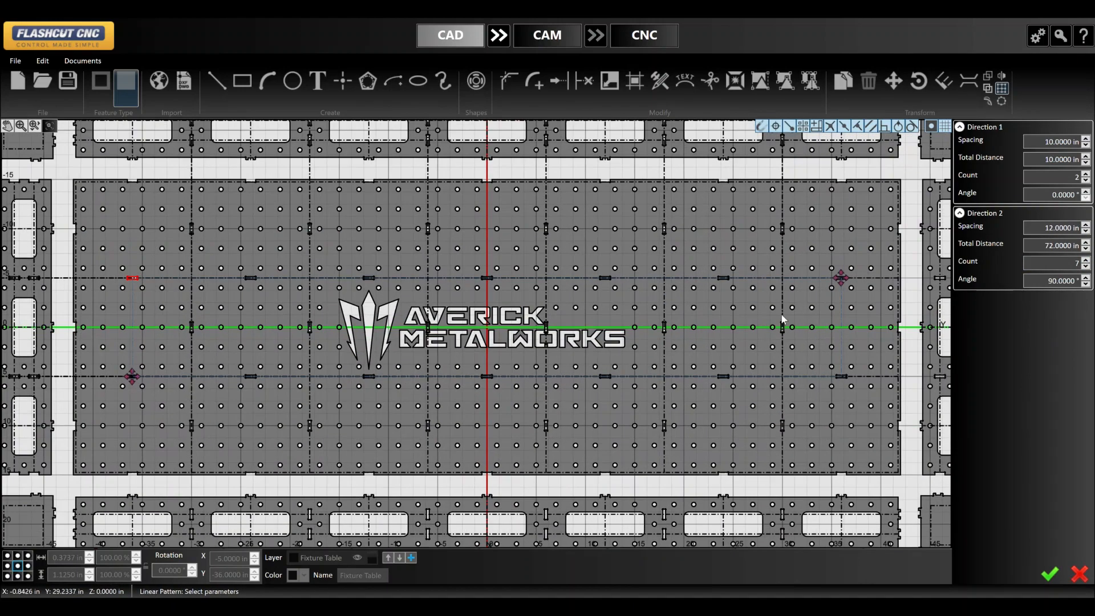
scroll(793, 286, "down", 3)
scroll(777, 289, "up", 2)
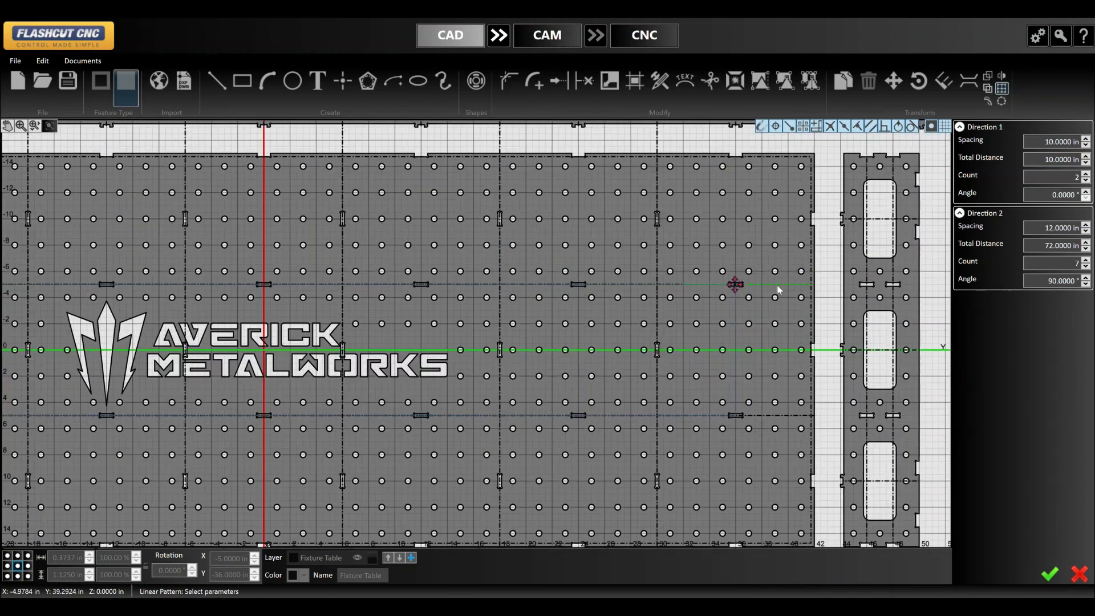
scroll(777, 288, "down", 5)
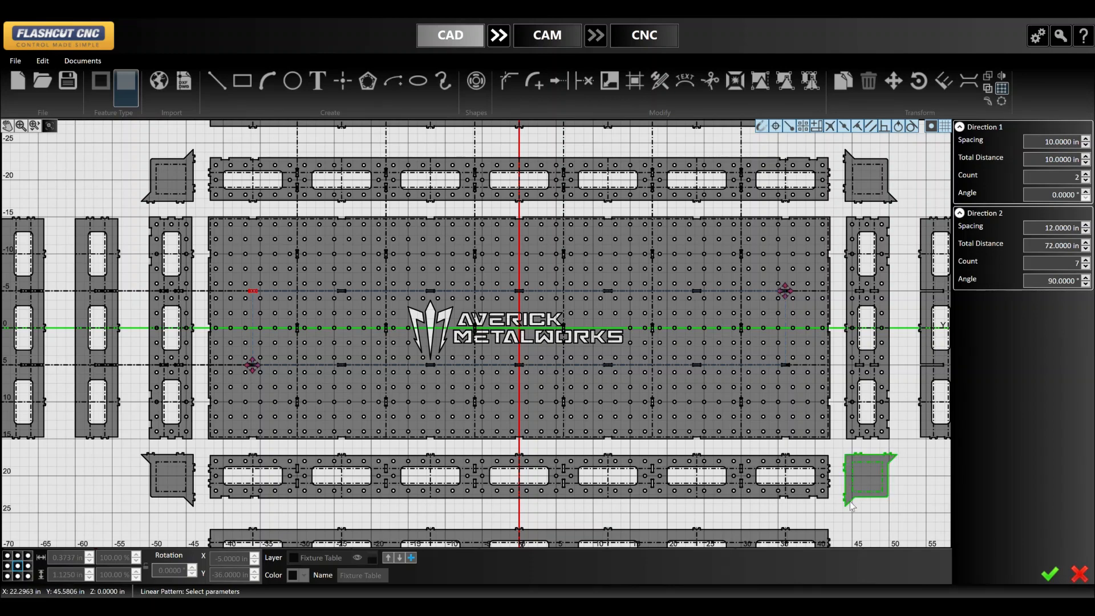
left_click(1049, 573)
scroll(860, 429, "down", 2)
scroll(763, 392, "up", 2)
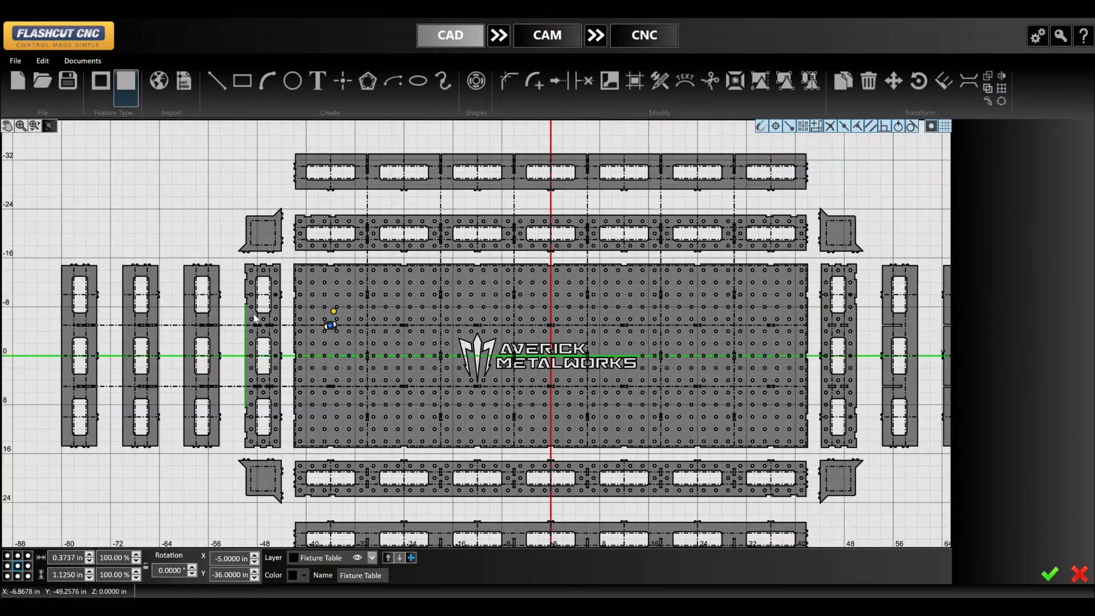
- Copy the plate's Maverick Metalworks logo and paste it over the perforated long rail at X 20, Y 30 in
scroll(285, 328, "down", 3)
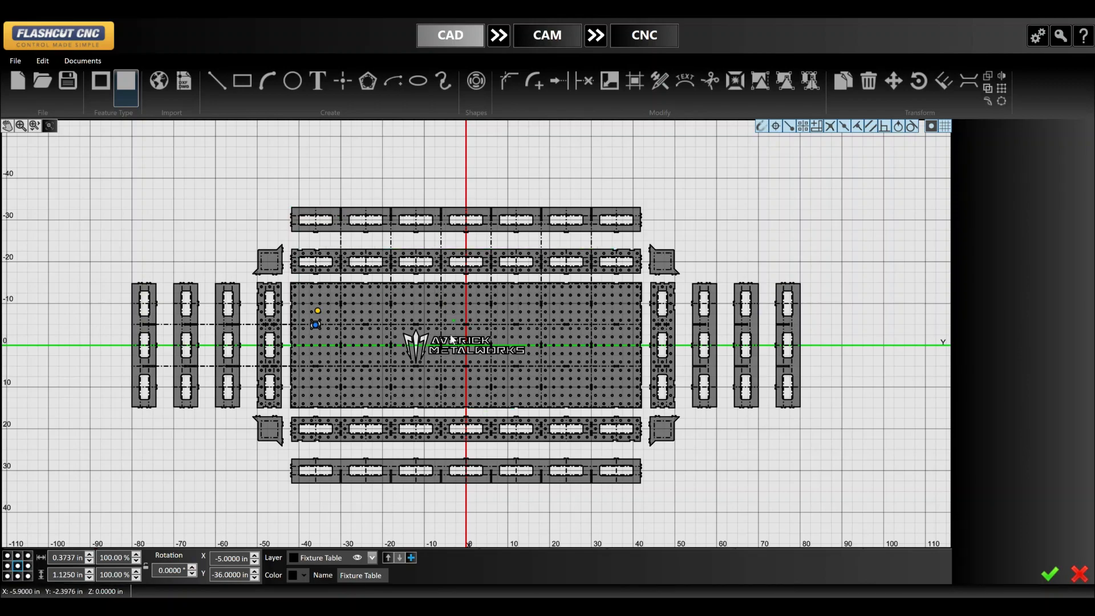
scroll(531, 259, "up", 2)
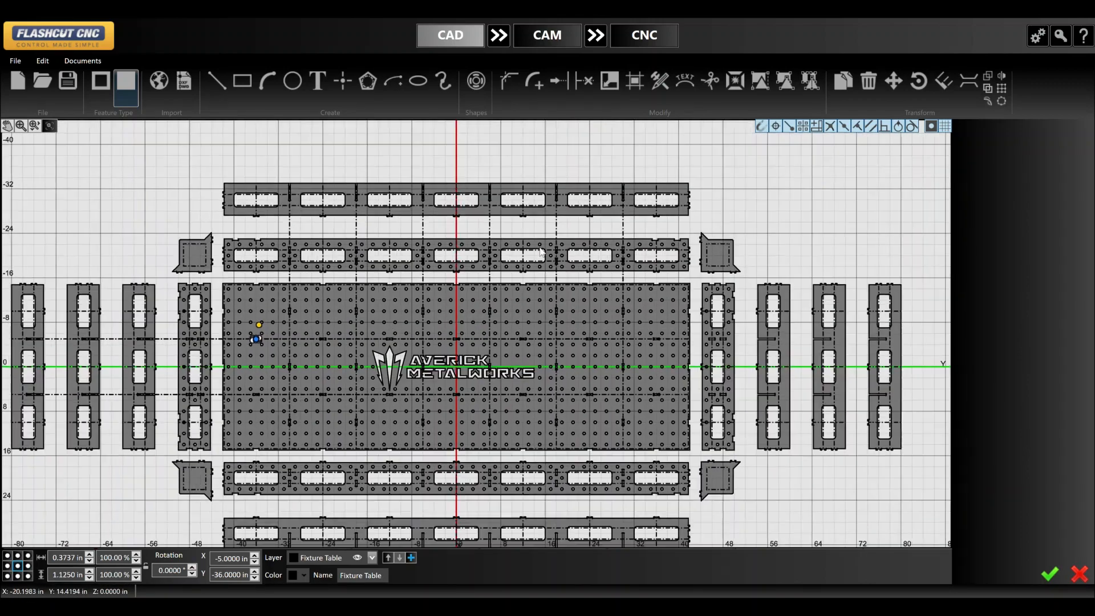
scroll(542, 253, "down", 2)
scroll(642, 403, "up", 7)
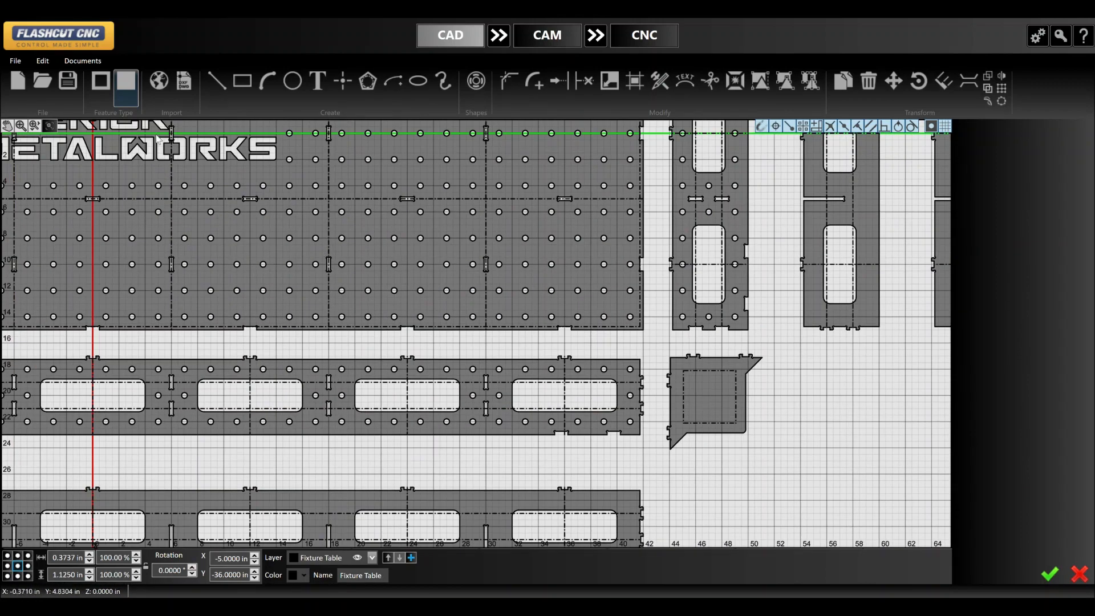
left_click(184, 160)
key("ctrl+v")
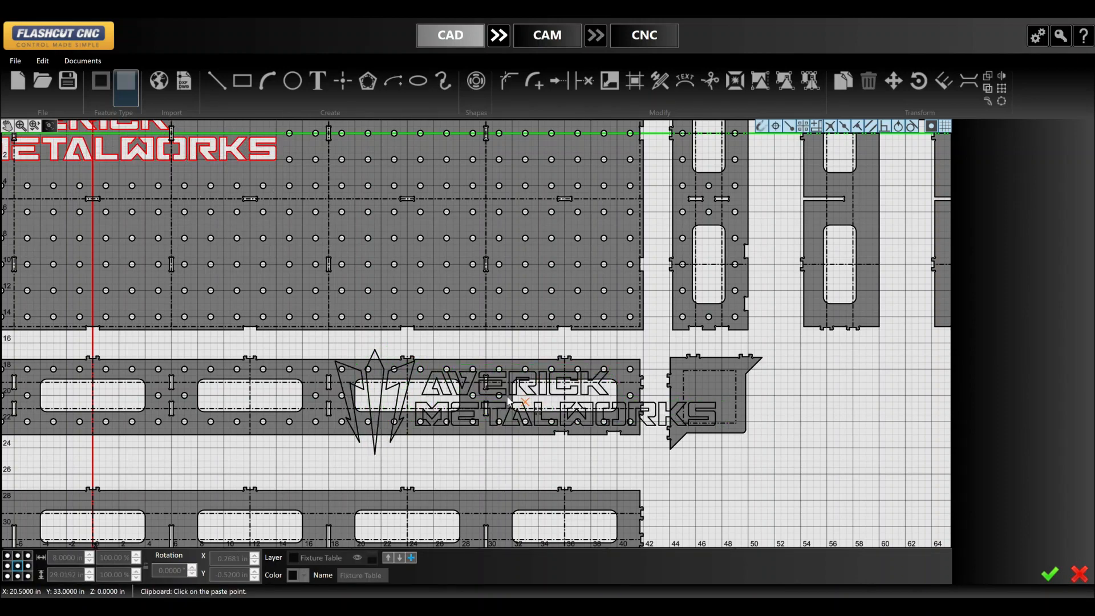
left_click(486, 396)
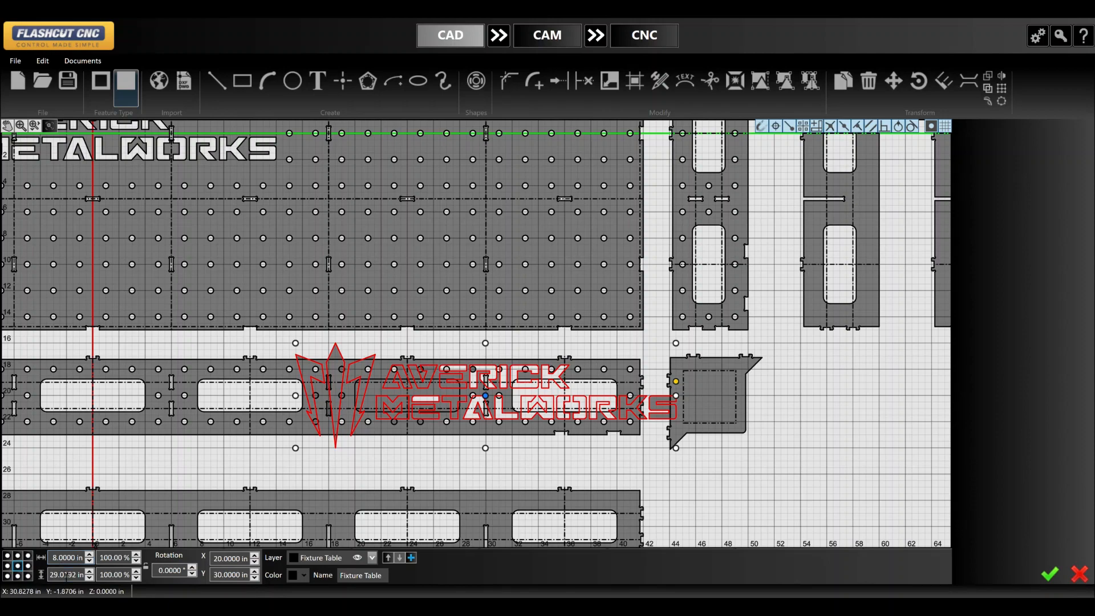
- Scale the pasted logo to a 4 in width and 50% in the other direction, then deselect it
left_click(66, 558)
type("4")
left_click(111, 576)
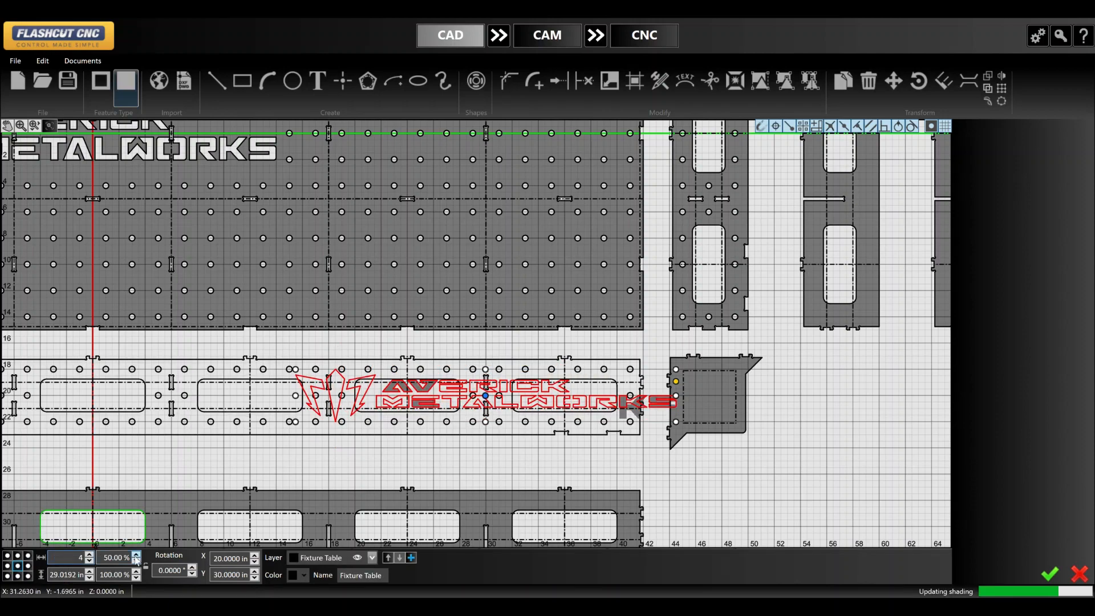
type("50")
scroll(478, 406, "up", 4)
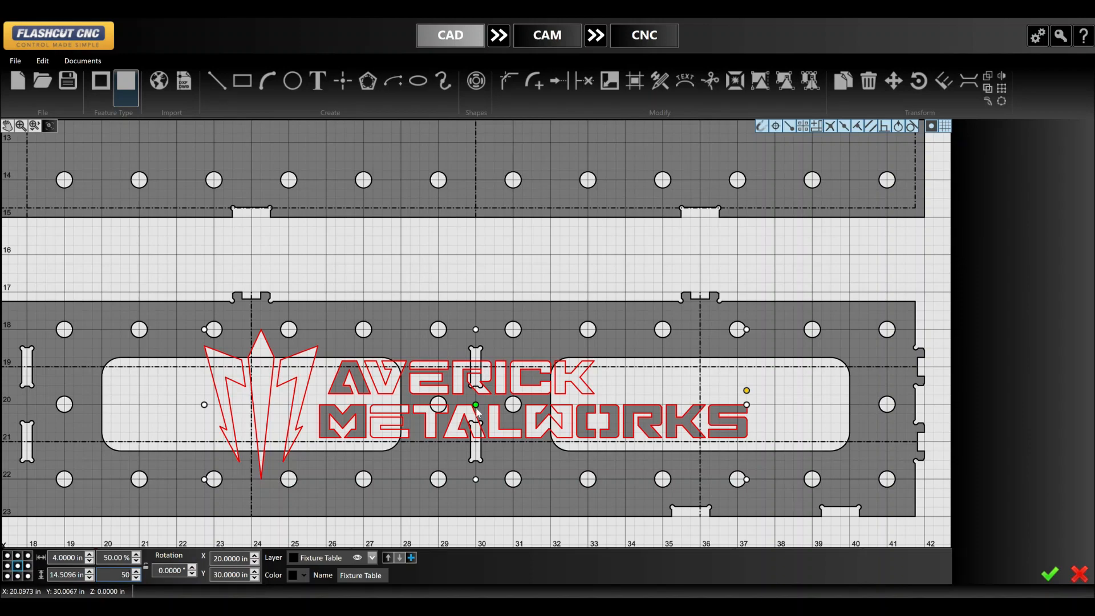
scroll(476, 412, "down", 3)
scroll(476, 279, "up", 3)
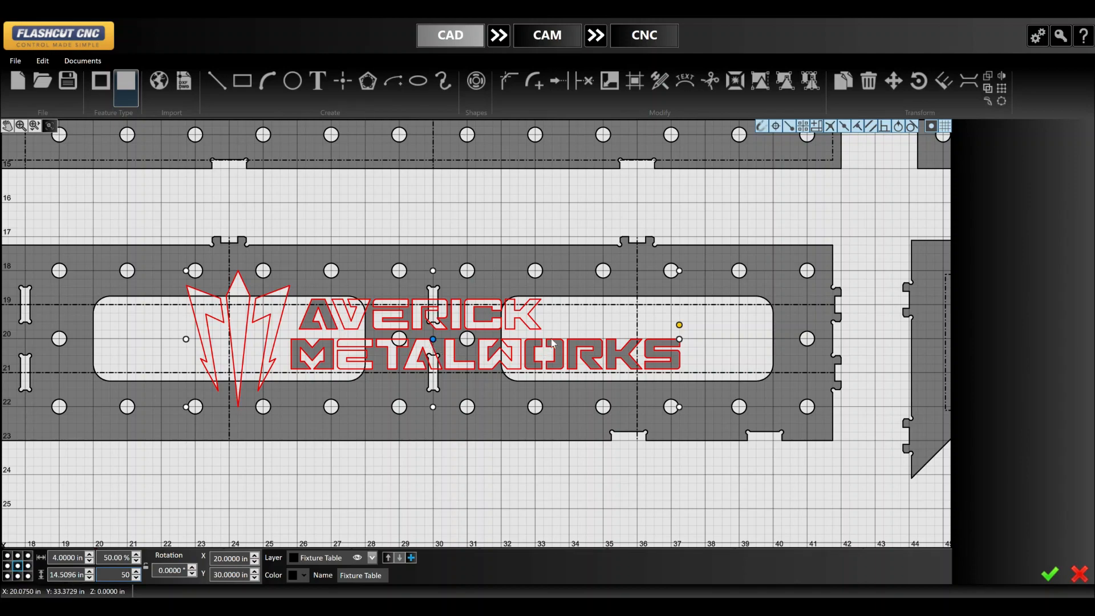
left_click(574, 327)
scroll(340, 329, "down", 3)
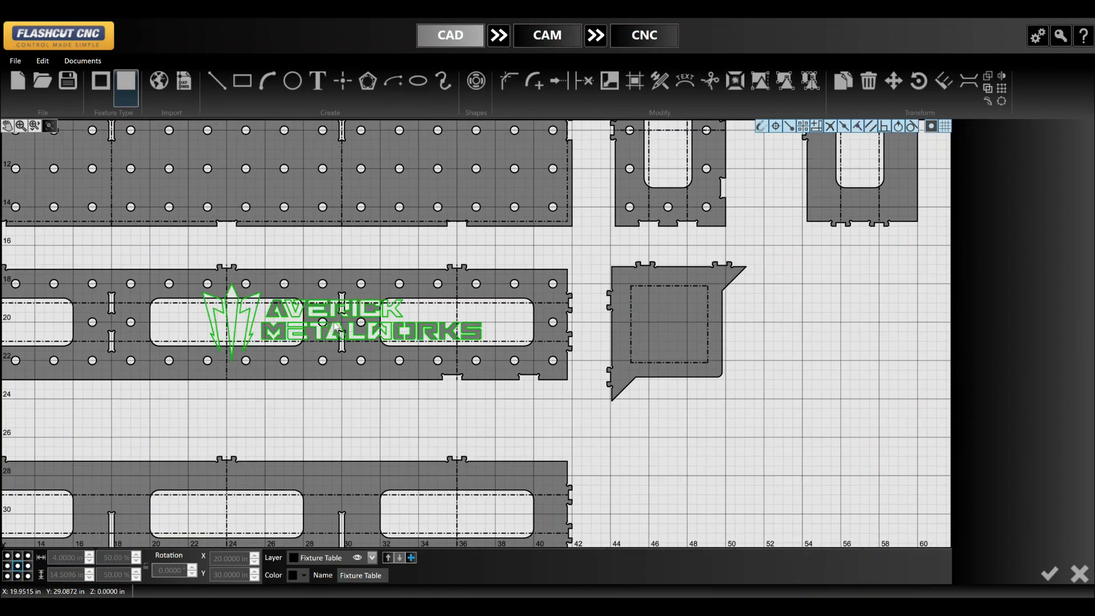
- Move the scaled logo along the perforated rail to X 20, Y 24.5 in
left_click(370, 337)
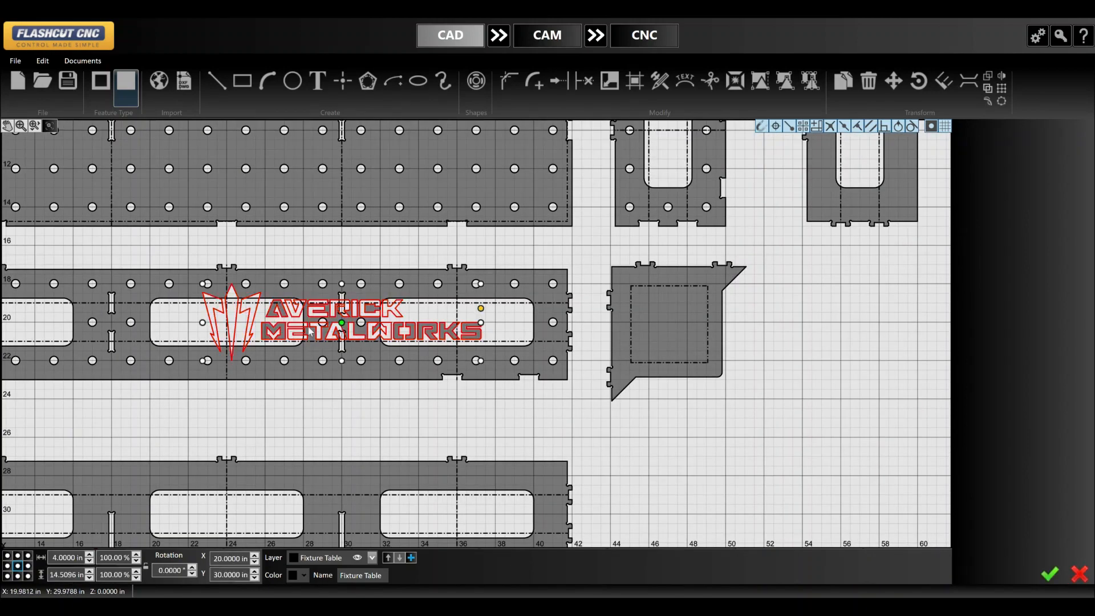
left_click_drag(311, 331, 239, 328)
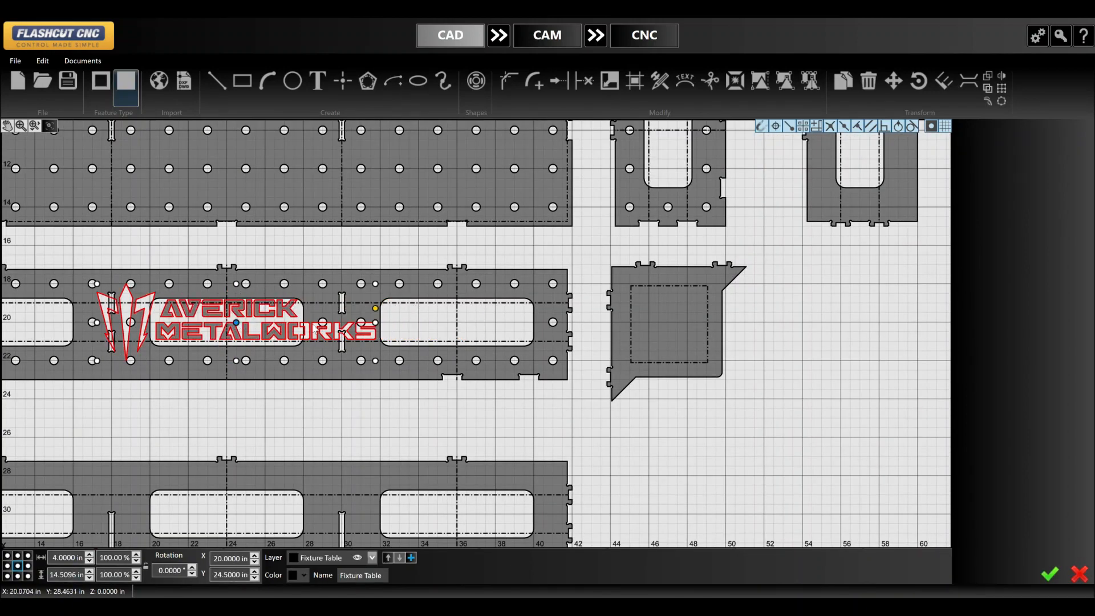
scroll(312, 328, "down", 1)
middle_click_drag(274, 330, 408, 323)
scroll(403, 324, "up", 1)
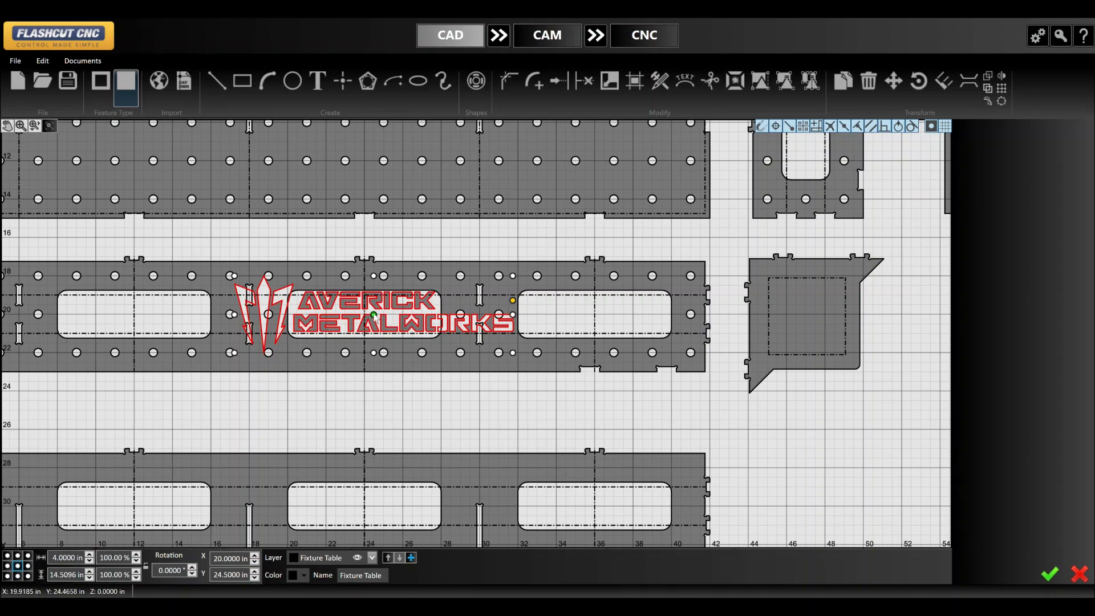
- Move the logo between the rail's two end windows, centered on the slot line at X 20.4848, Y 30 in
left_click_drag(375, 317, 481, 324)
scroll(481, 324, "up", 6)
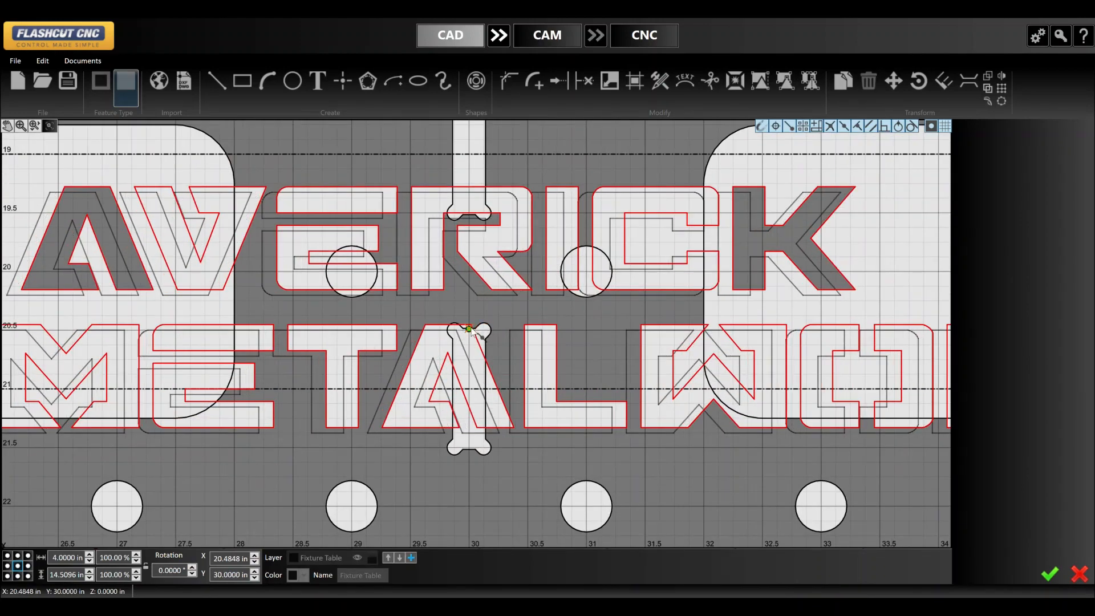
scroll(471, 330, "down", 4)
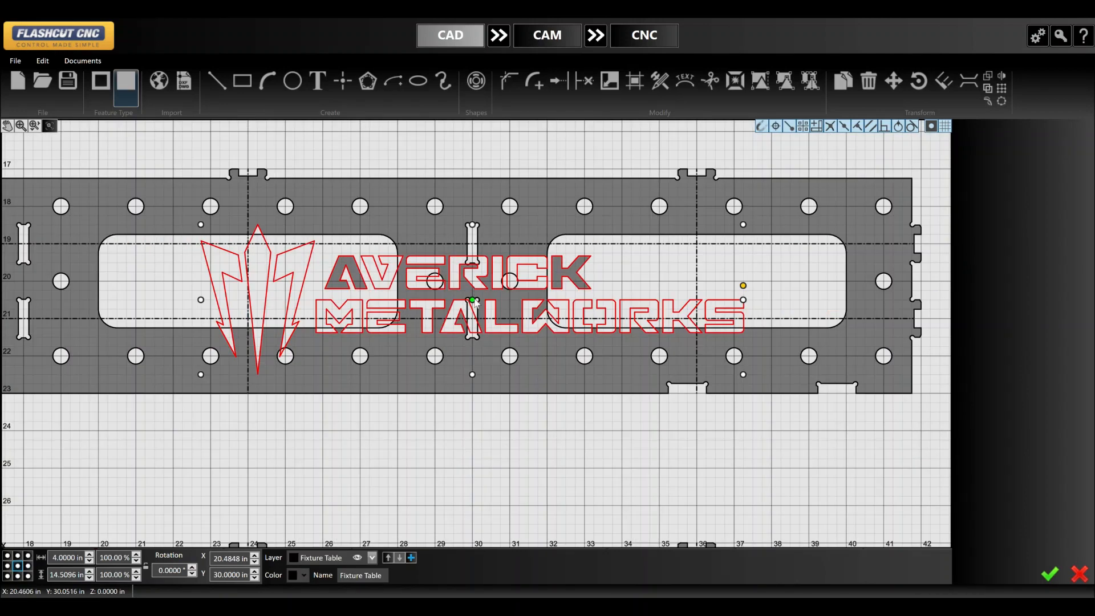
- Move the logo across the rail to X 20.25 in, keeping it centered at Y 30 in
left_click_drag(473, 300, 473, 291)
scroll(472, 291, "up", 5)
scroll(471, 331, "down", 5)
scroll(462, 296, "down", 4)
scroll(270, 272, "up", 5)
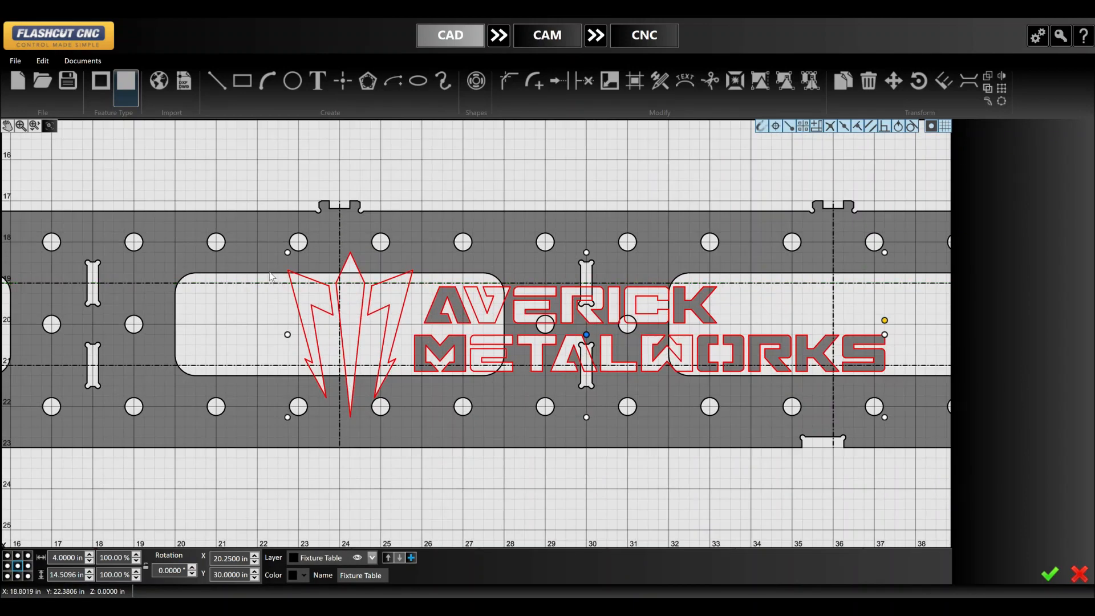
- Delete the rounded rail window underneath the logo's trident, centered at X 20, Y 24 in
scroll(271, 277, "up", 2)
left_click(281, 279)
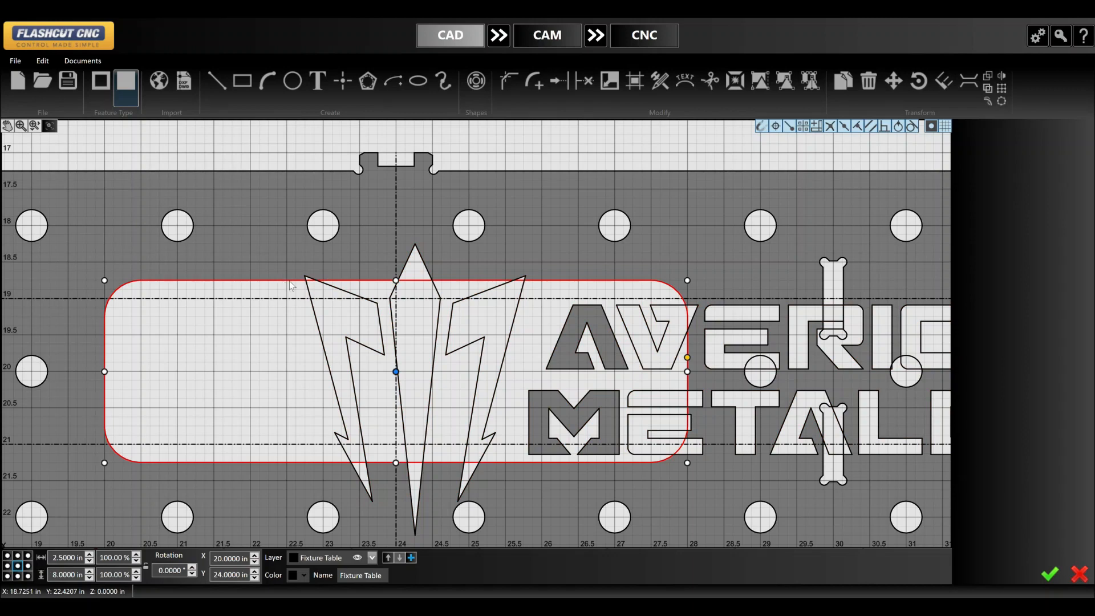
key("Delete")
- Linear-pattern the rail hole at X 20, Y 19 in along the rail with 2 in spacing and a count of 2
left_click(31, 372)
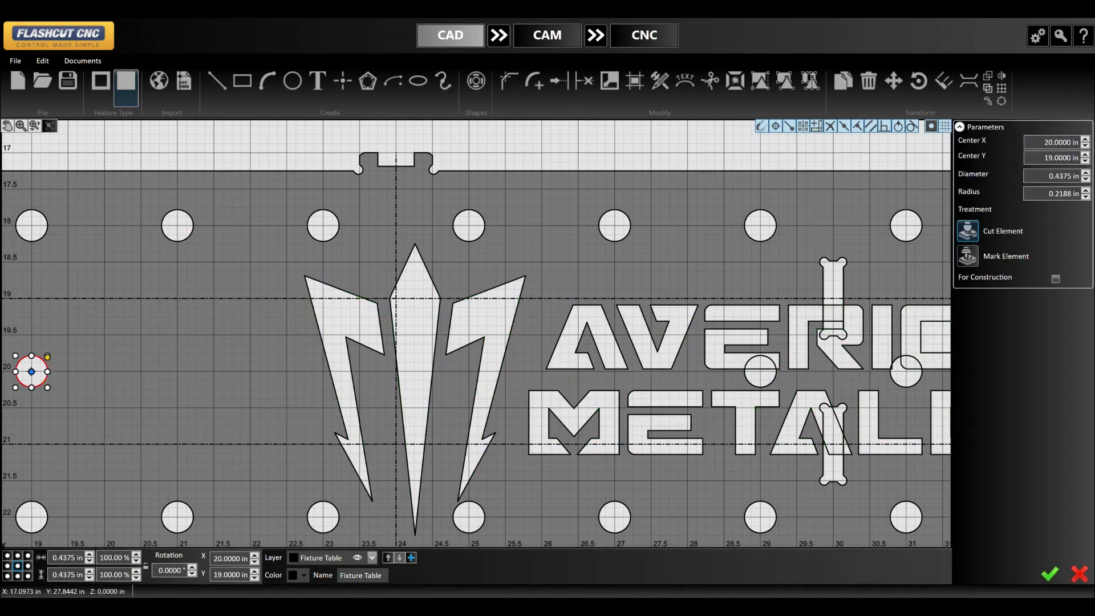
left_click(1002, 88)
scroll(820, 267, "down", 4)
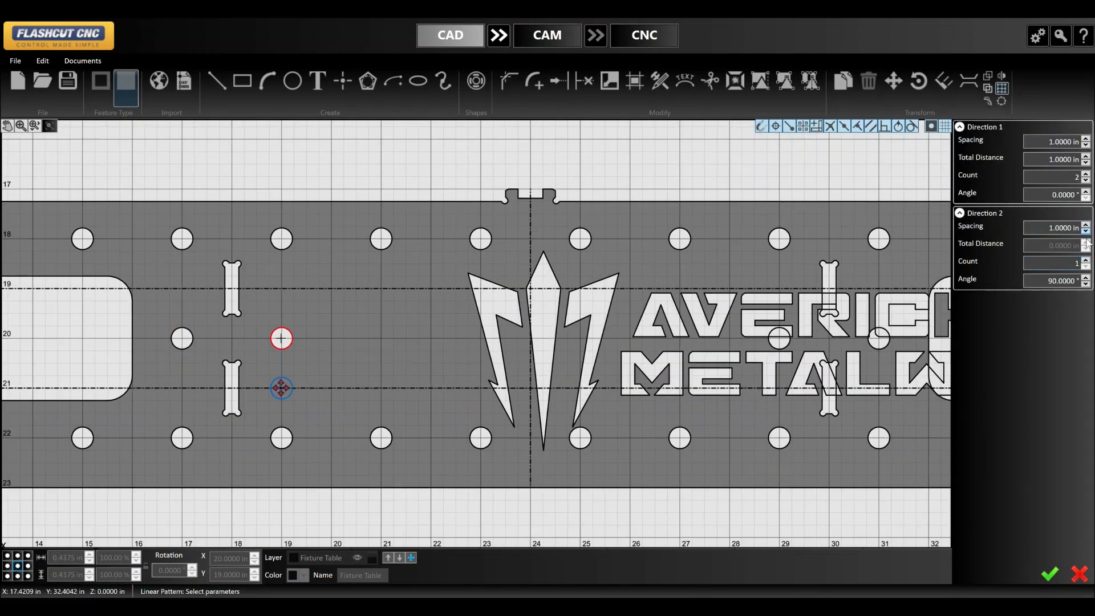
left_click(1086, 260)
left_click(1087, 180)
type("2")
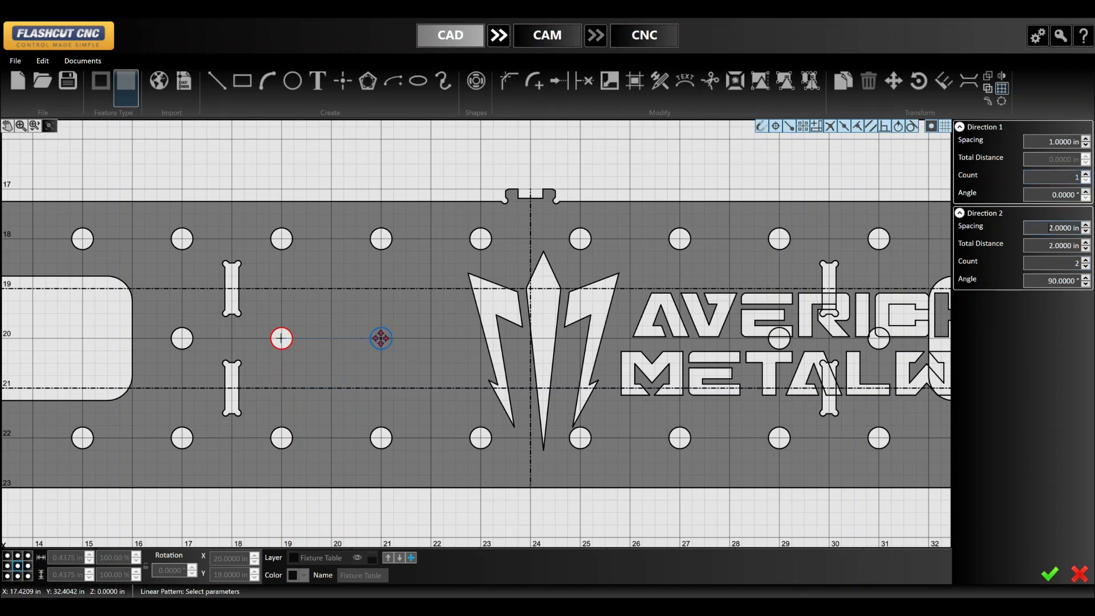
key("Return")
- Delete the hole at X 22, Y 25 in that touches the tip of the logo's trident
scroll(514, 351, "down", 1)
middle_click_drag(497, 354, 292, 395)
scroll(466, 463, "up", 2)
scroll(315, 455, "down", 3)
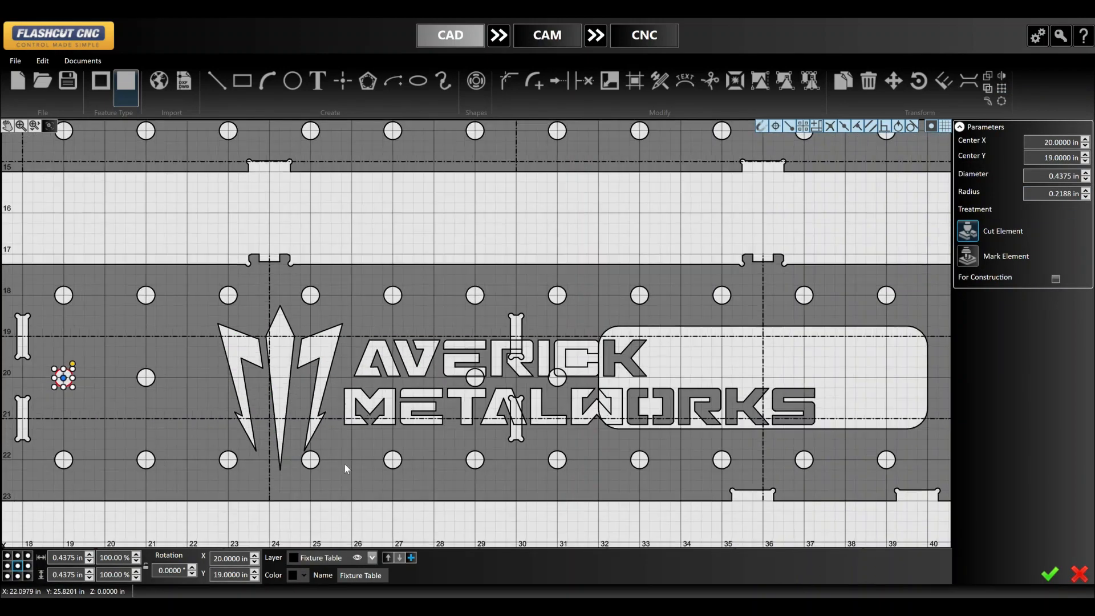
scroll(345, 463, "up", 4)
key("Escape")
left_click(306, 465)
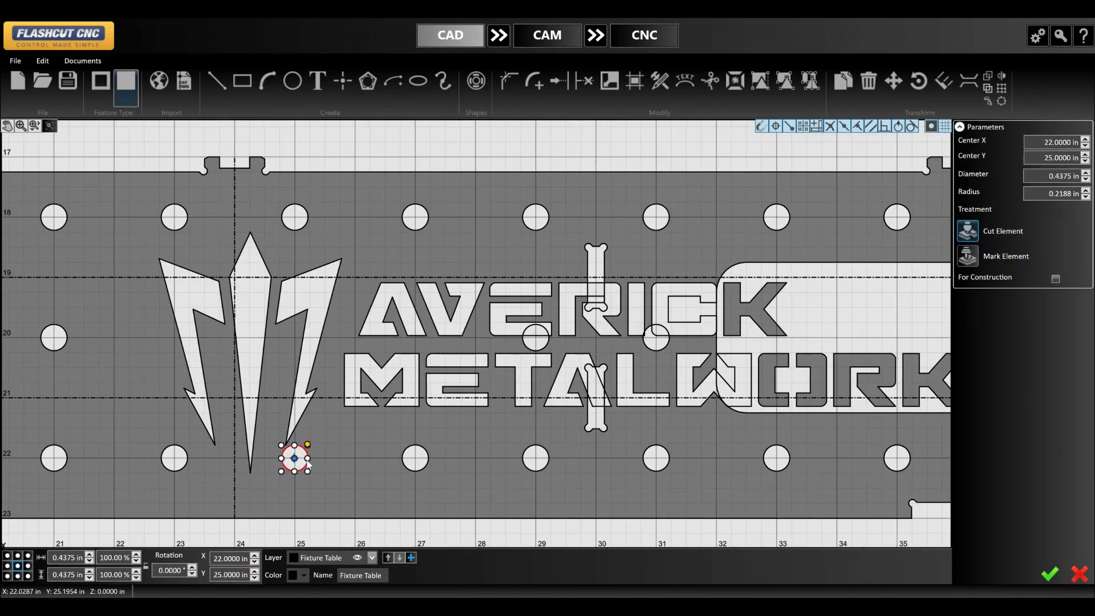
key("Delete")
- Delete the two middle-row holes and the two tab slots that overlap the logo's lettering
scroll(222, 387, "down", 3)
scroll(468, 342, "up", 4)
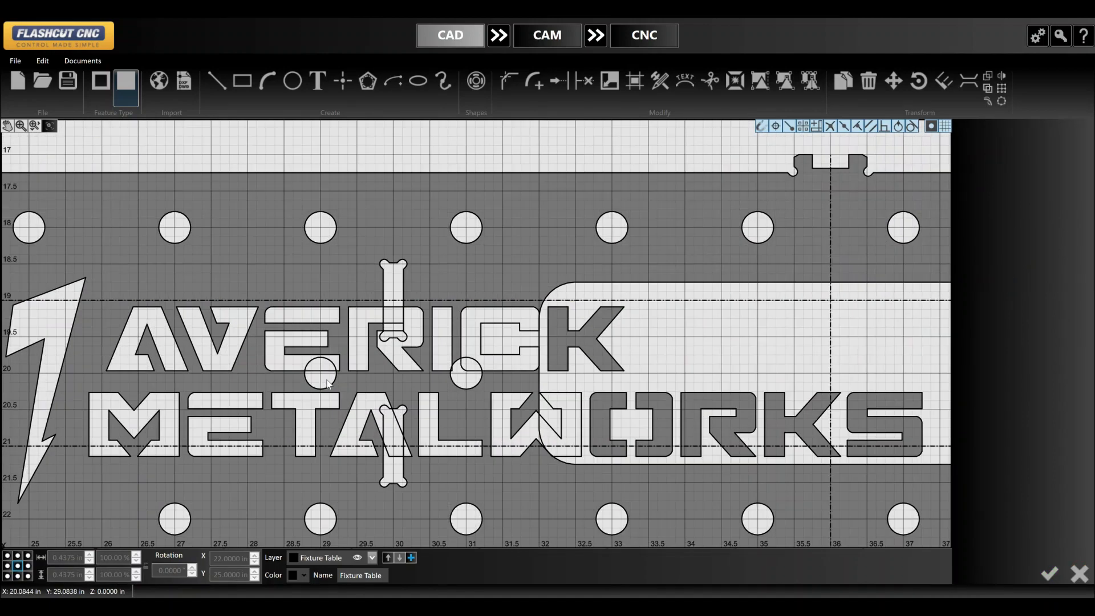
left_click(322, 375)
left_click(477, 385, "shift")
key("Delete")
scroll(478, 385, "up", 1)
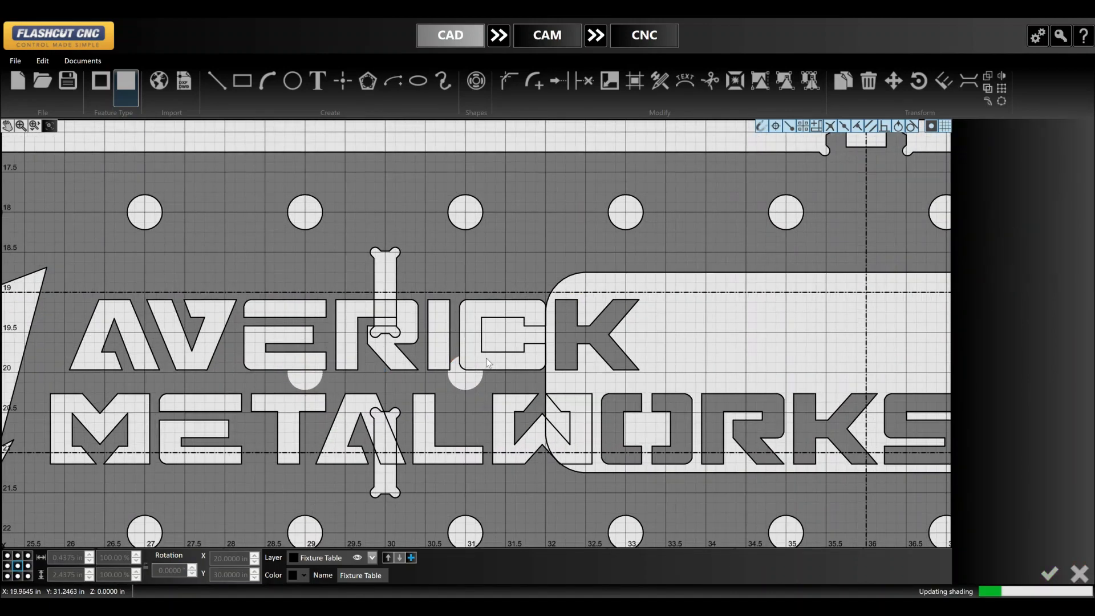
left_click(392, 282)
left_click(384, 442, "shift")
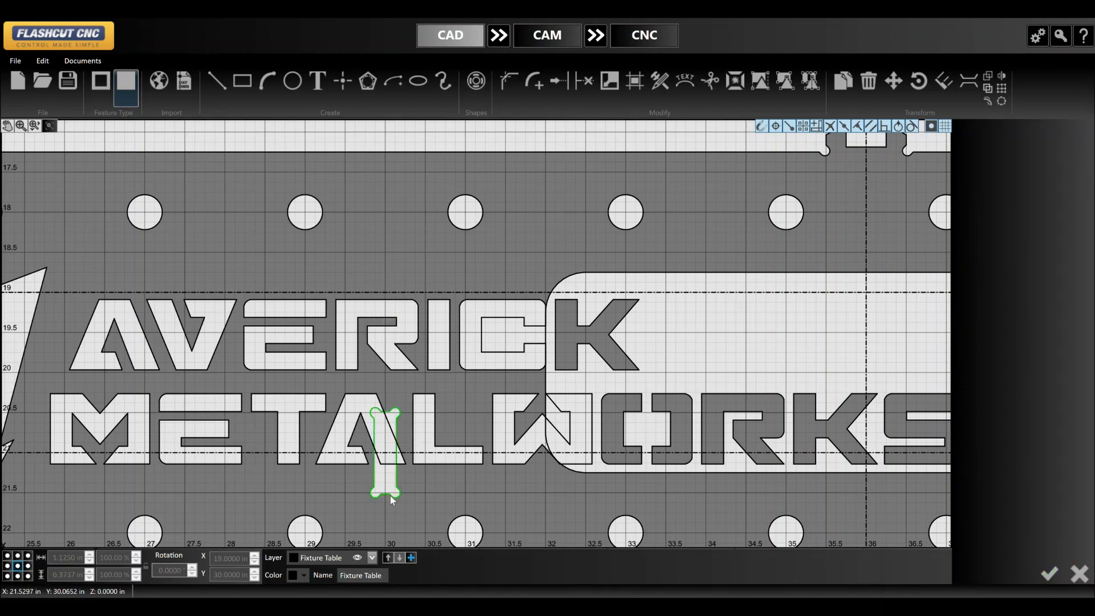
key("Delete")
- Delete the rounded rail window underneath the end of the logo's lettering
scroll(251, 436, "down", 2)
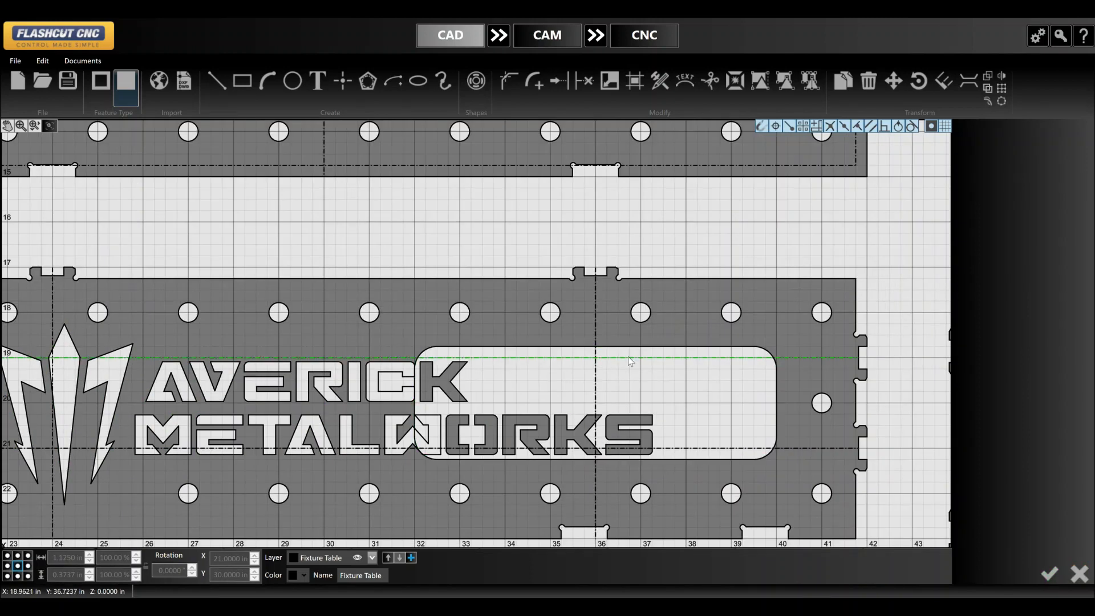
left_click(776, 401)
key("Delete")
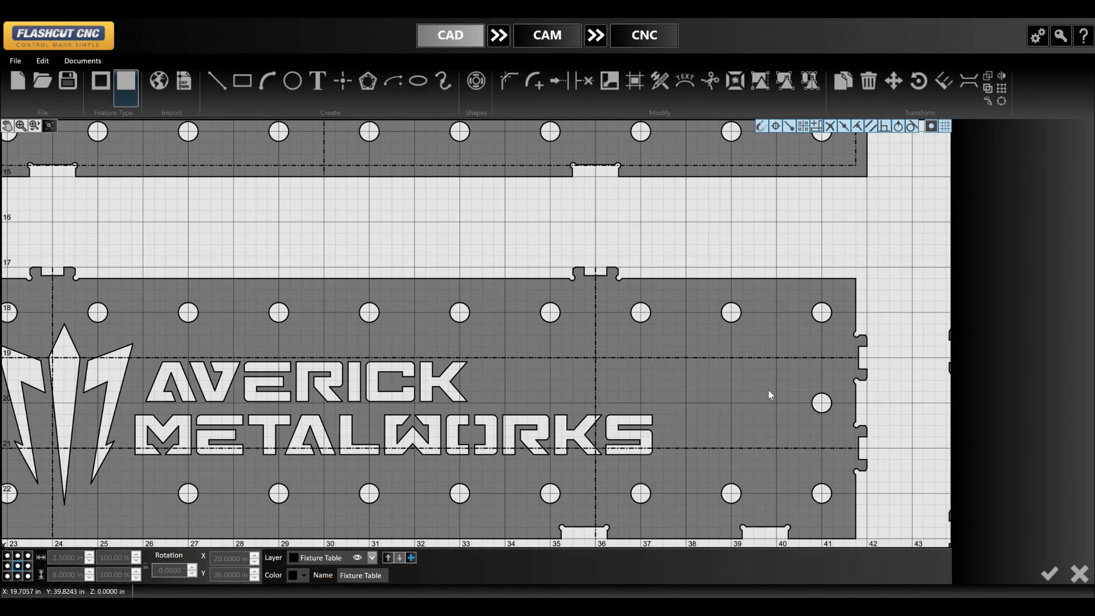
- Linear-pattern the rail hole at X 18, Y 39 in into the middle row with 2 in spacing and a count of 2
left_click(731, 313)
left_click(1002, 88)
left_click(1054, 143)
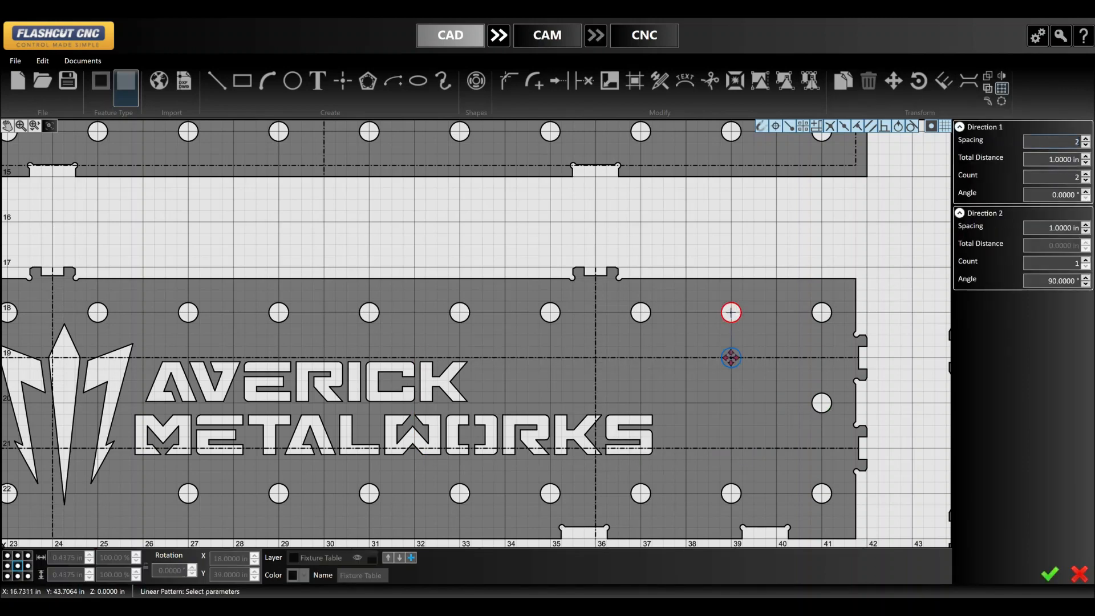
type("2")
left_click(1049, 573)
left_click(909, 340)
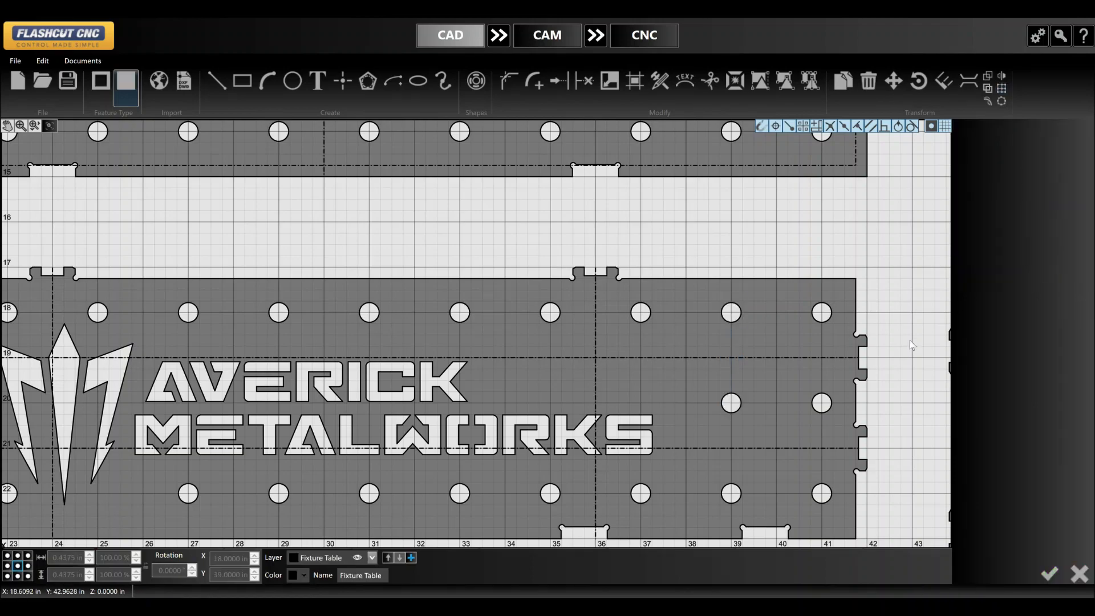
- Scale the rail logo to a 4.5 in width and 112.5% in both directions, then deselect it
scroll(863, 340, "down", 7)
scroll(835, 337, "up", 4)
scroll(774, 340, "up", 1)
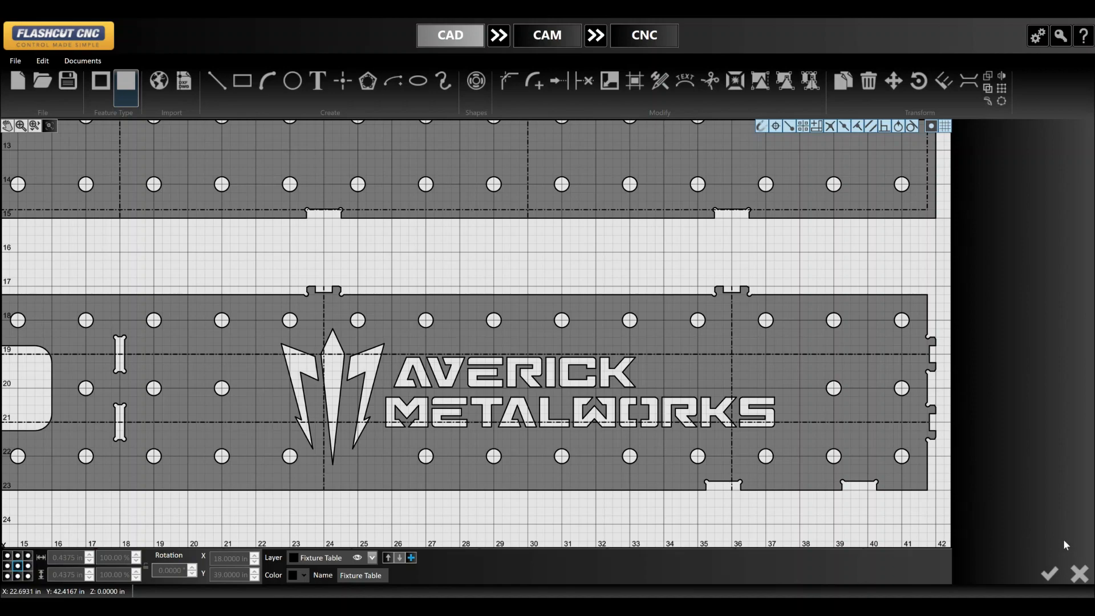
scroll(707, 485, "down", 4)
scroll(640, 450, "up", 3)
left_click(639, 451)
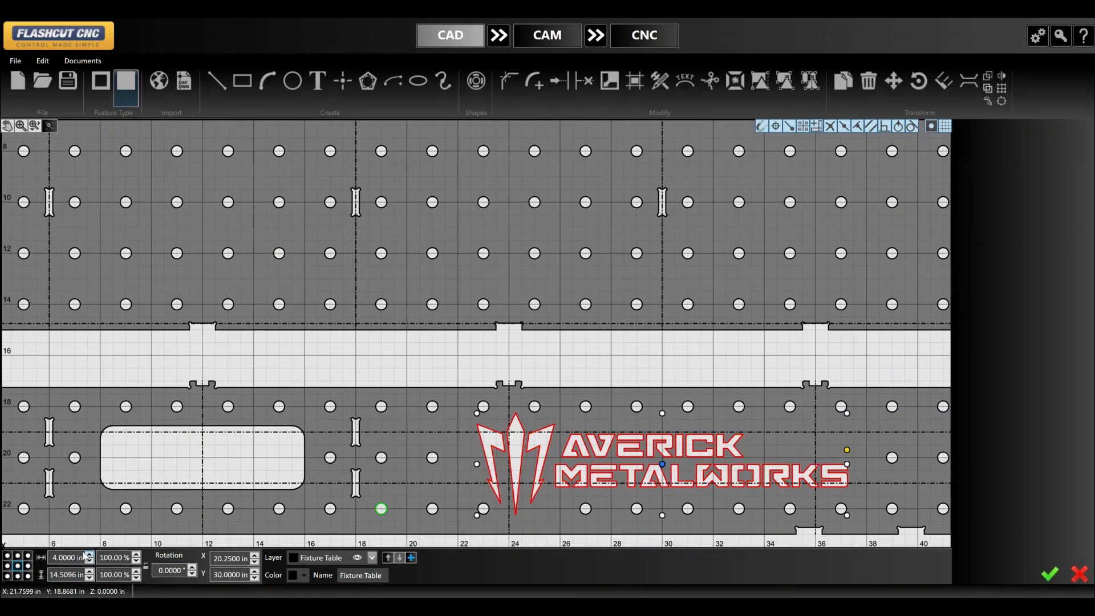
type("4.5")
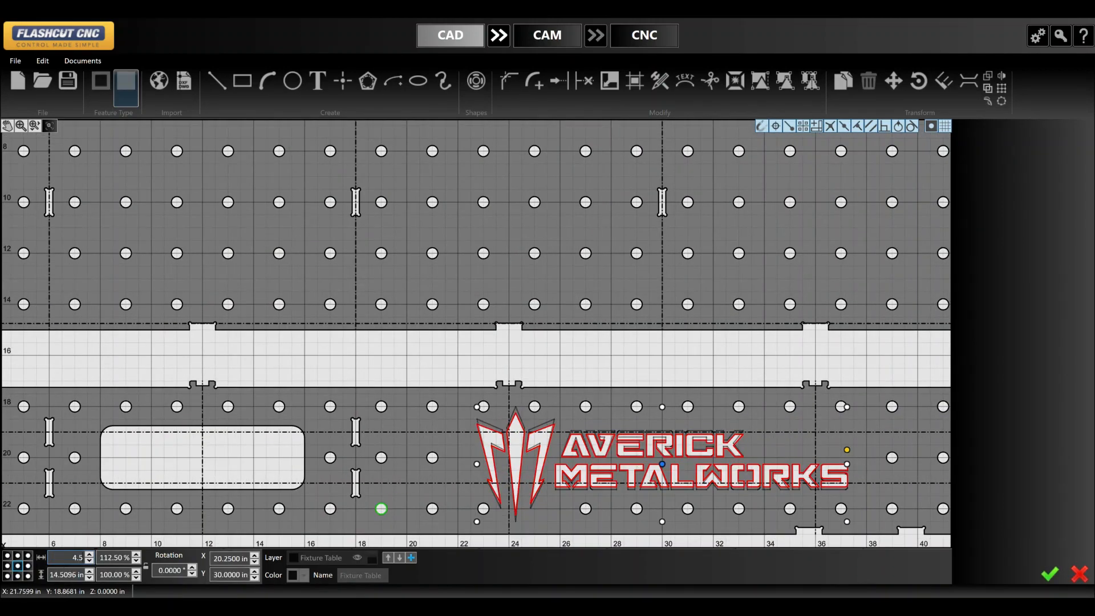
left_click(123, 559)
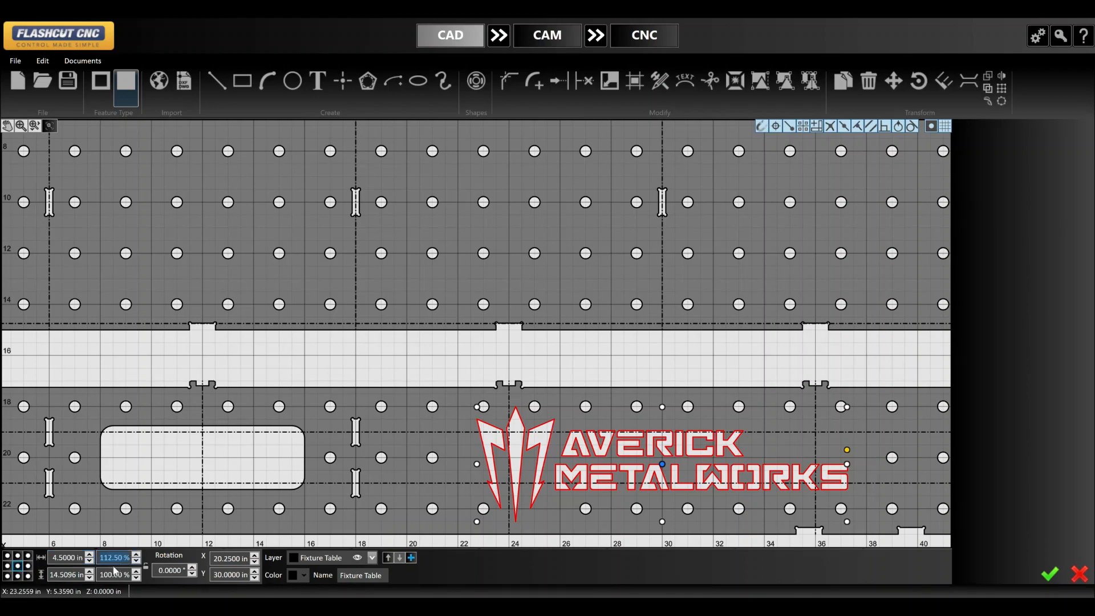
left_click(144, 568)
scroll(225, 376, "down", 2)
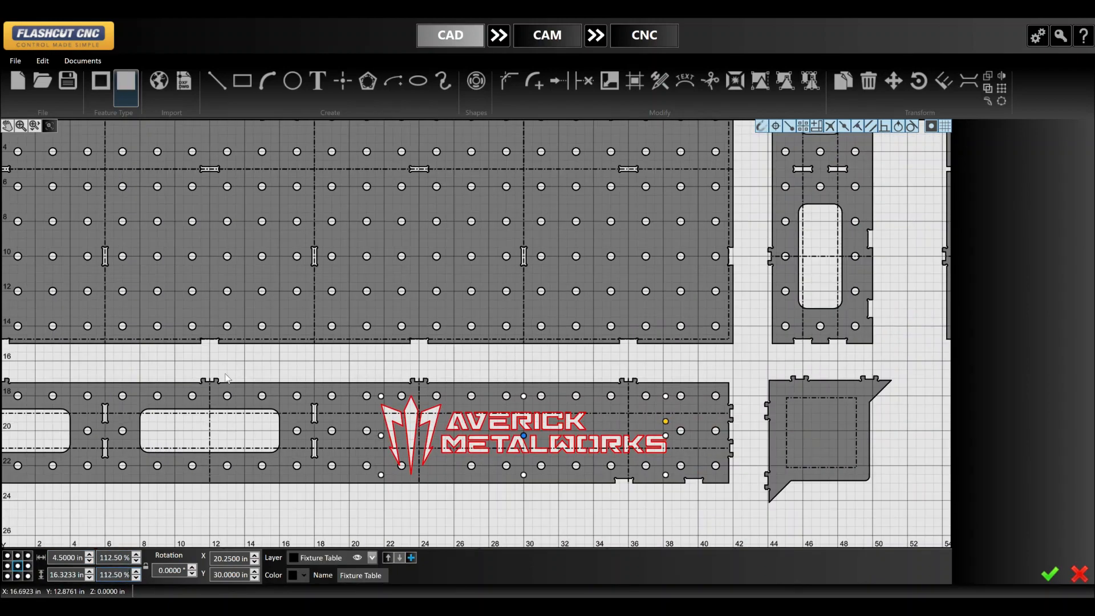
scroll(542, 425, "up", 1)
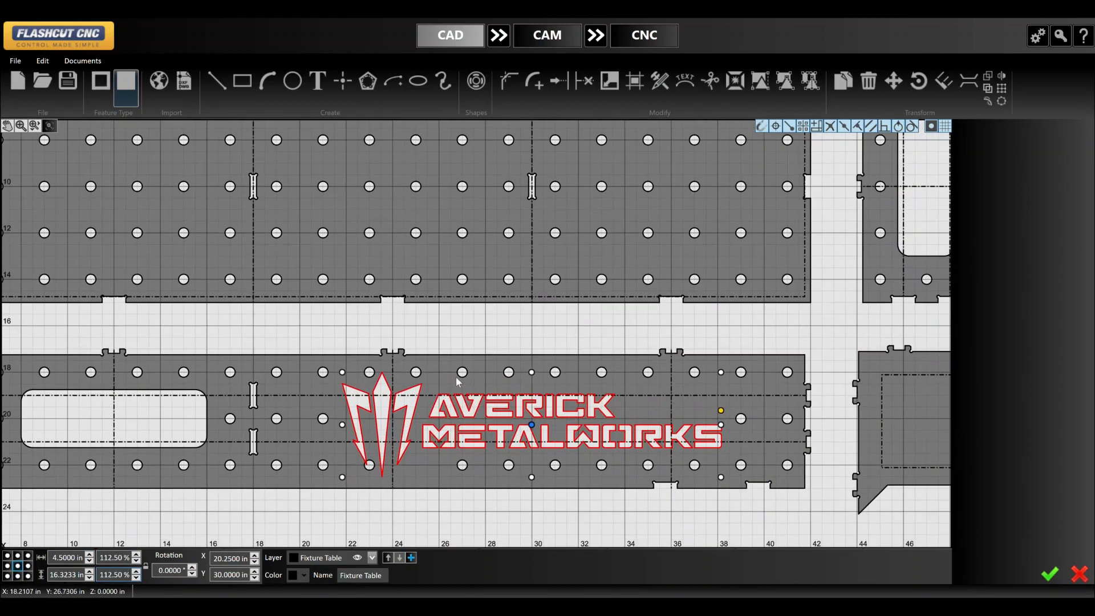
left_click(489, 331)
- Delete the two rail holes at Y 23 in next to the logo's trident
left_click(369, 372)
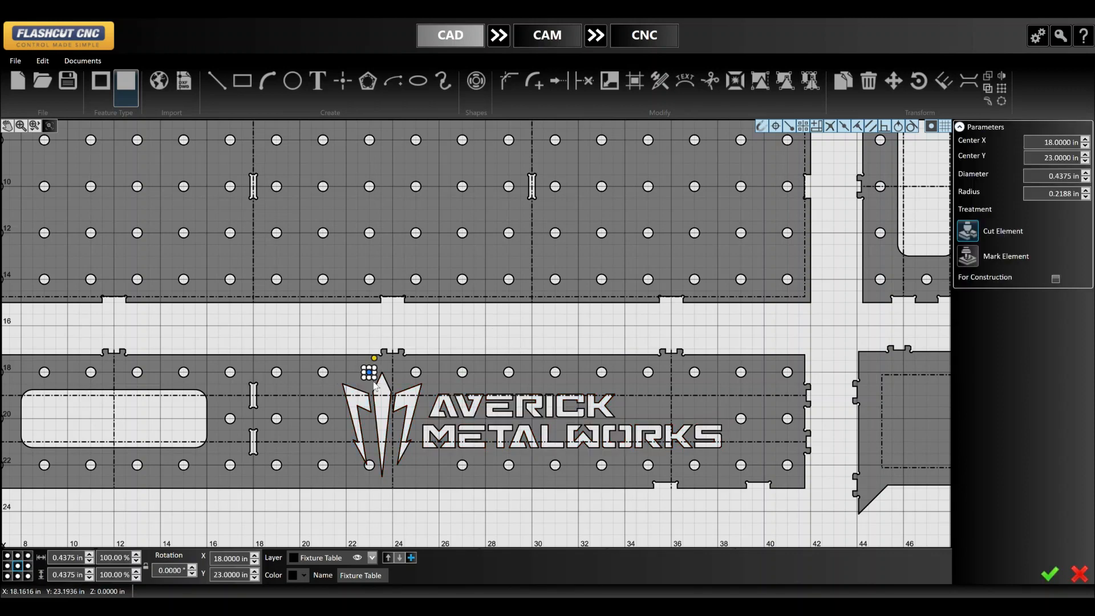
left_click(369, 465, "shift")
key("Delete")
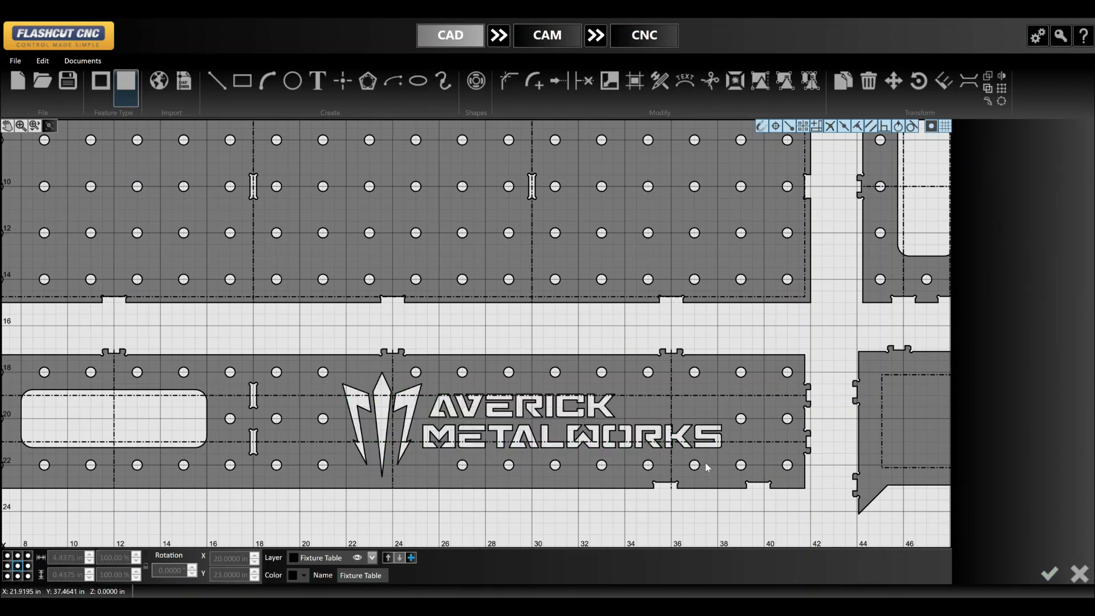
- Delete the holes in the rail's two outer rows alongside the logo's lettering, through Y 37 in
left_click_drag(707, 468, 447, 476)
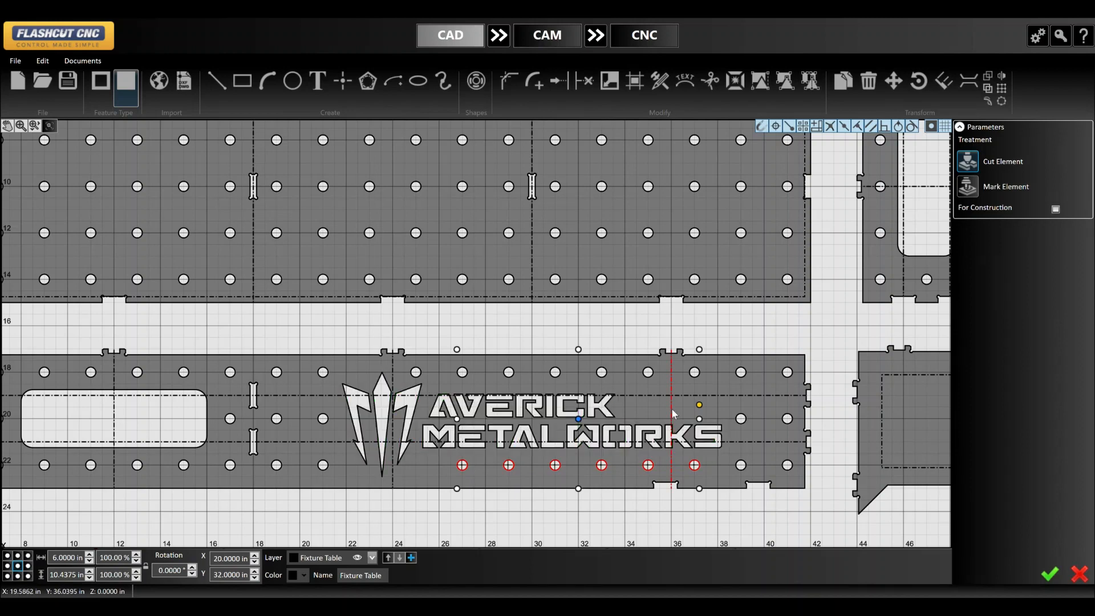
key("Delete")
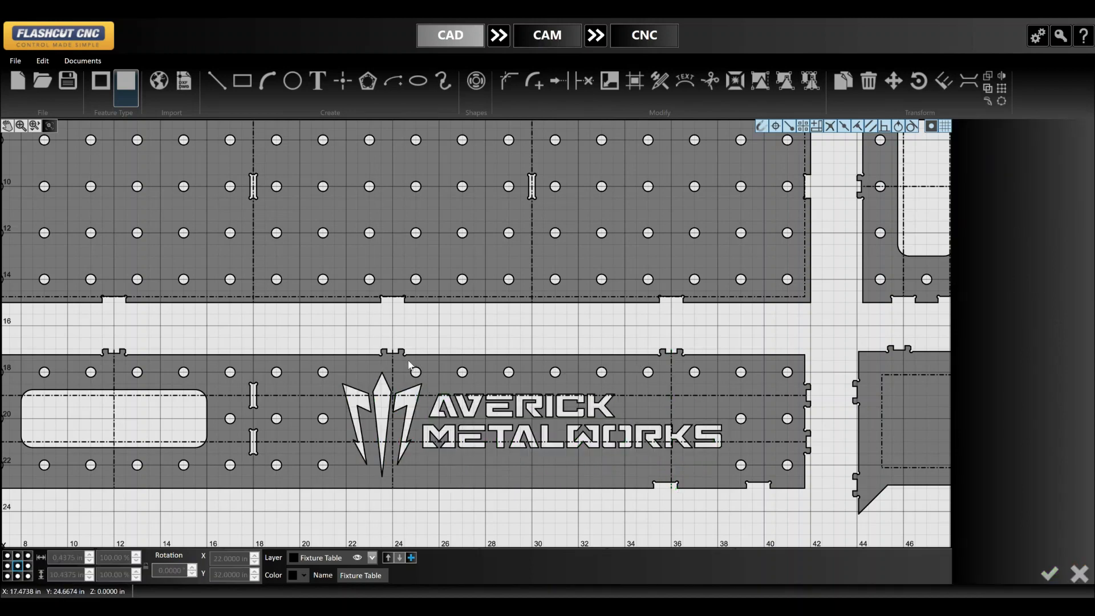
left_click_drag(408, 365, 711, 382)
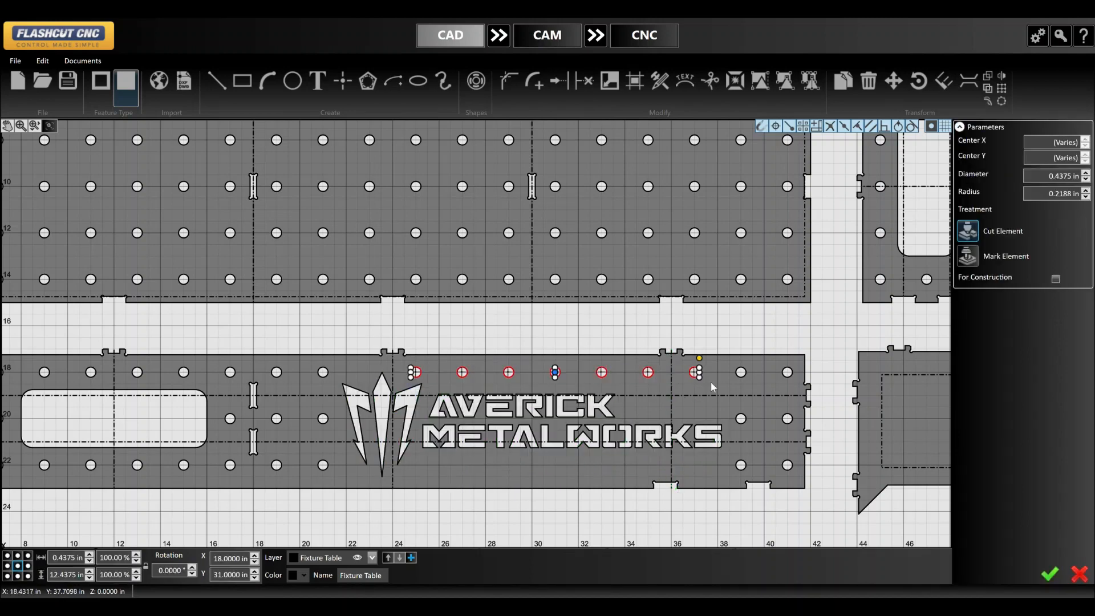
key("Delete")
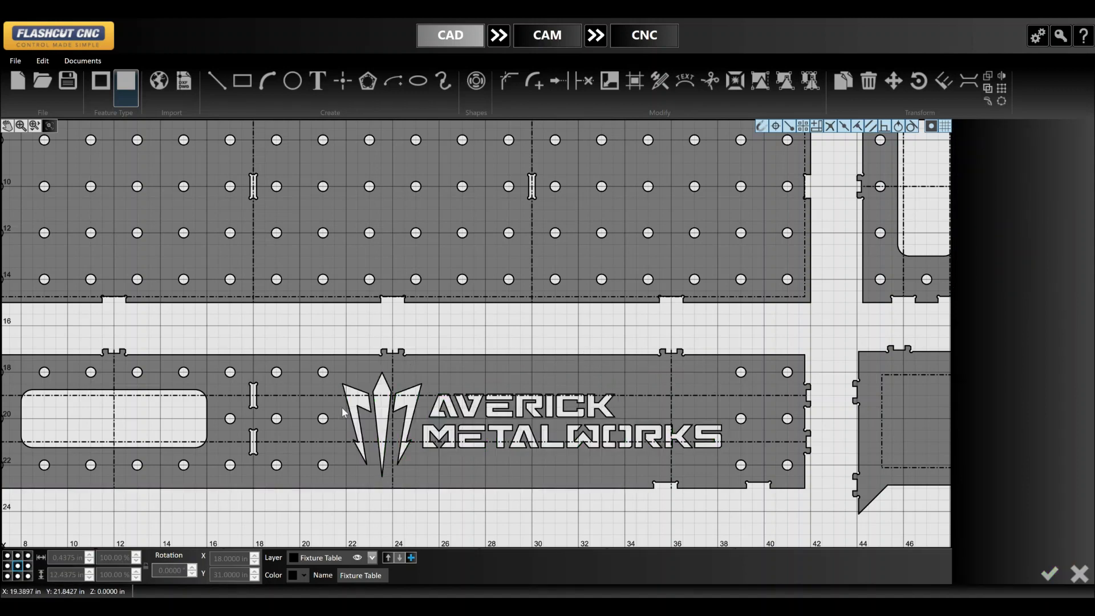
- Scale the logo proportionally to a 5 in width
left_click(411, 432)
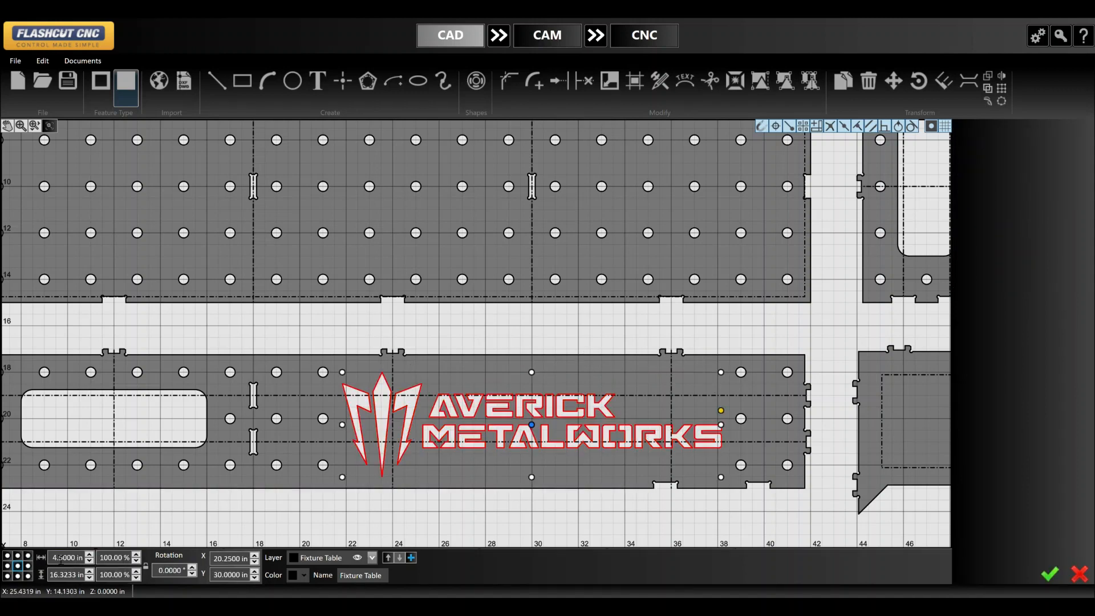
type("4.75")
key("Return")
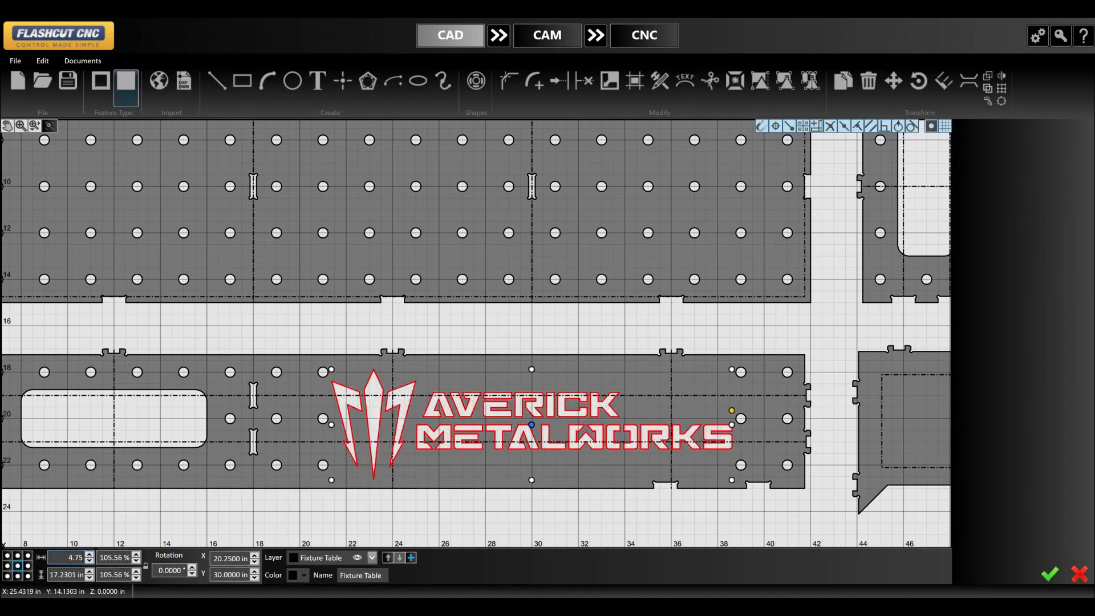
key("BackSpace")
key("BackSpace")
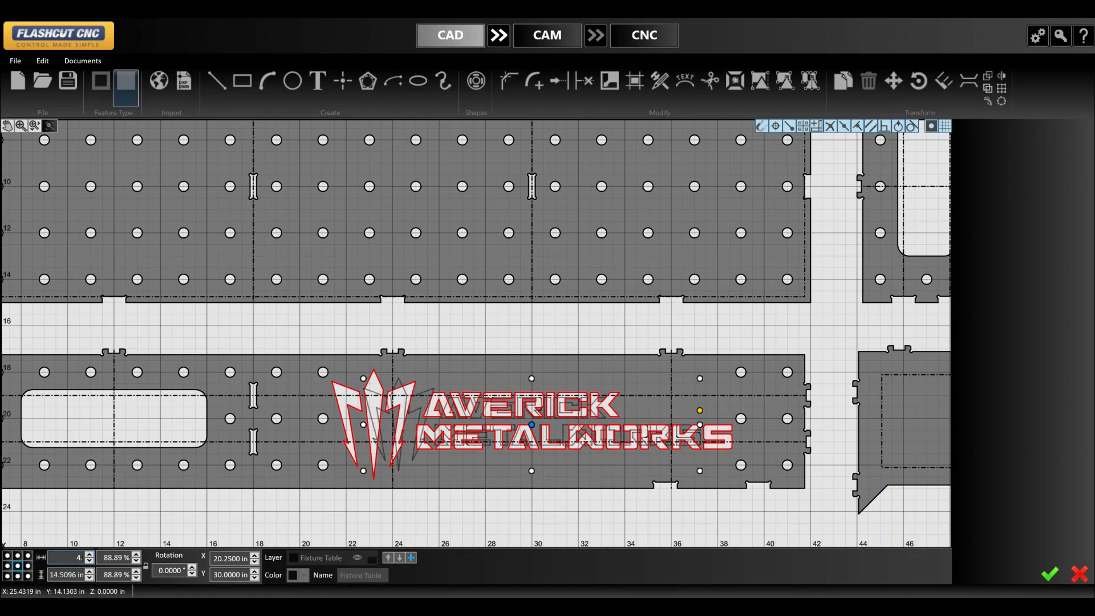
type("5")
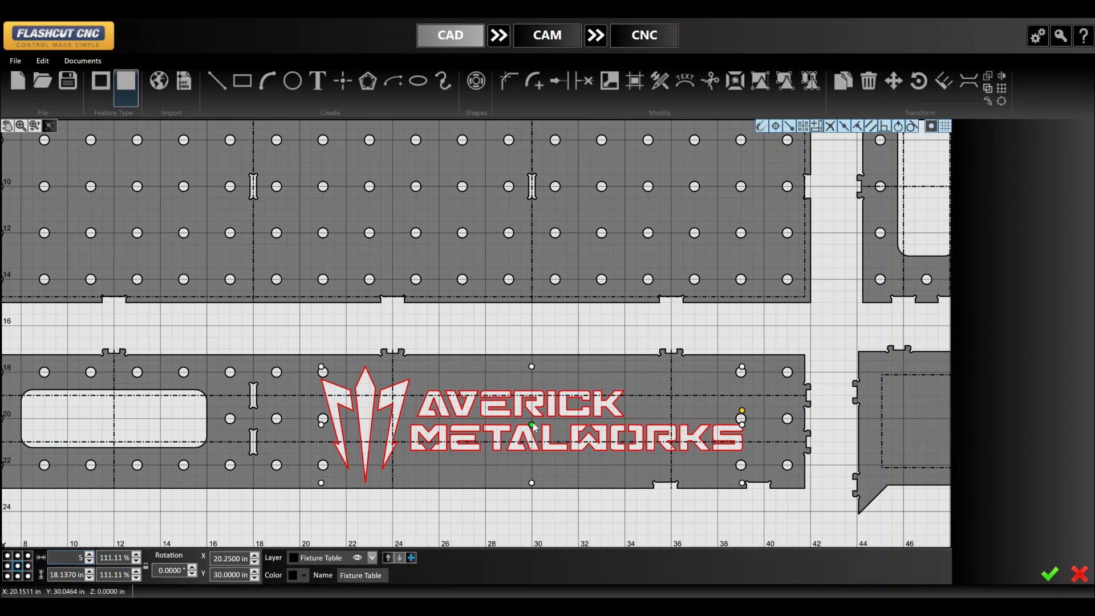
- Shift the logo along the rail to about Y 29.46 in and set its X position to 20 in
left_click_drag(532, 426, 520, 429)
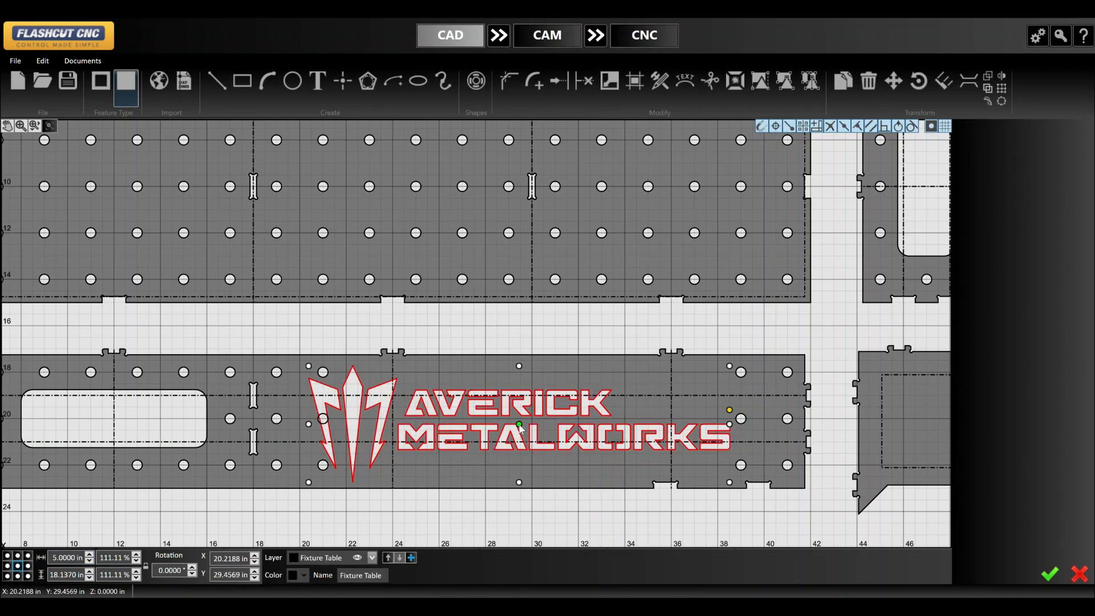
scroll(520, 429, "up", 5)
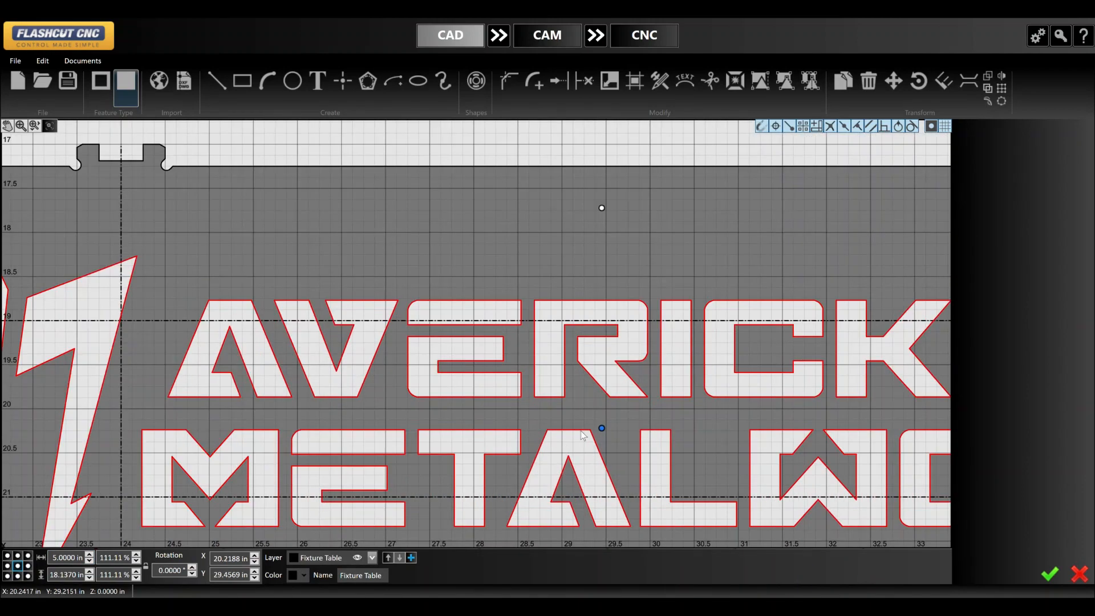
scroll(462, 335, "down", 5)
left_click(521, 438)
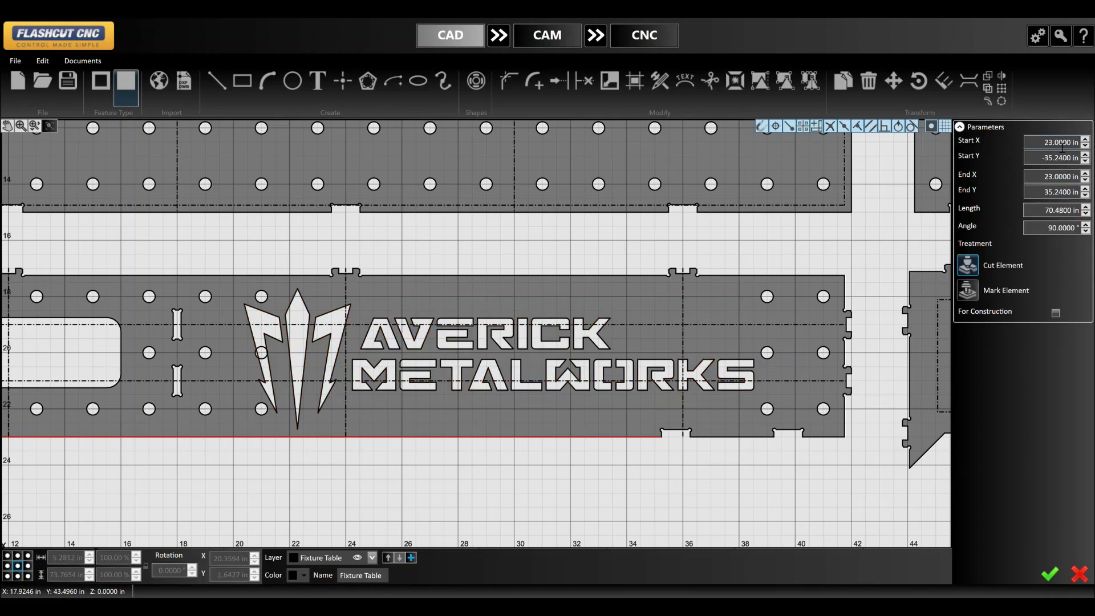
left_click(562, 340)
left_click(228, 559)
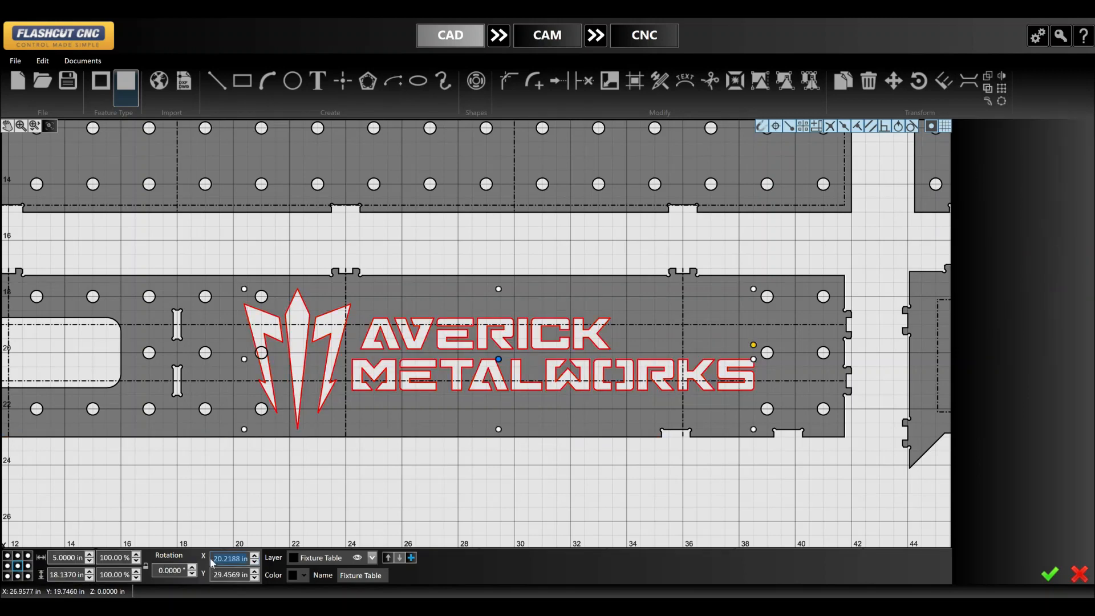
type("20")
key("Return")
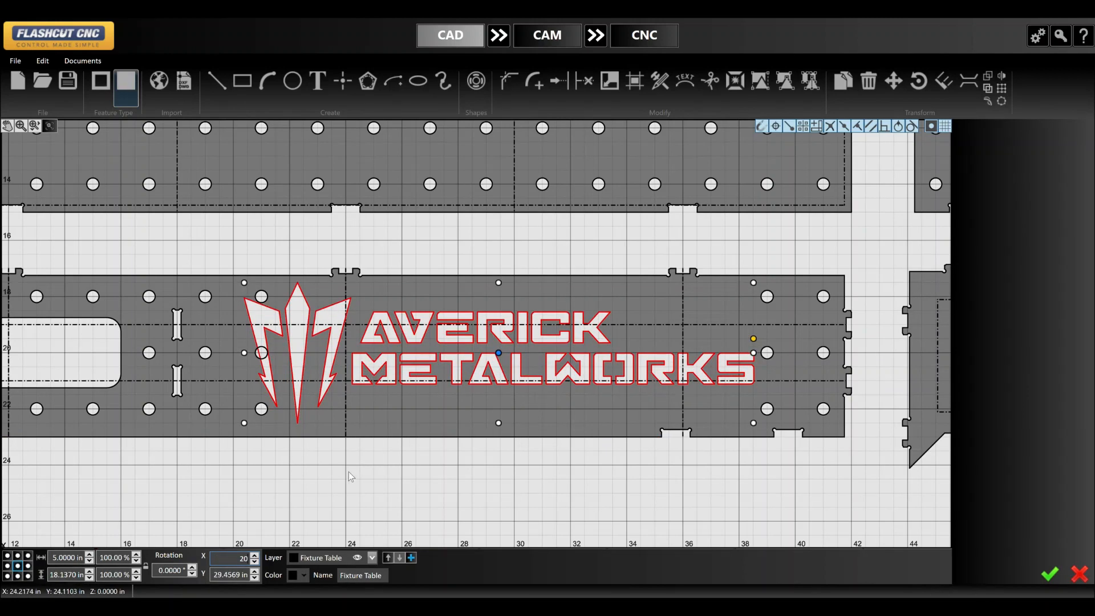
- Set the logo's X position on the rail to 20.25 in
type(".25")
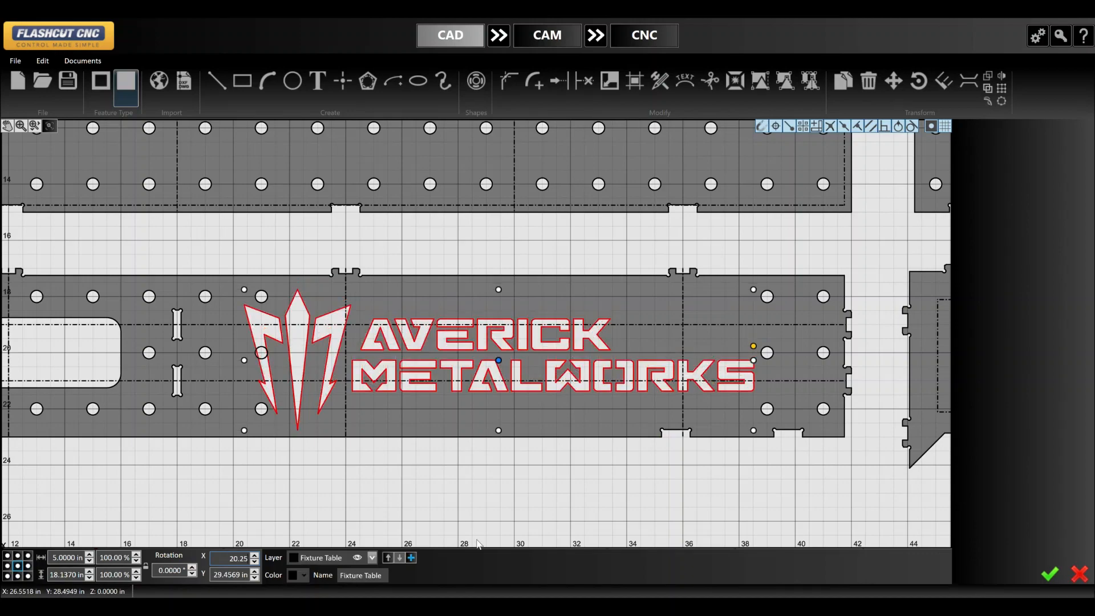
left_click(533, 484)
scroll(533, 484, "down", 2)
scroll(293, 395, "up", 3)
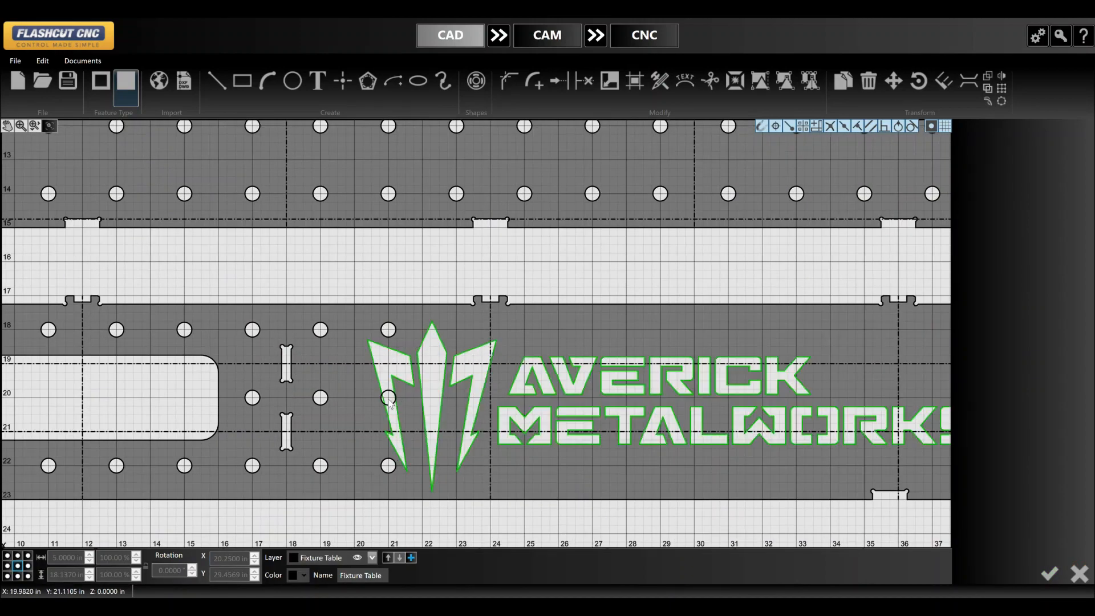
- Delete the three rail holes at Y 21 in beside the logo's trident
scroll(389, 401, "down", 2)
left_click(366, 404)
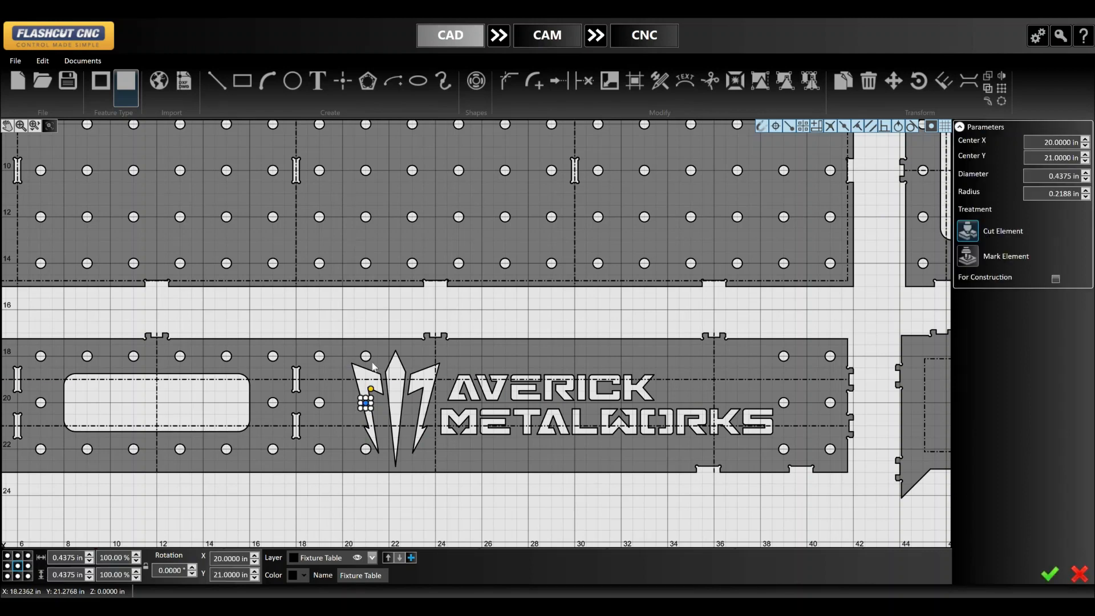
left_click(367, 359, "shift")
left_click(367, 452, "shift")
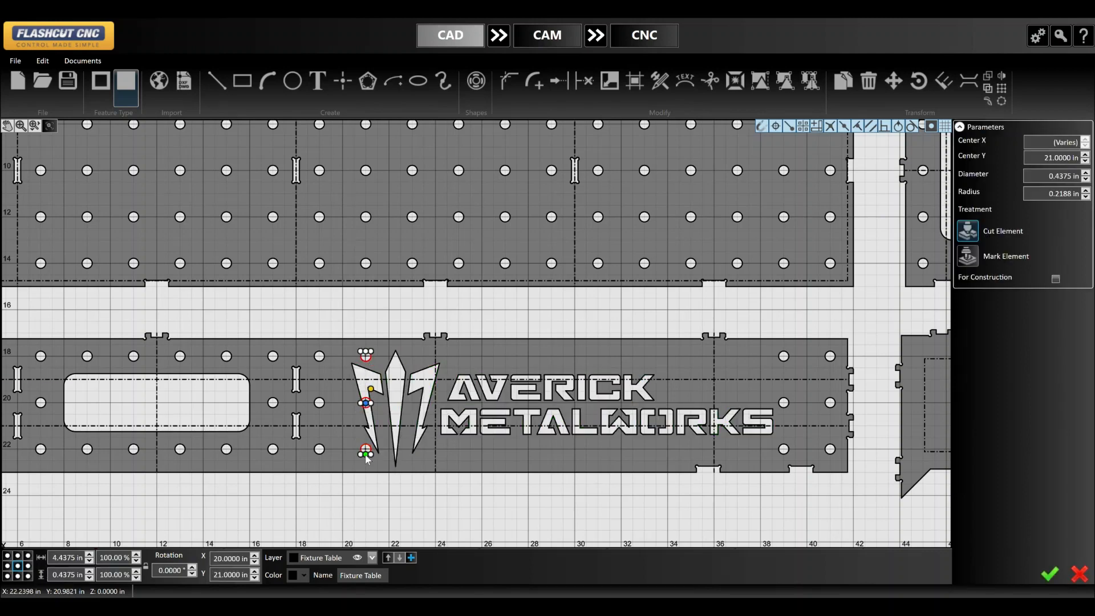
key("Escape")
- Draw a 20 in line along the rail from the middle-row hole at Y 19 in across the logo, and delete it
left_click(586, 420)
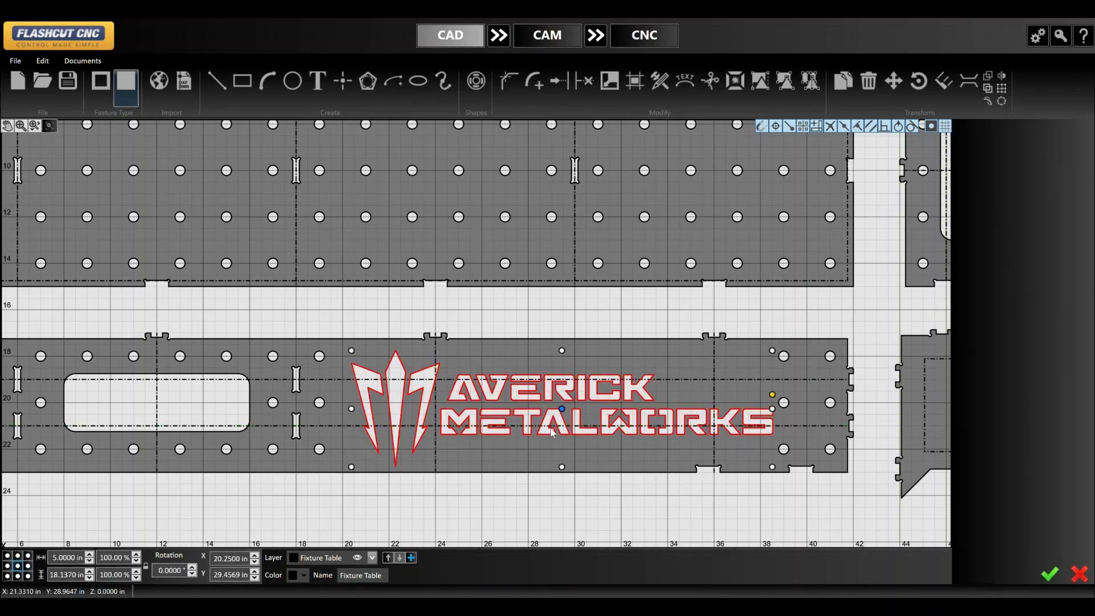
key("l")
left_click(319, 403)
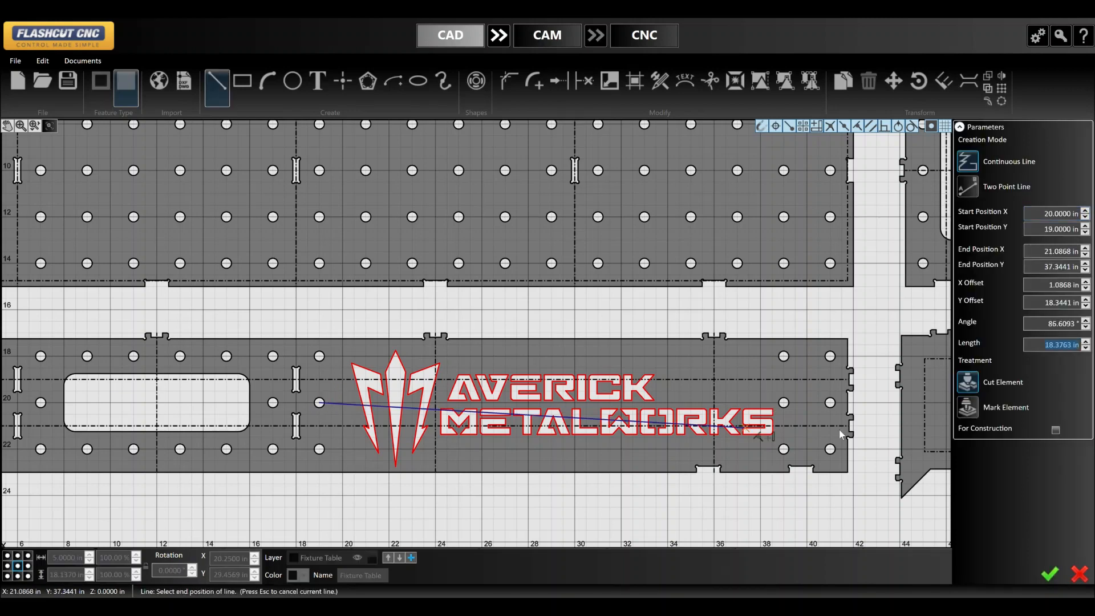
type("20")
key("Return")
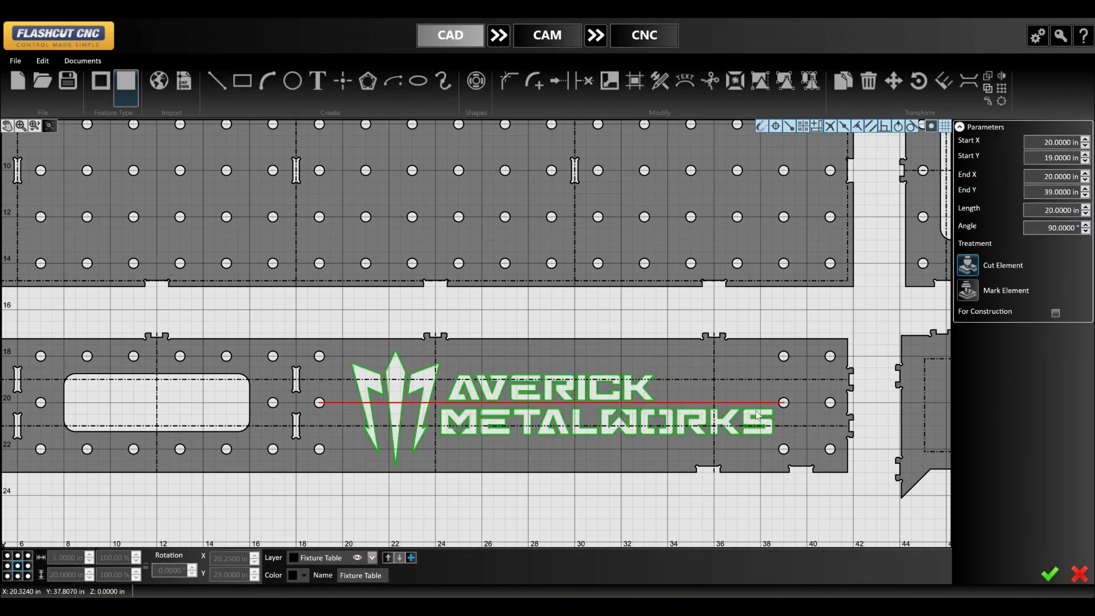
key("Delete")
- Centre the logo between the middle-row holes at its two ends by setting its Y position to 29 in
left_click(783, 402)
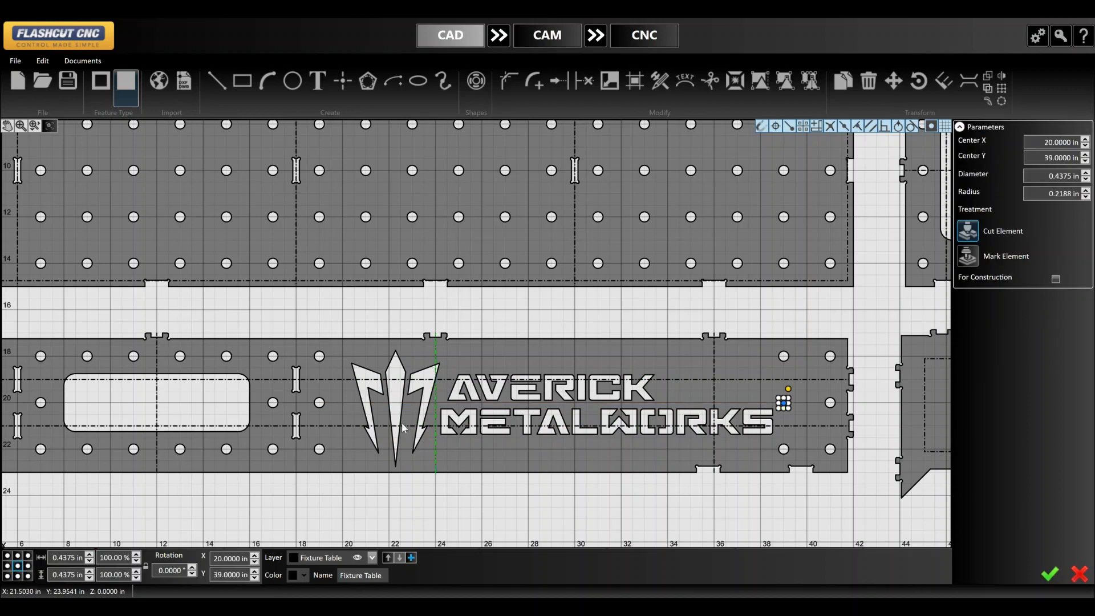
left_click(319, 403, "shift")
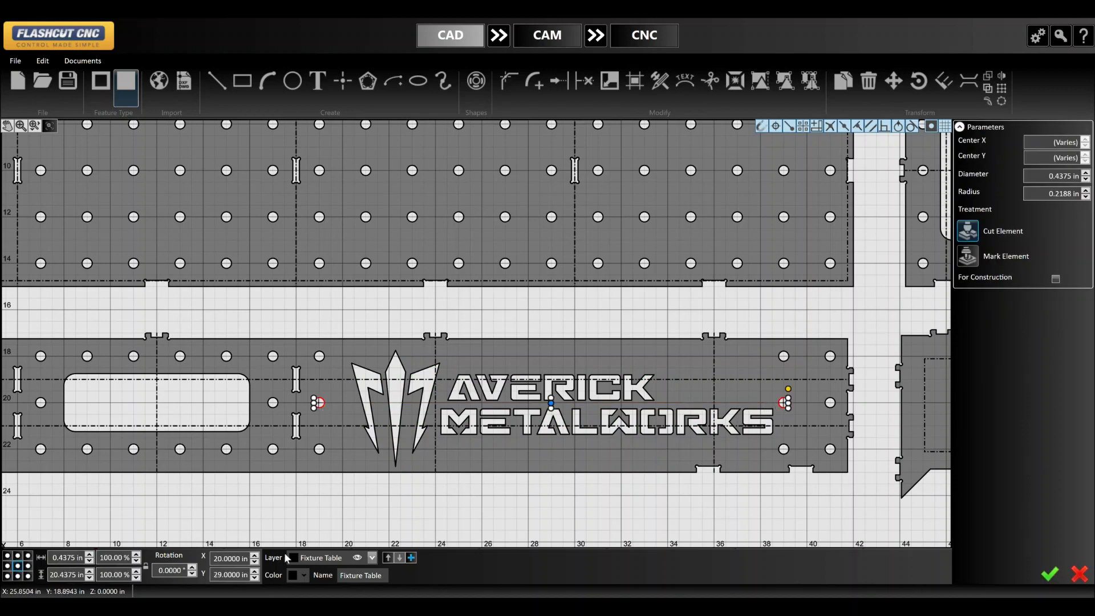
left_click(573, 428)
left_click(605, 528)
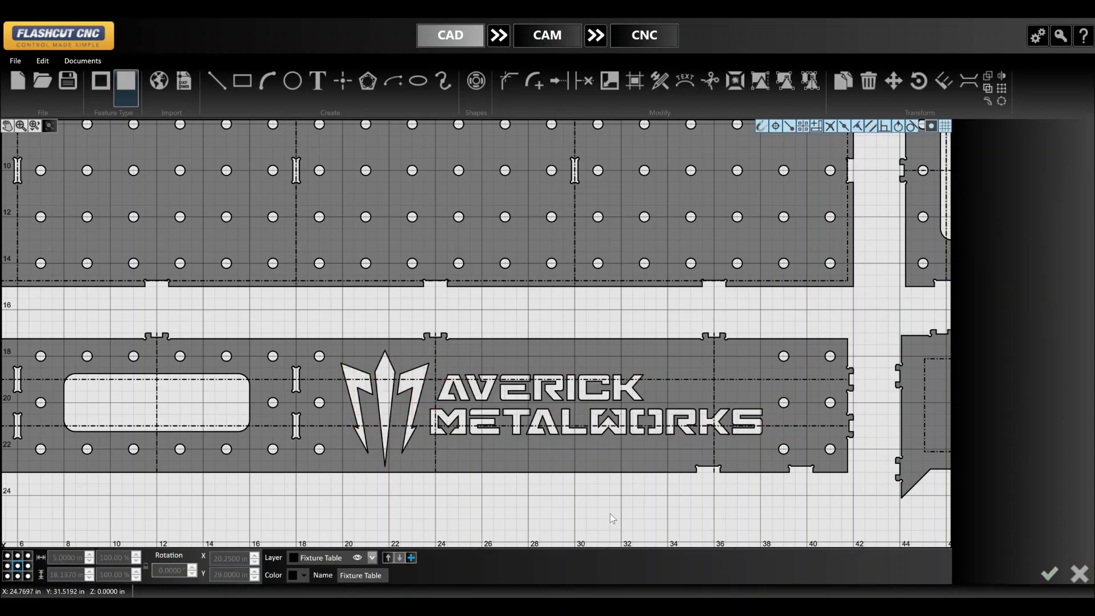
- Extend the end edge of the outermost short rib, near Y 77 in, across both of its tabs
scroll(690, 415, "down", 3)
scroll(656, 406, "down", 3)
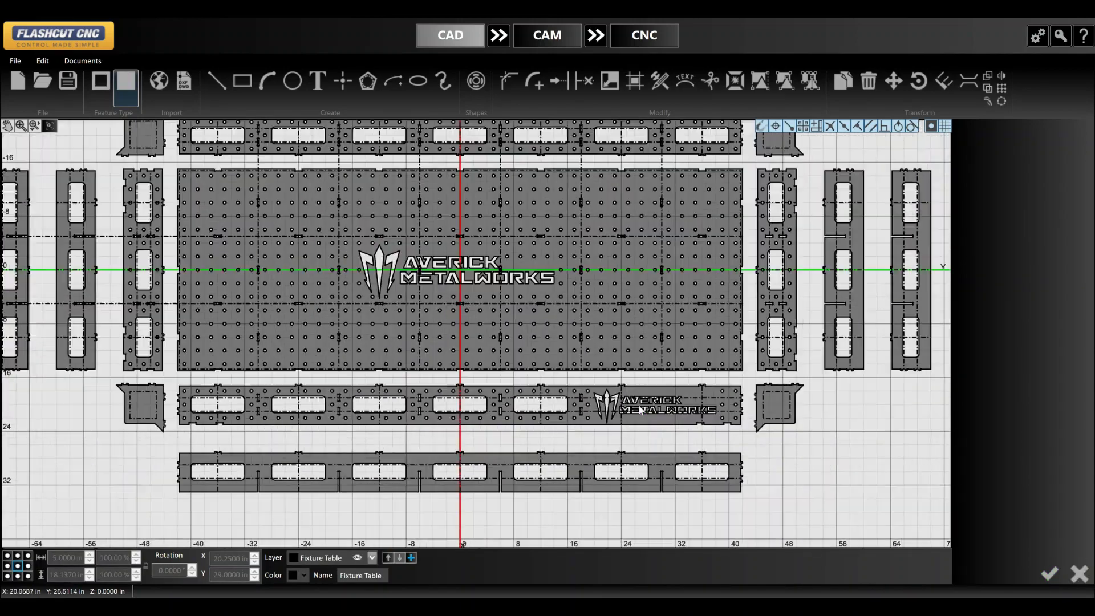
scroll(633, 408, "down", 2)
scroll(748, 364, "up", 2)
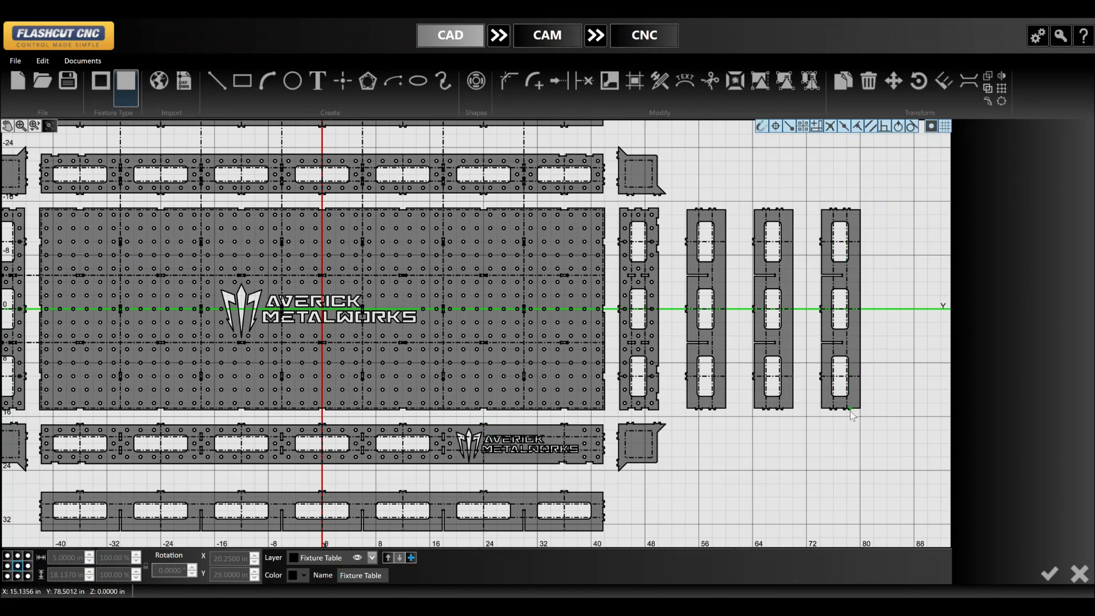
scroll(850, 407, "up", 6)
scroll(865, 406, "up", 2)
key("e")
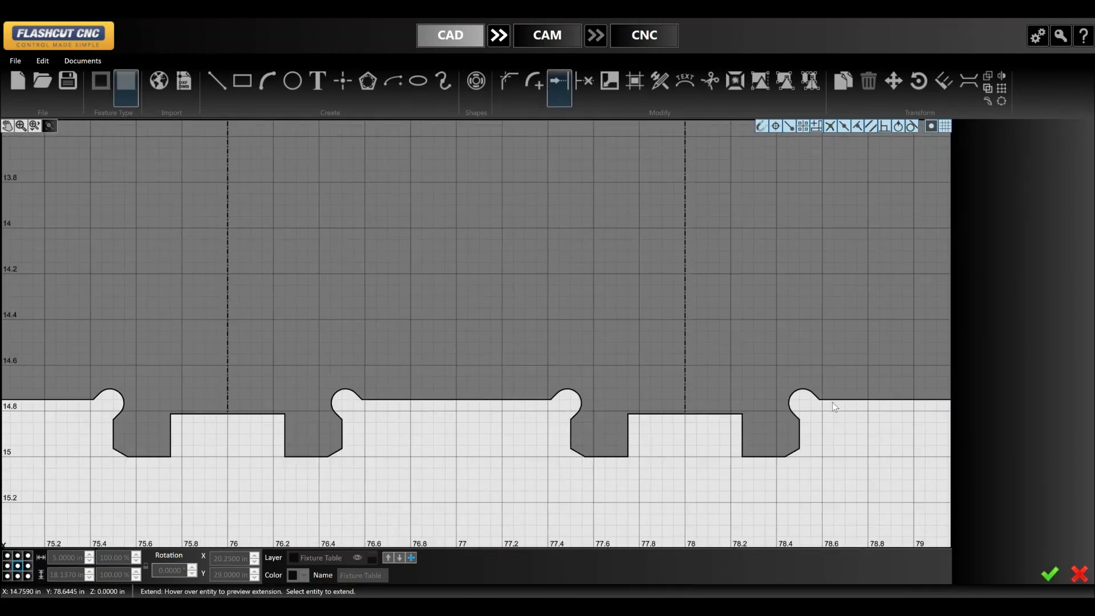
left_click(837, 401)
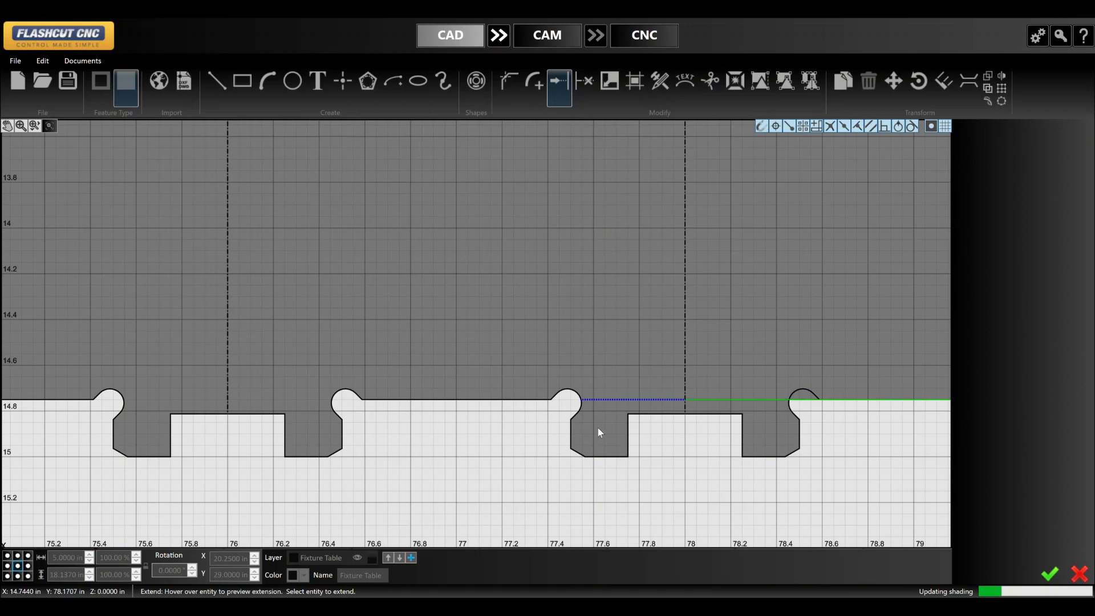
left_click(595, 398)
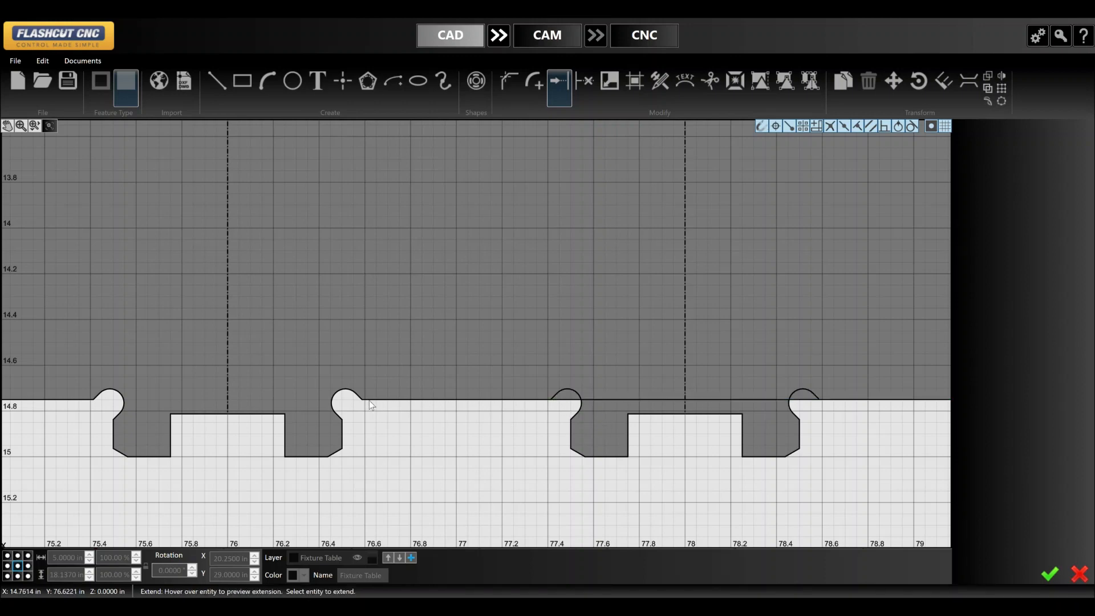
left_click(248, 399)
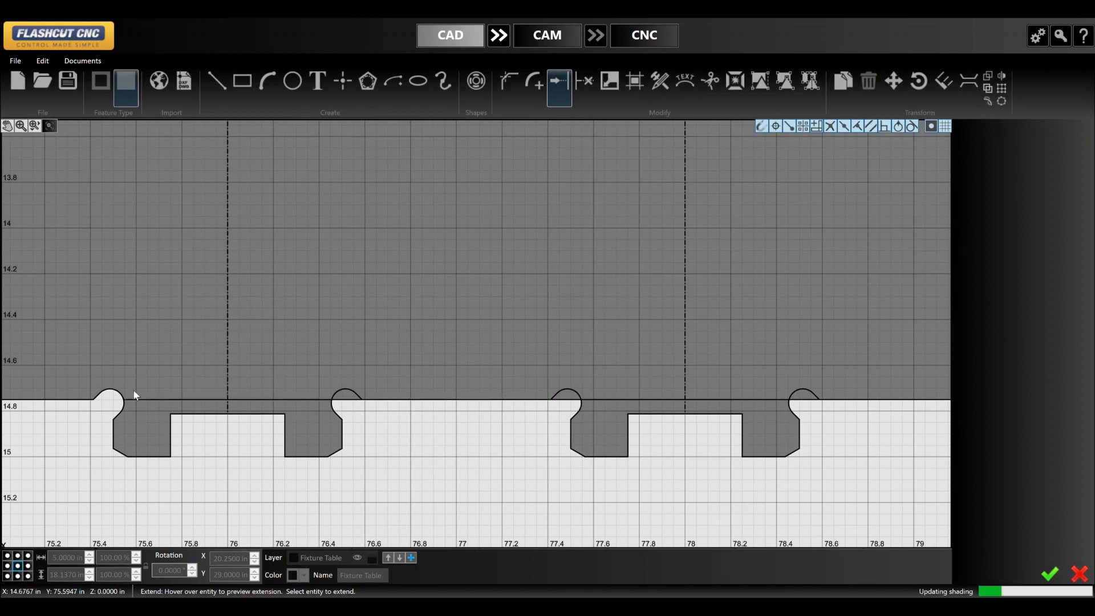
- Delete the two tab profiles at Y 76 and 78 in on the end of the outermost short rib
key("Escape")
left_click(135, 405)
key("Delete")
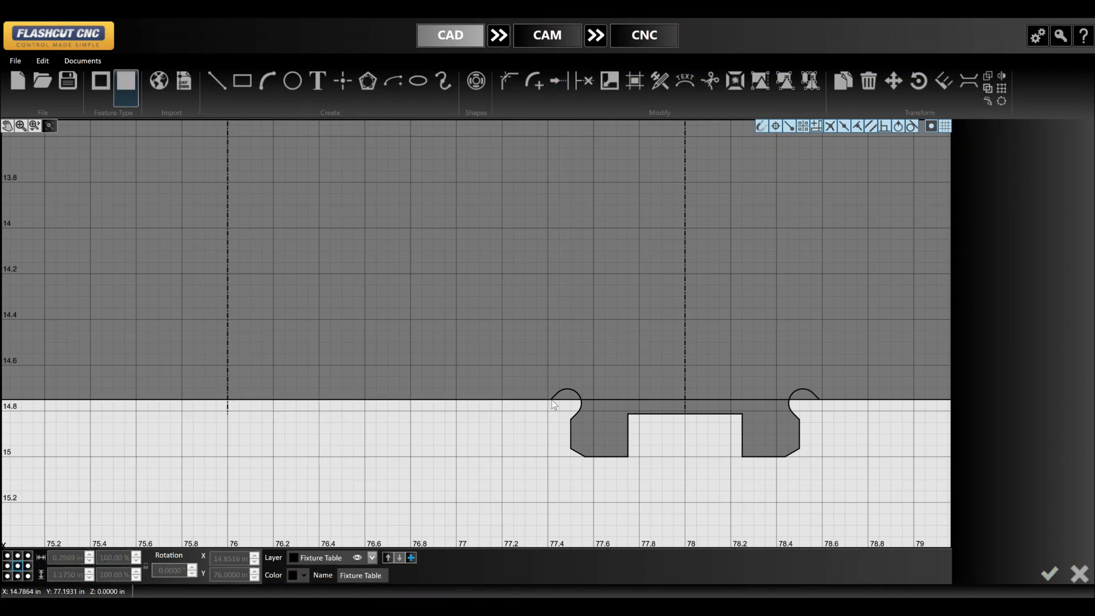
left_click(572, 442)
key("Delete")
- Trim the overhanging ends of the dash-dot guide lines at Y 76 and 78 in back to the rib's edge
key("t")
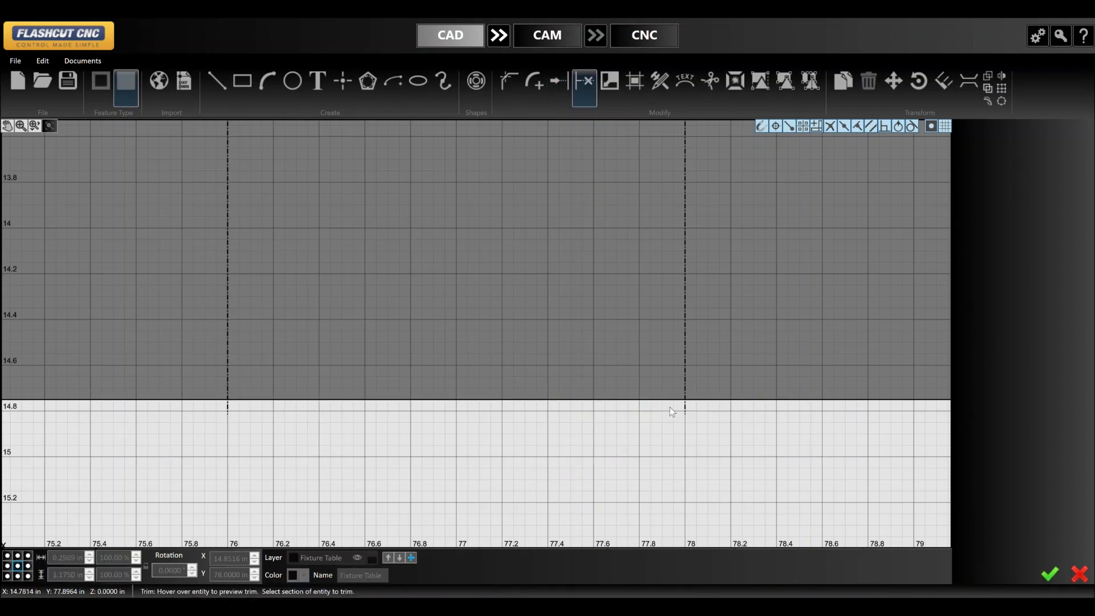
left_click(686, 409)
scroll(749, 417, "down", 10)
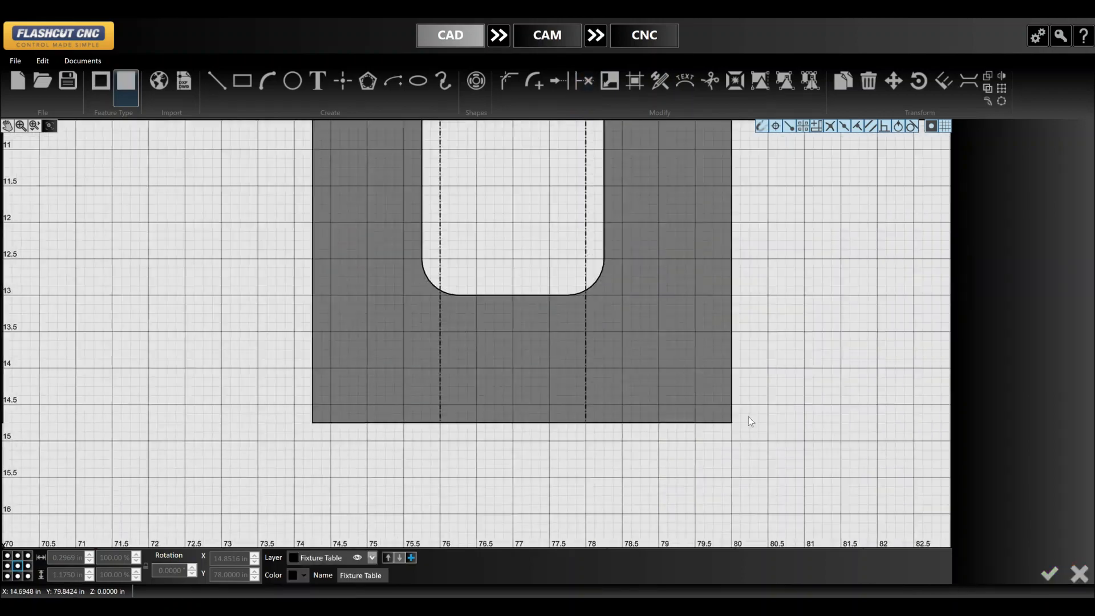
key("Escape")
- Start a text object above the table layout and set its size to 8 in
scroll(574, 422, "down", 3)
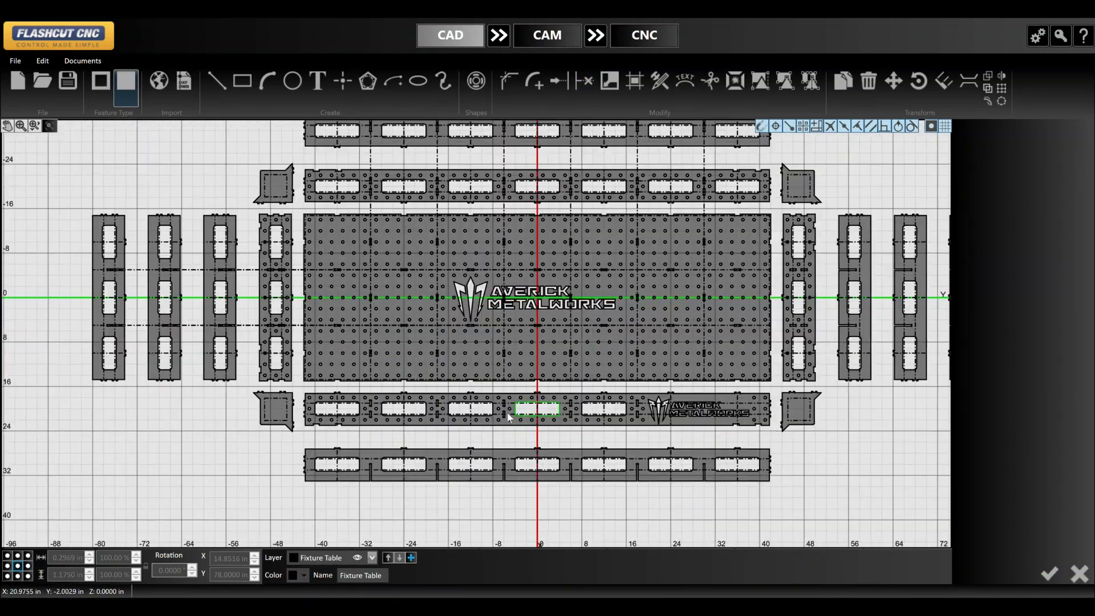
scroll(572, 421, "down", 5)
scroll(394, 392, "up", 4)
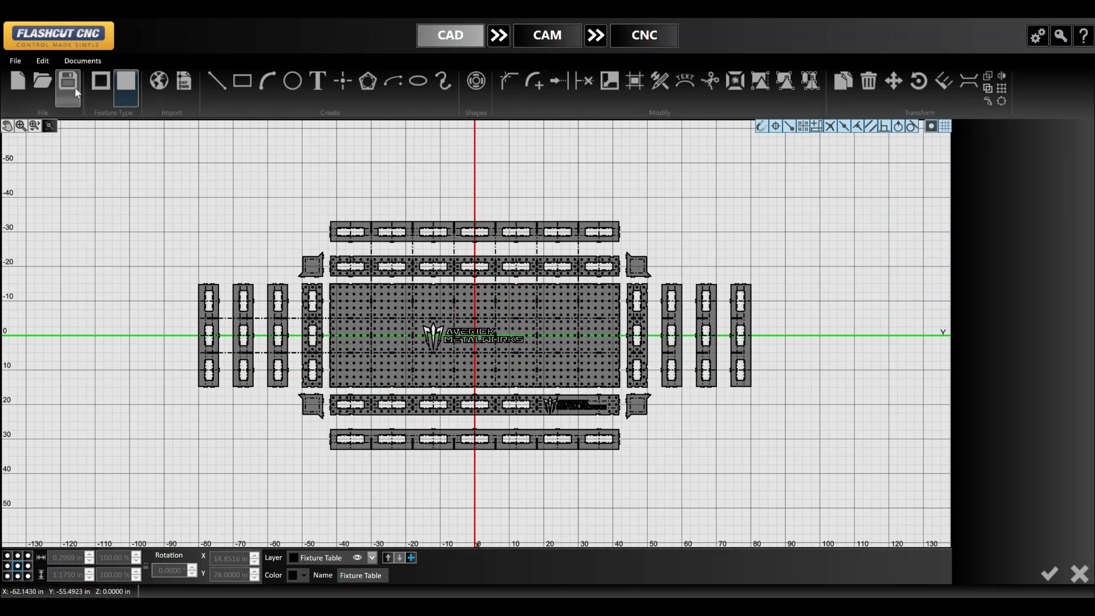
left_click(318, 81)
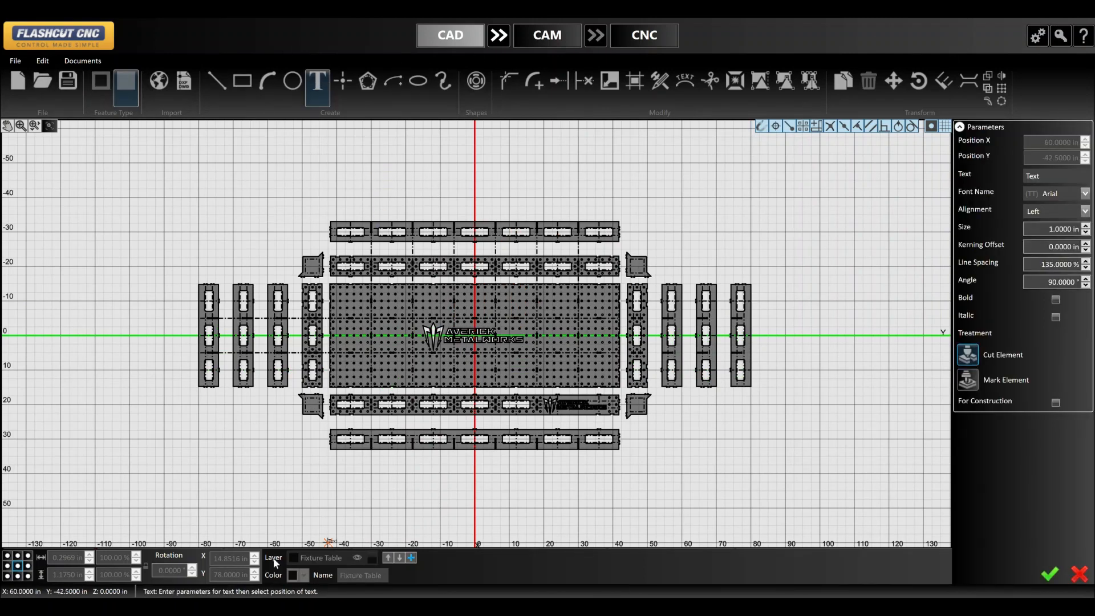
left_click(1047, 231)
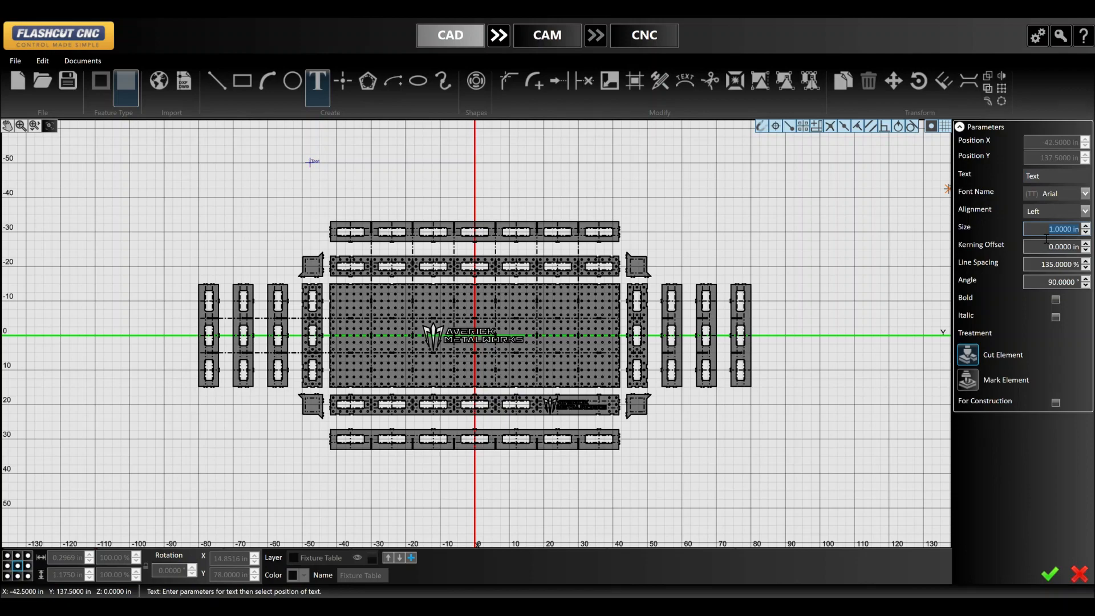
type("5")
key("Return")
key("Return")
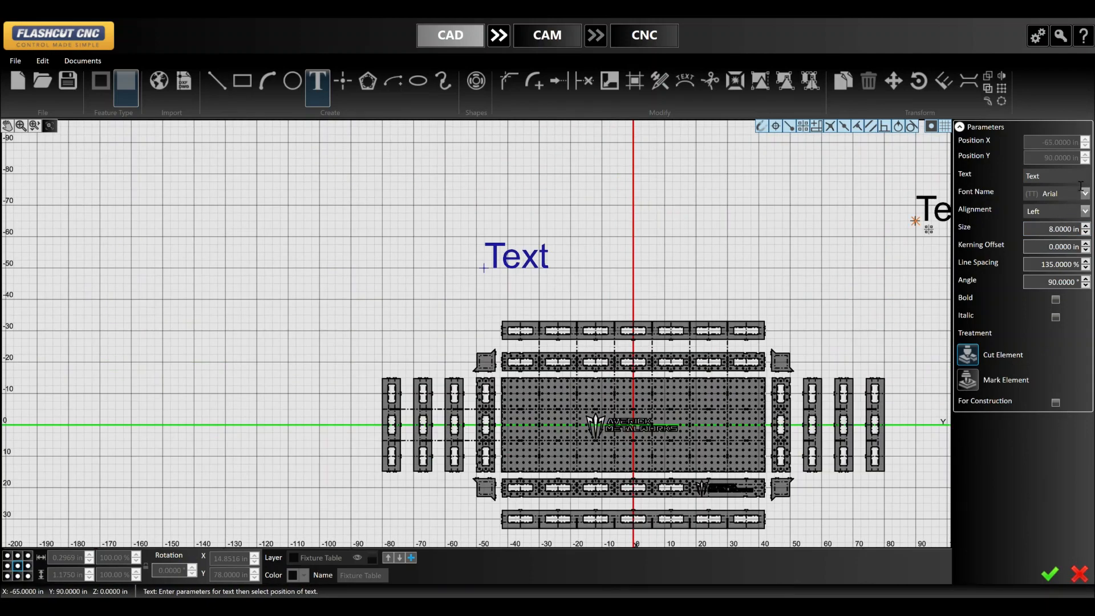
- Replace the placeholder text with the two-line title "Building a Fixture Table" / "File in under 60 Minutes!" and finish the text
key("BackSpace")
key("BackSpace")
key("BackSpace")
scroll(298, 465, "down", 2)
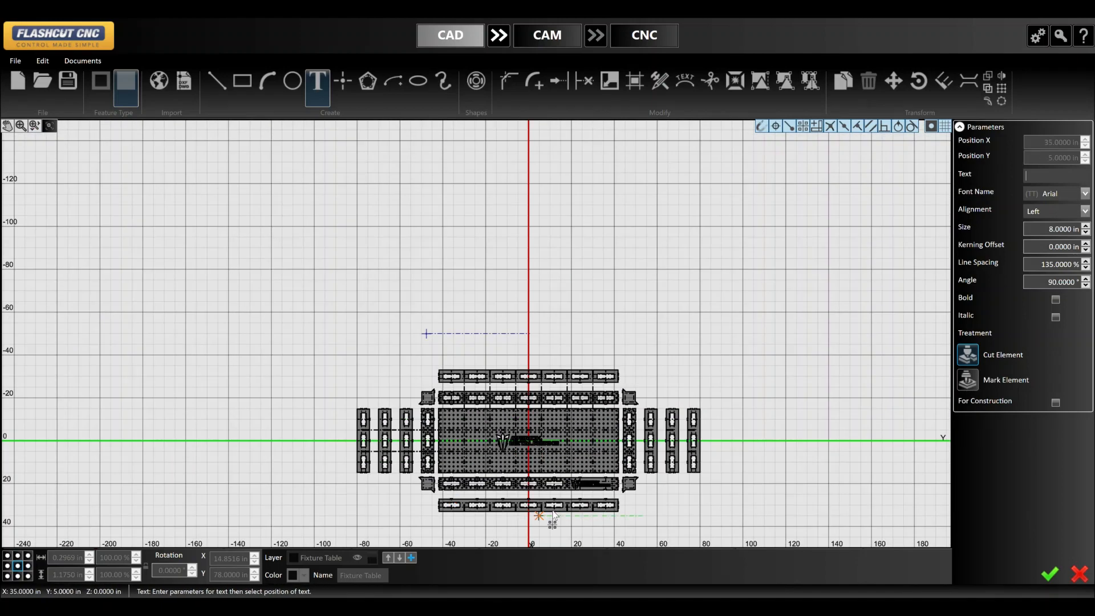
scroll(574, 499, "up", 2)
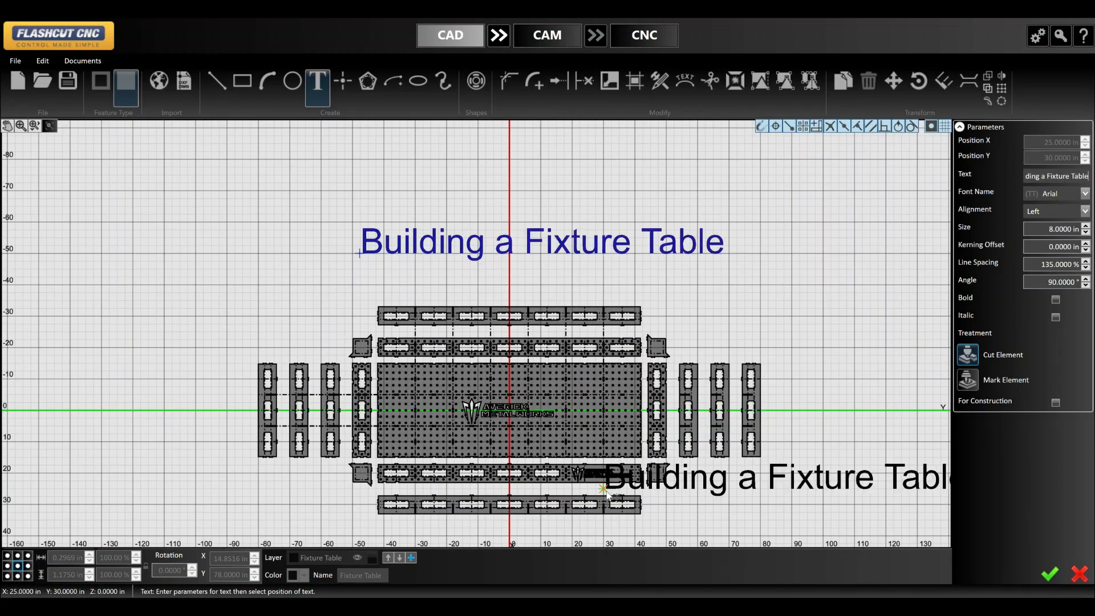
key("Return")
type("File in under")
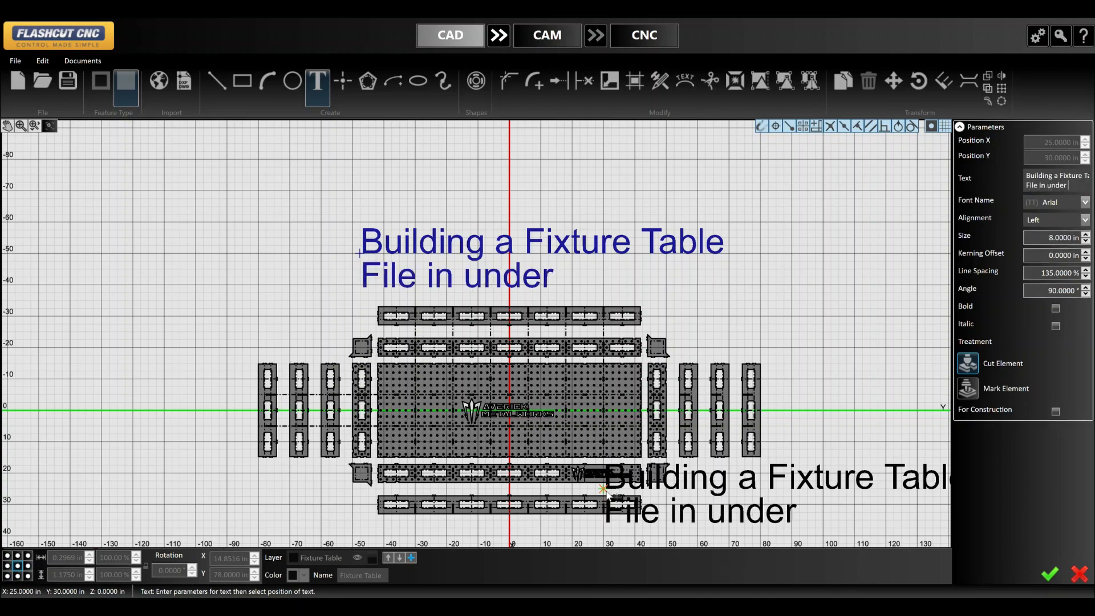
type("!")
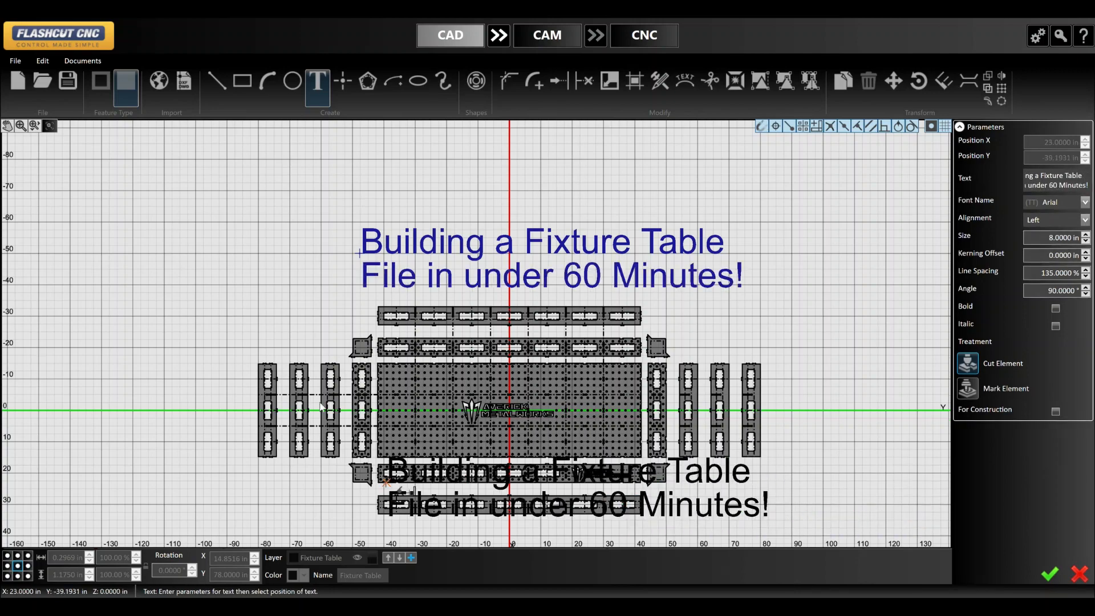
scroll(399, 433, "down", 2)
scroll(571, 445, "up", 1)
key("Return")
key("Escape")
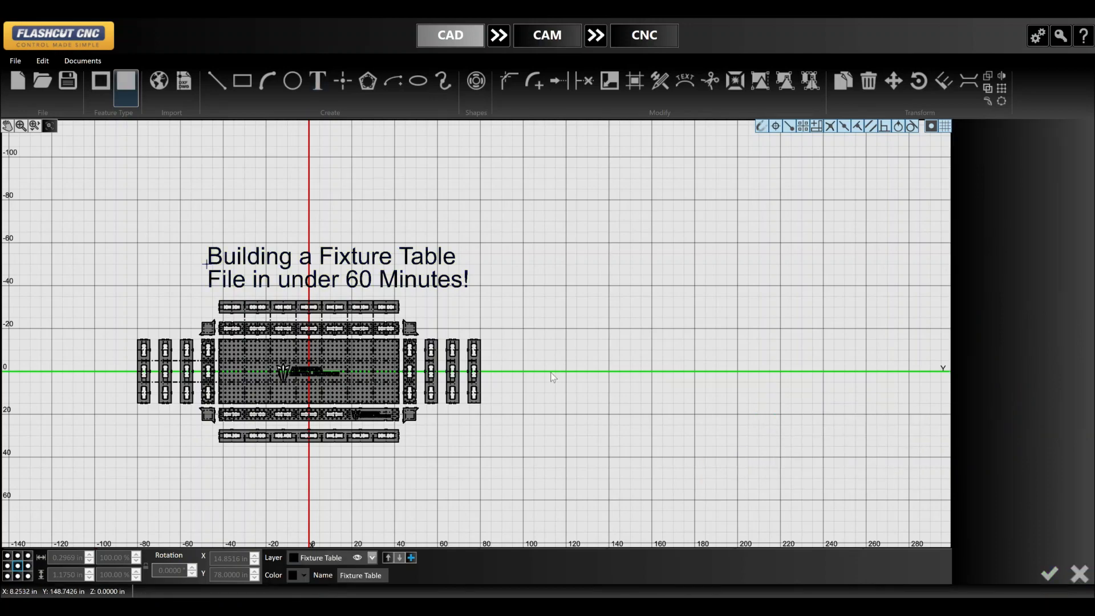
- Centre the title over the layout by setting its Y position to 0
left_click(436, 288)
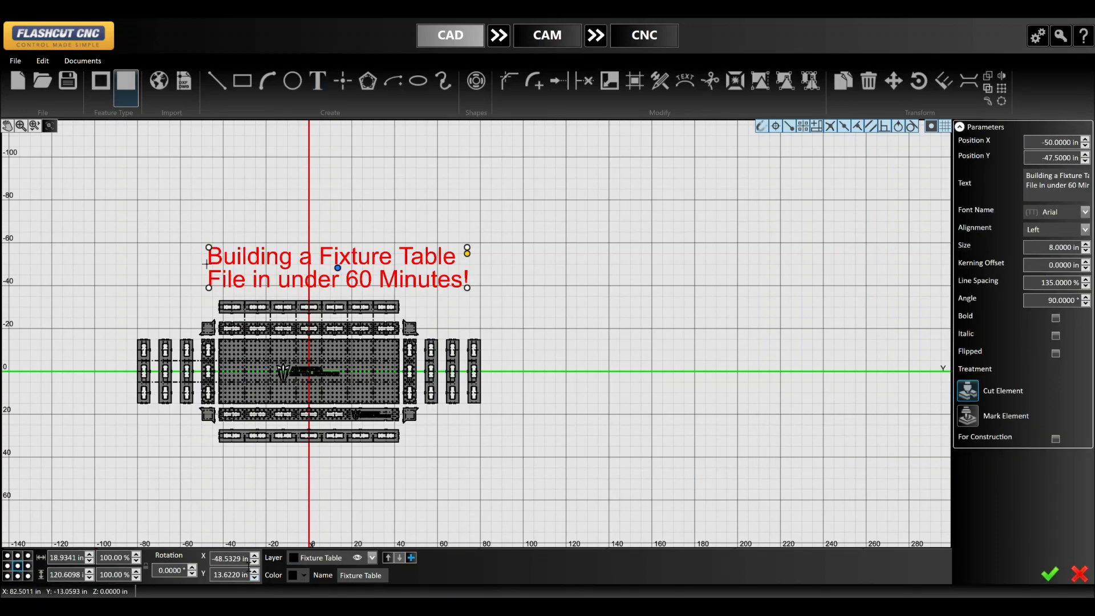
type("0")
key("Return")
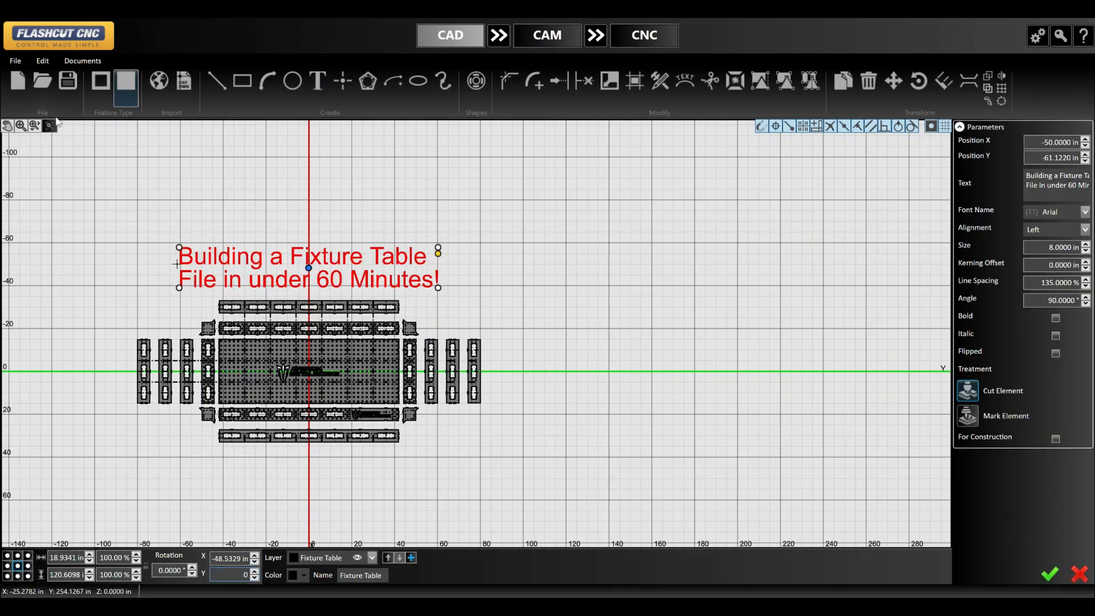
scroll(342, 288, "up", 3)
left_click(752, 302)
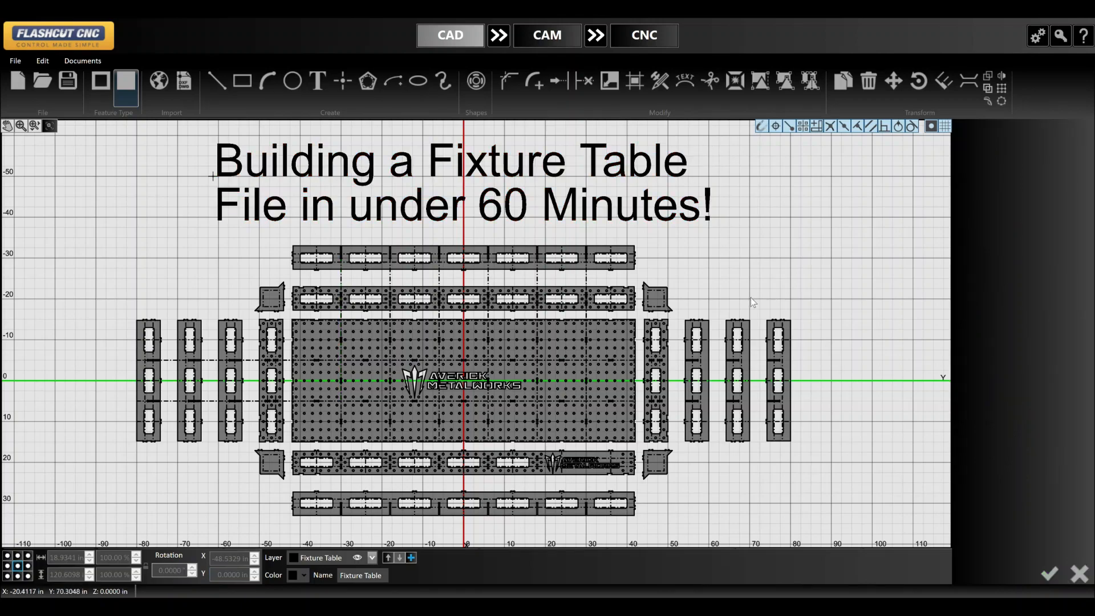